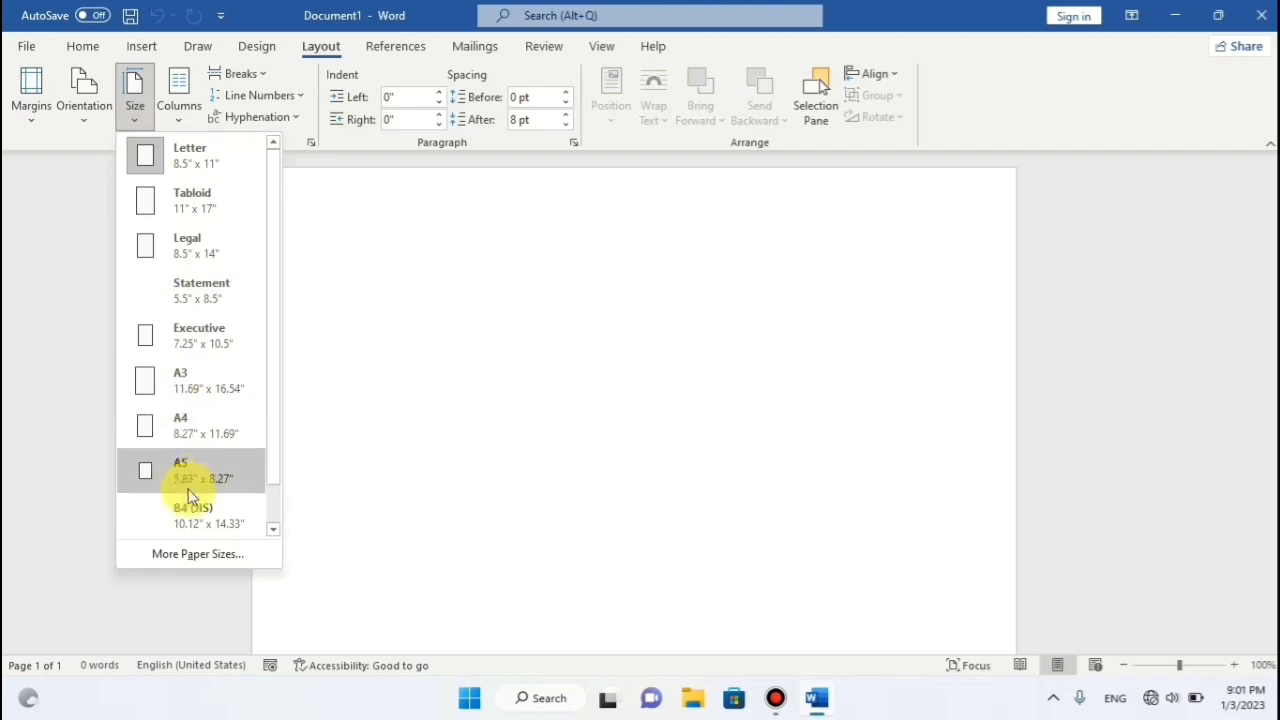
Set the page size to A4 with Top, Bottom, Left and Right margins all 0".
{"action": "left_click", "coordinate": [200, 428]}
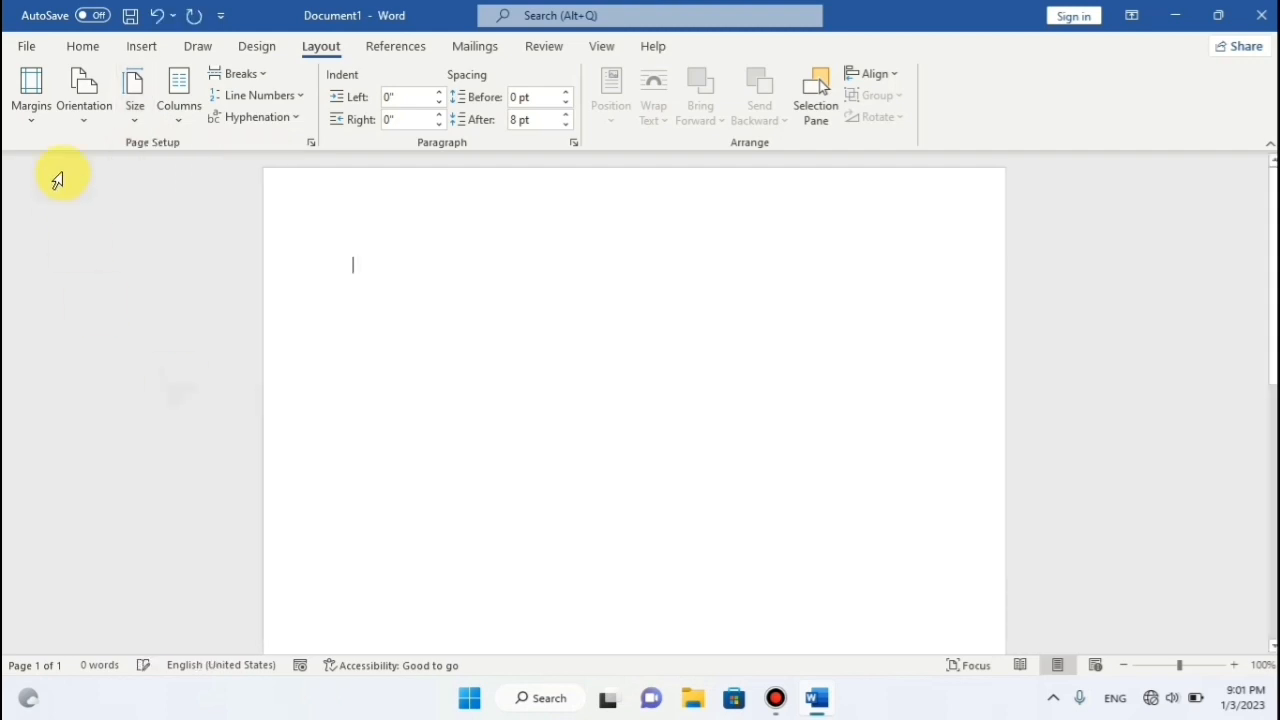
{"action": "left_click", "coordinate": [33, 118]}
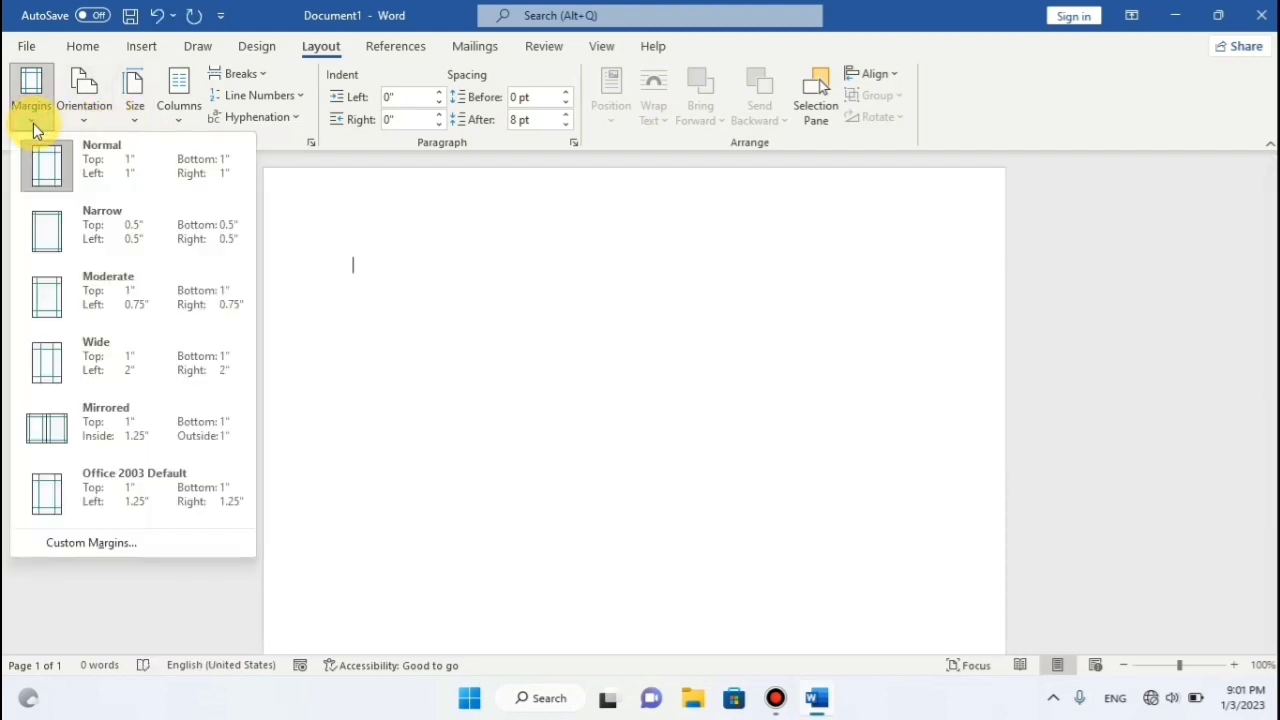
{"action": "left_click", "coordinate": [116, 541]}
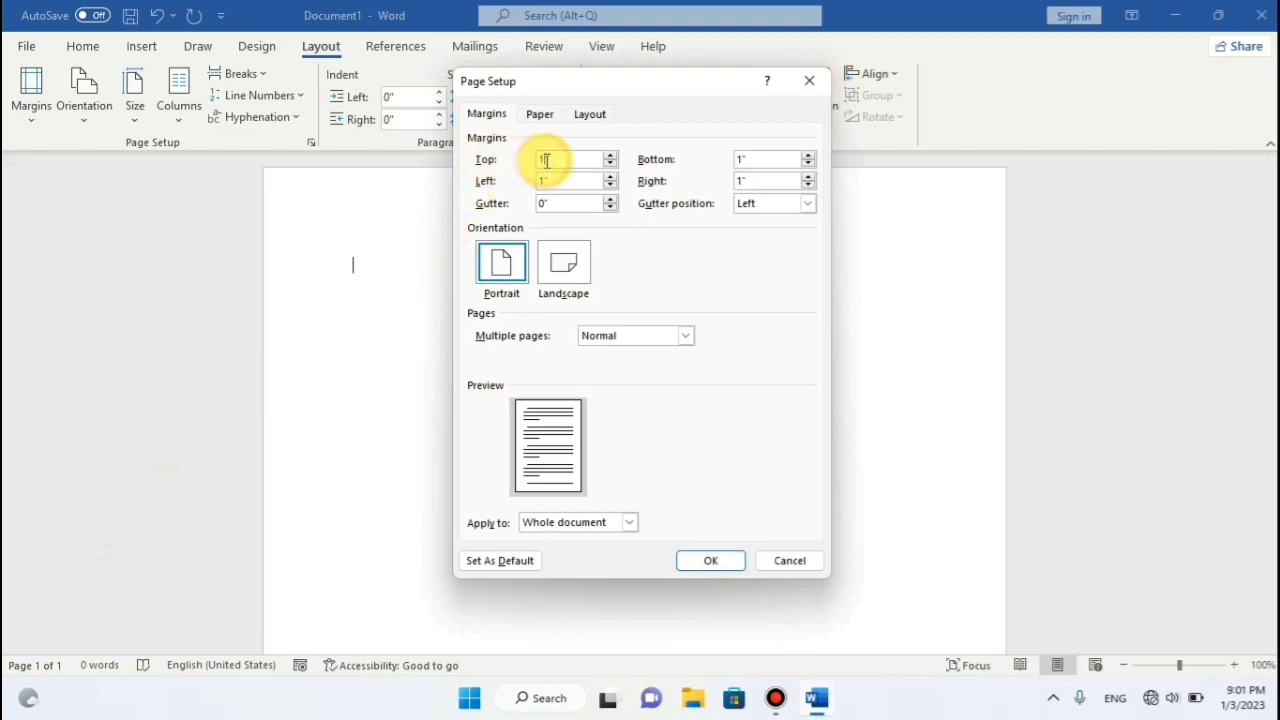
{"action": "key", "text": "BackSpace"}
{"action": "type", "text": "0"}
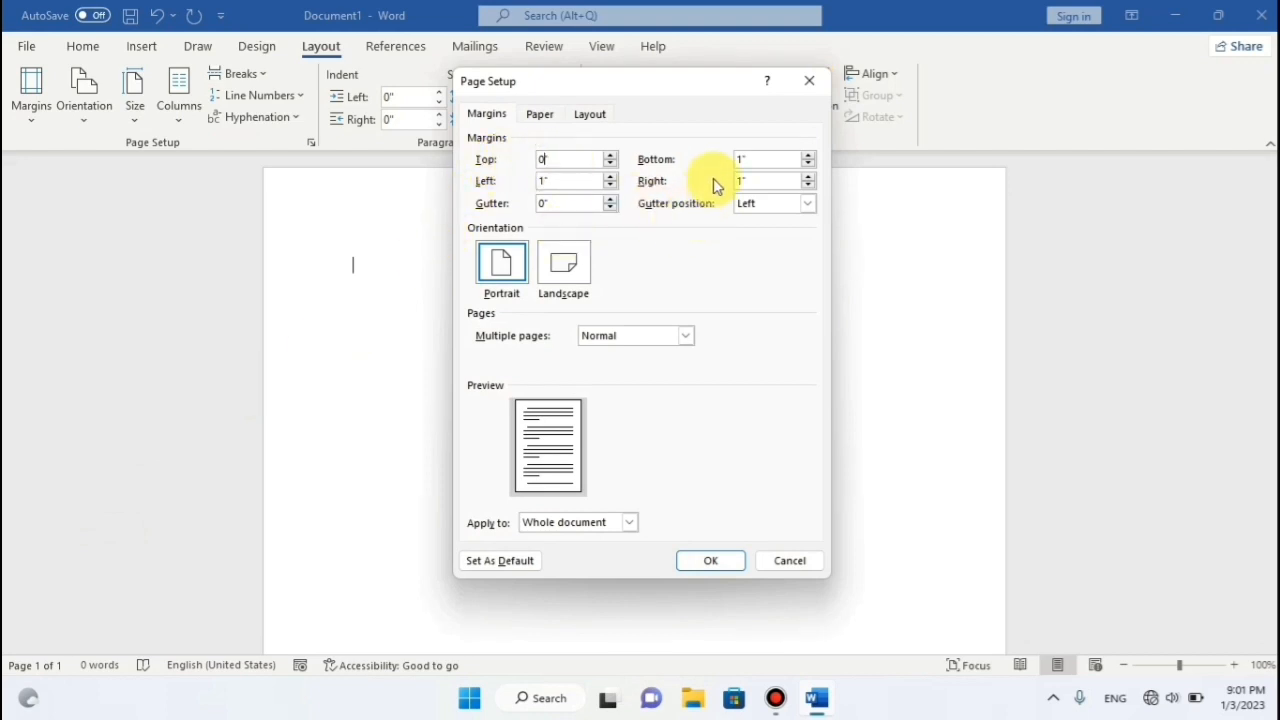
{"action": "left_click", "coordinate": [742, 160]}
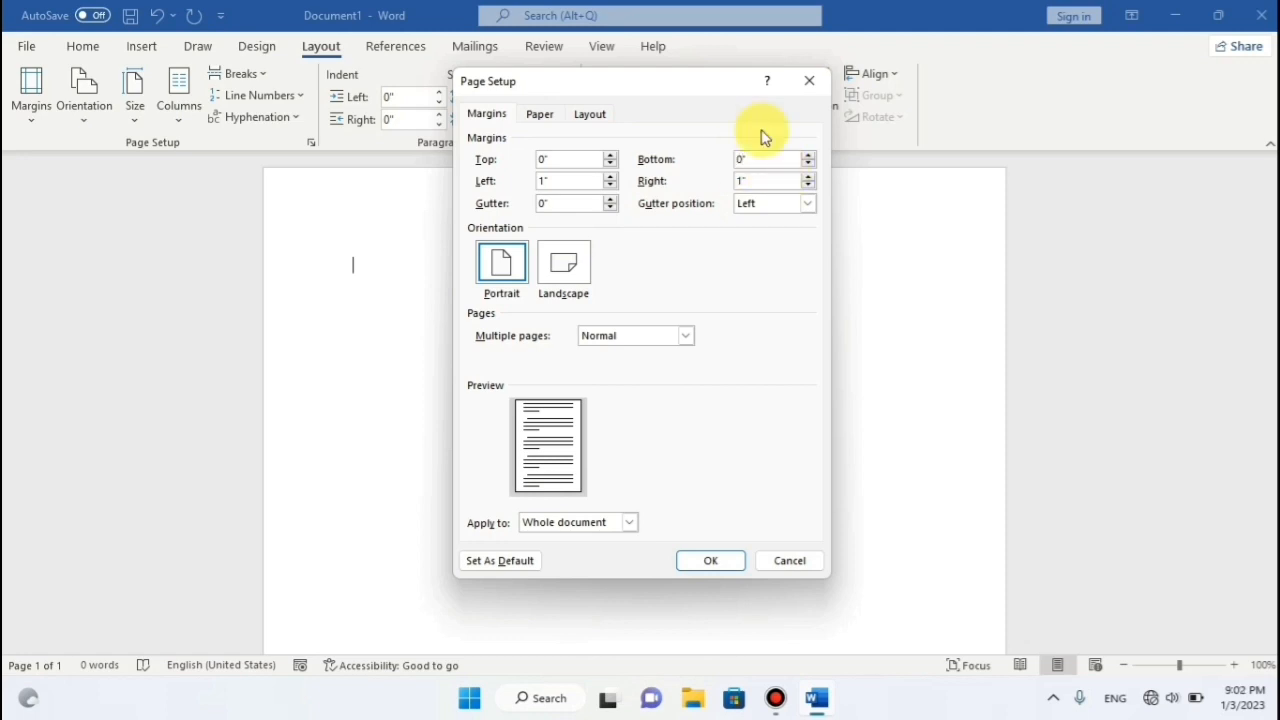
{"action": "left_click", "coordinate": [741, 182]}
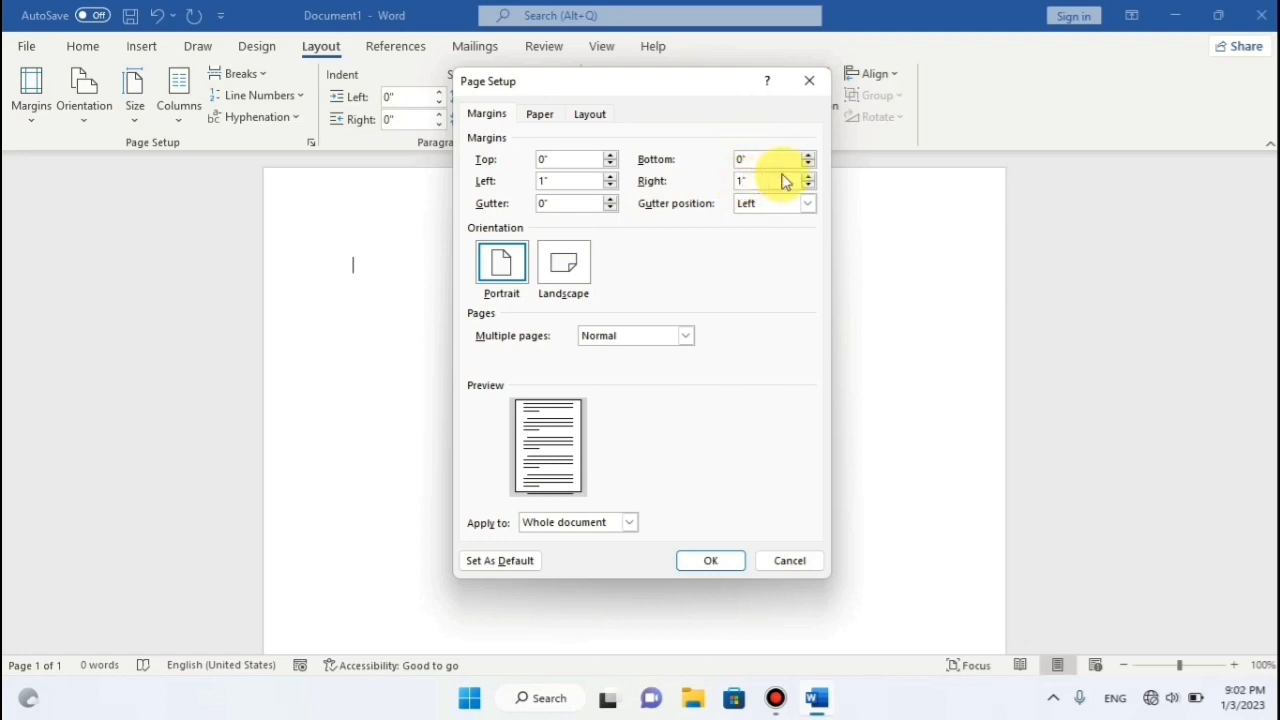
{"action": "left_click", "coordinate": [544, 181]}
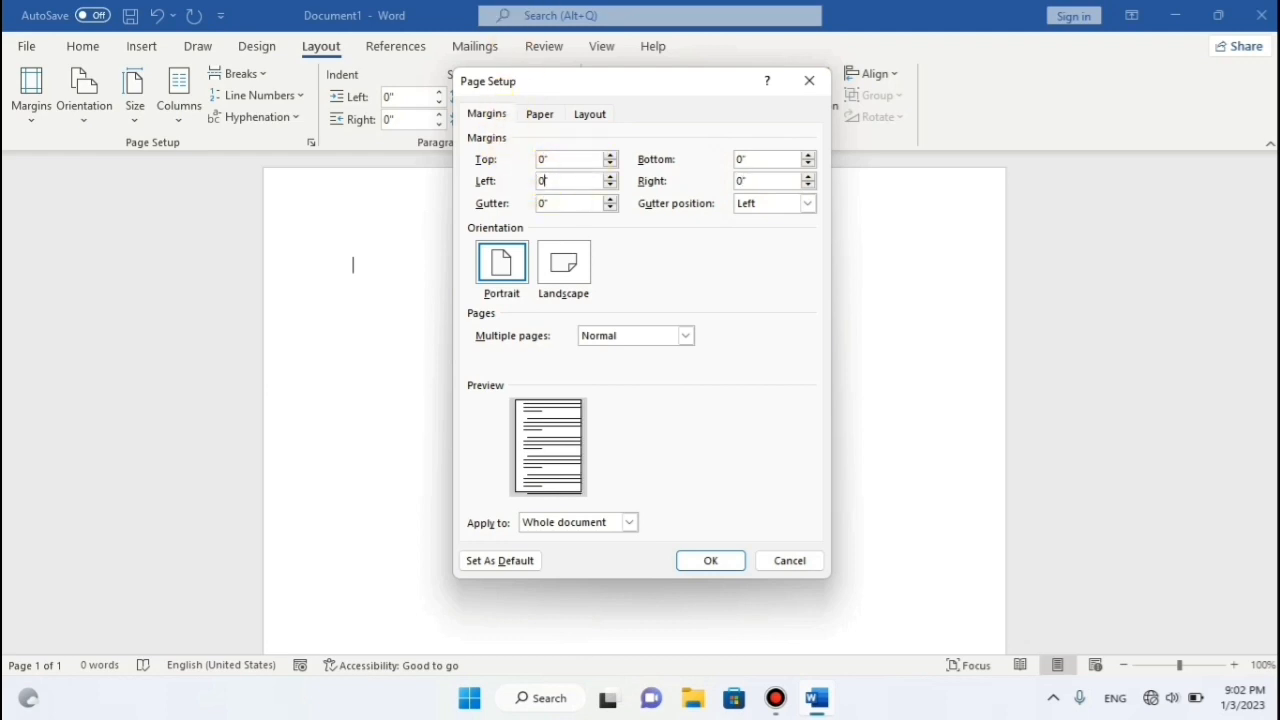
{"action": "type", "text": "0"}
{"action": "left_click", "coordinate": [710, 560]}
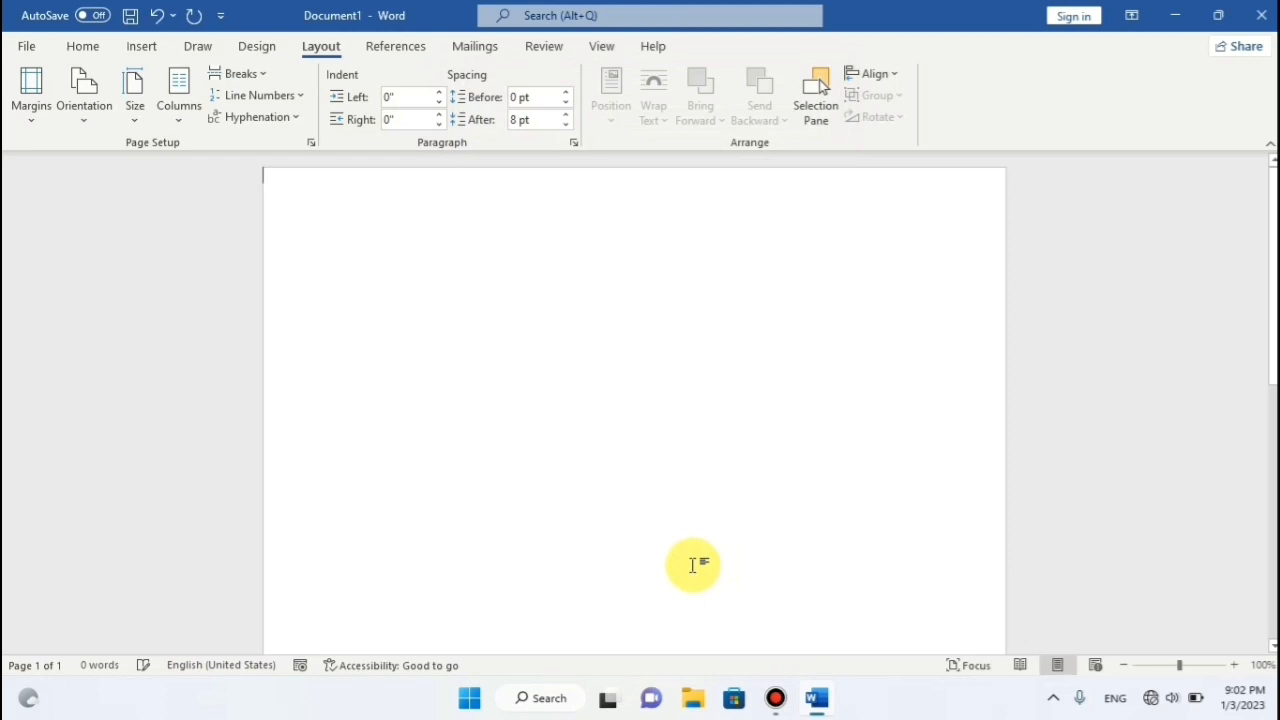
Zoom out to about 40% so the whole A4 page fits in view.
{"action": "scroll", "coordinate": [554, 231], "scroll_direction": "down", "scroll_amount": 2}
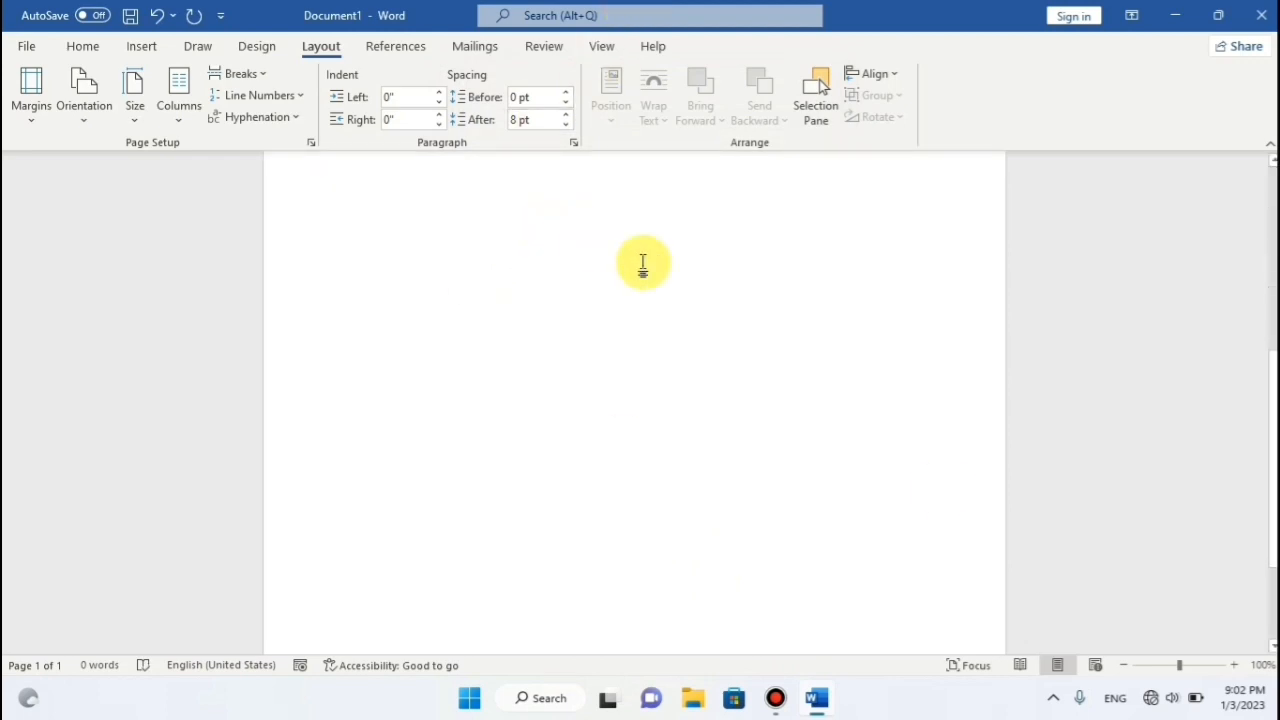
{"action": "left_click", "coordinate": [1169, 666]}
{"action": "left_click_drag", "start_coordinate": [1169, 666], "coordinate": [1150, 669]}
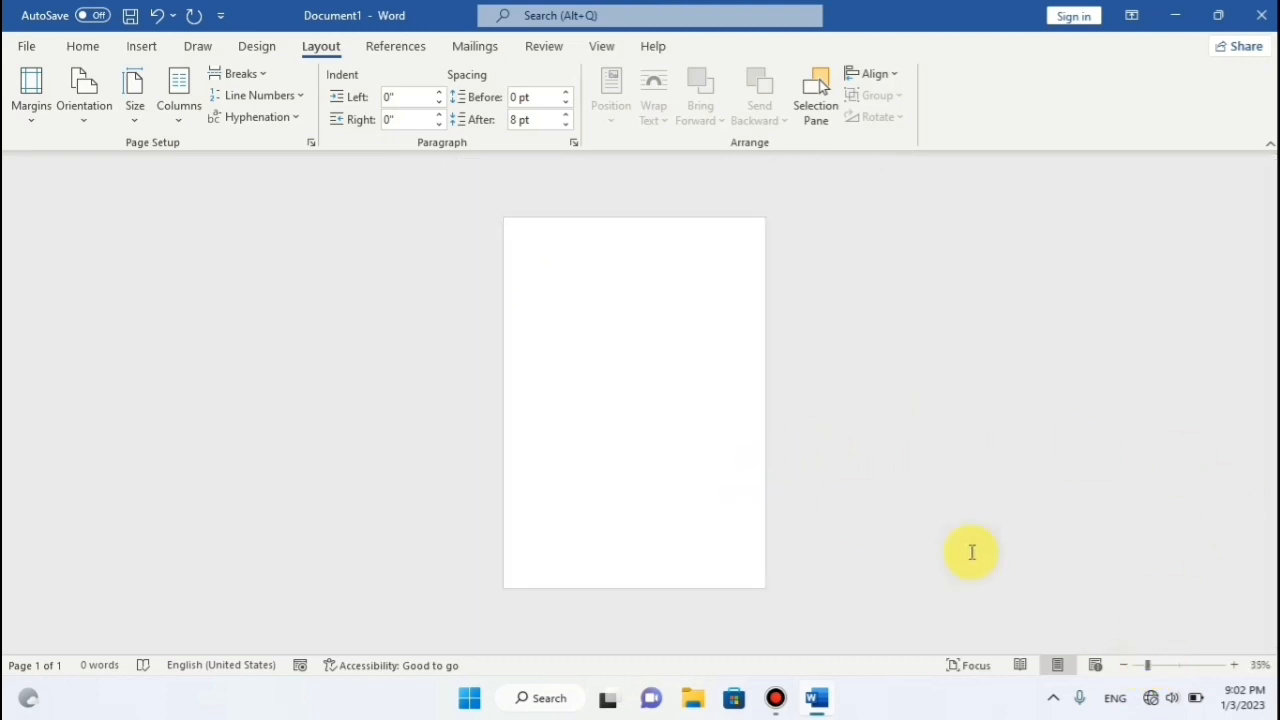
{"action": "left_click", "coordinate": [1162, 666]}
{"action": "left_click_drag", "start_coordinate": [1183, 672], "coordinate": [1179, 666]}
{"action": "scroll", "coordinate": [832, 351], "scroll_direction": "down", "scroll_amount": 2}
{"action": "scroll", "coordinate": [832, 351], "scroll_direction": "up", "scroll_amount": 2}
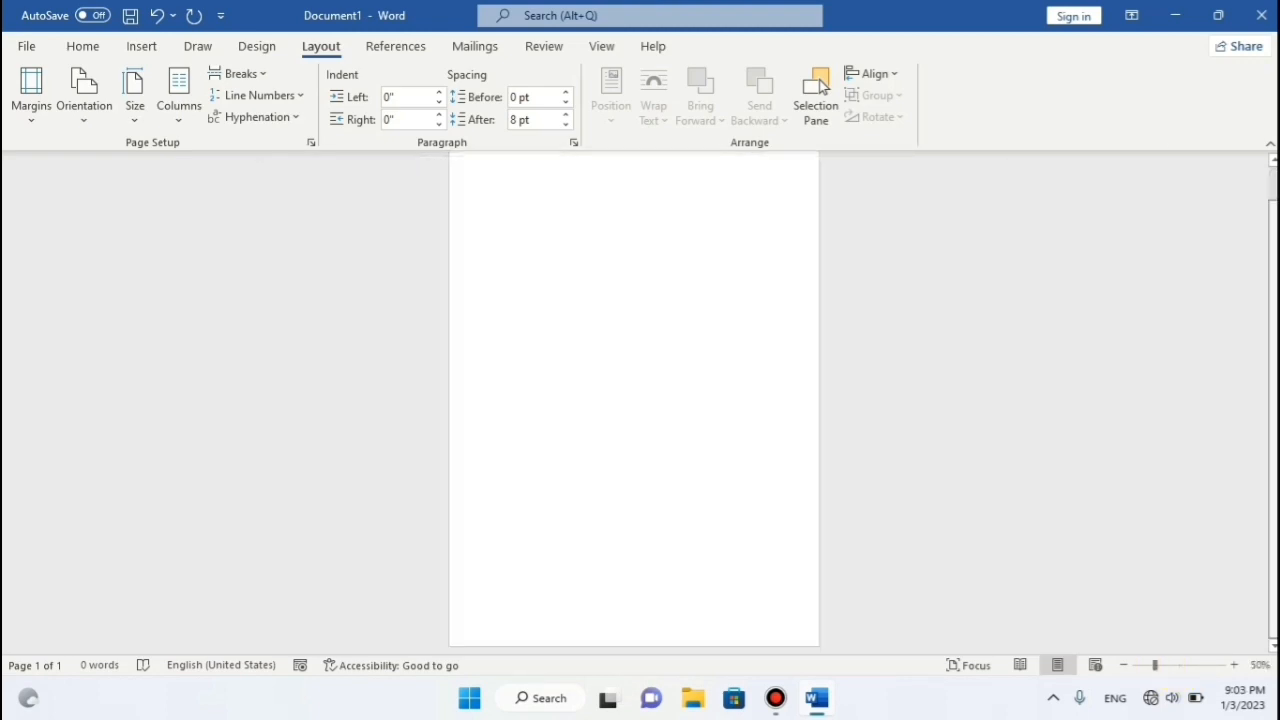
{"action": "scroll", "coordinate": [634, 404], "scroll_direction": "up", "scroll_amount": 1}
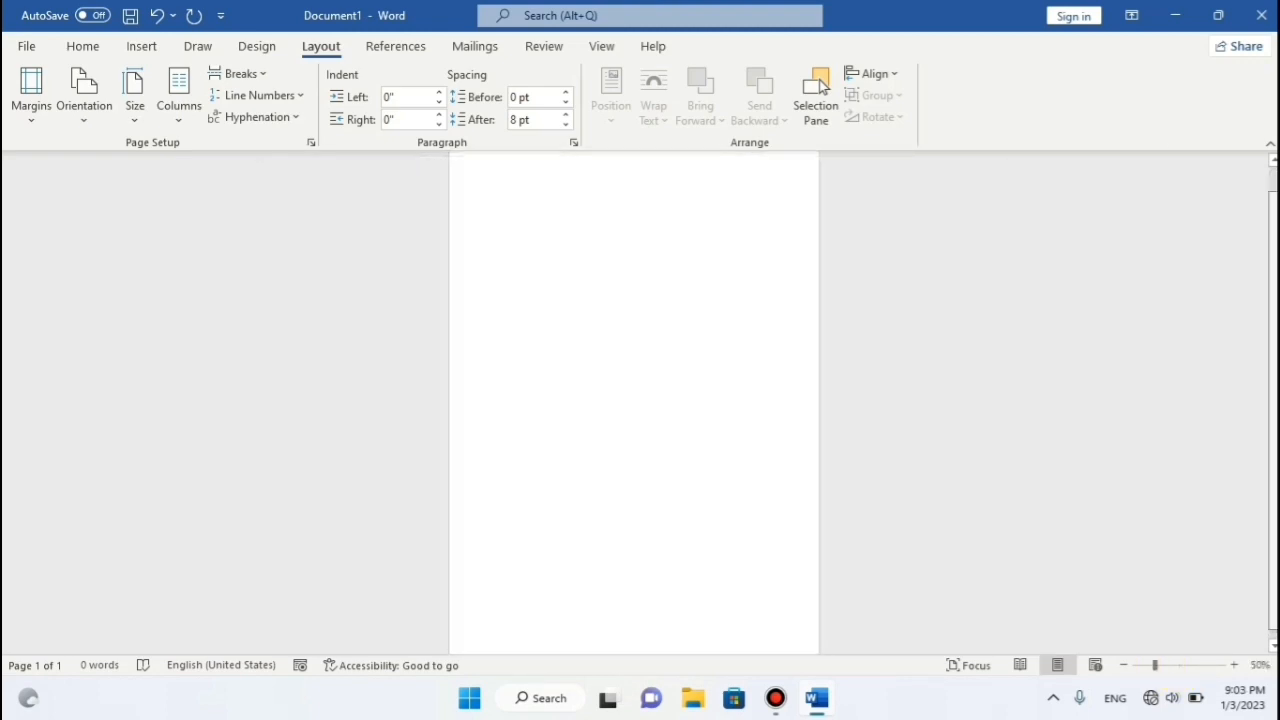
{"action": "left_click", "coordinate": [1124, 665]}
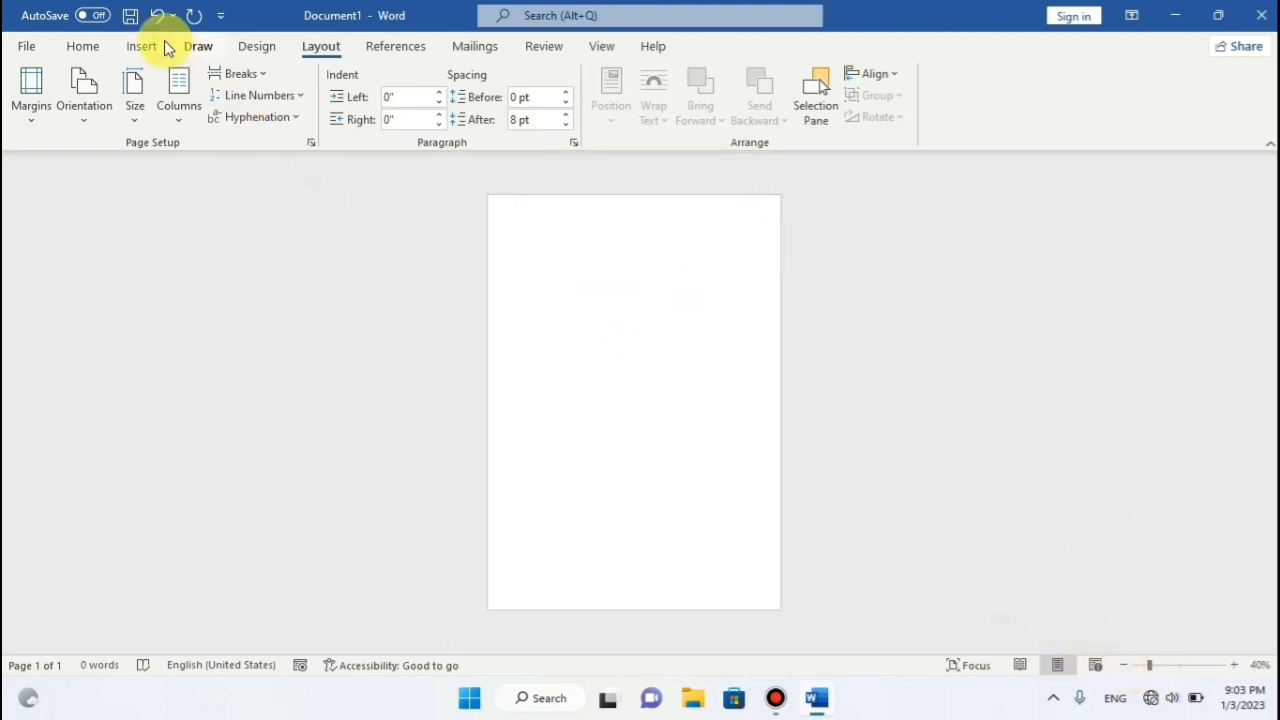
Draw a rectangle about 11.63" by 4.82" spanning the page's left side from top to bottom edge.
{"action": "left_click", "coordinate": [141, 50]}
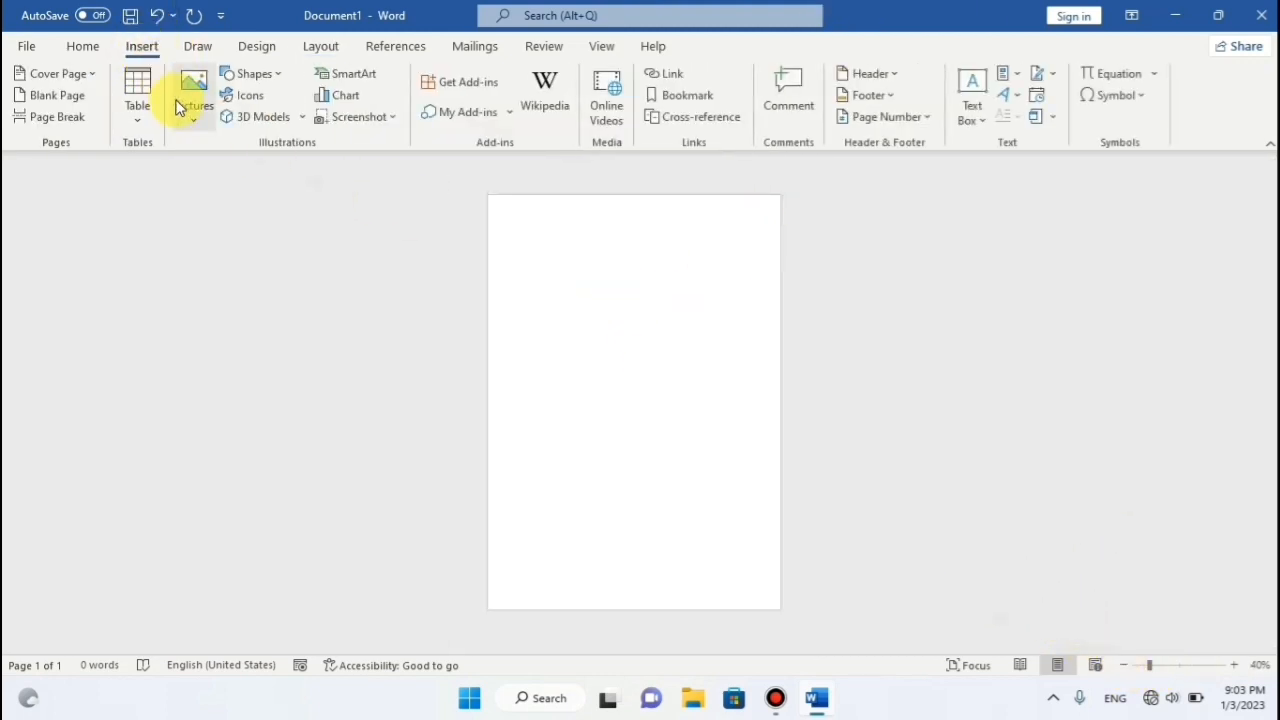
{"action": "left_click", "coordinate": [274, 77]}
{"action": "left_click", "coordinate": [276, 120]}
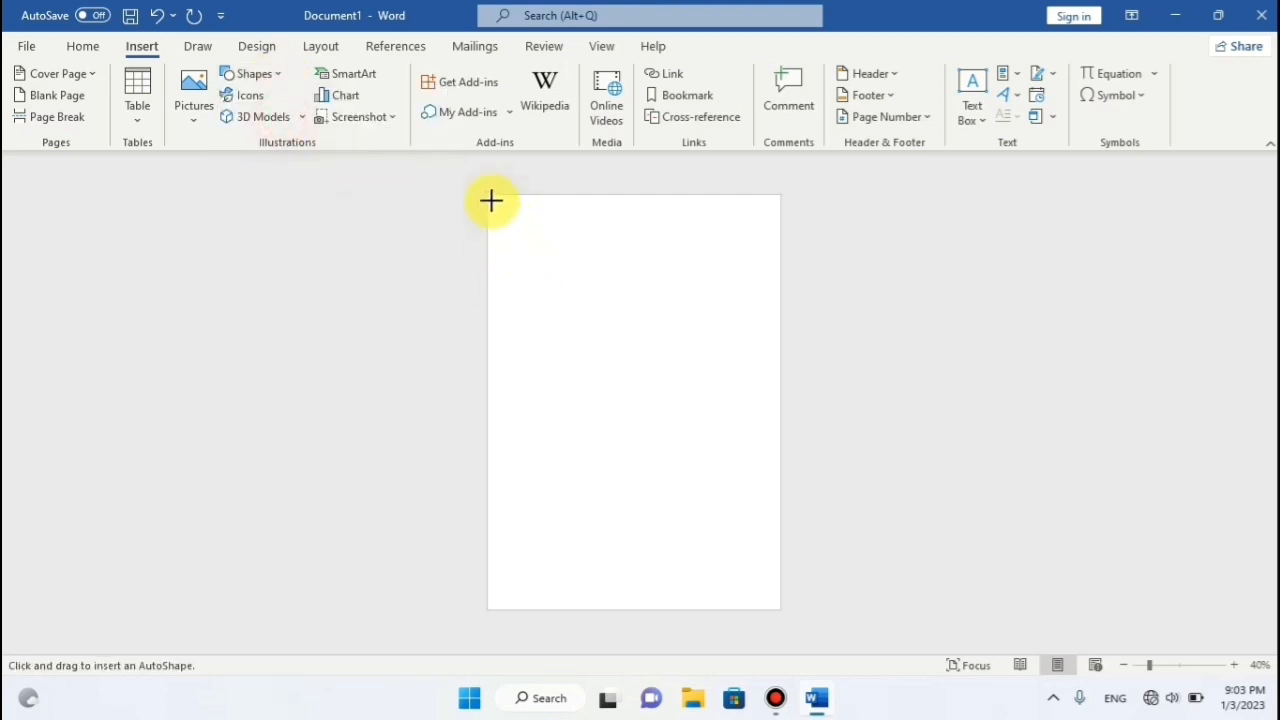
{"action": "left_click_drag", "start_coordinate": [488, 196], "coordinate": [661, 606]}
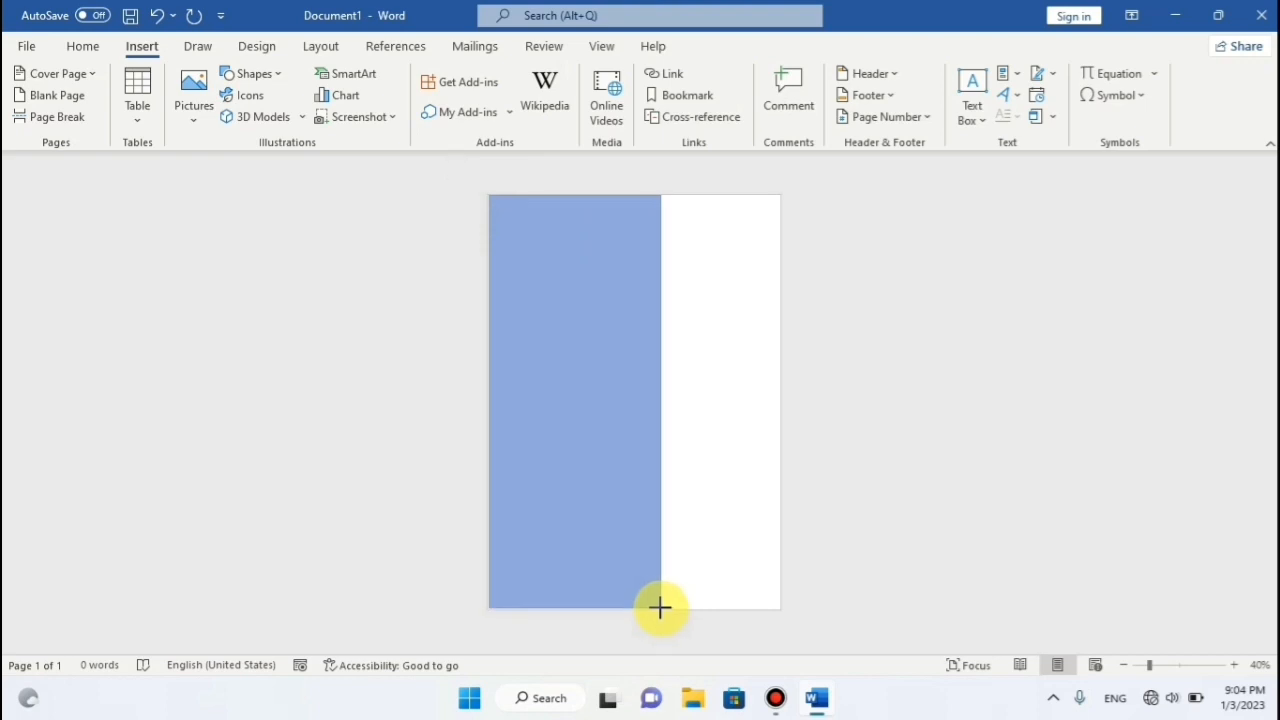
{"action": "left_click_drag", "start_coordinate": [660, 607], "coordinate": [661, 607]}
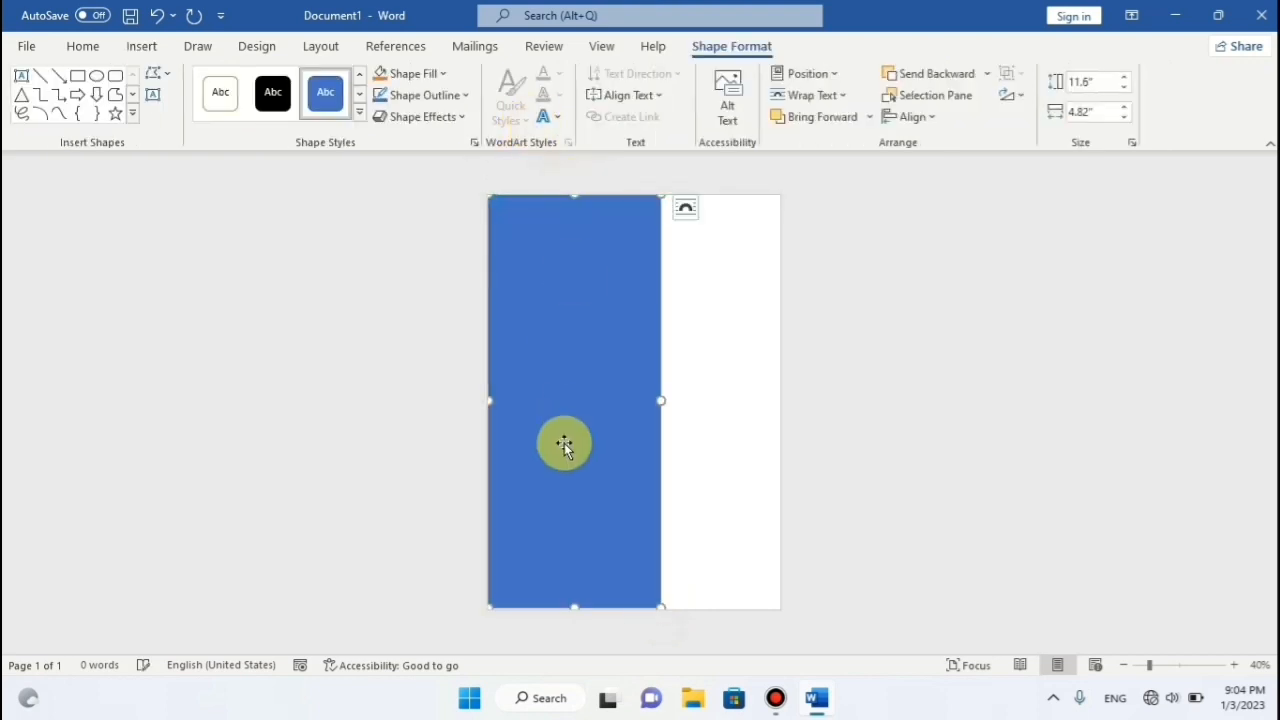
{"action": "mouse_move", "coordinate": [573, 607]}
{"action": "left_mouse_down"}
{"action": "mouse_move", "coordinate": [571, 620]}
{"action": "mouse_move", "coordinate": [573, 608]}
{"action": "left_mouse_up"}
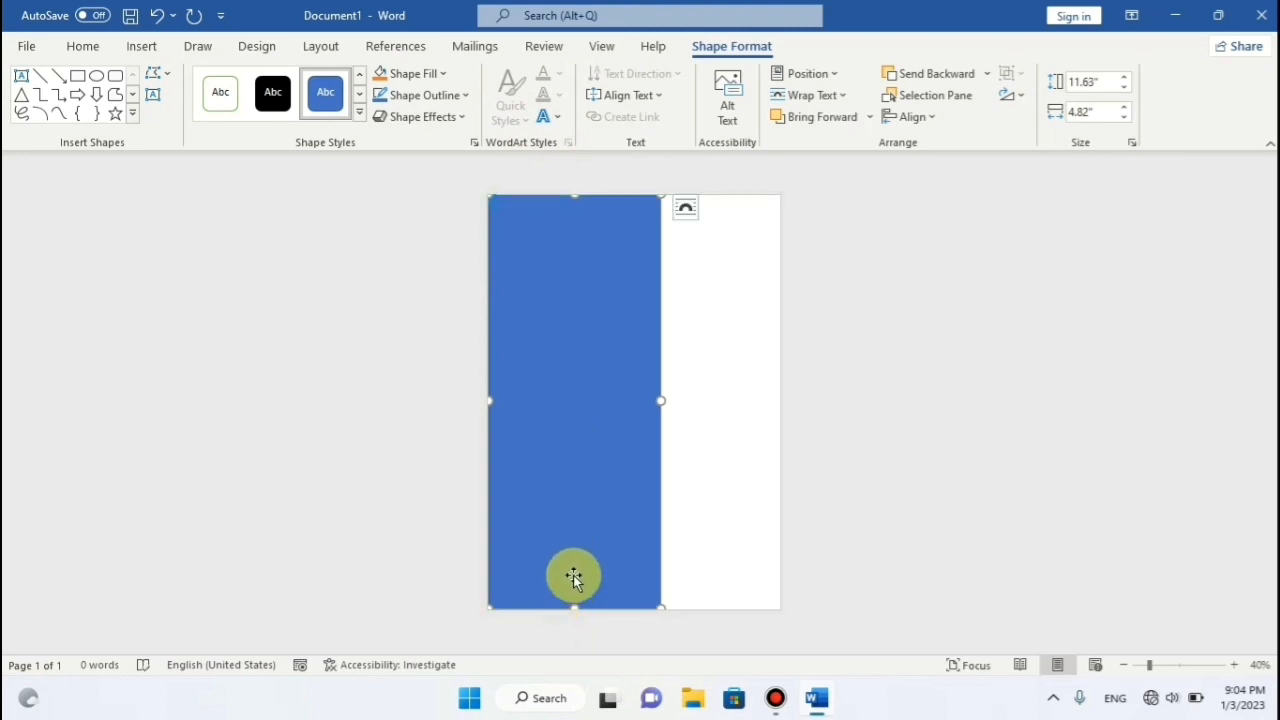
{"action": "left_click", "coordinate": [745, 322]}
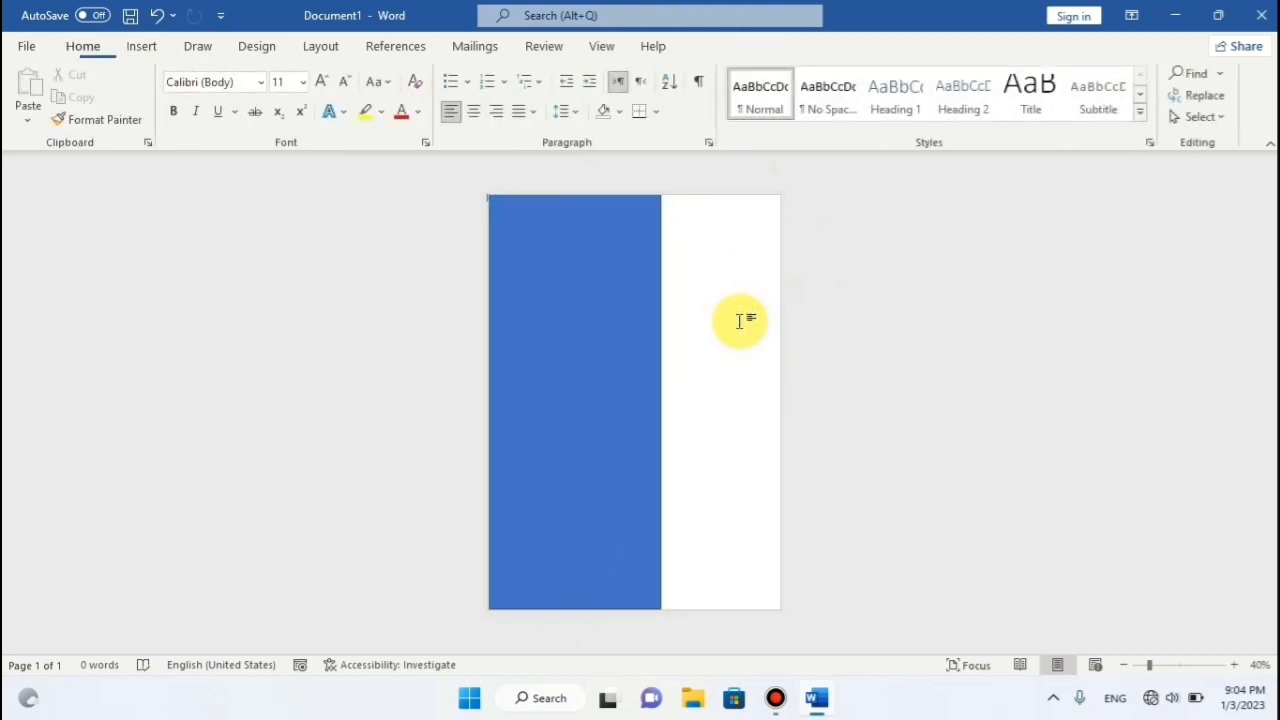
{"action": "left_click", "coordinate": [594, 356]}
Fill the rectangle with standard Blue.
{"action": "left_click", "coordinate": [441, 80]}
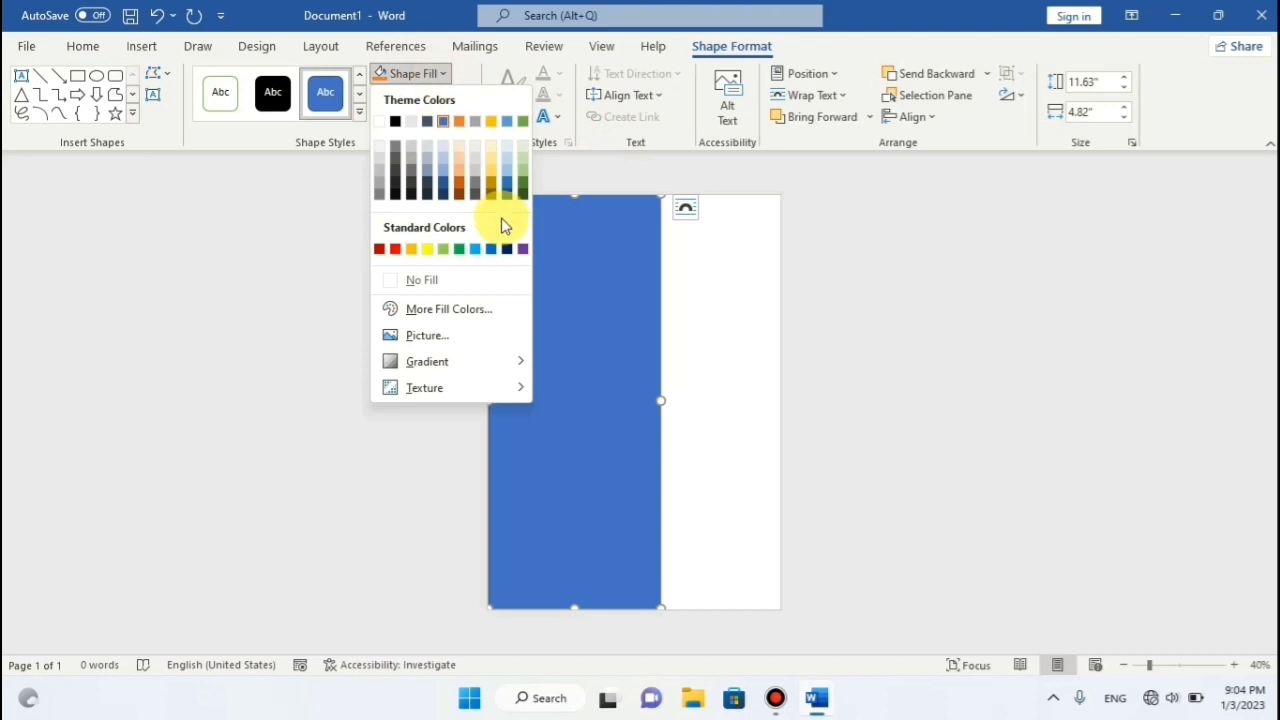
{"action": "left_click", "coordinate": [491, 250]}
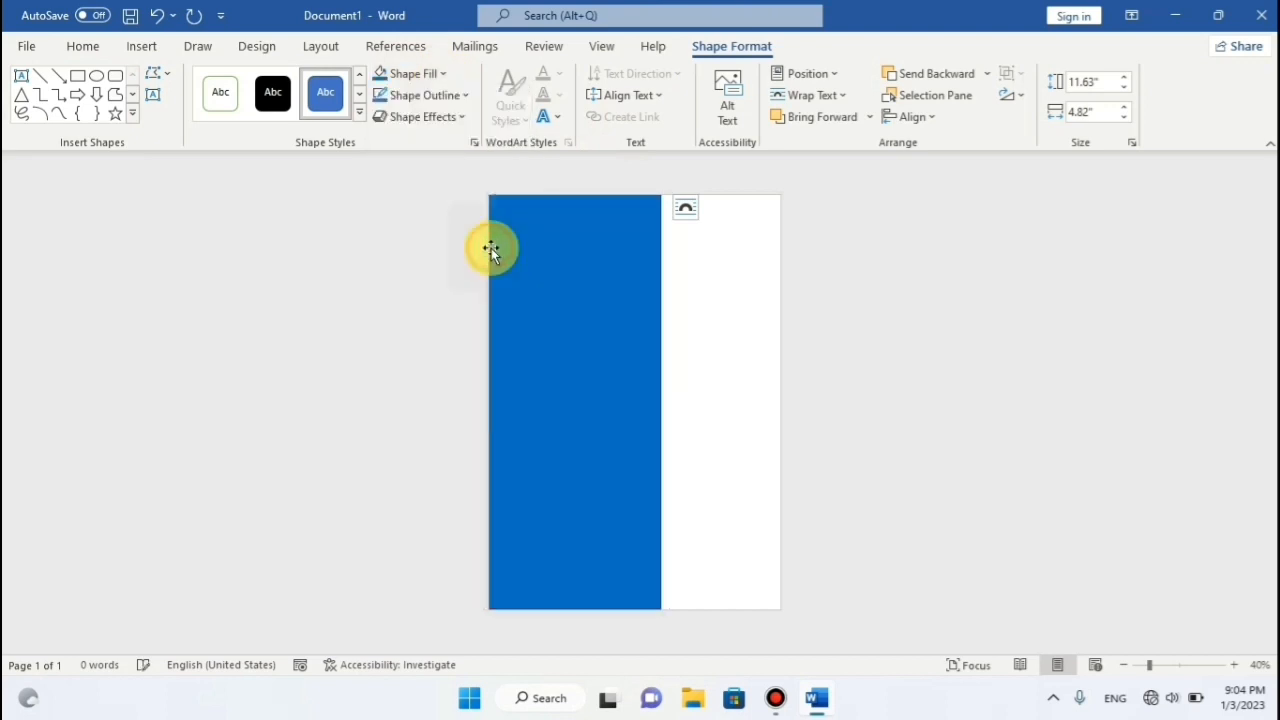
{"action": "left_click", "coordinate": [676, 296]}
{"action": "left_click", "coordinate": [594, 247]}
Copy and paste the rectangle, then fit the copy (about 11.66" by 3.37") to the page's right side.
{"action": "right_click", "coordinate": [596, 248]}
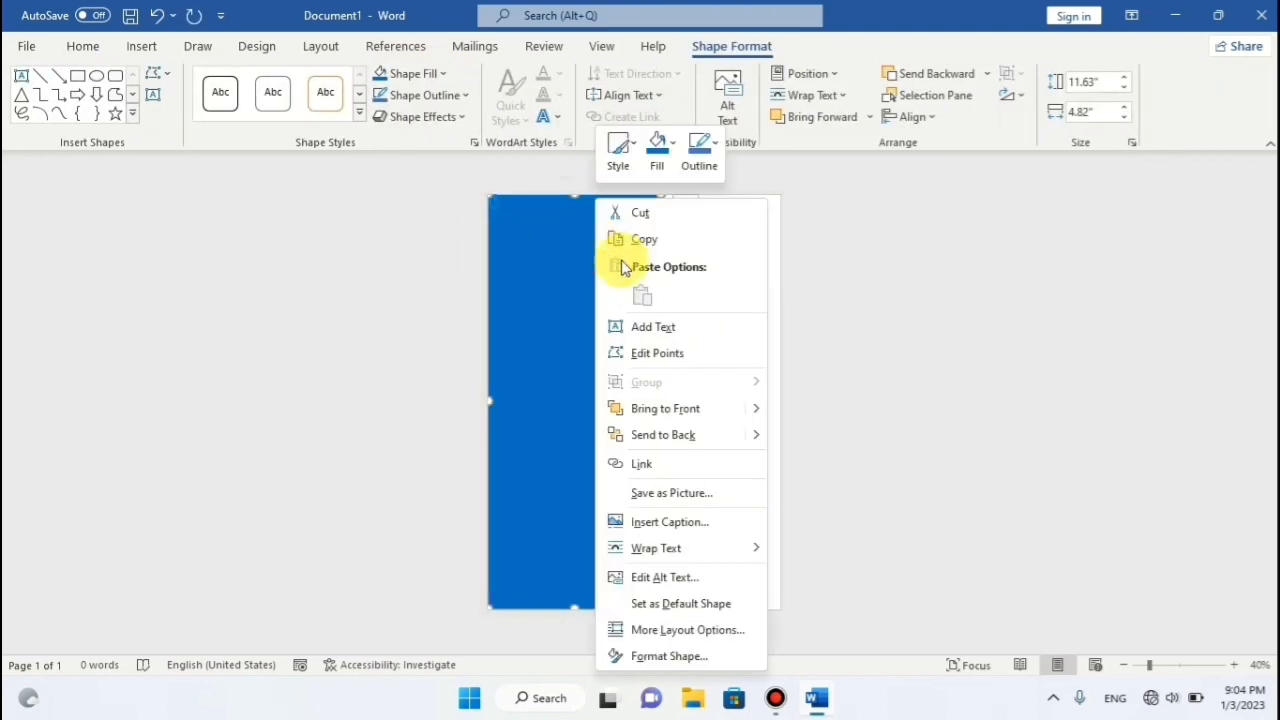
{"action": "left_click", "coordinate": [638, 242]}
{"action": "right_click", "coordinate": [673, 250]}
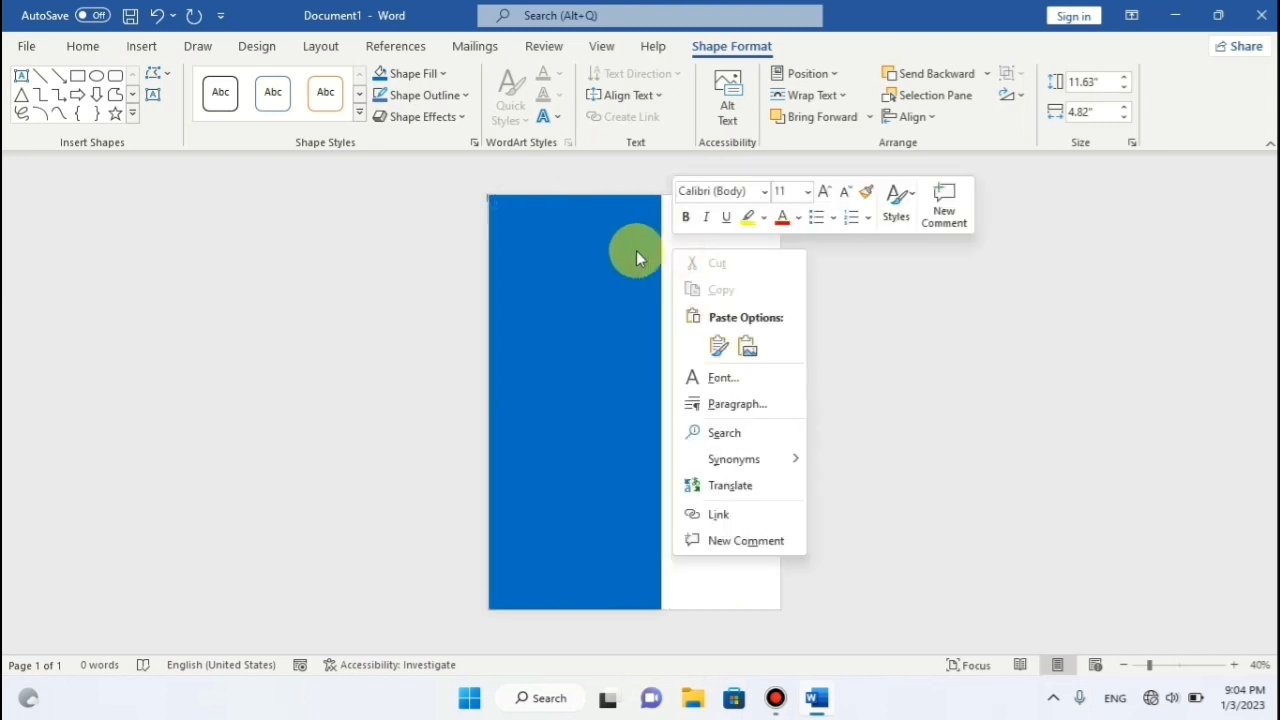
{"action": "left_click", "coordinate": [630, 273]}
{"action": "right_click", "coordinate": [618, 272]}
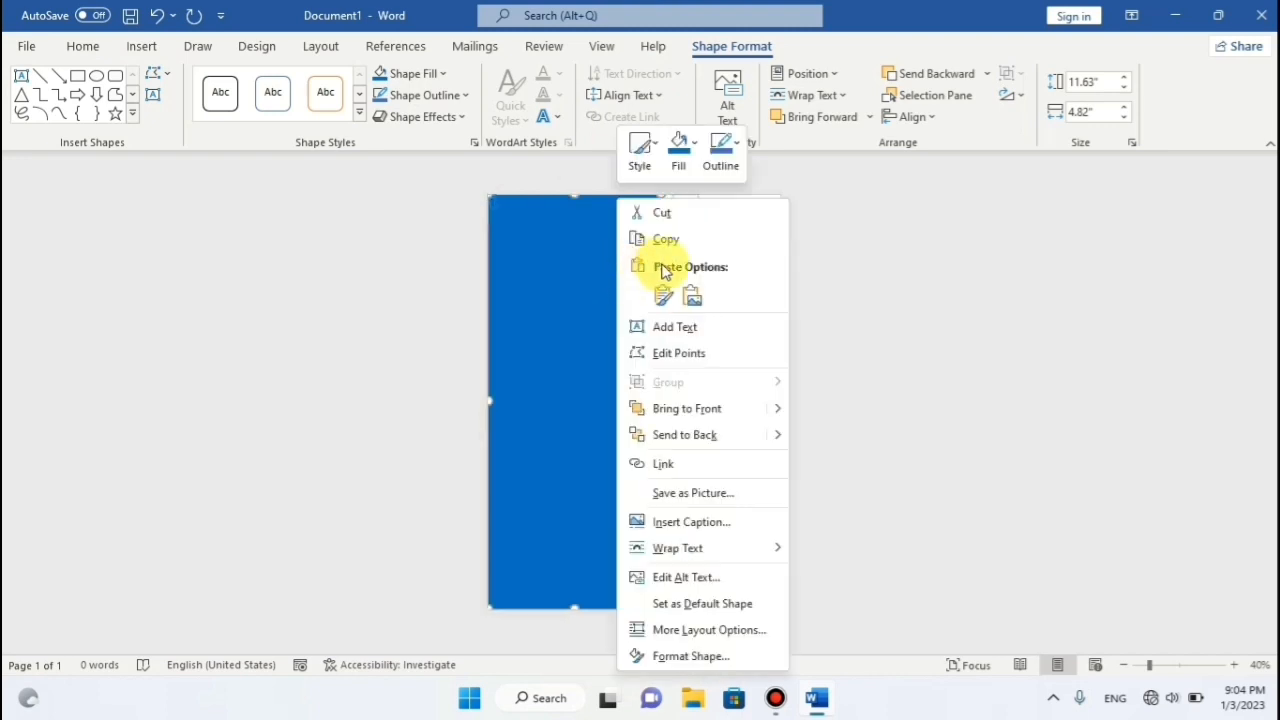
{"action": "left_click", "coordinate": [664, 290]}
{"action": "left_click_drag", "start_coordinate": [594, 249], "coordinate": [717, 244]}
{"action": "left_click_drag", "start_coordinate": [611, 402], "coordinate": [661, 408]}
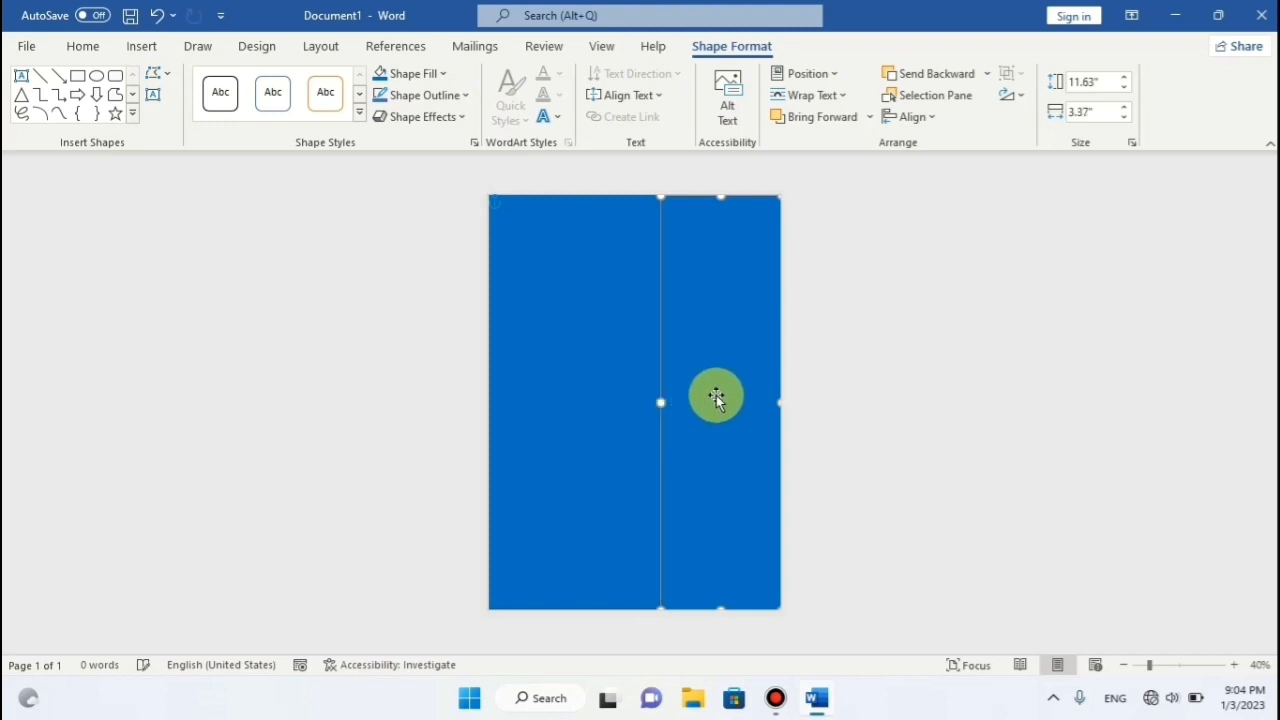
{"action": "left_click_drag", "start_coordinate": [722, 178], "coordinate": [722, 196]}
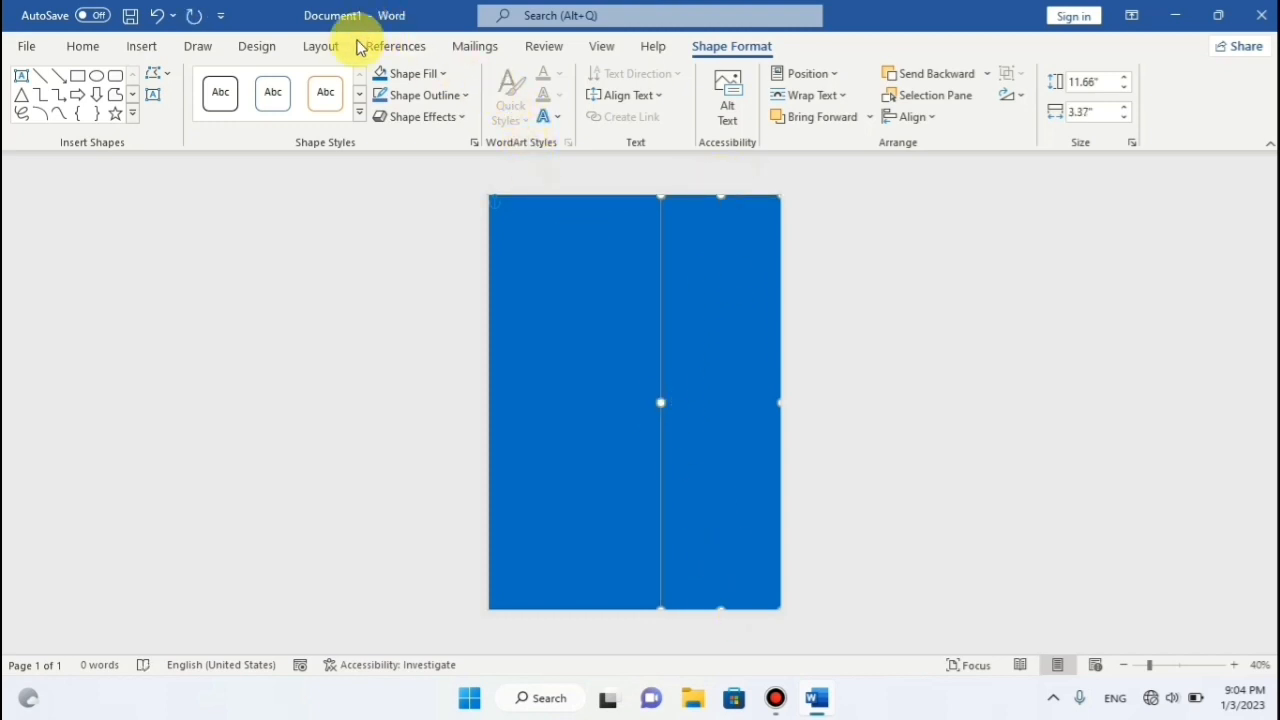
Fill the right-hand rectangle with red, then darken it to custom colour #C80000.
{"action": "right_click", "coordinate": [449, 83]}
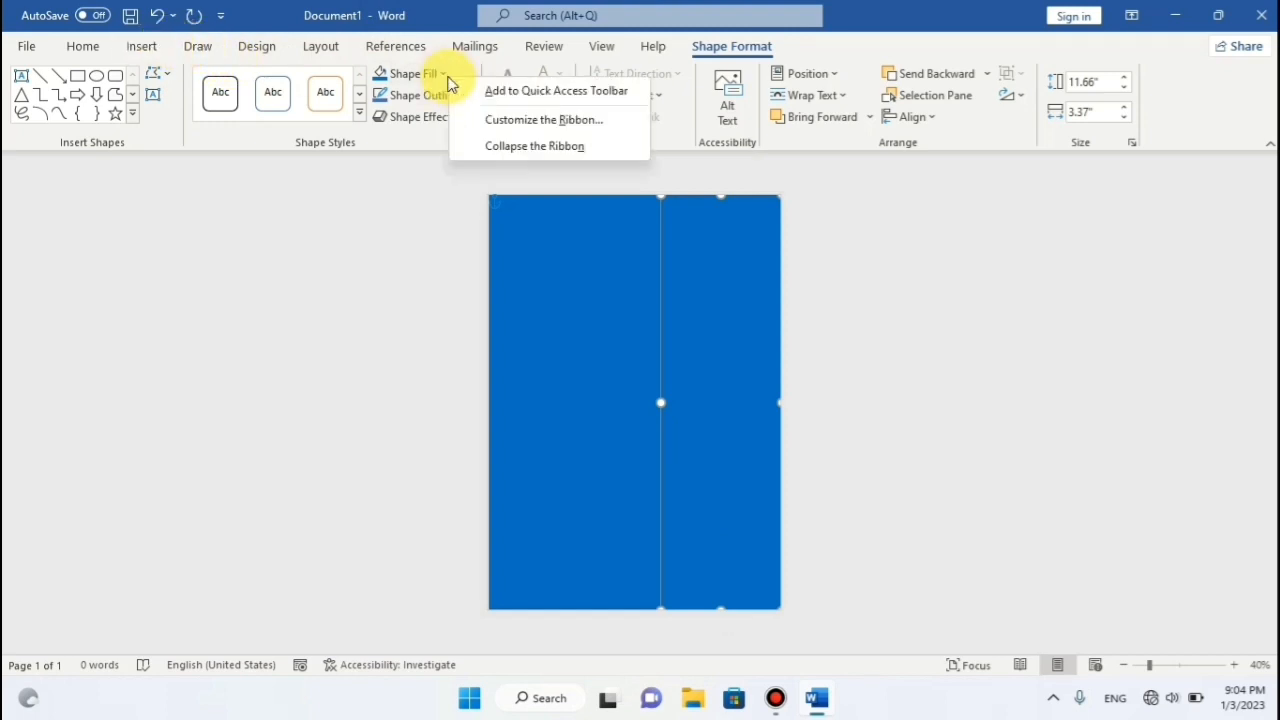
{"action": "left_click", "coordinate": [441, 74]}
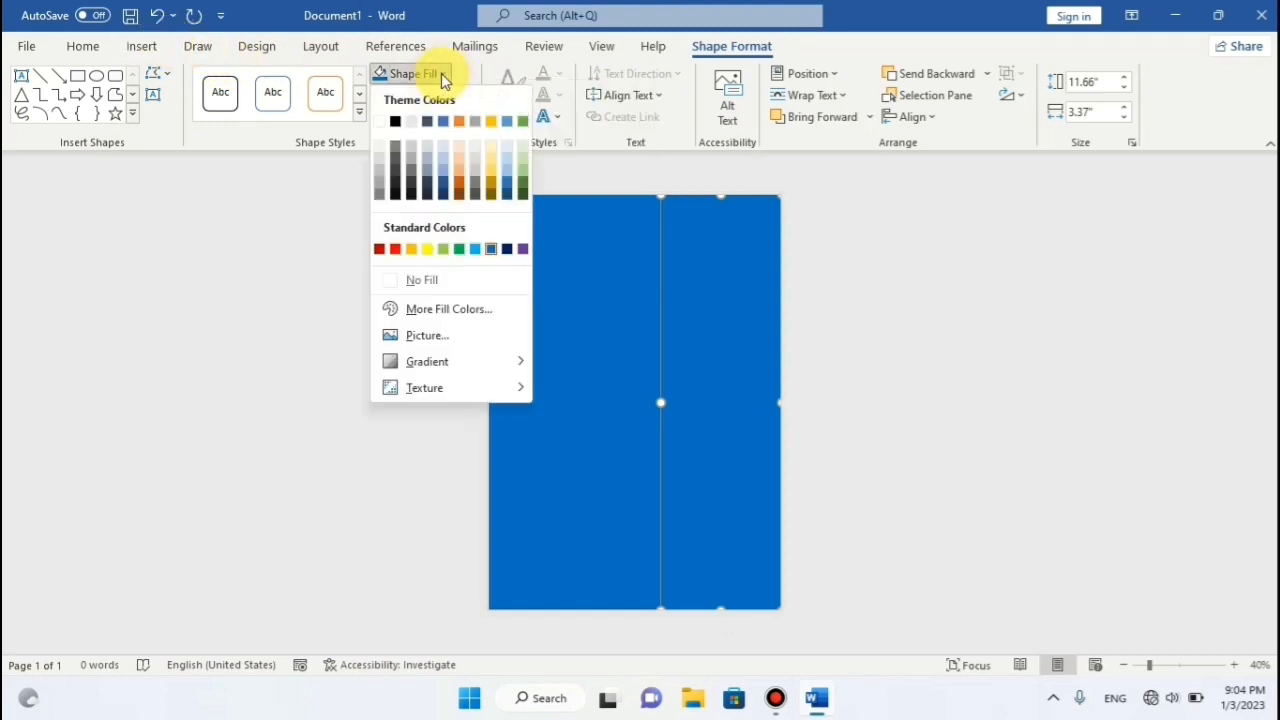
{"action": "left_click", "coordinate": [399, 250]}
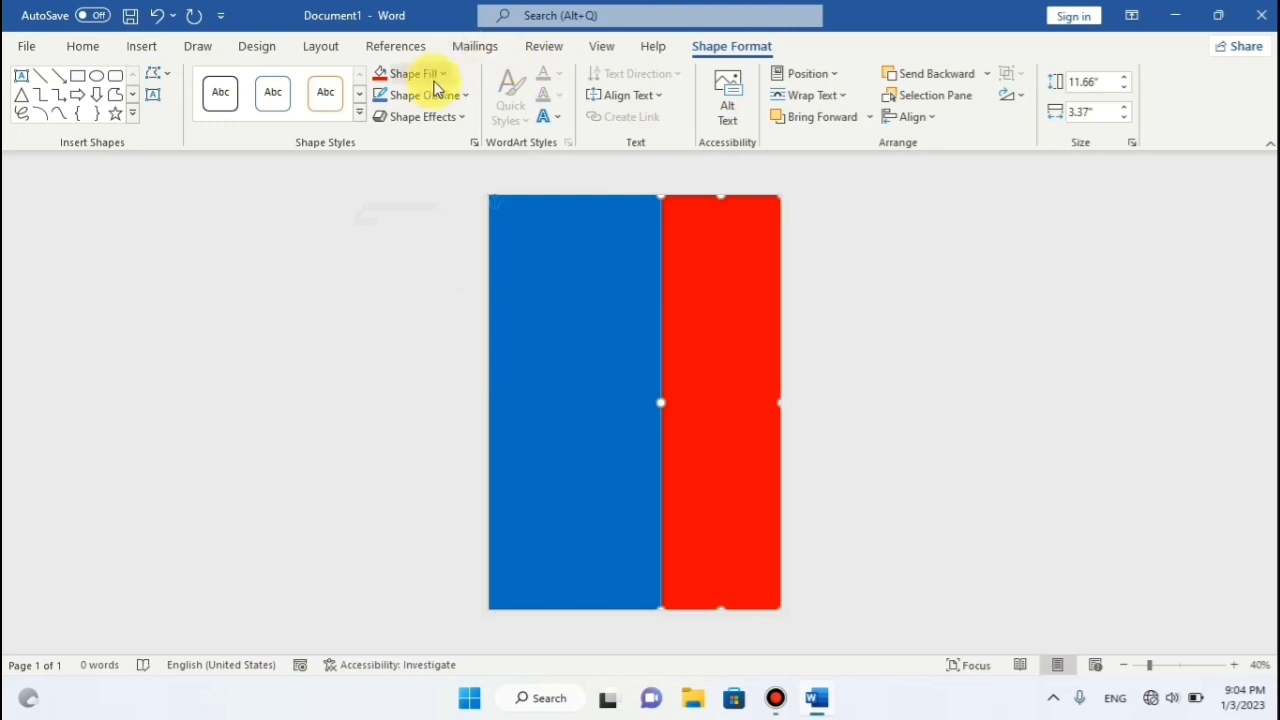
{"action": "left_click", "coordinate": [403, 75]}
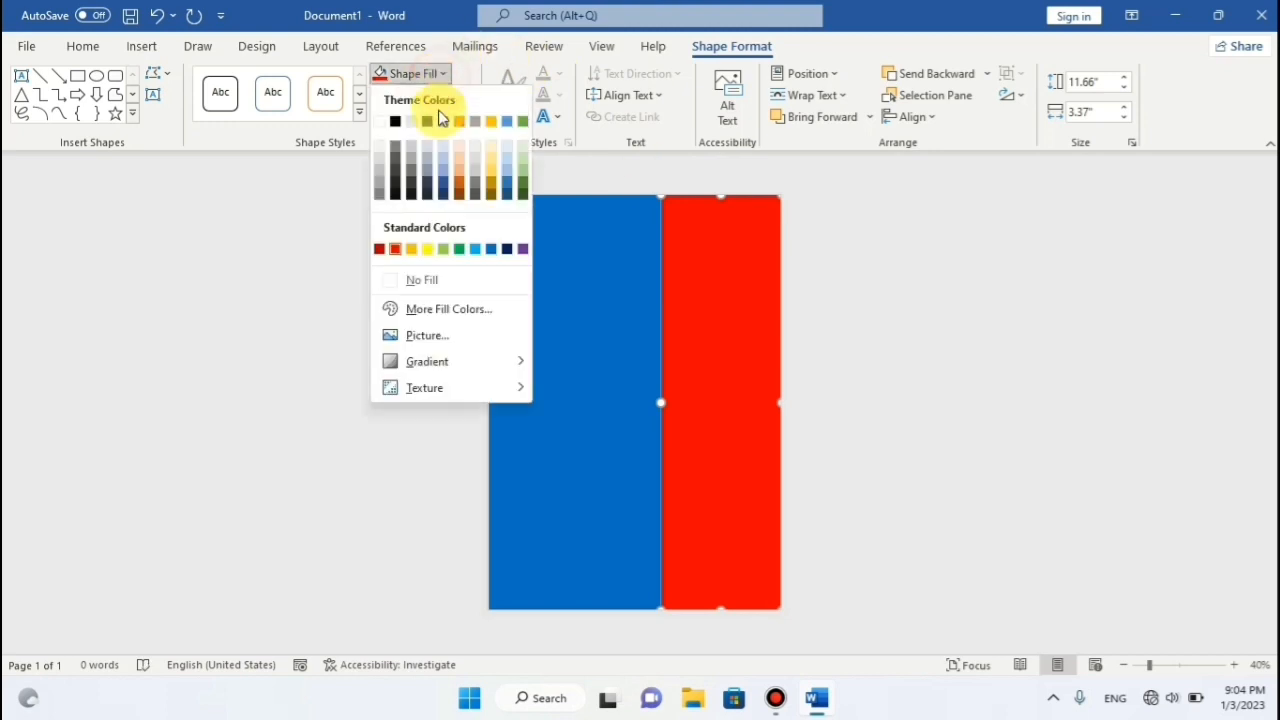
{"action": "left_click", "coordinate": [446, 309]}
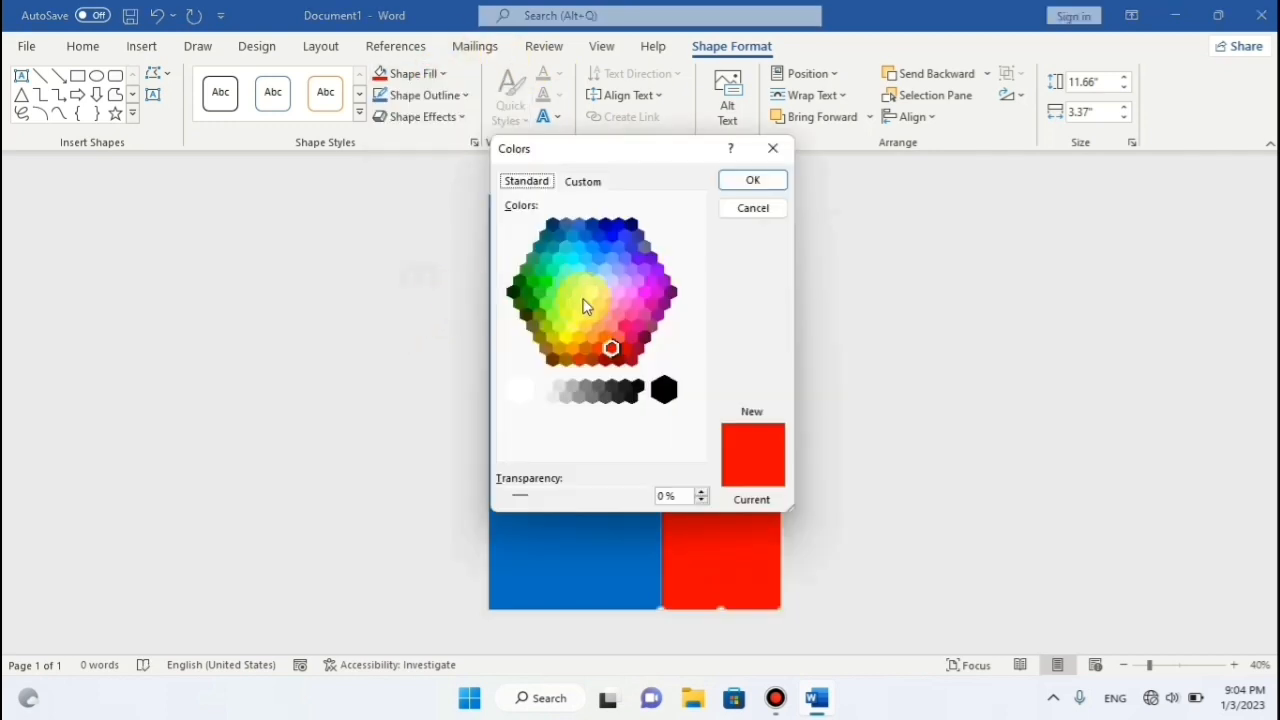
{"action": "left_click", "coordinate": [583, 181]}
{"action": "left_click_drag", "start_coordinate": [697, 285], "coordinate": [698, 295]}
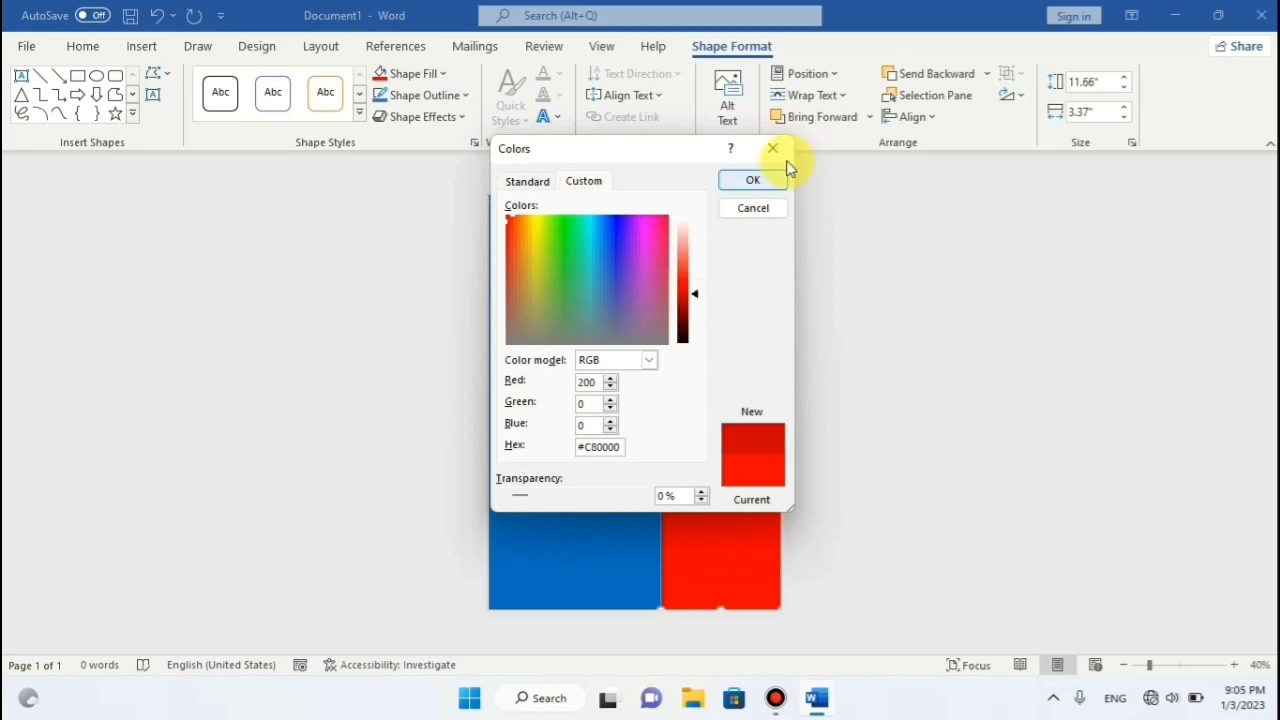
{"action": "left_click", "coordinate": [757, 179]}
{"action": "left_click", "coordinate": [615, 328]}
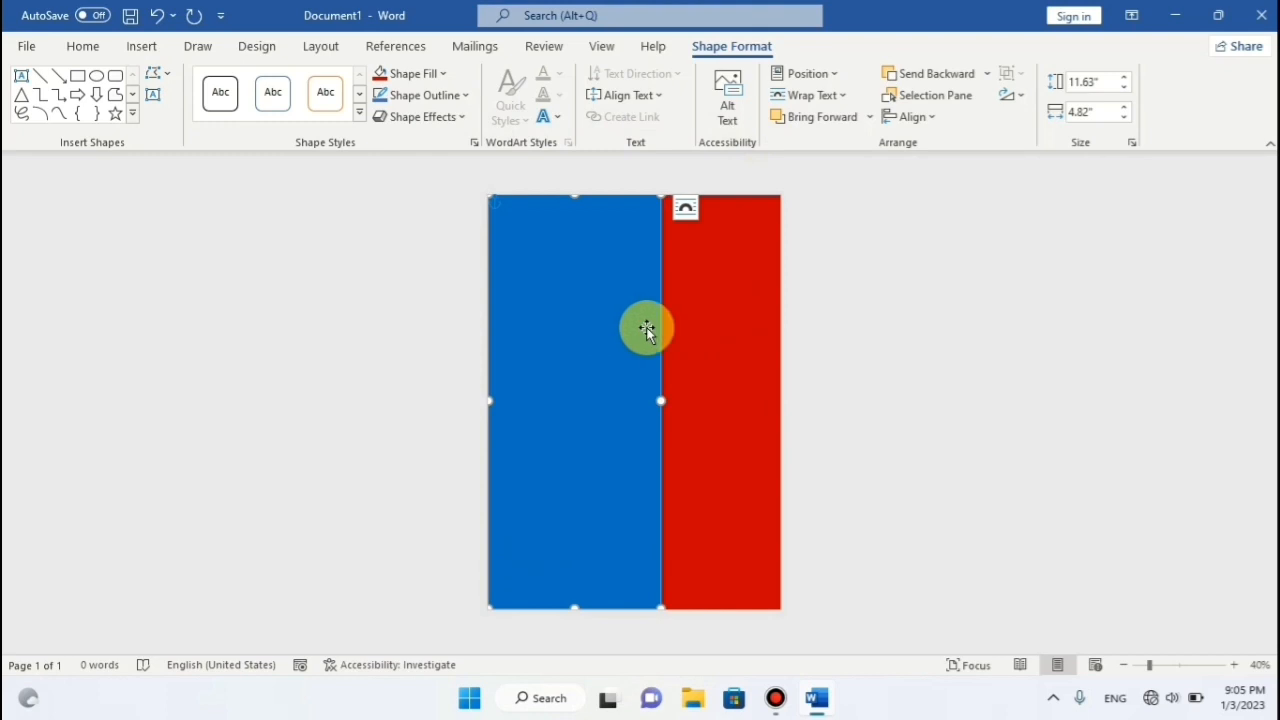
{"action": "left_click", "coordinate": [691, 325]}
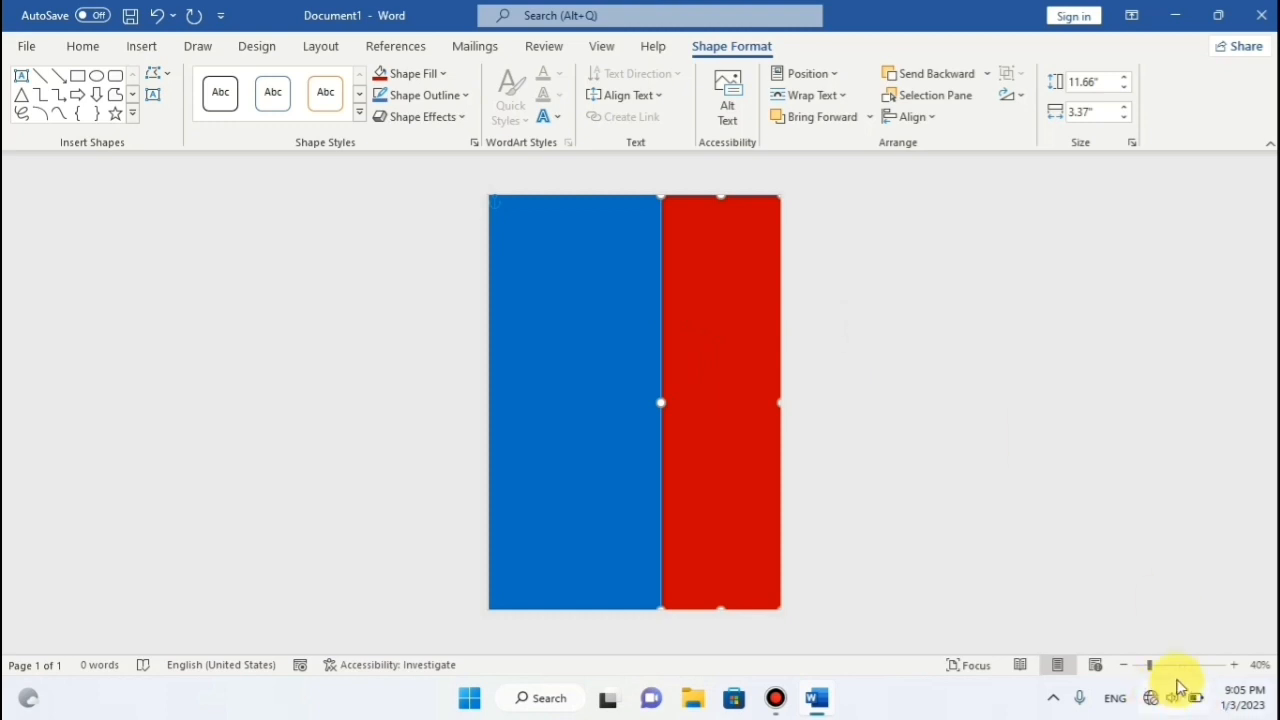
At 60% zoom, widen the red panel leftward to 3.42" to close the seam.
{"action": "left_click", "coordinate": [1233, 665]}
{"action": "left_click", "coordinate": [1233, 665]}
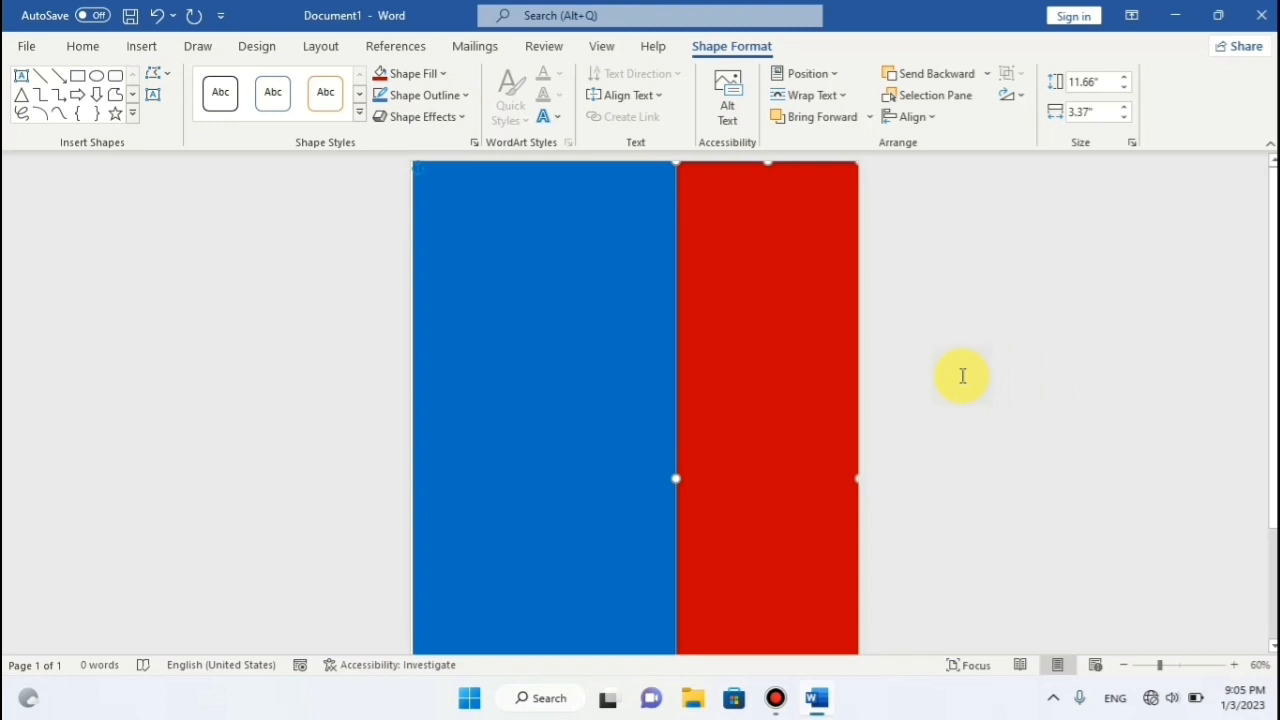
{"action": "left_click", "coordinate": [962, 374]}
{"action": "left_click", "coordinate": [680, 468]}
{"action": "left_click_drag", "start_coordinate": [677, 478], "coordinate": [674, 478]}
{"action": "left_click", "coordinate": [923, 420]}
Set No Outline on both the red and blue panels.
{"action": "left_click", "coordinate": [796, 419]}
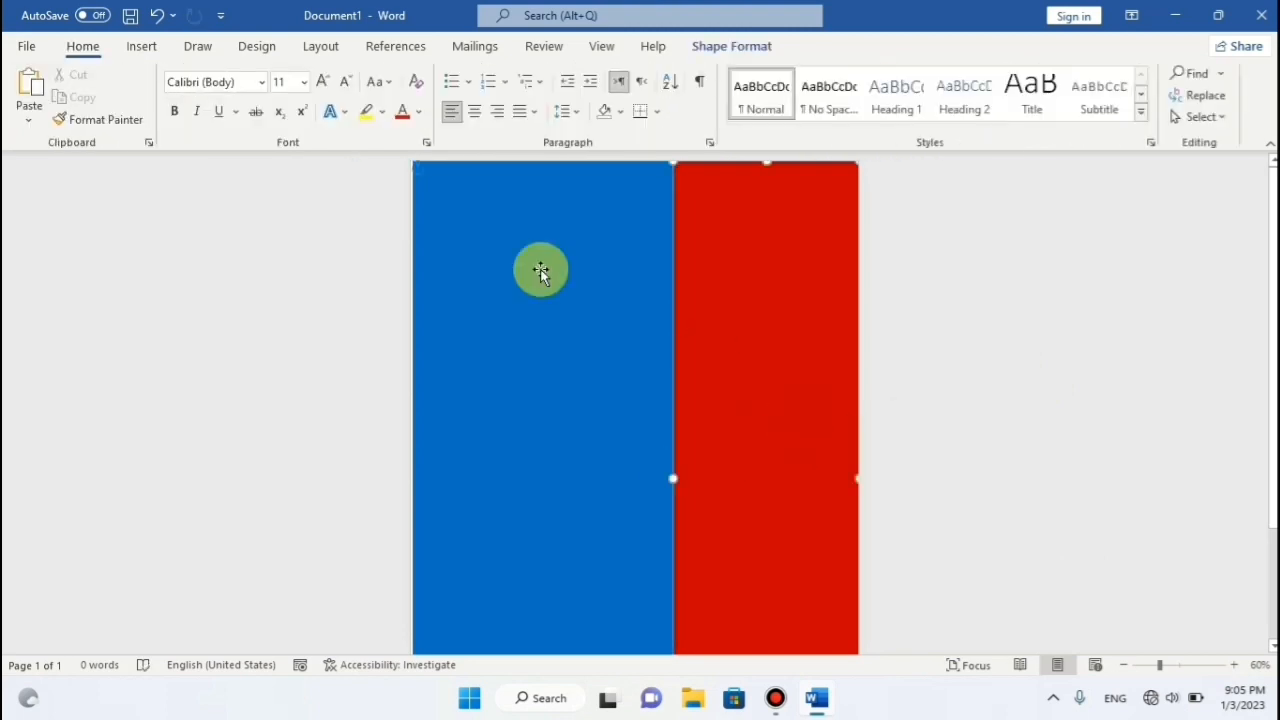
{"action": "left_click", "coordinate": [447, 78]}
{"action": "left_click", "coordinate": [465, 96]}
{"action": "left_click", "coordinate": [423, 357]}
{"action": "left_click", "coordinate": [510, 318]}
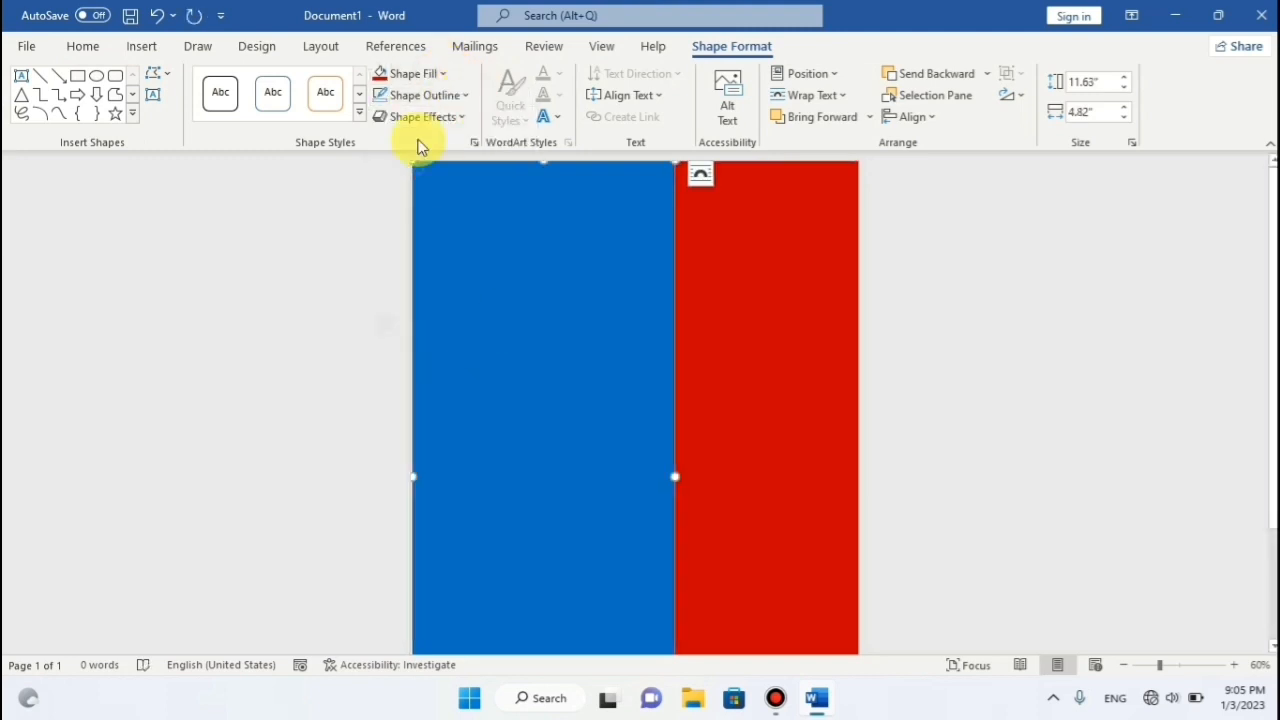
{"action": "left_click", "coordinate": [455, 96]}
{"action": "left_click", "coordinate": [421, 366]}
{"action": "left_click", "coordinate": [751, 300]}
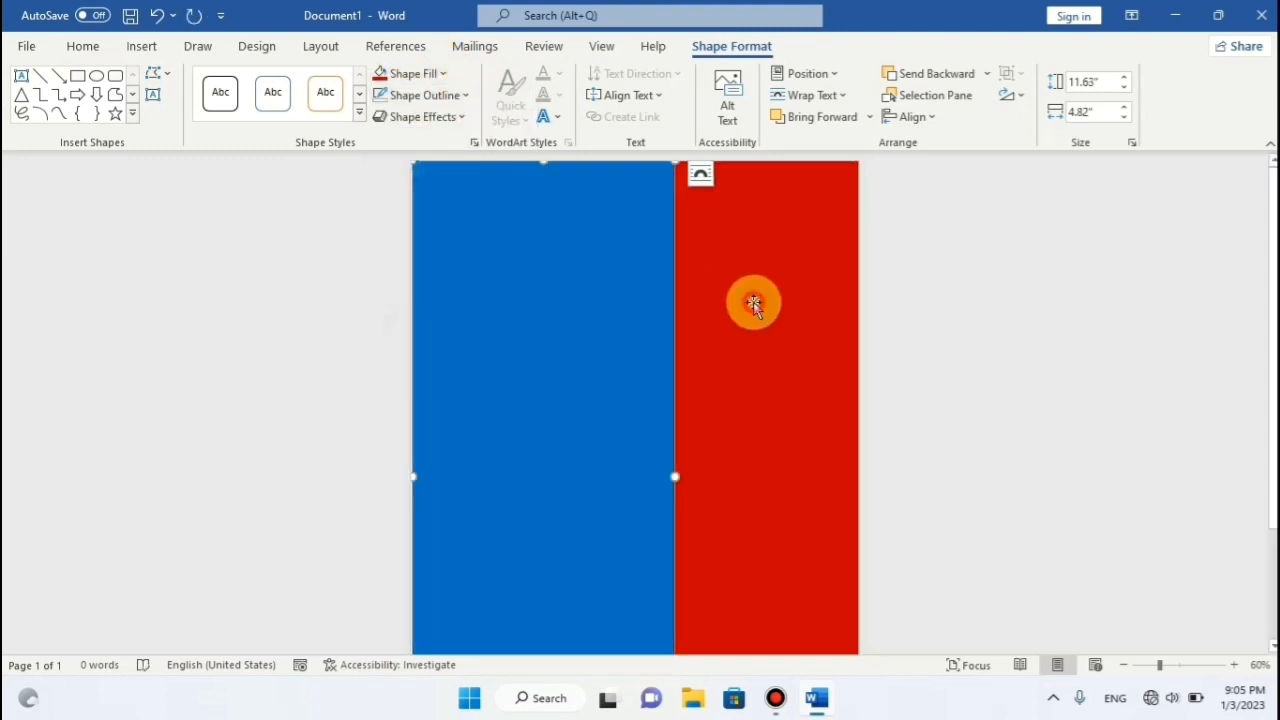
{"action": "left_click", "coordinate": [978, 302]}
{"action": "left_click", "coordinate": [582, 302]}
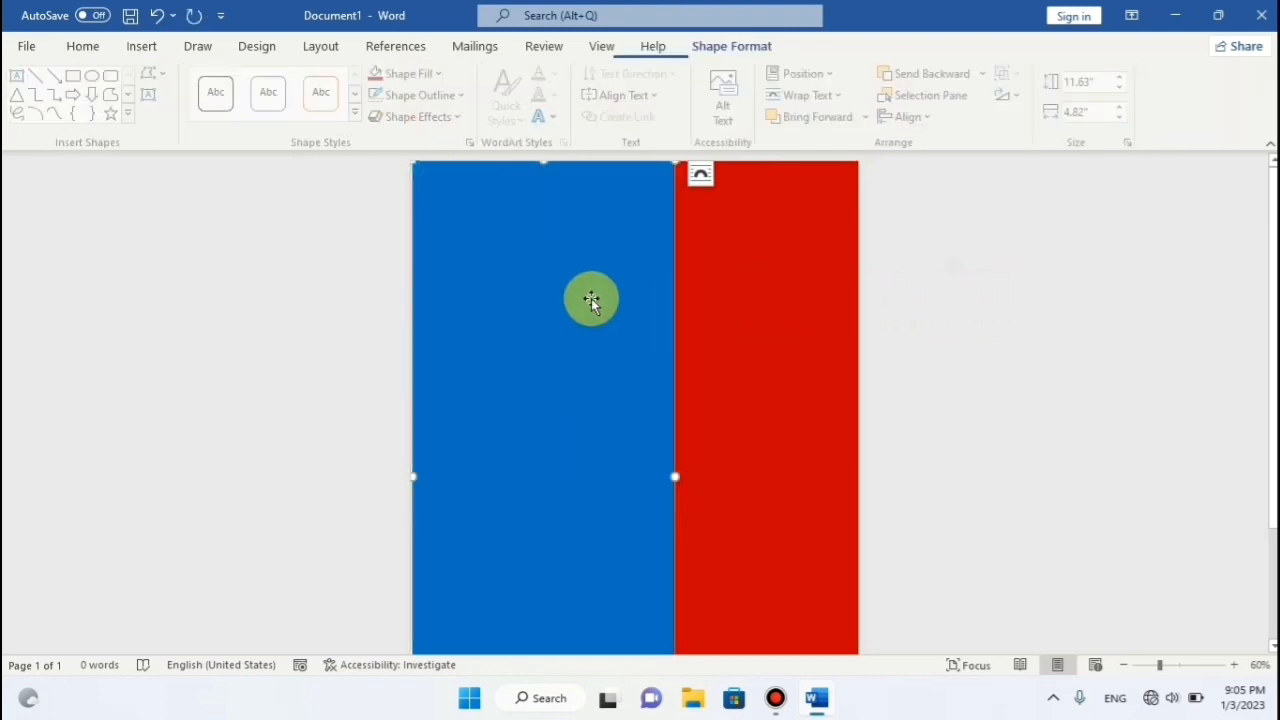
{"action": "left_click", "coordinate": [737, 303]}
{"action": "left_click", "coordinate": [146, 47]}
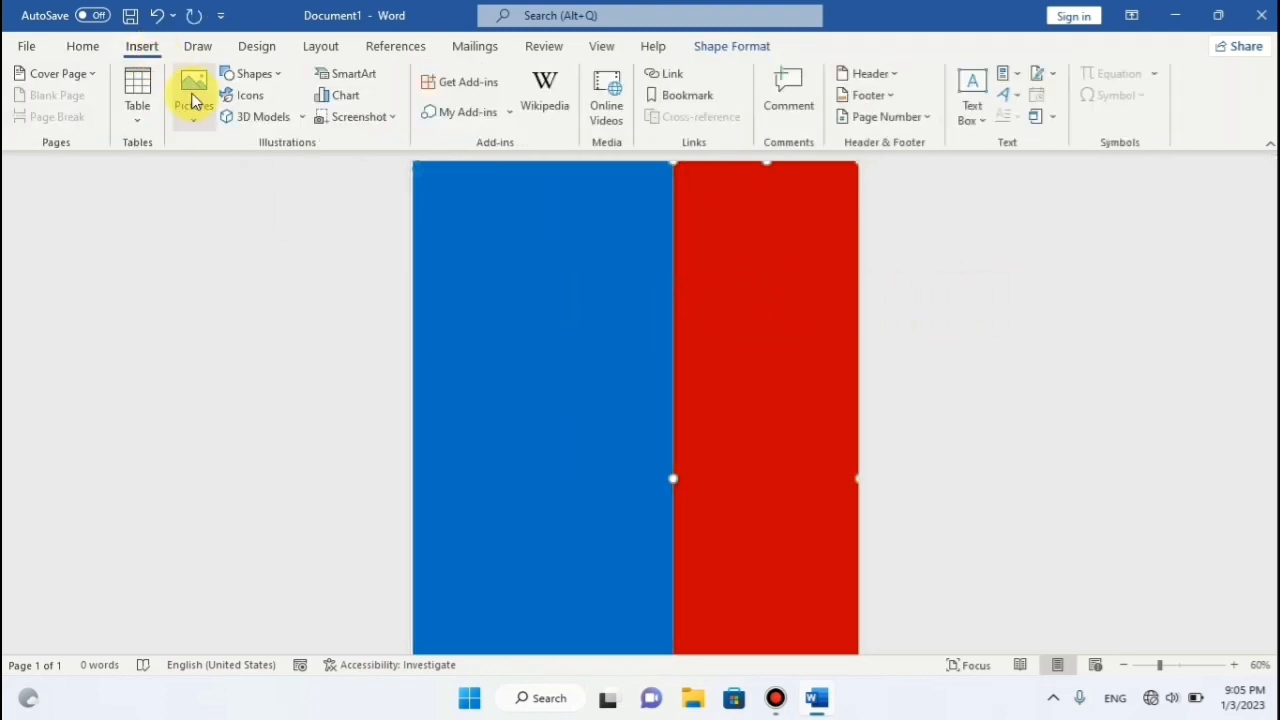
Draw an isosceles triangle and resize it to 4.53" by 5.45".
{"action": "left_click", "coordinate": [250, 73]}
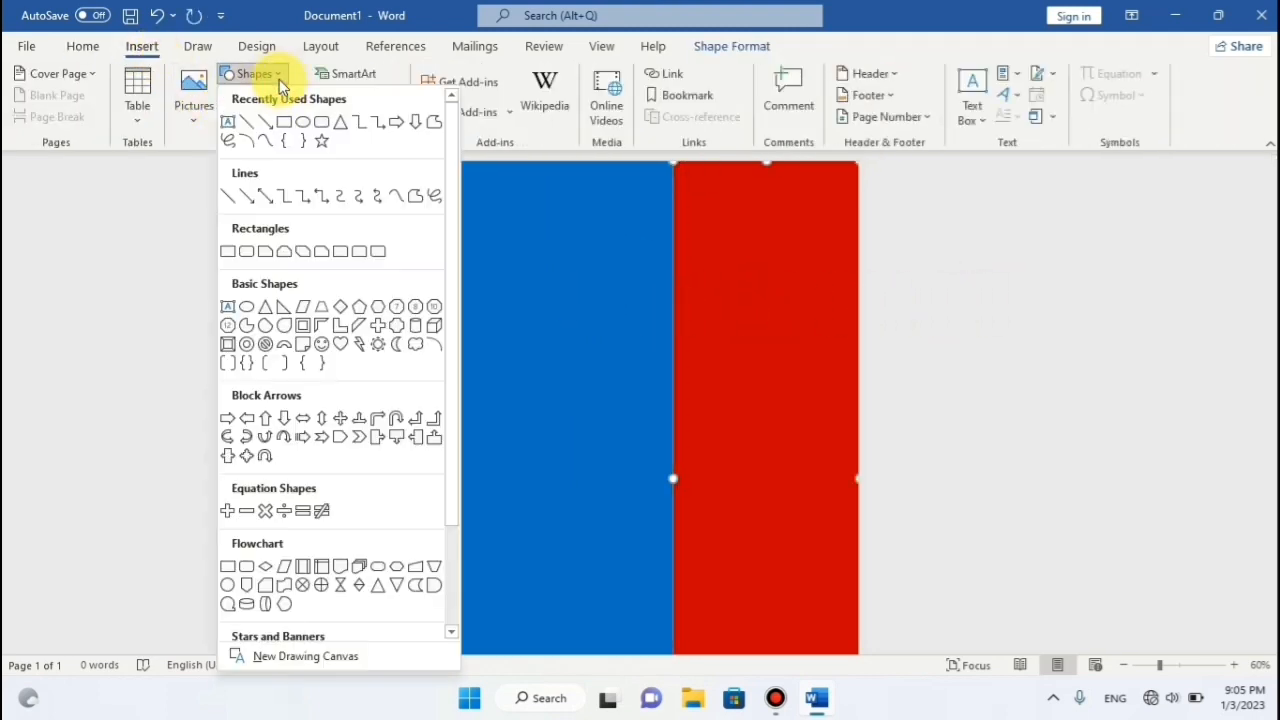
{"action": "left_click", "coordinate": [267, 316]}
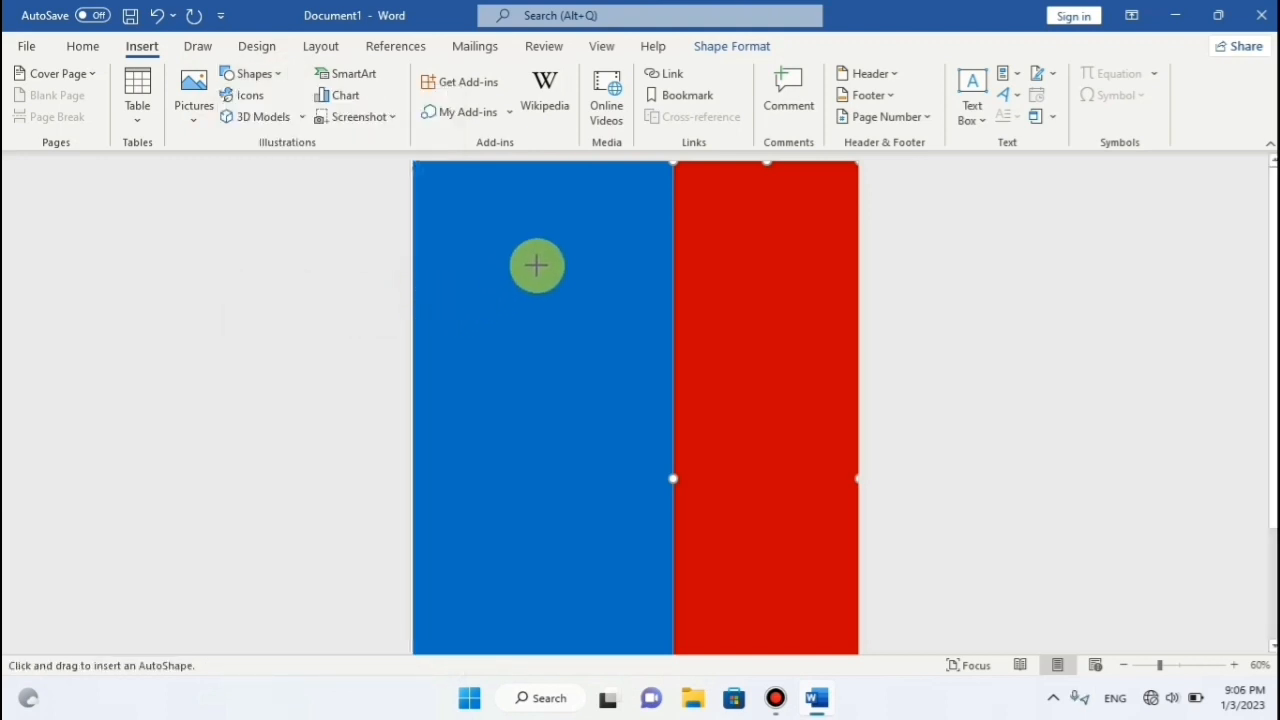
{"action": "left_click_drag", "start_coordinate": [569, 300], "coordinate": [783, 487]}
{"action": "left_click_drag", "start_coordinate": [677, 426], "coordinate": [646, 380]}
{"action": "left_click_drag", "start_coordinate": [513, 440], "coordinate": [477, 475]}
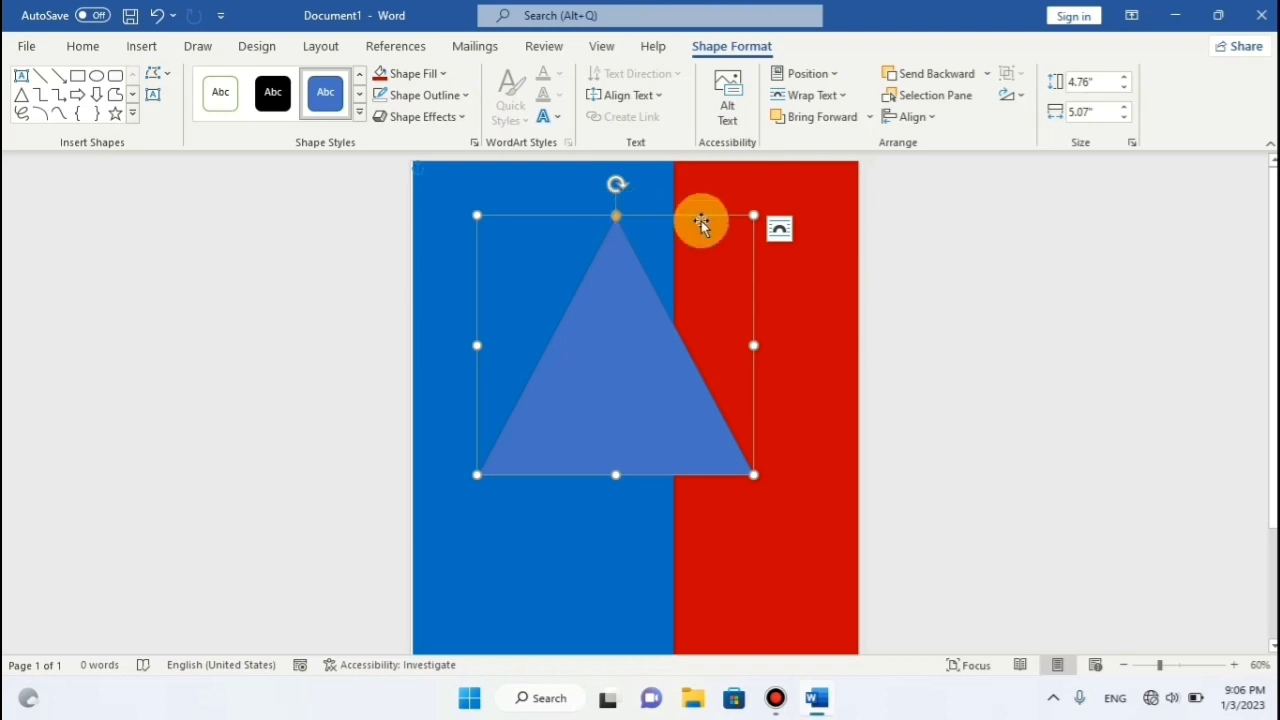
{"action": "left_click_drag", "start_coordinate": [753, 216], "coordinate": [752, 227]}
{"action": "left_click_drag", "start_coordinate": [614, 476], "coordinate": [615, 453]}
{"action": "left_click_drag", "start_coordinate": [477, 453], "coordinate": [457, 471]}
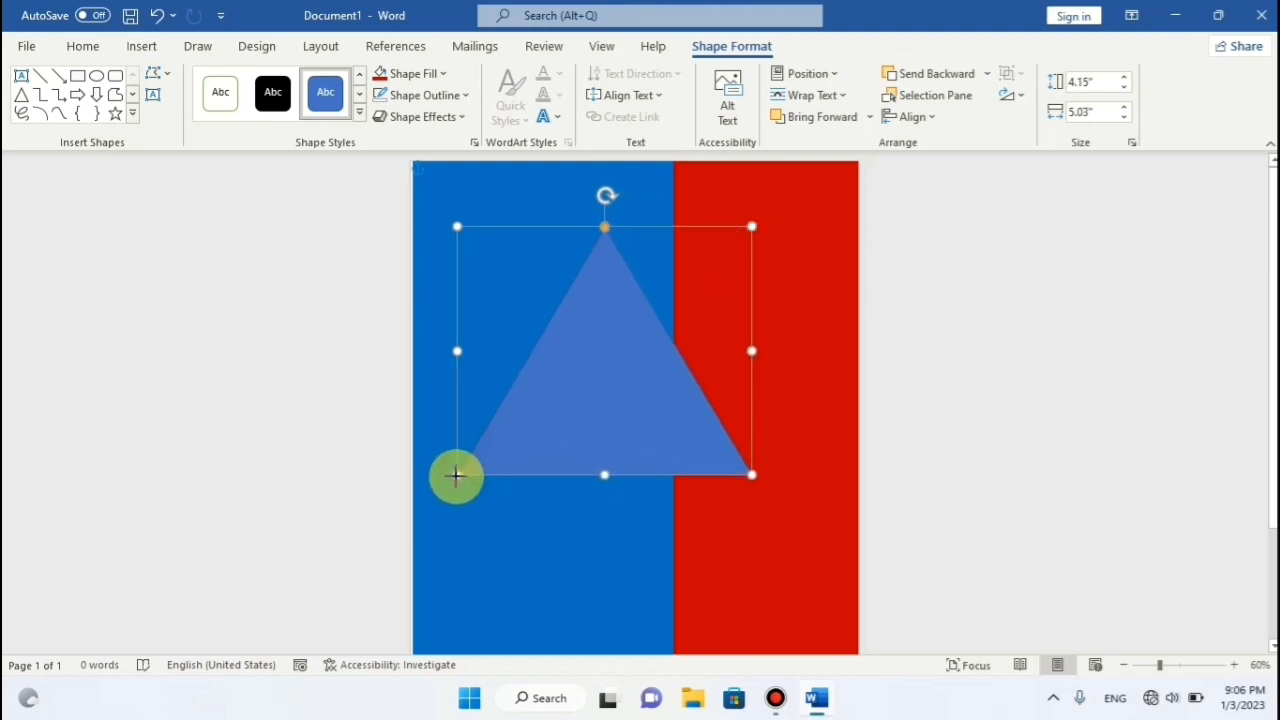
{"action": "left_click_drag", "start_coordinate": [588, 345], "coordinate": [610, 362]}
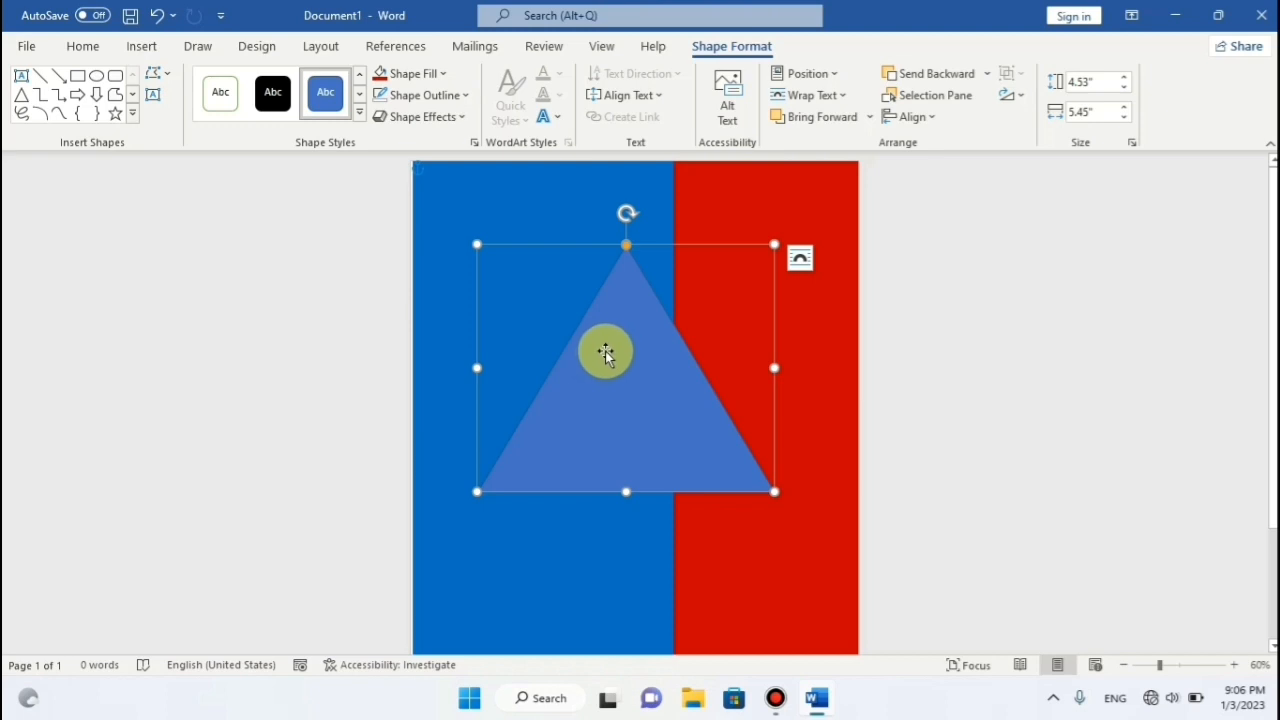
Rotate the triangle 90° to point right and move it to the blue panel's left edge.
{"action": "left_click_drag", "start_coordinate": [627, 212], "coordinate": [800, 375]}
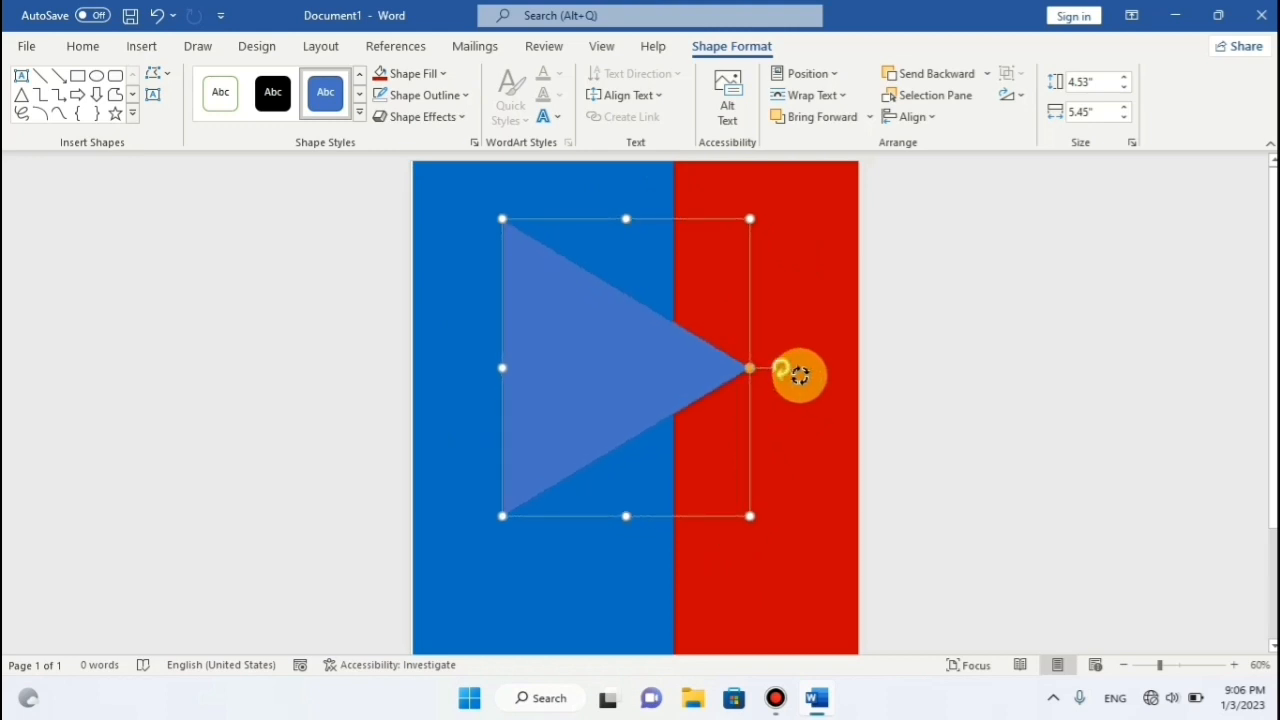
{"action": "left_click_drag", "start_coordinate": [520, 366], "coordinate": [473, 364]}
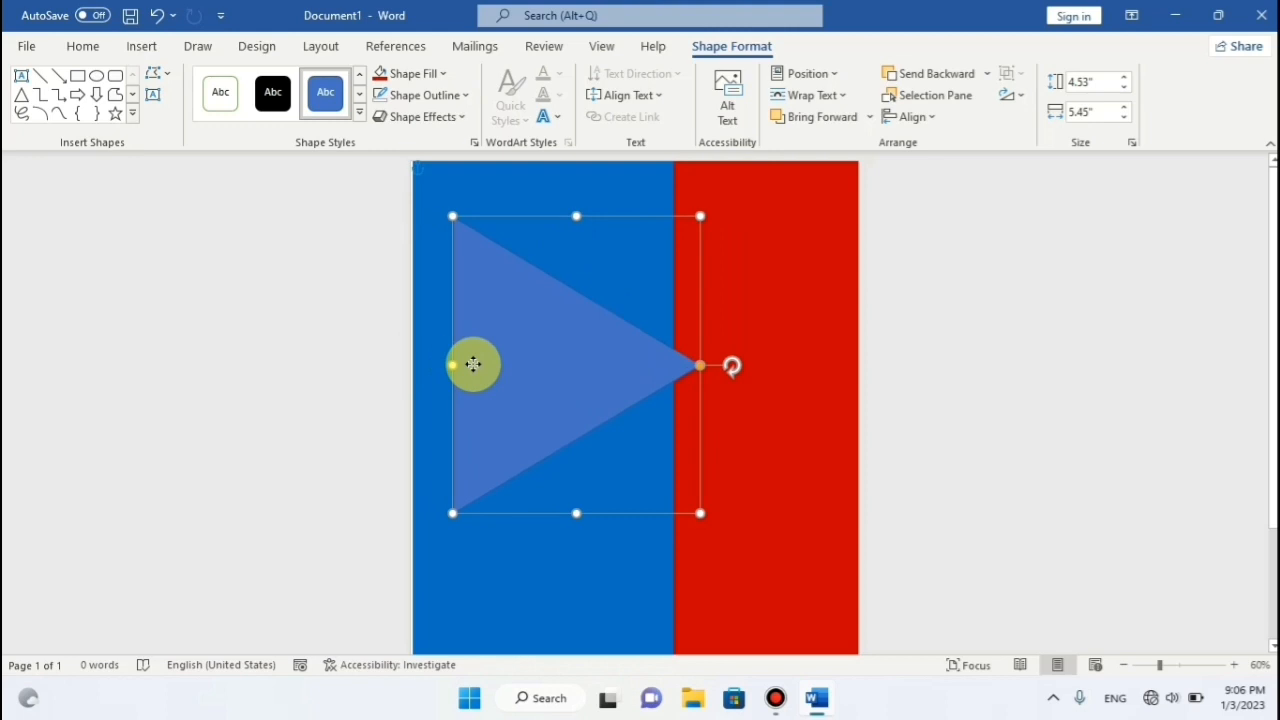
{"action": "left_click", "coordinate": [443, 73]}
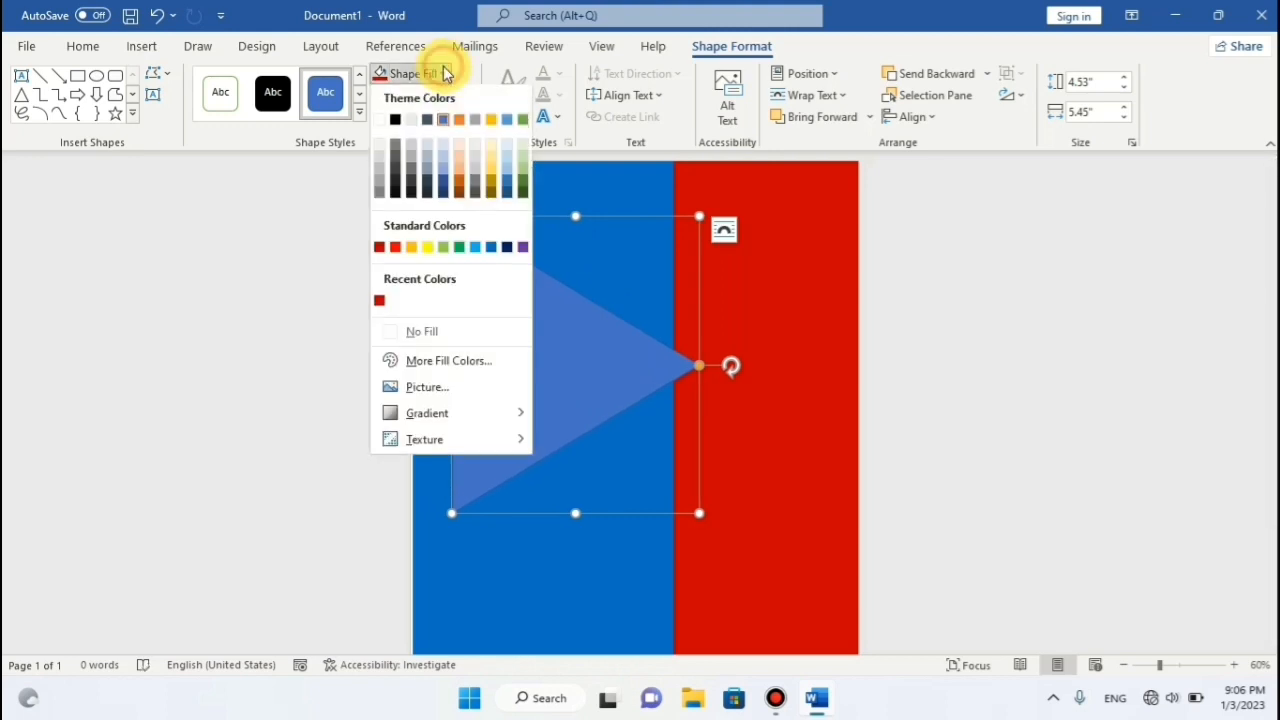
Fill the triangle gold and move it to the page's left edge.
{"action": "left_click", "coordinate": [413, 250]}
{"action": "left_click_drag", "start_coordinate": [473, 305], "coordinate": [431, 300]}
{"action": "left_click", "coordinate": [728, 288]}
{"action": "left_click", "coordinate": [580, 340]}
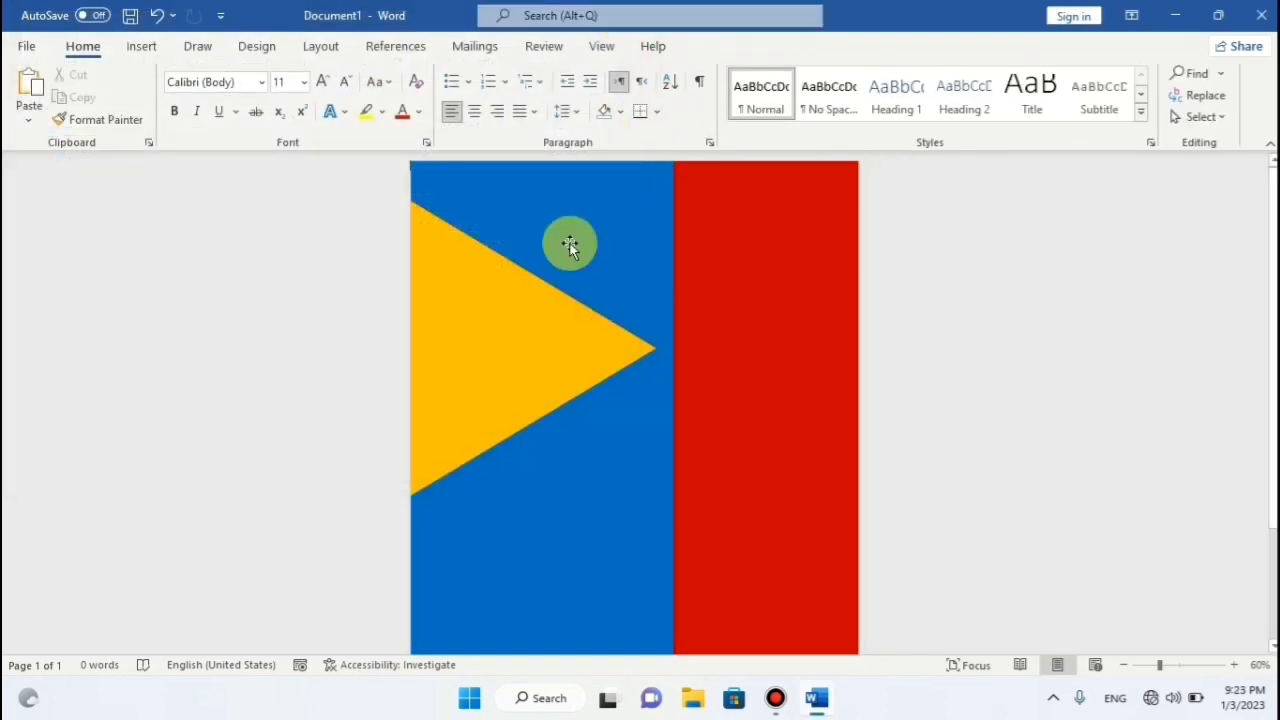
Rotate and stretch the triangle to fill the top-left corner at about 6.74" by 7.3".
{"action": "left_click", "coordinate": [549, 343]}
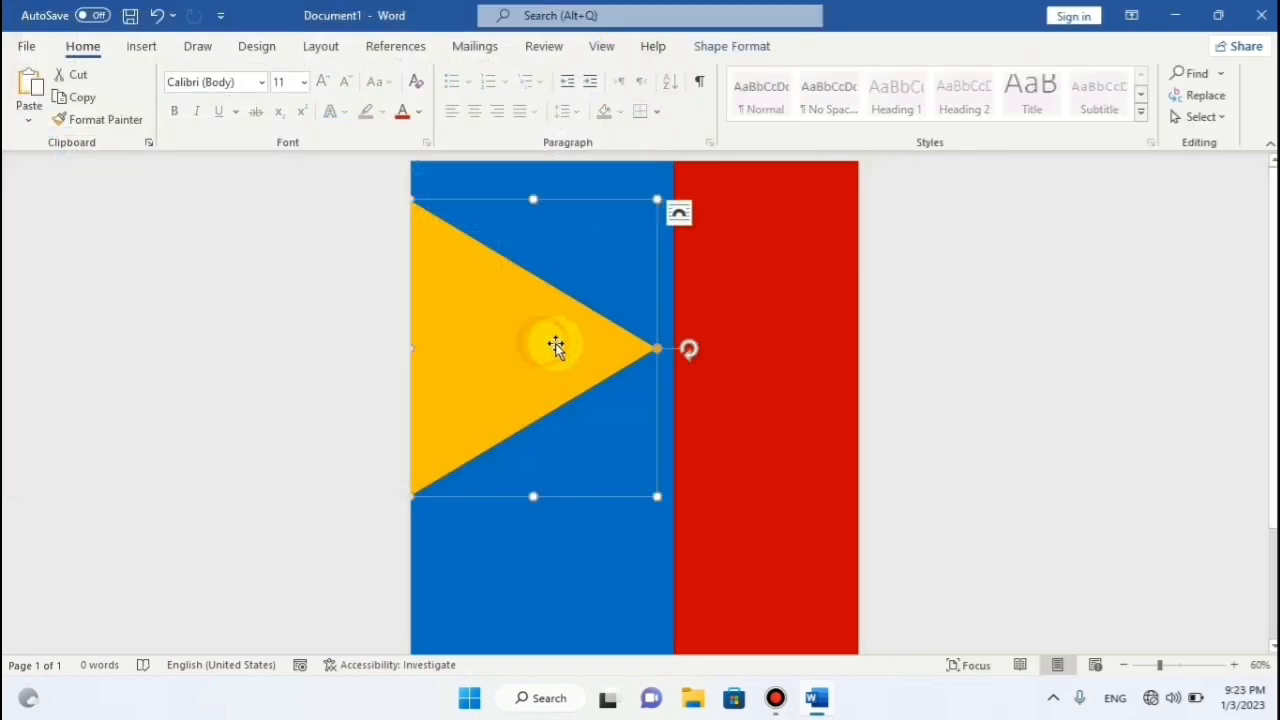
{"action": "left_click_drag", "start_coordinate": [674, 348], "coordinate": [677, 247]}
{"action": "left_click", "coordinate": [646, 350]}
{"action": "left_click_drag", "start_coordinate": [690, 350], "coordinate": [680, 295]}
{"action": "left_click", "coordinate": [573, 335]}
{"action": "left_click_drag", "start_coordinate": [573, 335], "coordinate": [530, 219]}
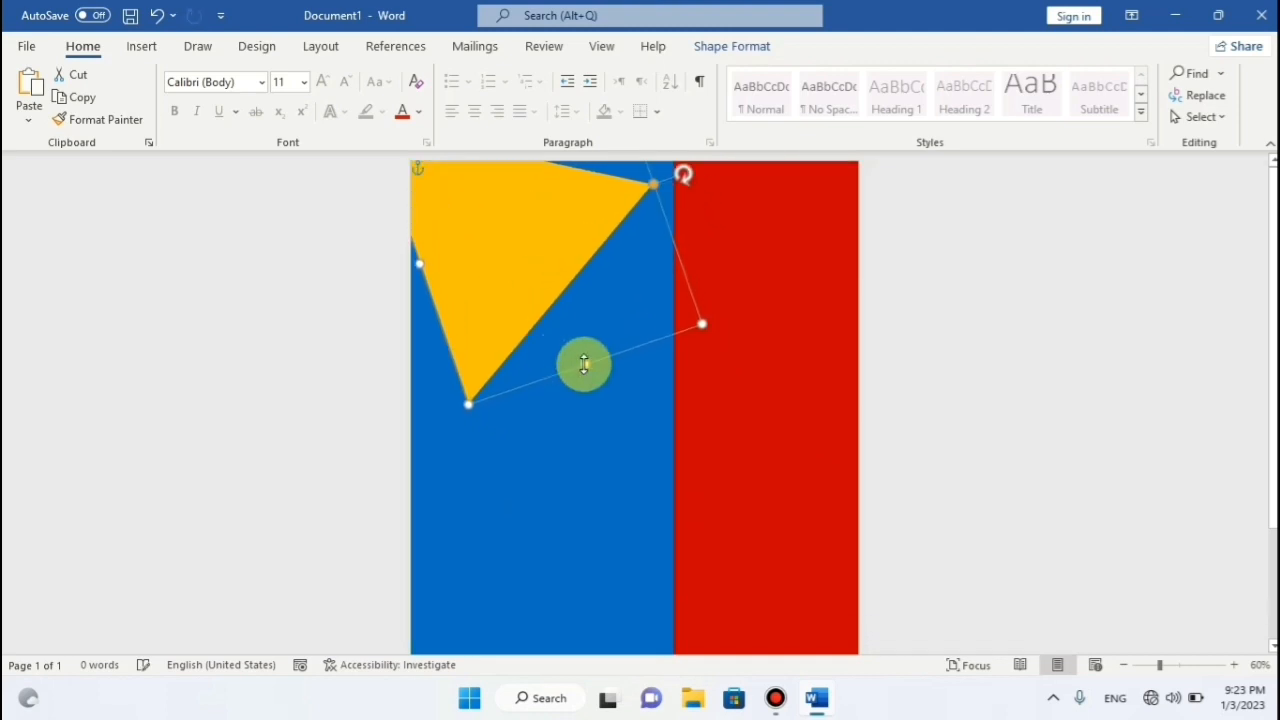
{"action": "left_click_drag", "start_coordinate": [469, 403], "coordinate": [414, 454]}
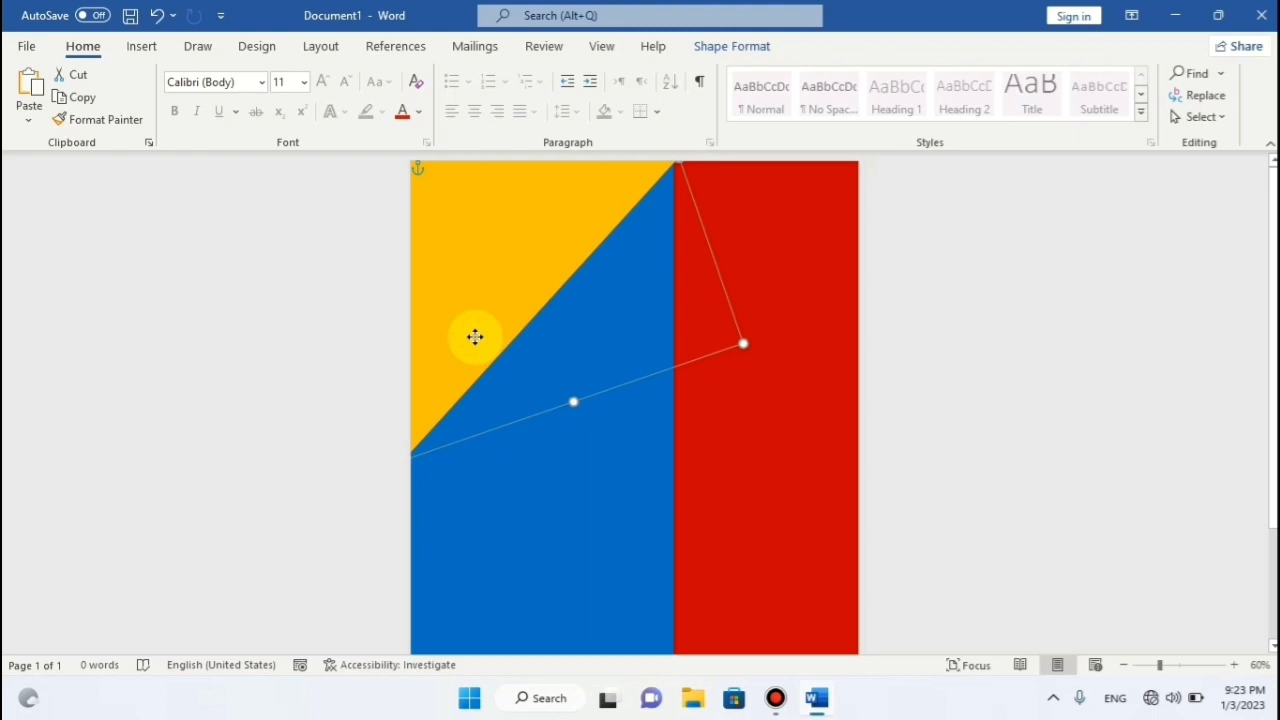
{"action": "left_click_drag", "start_coordinate": [477, 317], "coordinate": [487, 305]}
Remove the gold triangle's outline.
{"action": "left_click", "coordinate": [713, 431]}
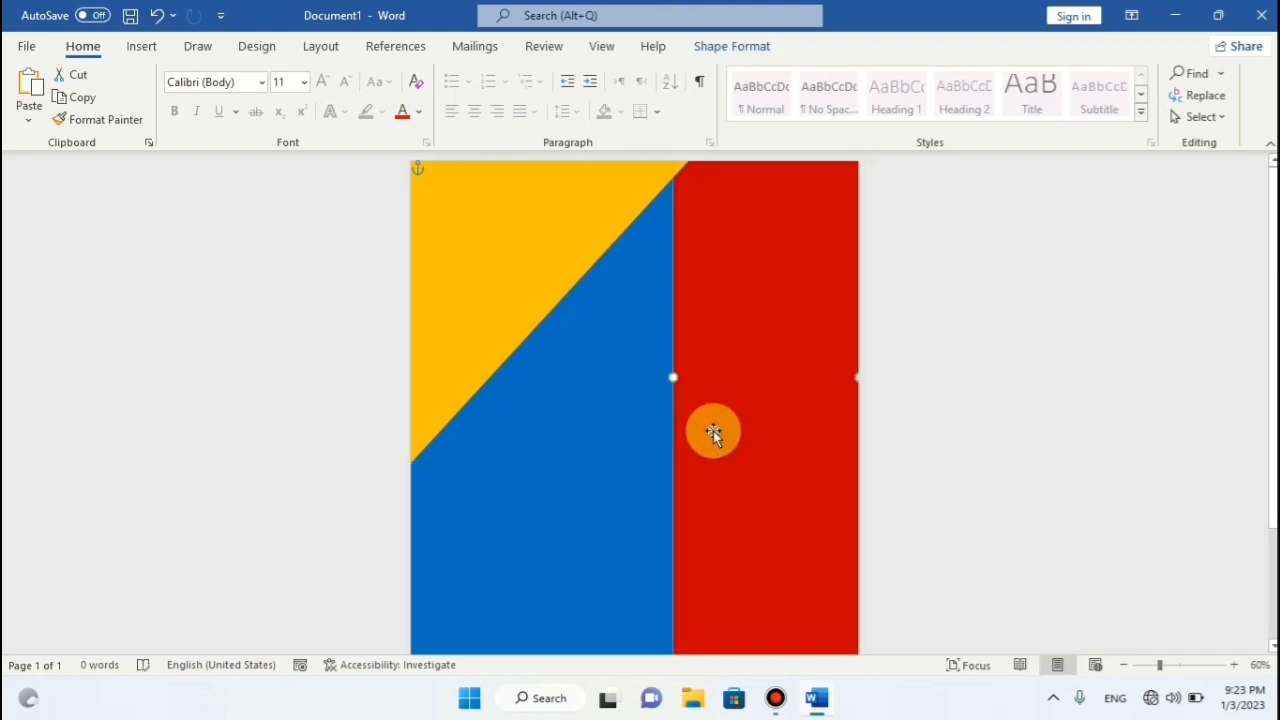
{"action": "left_click", "coordinate": [555, 250]}
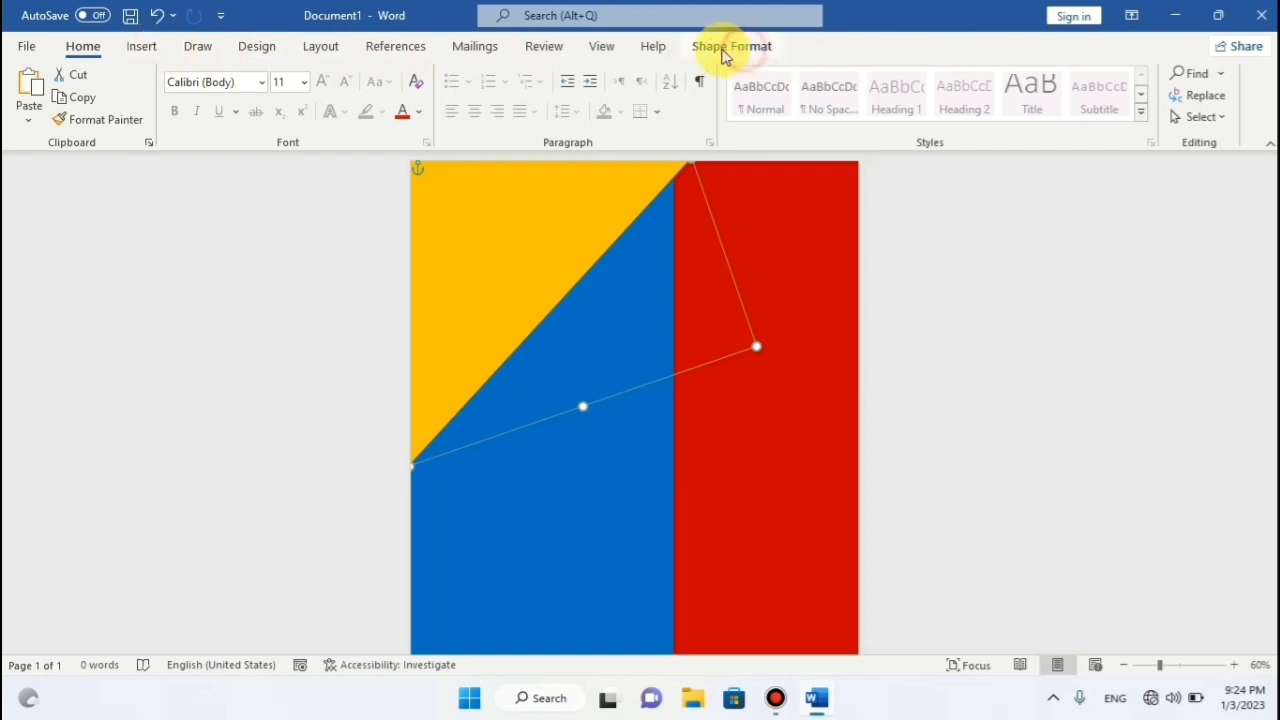
{"action": "left_click", "coordinate": [737, 48]}
{"action": "left_click", "coordinate": [471, 95]}
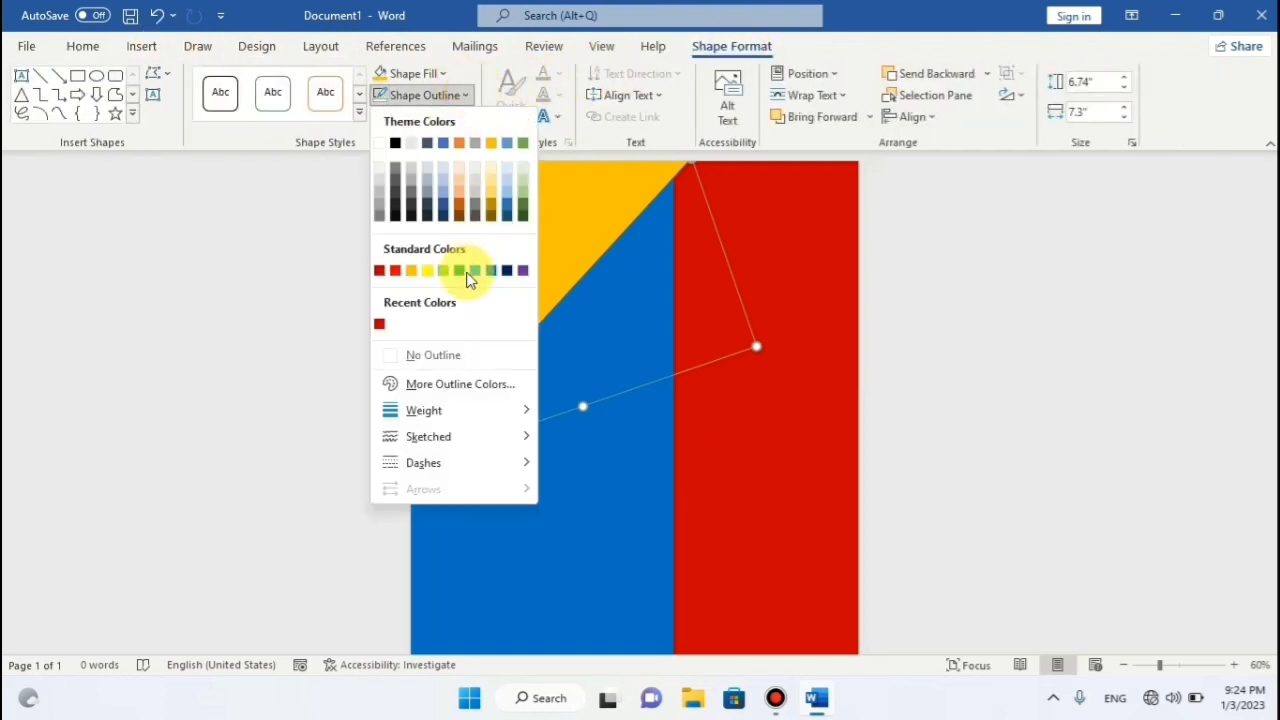
{"action": "left_click", "coordinate": [449, 354]}
{"action": "left_click", "coordinate": [811, 320]}
{"action": "left_click", "coordinate": [971, 300]}
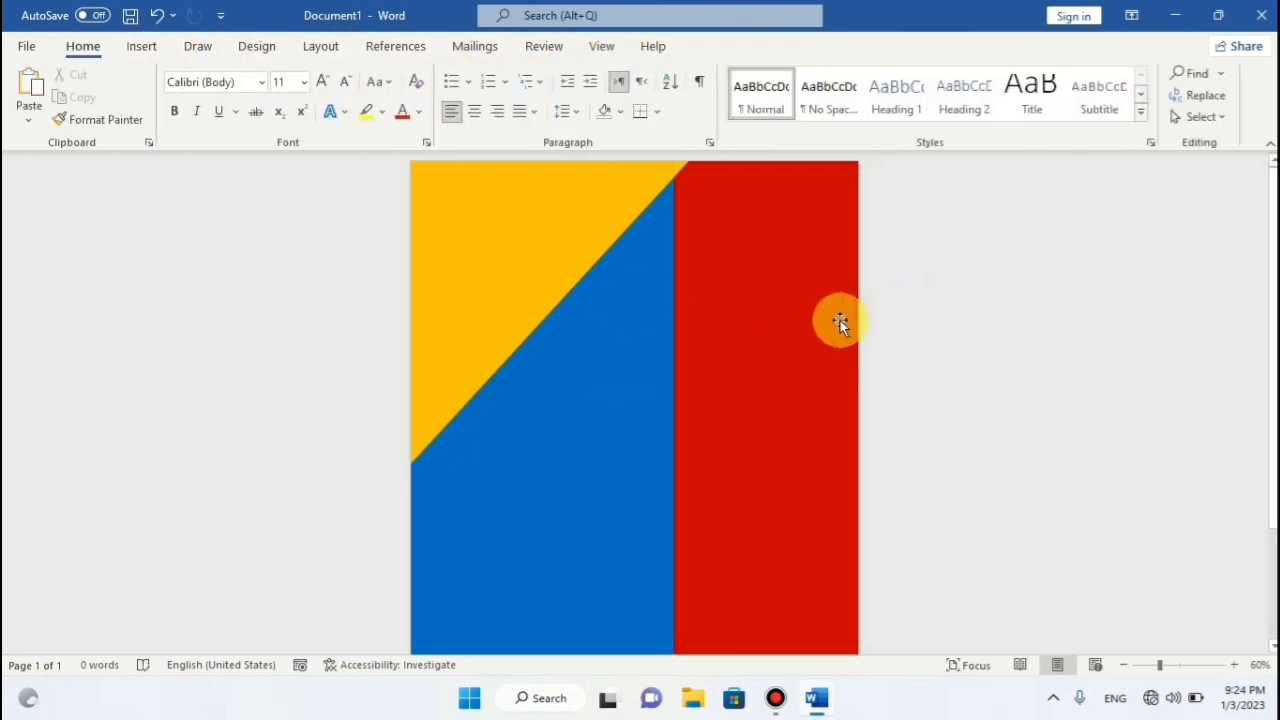
{"action": "left_click", "coordinate": [552, 234]}
{"action": "left_click", "coordinate": [552, 234]}
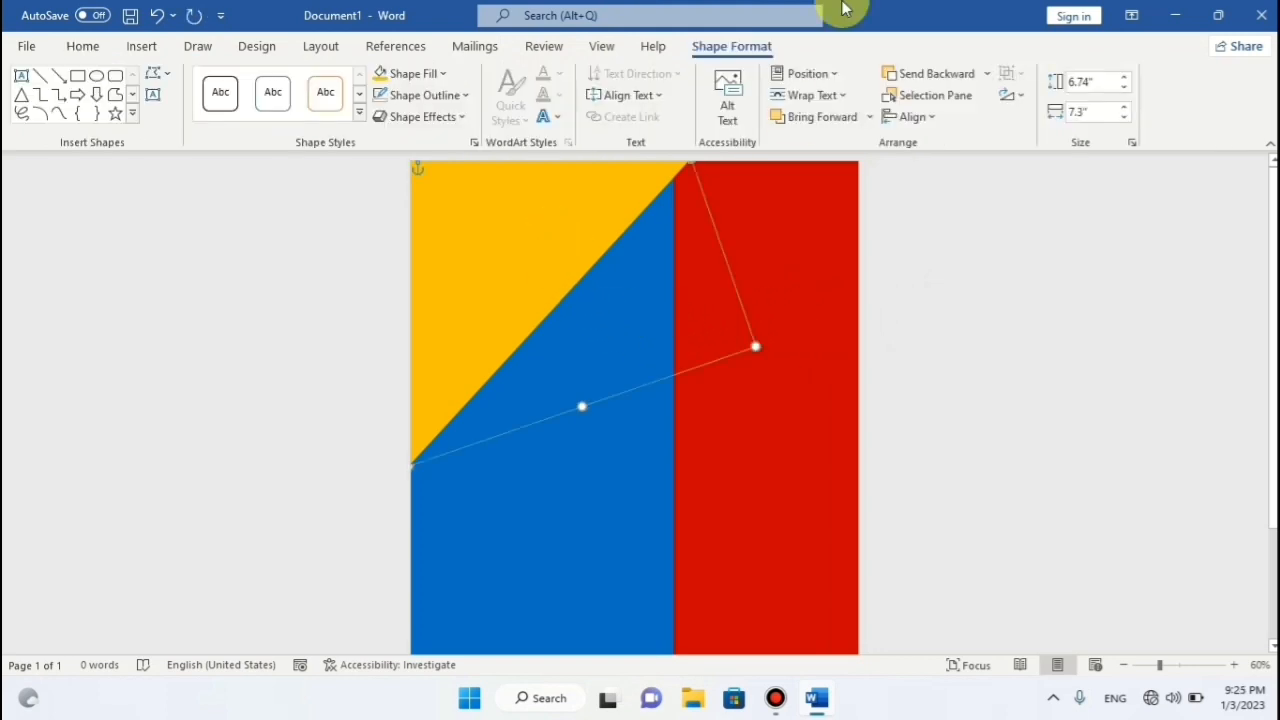
Draw a circle of about 5.97" by 5.95" on the page.
{"action": "left_click", "coordinate": [139, 48]}
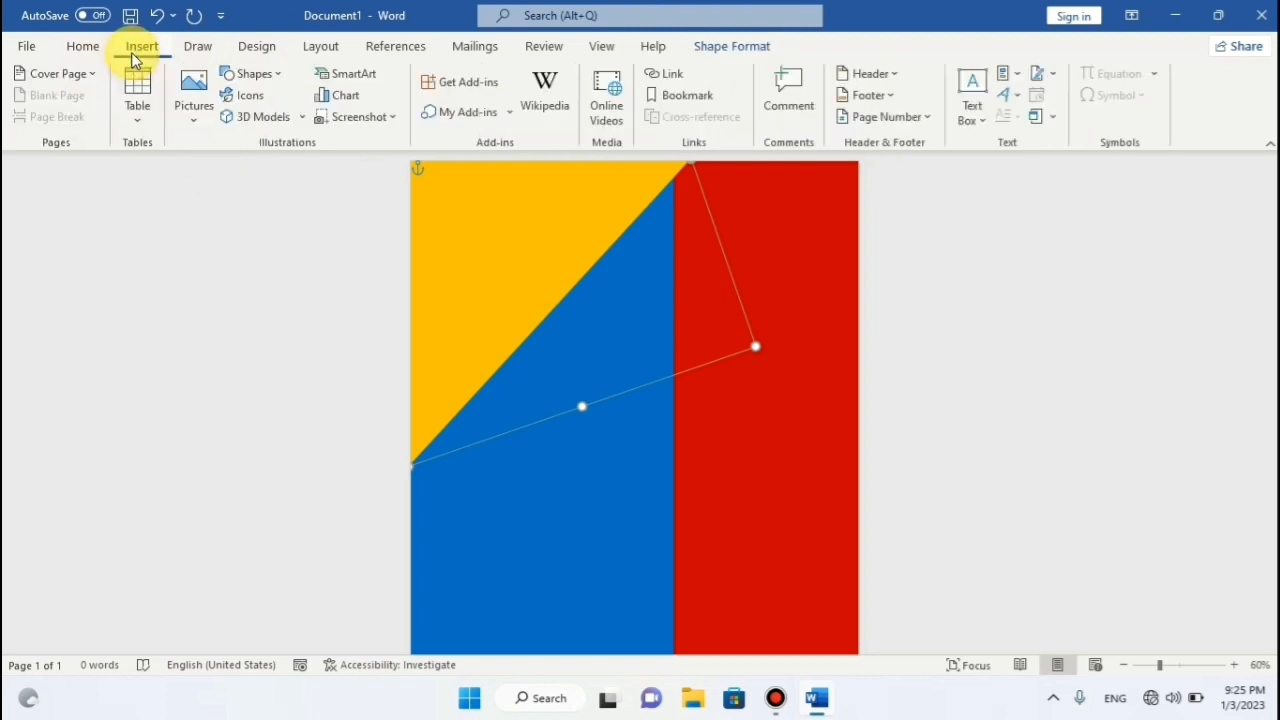
{"action": "left_click", "coordinate": [252, 74]}
{"action": "left_click", "coordinate": [300, 123]}
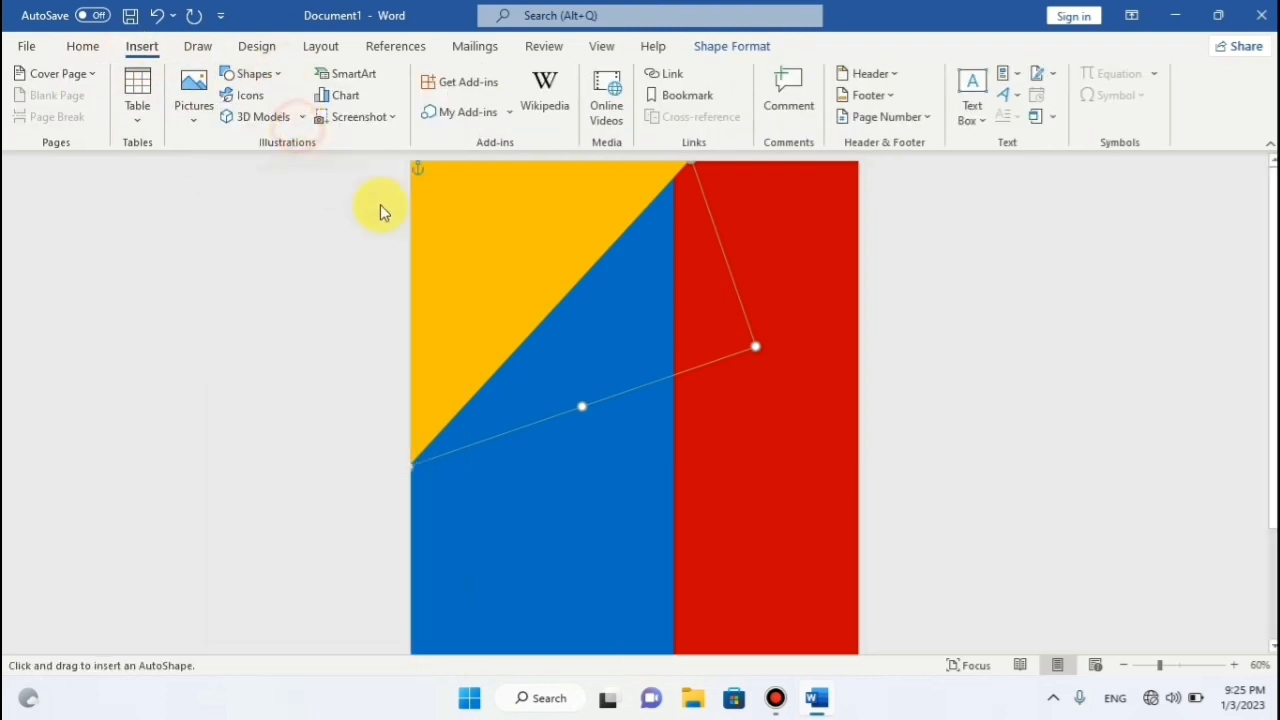
{"action": "left_click_drag", "start_coordinate": [543, 240], "coordinate": [806, 502]}
{"action": "left_click_drag", "start_coordinate": [749, 431], "coordinate": [660, 408]}
{"action": "left_click_drag", "start_coordinate": [770, 466], "coordinate": [823, 531]}
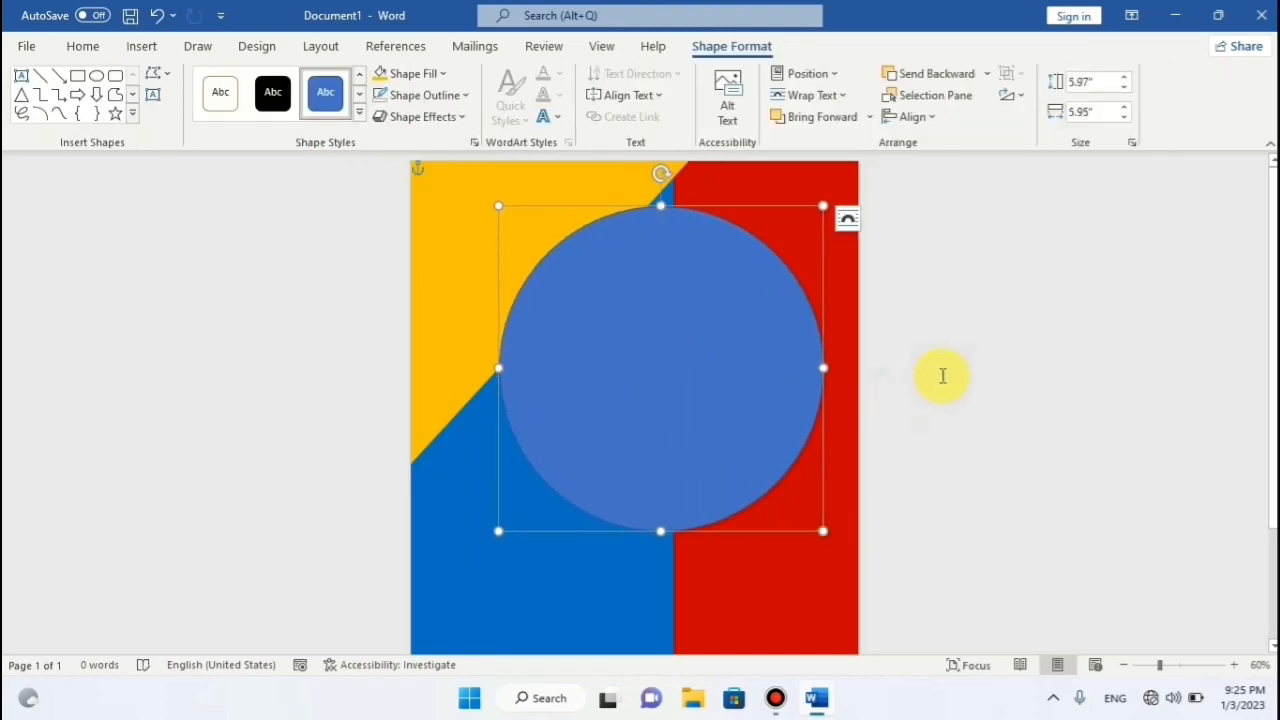
Extend the red and blue panels down to the page bottom.
{"action": "scroll", "coordinate": [942, 376], "scroll_direction": "down", "scroll_amount": 3}
{"action": "left_click", "coordinate": [833, 496]}
{"action": "left_click_drag", "start_coordinate": [766, 543], "coordinate": [769, 646]}
{"action": "left_click", "coordinate": [606, 602]}
{"action": "left_click_drag", "start_coordinate": [543, 642], "coordinate": [542, 657]}
{"action": "left_click", "coordinate": [759, 637]}
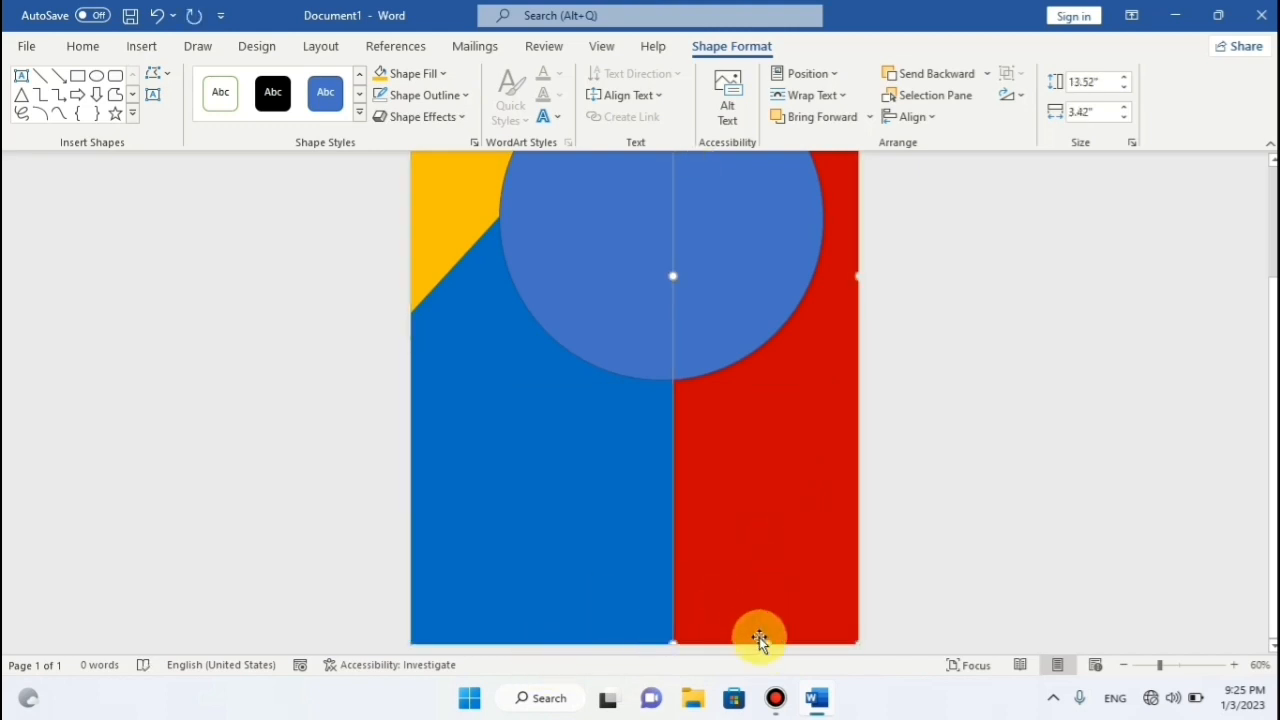
{"action": "scroll", "coordinate": [800, 560], "scroll_direction": "up", "scroll_amount": 3}
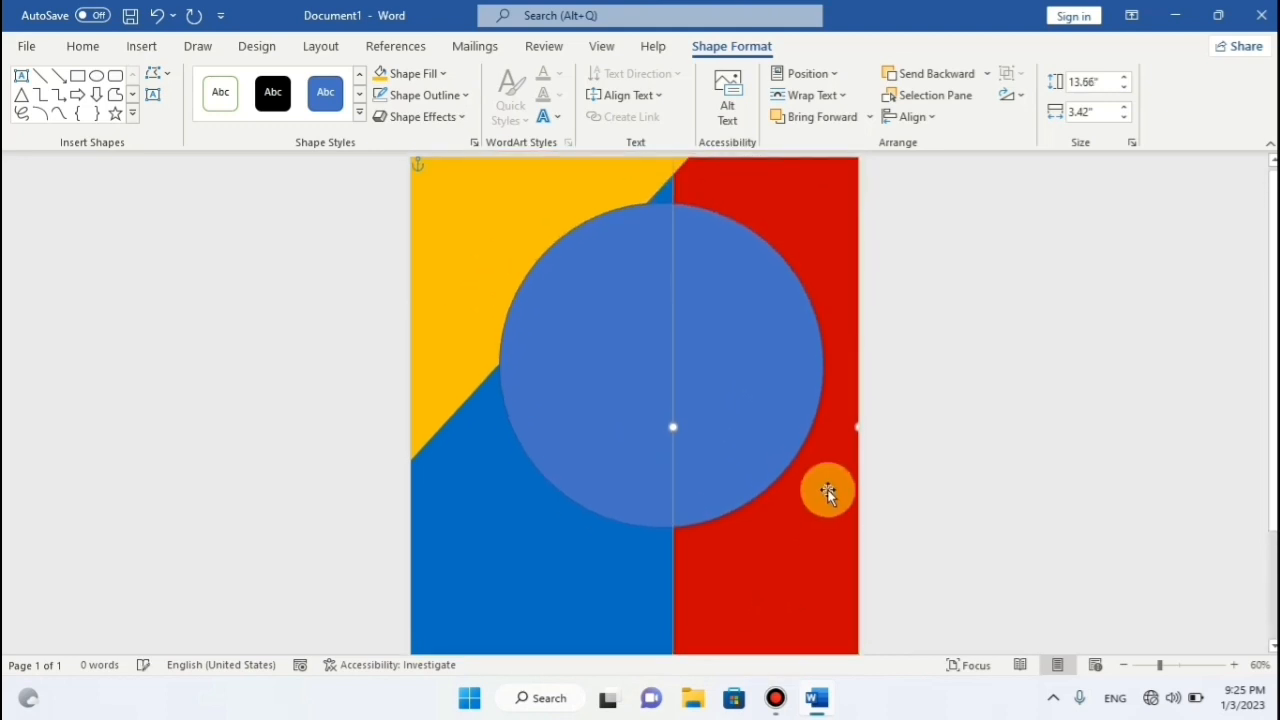
Shrink the circle to about 4.76" and position it near the page top.
{"action": "left_click", "coordinate": [749, 411]}
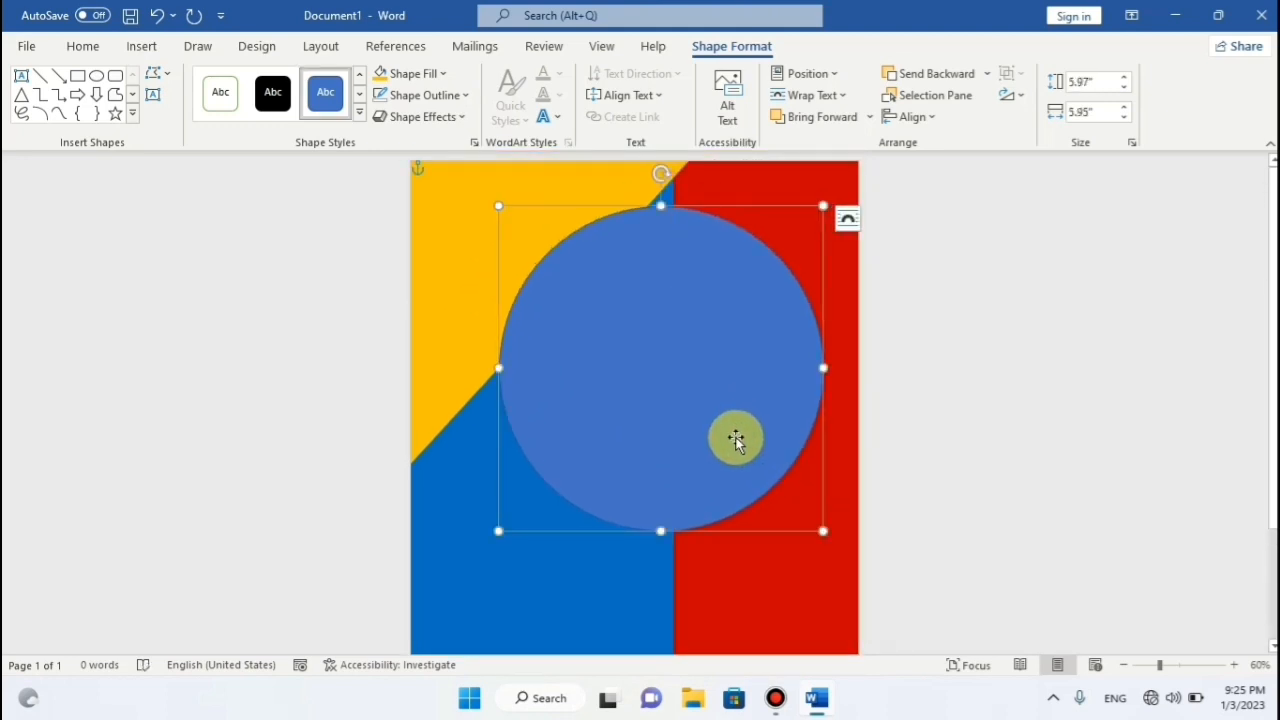
{"action": "scroll", "coordinate": [794, 397], "scroll_direction": "down", "scroll_amount": 3}
{"action": "scroll", "coordinate": [794, 397], "scroll_direction": "up", "scroll_amount": 2}
{"action": "scroll", "coordinate": [707, 396], "scroll_direction": "up", "scroll_amount": 1}
{"action": "left_click_drag", "start_coordinate": [700, 403], "coordinate": [694, 377]}
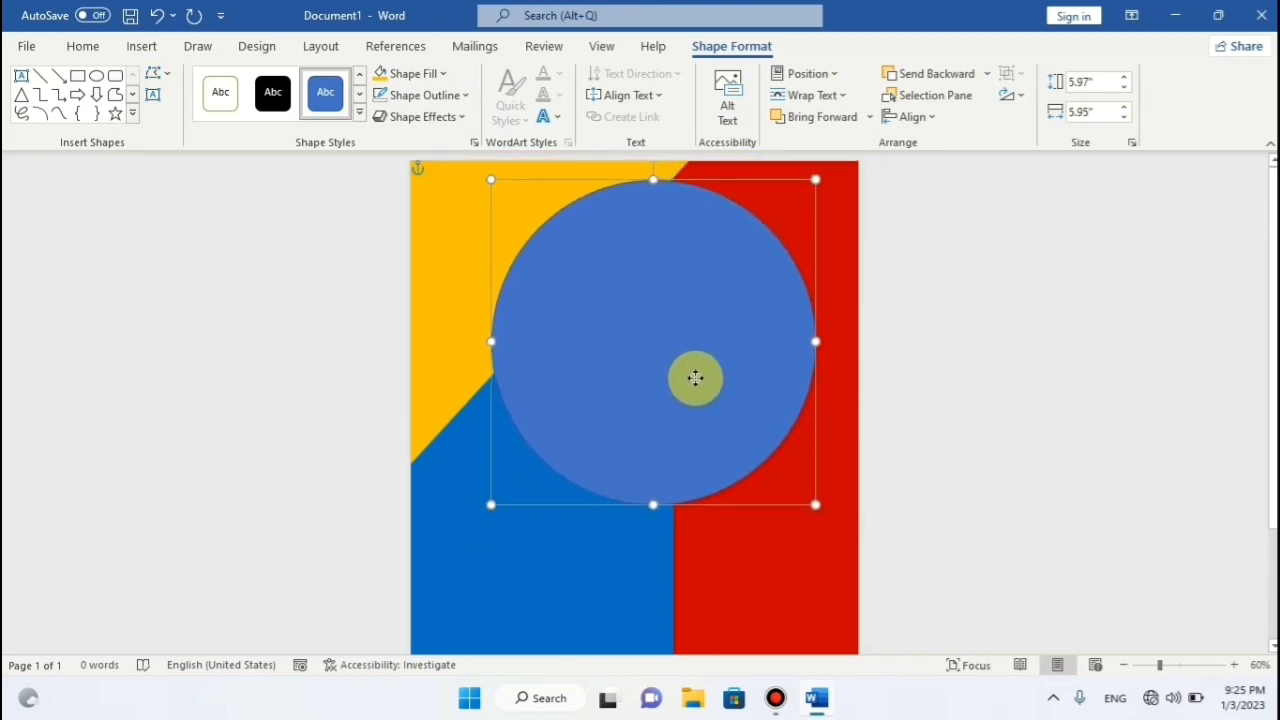
{"action": "left_click_drag", "start_coordinate": [815, 504], "coordinate": [765, 451]}
{"action": "mouse_move", "coordinate": [683, 371]}
{"action": "left_mouse_down"}
{"action": "mouse_move", "coordinate": [675, 363]}
{"action": "mouse_move", "coordinate": [683, 383]}
{"action": "left_mouse_up"}
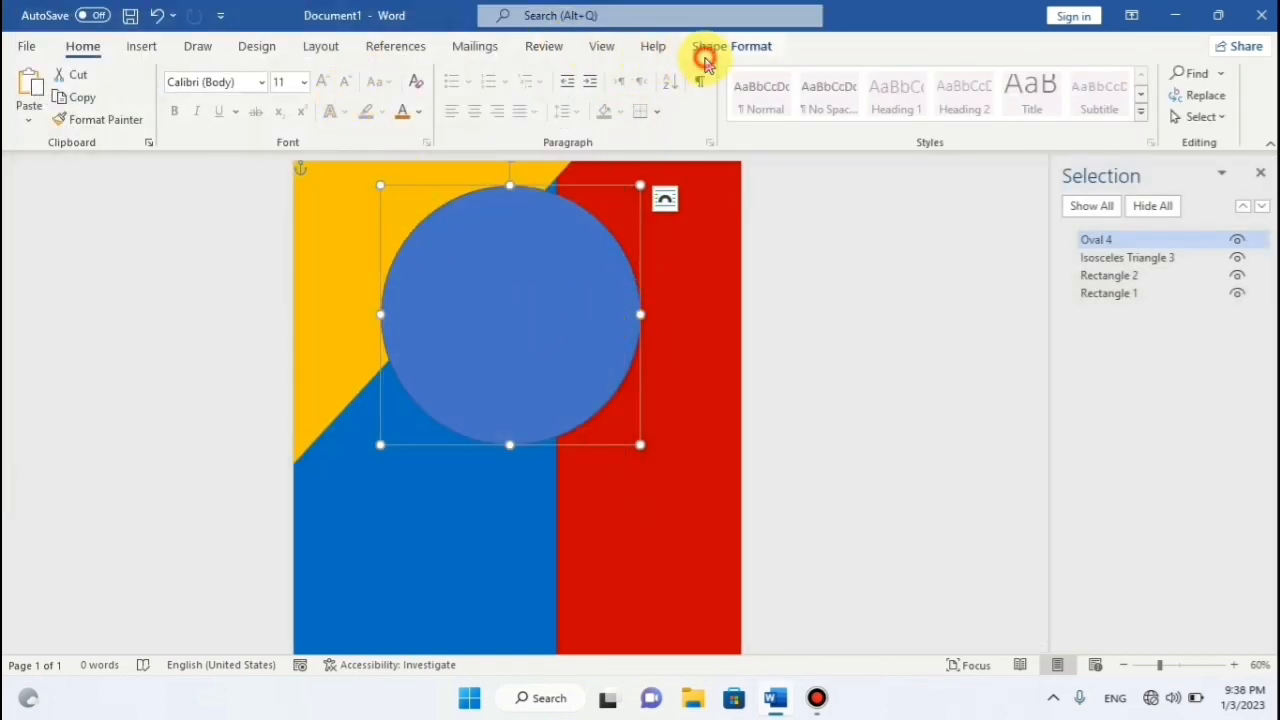
Fill the circle Gray, Accent 3, Lighter 40%, then bring up the Pictures insert choices.
{"action": "left_click", "coordinate": [706, 55]}
{"action": "left_click", "coordinate": [443, 73]}
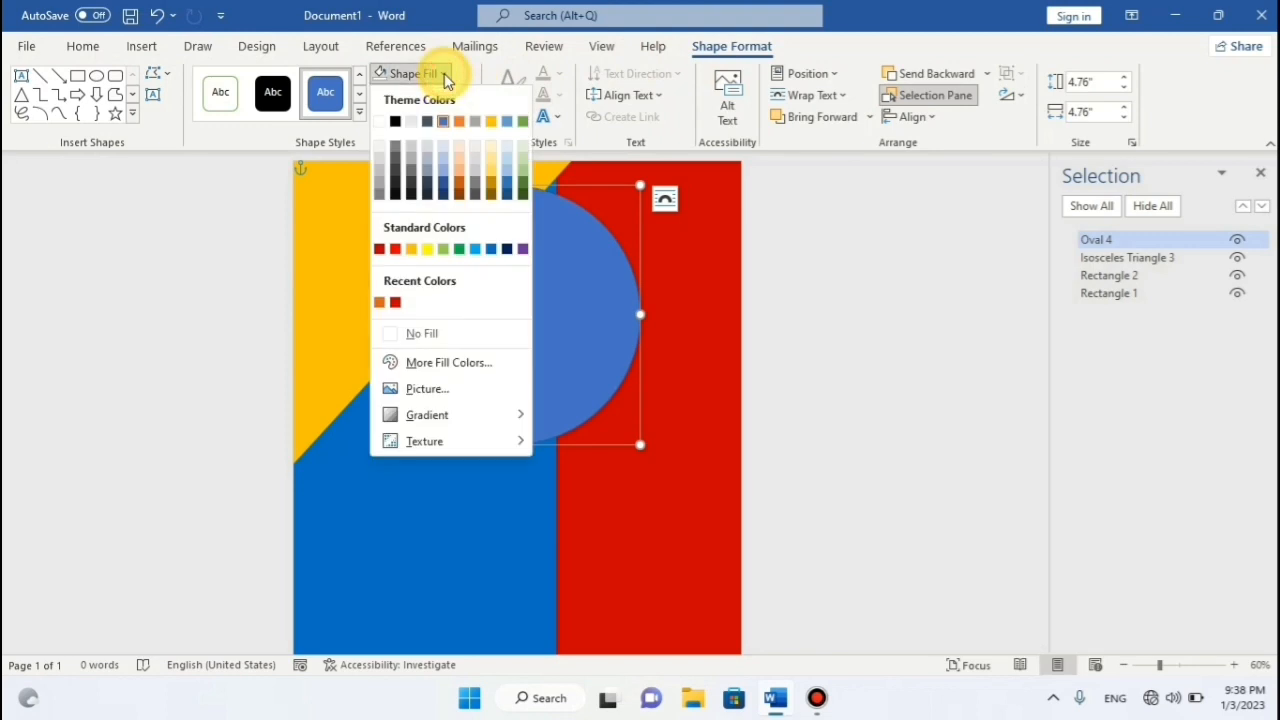
{"action": "left_click", "coordinate": [478, 182]}
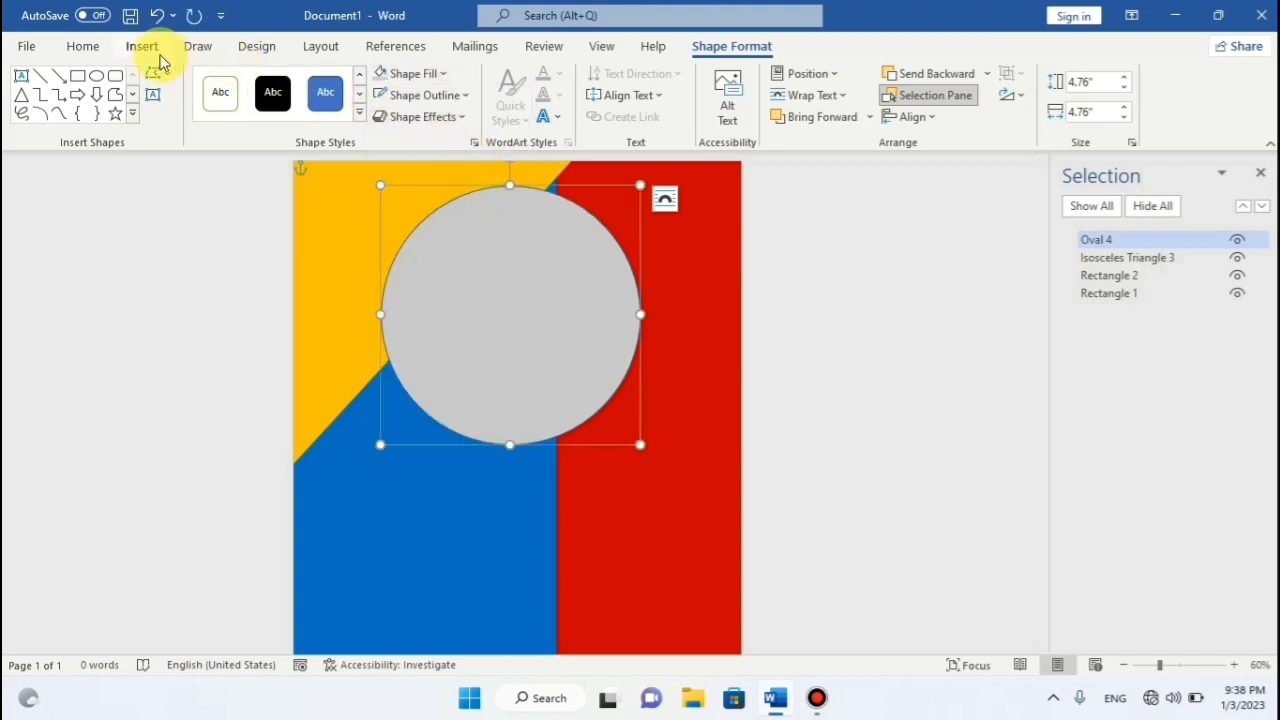
{"action": "left_click", "coordinate": [150, 50]}
{"action": "left_click", "coordinate": [193, 120]}
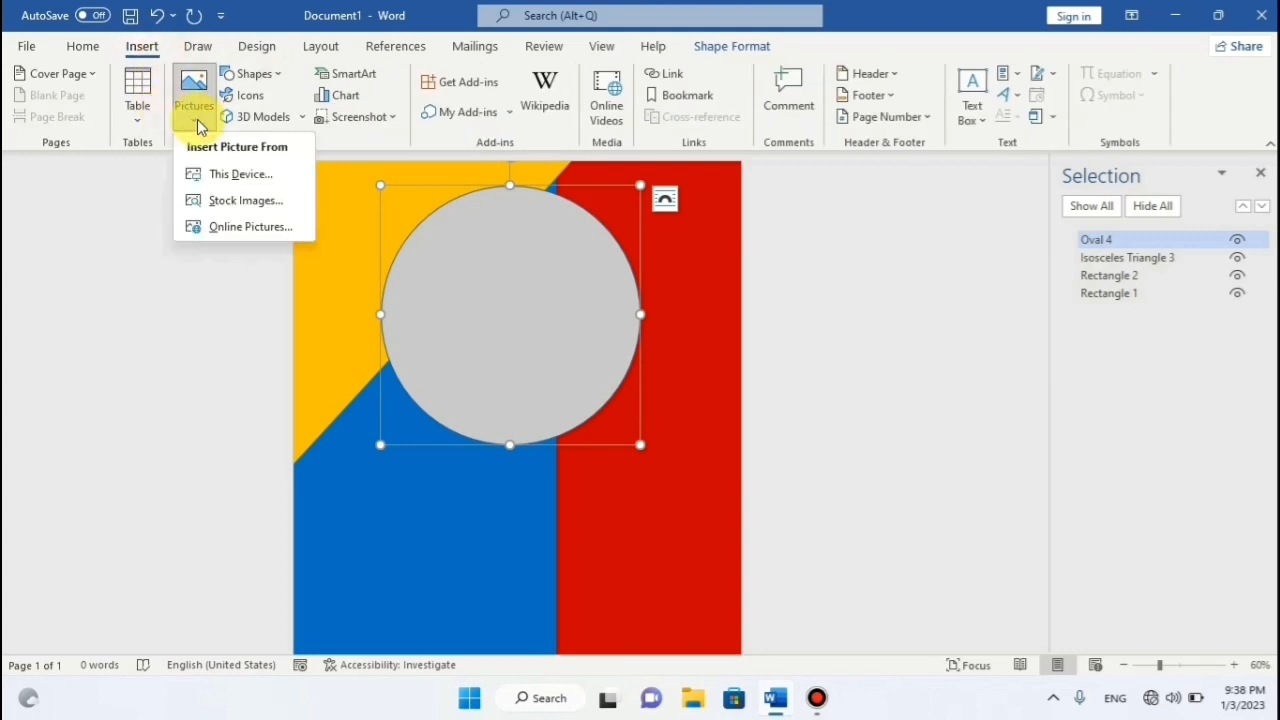
Insert the Office logo PNG from this device and wrap it In Front of Text.
{"action": "left_click", "coordinate": [241, 178]}
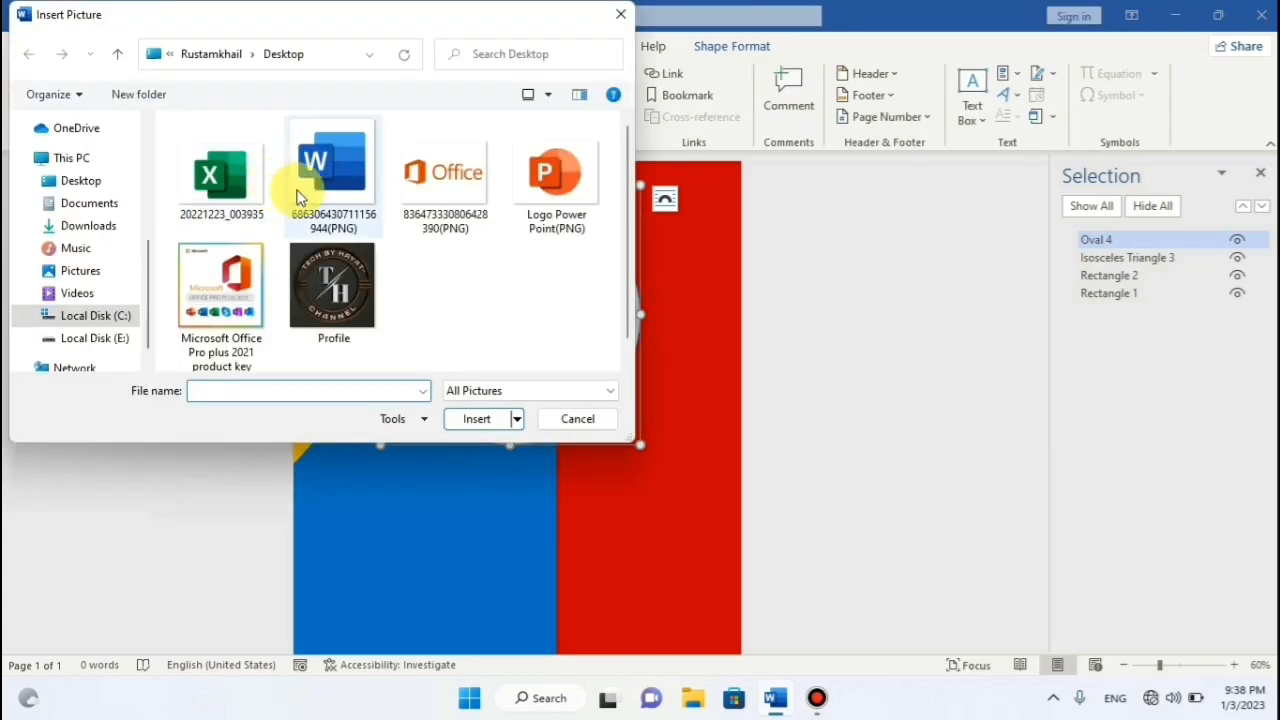
{"action": "left_click", "coordinate": [430, 178]}
{"action": "left_click", "coordinate": [478, 420]}
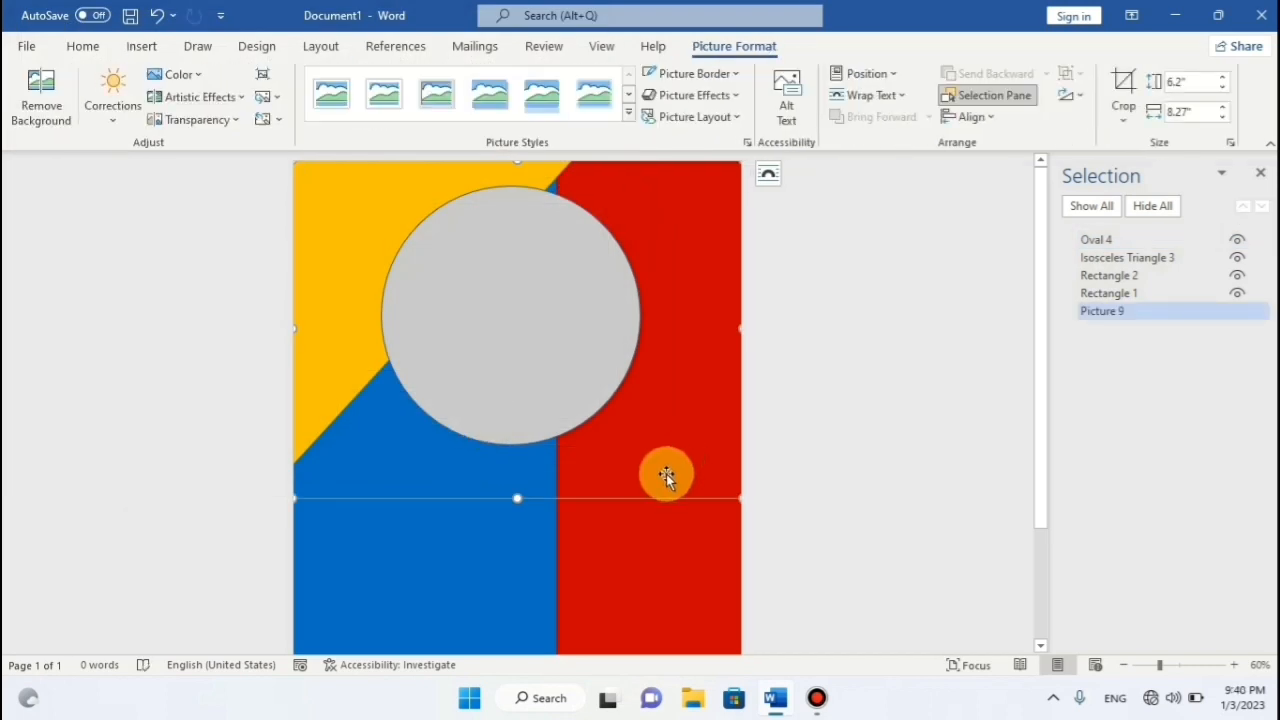
{"action": "left_click", "coordinate": [890, 95]}
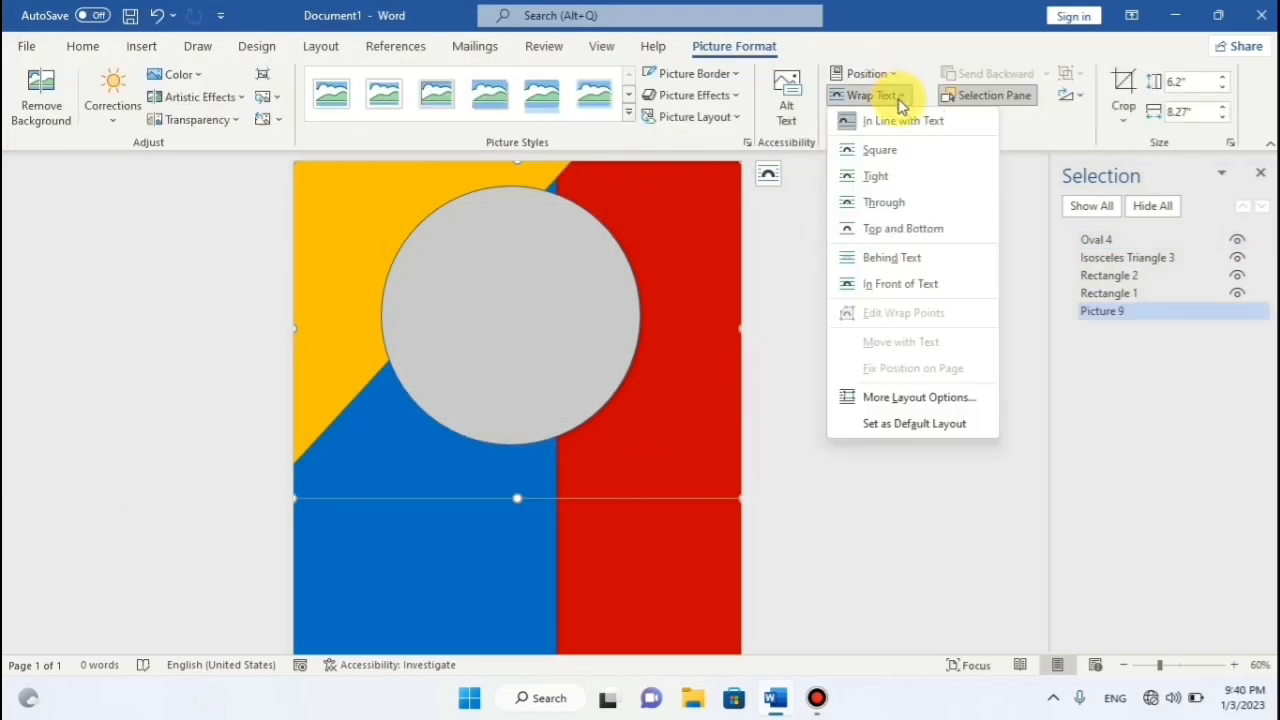
{"action": "left_click", "coordinate": [898, 152]}
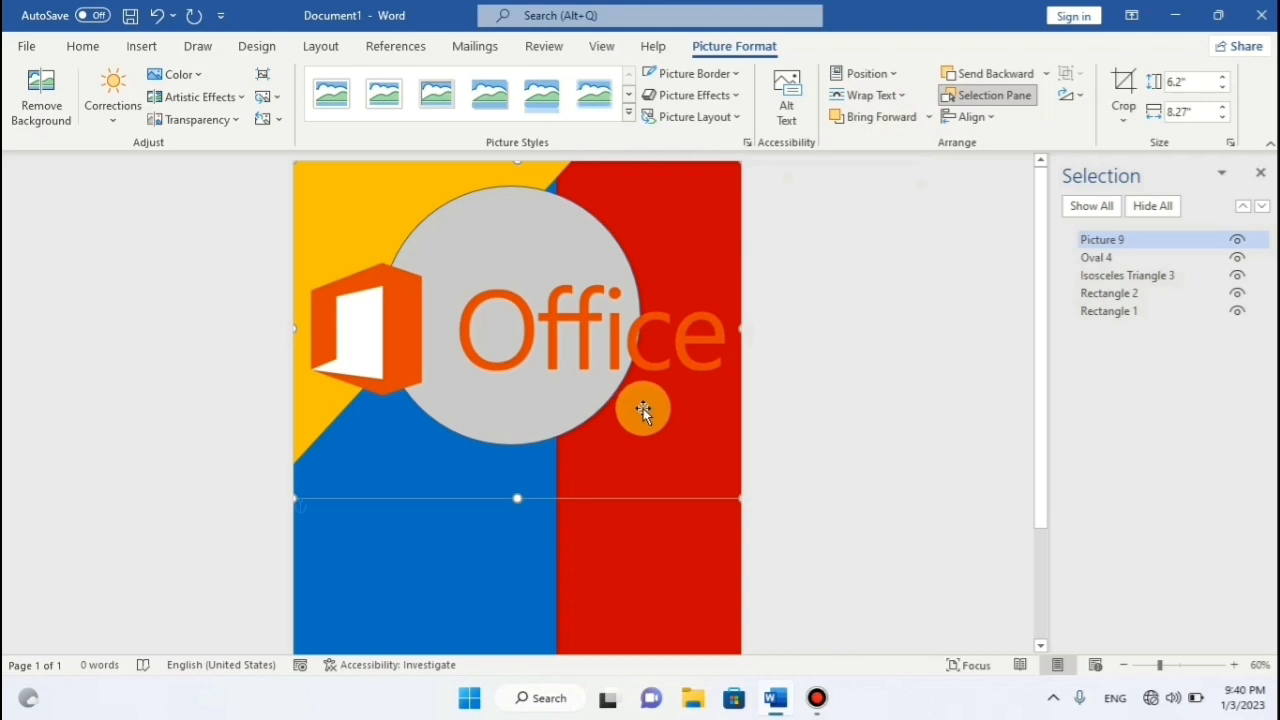
Resize the logo to 2.91" by 3.89" and position it inside the grey circle.
{"action": "left_click_drag", "start_coordinate": [735, 497], "coordinate": [582, 376]}
{"action": "left_click_drag", "start_coordinate": [551, 329], "coordinate": [594, 372]}
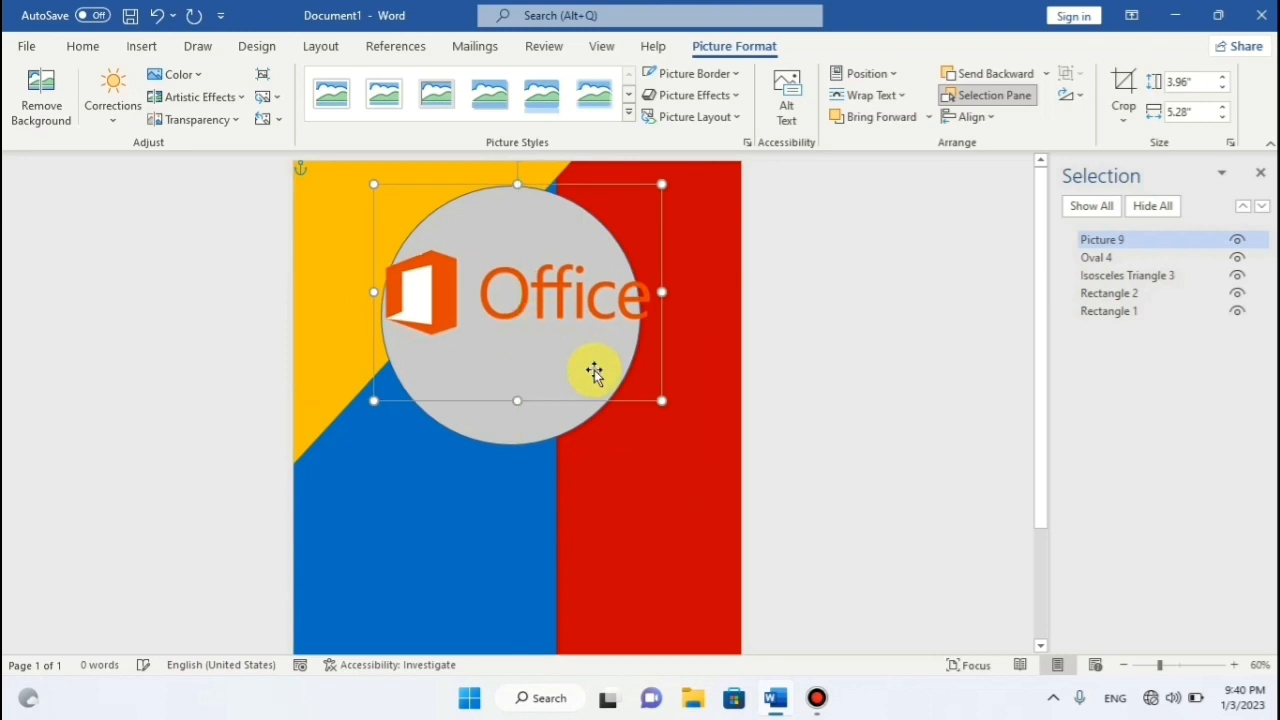
{"action": "left_click_drag", "start_coordinate": [662, 401], "coordinate": [607, 358]}
{"action": "left_click_drag", "start_coordinate": [500, 307], "coordinate": [516, 320]}
{"action": "left_click_drag", "start_coordinate": [622, 373], "coordinate": [602, 363]}
{"action": "left_click_drag", "start_coordinate": [506, 320], "coordinate": [520, 326]}
{"action": "scroll", "coordinate": [842, 322], "scroll_direction": "down", "scroll_amount": 3}
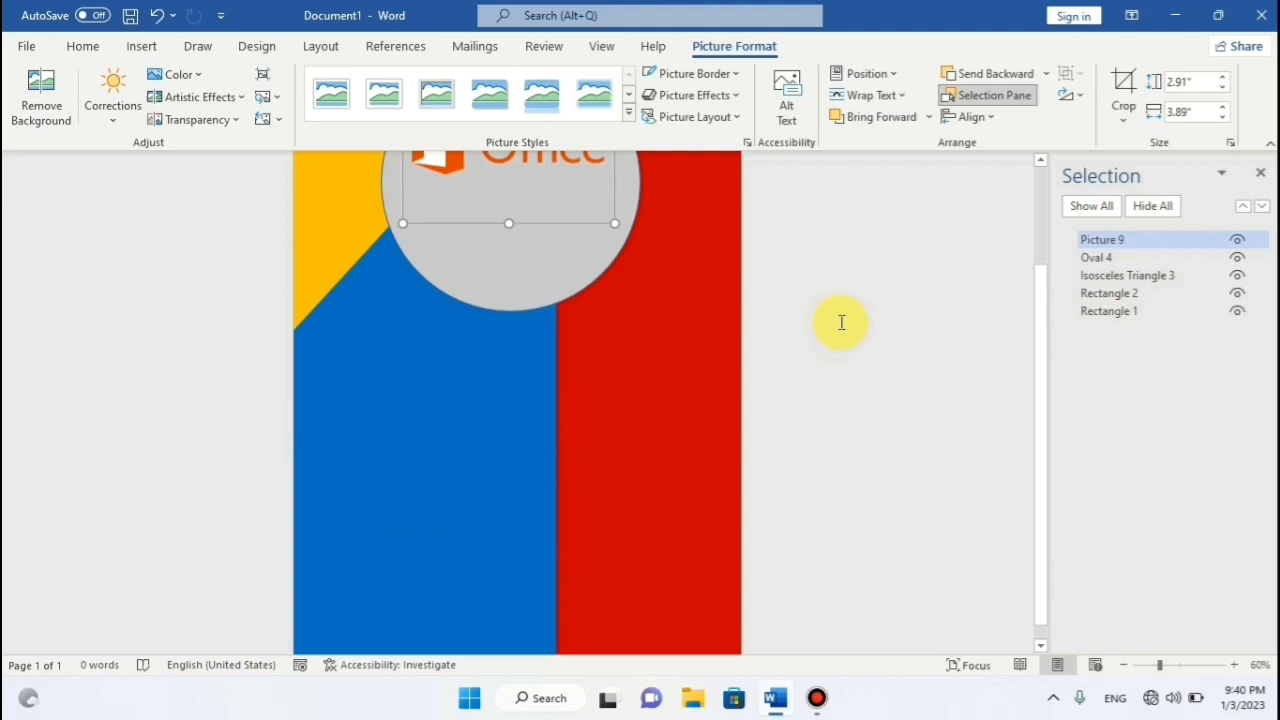
{"action": "scroll", "coordinate": [842, 322], "scroll_direction": "up", "scroll_amount": 3}
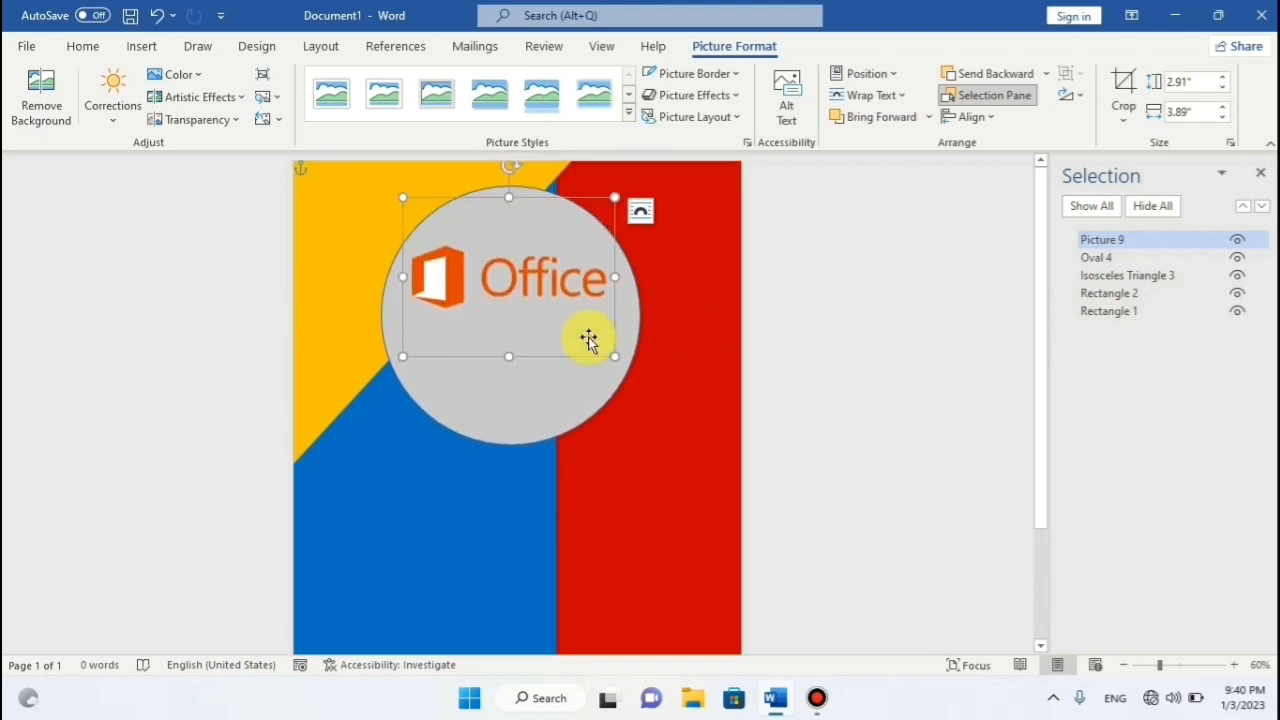
{"action": "left_click", "coordinate": [808, 323]}
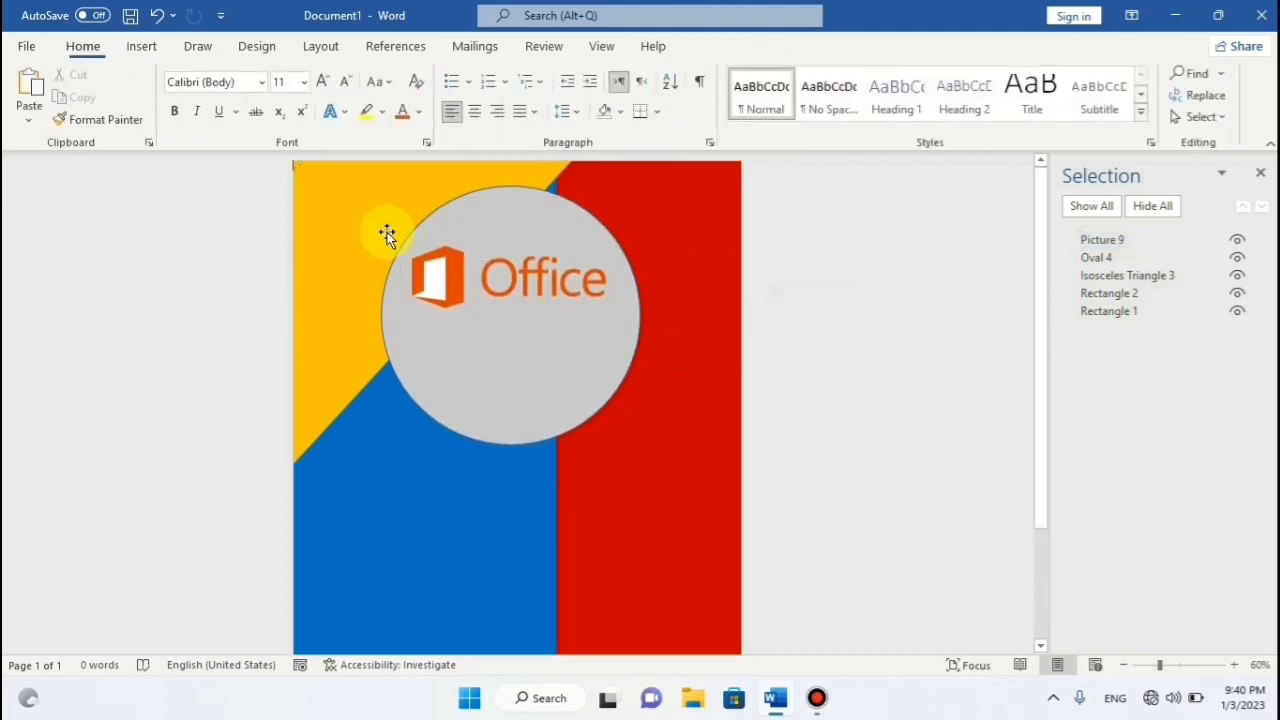
Draw a rectangle text box below the Office logo for the 2021 label.
{"action": "left_click", "coordinate": [140, 45]}
{"action": "left_click", "coordinate": [254, 74]}
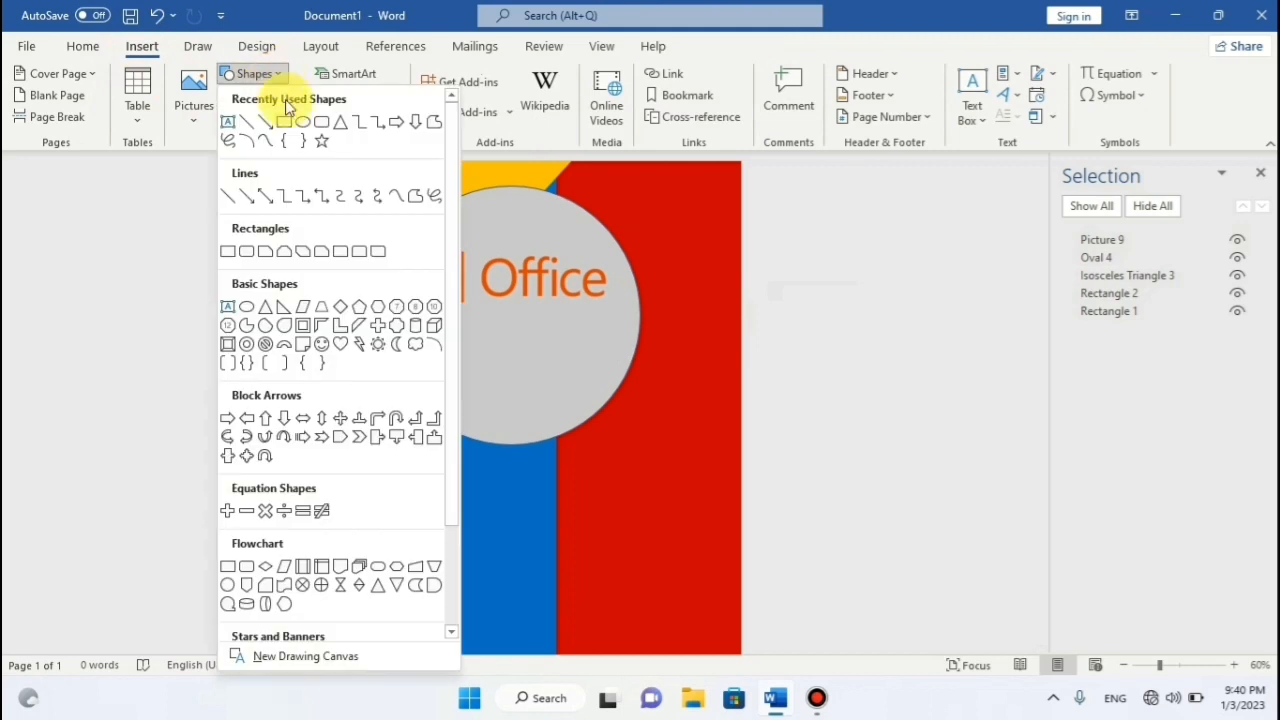
{"action": "left_click", "coordinate": [281, 125]}
{"action": "left_click_drag", "start_coordinate": [483, 316], "coordinate": [601, 372]}
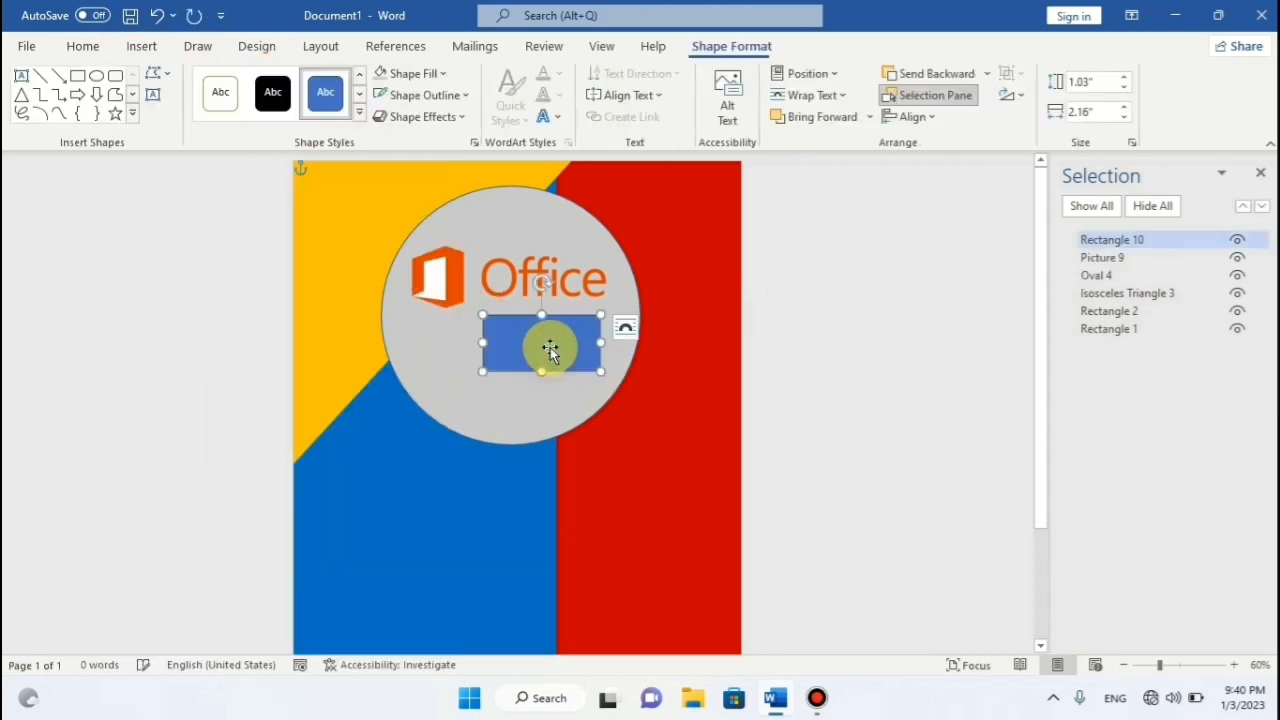
{"action": "left_click", "coordinate": [541, 346]}
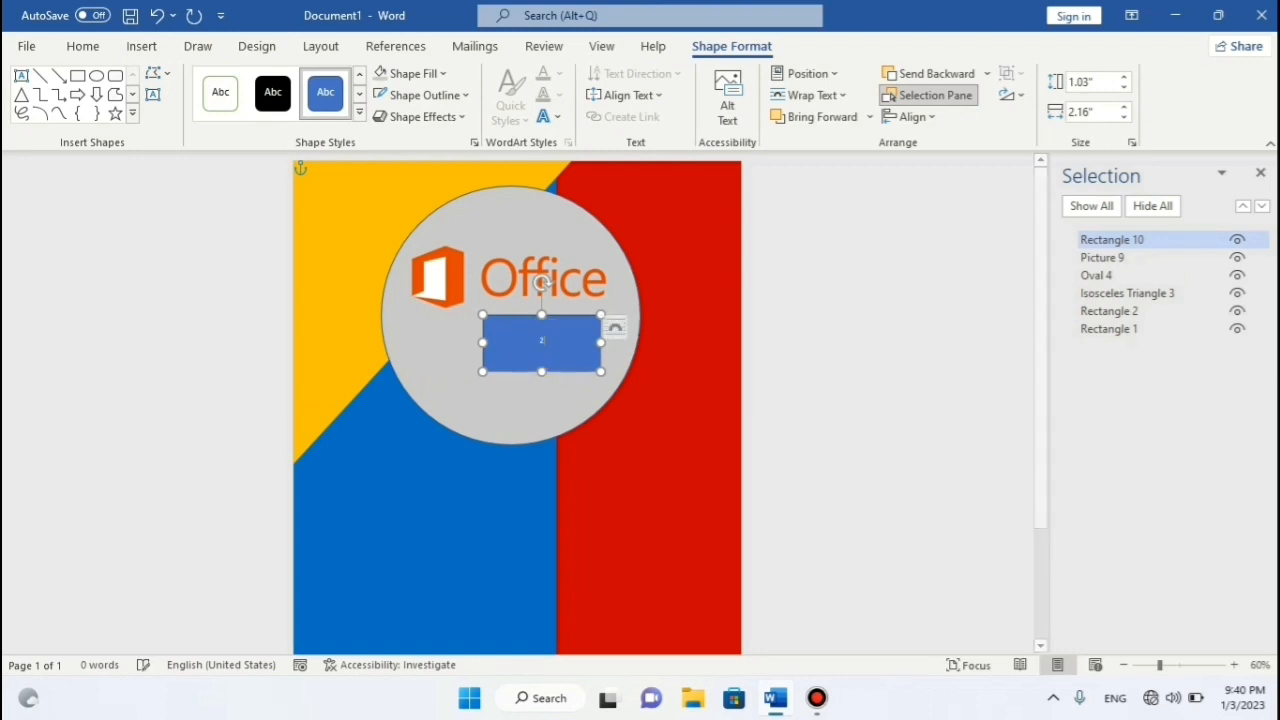
{"action": "left_click", "coordinate": [542, 345]}
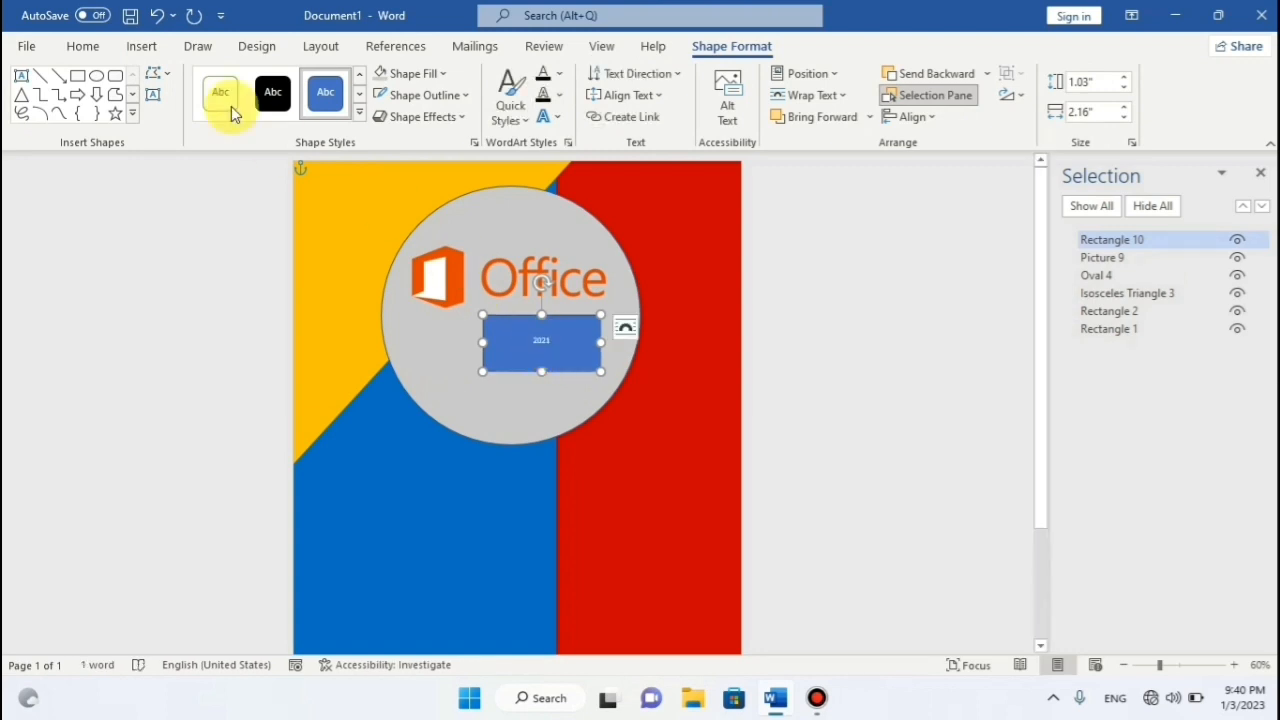
Enlarge the 2021 text to 66 pt and widen its box to fit.
{"action": "left_click", "coordinate": [83, 46]}
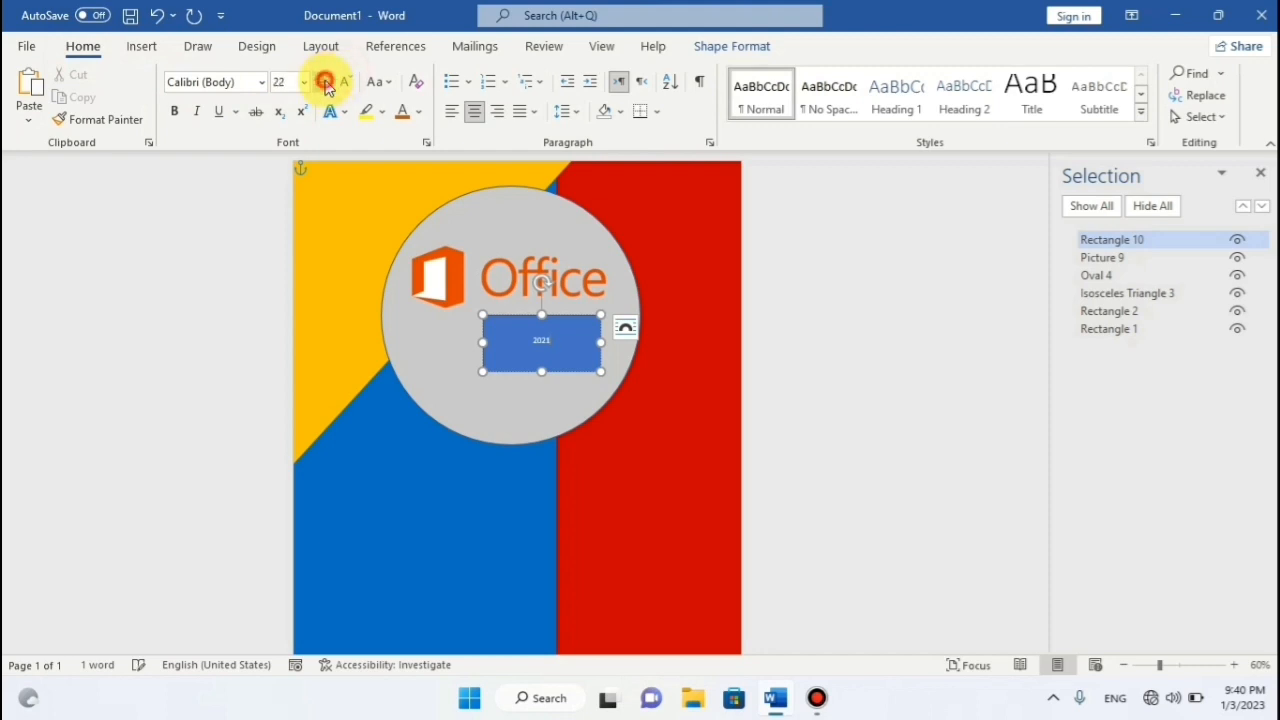
{"action": "left_click", "coordinate": [324, 84]}
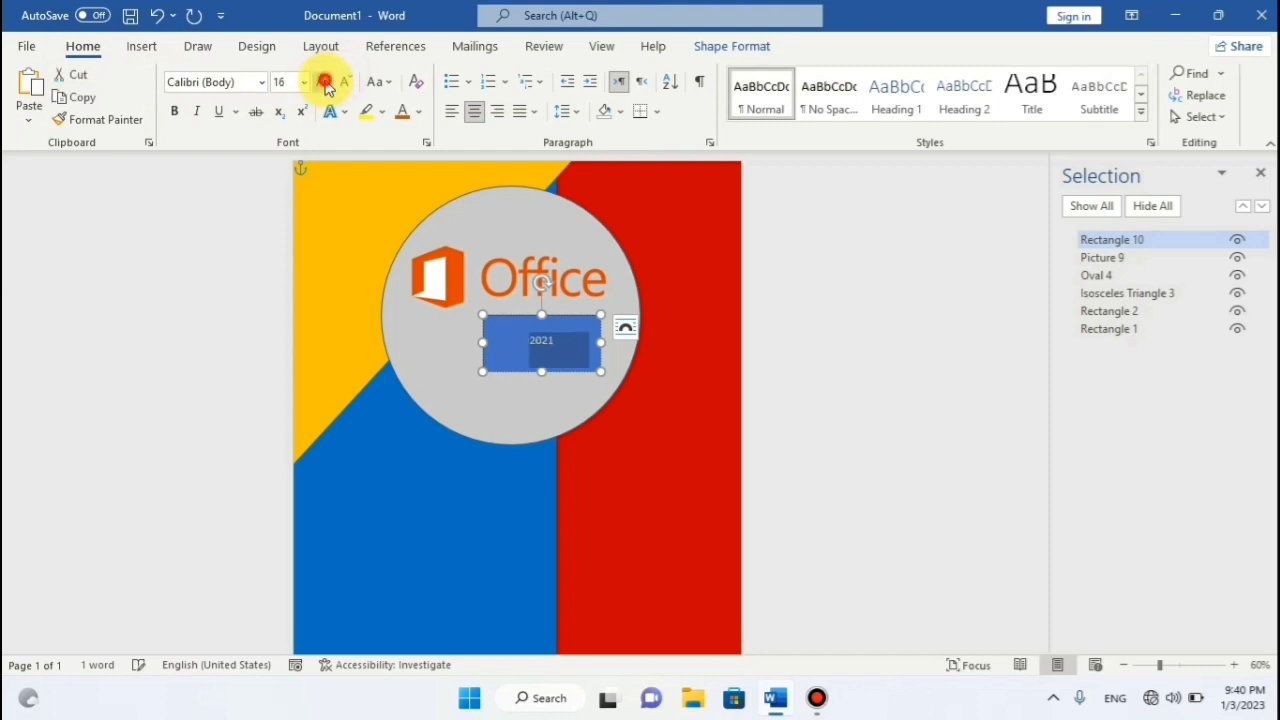
{"action": "left_click", "coordinate": [324, 84]}
{"action": "left_click", "coordinate": [324, 84]}
{"action": "left_click", "coordinate": [324, 84]}
{"action": "left_click", "coordinate": [324, 84]}
{"action": "left_click", "coordinate": [324, 84]}
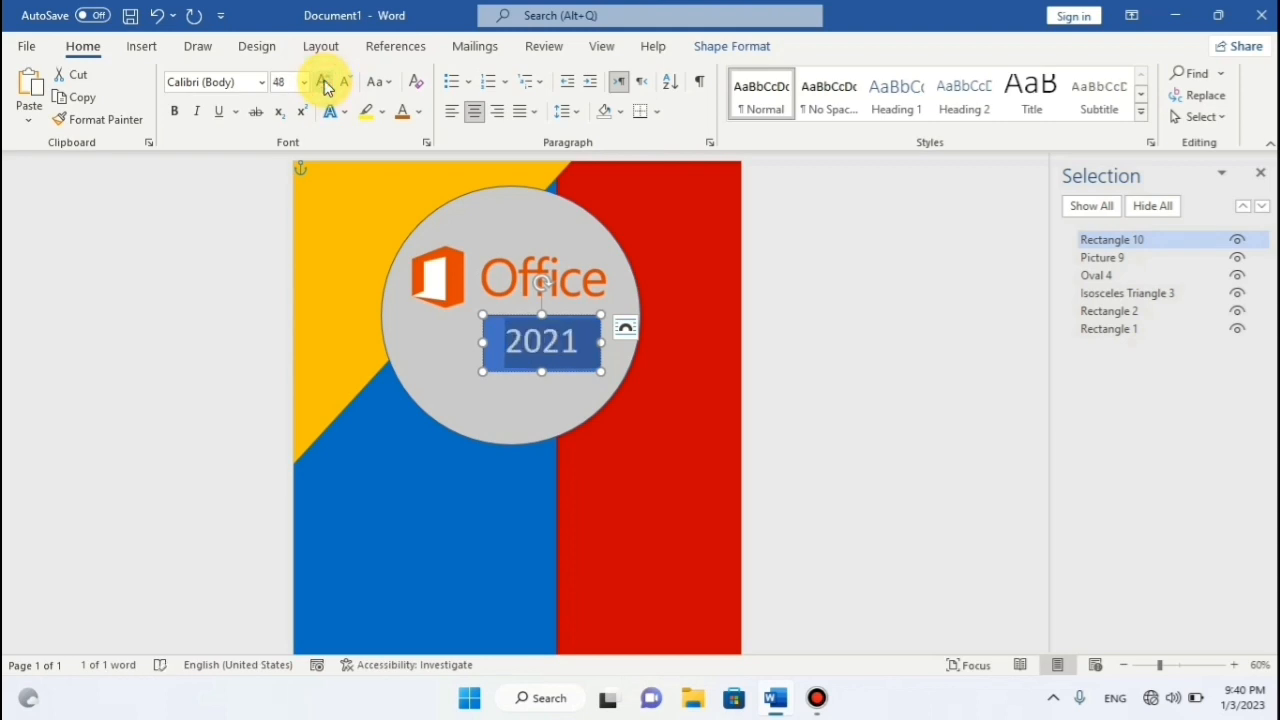
{"action": "mouse_move", "coordinate": [601, 315]}
{"action": "left_mouse_down"}
{"action": "mouse_move", "coordinate": [614, 314]}
{"action": "mouse_move", "coordinate": [588, 305]}
{"action": "mouse_move", "coordinate": [626, 306]}
{"action": "mouse_move", "coordinate": [594, 306]}
{"action": "left_mouse_up"}
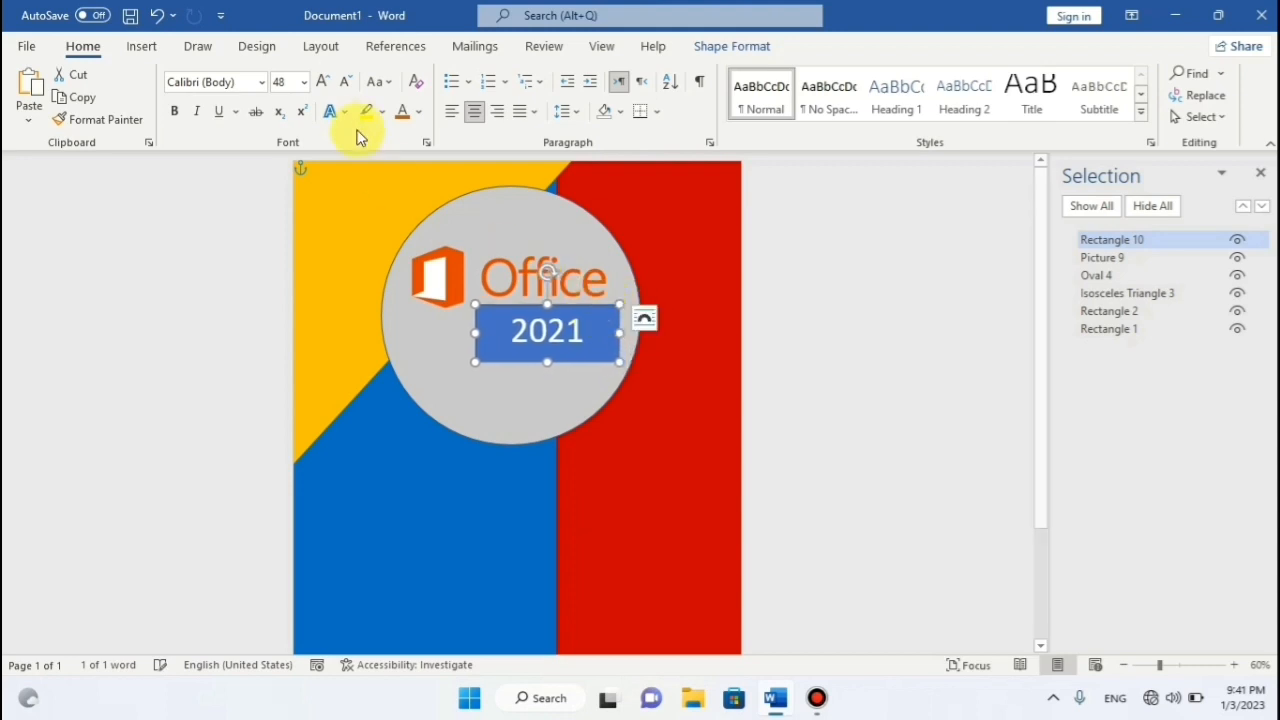
{"action": "left_click", "coordinate": [322, 81]}
{"action": "left_click", "coordinate": [322, 81]}
{"action": "left_click", "coordinate": [322, 81]}
{"action": "left_click", "coordinate": [322, 81]}
{"action": "left_click", "coordinate": [322, 81]}
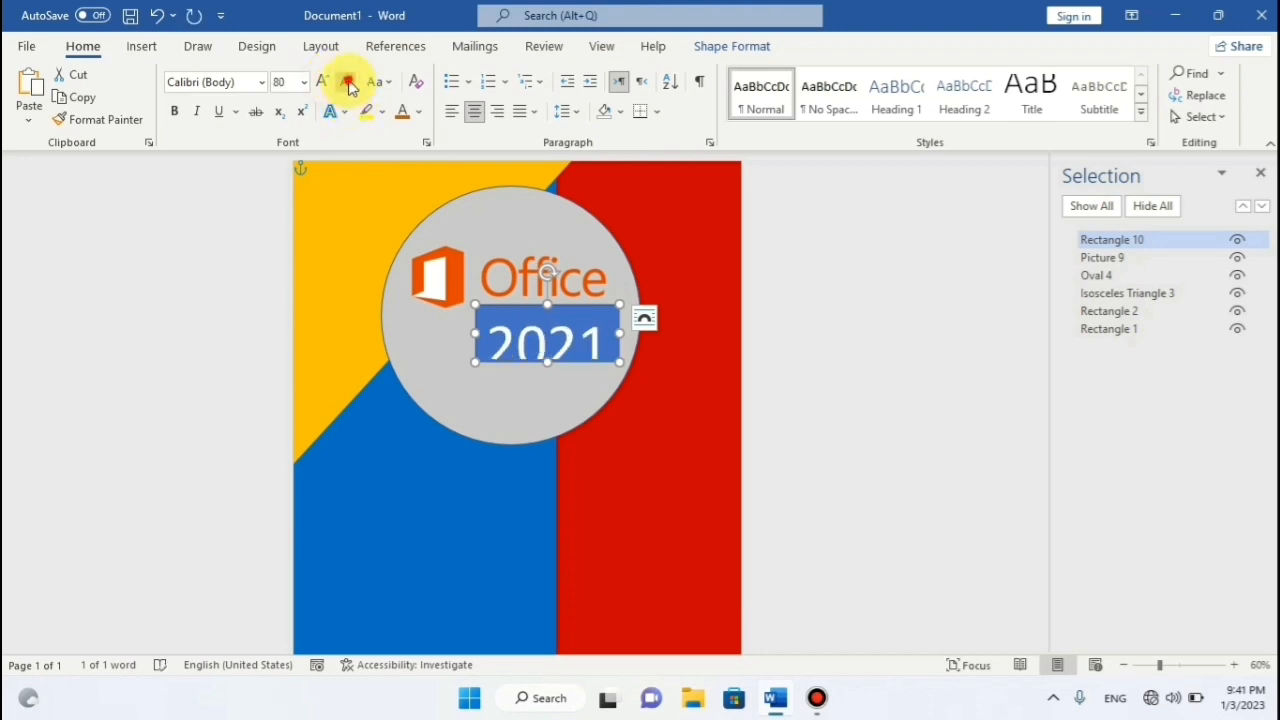
{"action": "left_click", "coordinate": [347, 82]}
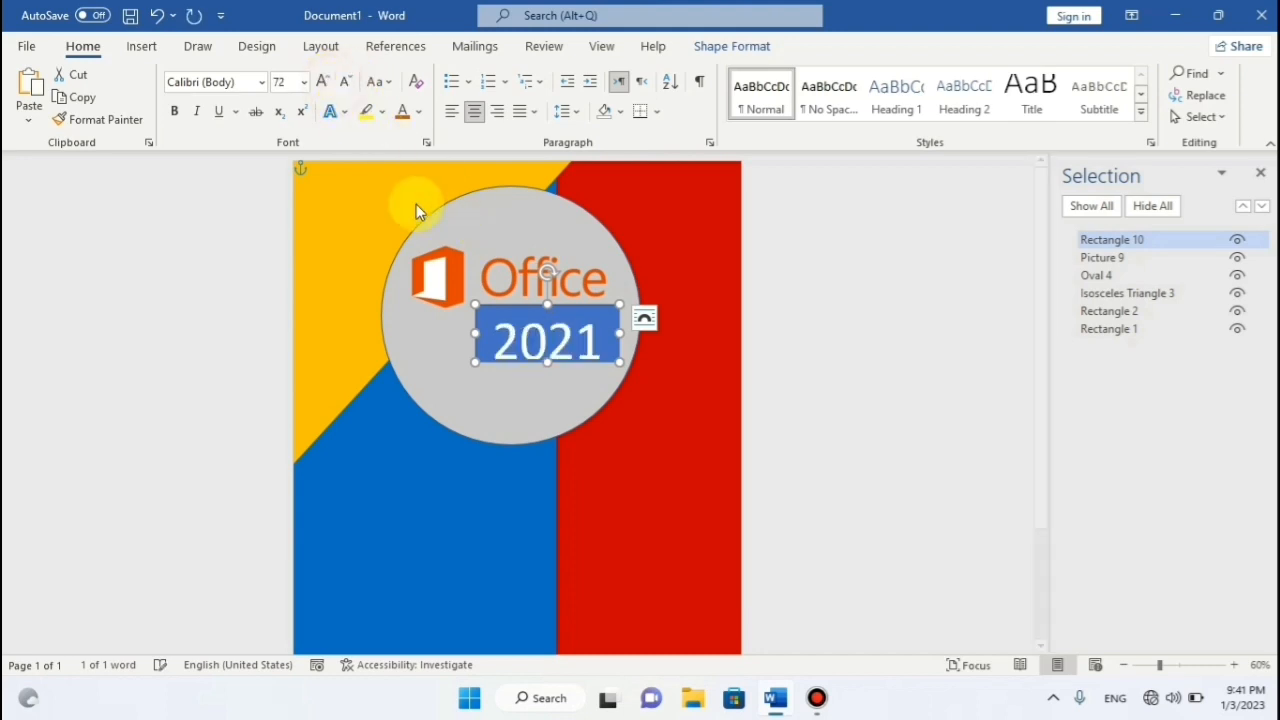
{"action": "left_click", "coordinate": [281, 83]}
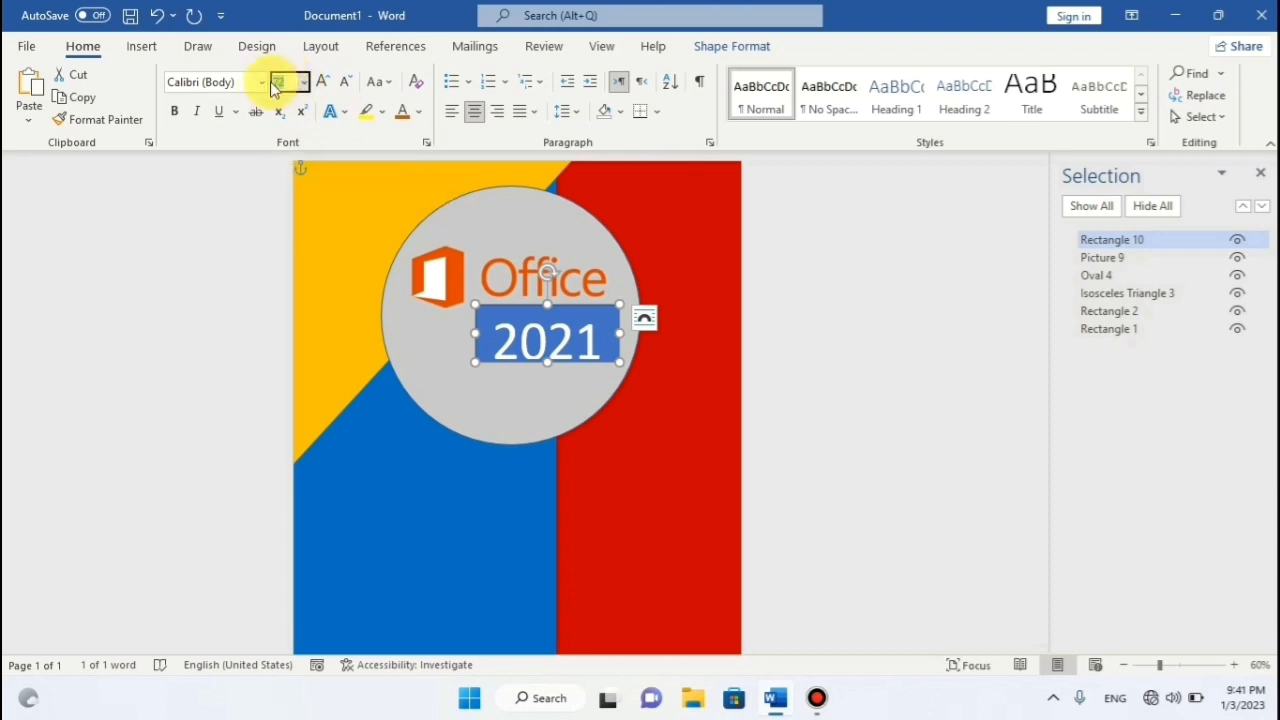
{"action": "type", "text": "66"}
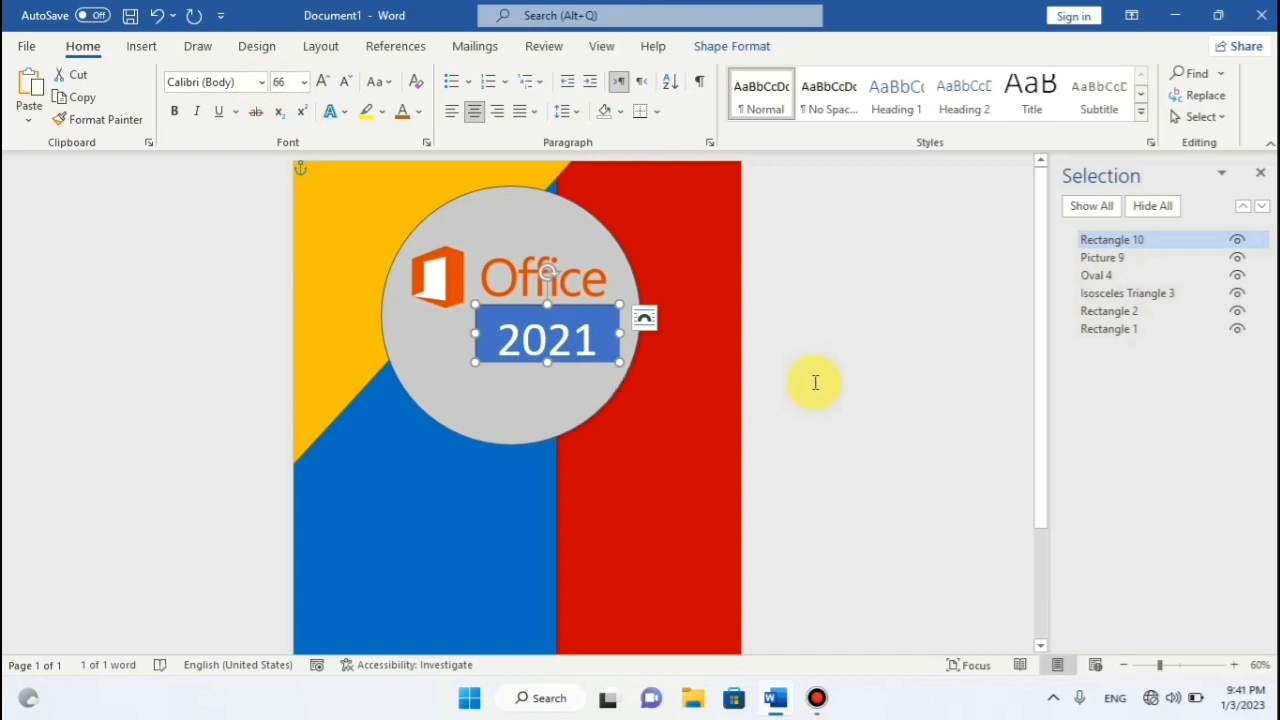
Nudge the 2021 box slightly up and left.
{"action": "left_click", "coordinate": [862, 358]}
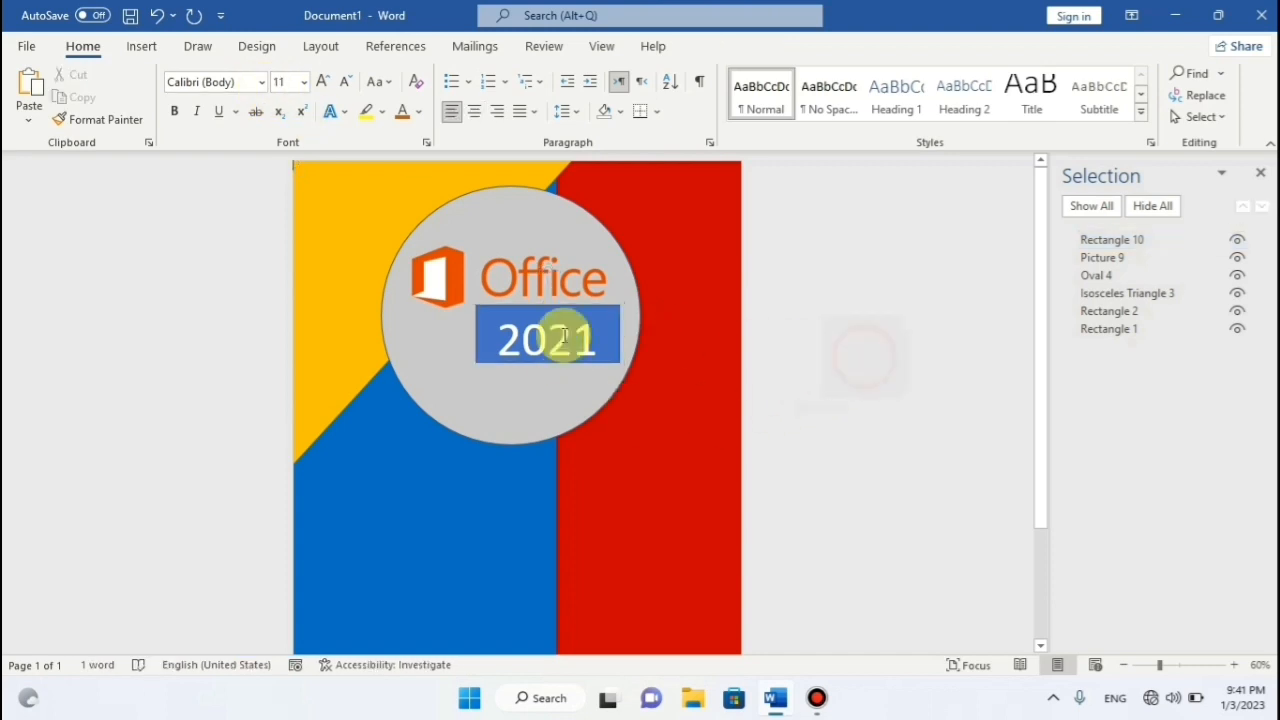
{"action": "key", "text": "Up"}
{"action": "left_click_drag", "start_coordinate": [578, 301], "coordinate": [573, 297]}
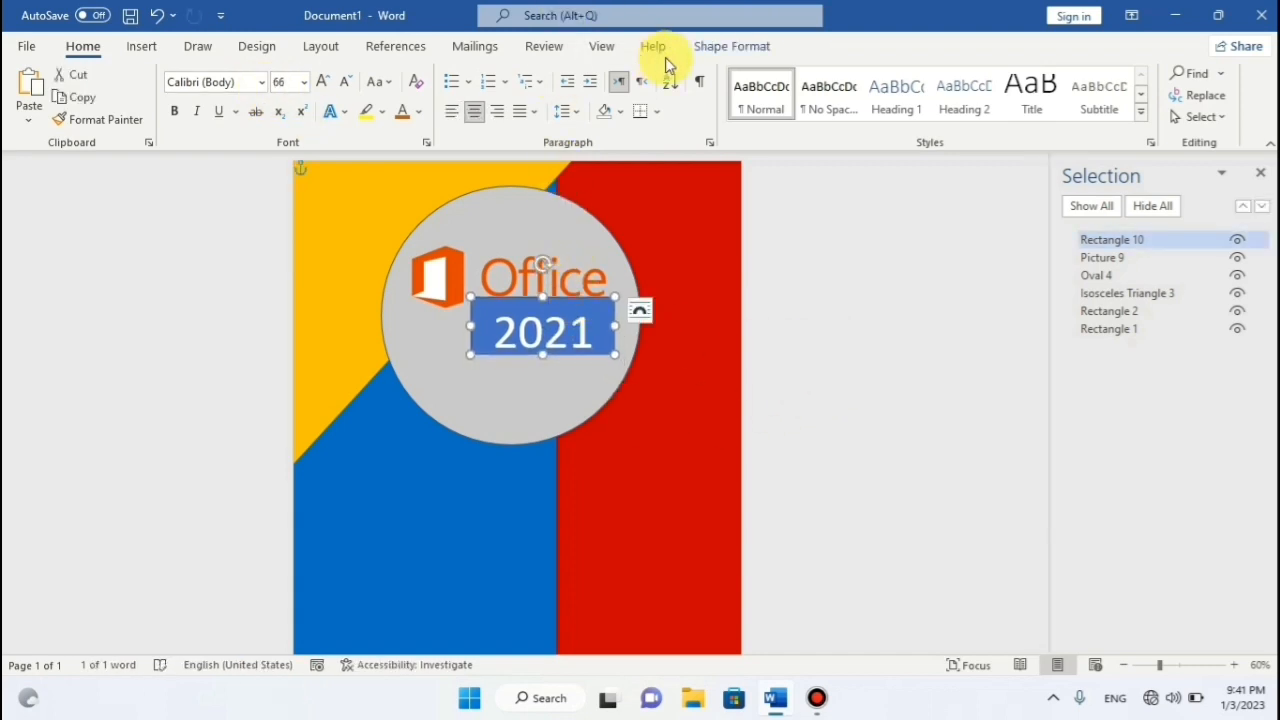
Give the 2021 box no fill and no outline, and make its text orange.
{"action": "left_click", "coordinate": [712, 47]}
{"action": "left_click", "coordinate": [410, 73]}
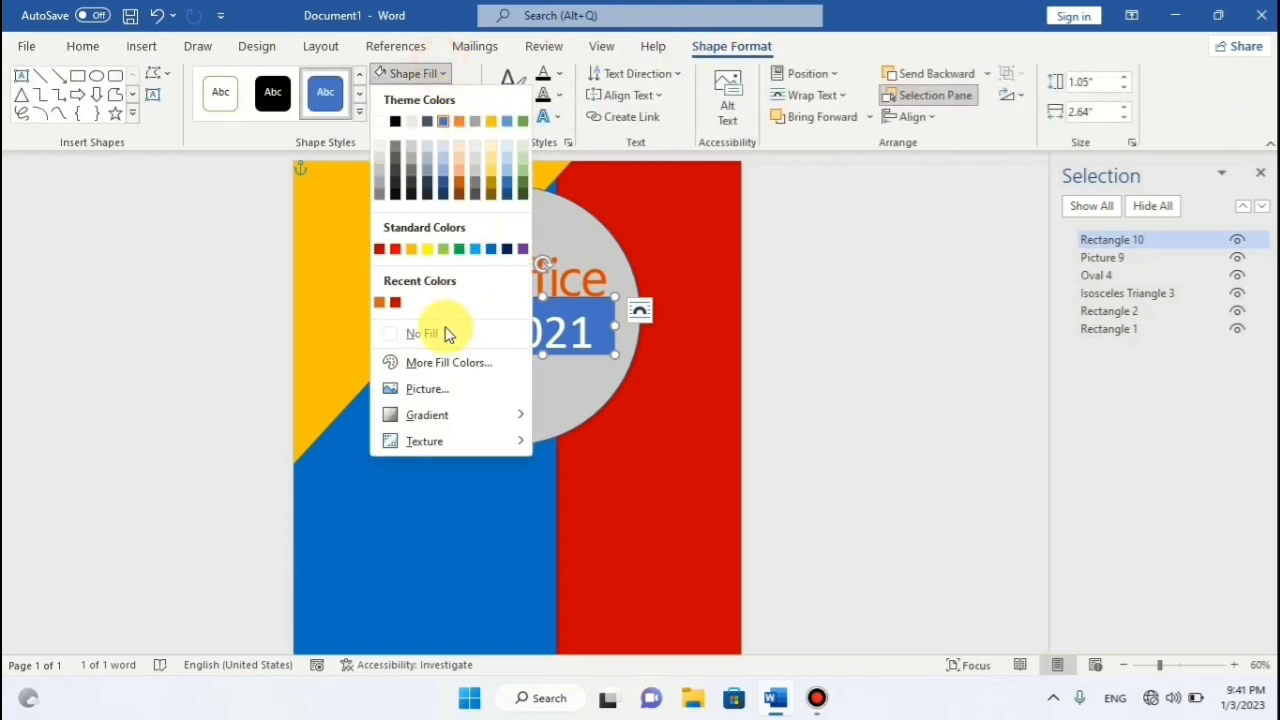
{"action": "left_click", "coordinate": [447, 334]}
{"action": "left_click", "coordinate": [450, 95]}
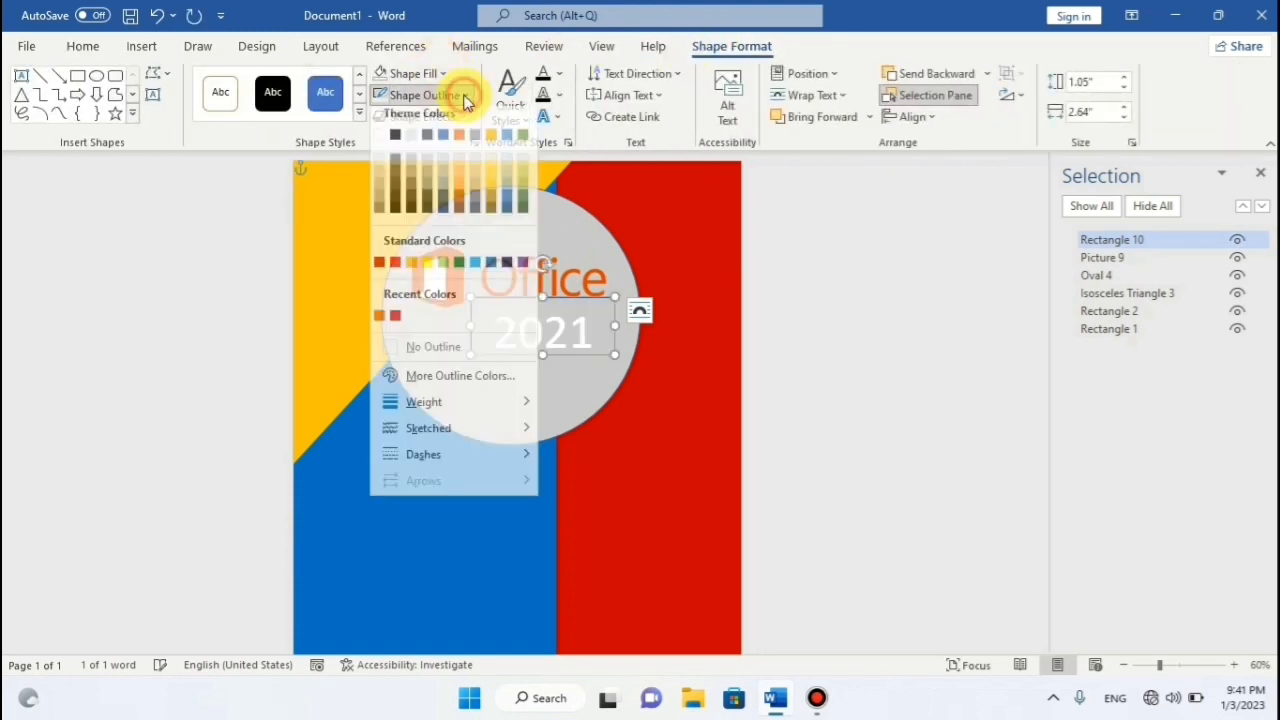
{"action": "left_click", "coordinate": [435, 356]}
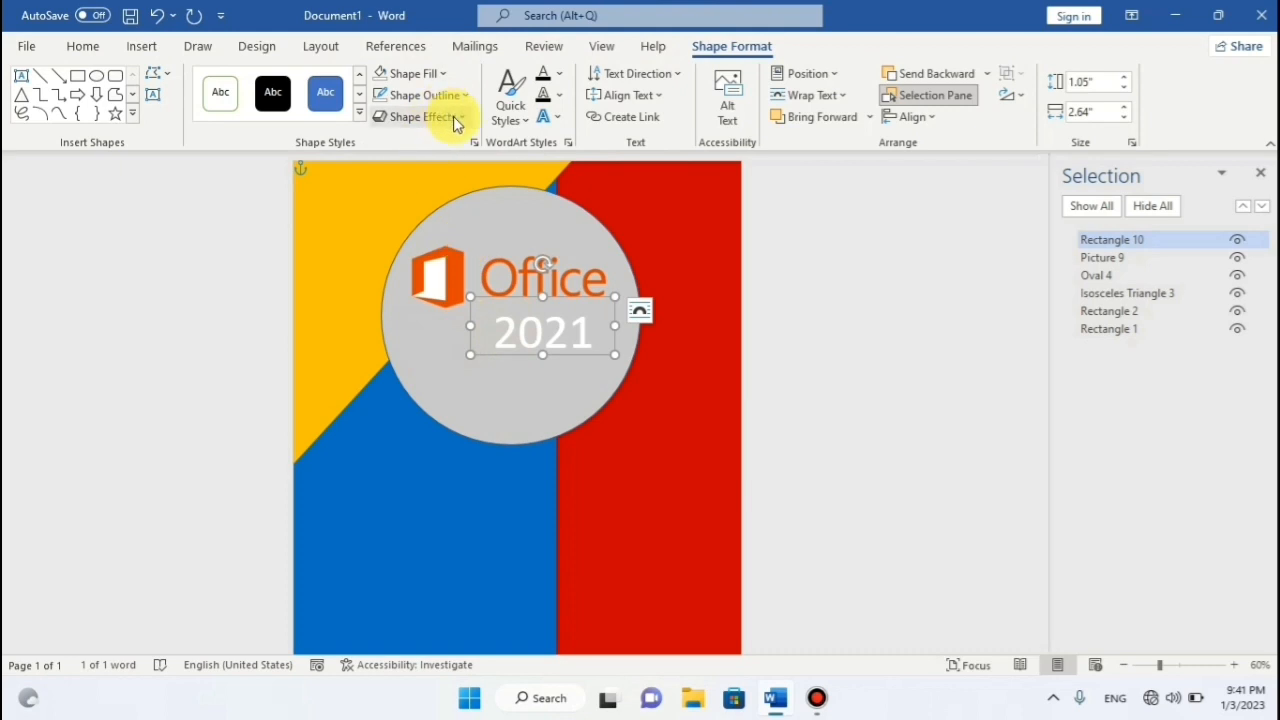
{"action": "left_click", "coordinate": [84, 46]}
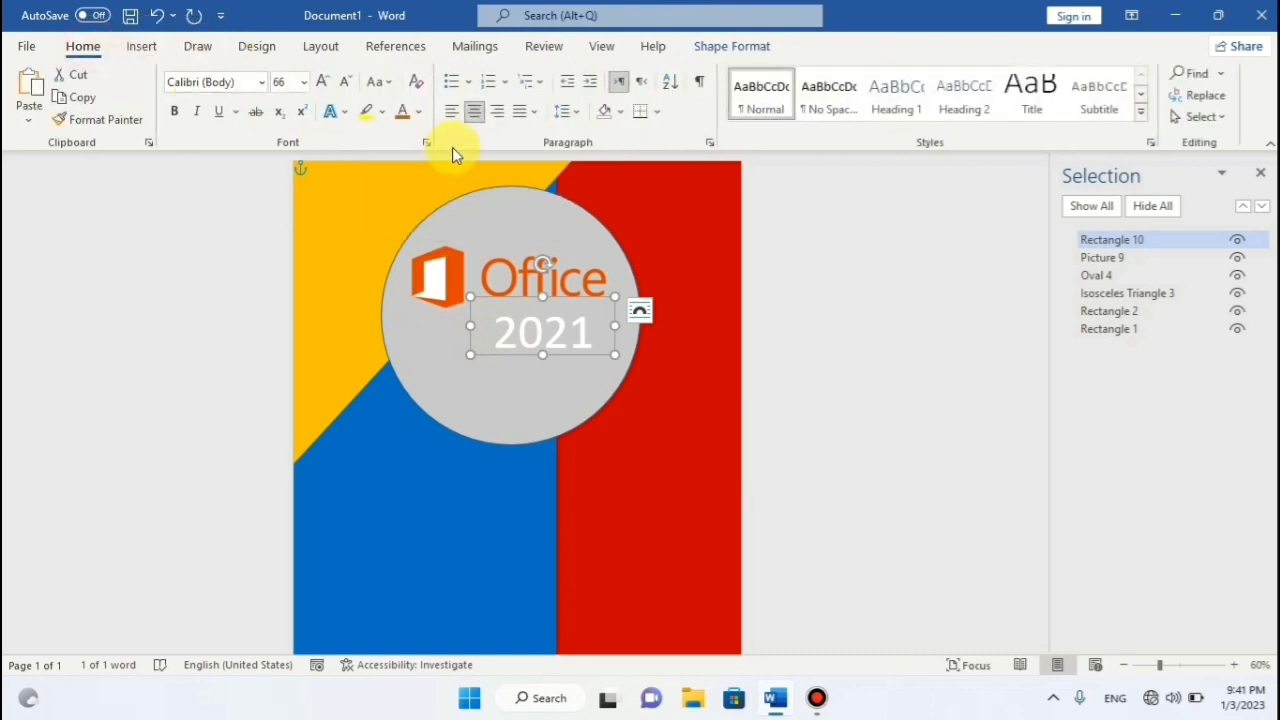
{"action": "left_click", "coordinate": [399, 113]}
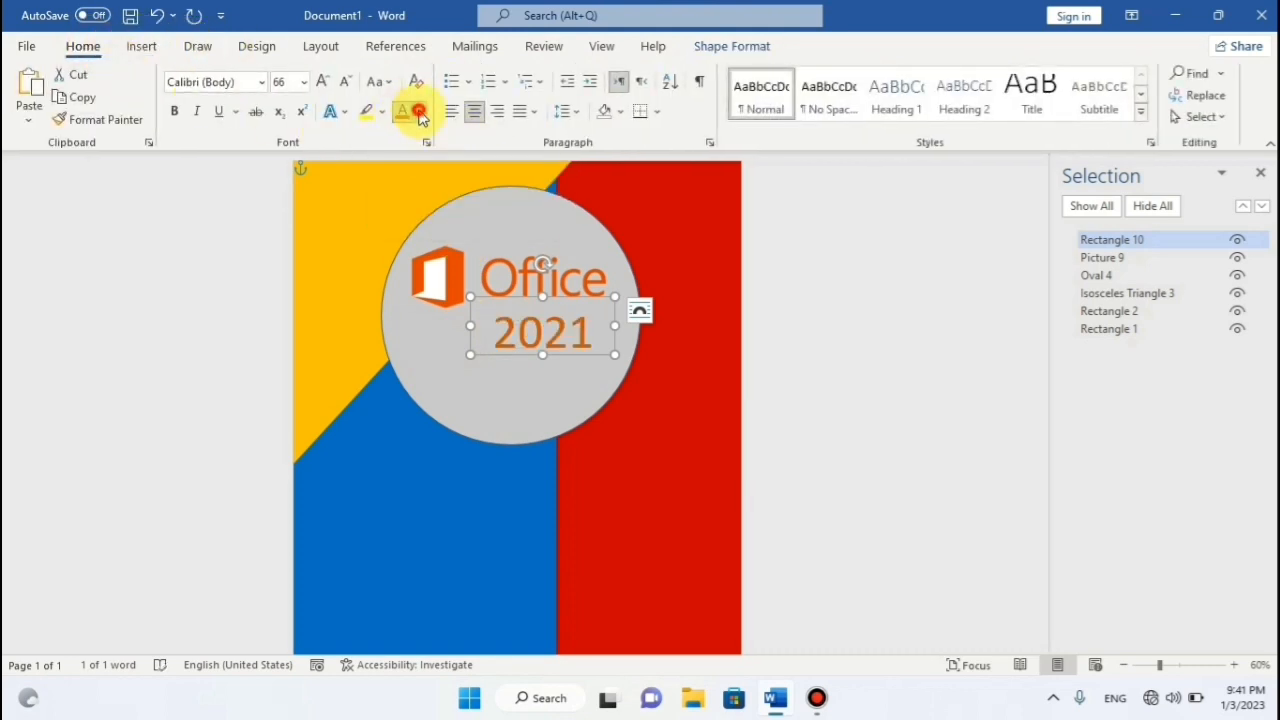
Apply an orange font colour to 2021 and shift its box slightly up-left.
{"action": "left_click", "coordinate": [419, 112]}
{"action": "left_click", "coordinate": [482, 250]}
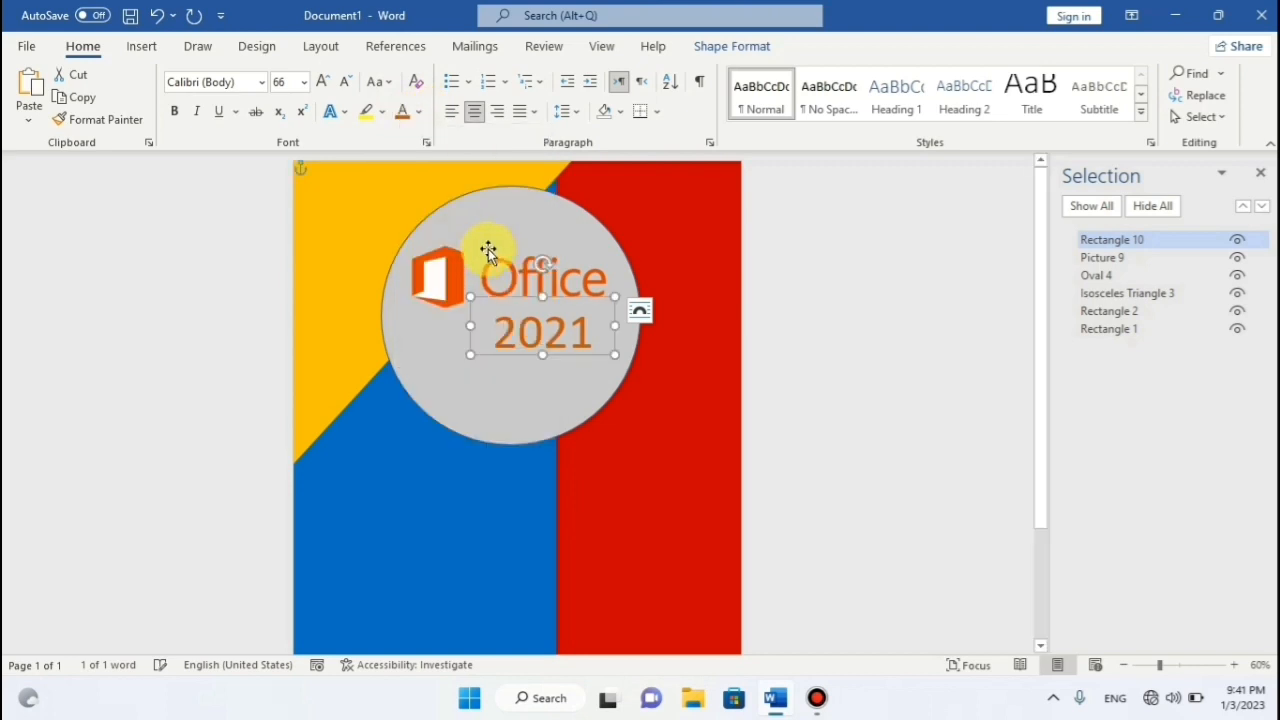
{"action": "left_click", "coordinate": [810, 300]}
{"action": "left_click", "coordinate": [583, 313]}
{"action": "left_click_drag", "start_coordinate": [585, 303], "coordinate": [581, 297]}
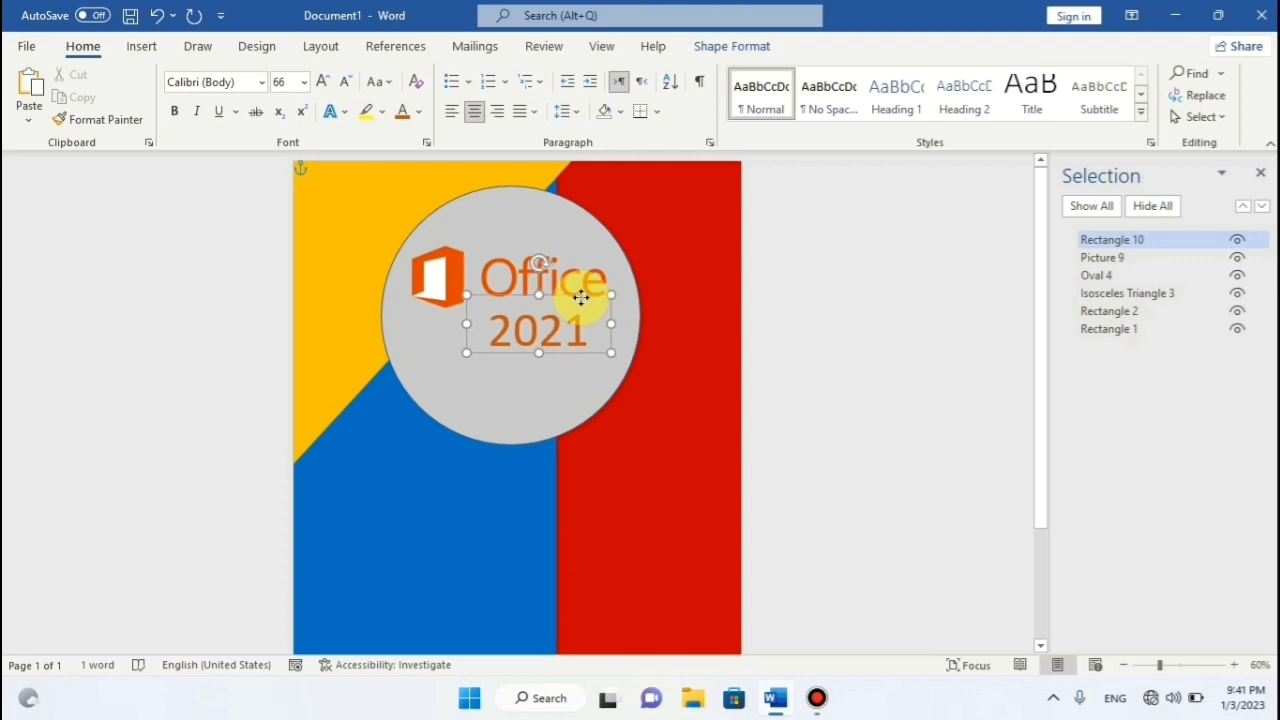
{"action": "left_click", "coordinate": [831, 277]}
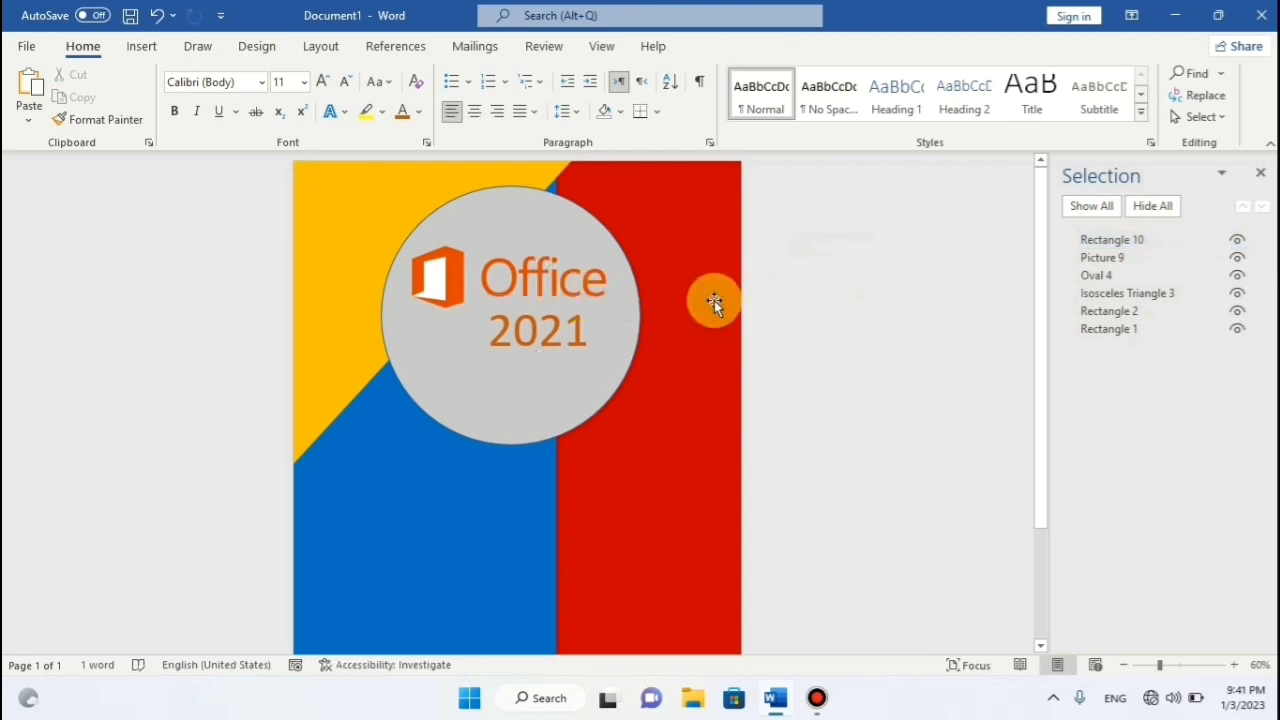
Recolour 2021 with a custom deeper orange (#BC5610) and nudge the label lower.
{"action": "left_click", "coordinate": [542, 336]}
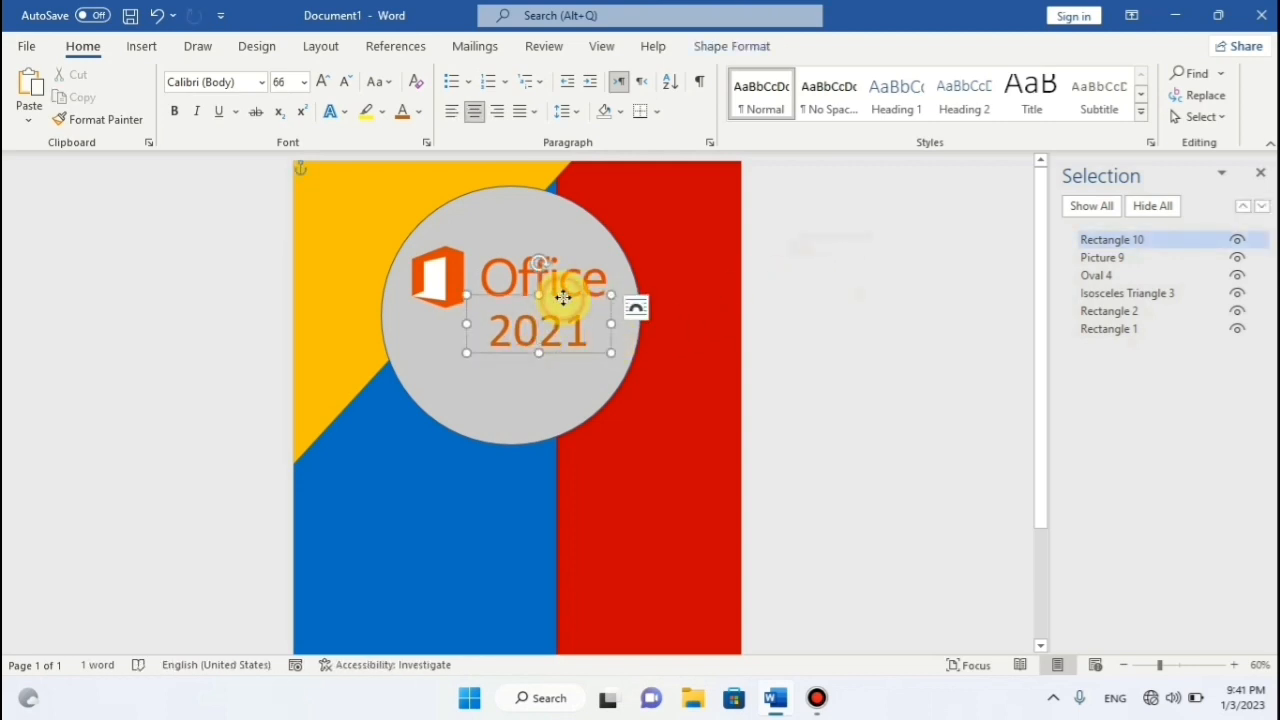
{"action": "key", "text": "ctrl+a"}
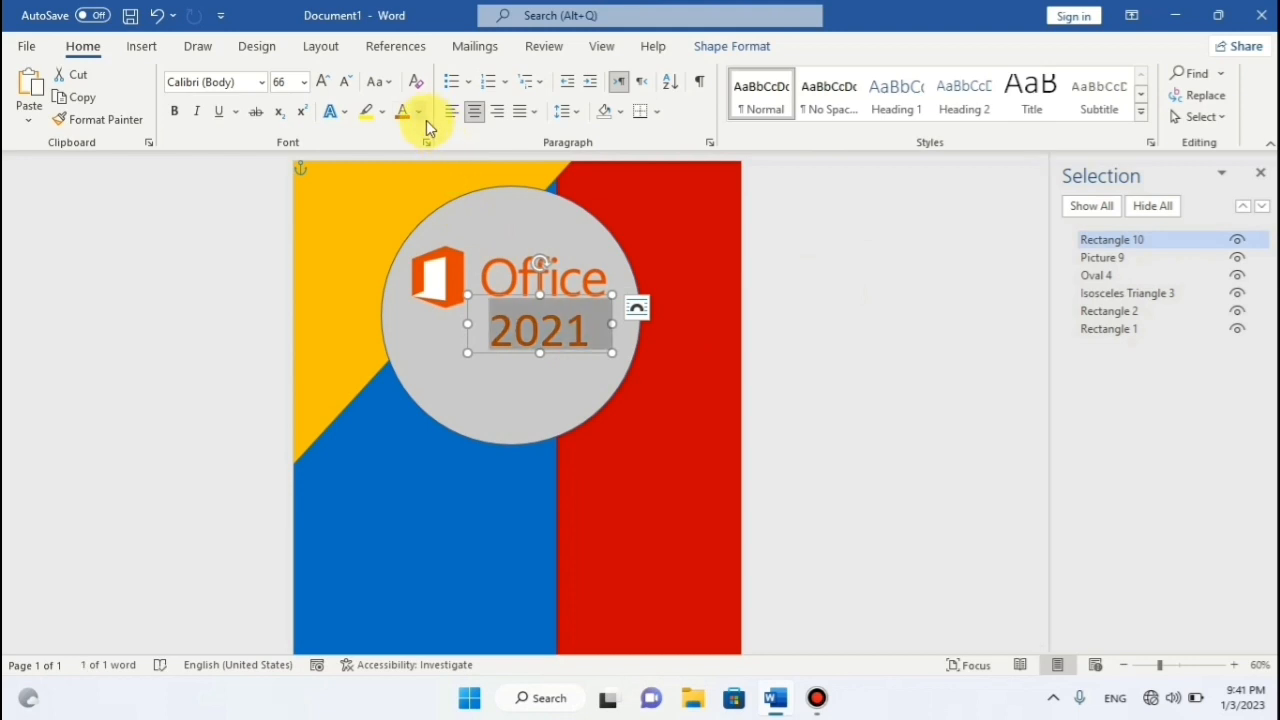
{"action": "left_click", "coordinate": [418, 111]}
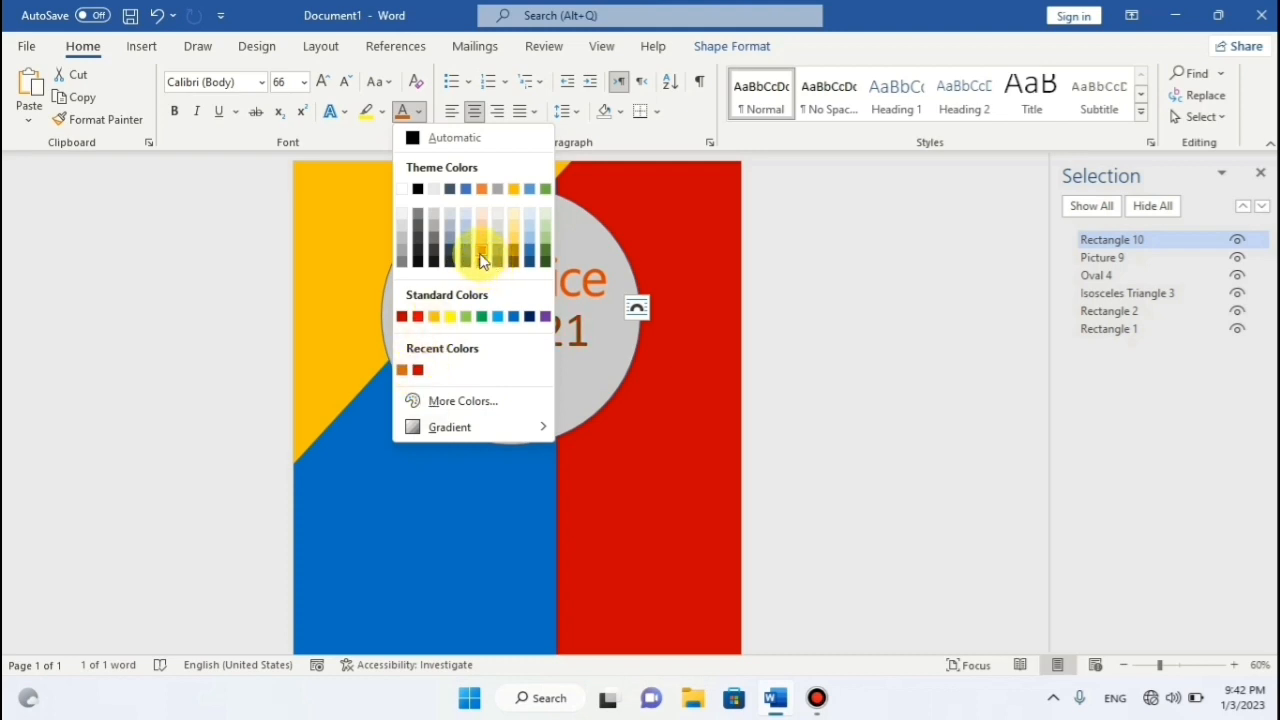
{"action": "left_click", "coordinate": [455, 400]}
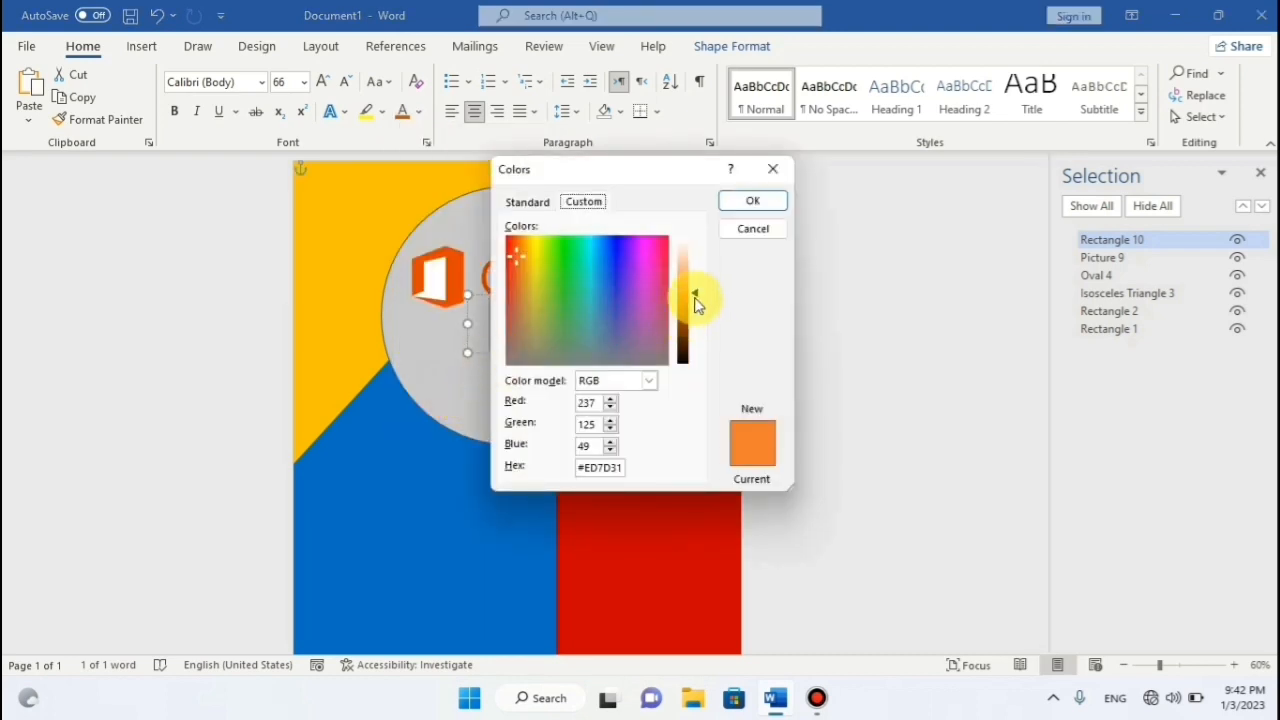
{"action": "left_click", "coordinate": [748, 200]}
{"action": "left_click", "coordinate": [418, 111]}
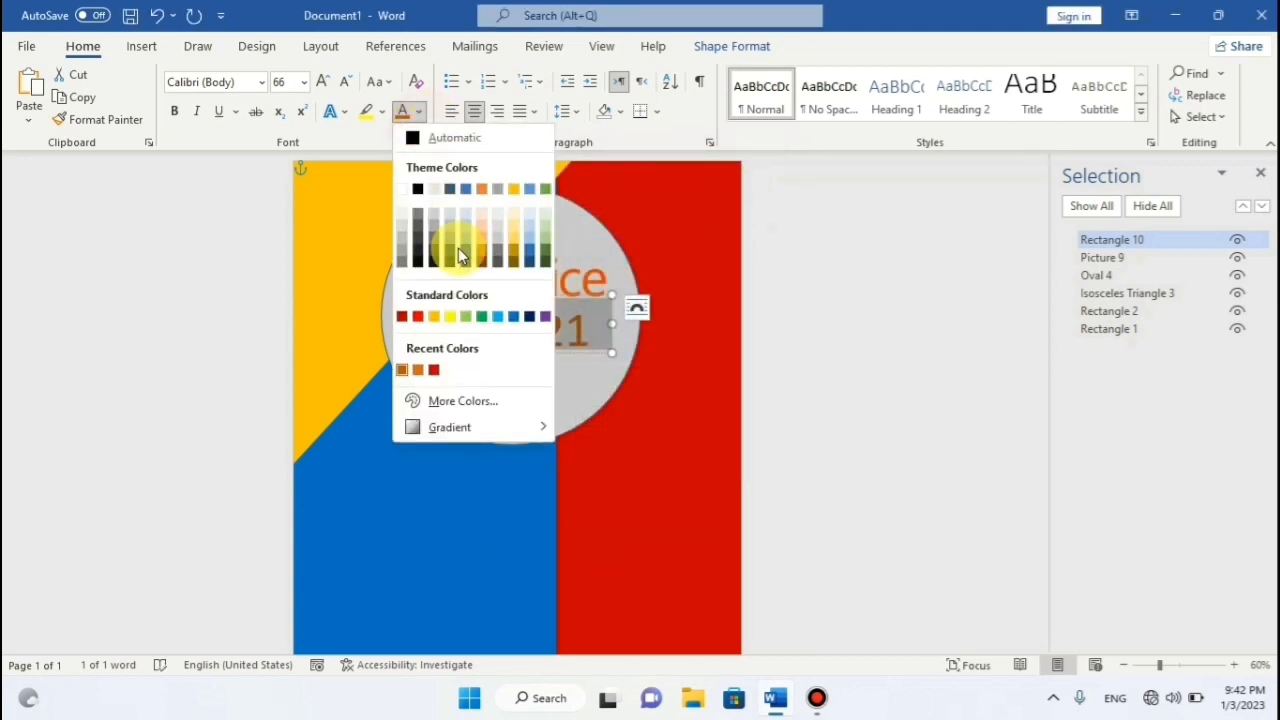
{"action": "left_click", "coordinate": [460, 401]}
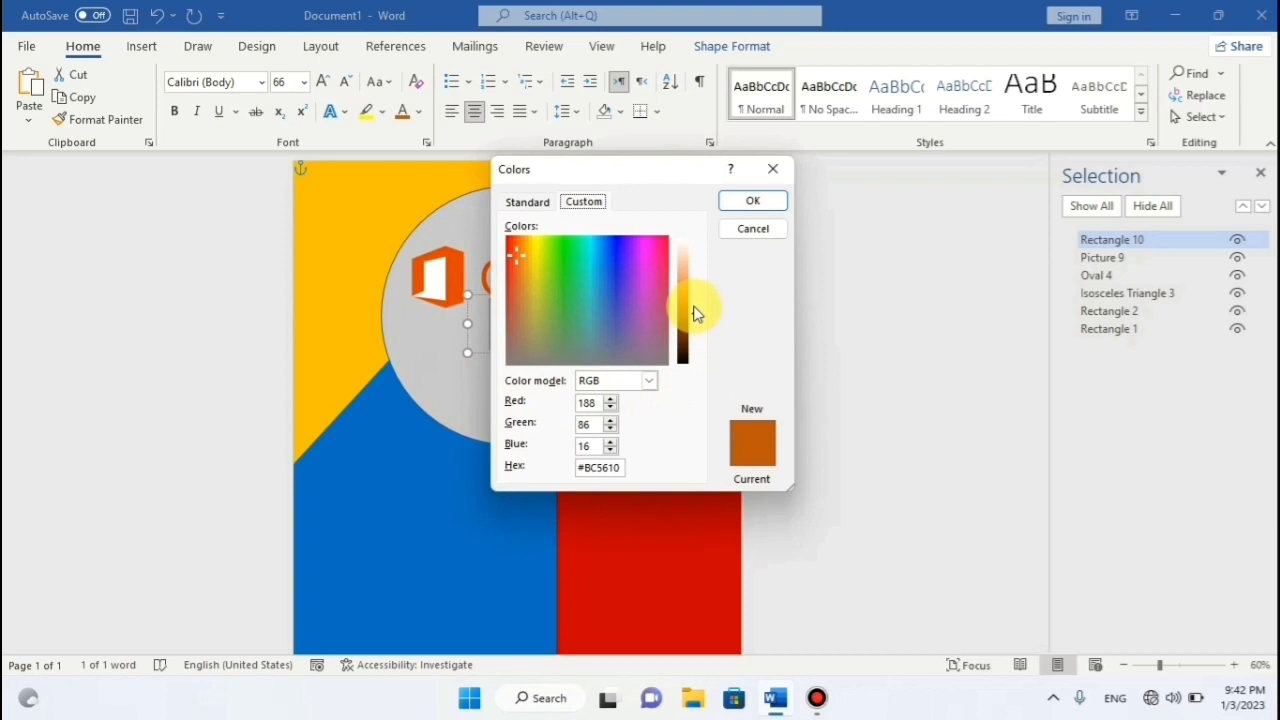
{"action": "left_click_drag", "start_coordinate": [699, 288], "coordinate": [699, 284]}
{"action": "left_click", "coordinate": [753, 201]}
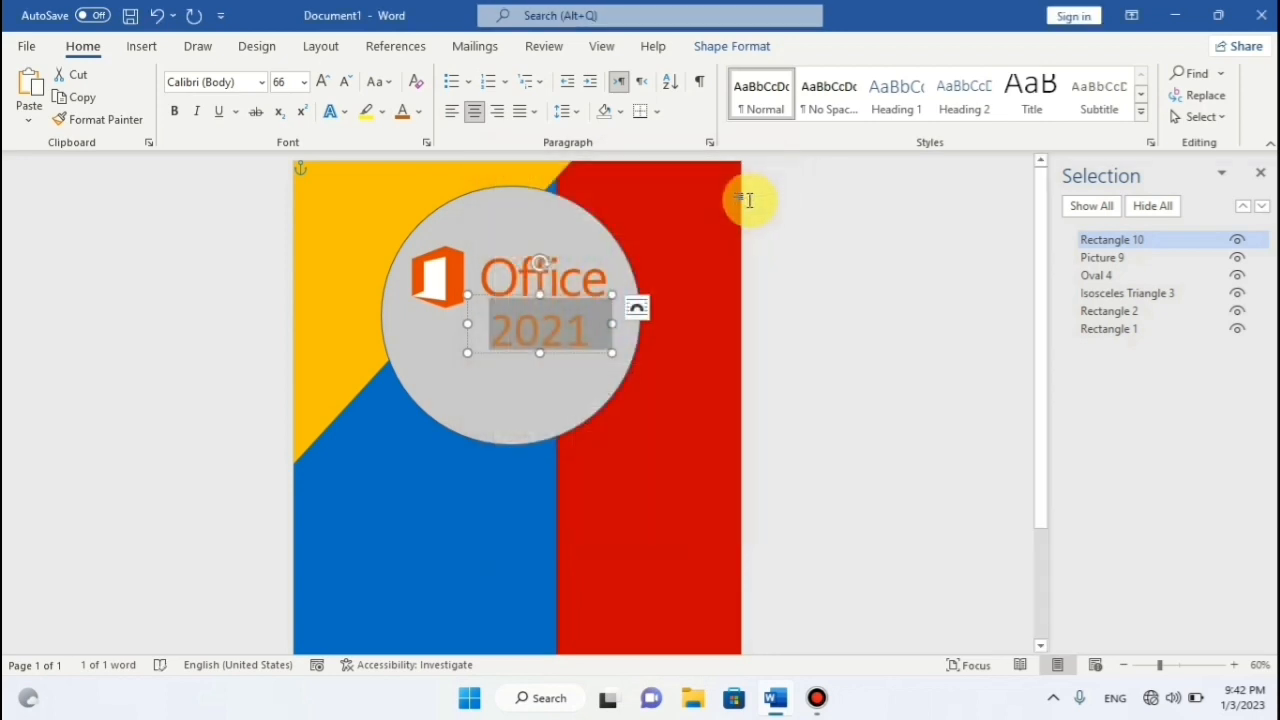
{"action": "left_click", "coordinate": [786, 280]}
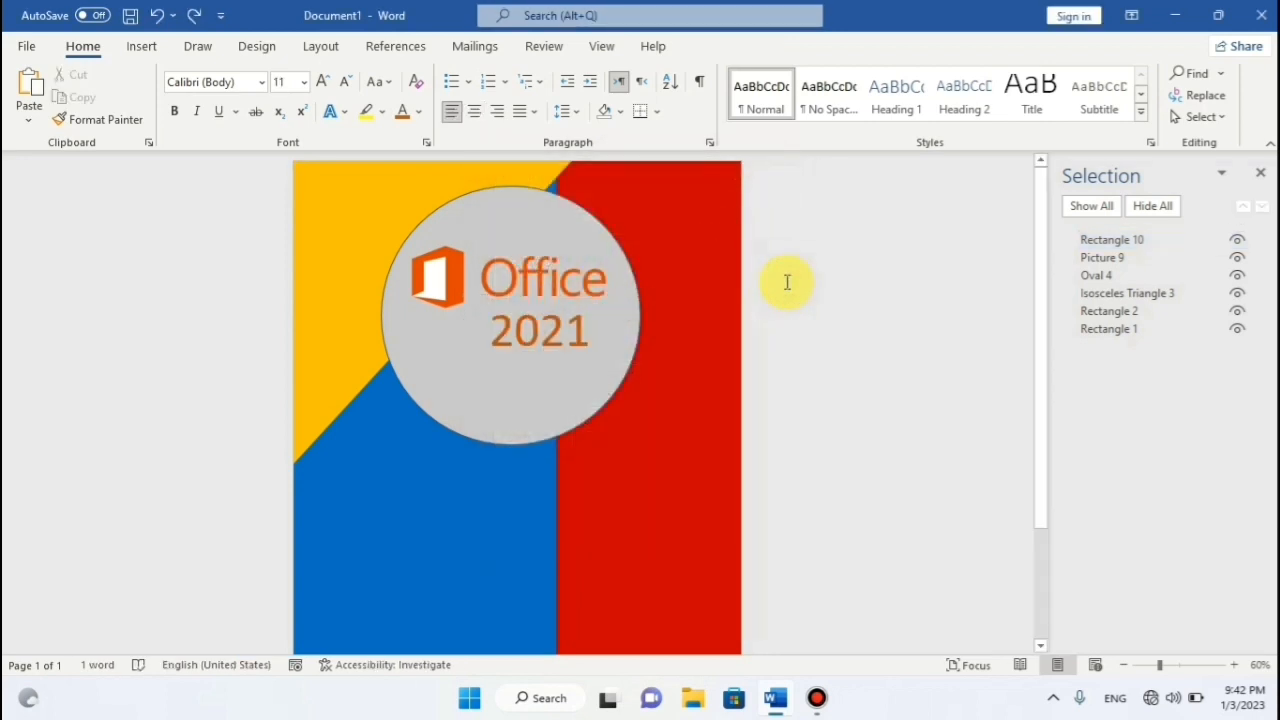
{"action": "left_click", "coordinate": [586, 288]}
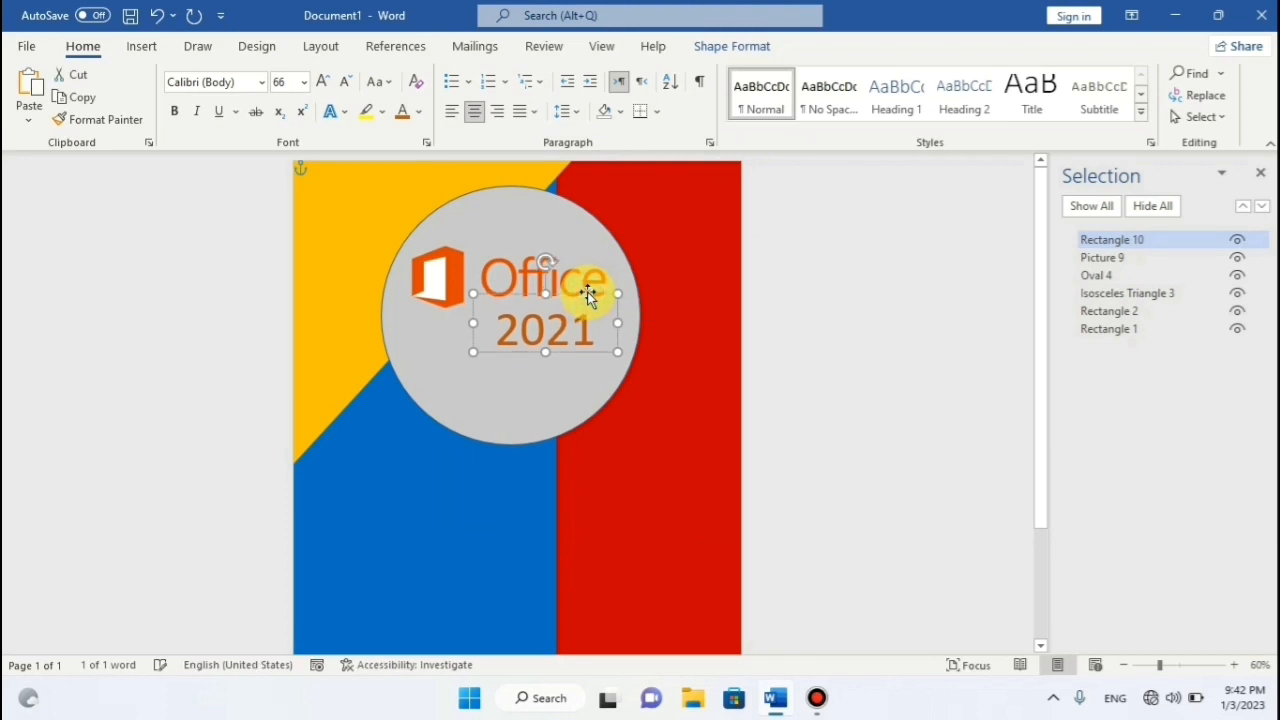
{"action": "key", "text": "Down"}
{"action": "key", "text": "Down"}
{"action": "key", "text": "Down"}
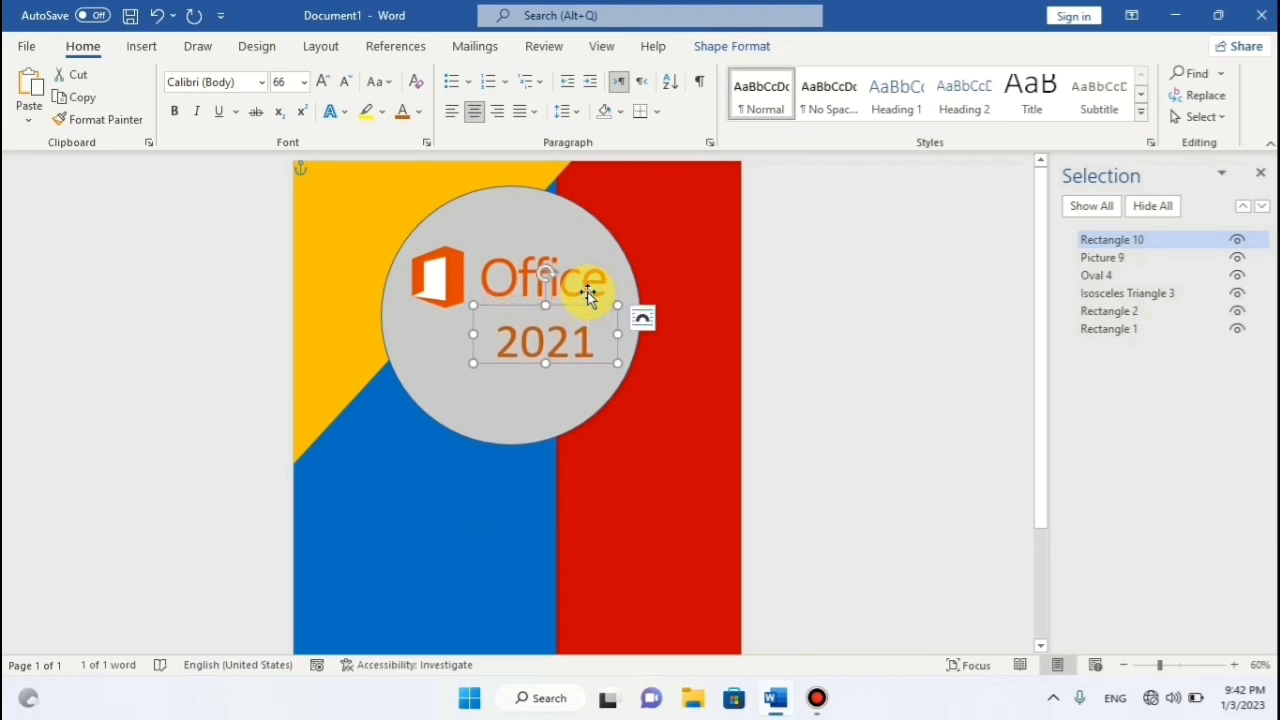
Nudge the Office logo picture lower and adjust its size within the circle.
{"action": "left_click", "coordinate": [585, 268]}
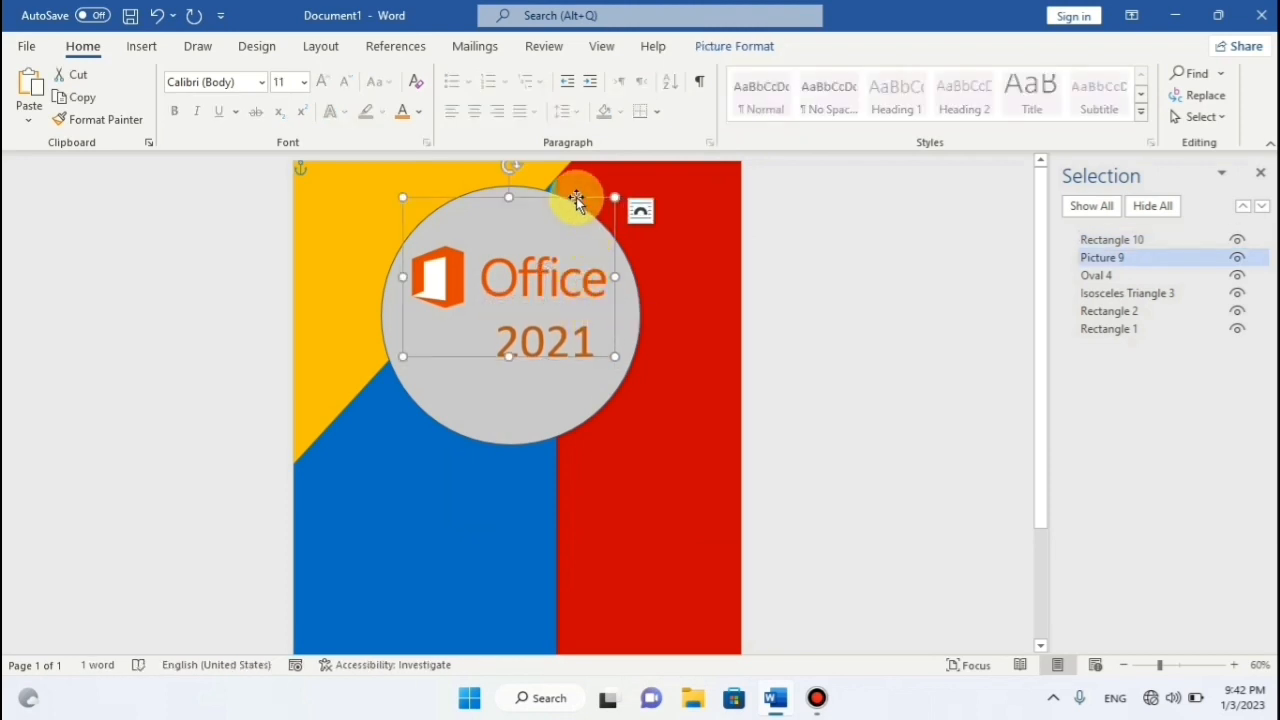
{"action": "key", "text": "Down"}
{"action": "key", "text": "Down"}
{"action": "key", "text": "Down"}
{"action": "key", "text": "Down"}
{"action": "key", "text": "Down"}
{"action": "key", "text": "Down"}
{"action": "key", "text": "Down"}
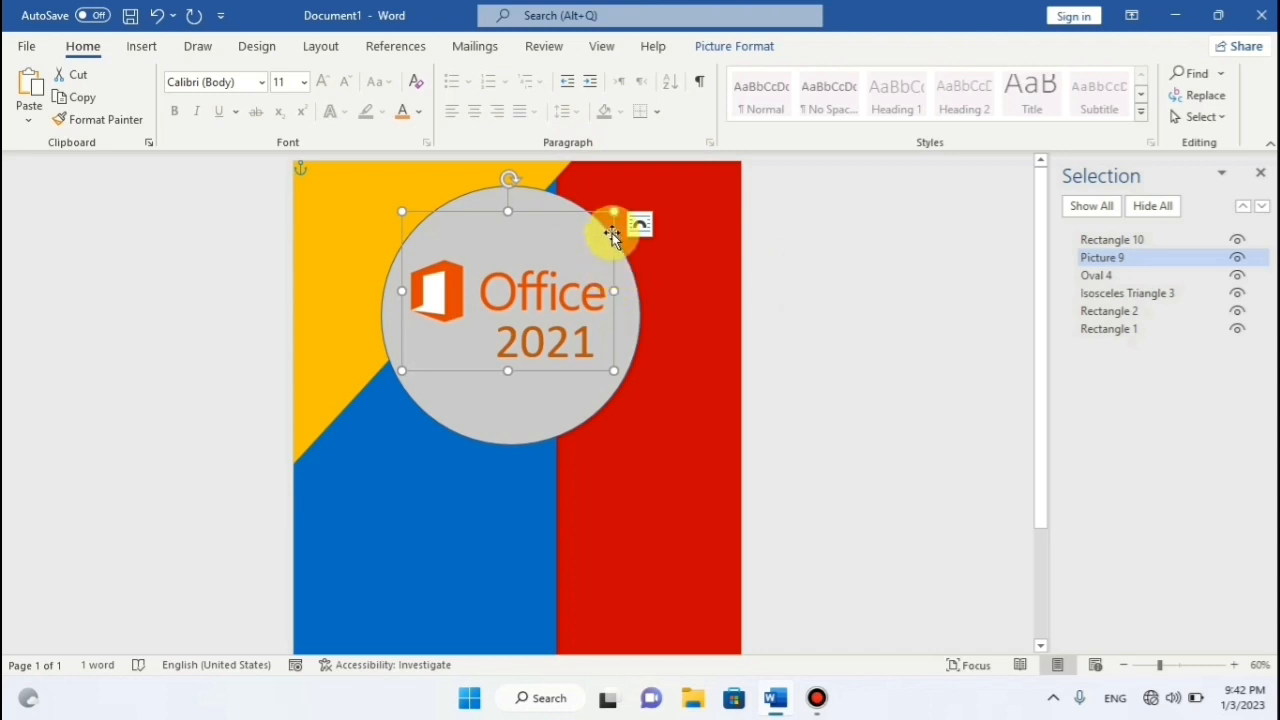
{"action": "left_click_drag", "start_coordinate": [614, 211], "coordinate": [622, 204]}
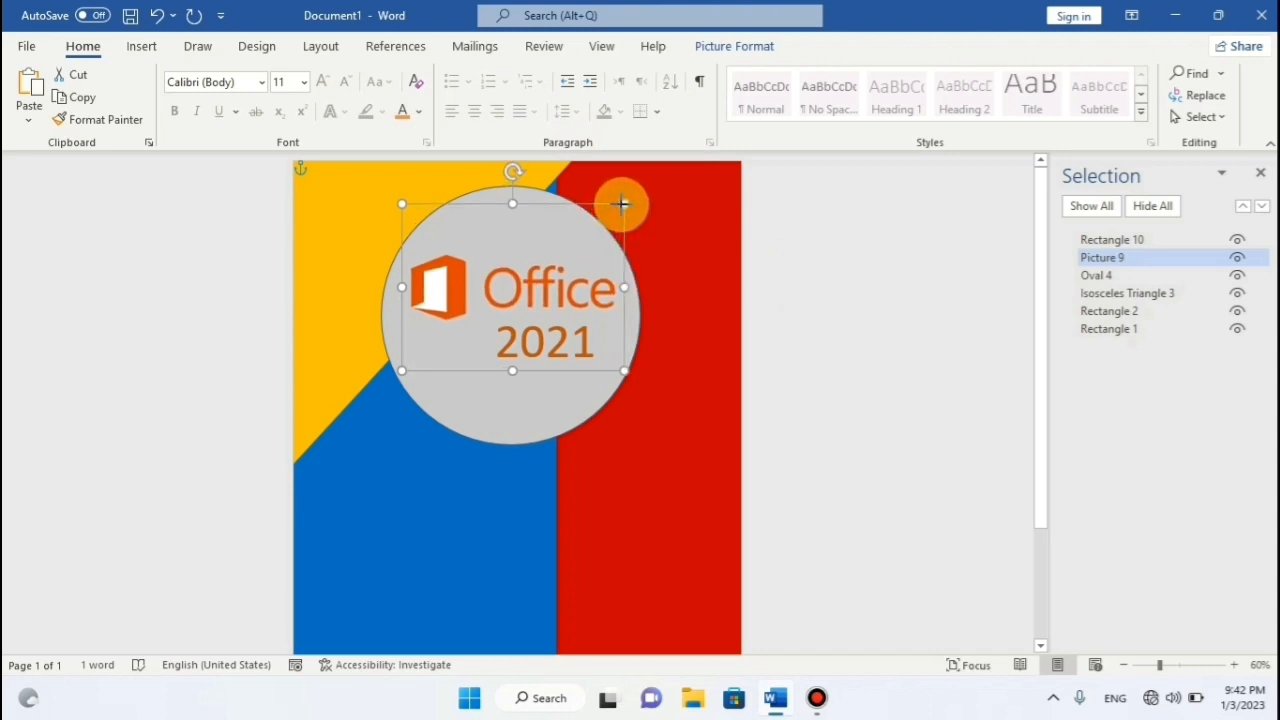
{"action": "key", "text": "ctrl+z"}
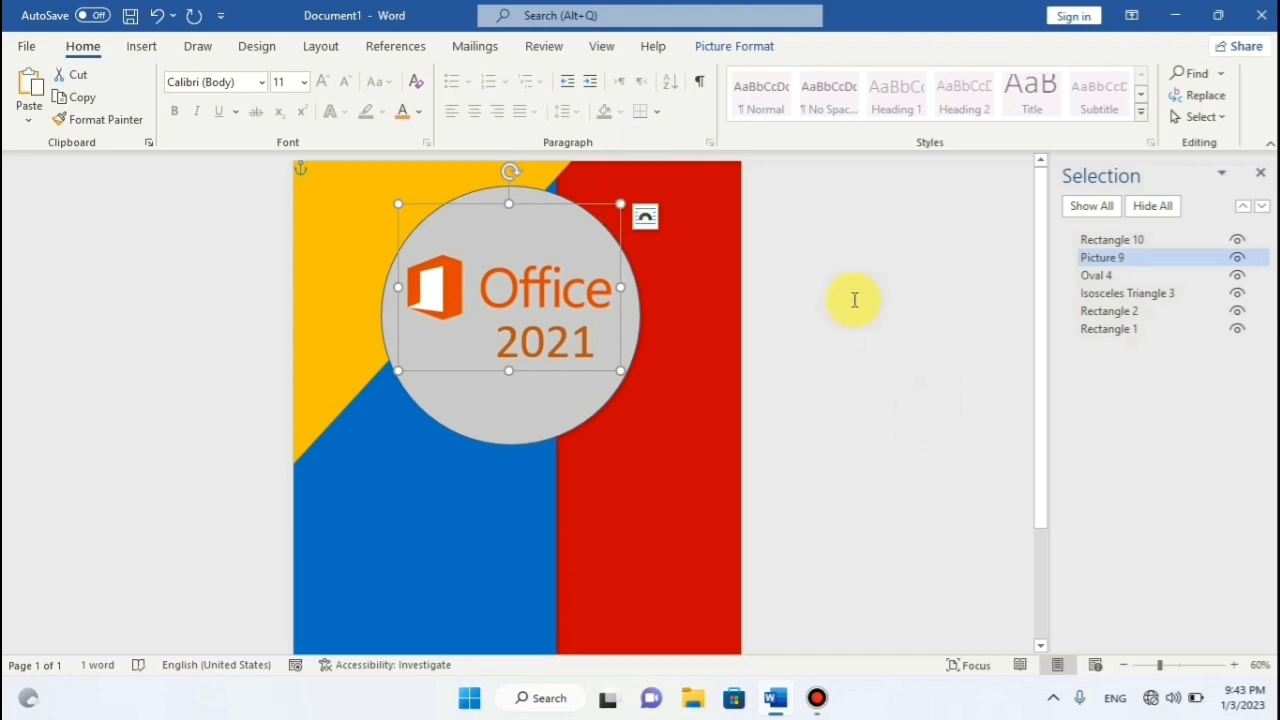
{"action": "key", "text": "ctrl+z"}
{"action": "key", "text": "ctrl+z"}
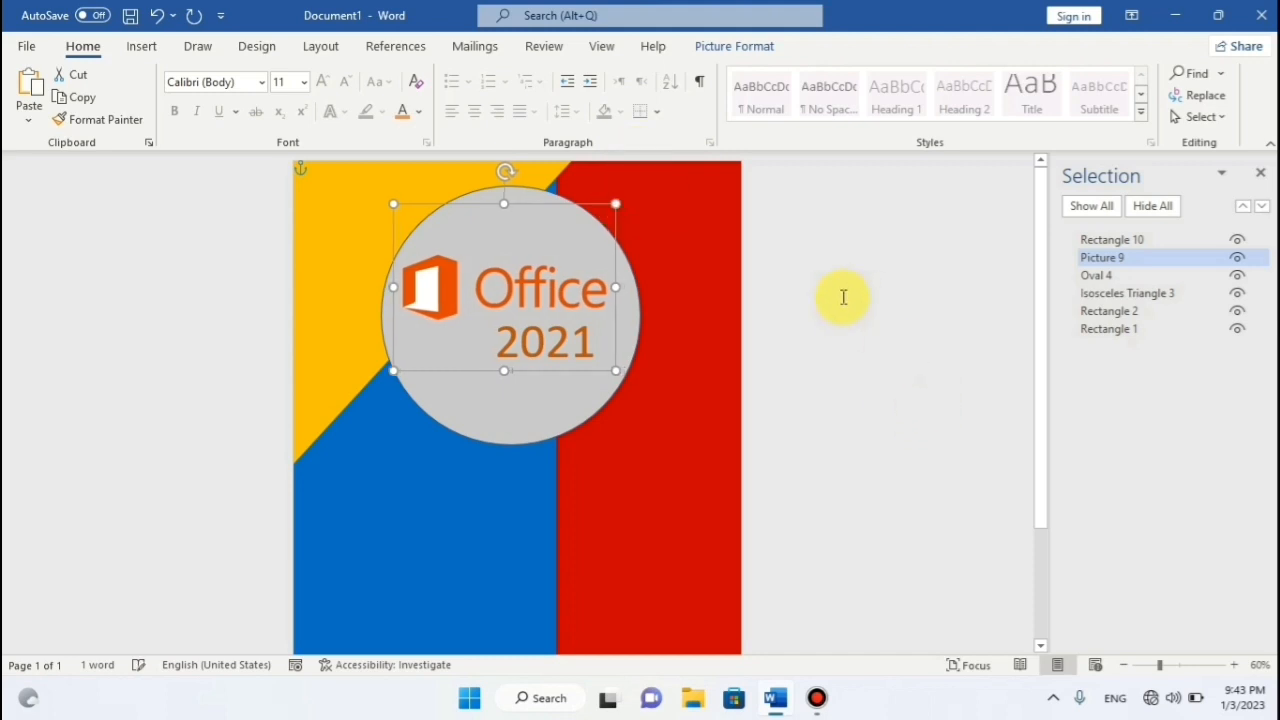
Nudge the 2021 label slightly left to line up with the logo.
{"action": "left_click", "coordinate": [571, 340]}
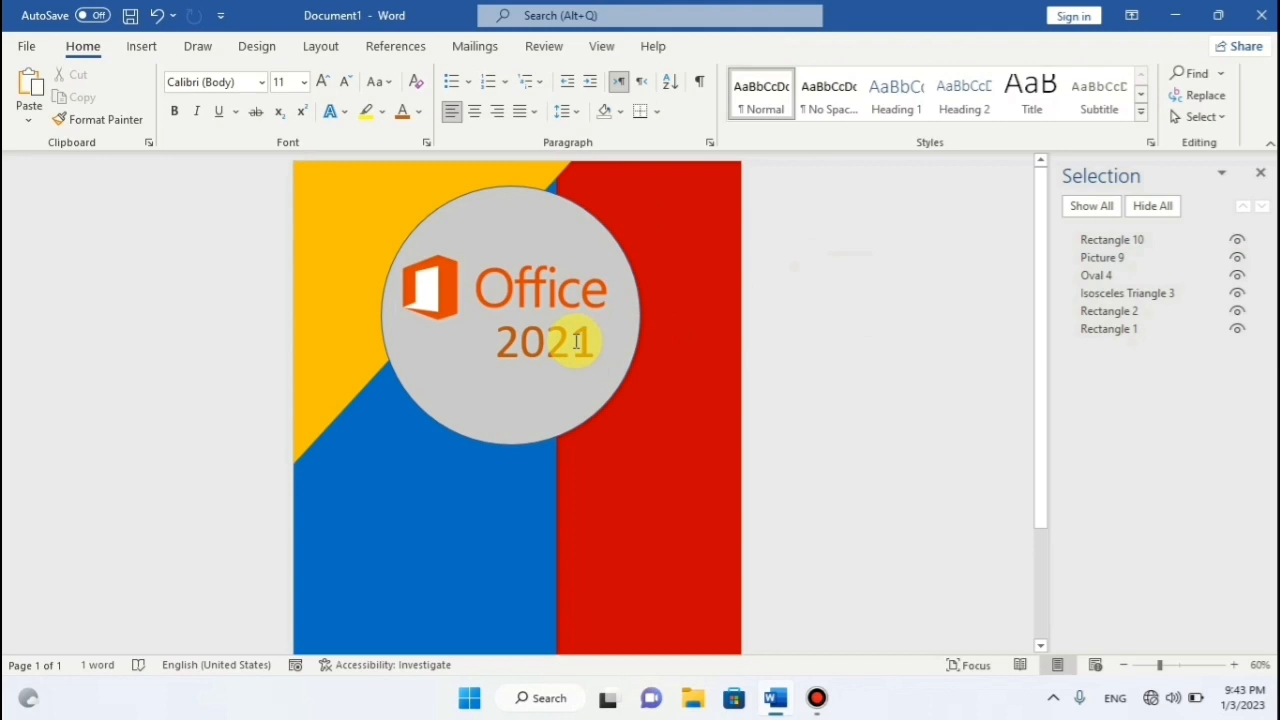
{"action": "left_click", "coordinate": [473, 349]}
{"action": "key", "text": "Left"}
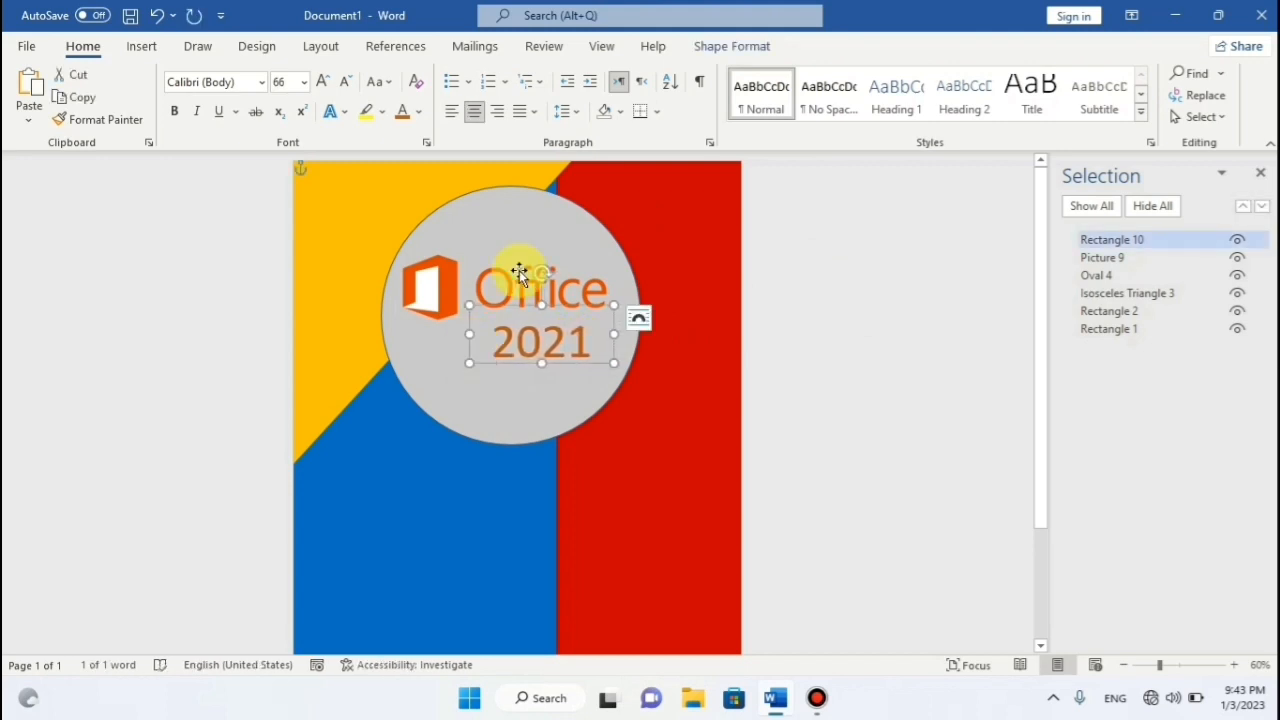
{"action": "left_click", "coordinate": [823, 290]}
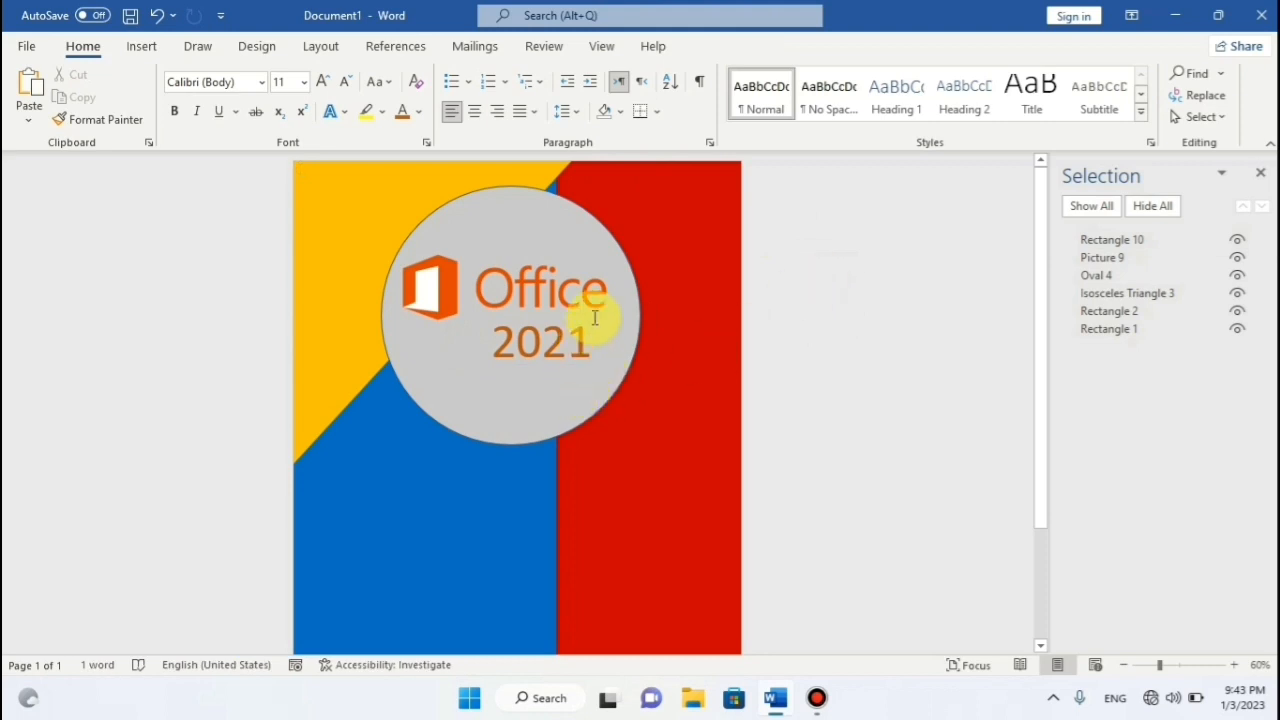
Discard a stray oval and select the large gray circle.
{"action": "left_click", "coordinate": [126, 52]}
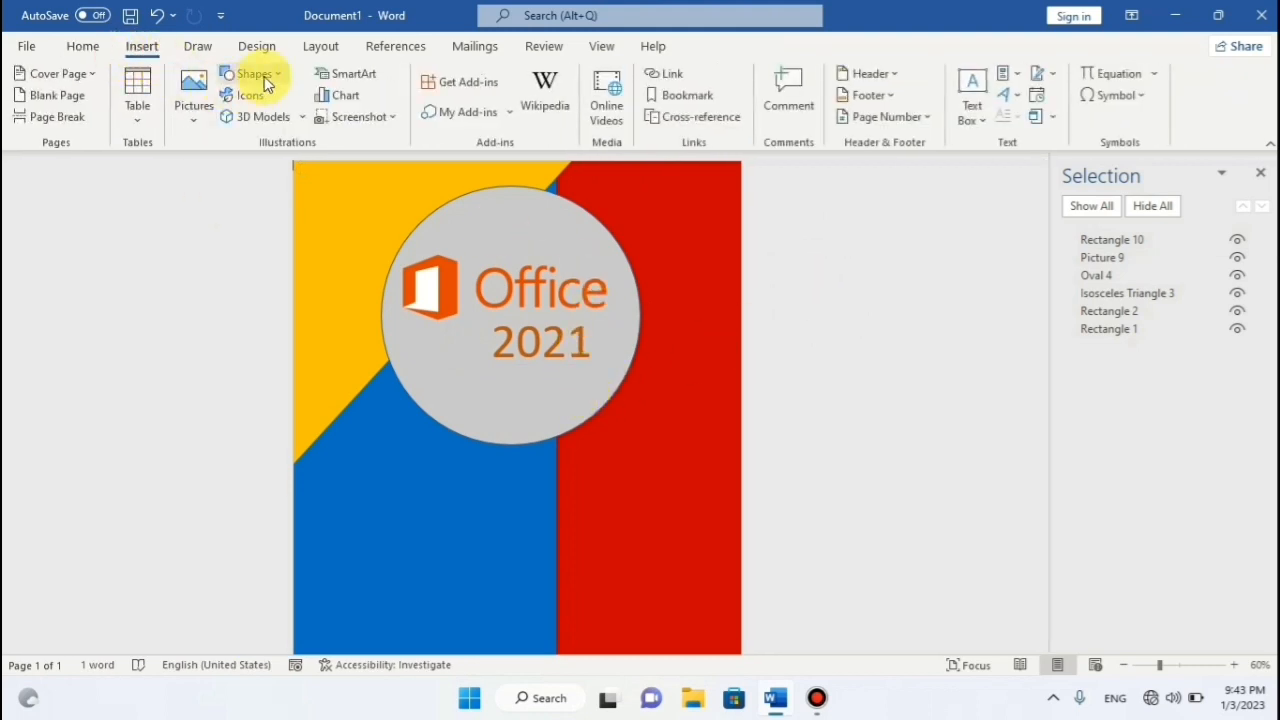
{"action": "left_click", "coordinate": [250, 75]}
{"action": "left_click", "coordinate": [297, 125]}
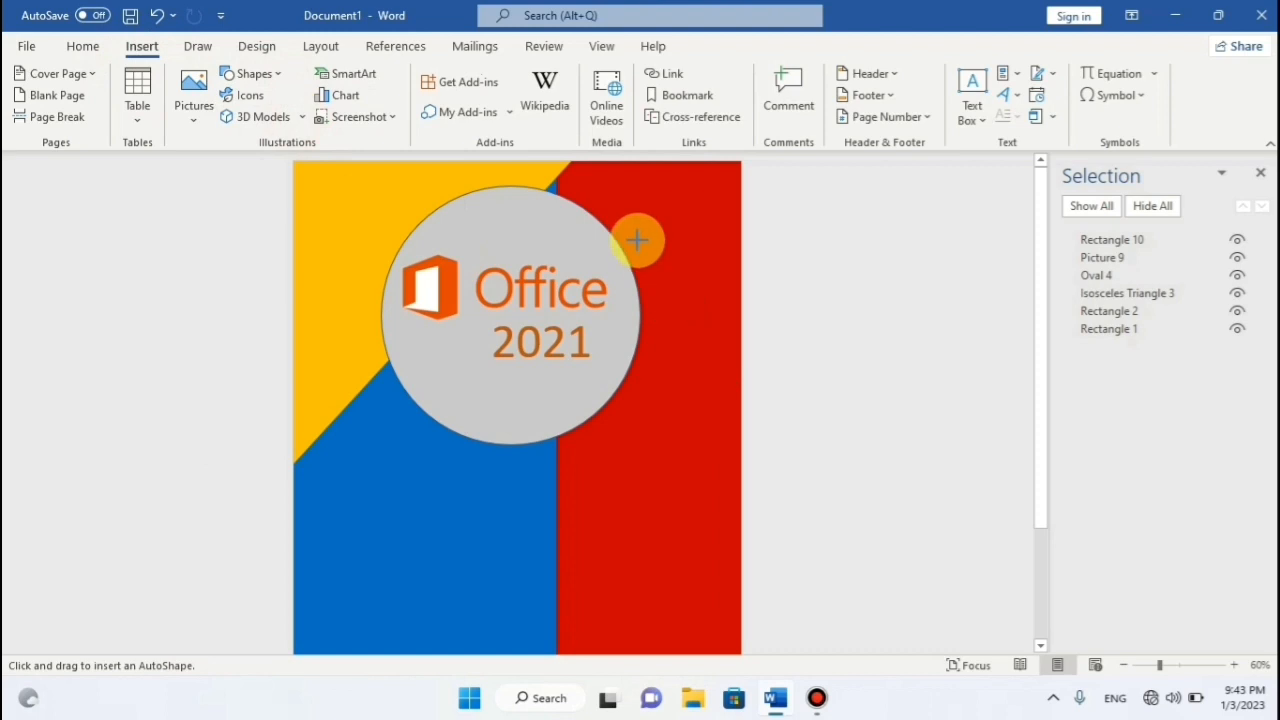
{"action": "left_click_drag", "start_coordinate": [640, 229], "coordinate": [707, 295]}
{"action": "key", "text": "ctrl+z"}
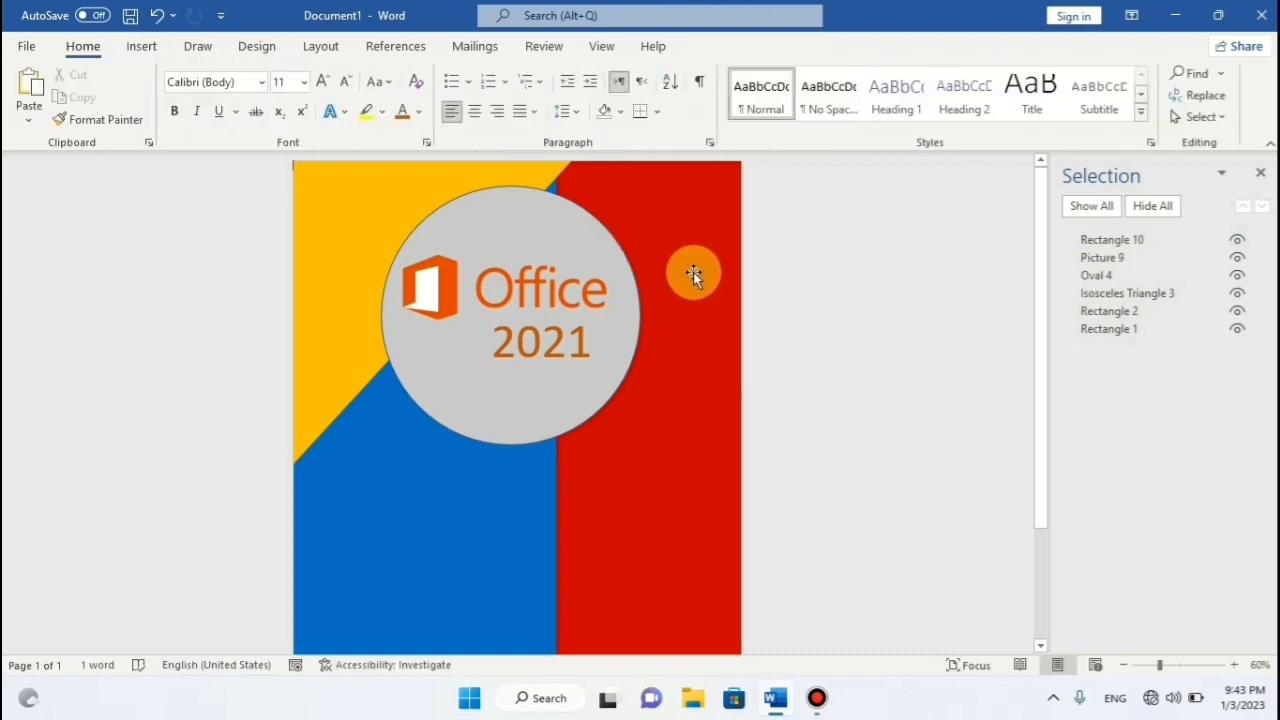
{"action": "left_click", "coordinate": [559, 240]}
{"action": "left_click", "coordinate": [643, 335]}
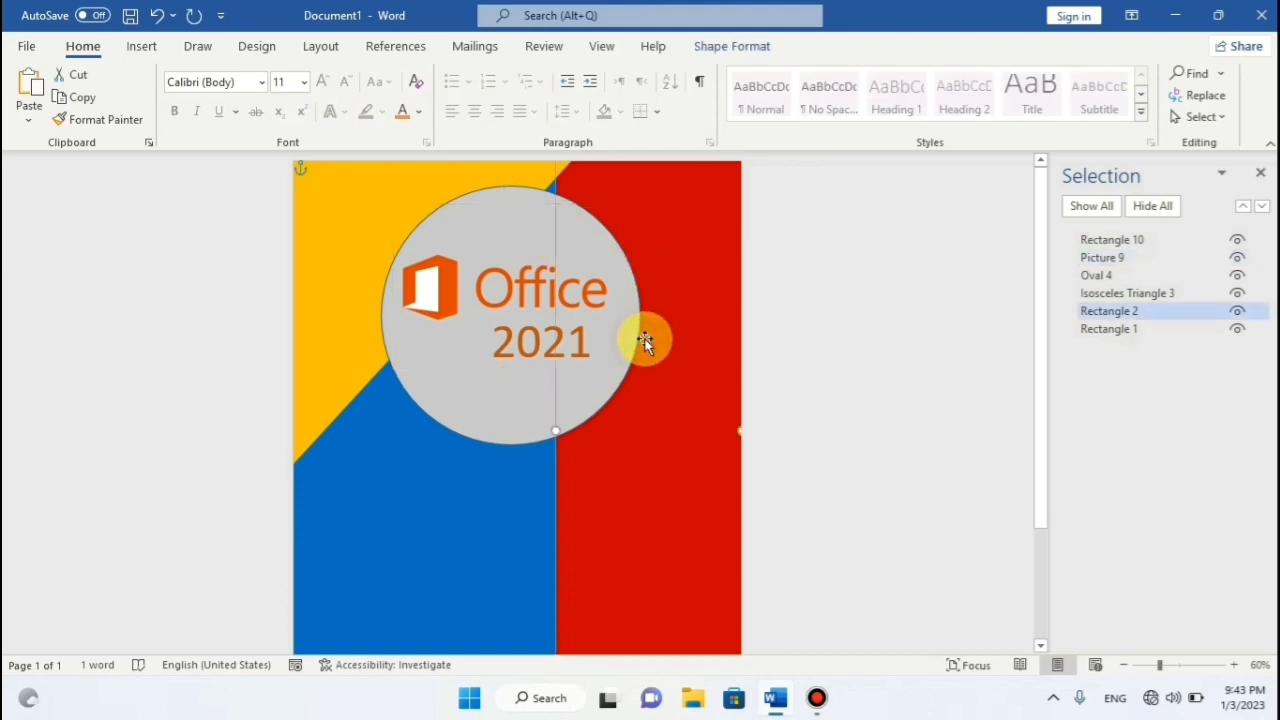
{"action": "left_click", "coordinate": [488, 447]}
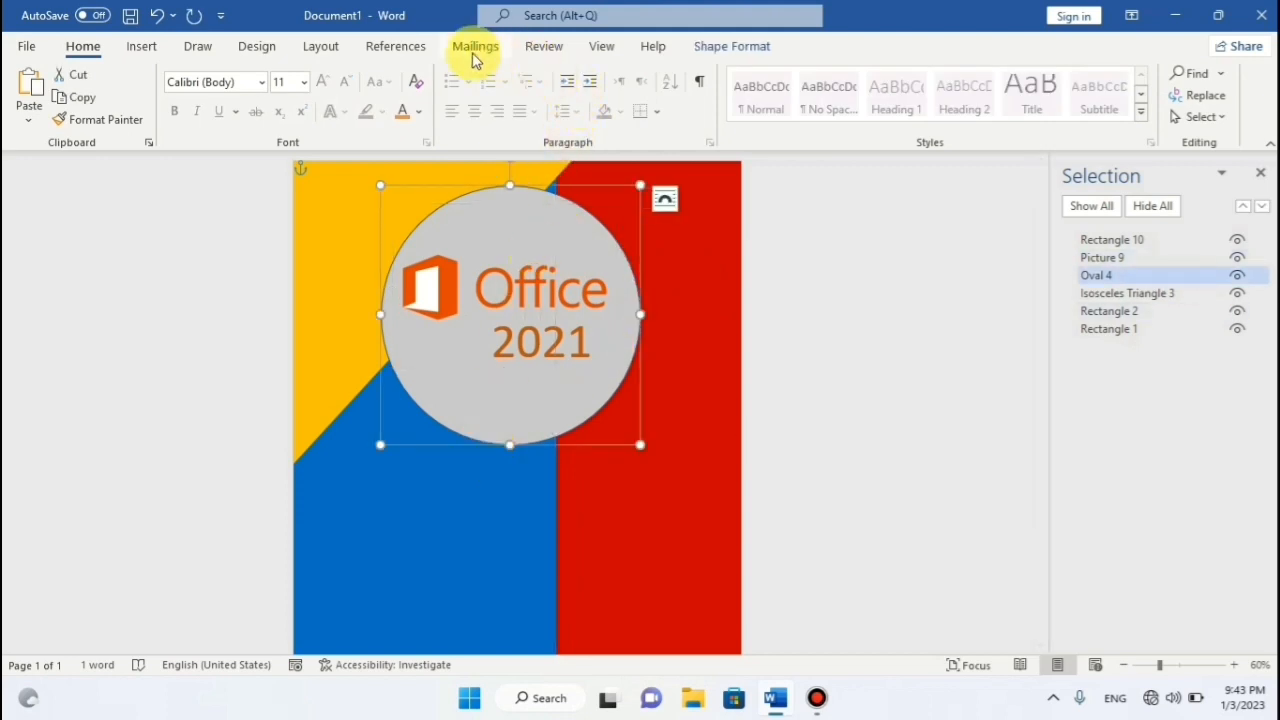
Give the large circle a white 6 pt outline.
{"action": "left_click", "coordinate": [725, 47]}
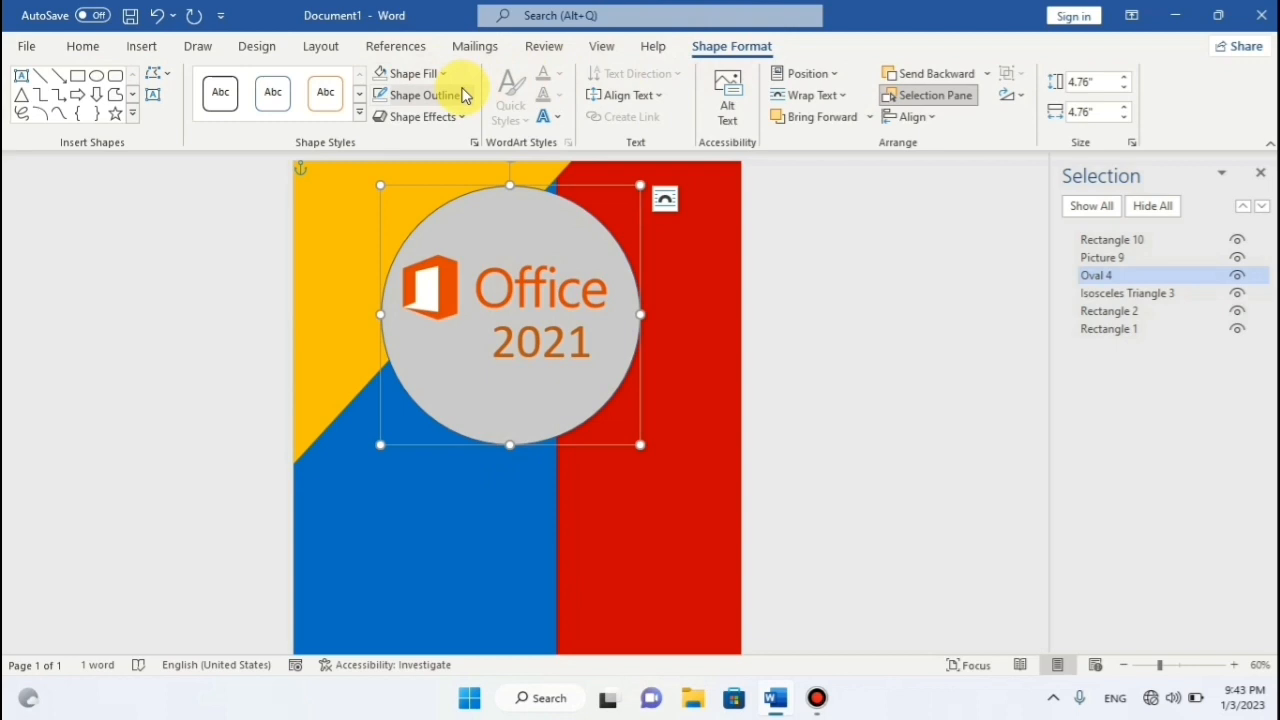
{"action": "left_click", "coordinate": [455, 95]}
{"action": "left_click", "coordinate": [381, 144]}
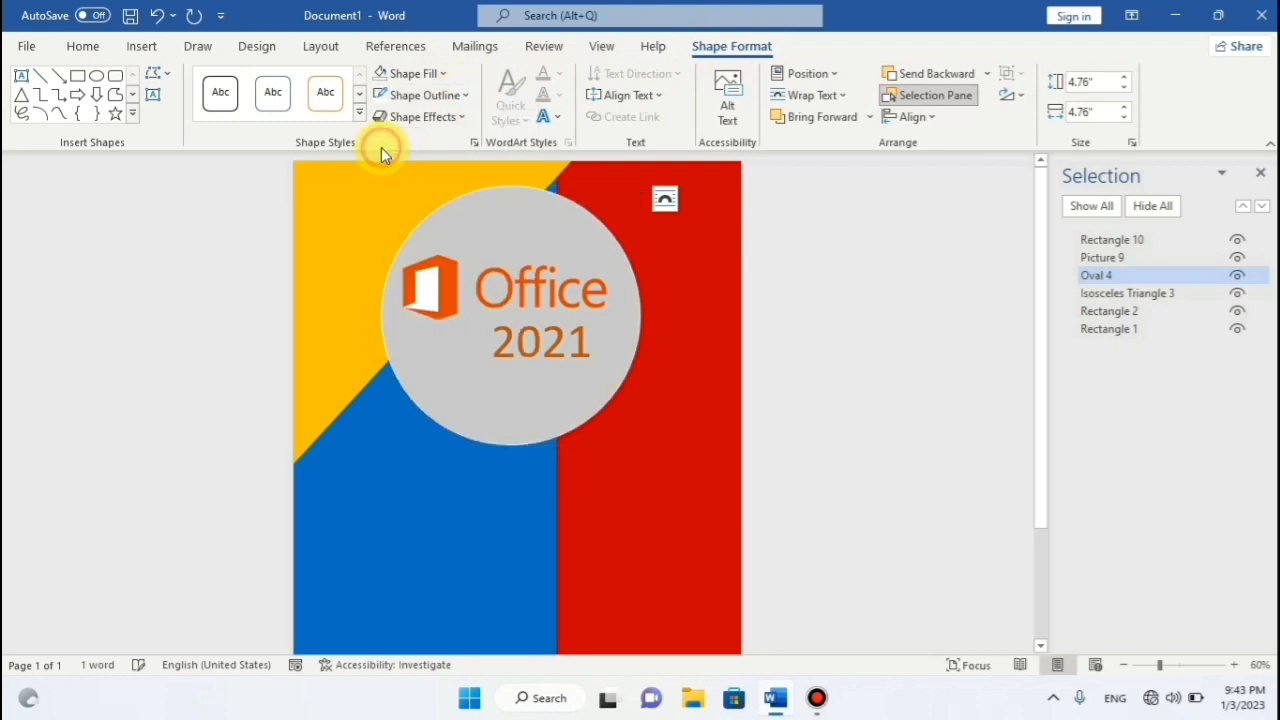
{"action": "left_click", "coordinate": [457, 95]}
{"action": "mouse_move", "coordinate": [429, 409]}
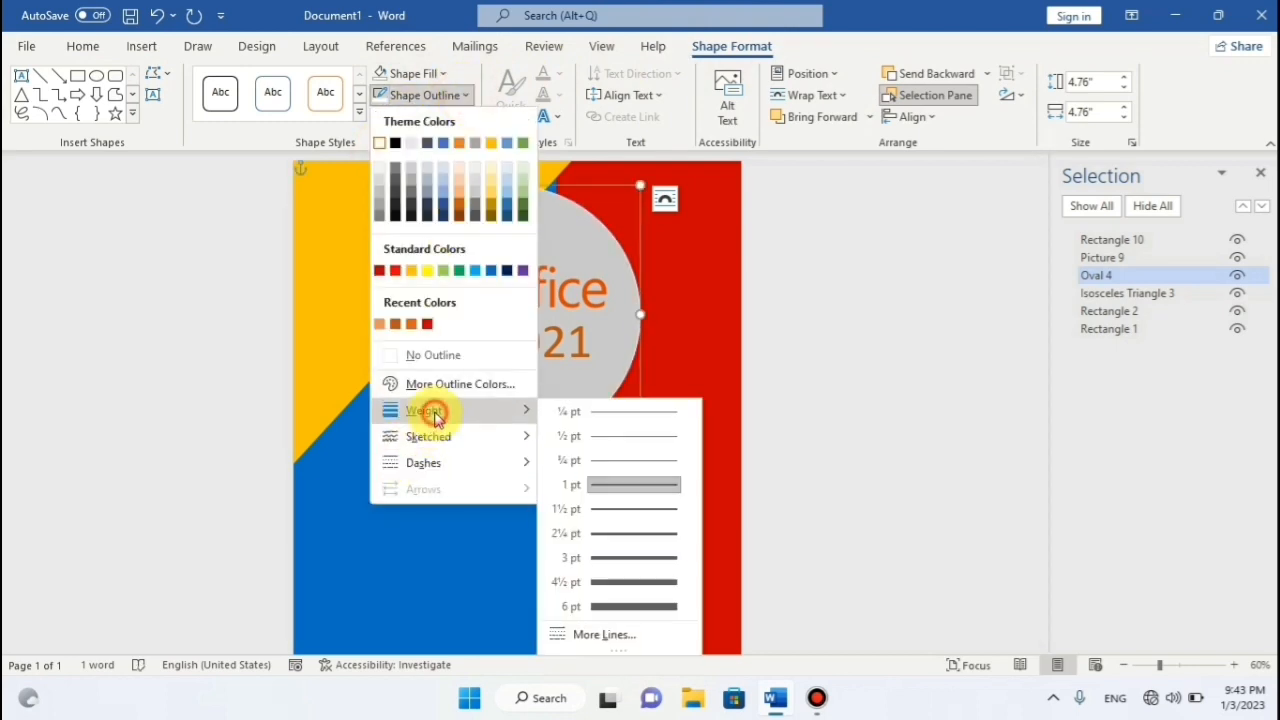
{"action": "left_click", "coordinate": [630, 605]}
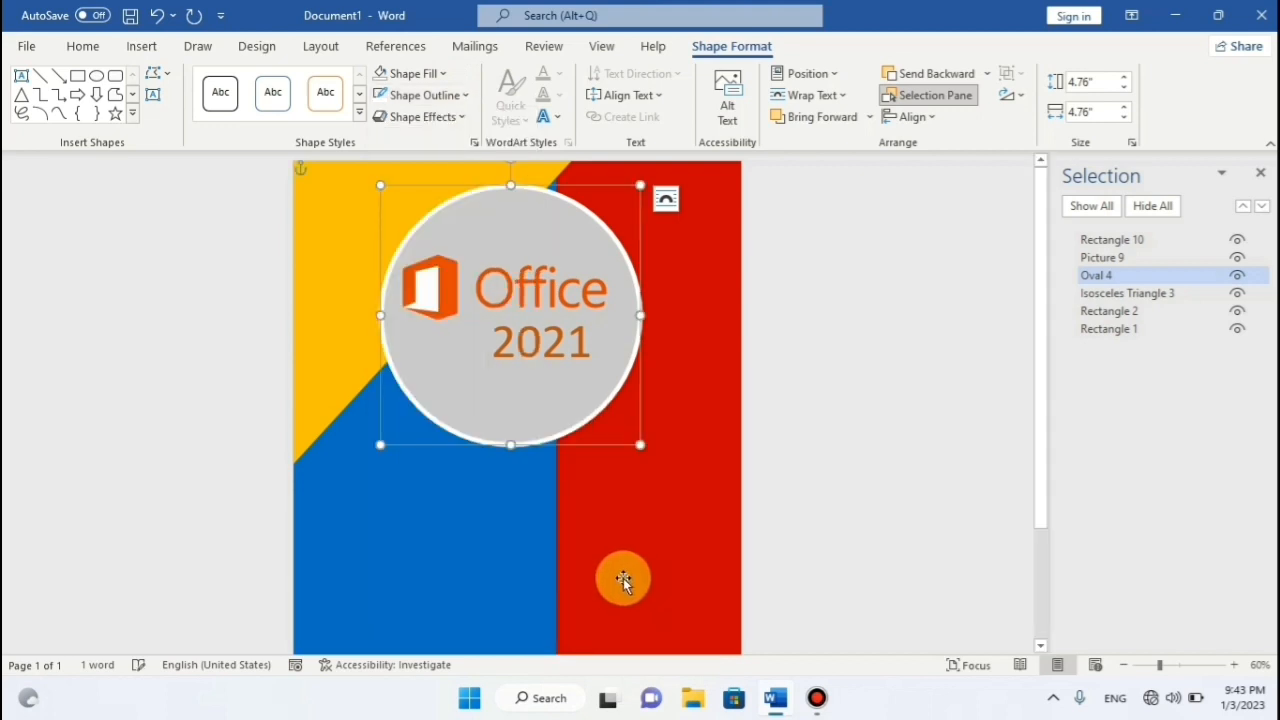
Raise the circle's outline width to about 7 pt in the line settings.
{"action": "left_click", "coordinate": [462, 97]}
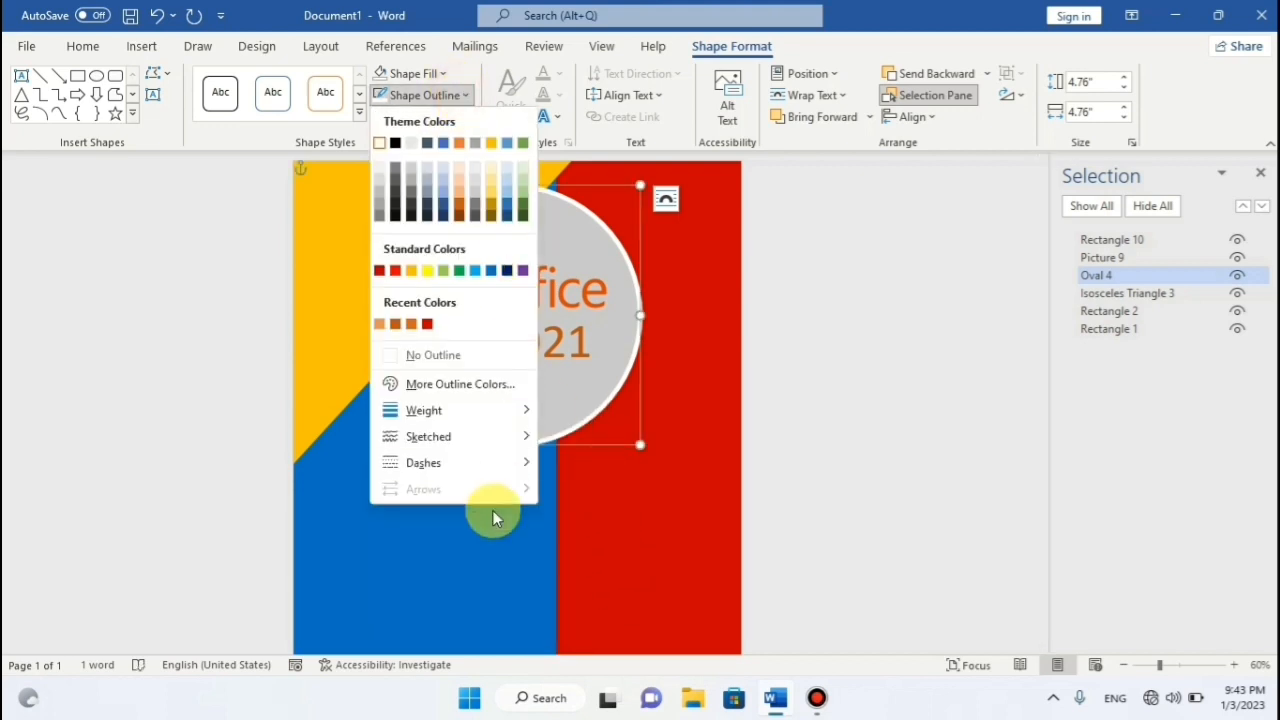
{"action": "mouse_move", "coordinate": [440, 410]}
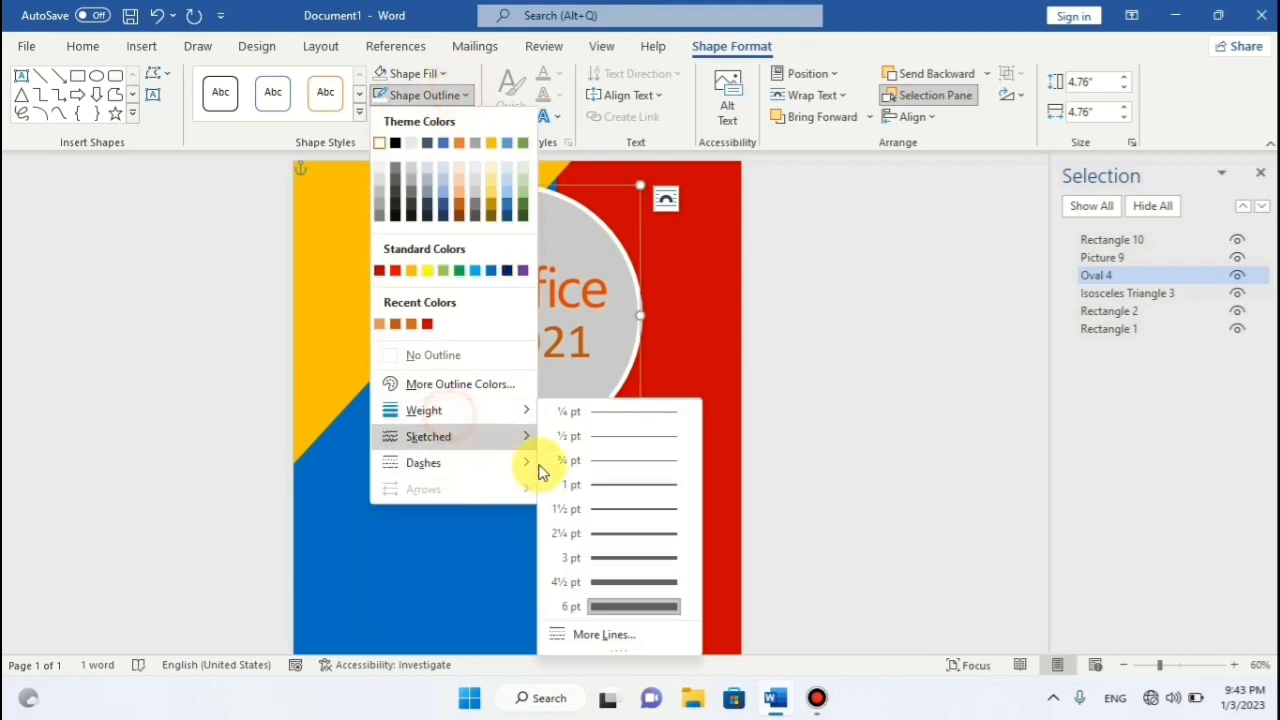
{"action": "left_click", "coordinate": [619, 635]}
{"action": "scroll", "coordinate": [1100, 450], "scroll_direction": "down", "scroll_amount": 1}
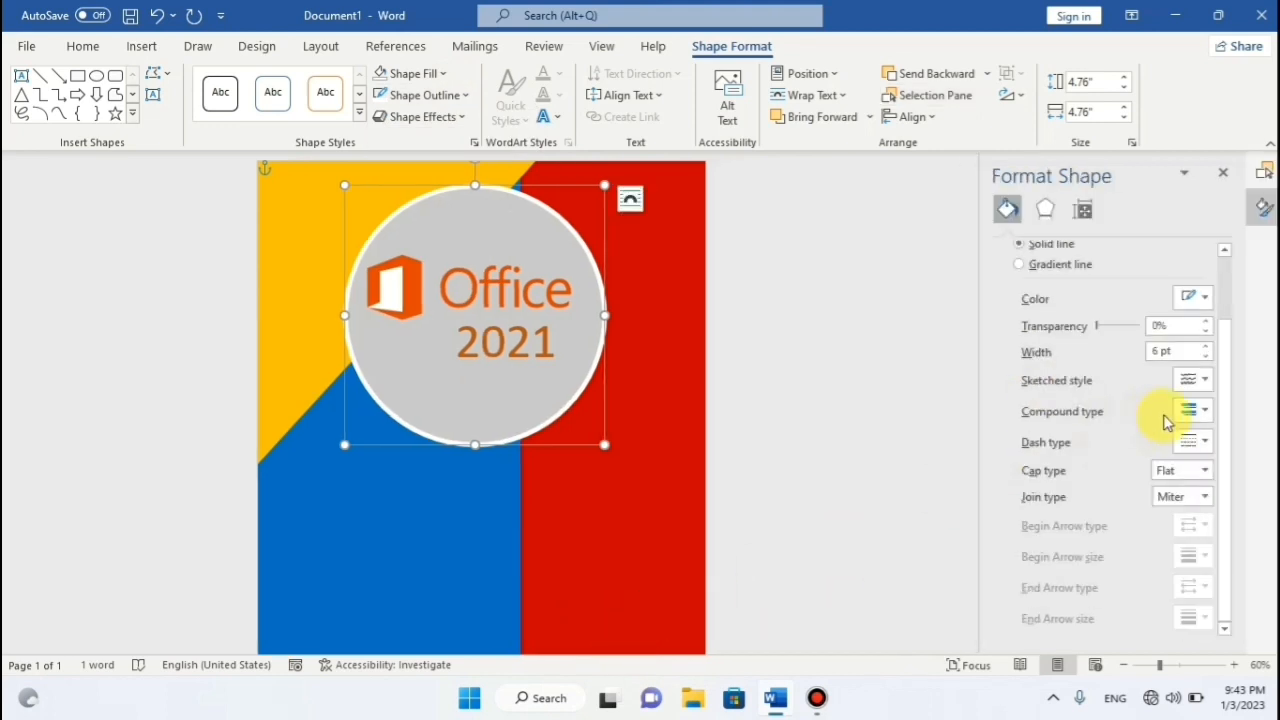
{"action": "left_click", "coordinate": [1206, 349]}
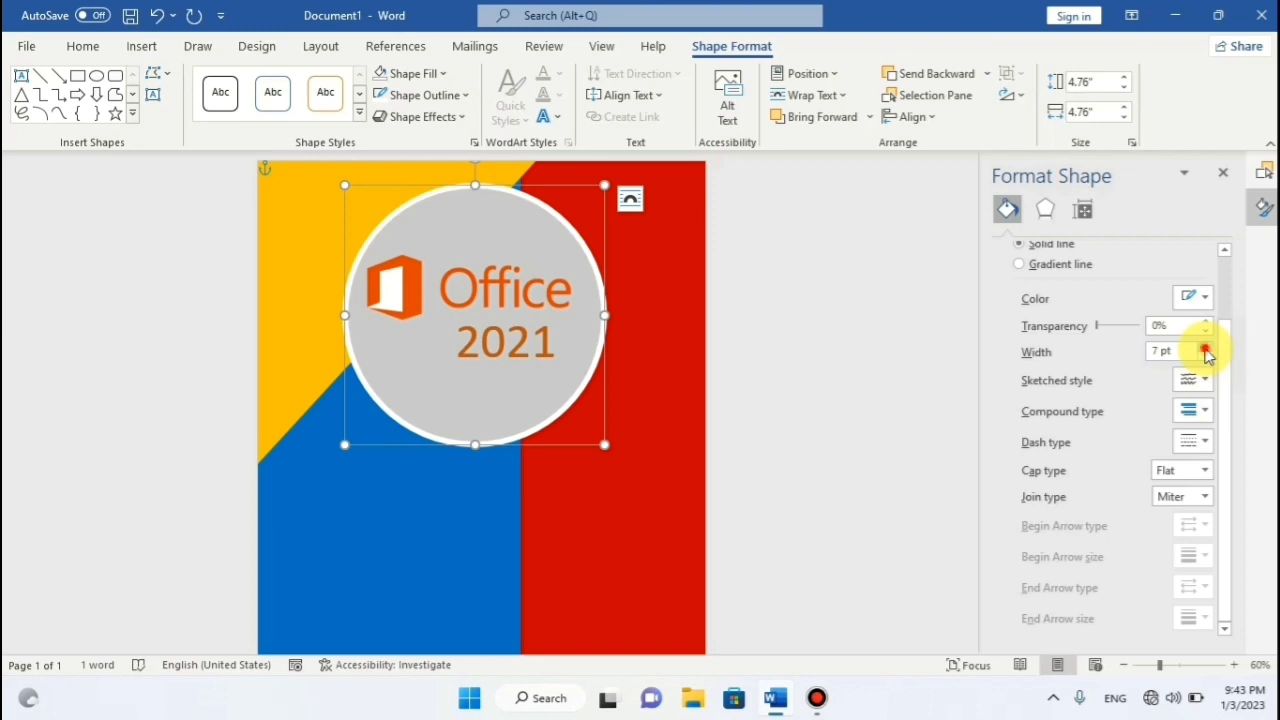
{"action": "left_click", "coordinate": [756, 298]}
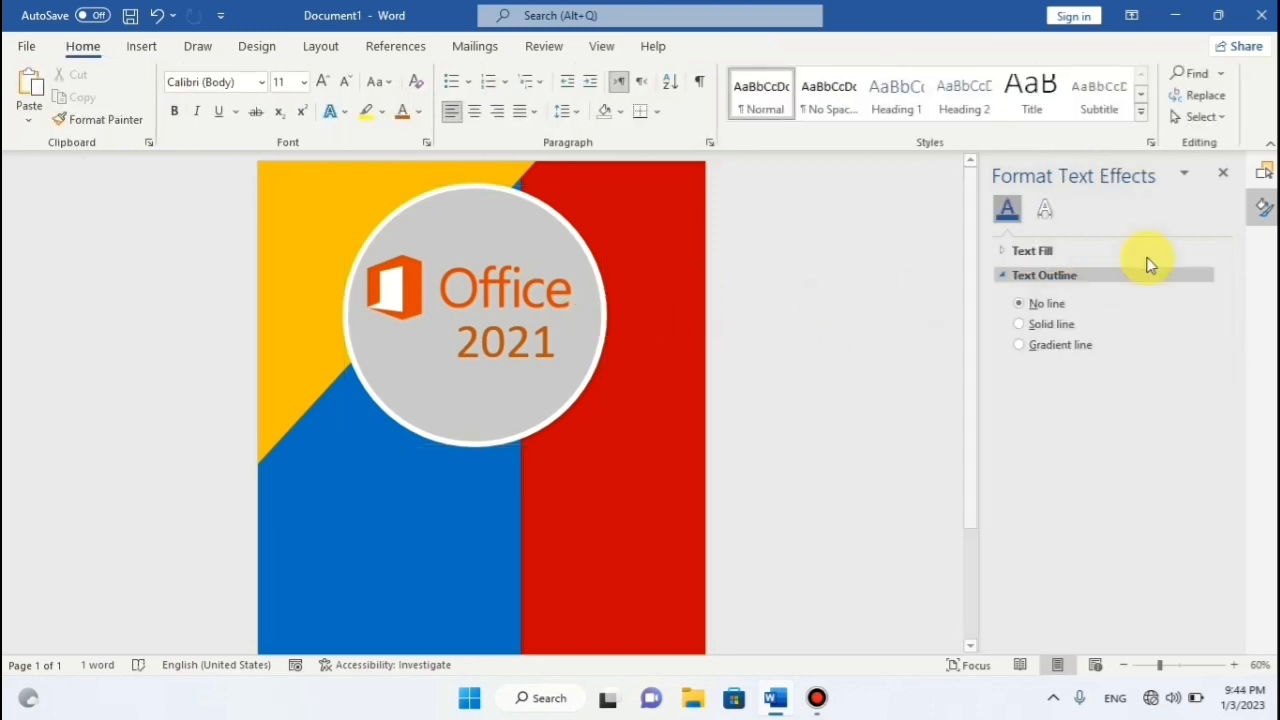
{"action": "left_click", "coordinate": [1224, 179]}
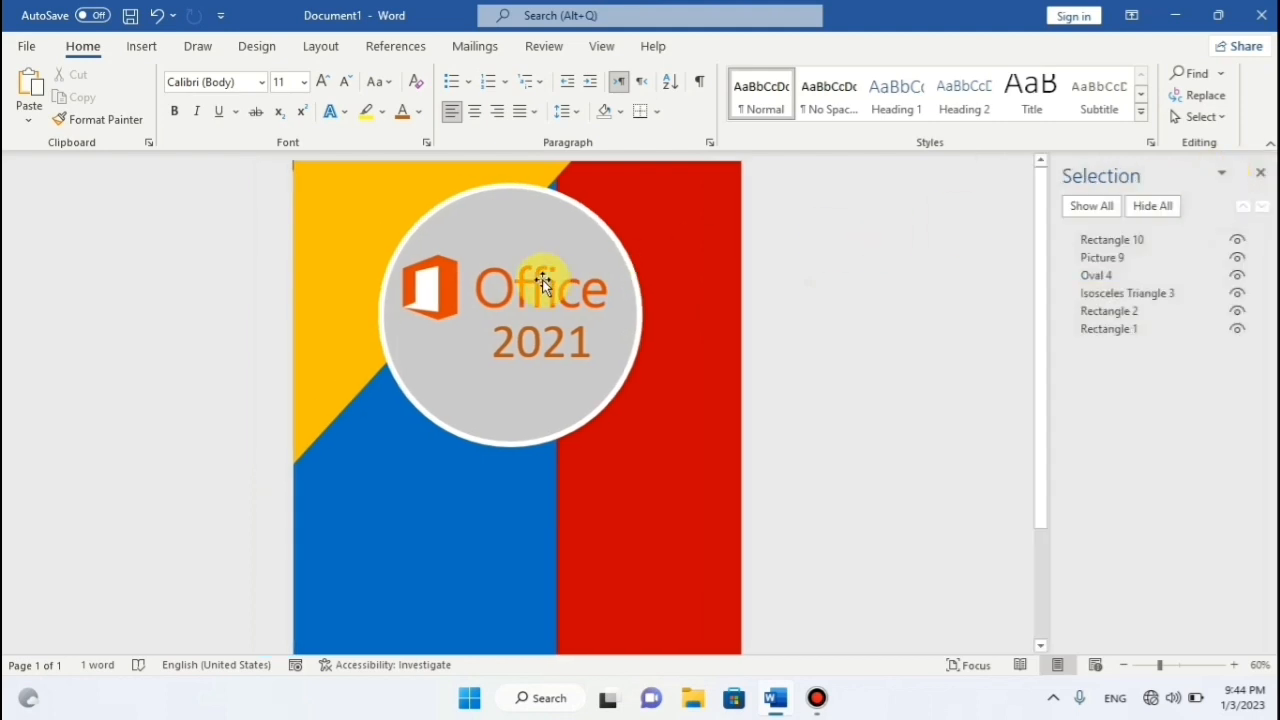
Draw a small oval near the top right, sized to about 1.71" x 1.78".
{"action": "left_click", "coordinate": [141, 47]}
{"action": "left_click", "coordinate": [281, 80]}
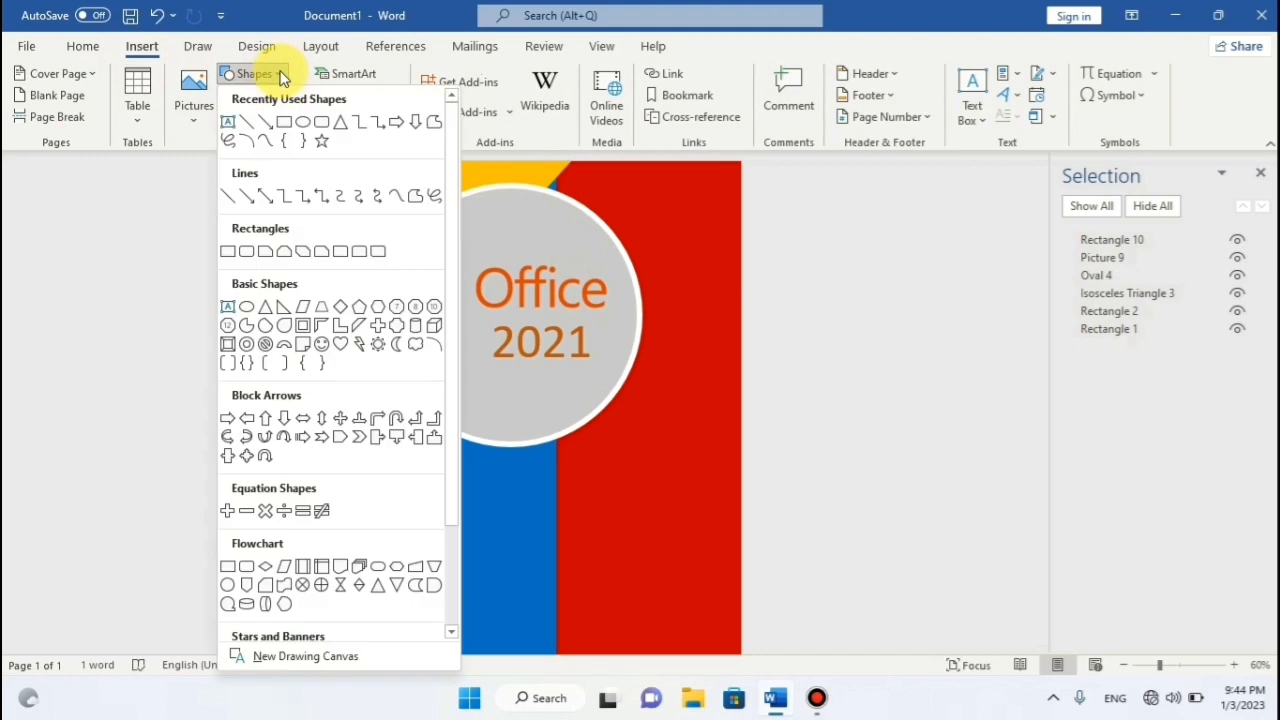
{"action": "left_click", "coordinate": [300, 121]}
{"action": "left_click_drag", "start_coordinate": [587, 203], "coordinate": [690, 289]}
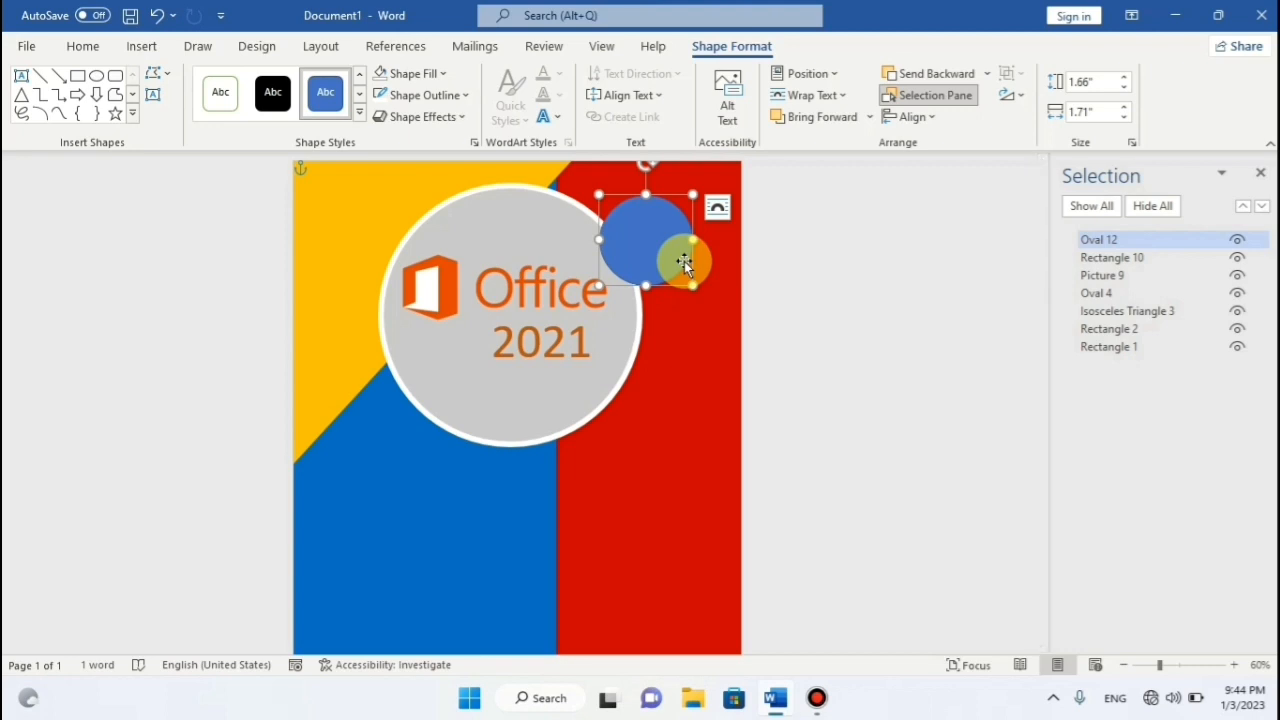
{"action": "left_click_drag", "start_coordinate": [692, 286], "coordinate": [701, 289]}
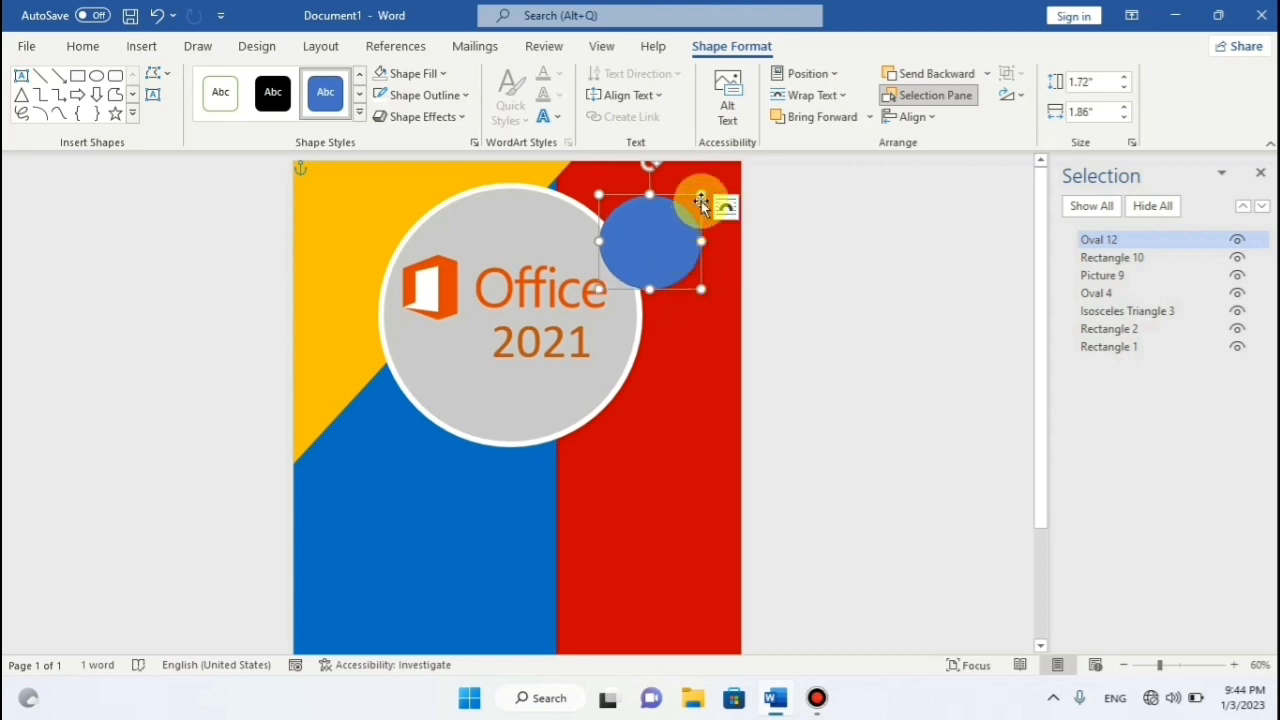
{"action": "left_click_drag", "start_coordinate": [699, 193], "coordinate": [694, 189]}
{"action": "left_click_drag", "start_coordinate": [663, 234], "coordinate": [663, 232]}
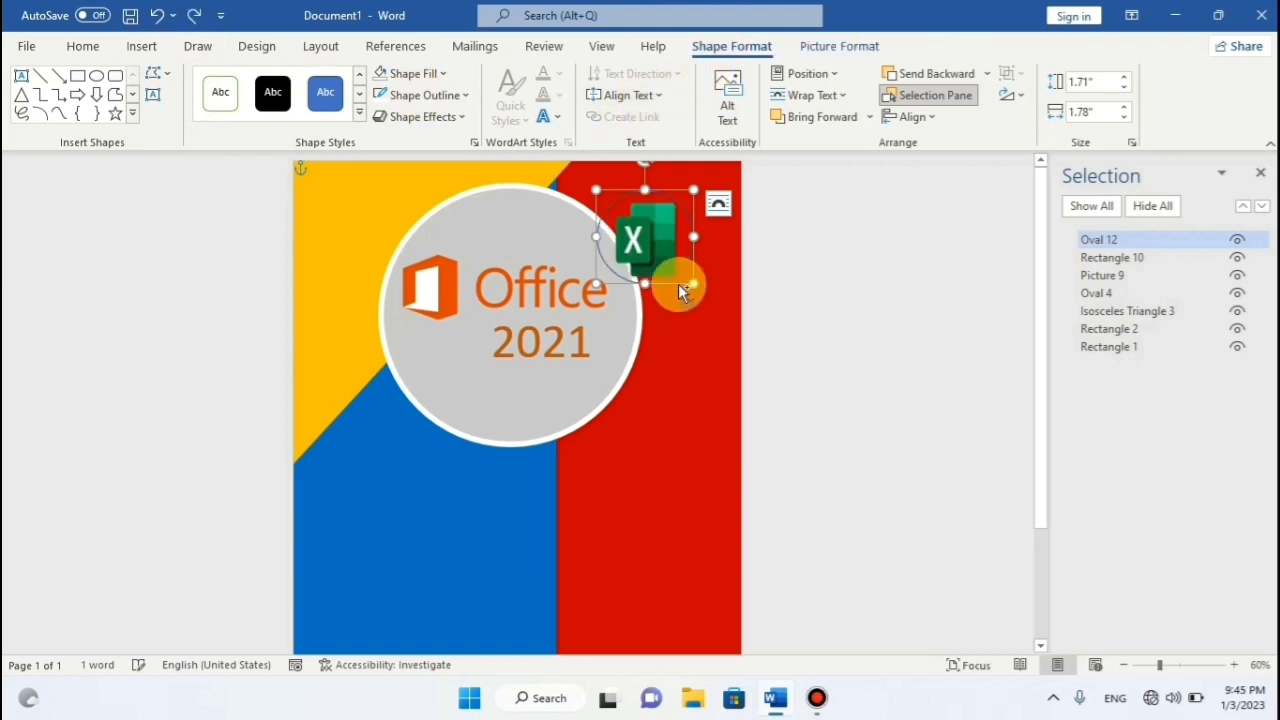
Fill the small circle with Gray, Accent 3, Lighter 40%.
{"action": "left_click", "coordinate": [446, 77]}
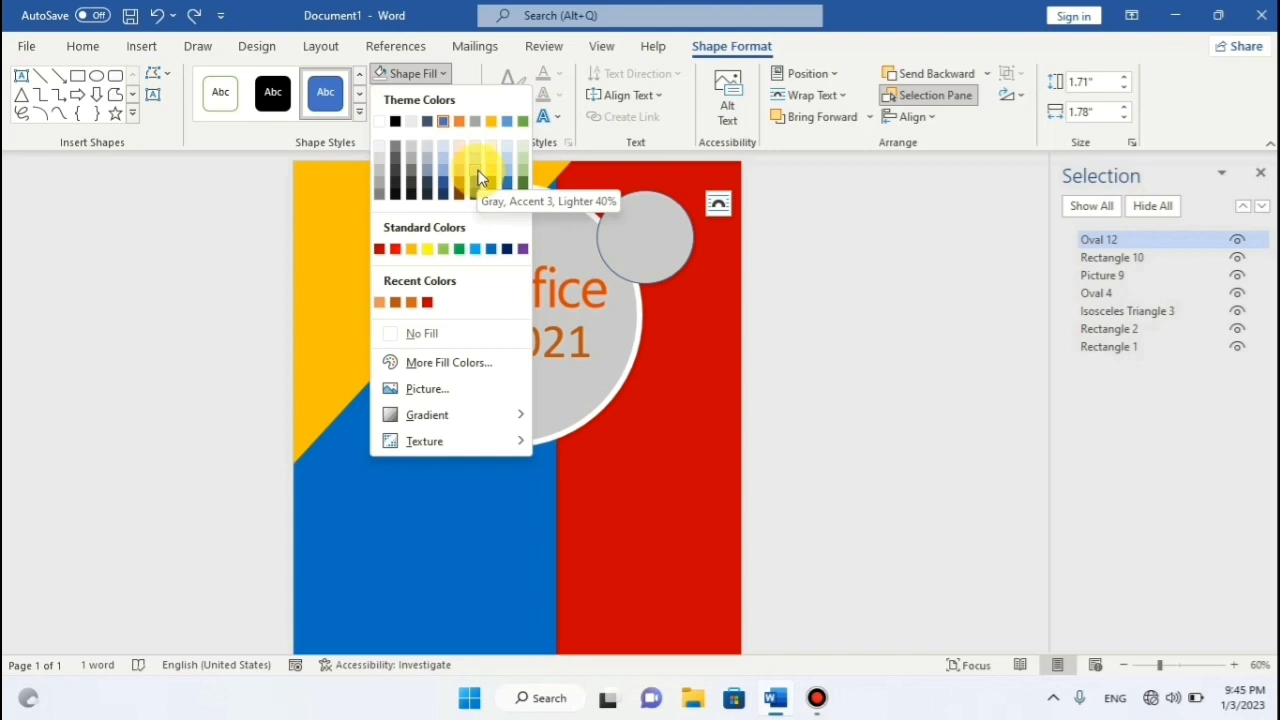
{"action": "left_click", "coordinate": [478, 172]}
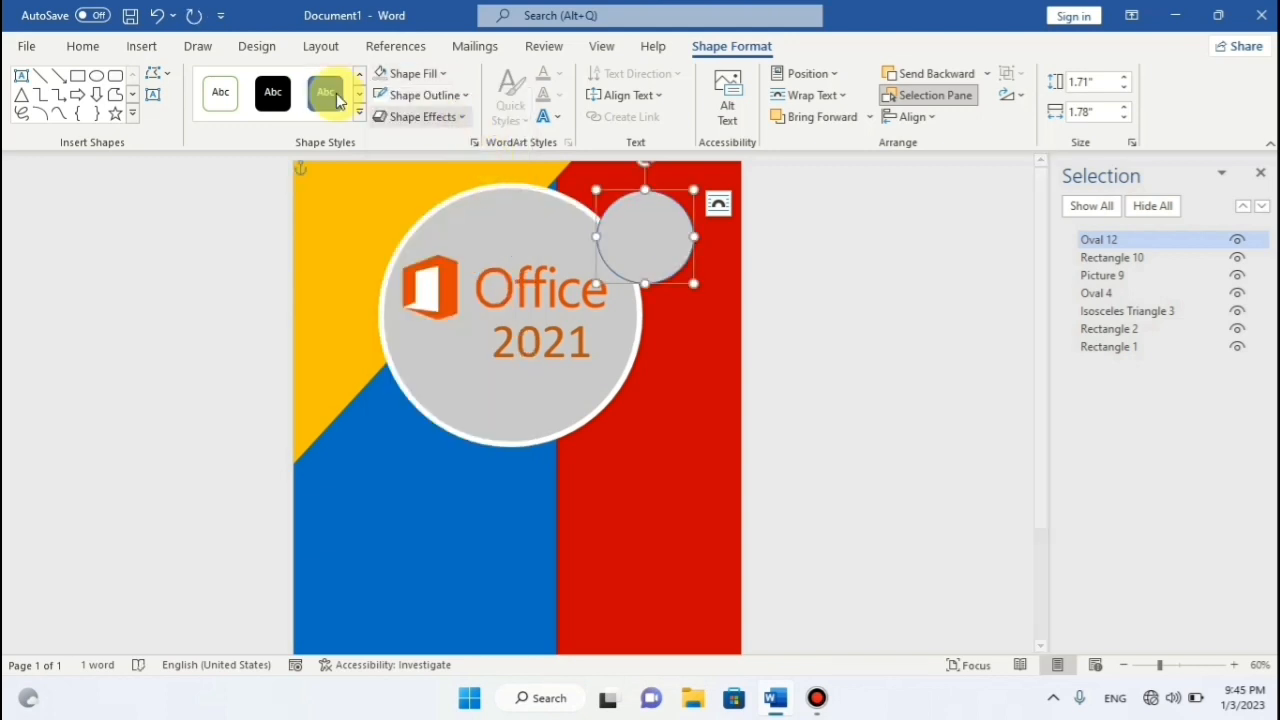
{"action": "left_click", "coordinate": [141, 46]}
Insert the Excel logo picture from this device and set Square text wrapping.
{"action": "left_click", "coordinate": [208, 120]}
{"action": "left_click", "coordinate": [229, 175]}
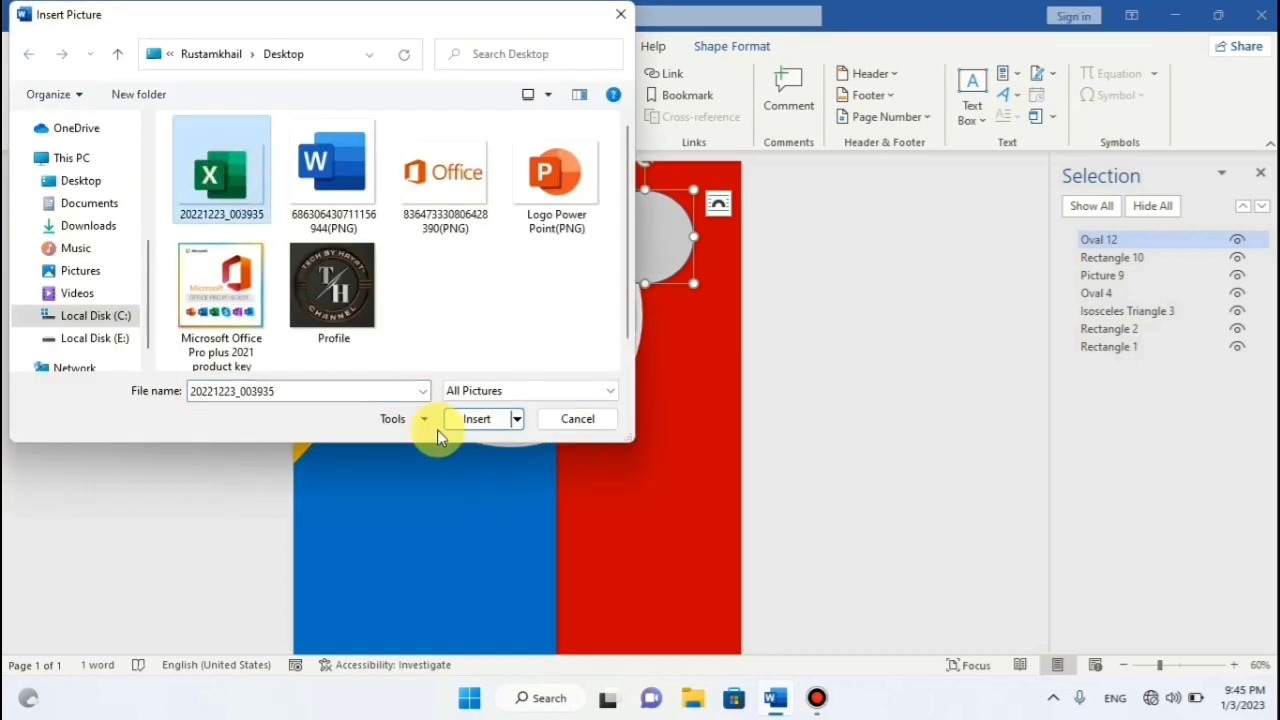
{"action": "left_click", "coordinate": [470, 418]}
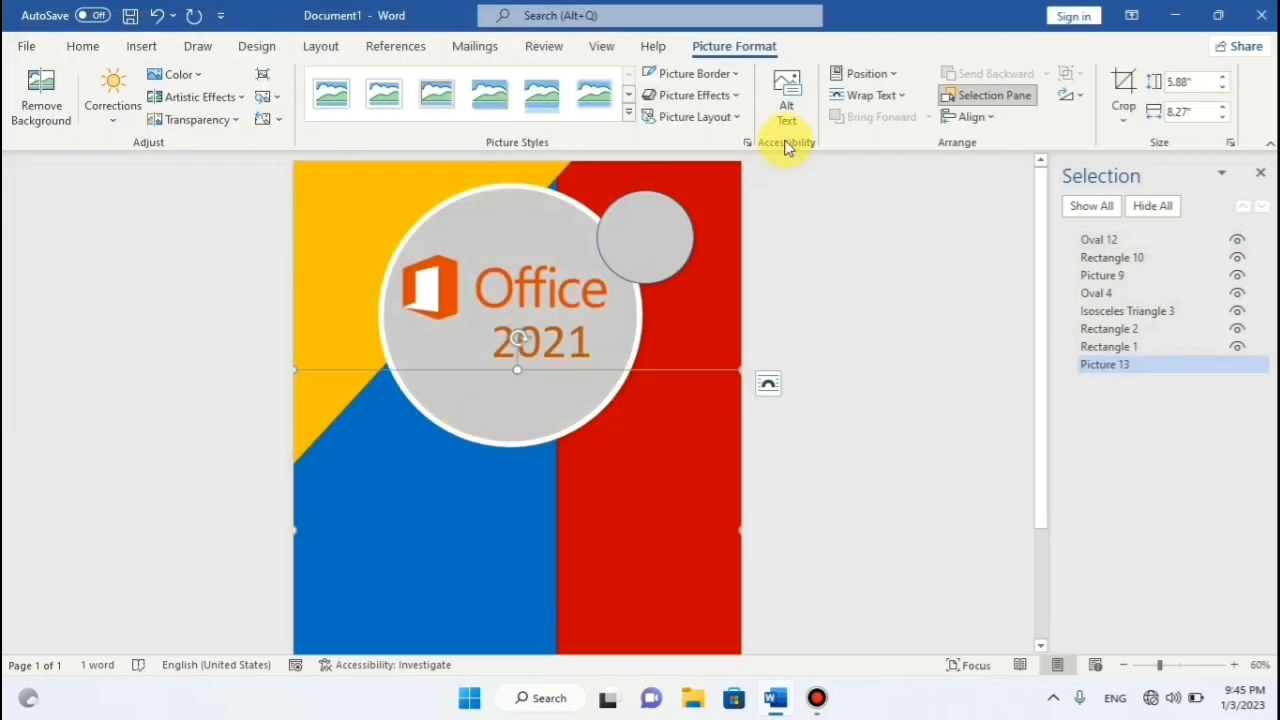
{"action": "left_click", "coordinate": [1168, 364]}
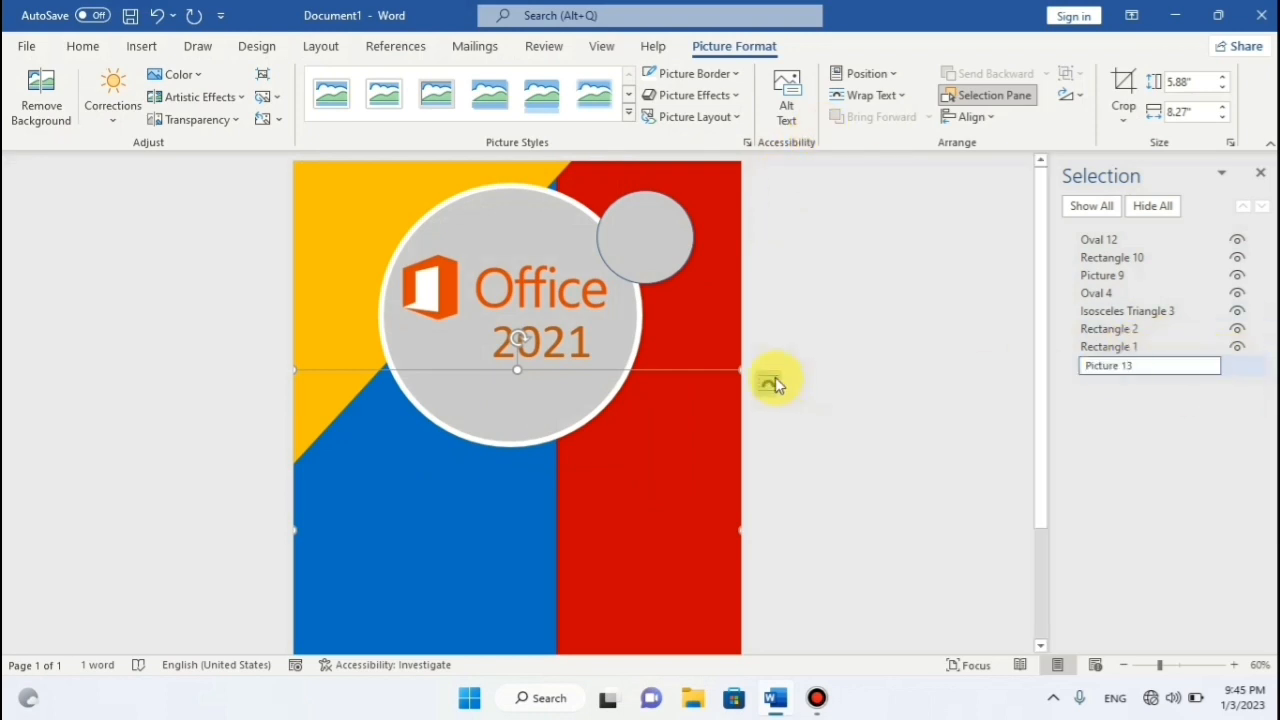
{"action": "left_click", "coordinate": [661, 375]}
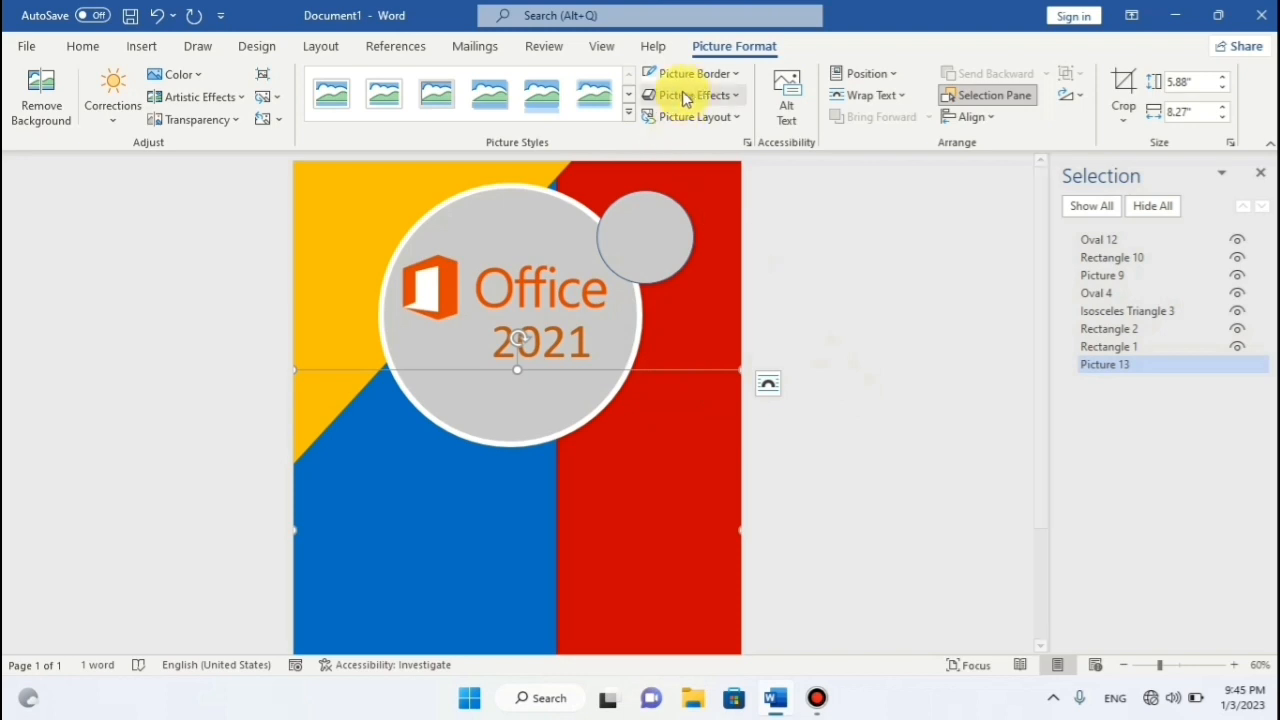
{"action": "left_click", "coordinate": [872, 95]}
{"action": "left_click", "coordinate": [893, 150]}
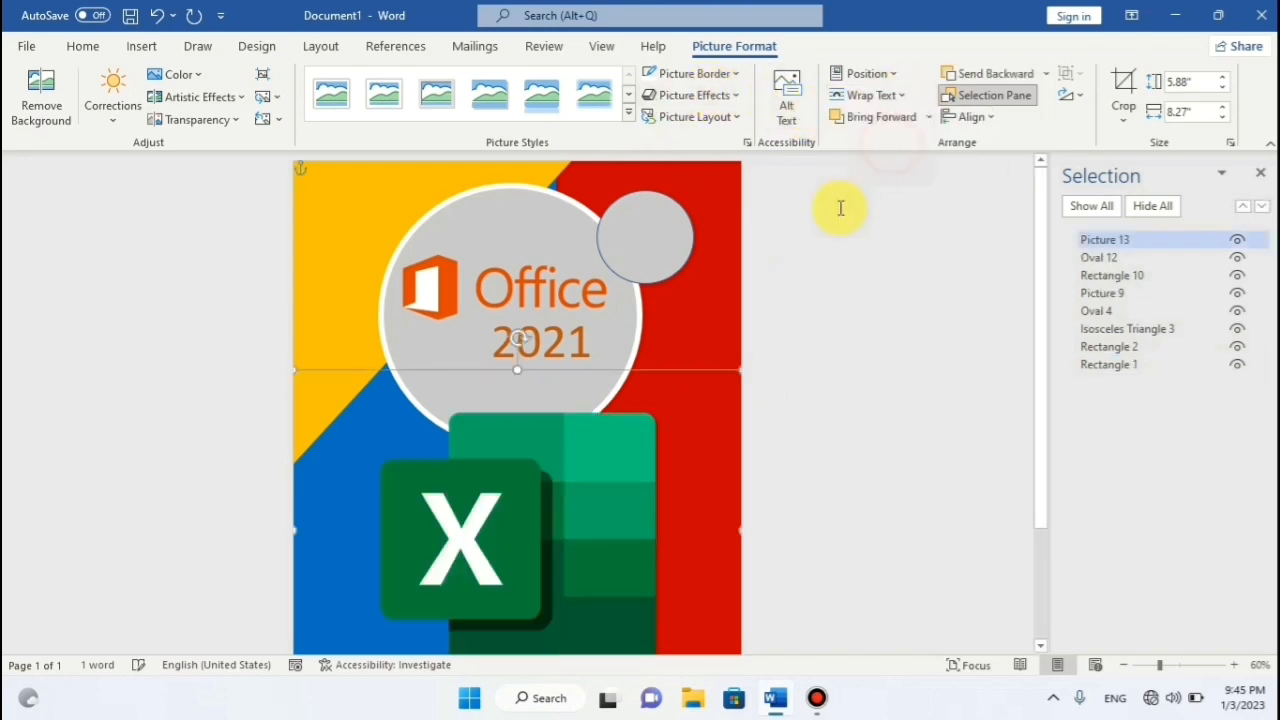
Shrink the Excel logo to 1.43" x 2.02" and place it on the small gray circle.
{"action": "left_click_drag", "start_coordinate": [689, 397], "coordinate": [621, 278]}
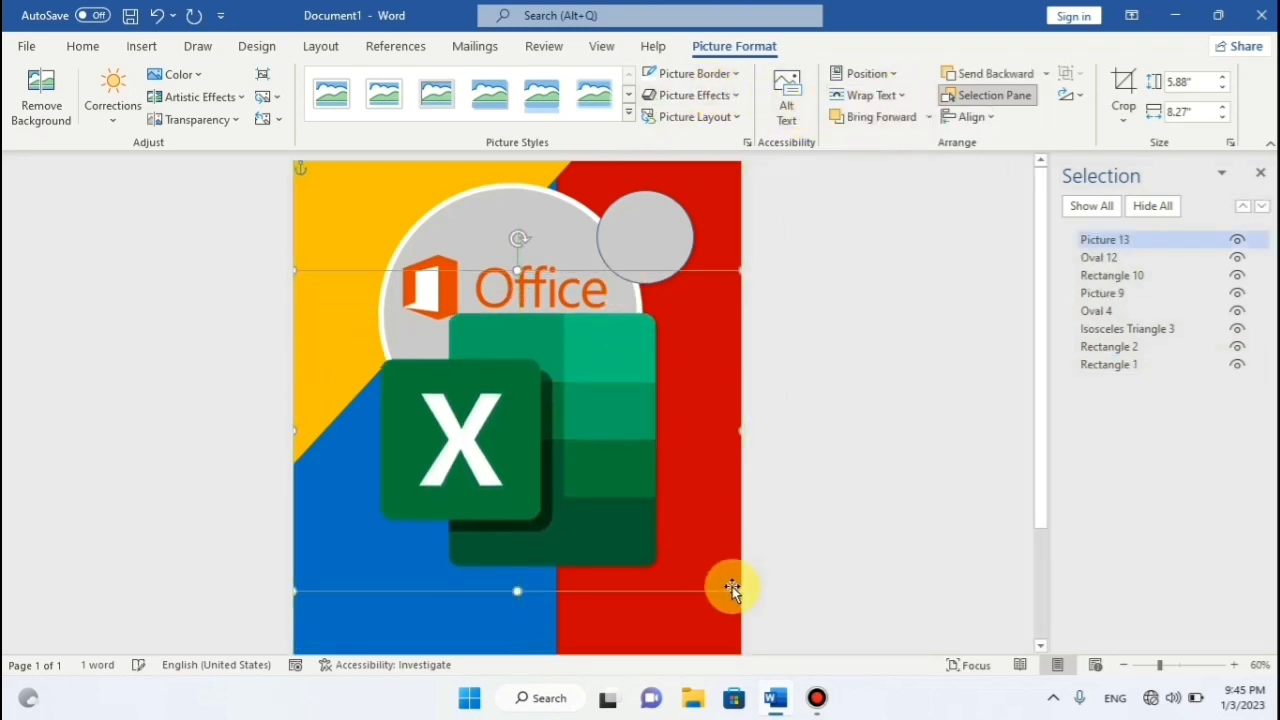
{"action": "left_click_drag", "start_coordinate": [741, 591], "coordinate": [443, 429]}
{"action": "left_click_drag", "start_coordinate": [417, 380], "coordinate": [660, 305]}
{"action": "left_click_drag", "start_coordinate": [714, 368], "coordinate": [573, 310]}
{"action": "left_click_drag", "start_coordinate": [583, 261], "coordinate": [648, 240]}
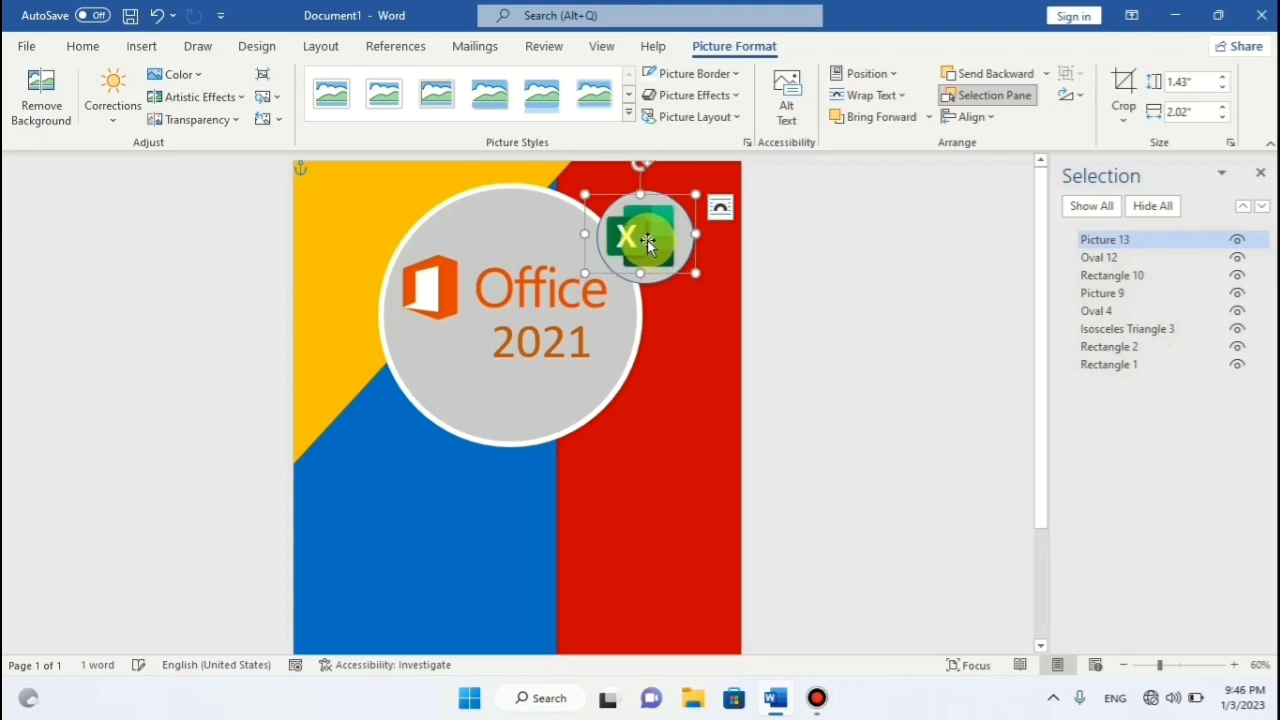
Select the small circle behind the Excel logo and adjust the logo's position on it.
{"action": "left_click", "coordinate": [757, 297]}
{"action": "left_click", "coordinate": [692, 247]}
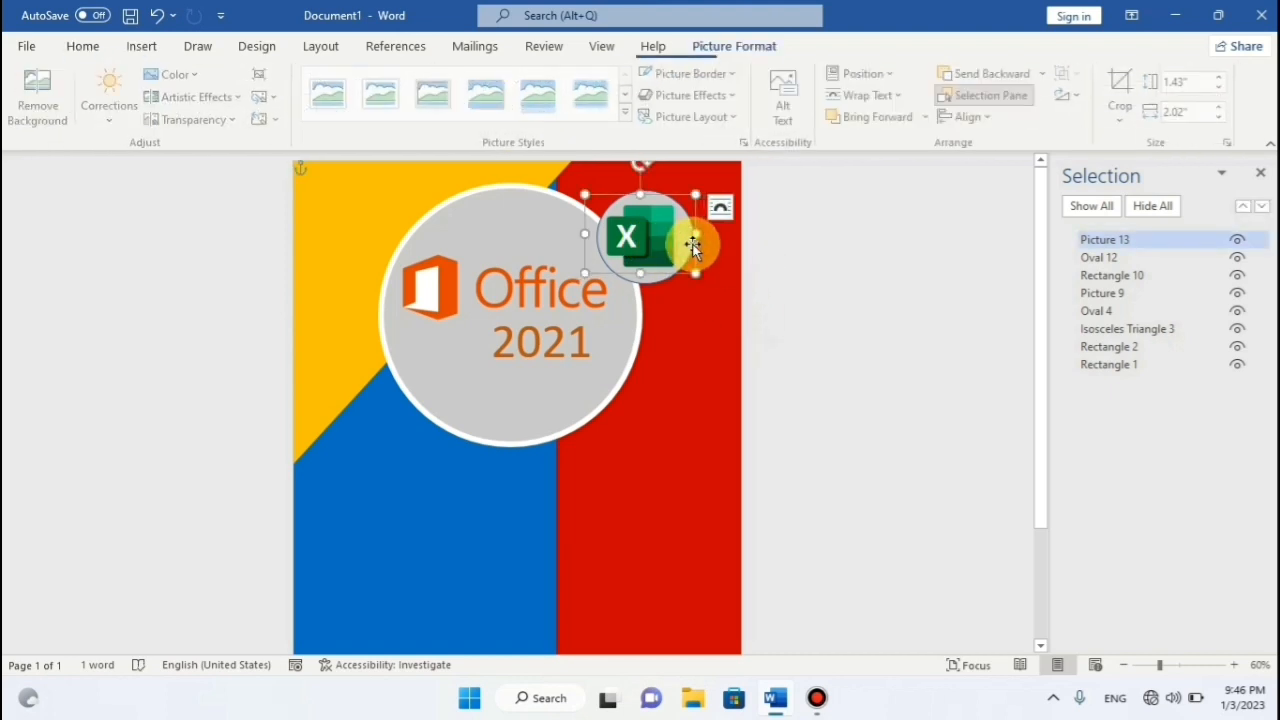
{"action": "left_click", "coordinate": [807, 276]}
{"action": "left_click", "coordinate": [656, 284]}
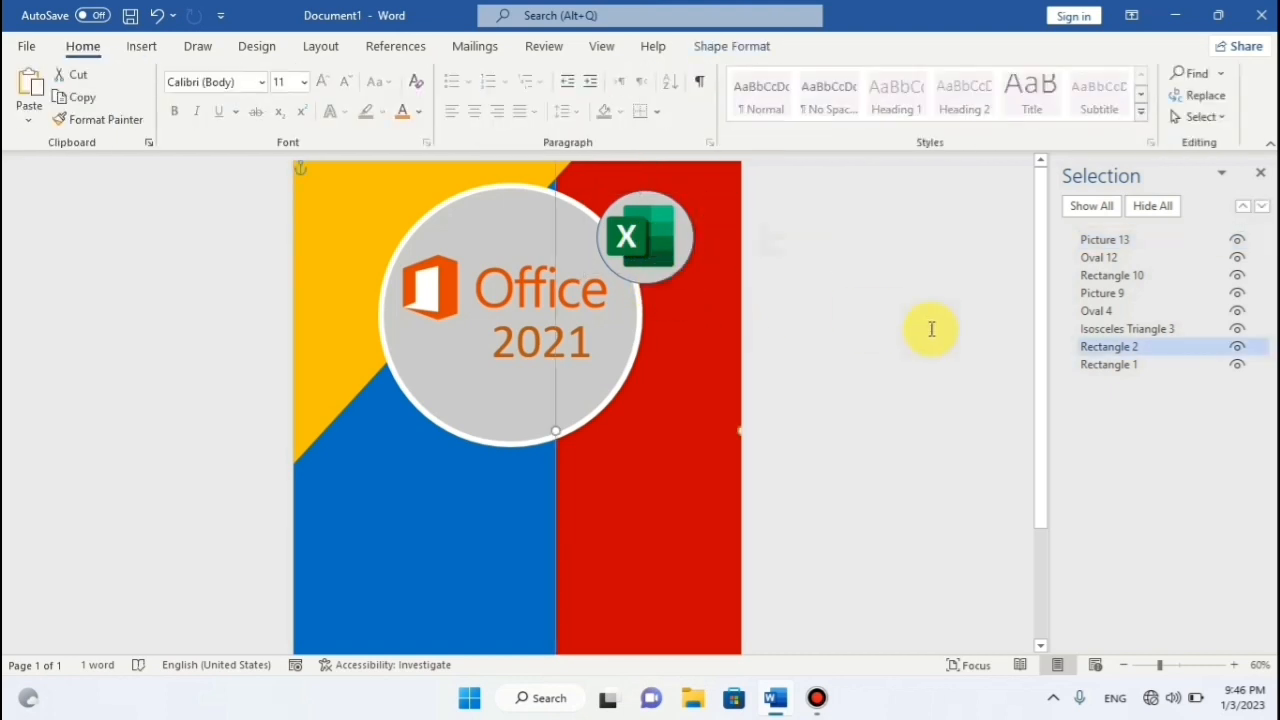
{"action": "left_click", "coordinate": [1100, 312]}
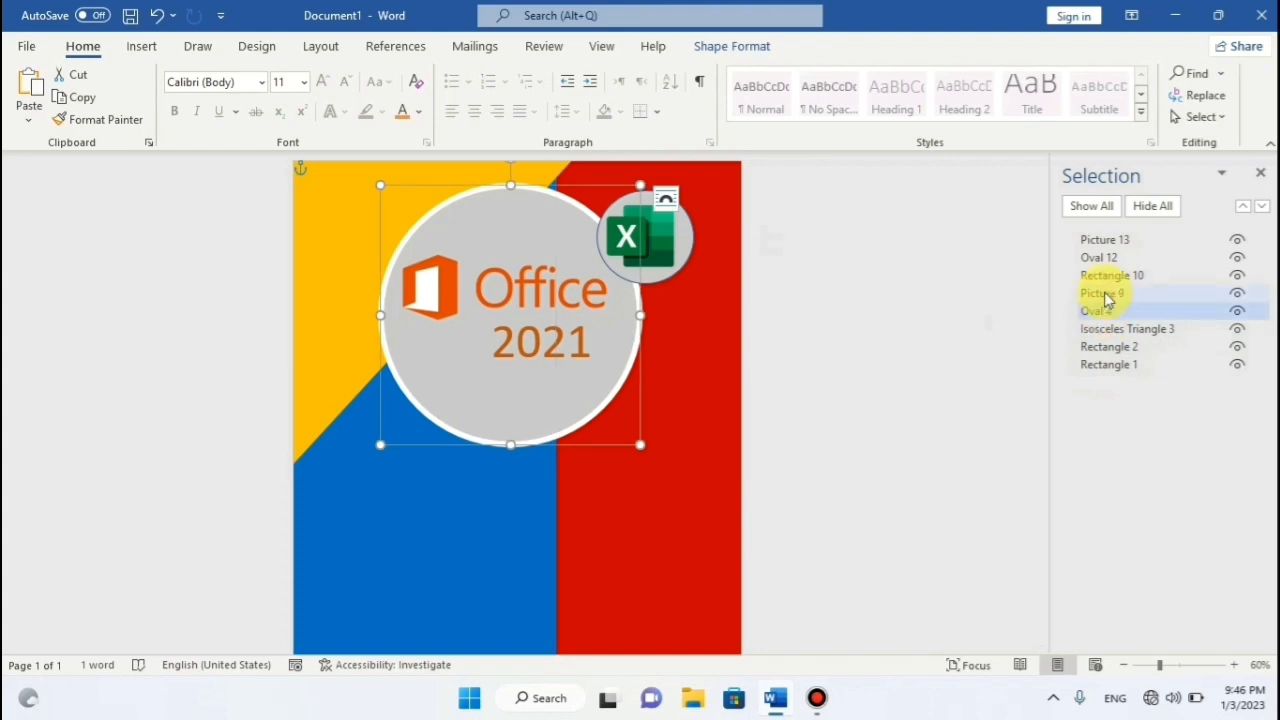
{"action": "left_click", "coordinate": [1106, 258]}
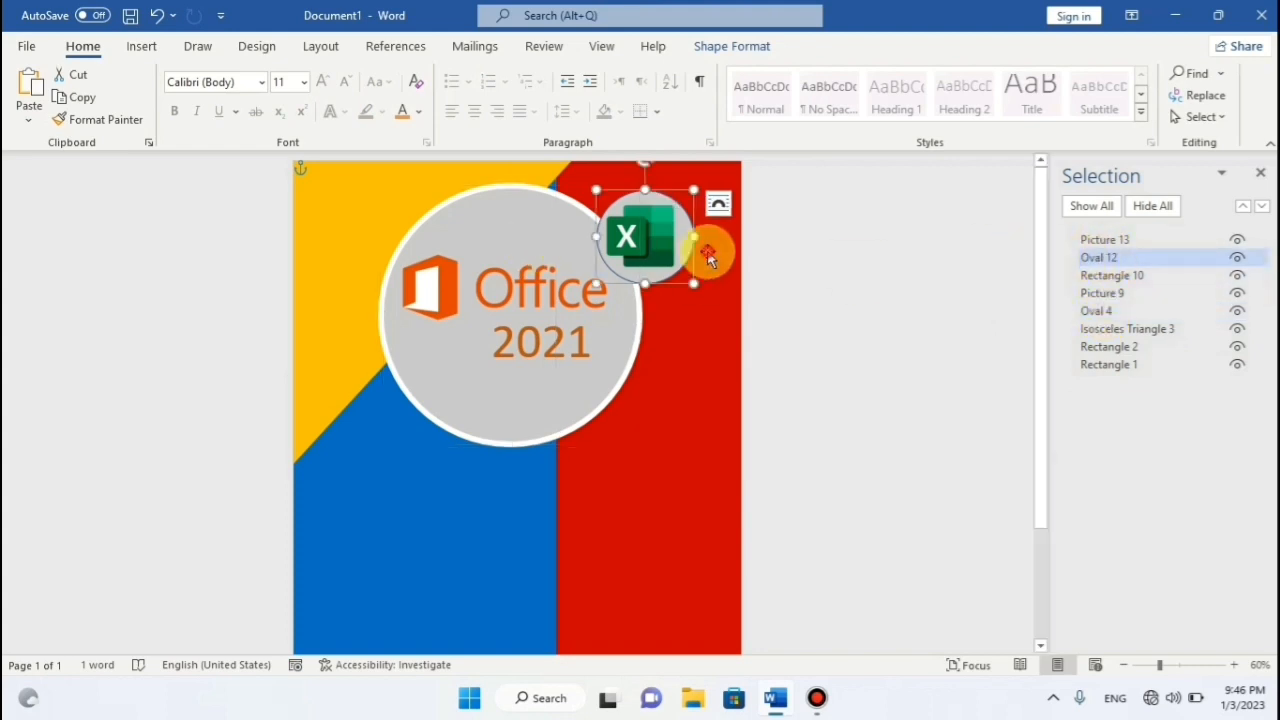
{"action": "right_click", "coordinate": [711, 252]}
{"action": "left_click", "coordinate": [737, 256]}
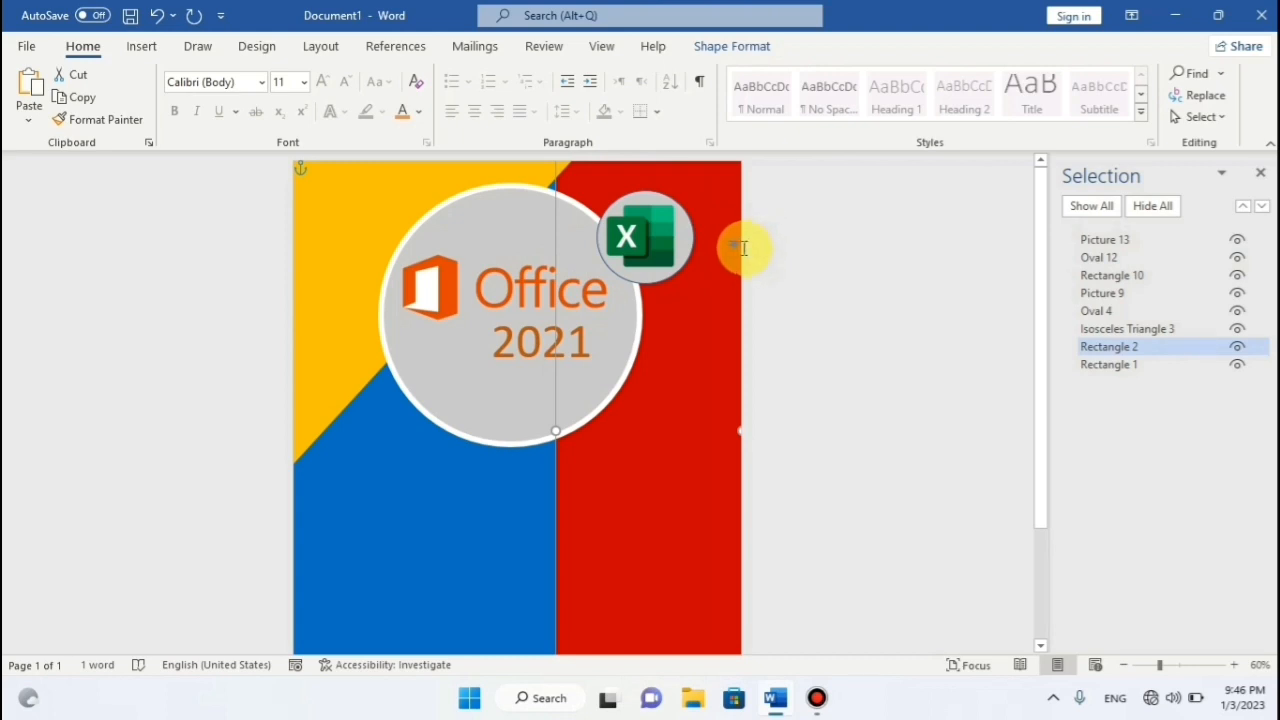
{"action": "key", "text": "ctrl+z"}
{"action": "left_click_drag", "start_coordinate": [669, 241], "coordinate": [678, 242]}
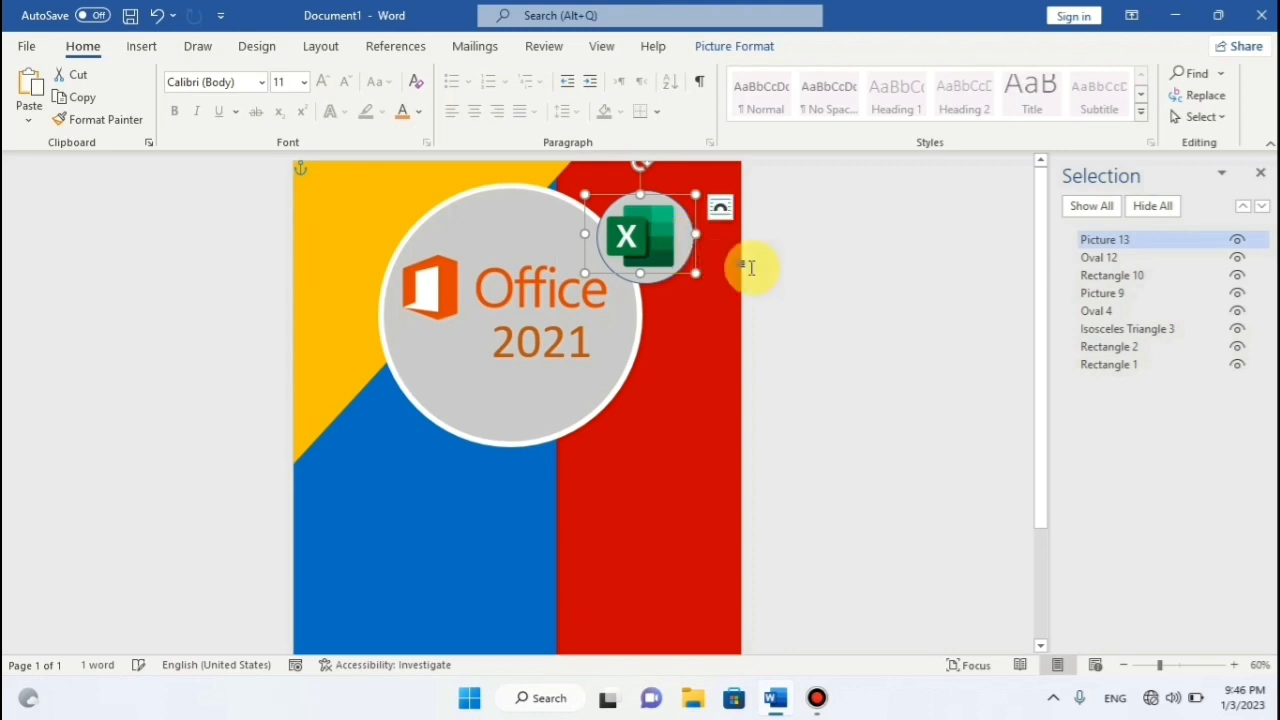
Copy the grey circle and place the pasted copy below the Excel circle.
{"action": "left_click", "coordinate": [1097, 258]}
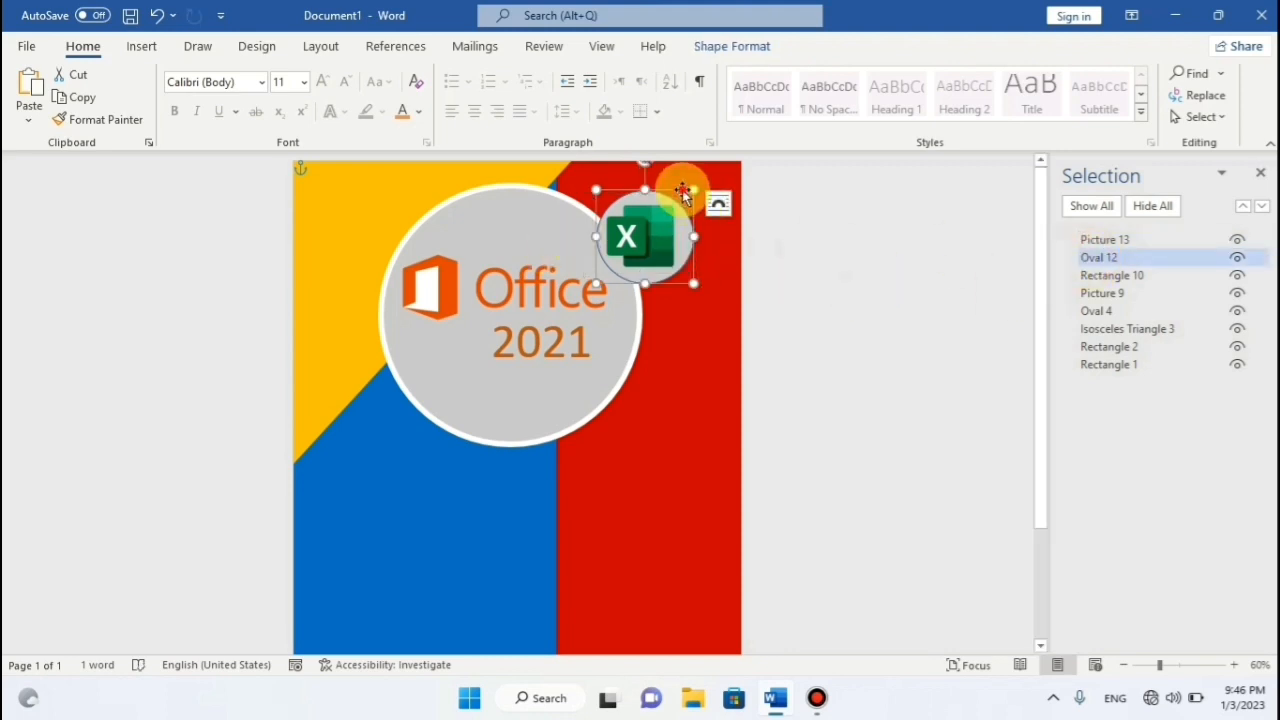
{"action": "right_click", "coordinate": [682, 191]}
{"action": "left_click", "coordinate": [718, 230]}
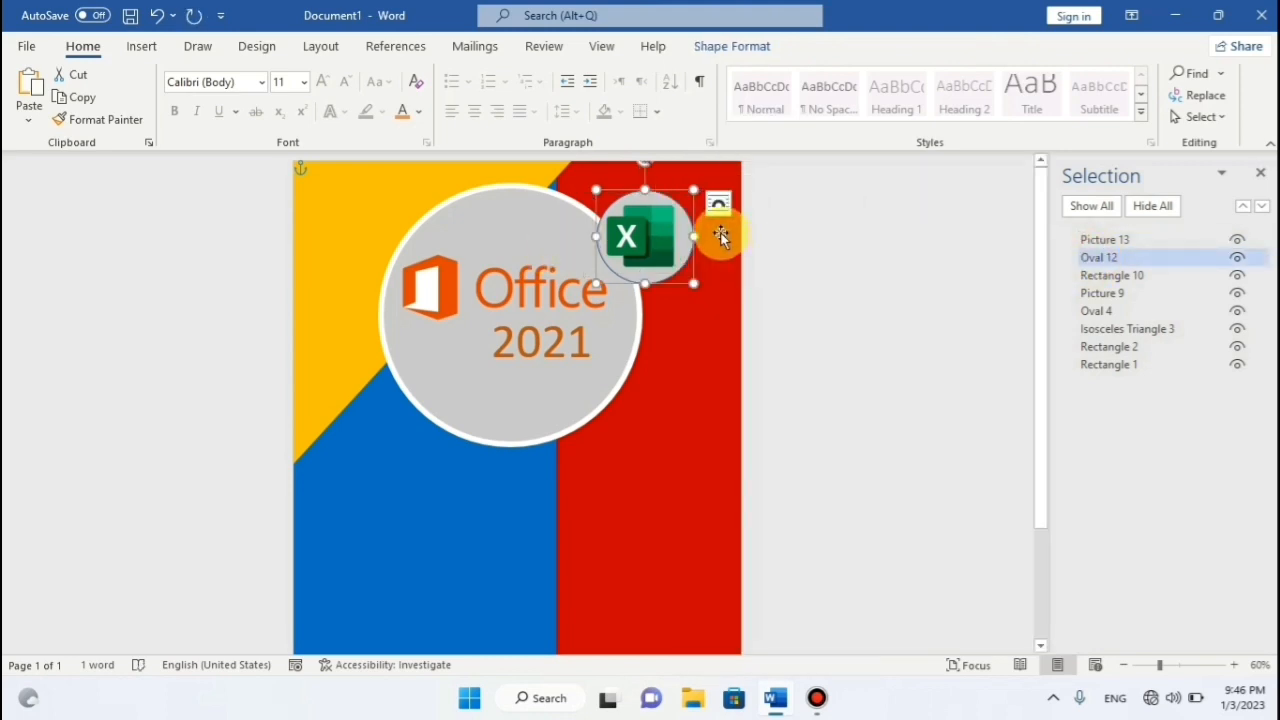
{"action": "right_click", "coordinate": [675, 191]}
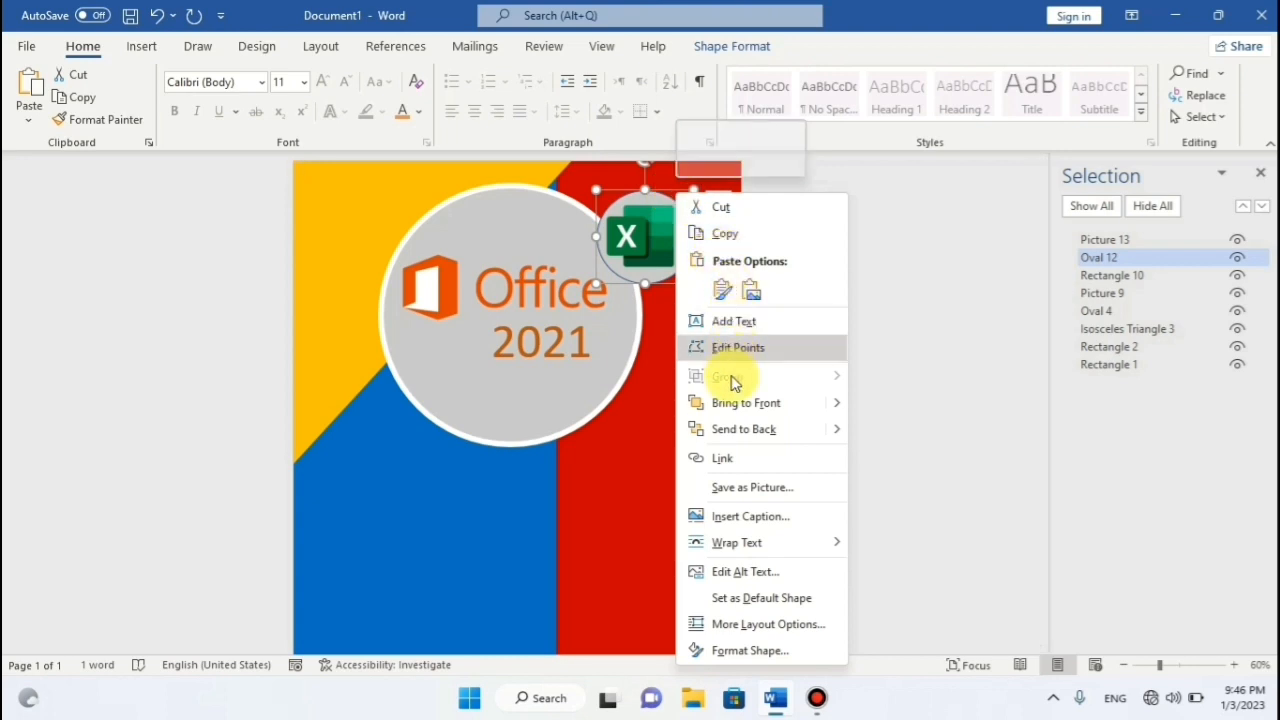
{"action": "left_click", "coordinate": [720, 289]}
{"action": "left_click_drag", "start_coordinate": [677, 251], "coordinate": [654, 417]}
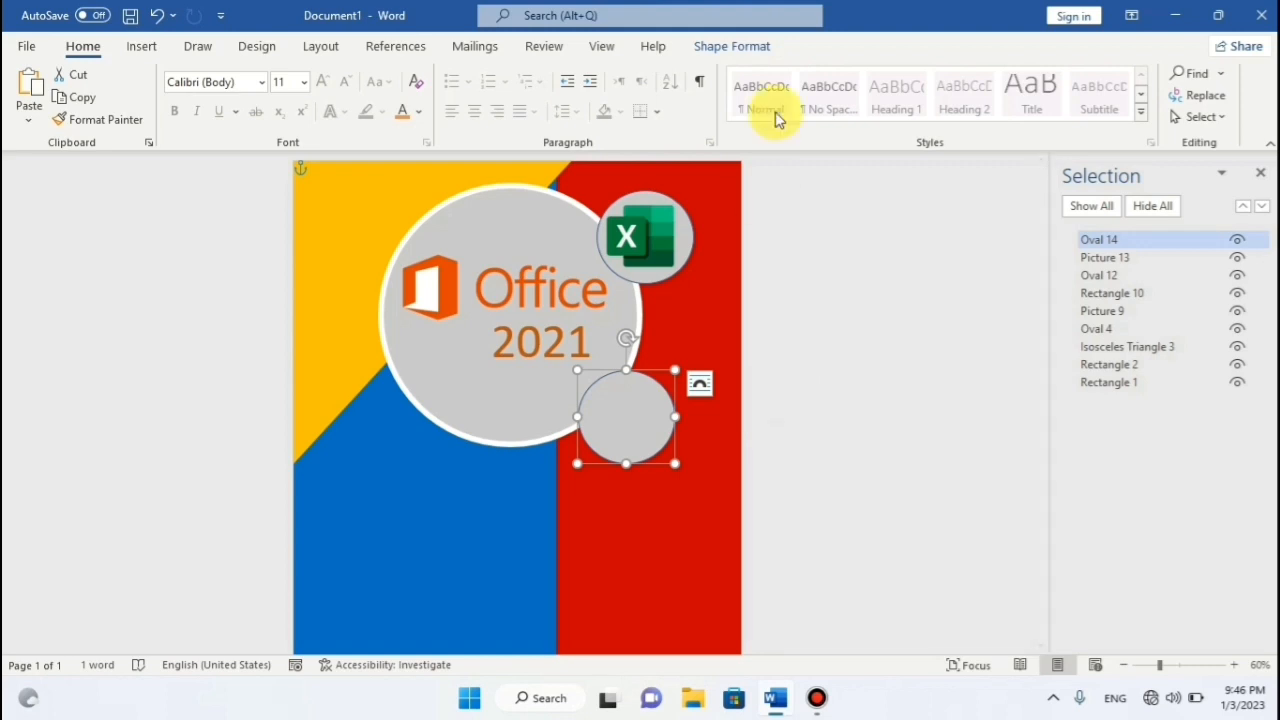
Paste another grey circle copy and position it over the lower circle, undoing the last nudge.
{"action": "right_click", "coordinate": [649, 372]}
{"action": "left_click", "coordinate": [697, 294]}
{"action": "left_click_drag", "start_coordinate": [654, 412], "coordinate": [687, 335]}
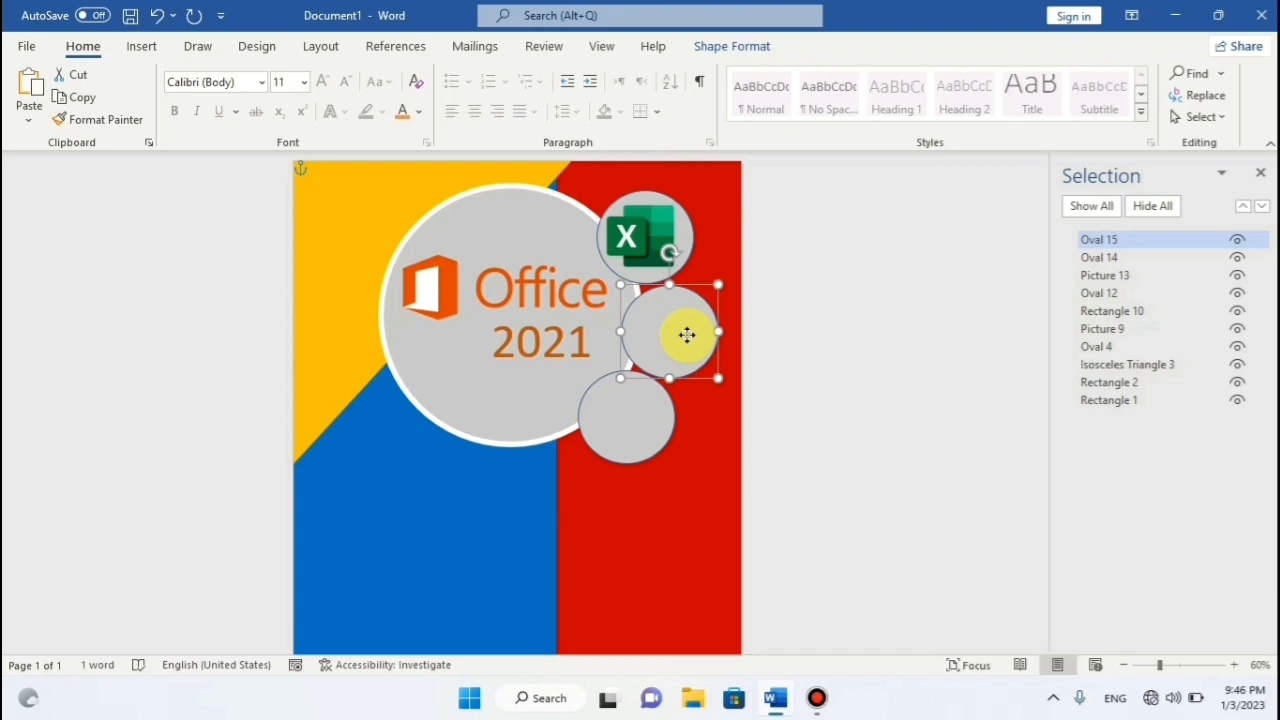
{"action": "left_click_drag", "start_coordinate": [687, 335], "coordinate": [677, 328]}
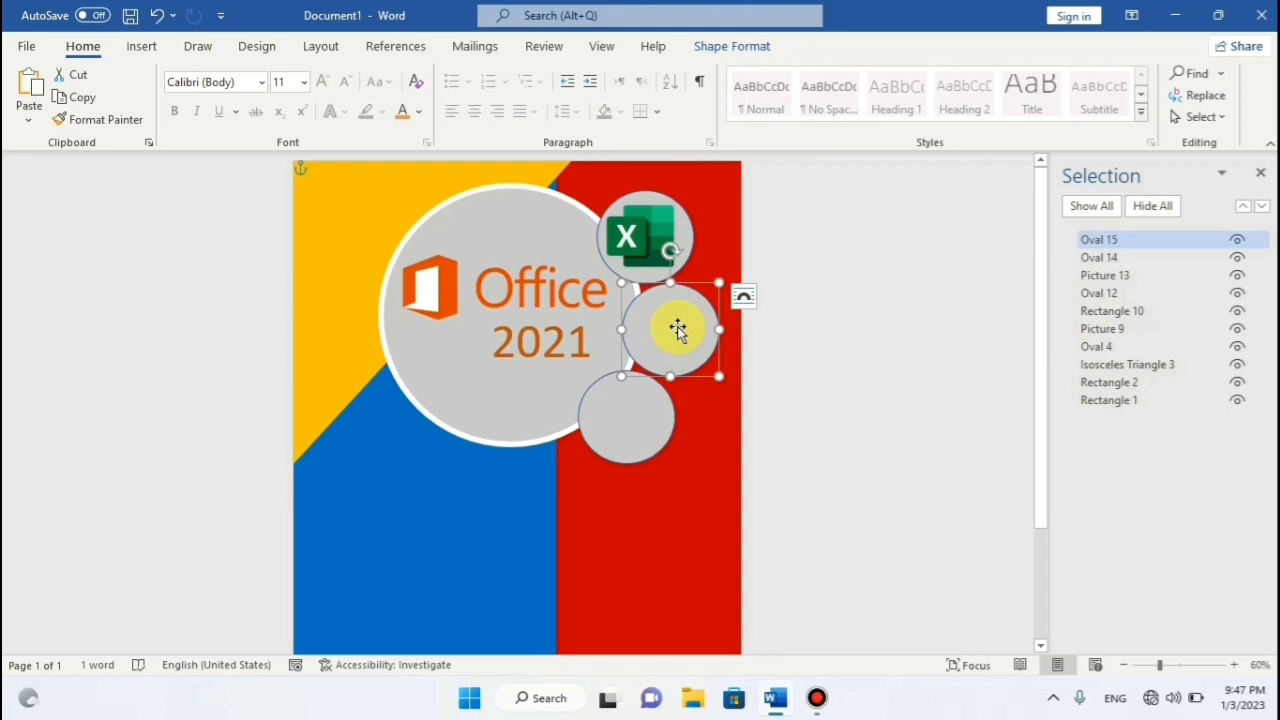
{"action": "left_click_drag", "start_coordinate": [677, 328], "coordinate": [674, 341]}
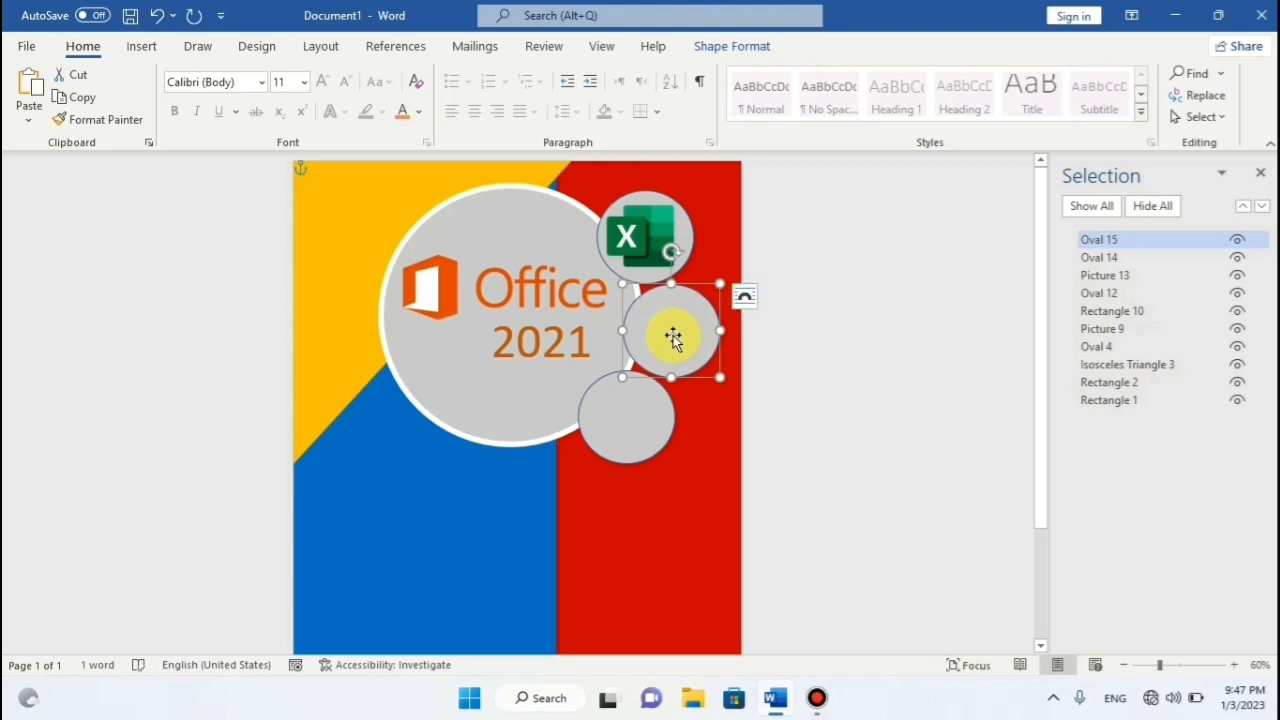
{"action": "key", "text": "ctrl+z"}
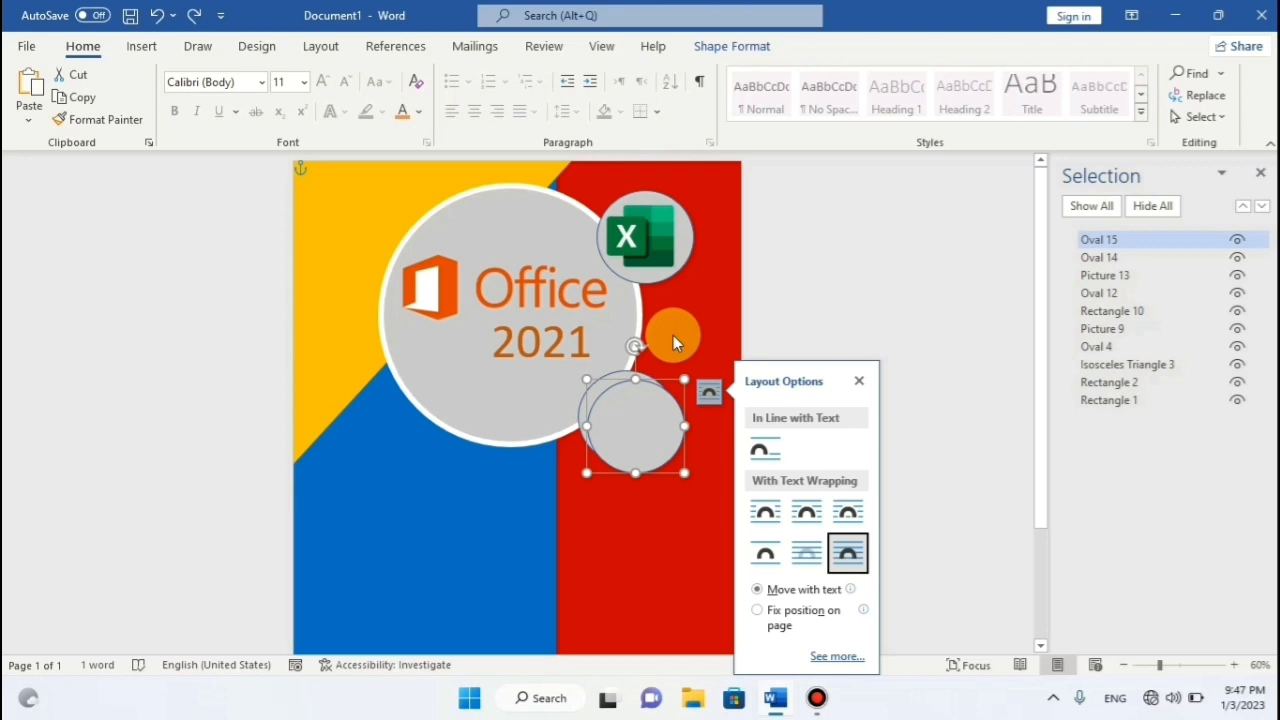
{"action": "left_click", "coordinate": [828, 299]}
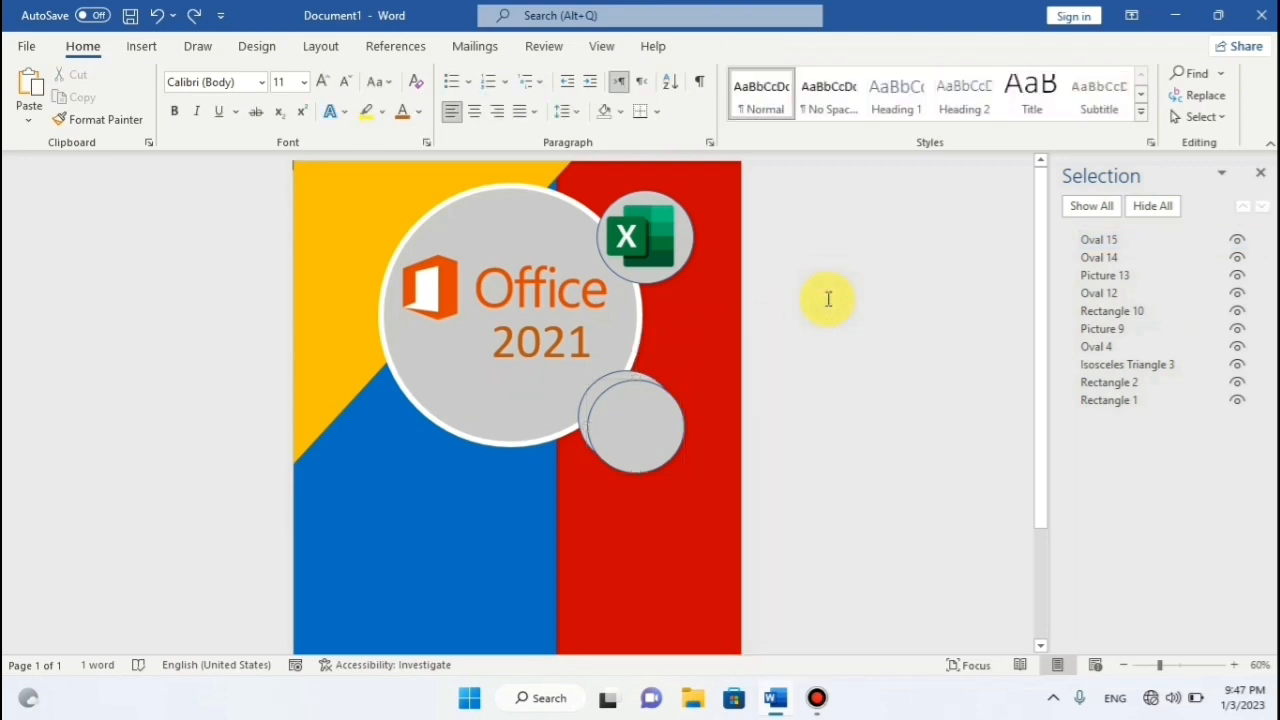
Redo the middle circle's move, then select the grey circle behind the Excel icon.
{"action": "key", "text": "ctrl+y"}
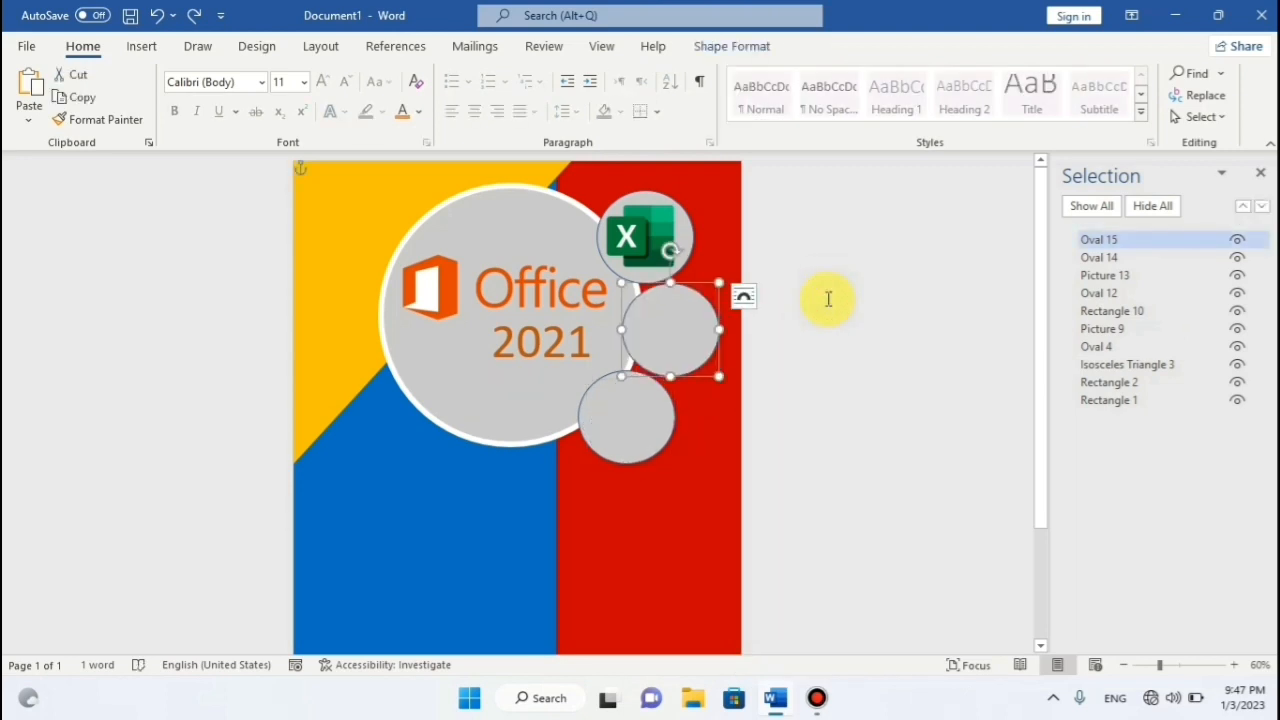
{"action": "left_click", "coordinate": [872, 287]}
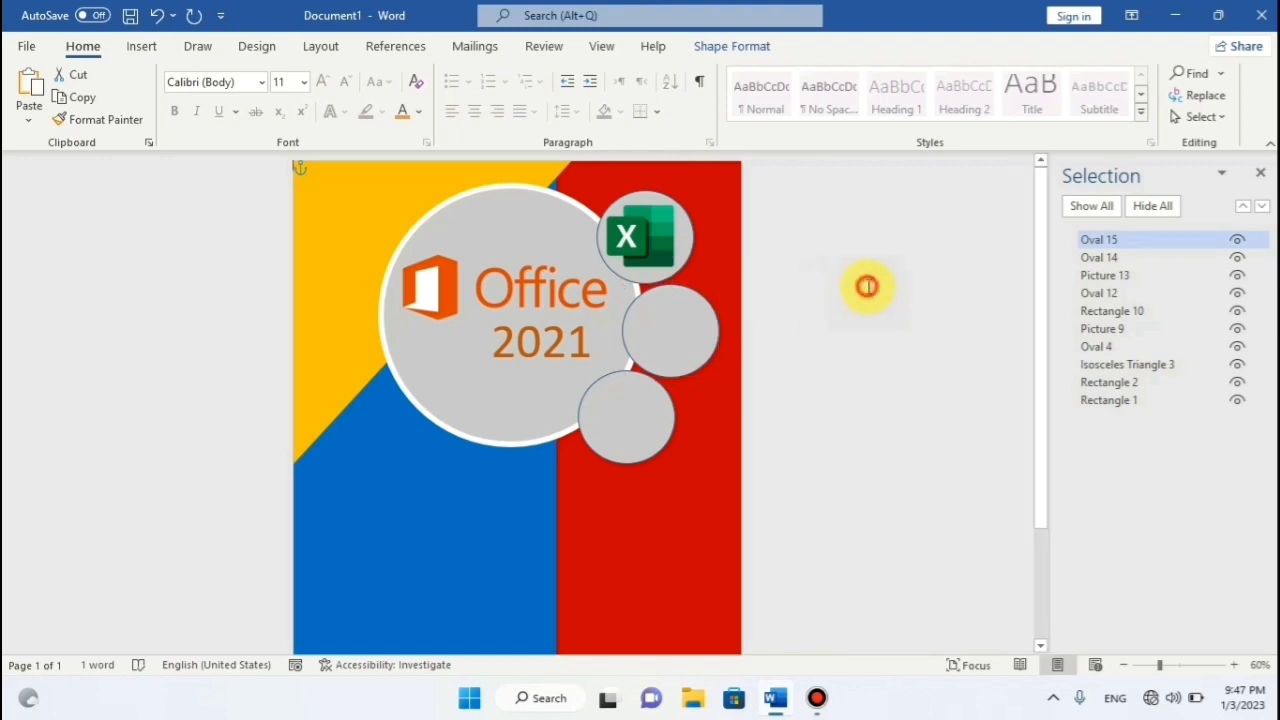
{"action": "left_click", "coordinate": [688, 248]}
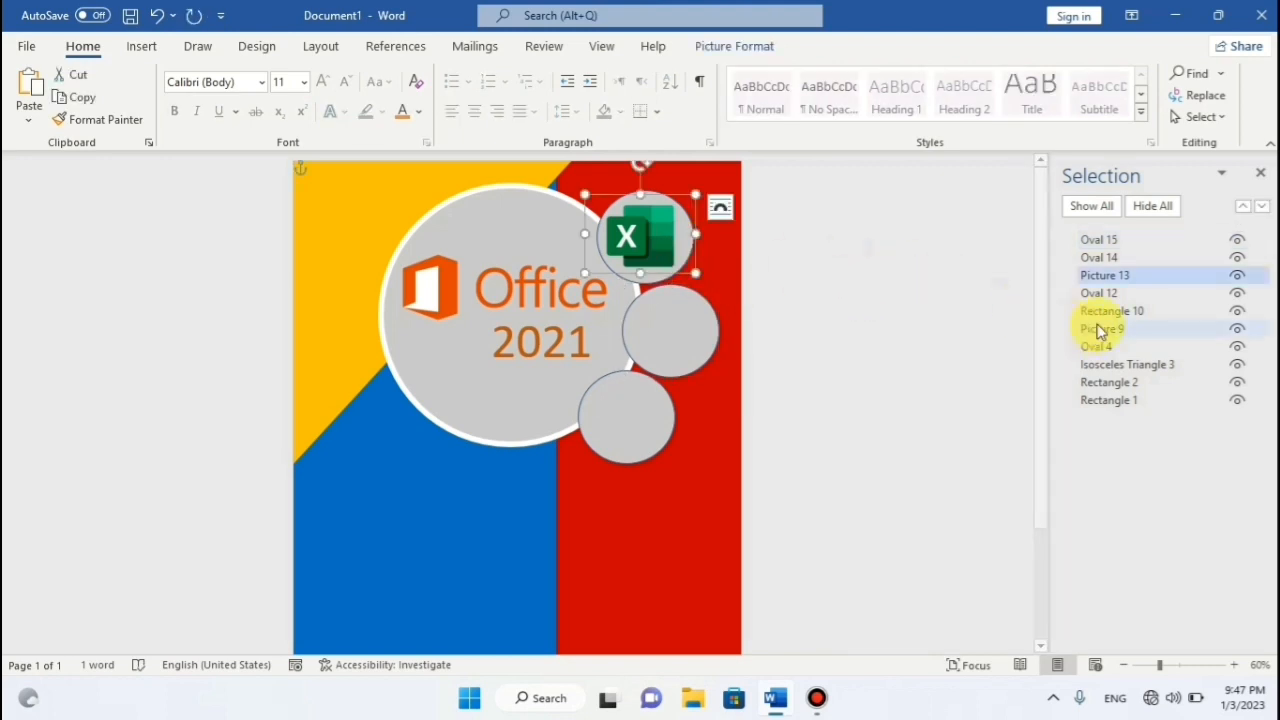
{"action": "left_click", "coordinate": [1102, 257]}
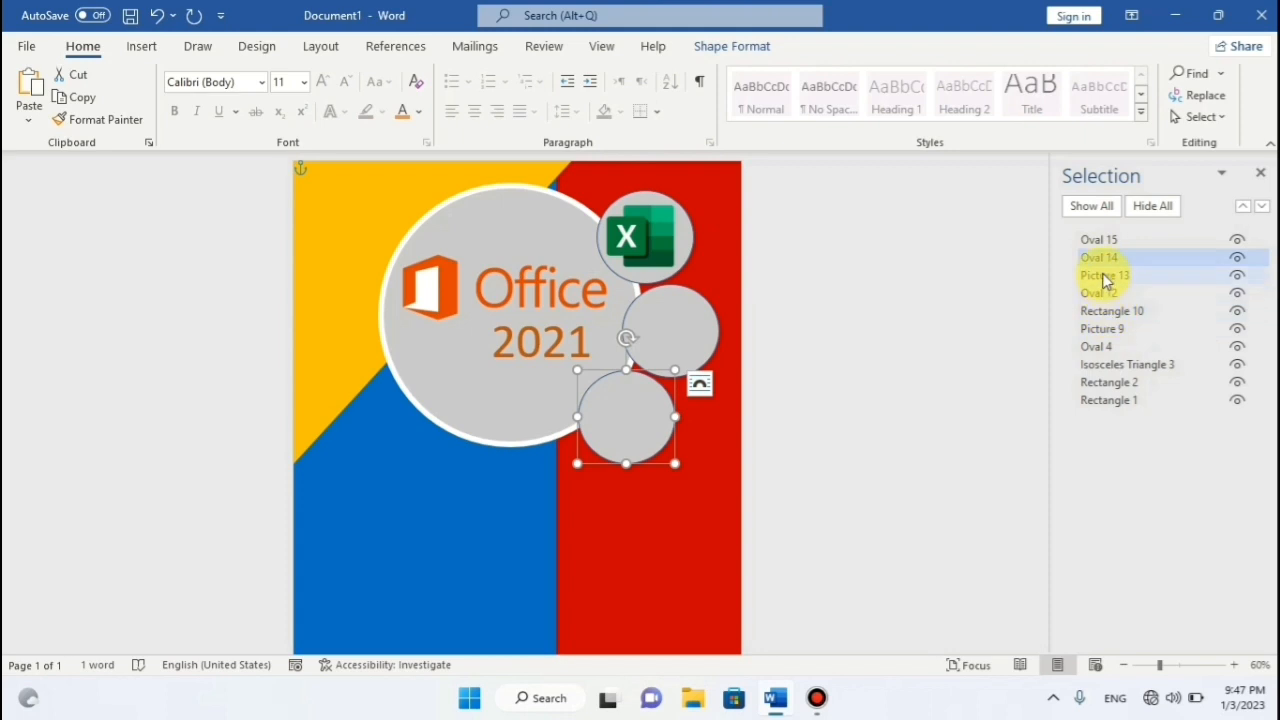
{"action": "left_click", "coordinate": [1100, 344]}
{"action": "left_click", "coordinate": [1099, 293]}
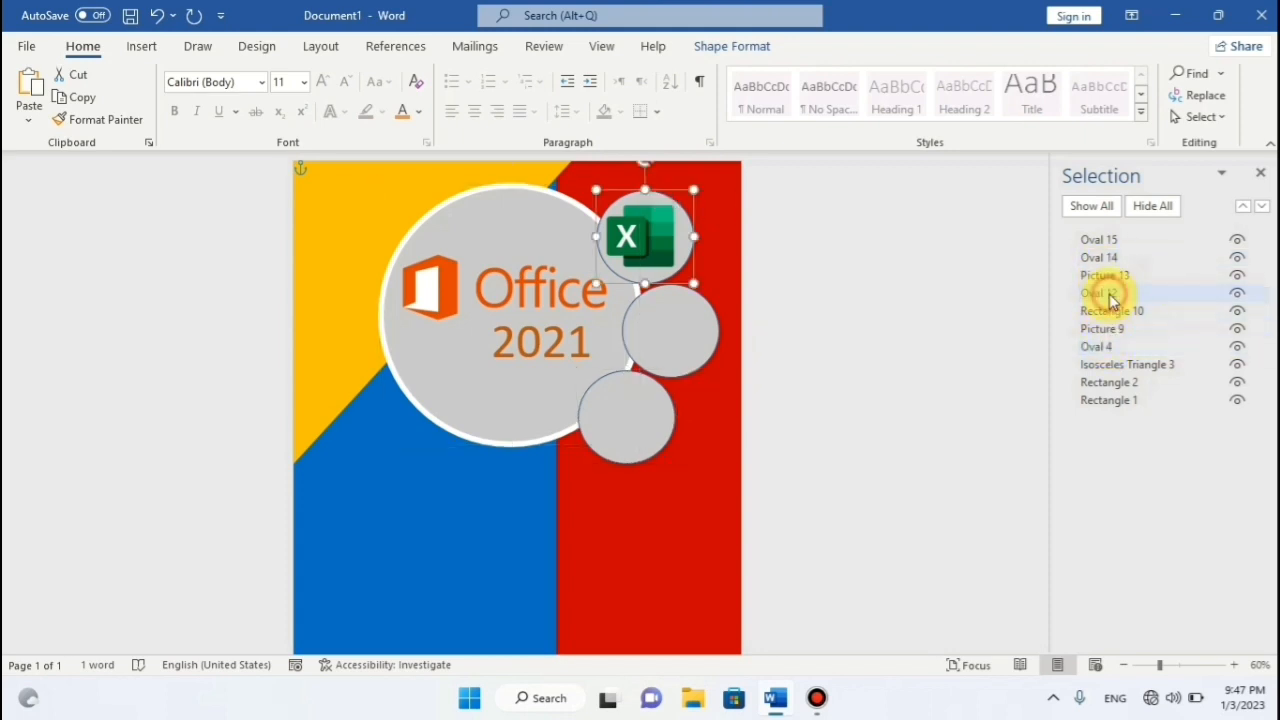
Give the Excel icon's circle a white 6 pt outline.
{"action": "left_click", "coordinate": [722, 50]}
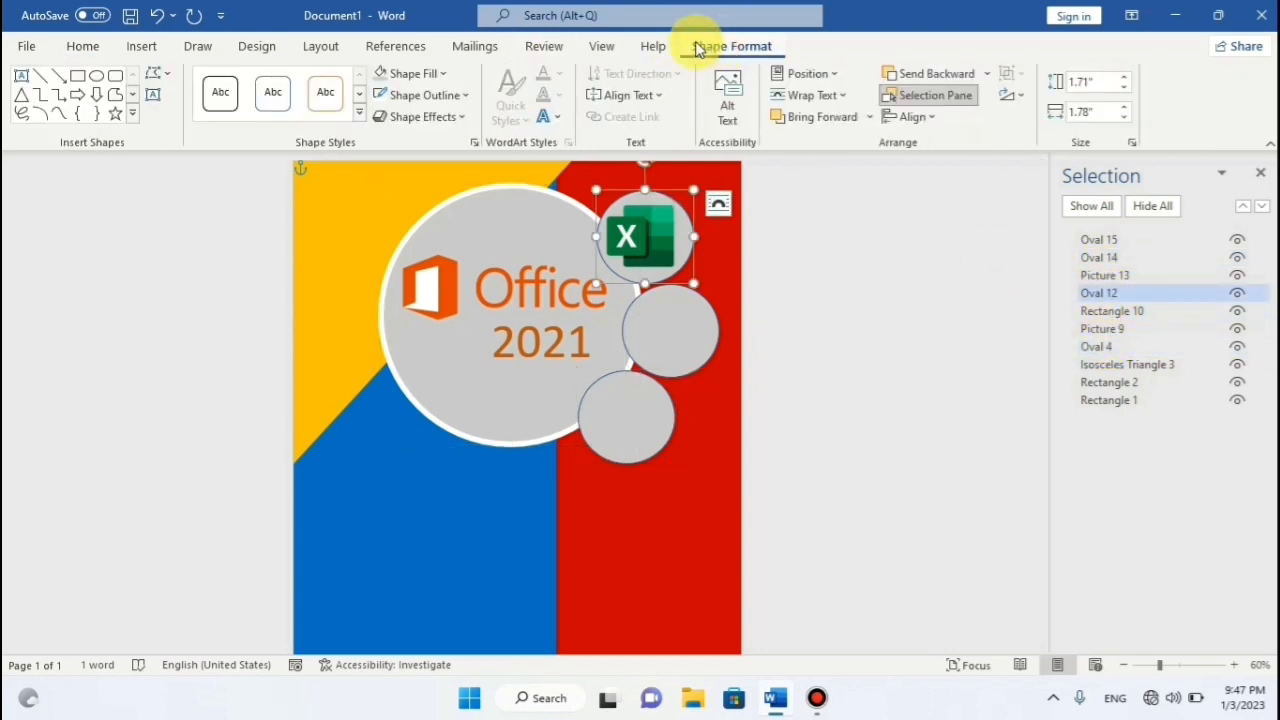
{"action": "left_click", "coordinate": [464, 96]}
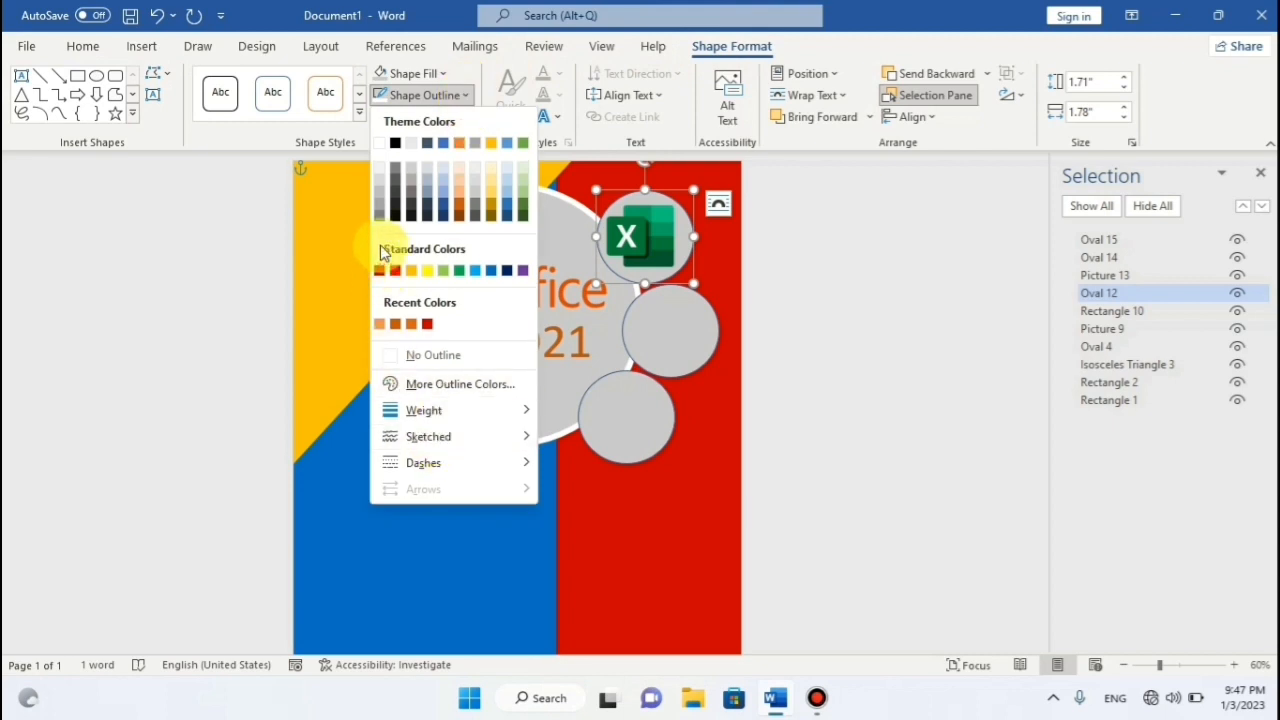
{"action": "left_click", "coordinate": [380, 142]}
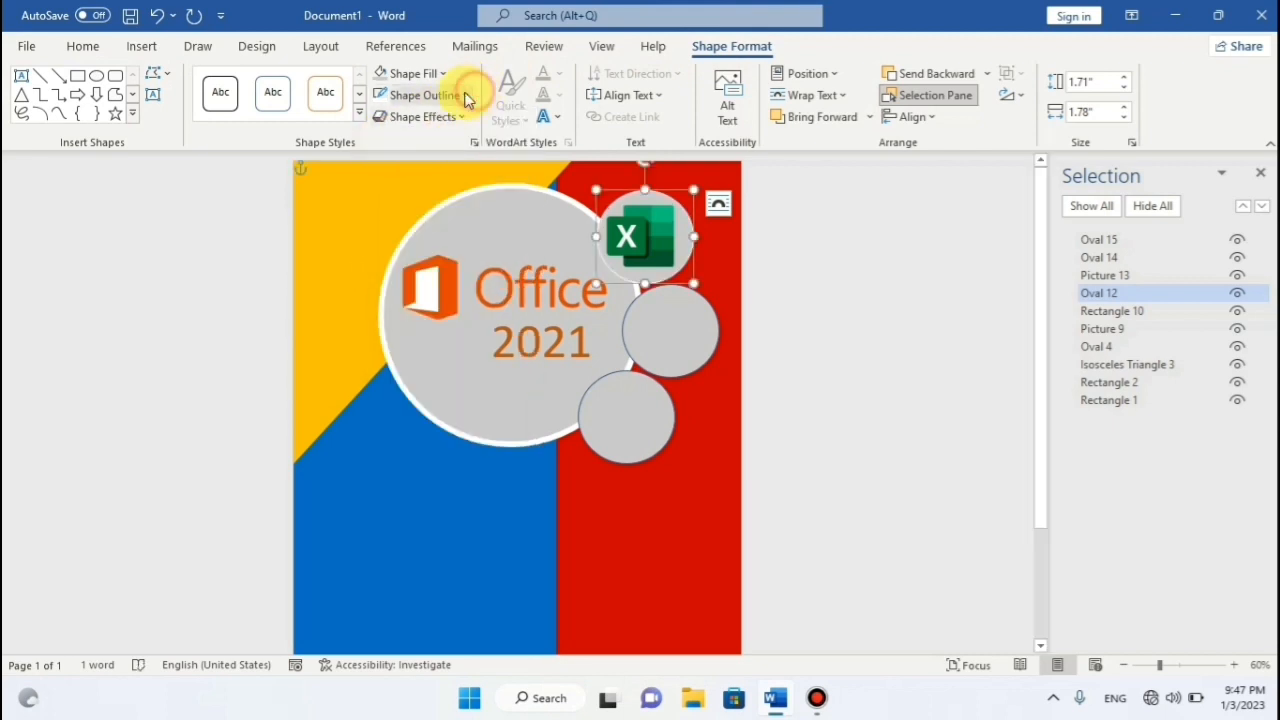
{"action": "left_click", "coordinate": [462, 95]}
{"action": "mouse_move", "coordinate": [440, 412]}
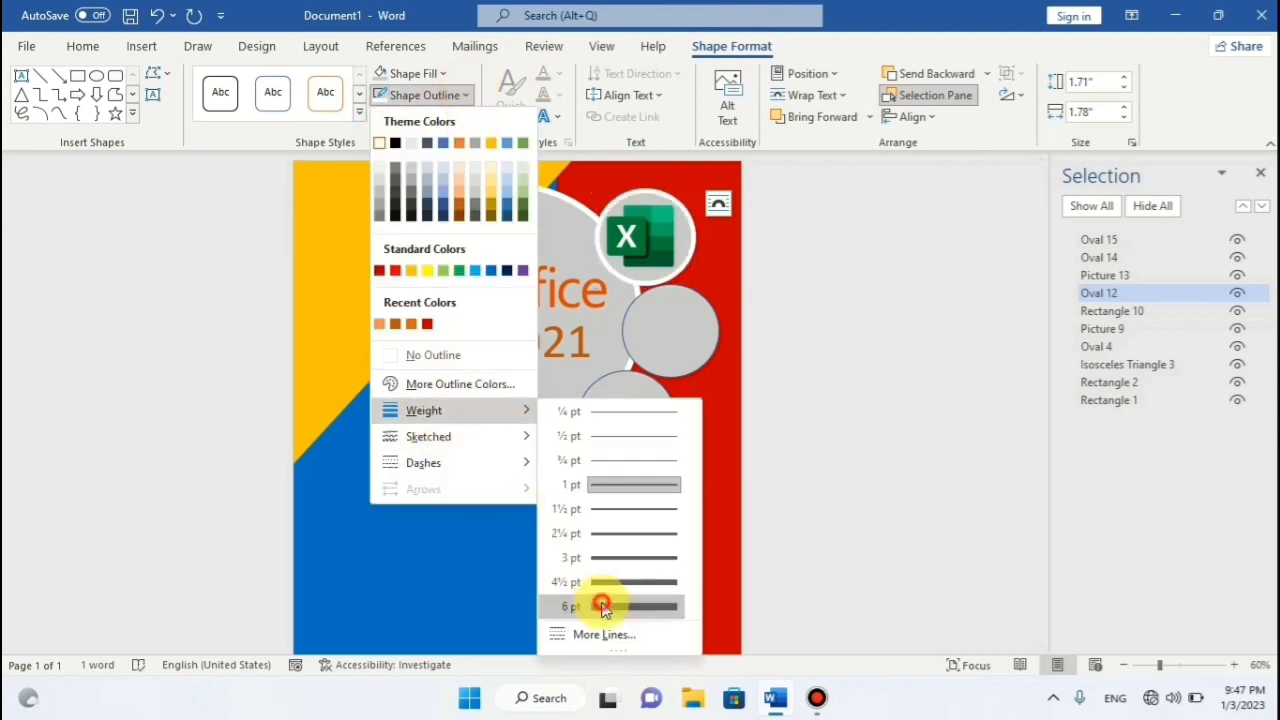
{"action": "left_click", "coordinate": [600, 605]}
Give the middle circle a white 6 pt outline, undoing an accidental white fill.
{"action": "left_click", "coordinate": [677, 343]}
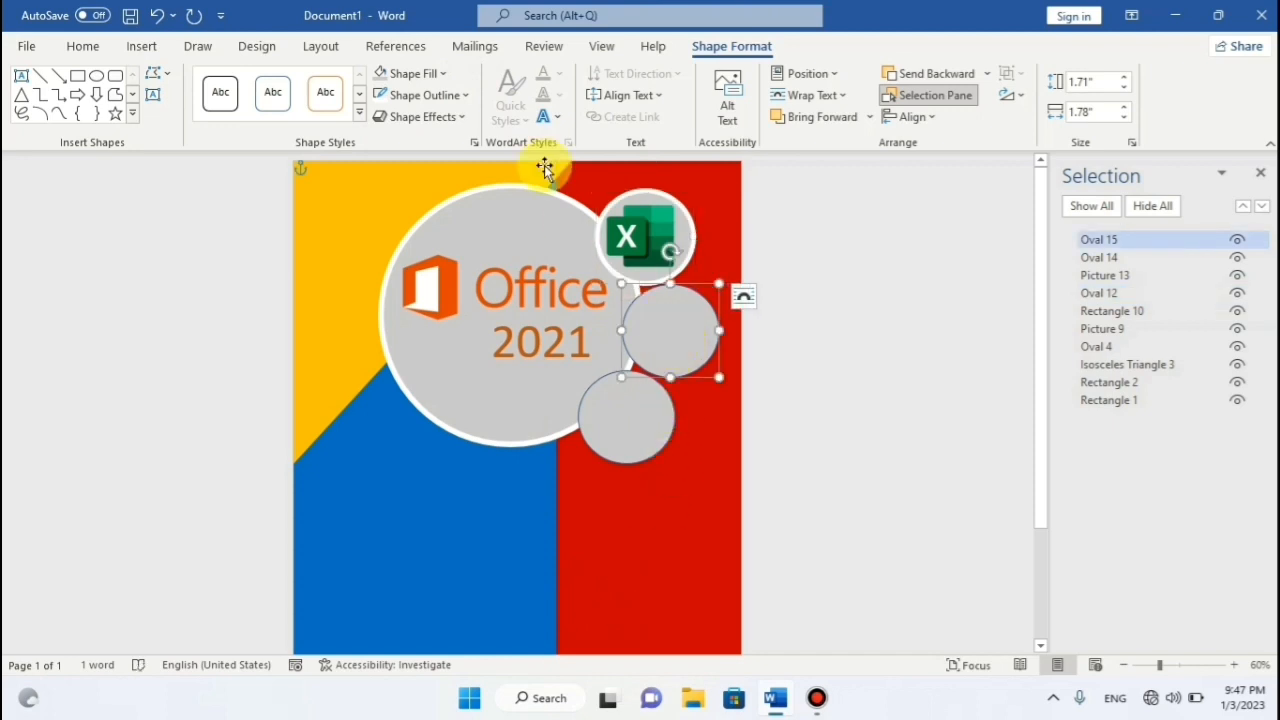
{"action": "left_click", "coordinate": [441, 73]}
{"action": "left_click", "coordinate": [381, 117]}
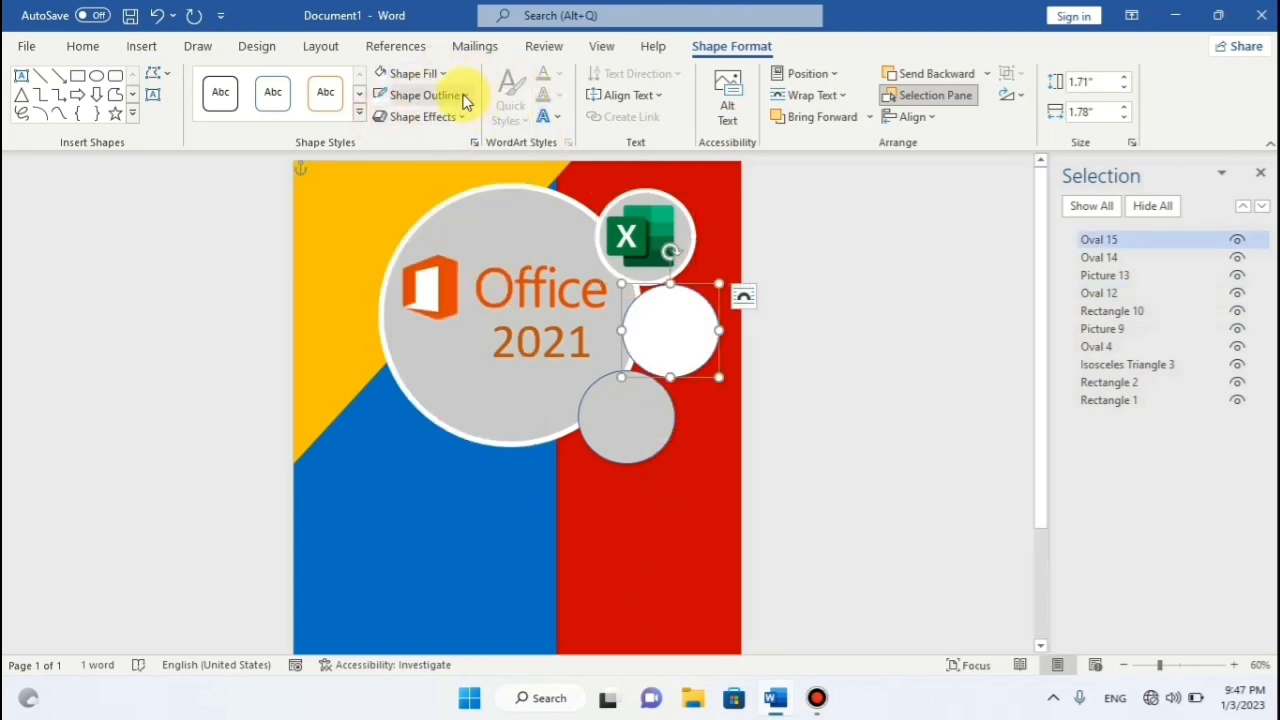
{"action": "key", "text": "ctrl+z"}
{"action": "left_click", "coordinate": [466, 99]}
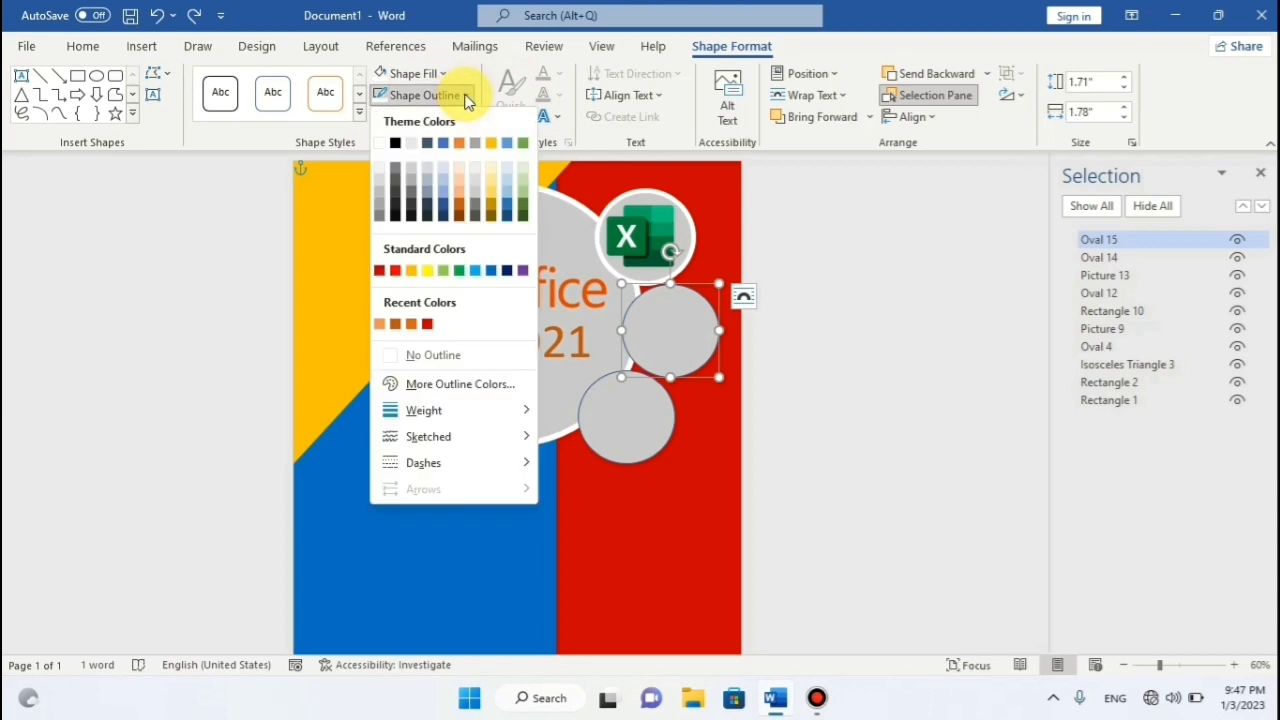
{"action": "left_click", "coordinate": [393, 147]}
{"action": "left_click", "coordinate": [466, 95]}
{"action": "mouse_move", "coordinate": [470, 410]}
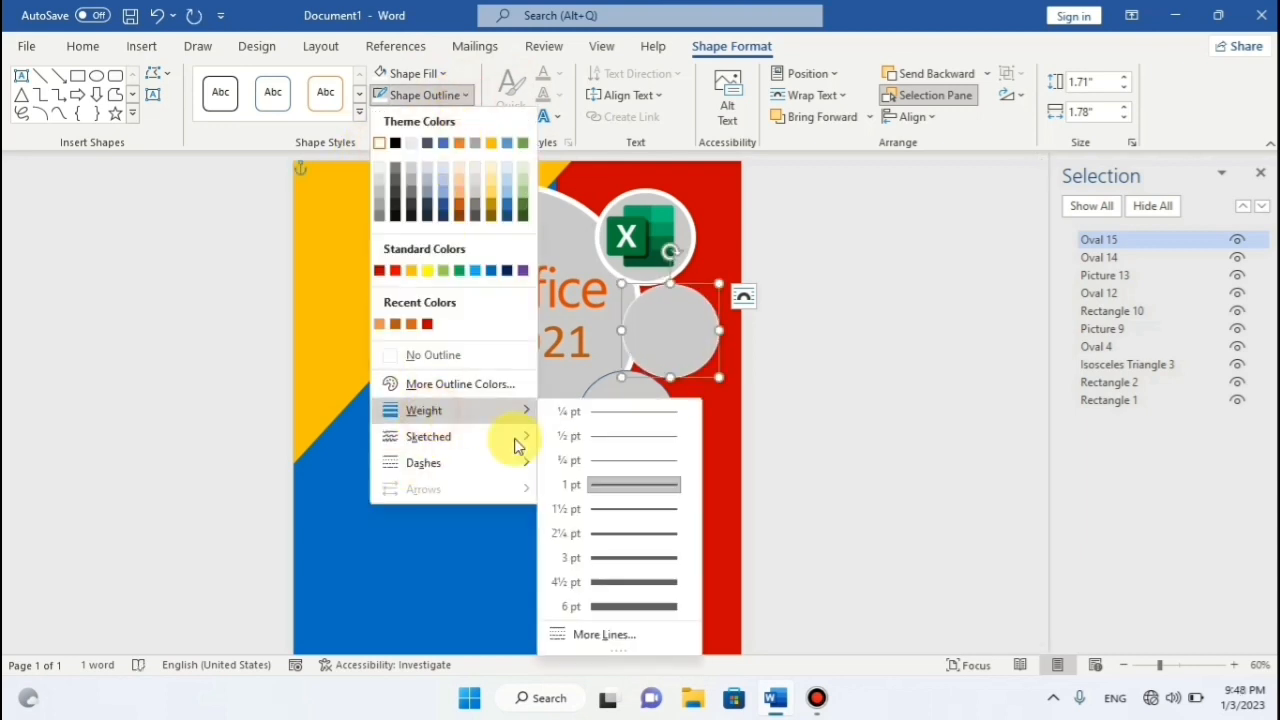
{"action": "left_click", "coordinate": [617, 604]}
Give the lower circle a white 6 pt outline as well.
{"action": "left_click", "coordinate": [628, 428]}
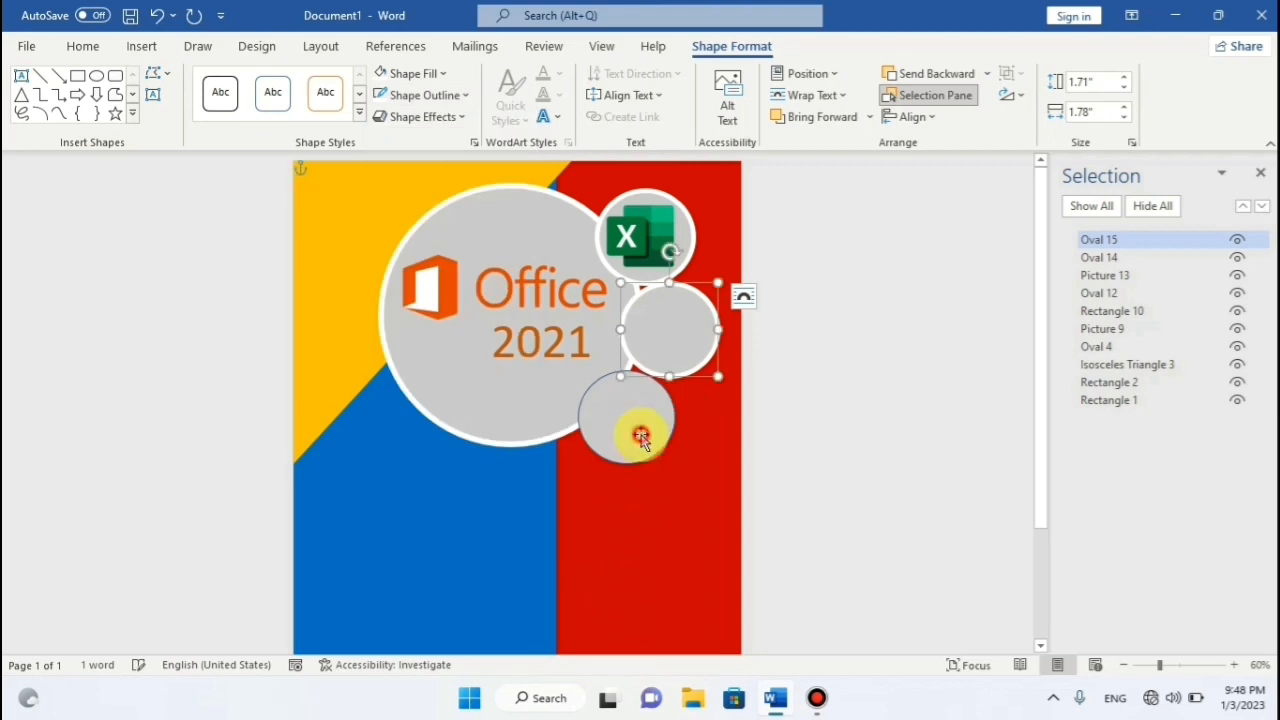
{"action": "left_click", "coordinate": [457, 95]}
{"action": "left_click", "coordinate": [380, 148]}
{"action": "left_click", "coordinate": [464, 95]}
{"action": "mouse_move", "coordinate": [424, 410]}
{"action": "left_click", "coordinate": [601, 605]}
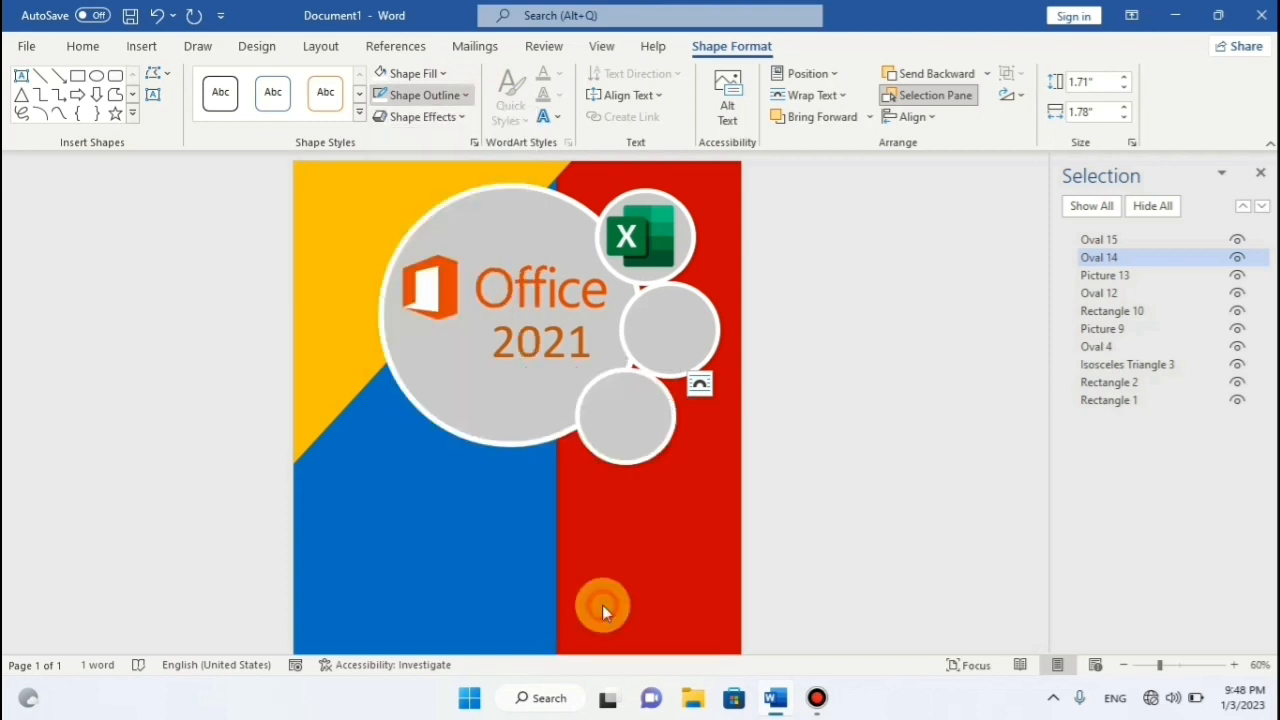
{"action": "left_click", "coordinate": [813, 307]}
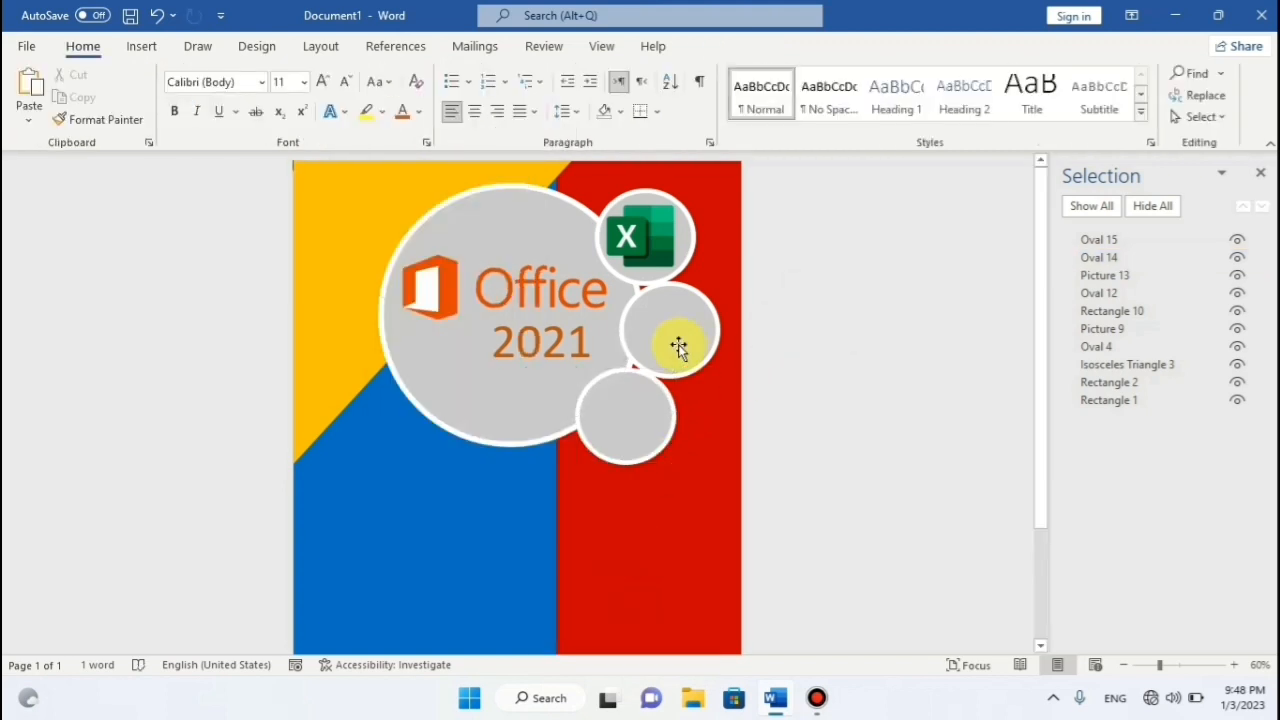
Nudge the lower small circle slightly down and left.
{"action": "left_click", "coordinate": [650, 428]}
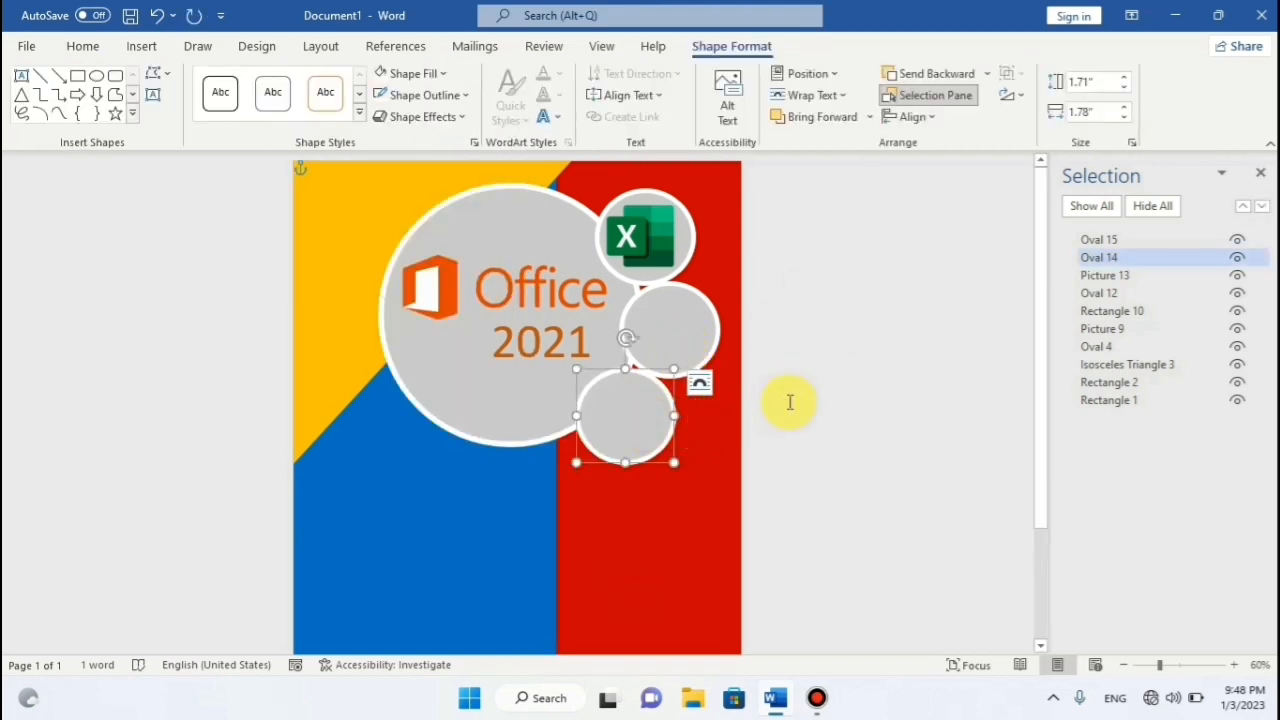
{"action": "key", "text": "Down"}
{"action": "key", "text": "Down"}
{"action": "key", "text": "Down"}
{"action": "key", "text": "Left"}
{"action": "key", "text": "Left"}
{"action": "key", "text": "Left"}
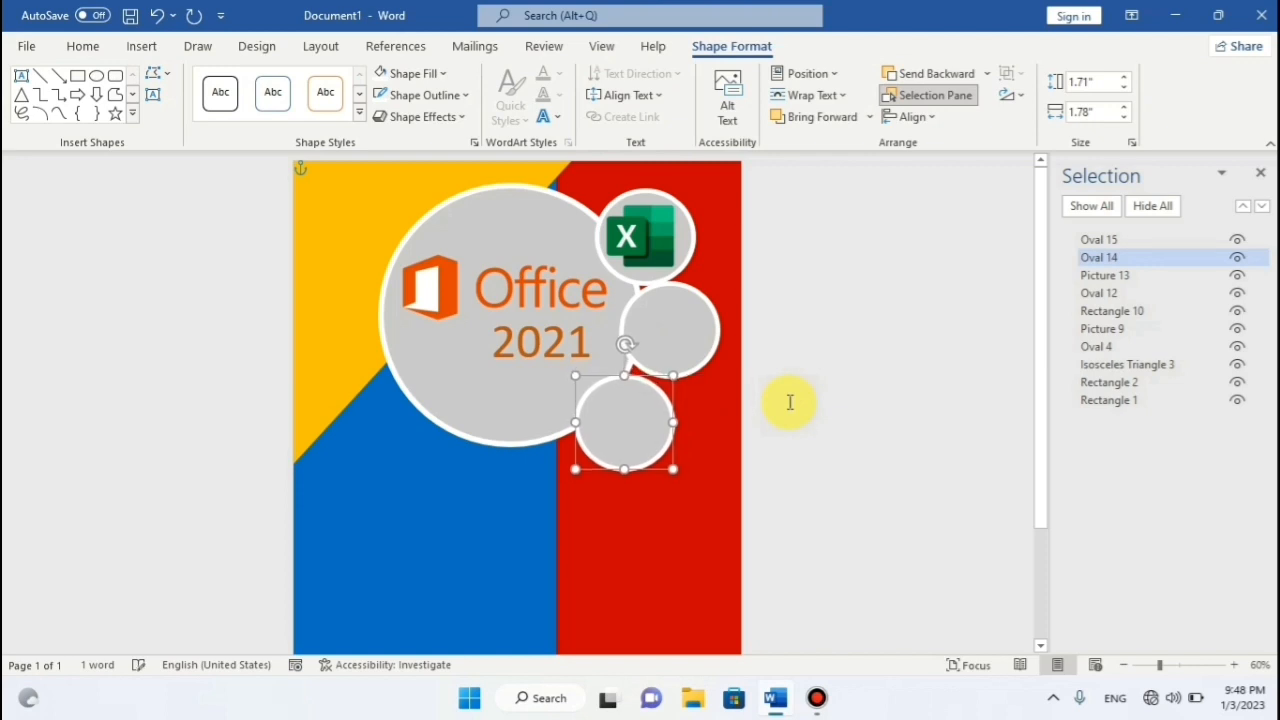
{"action": "key", "text": "Down"}
{"action": "key", "text": "Left"}
{"action": "key", "text": "Left"}
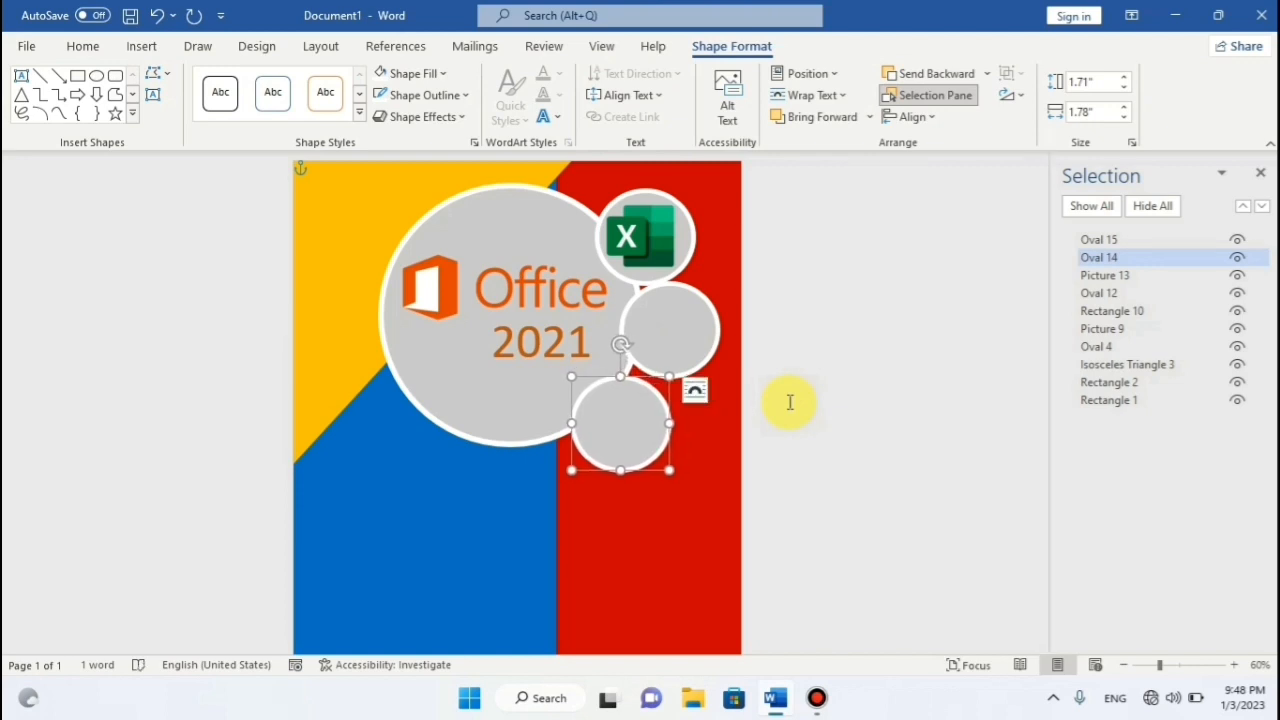
{"action": "key", "text": "Up"}
{"action": "key", "text": "Up"}
{"action": "key", "text": "Up"}
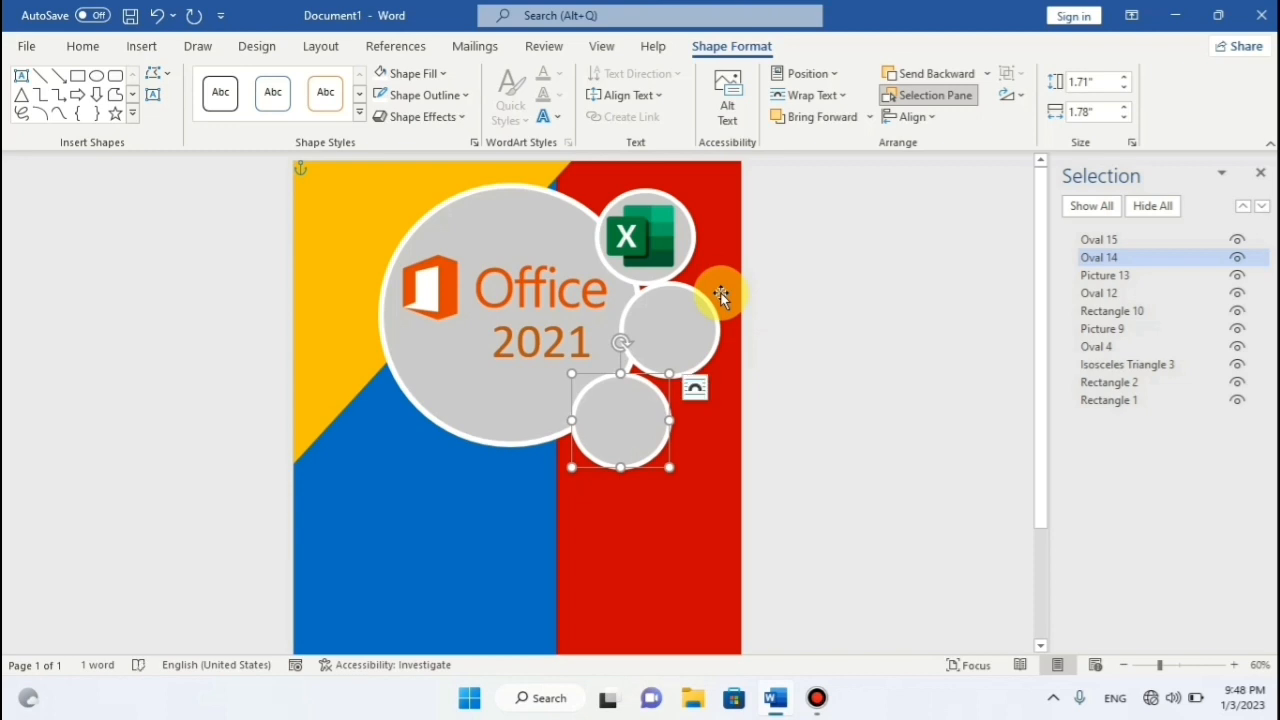
Nudge the grey circle behind the Excel icon slightly up and left.
{"action": "left_click", "coordinate": [682, 251]}
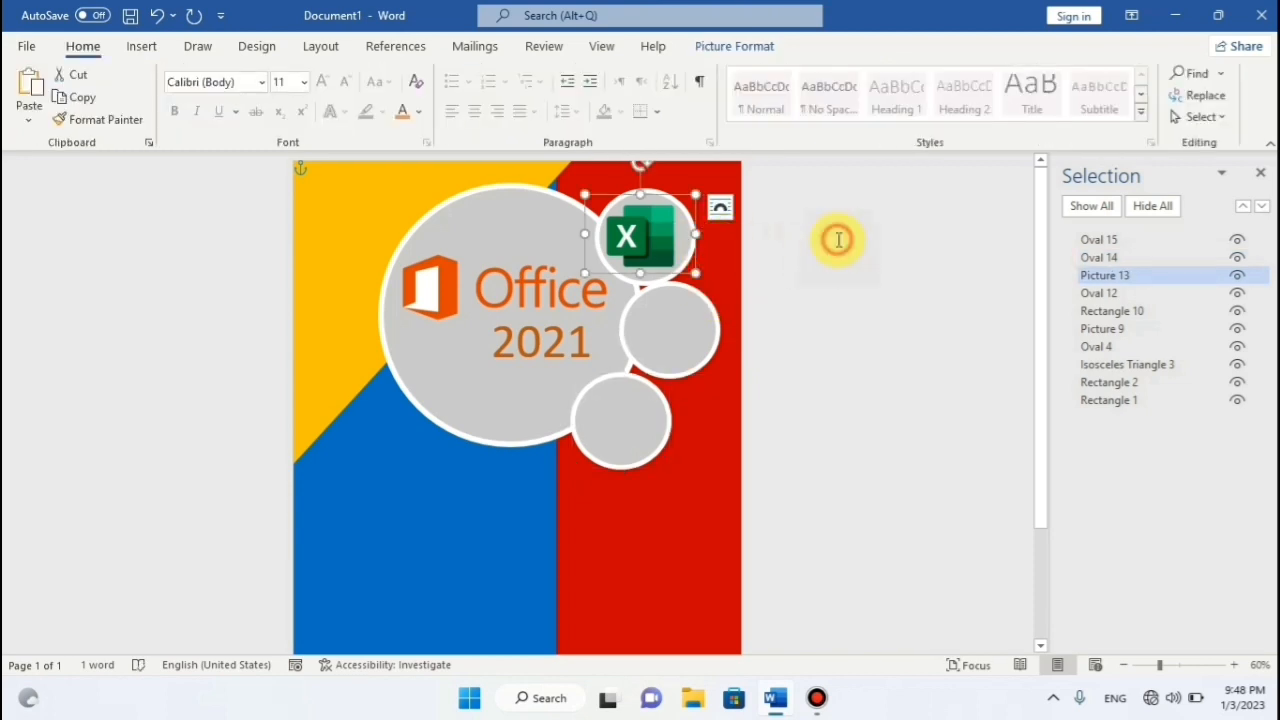
{"action": "left_click", "coordinate": [838, 240]}
{"action": "left_click", "coordinate": [697, 225]}
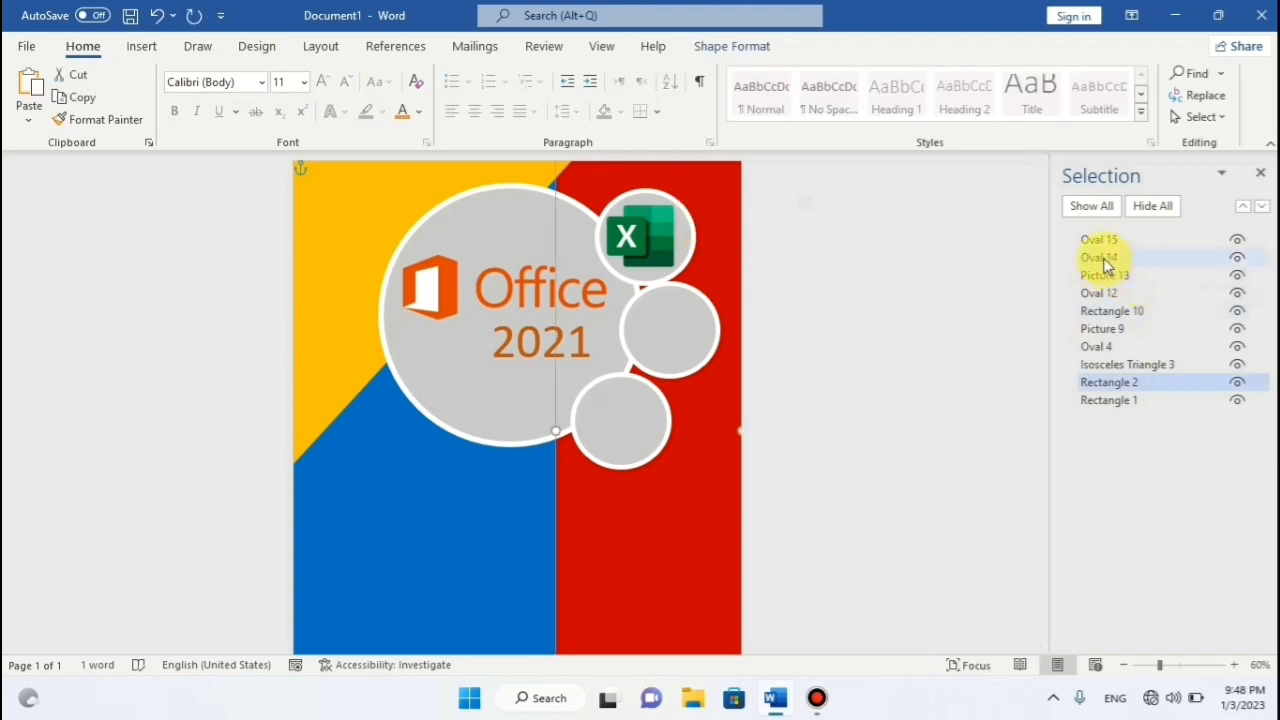
{"action": "left_click", "coordinate": [1105, 258]}
{"action": "left_click", "coordinate": [1112, 293]}
{"action": "key", "text": "Up"}
{"action": "key", "text": "Up"}
{"action": "key", "text": "Up"}
{"action": "key", "text": "Up"}
{"action": "key", "text": "Up"}
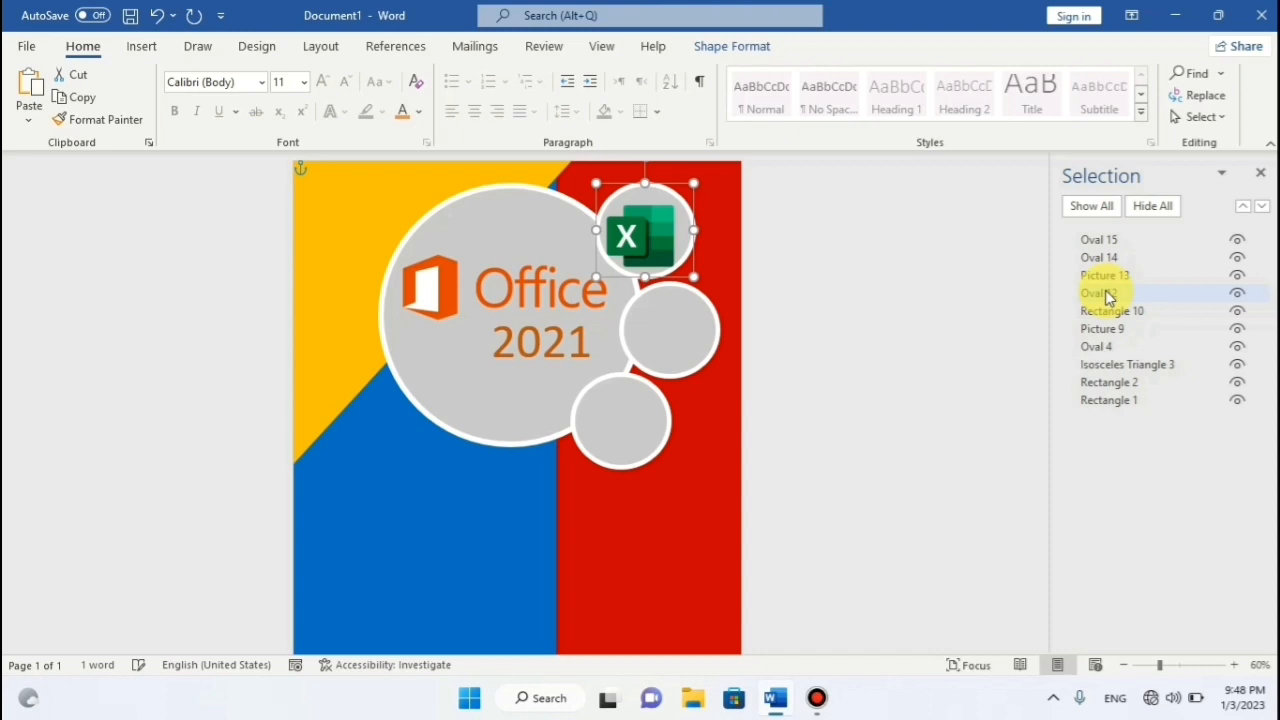
{"action": "key", "text": "Left"}
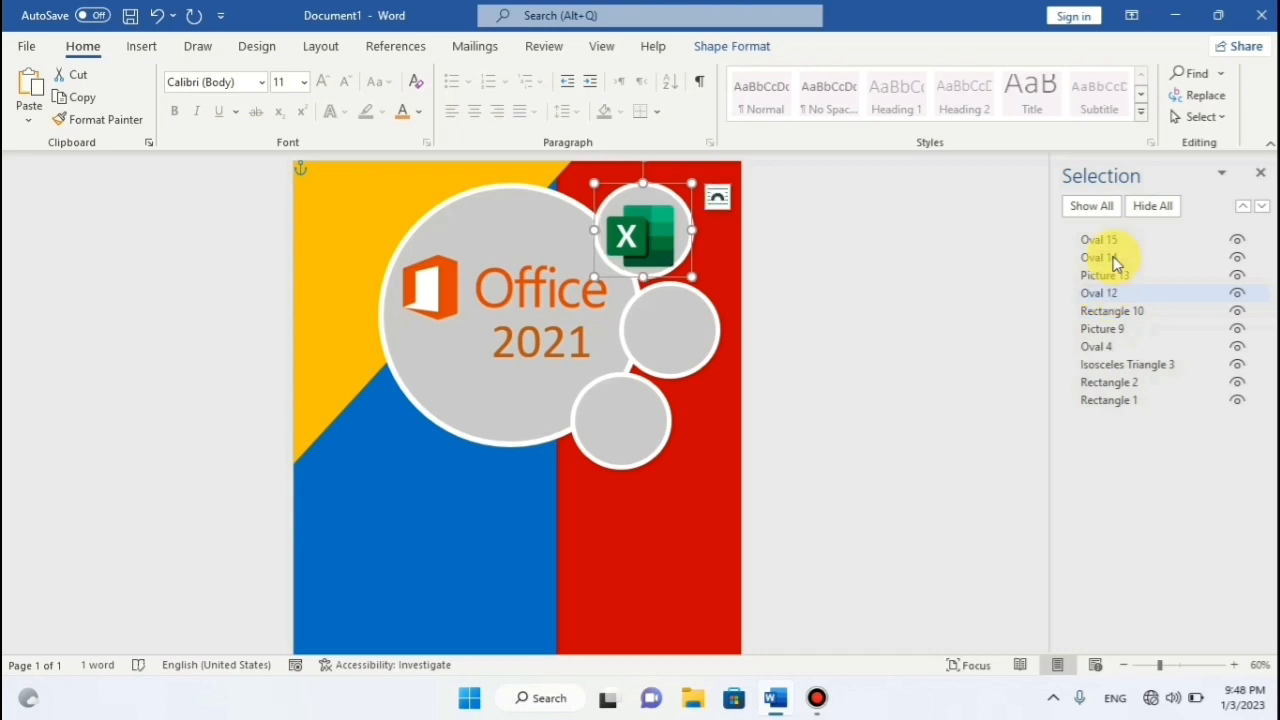
Nudge the Excel logo up and left to centre it in its circle.
{"action": "left_click", "coordinate": [636, 232]}
{"action": "key", "text": "Up"}
{"action": "key", "text": "Up"}
{"action": "key", "text": "Up"}
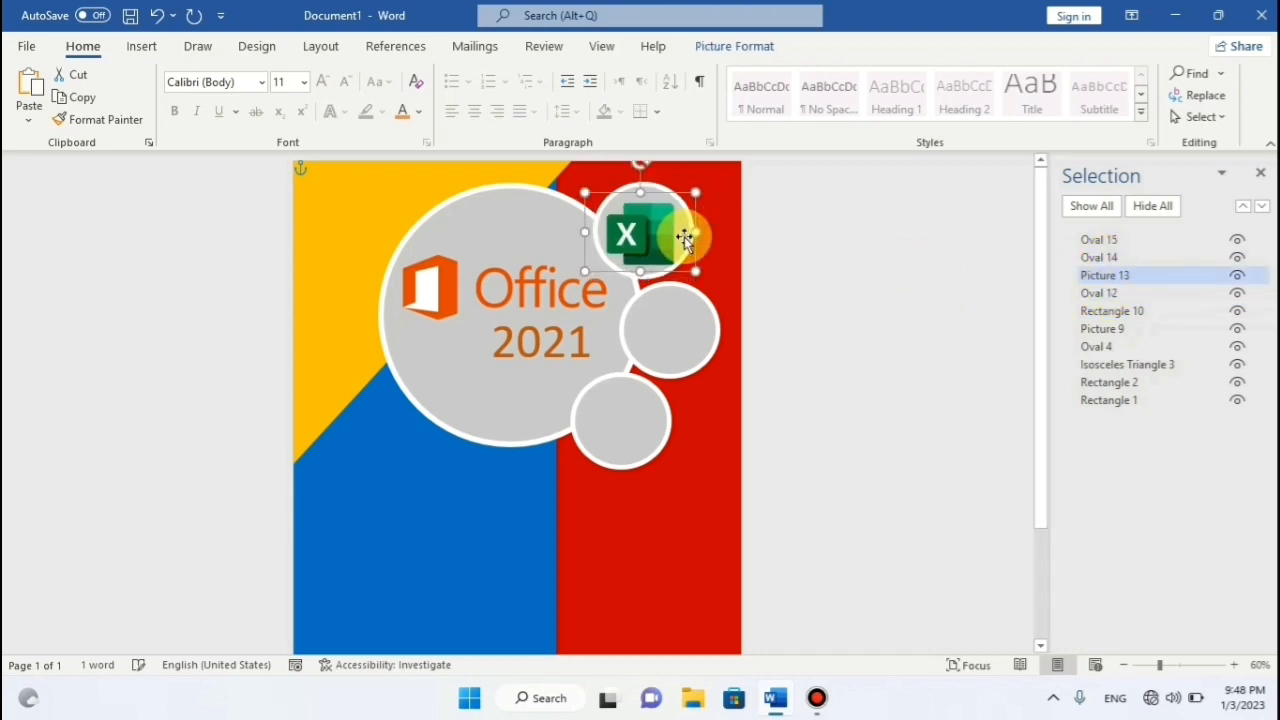
{"action": "key", "text": "Left"}
{"action": "key", "text": "Up"}
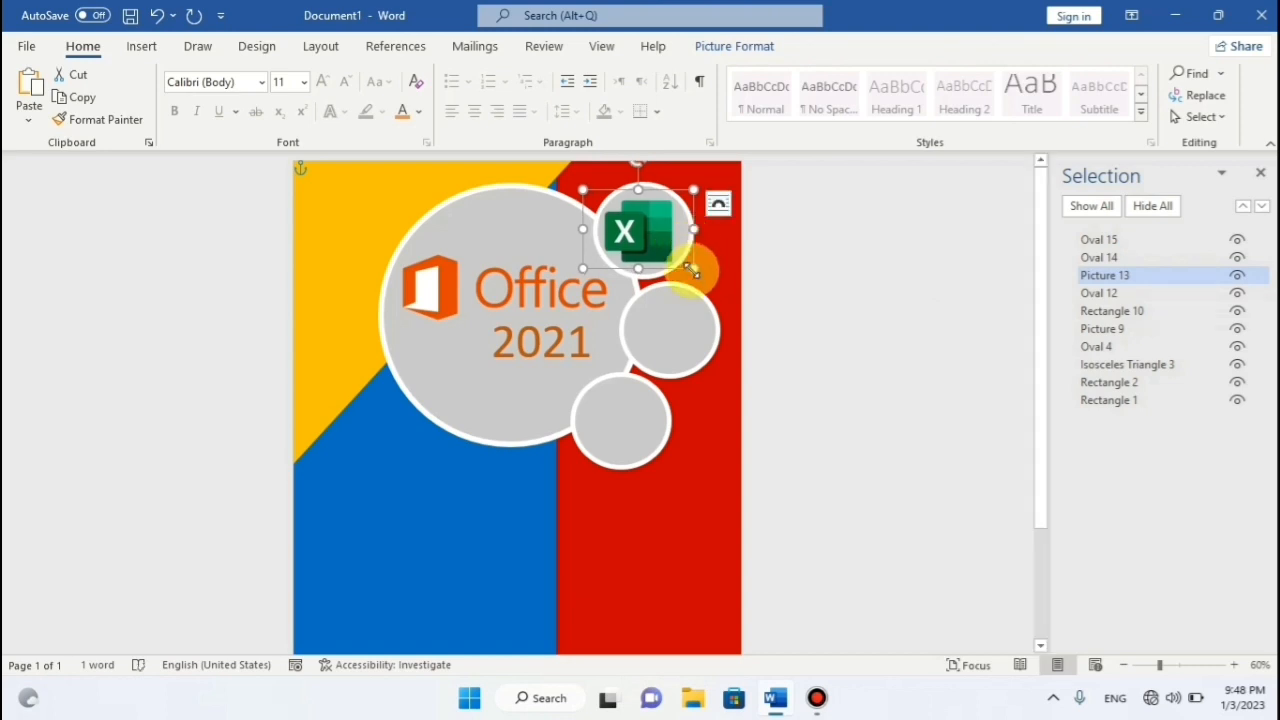
{"action": "left_click", "coordinate": [805, 279]}
Nudge the middle small circle up and left against the big circle.
{"action": "left_click", "coordinate": [704, 323]}
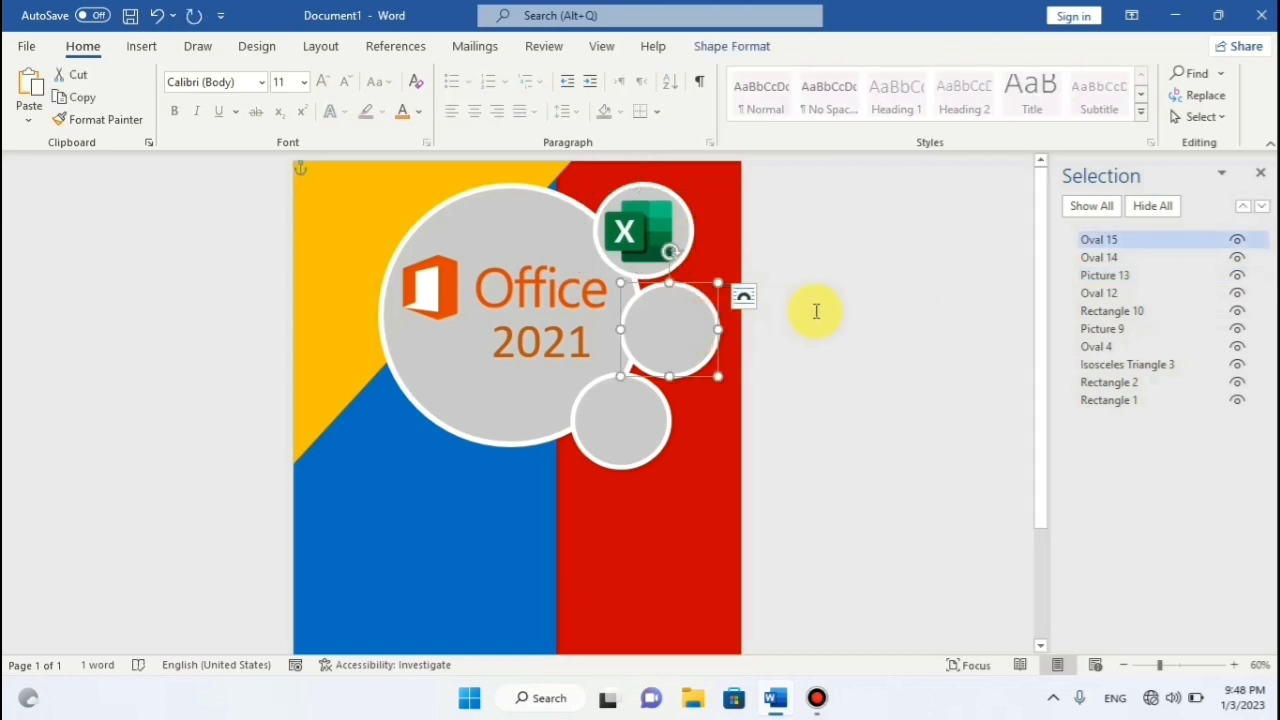
{"action": "key", "text": "Up"}
{"action": "key", "text": "Left"}
{"action": "key", "text": "Up"}
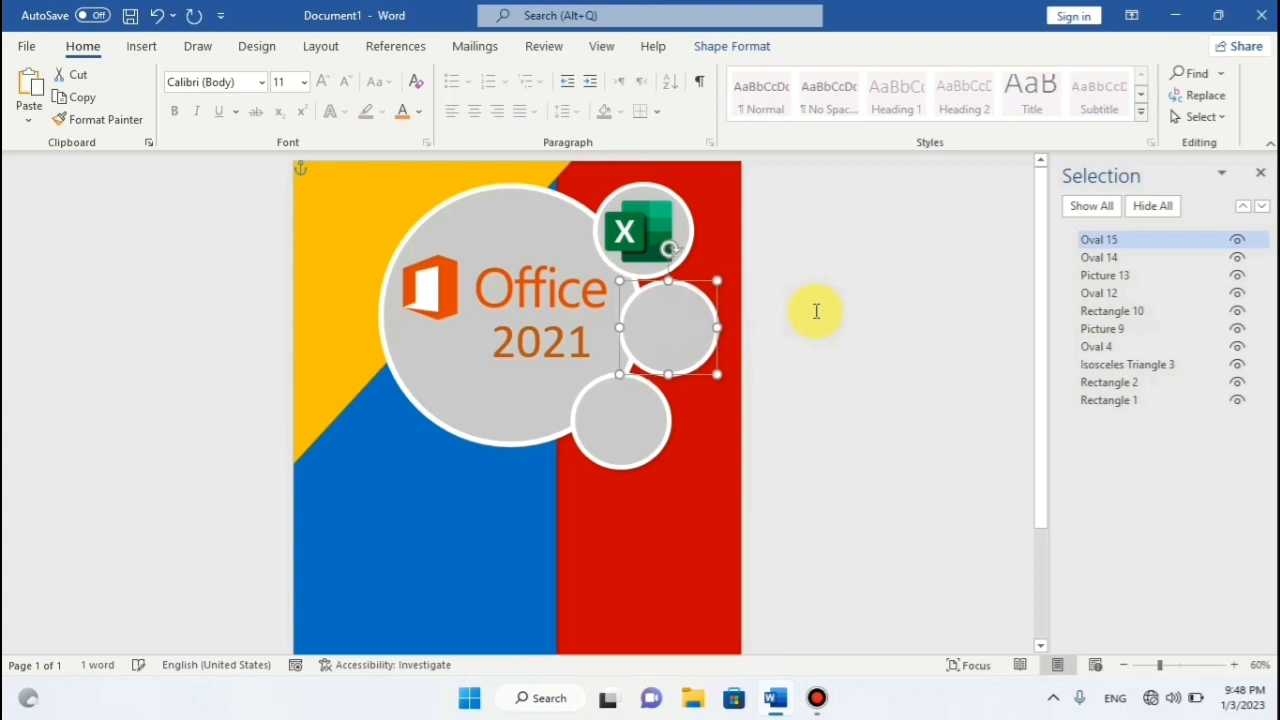
{"action": "key", "text": "Down"}
{"action": "key", "text": "Left"}
{"action": "key", "text": "Left"}
{"action": "left_click", "coordinate": [842, 284]}
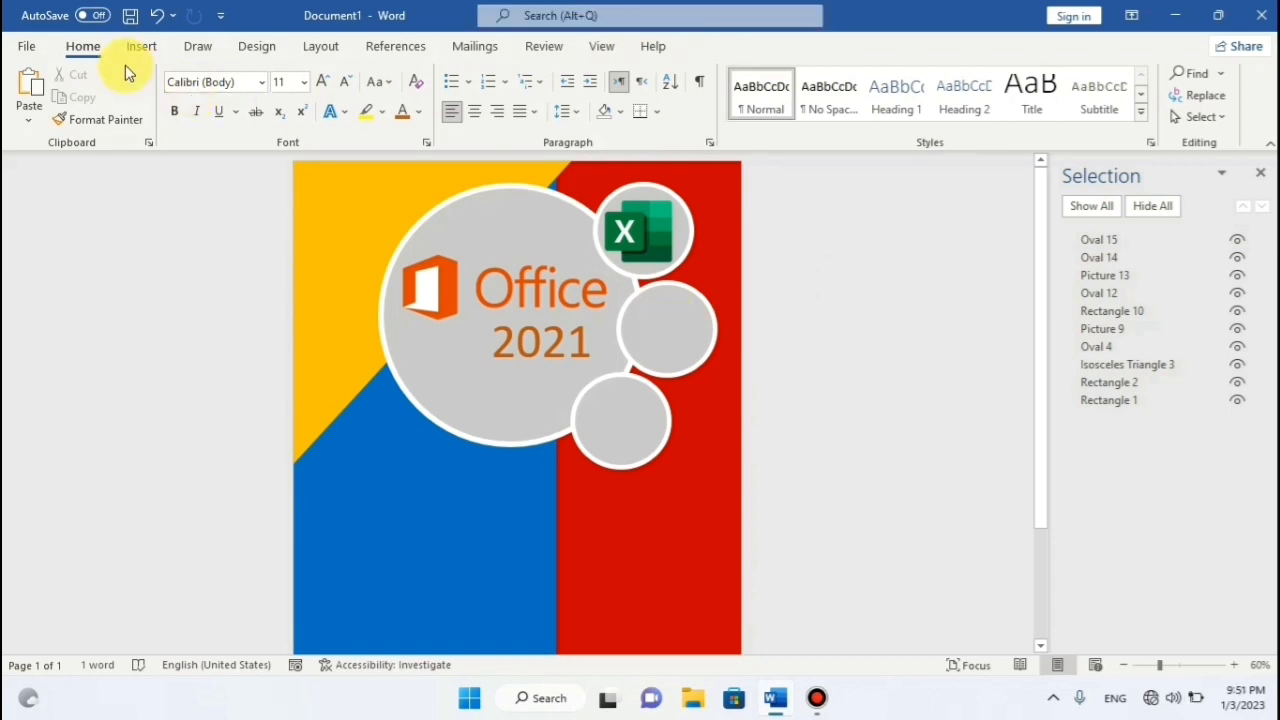
{"action": "left_click", "coordinate": [141, 46]}
Insert the Word logo image from this device and set it to float over the design.
{"action": "left_click", "coordinate": [194, 105]}
{"action": "left_click", "coordinate": [226, 171]}
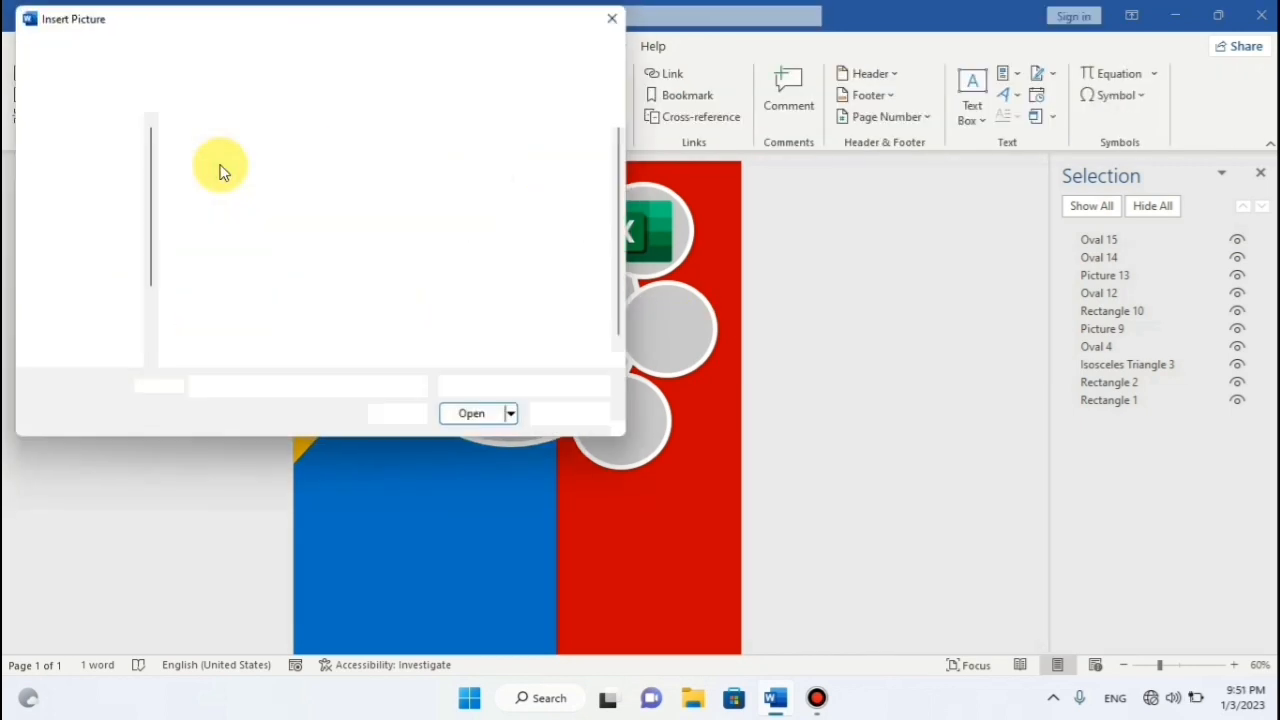
{"action": "left_click", "coordinate": [326, 195]}
{"action": "left_click", "coordinate": [483, 418]}
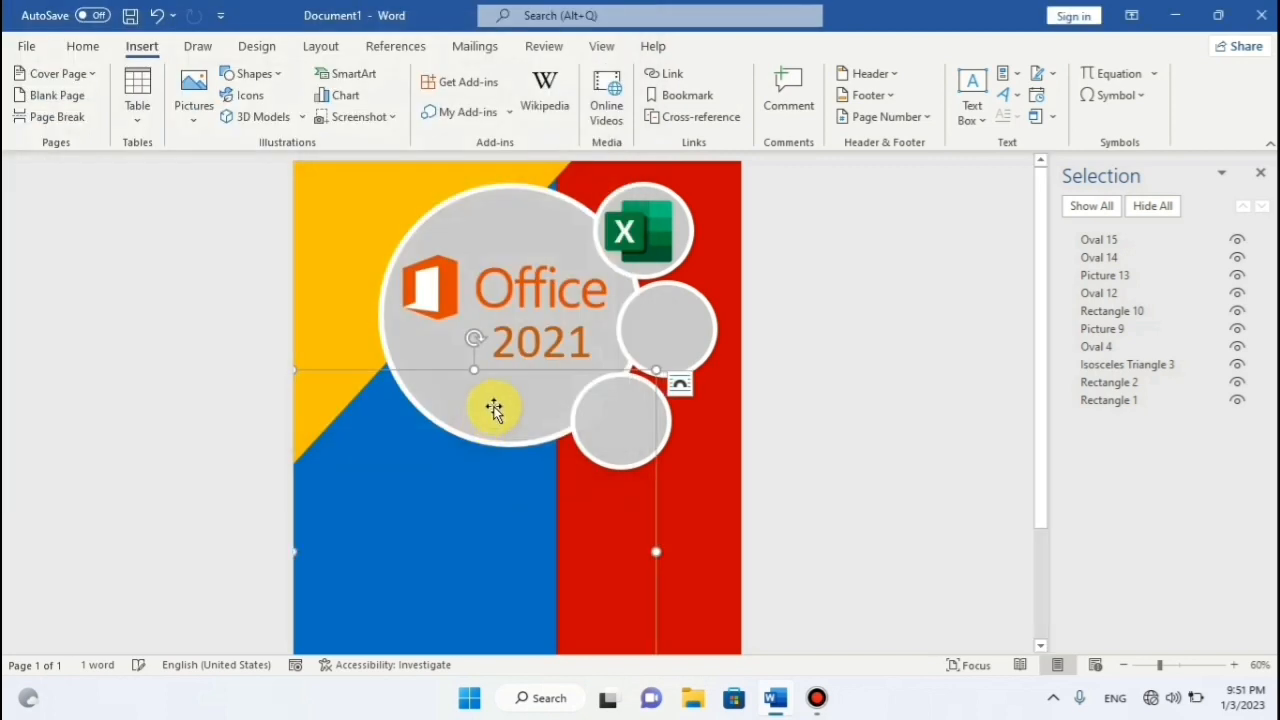
{"action": "left_click", "coordinate": [897, 99]}
{"action": "left_click", "coordinate": [894, 168]}
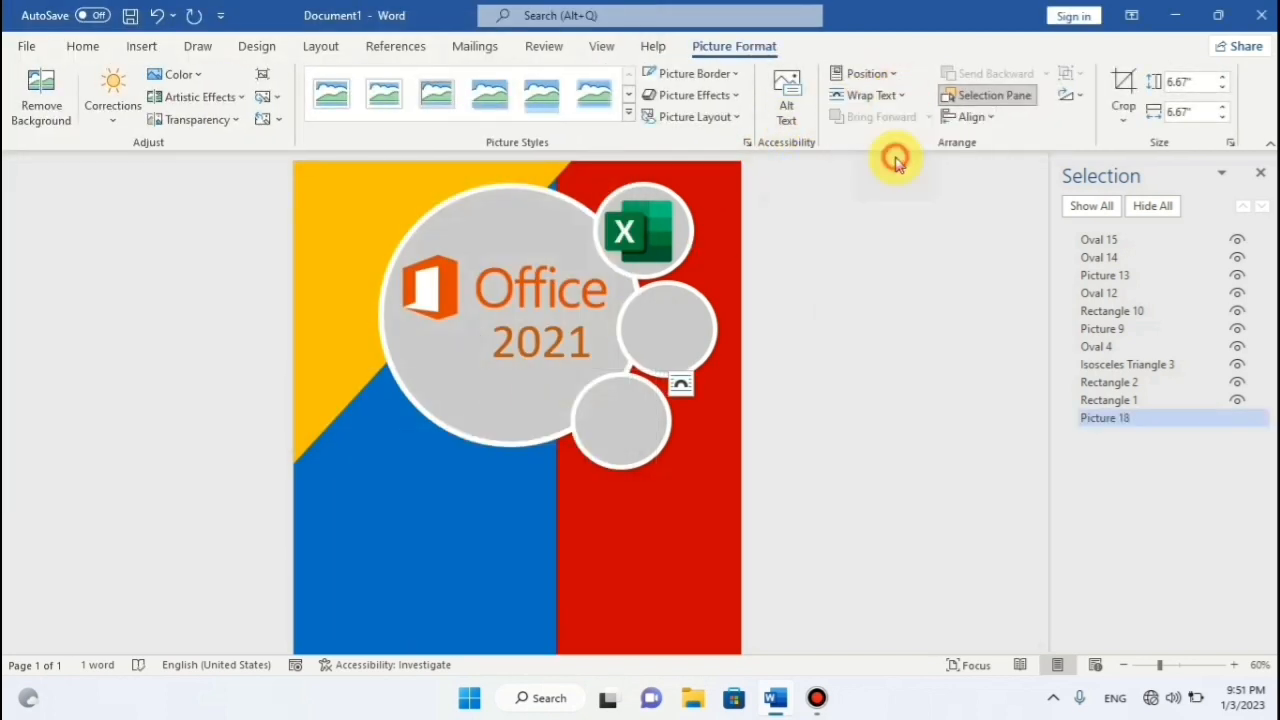
Shrink the Word logo to about 1.69 inches and drag it onto the middle circle.
{"action": "left_click_drag", "start_coordinate": [570, 475], "coordinate": [612, 287]}
{"action": "left_click_drag", "start_coordinate": [690, 543], "coordinate": [470, 316]}
{"action": "left_click_drag", "start_coordinate": [392, 270], "coordinate": [606, 352]}
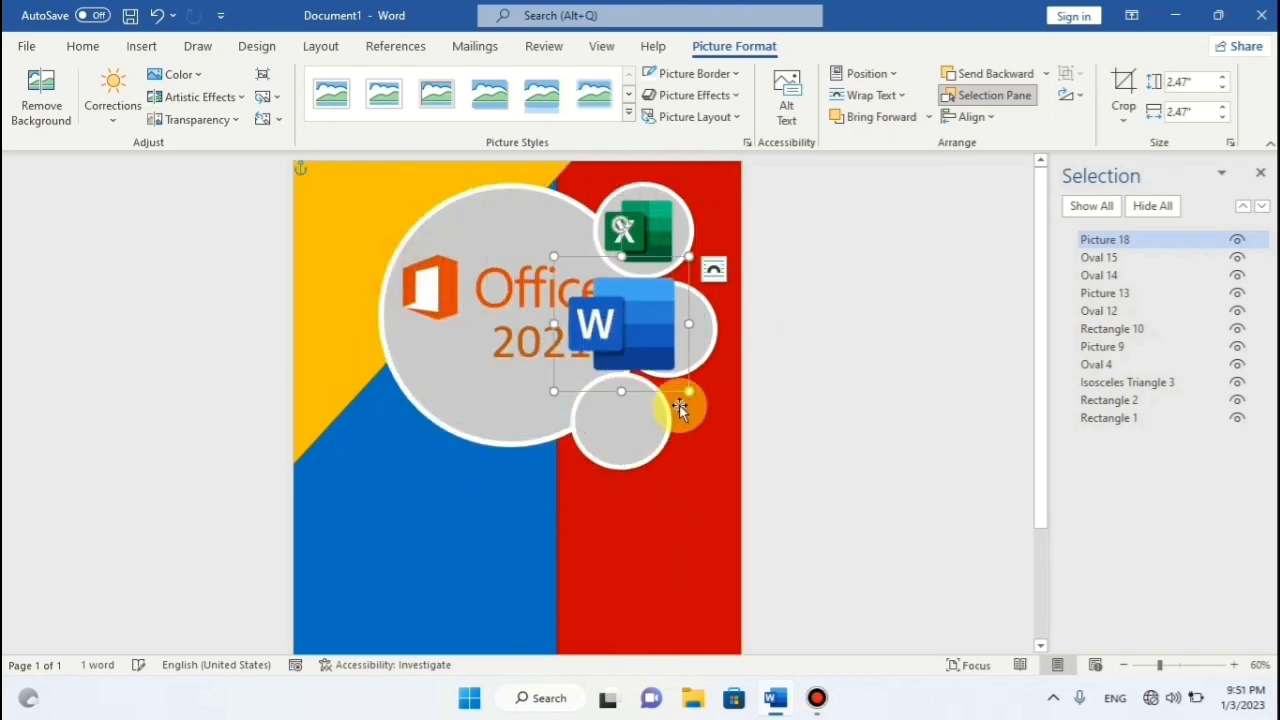
{"action": "left_click_drag", "start_coordinate": [686, 390], "coordinate": [657, 357]}
{"action": "left_click_drag", "start_coordinate": [601, 316], "coordinate": [645, 336]}
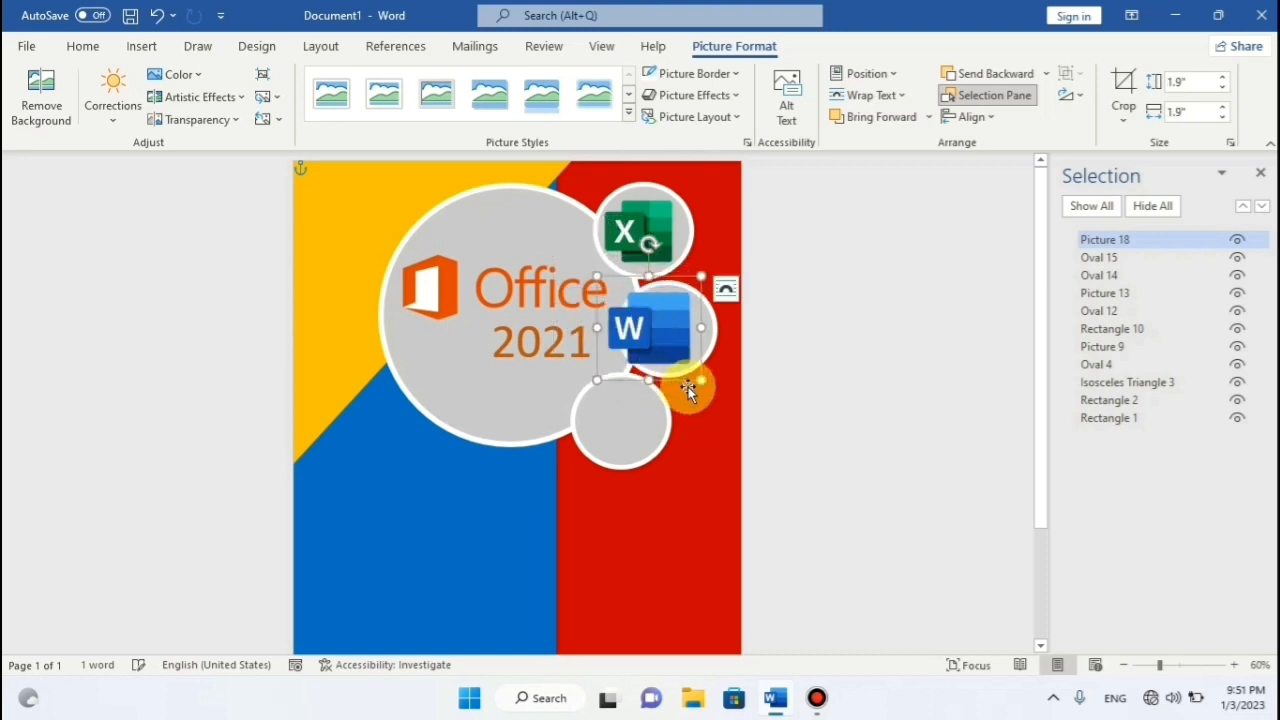
{"action": "left_click_drag", "start_coordinate": [701, 382], "coordinate": [691, 371]}
{"action": "left_click_drag", "start_coordinate": [641, 337], "coordinate": [671, 345]}
Fine-tune the Word logo's position inside the middle circle with arrow-key nudges.
{"action": "key", "text": "Up"}
{"action": "key", "text": "Up"}
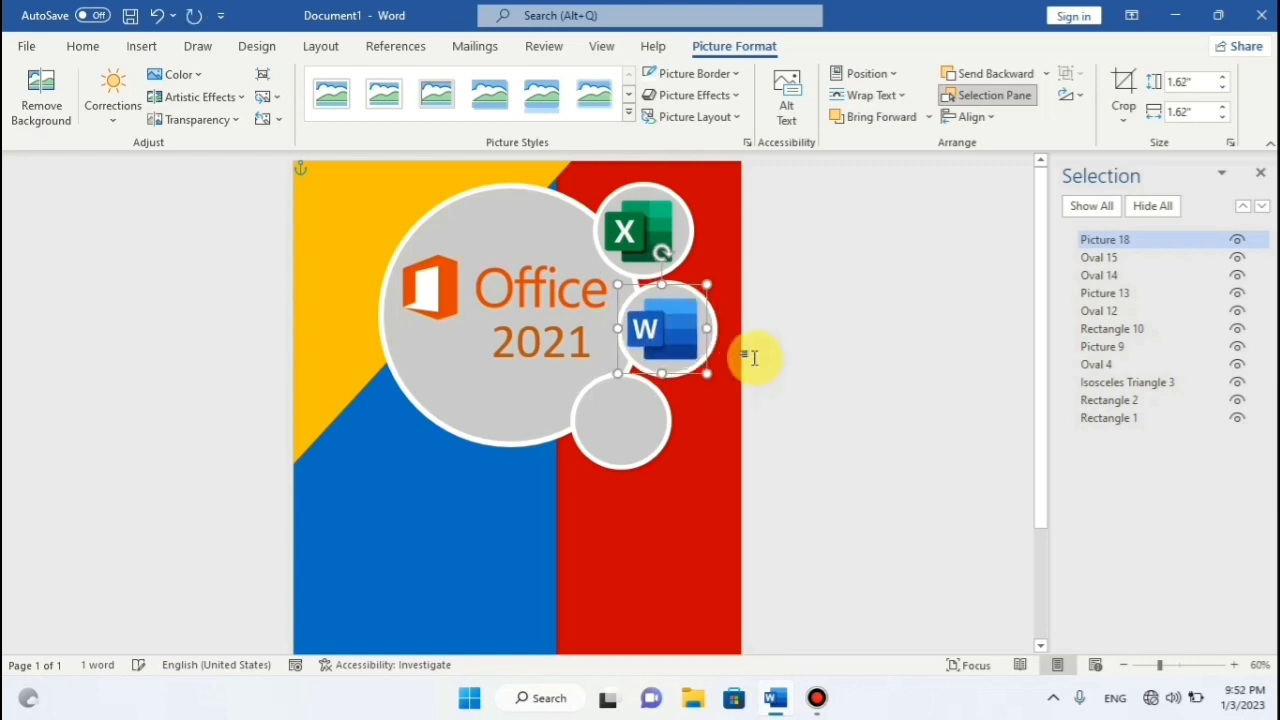
{"action": "key", "text": "Up"}
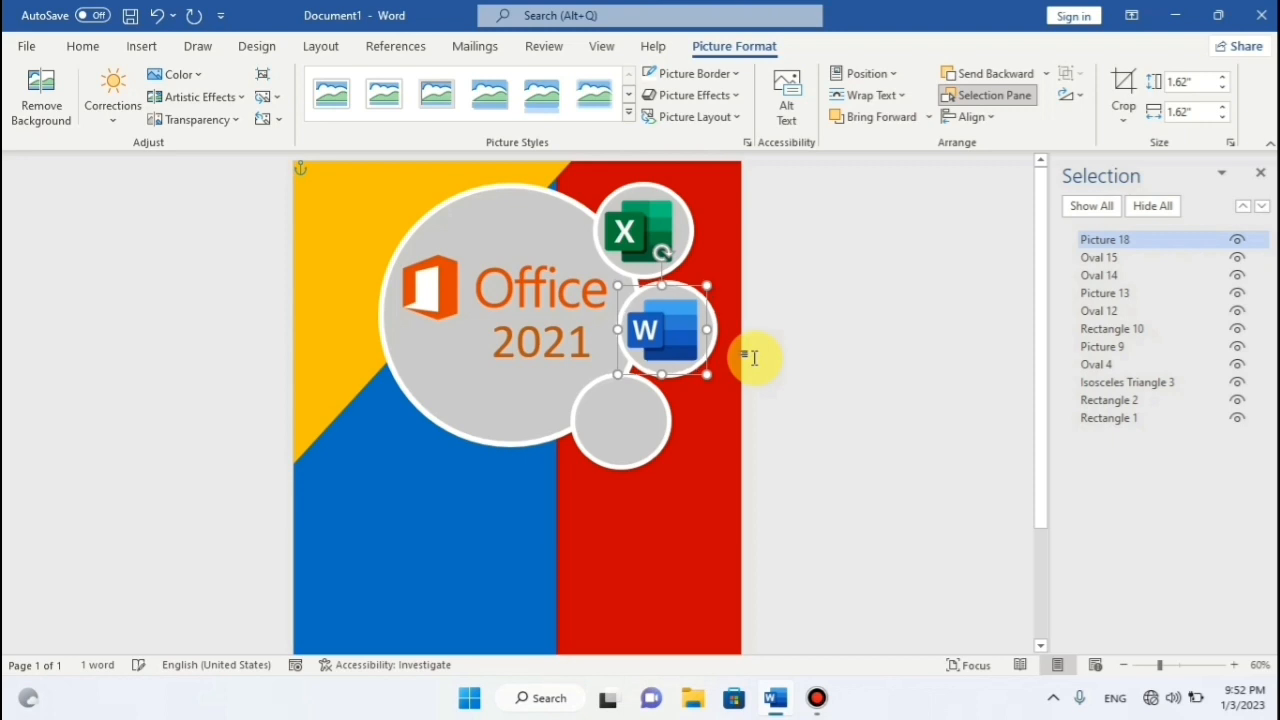
{"action": "key", "text": "Down"}
{"action": "key", "text": "Up"}
{"action": "key", "text": "Right"}
{"action": "key", "text": "Left"}
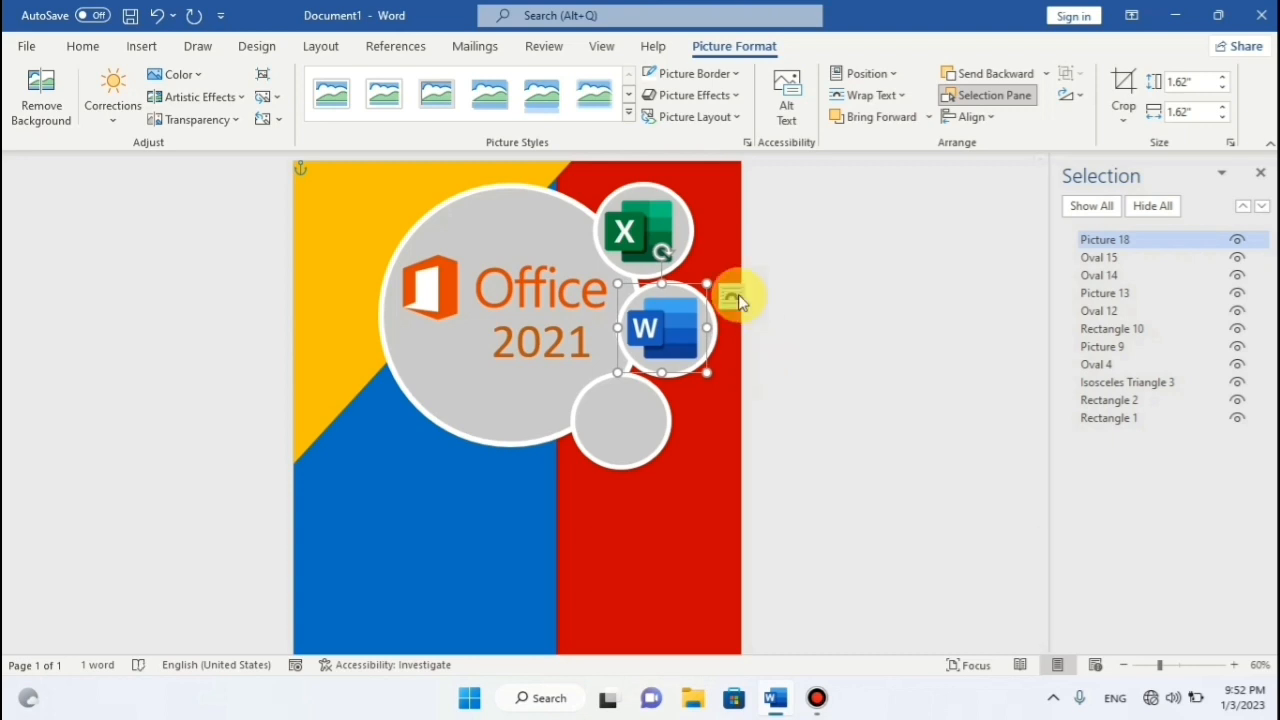
{"action": "left_click", "coordinate": [823, 340]}
Open the Insert Picture dialog to browse this device for another image.
{"action": "left_click", "coordinate": [161, 48]}
{"action": "left_click", "coordinate": [192, 100]}
{"action": "left_click", "coordinate": [226, 171]}
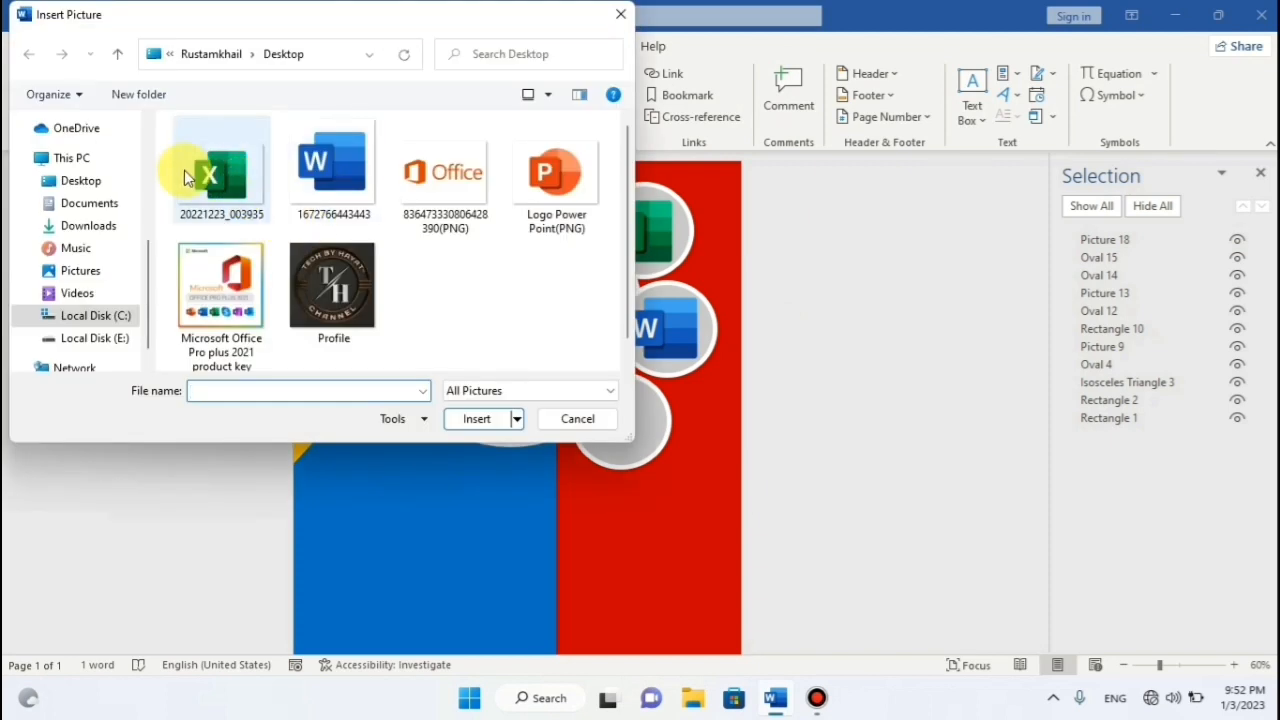
Insert the Logo Power Point(PNG) image and set it to float freely over the design.
{"action": "left_click", "coordinate": [550, 172]}
{"action": "left_click", "coordinate": [470, 420]}
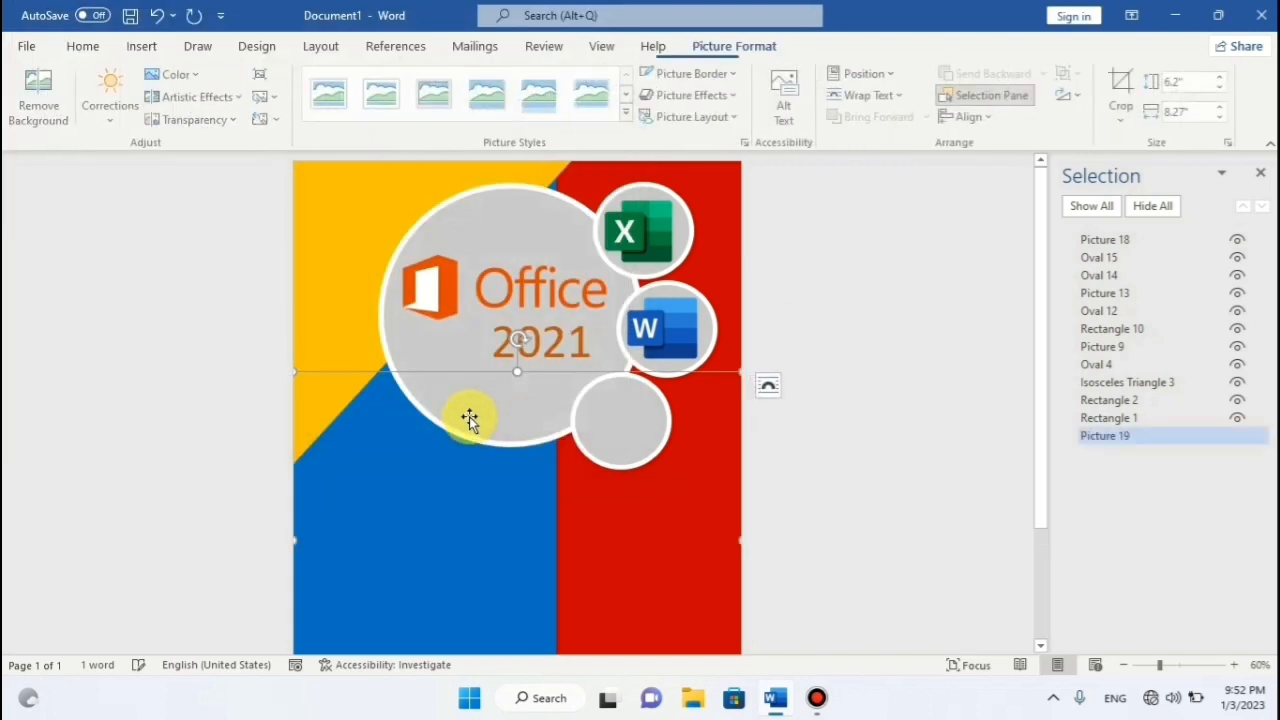
{"action": "left_click", "coordinate": [885, 95]}
{"action": "left_click", "coordinate": [885, 150]}
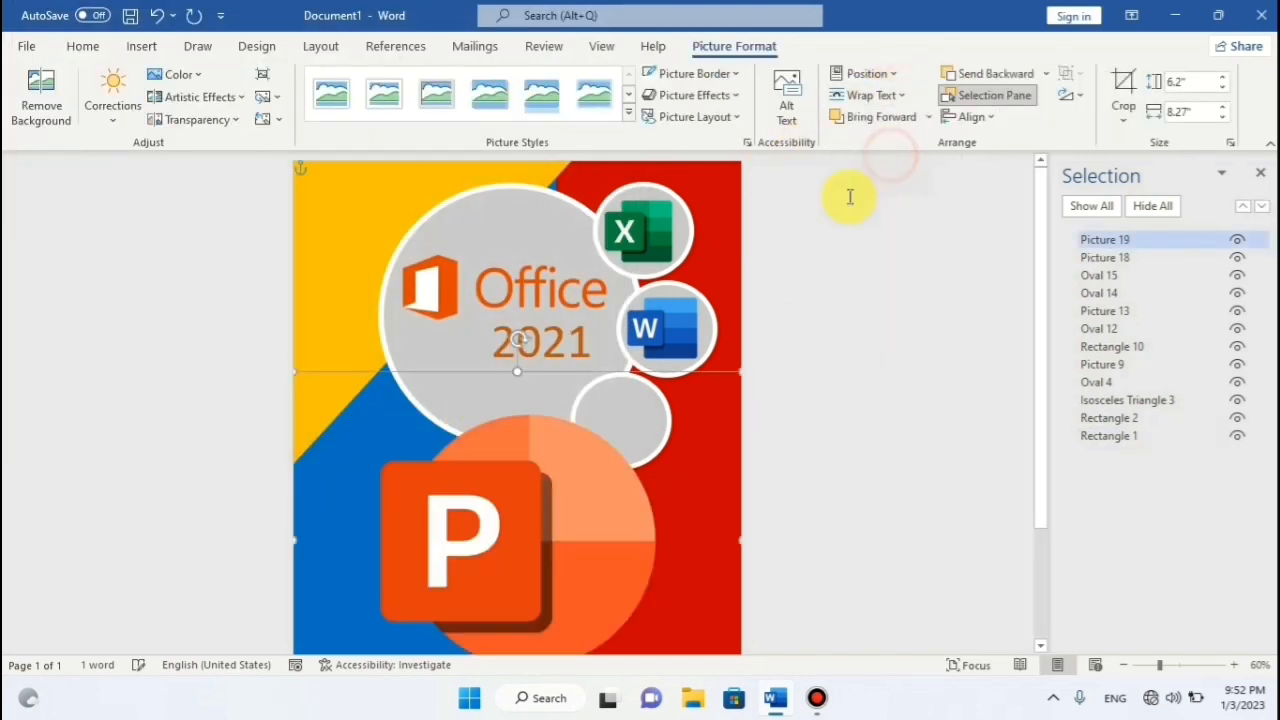
Resize the PowerPoint logo to about 1.77 by 2.36 inches and fit it into the bottom circle.
{"action": "left_click_drag", "start_coordinate": [586, 371], "coordinate": [511, 262]}
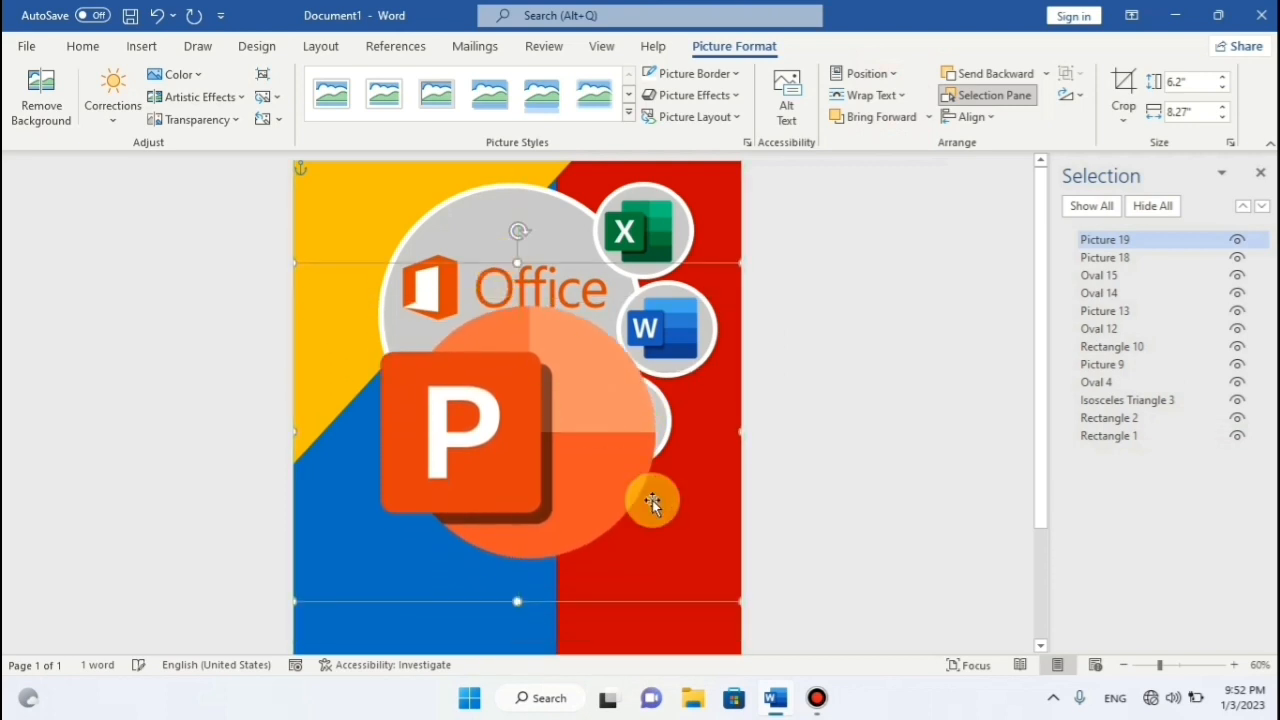
{"action": "left_click_drag", "start_coordinate": [740, 598], "coordinate": [441, 372]}
{"action": "left_click_drag", "start_coordinate": [380, 335], "coordinate": [627, 443]}
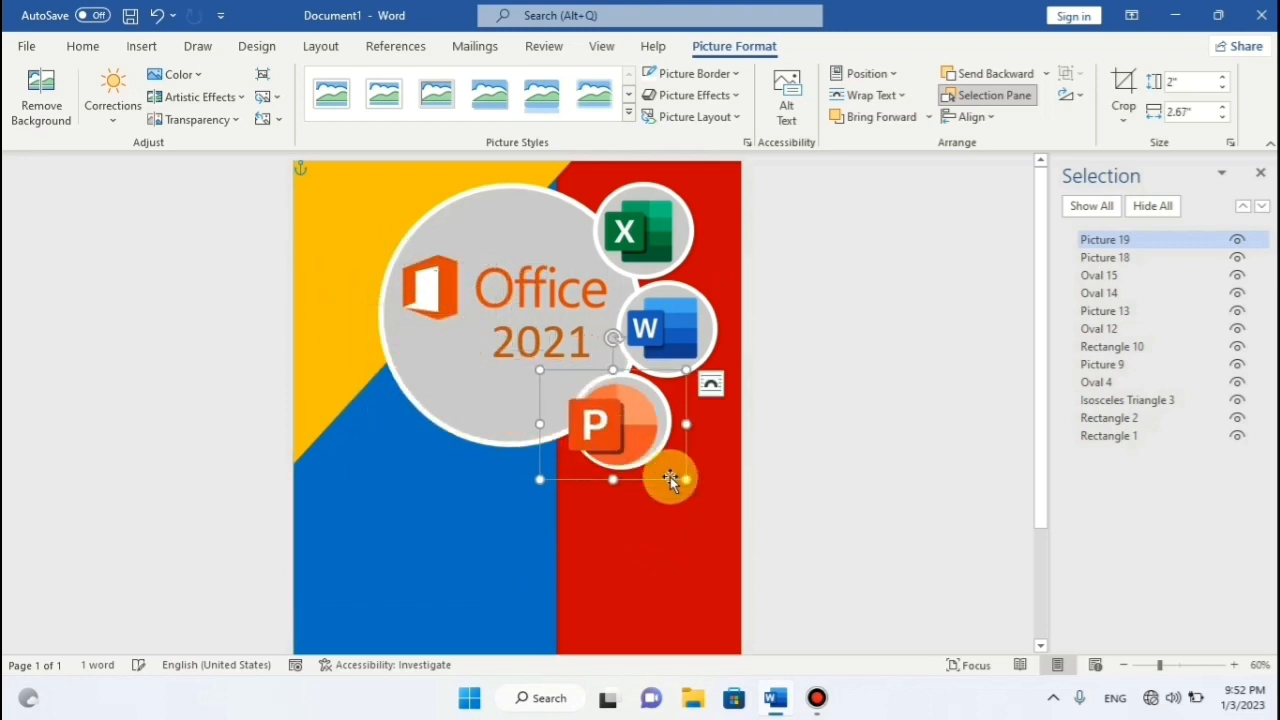
{"action": "left_click_drag", "start_coordinate": [686, 481], "coordinate": [663, 466]}
{"action": "left_click_drag", "start_coordinate": [608, 428], "coordinate": [629, 431]}
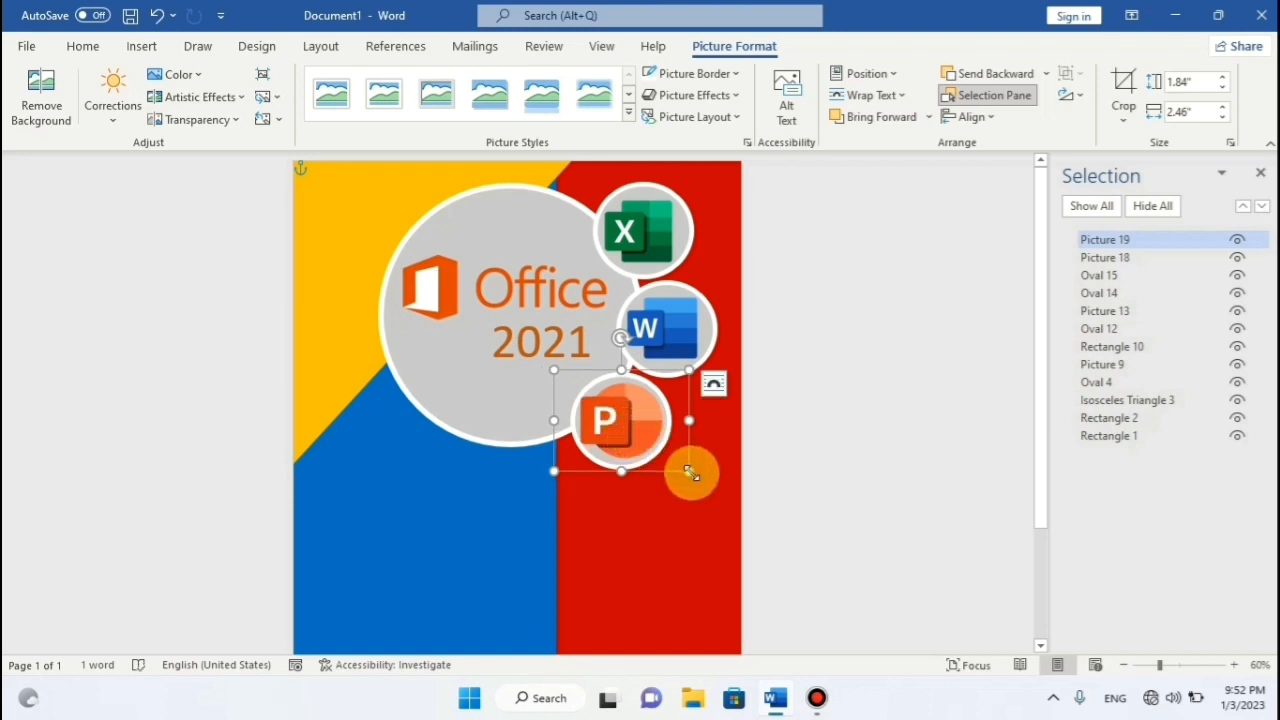
{"action": "left_click_drag", "start_coordinate": [689, 471], "coordinate": [684, 467]}
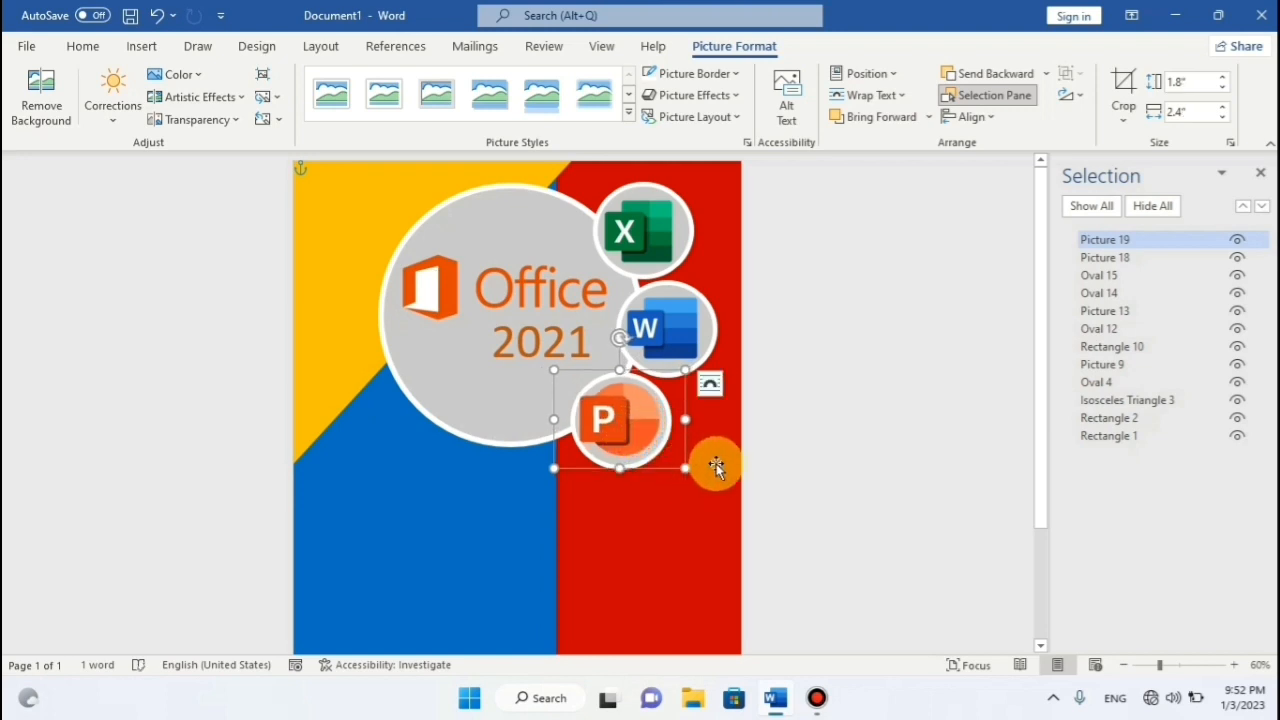
{"action": "key", "text": "Down"}
{"action": "key", "text": "Down"}
{"action": "key", "text": "Down"}
{"action": "key", "text": "Right"}
{"action": "key", "text": "Right"}
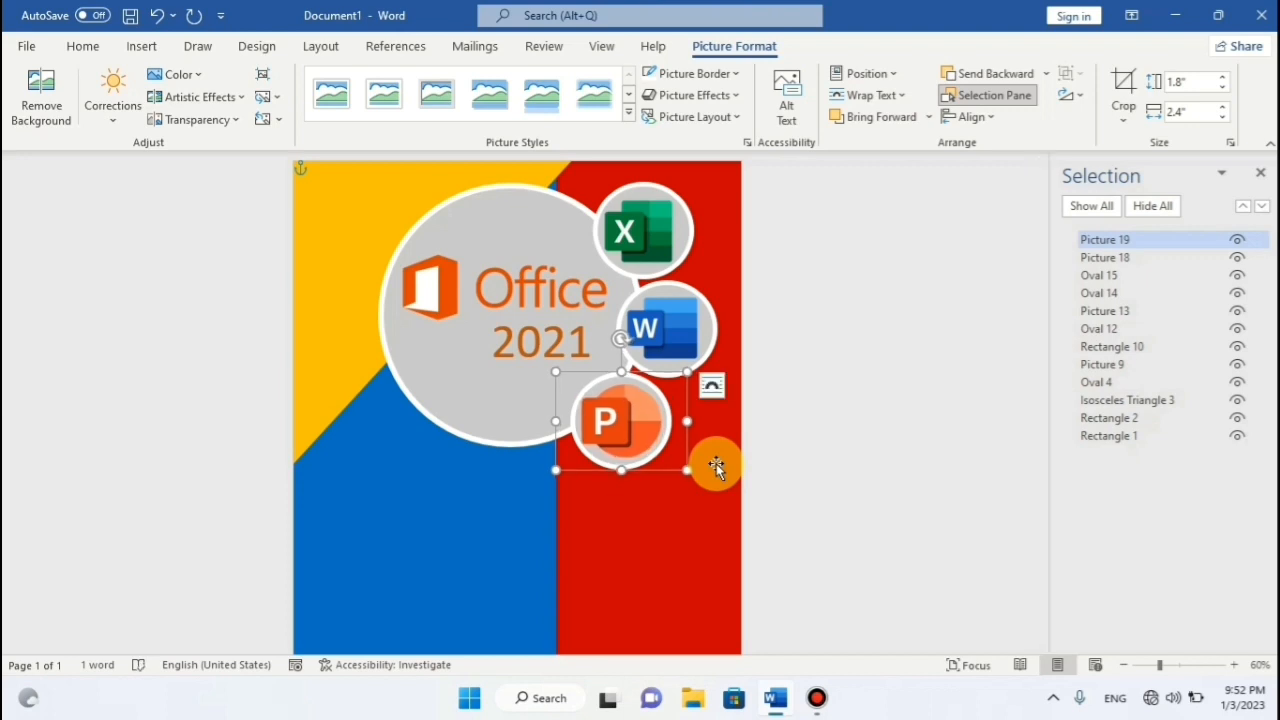
{"action": "left_click_drag", "start_coordinate": [687, 469], "coordinate": [685, 468]}
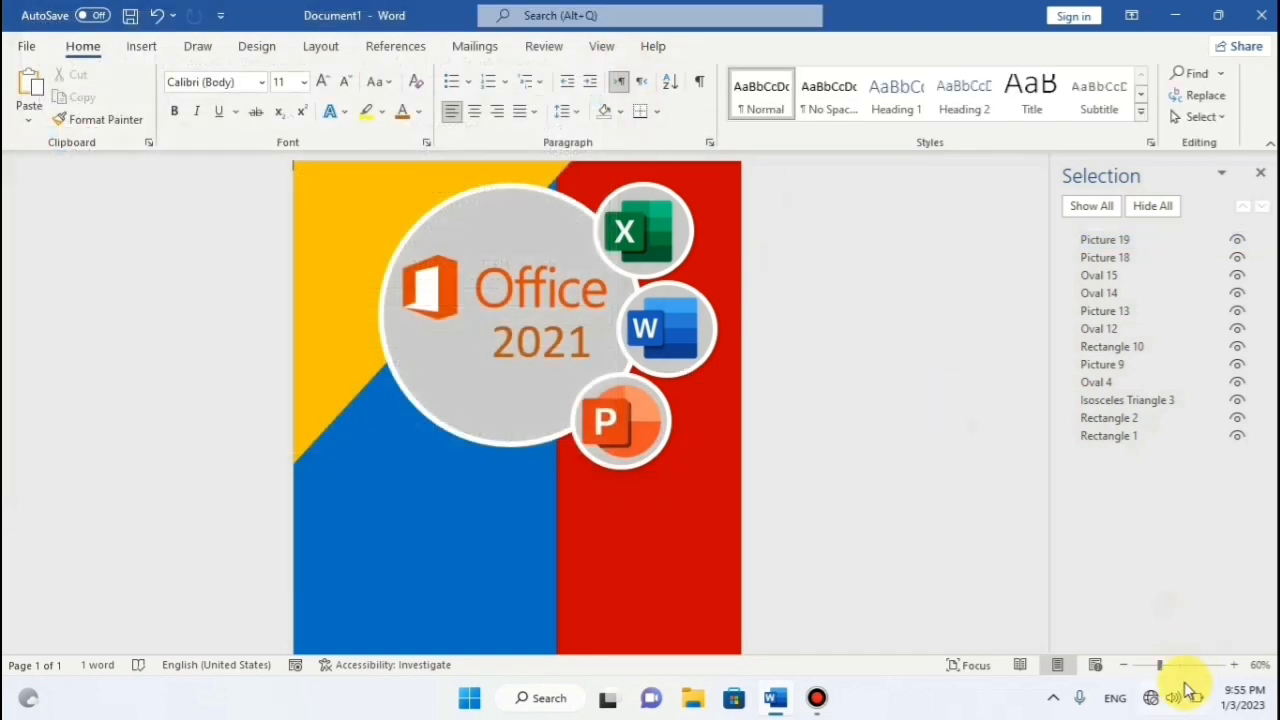
{"action": "left_click", "coordinate": [1178, 665]}
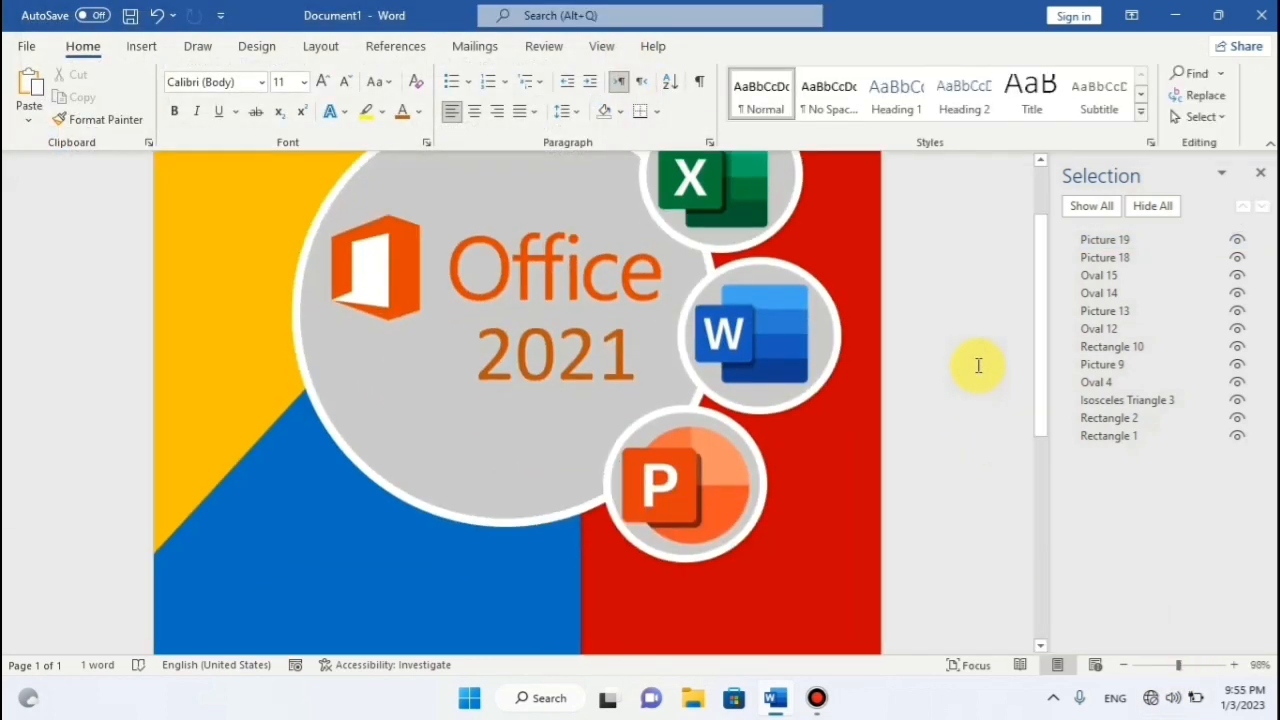
{"action": "left_click", "coordinate": [1171, 665]}
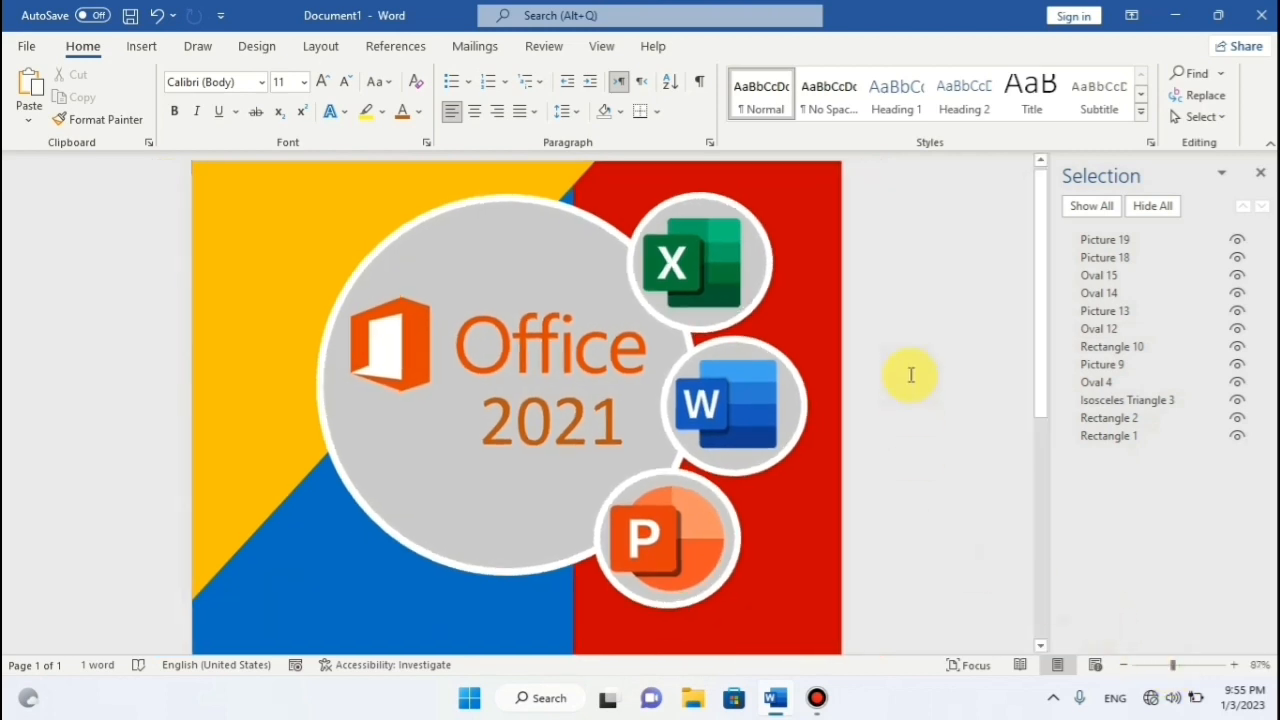
{"action": "left_click", "coordinate": [138, 47]}
{"action": "left_click", "coordinate": [279, 79]}
{"action": "left_click", "coordinate": [277, 113]}
{"action": "left_click_drag", "start_coordinate": [669, 319], "coordinate": [814, 347]}
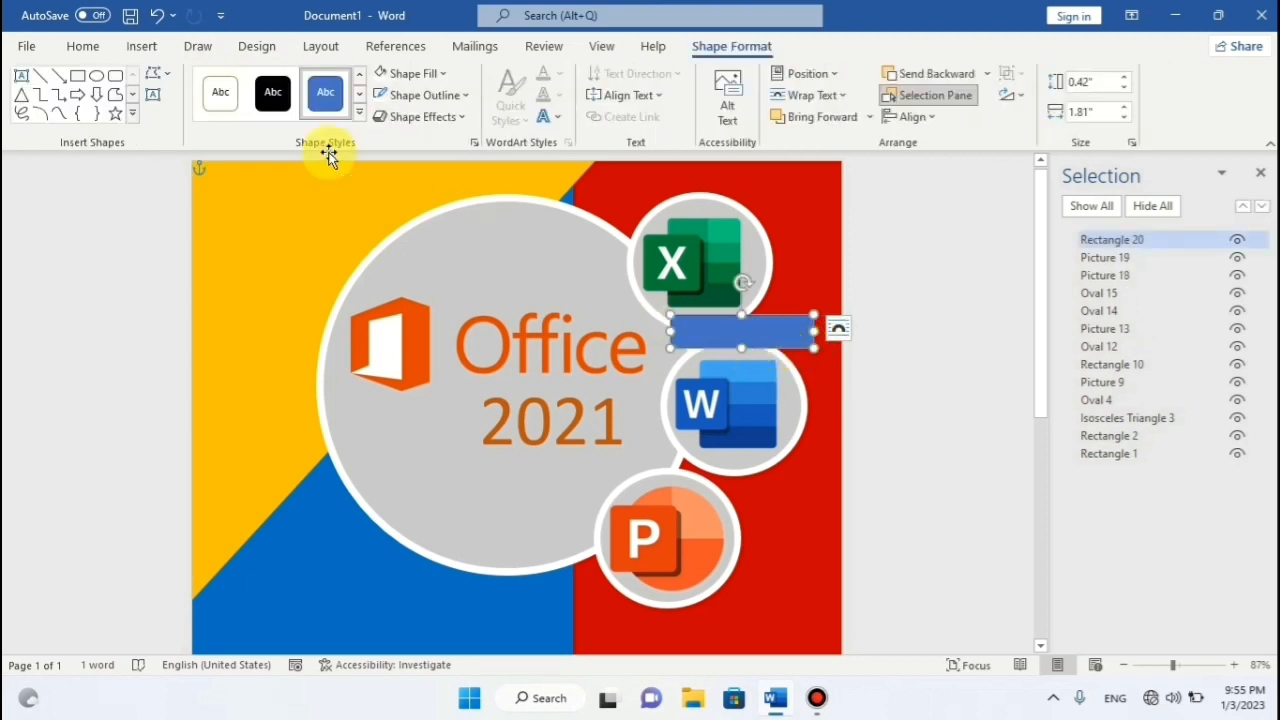
{"action": "left_click", "coordinate": [514, 279]}
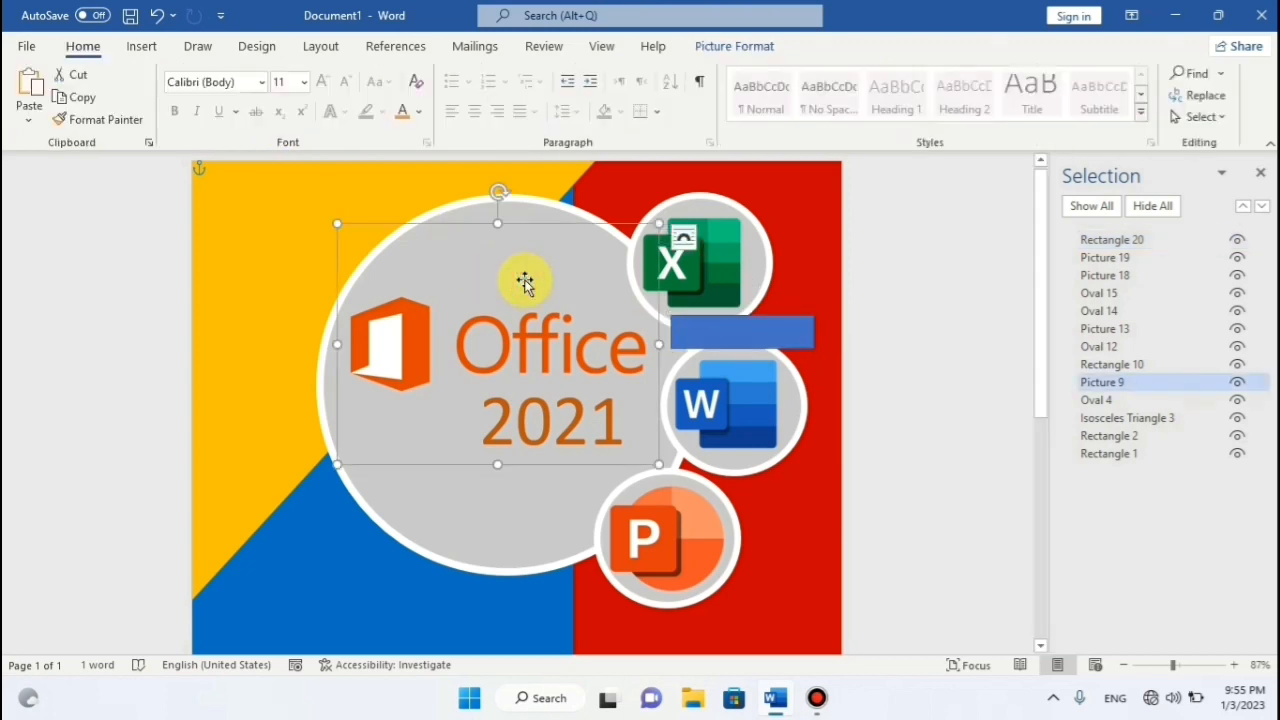
{"action": "left_click", "coordinate": [694, 338]}
{"action": "key", "text": "Delete"}
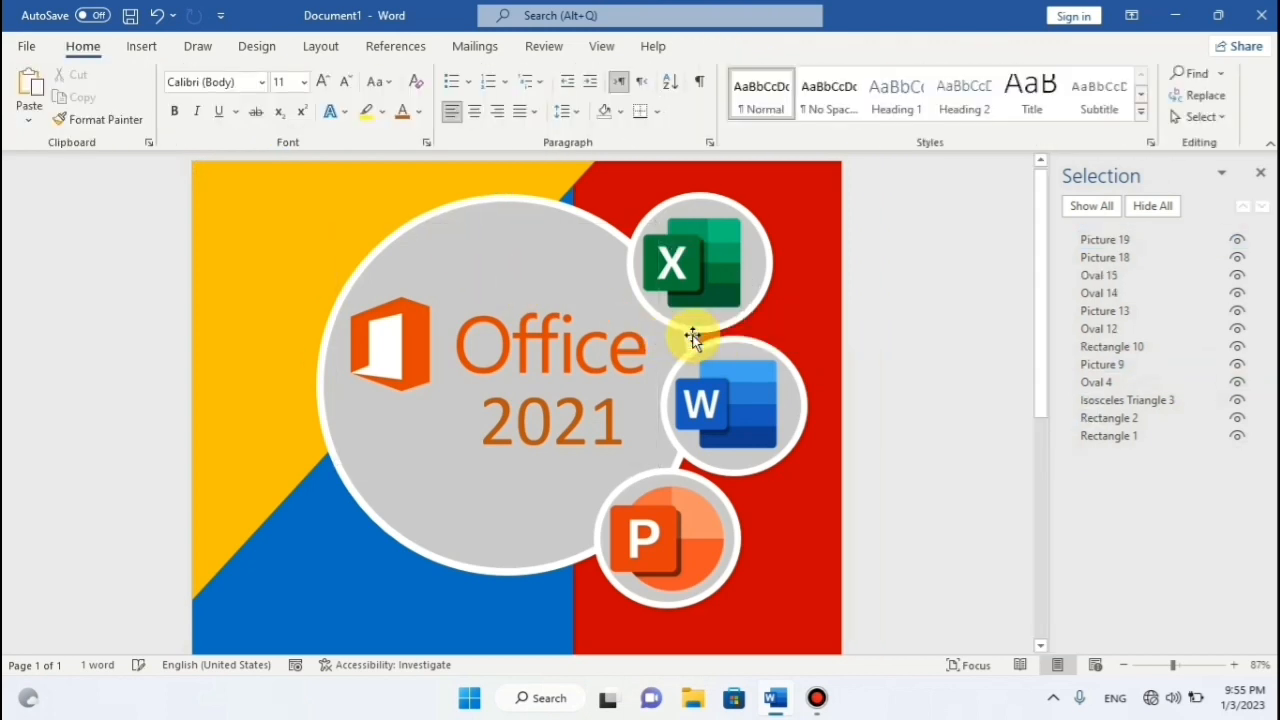
{"action": "left_click", "coordinate": [143, 47]}
Draw a rectangle label beside the Excel circle and type 'Microsoft Excel' into it.
{"action": "left_click", "coordinate": [255, 74]}
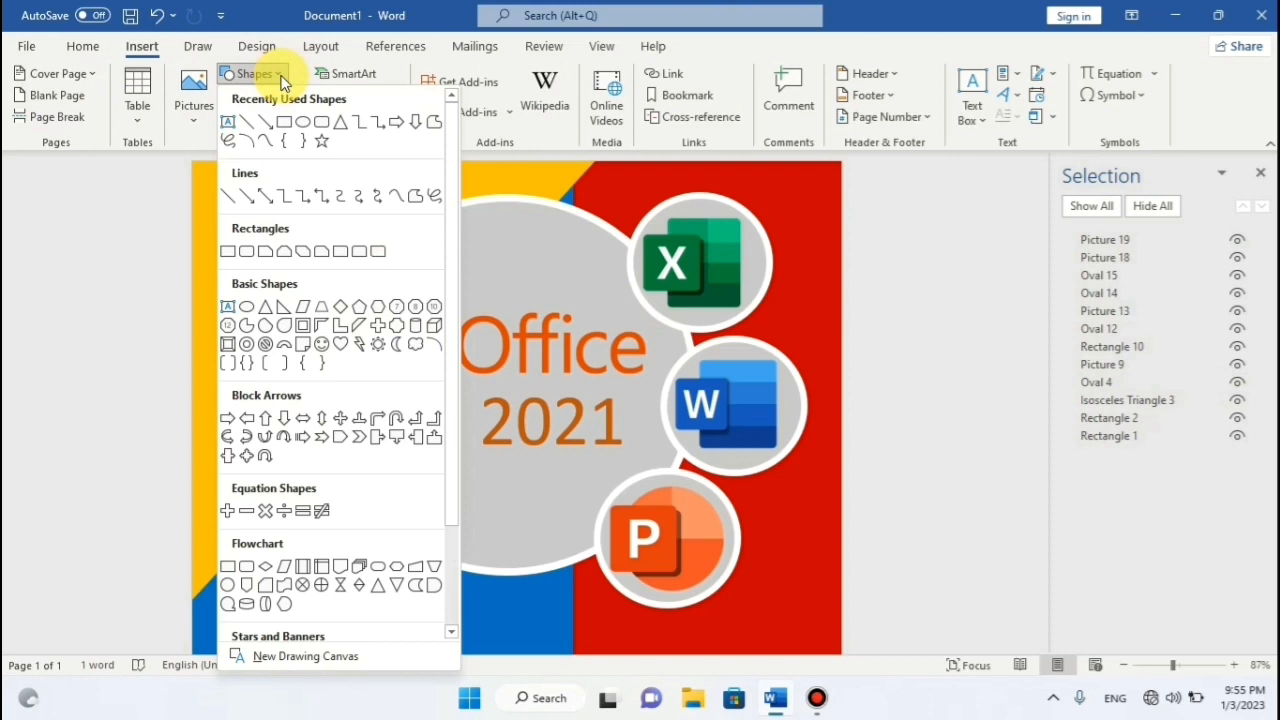
{"action": "left_click", "coordinate": [251, 251]}
{"action": "left_click_drag", "start_coordinate": [705, 316], "coordinate": [757, 313]}
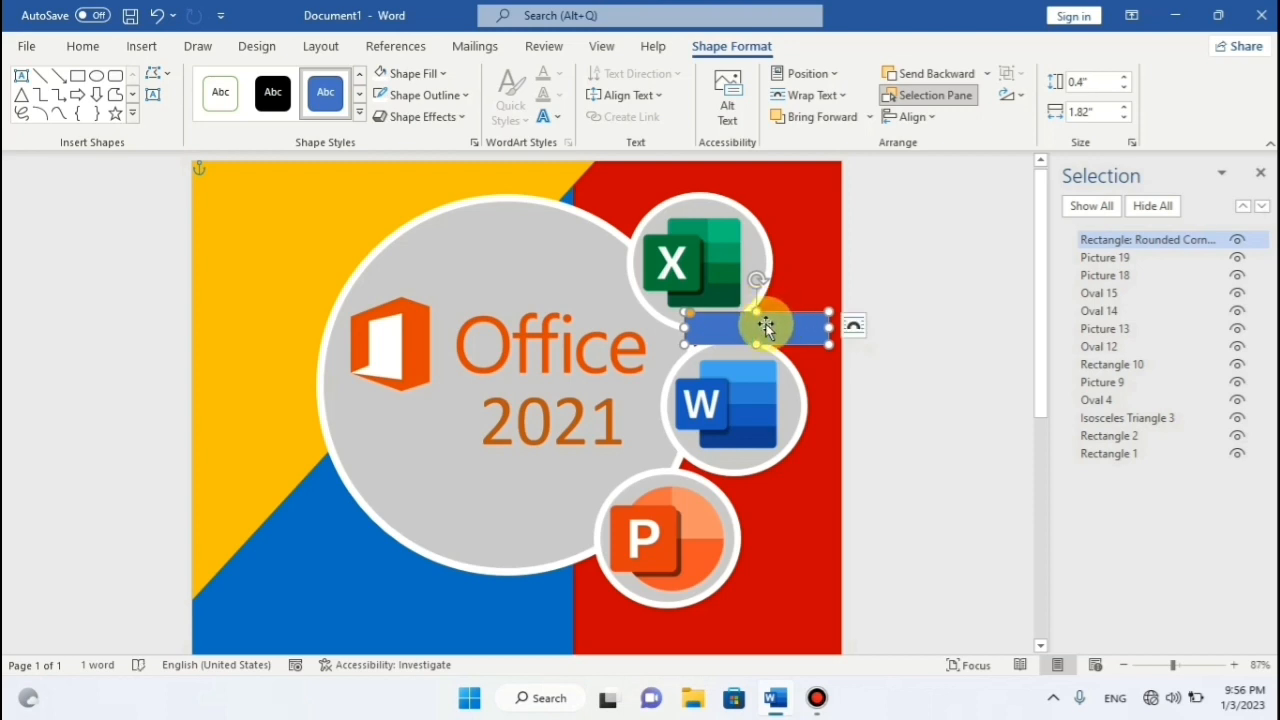
{"action": "type", "text": "Micro"}
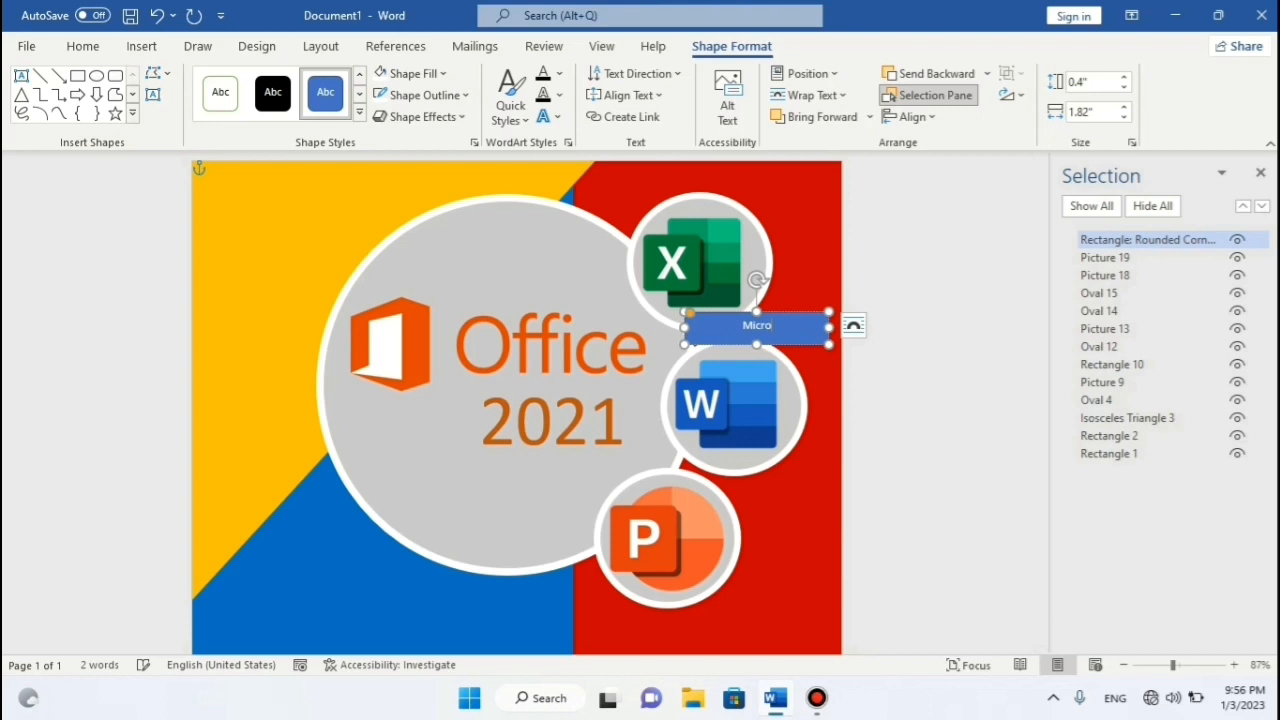
{"action": "type", "text": "soft Excel"}
Make the label text bold at 16 pt and nudge the label slightly upward.
{"action": "left_click", "coordinate": [85, 47]}
{"action": "left_click", "coordinate": [326, 79]}
{"action": "left_click", "coordinate": [327, 78]}
{"action": "left_click", "coordinate": [327, 77]}
{"action": "key", "text": "ctrl+a"}
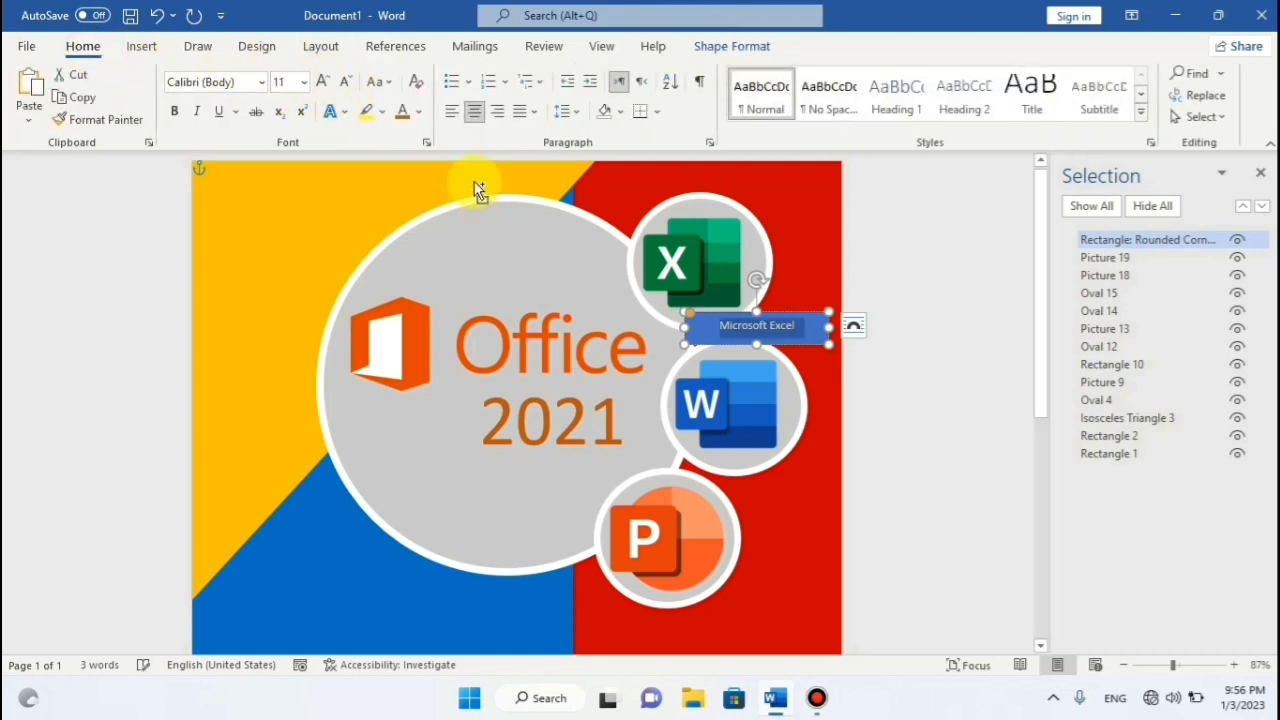
{"action": "left_click", "coordinate": [327, 84]}
{"action": "left_click", "coordinate": [327, 87]}
{"action": "left_click", "coordinate": [327, 87]}
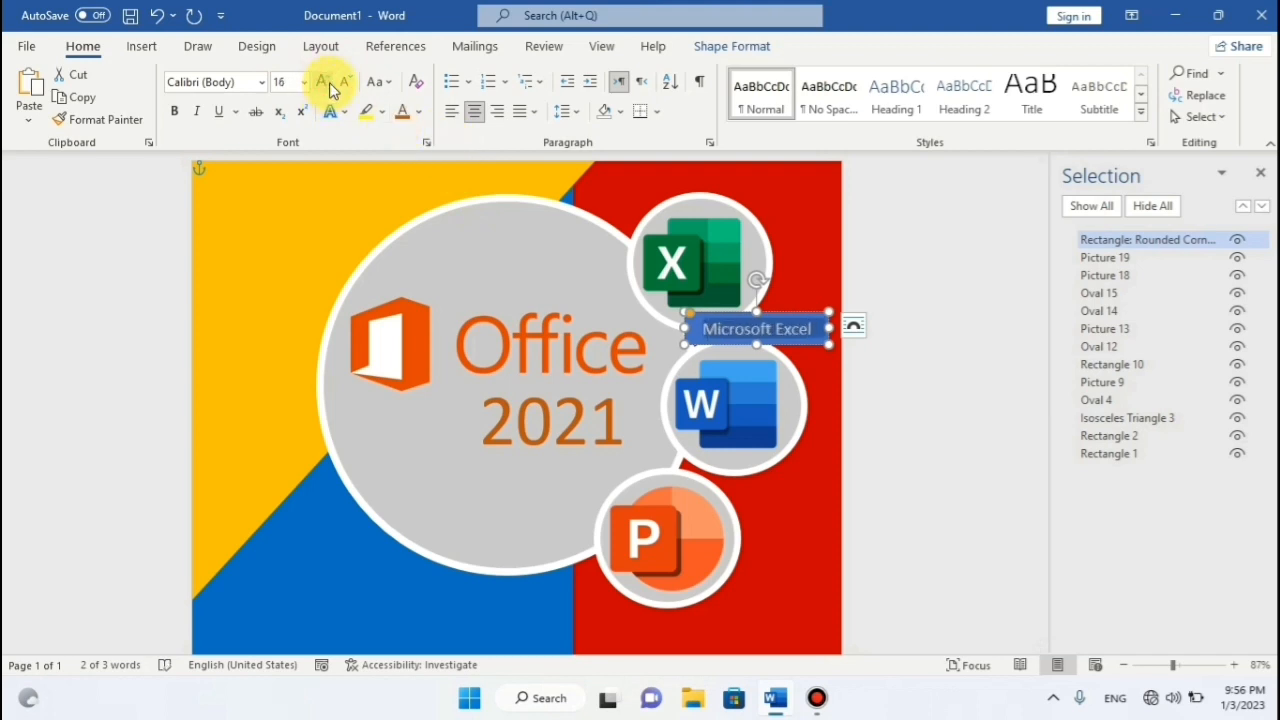
{"action": "left_click", "coordinate": [177, 115]}
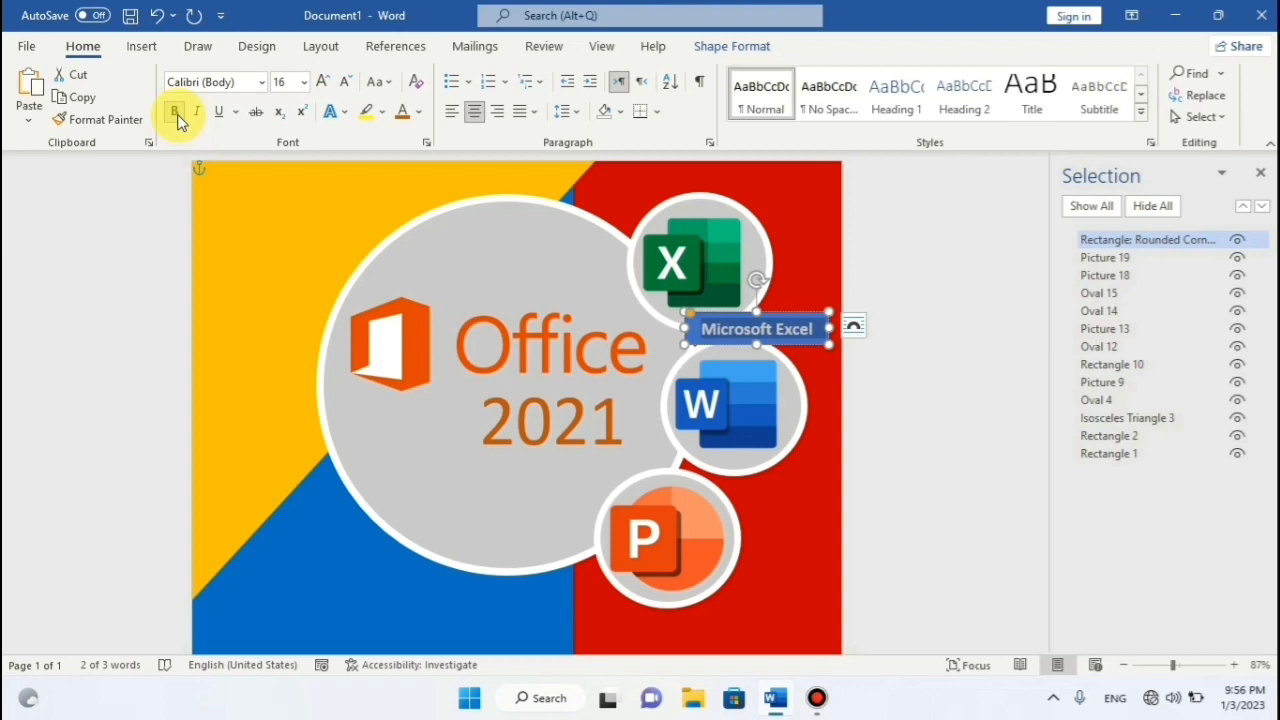
{"action": "left_click", "coordinate": [737, 292]}
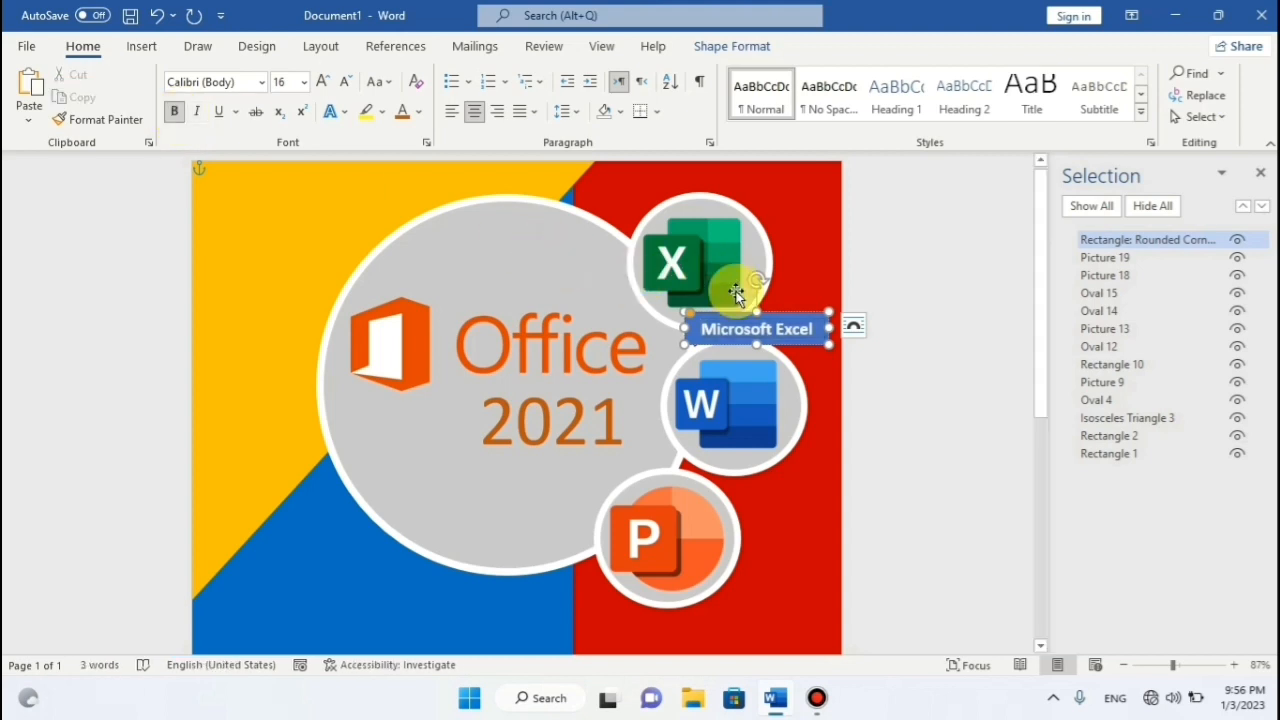
{"action": "triple_click", "coordinate": [808, 318]}
{"action": "left_click_drag", "start_coordinate": [808, 318], "coordinate": [806, 318]}
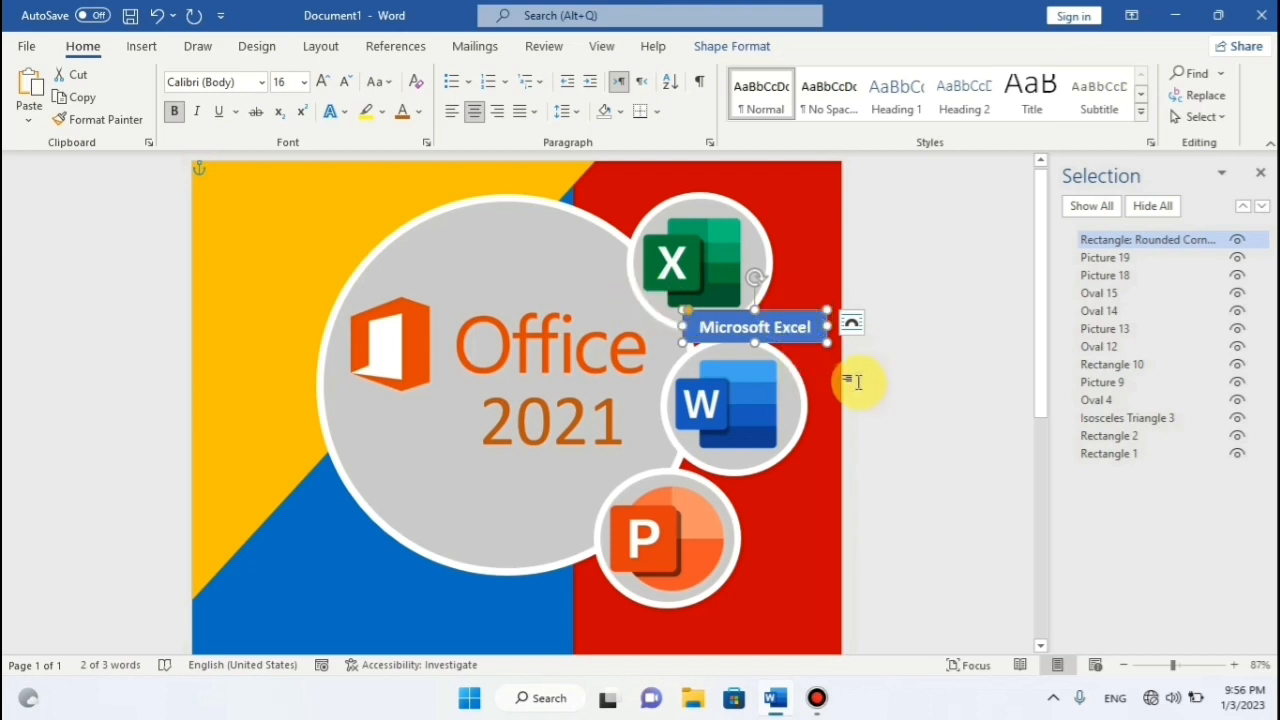
Copy the Excel label and position a pasted copy just below the Word icon.
{"action": "right_click", "coordinate": [808, 314]}
{"action": "left_click", "coordinate": [830, 249]}
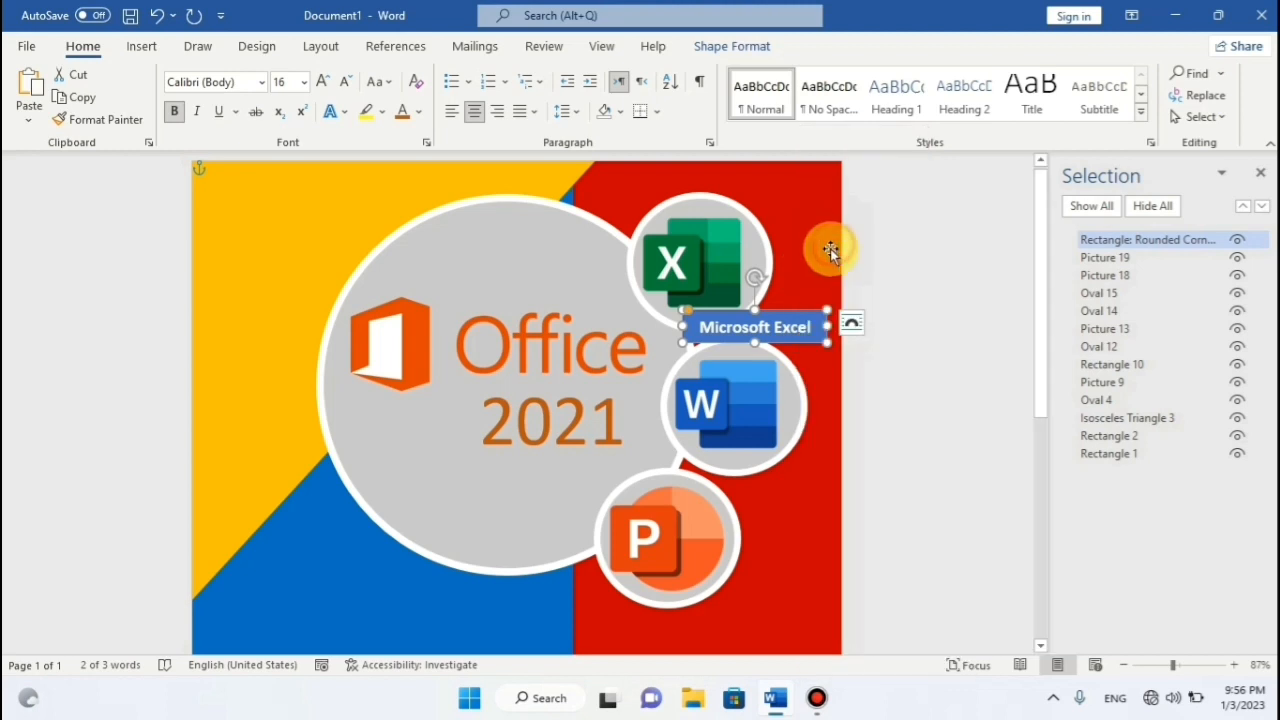
{"action": "right_click", "coordinate": [811, 363]}
{"action": "left_click", "coordinate": [852, 296]}
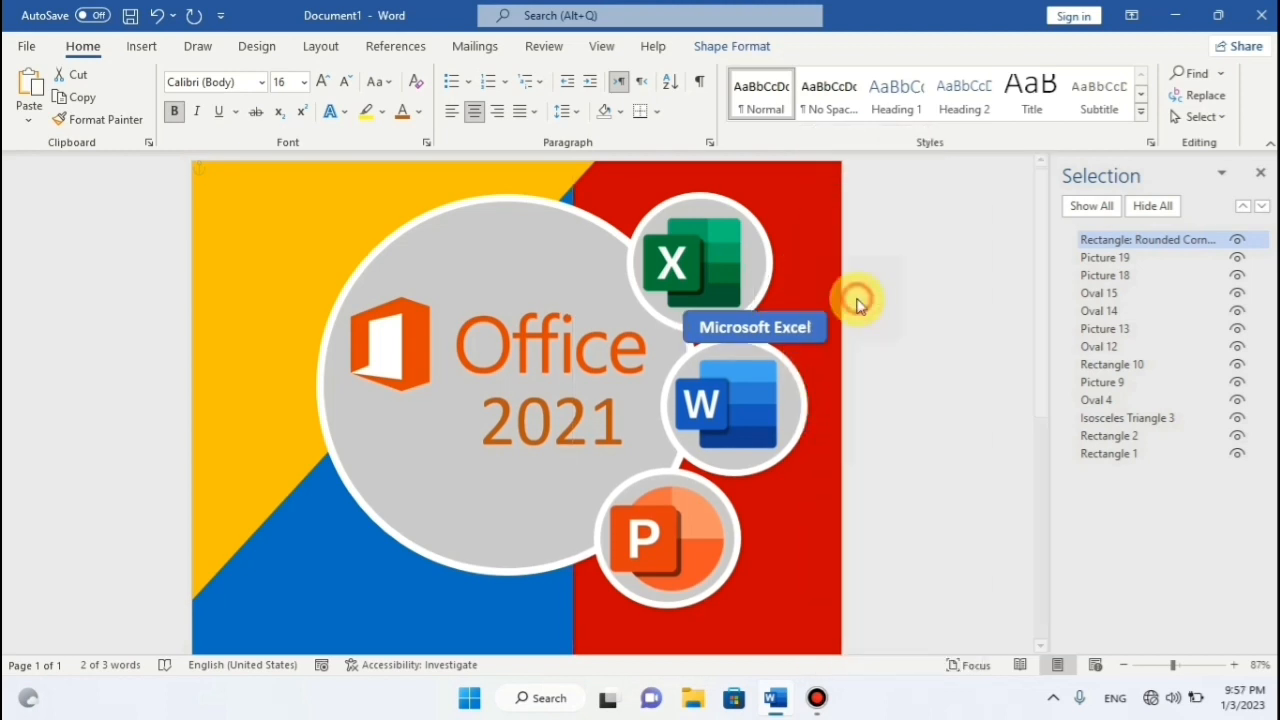
{"action": "right_click", "coordinate": [808, 316]}
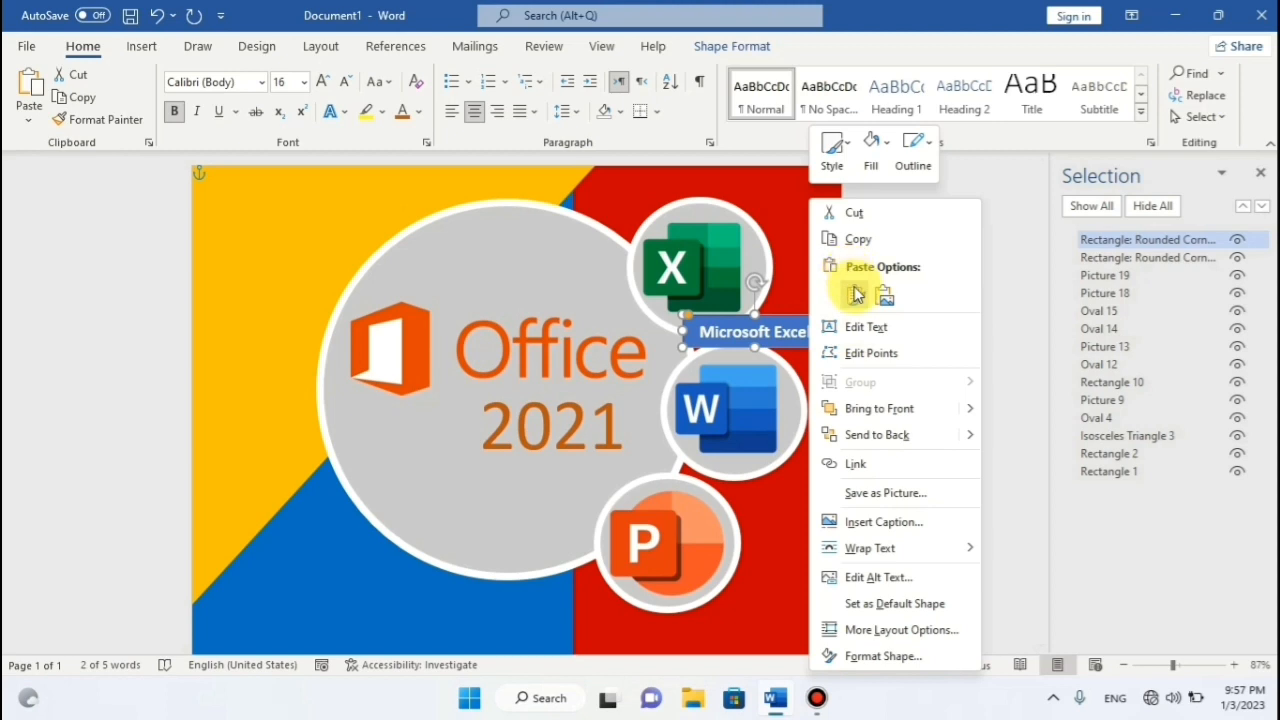
{"action": "left_click", "coordinate": [851, 293]}
{"action": "left_click_drag", "start_coordinate": [806, 333], "coordinate": [836, 460]}
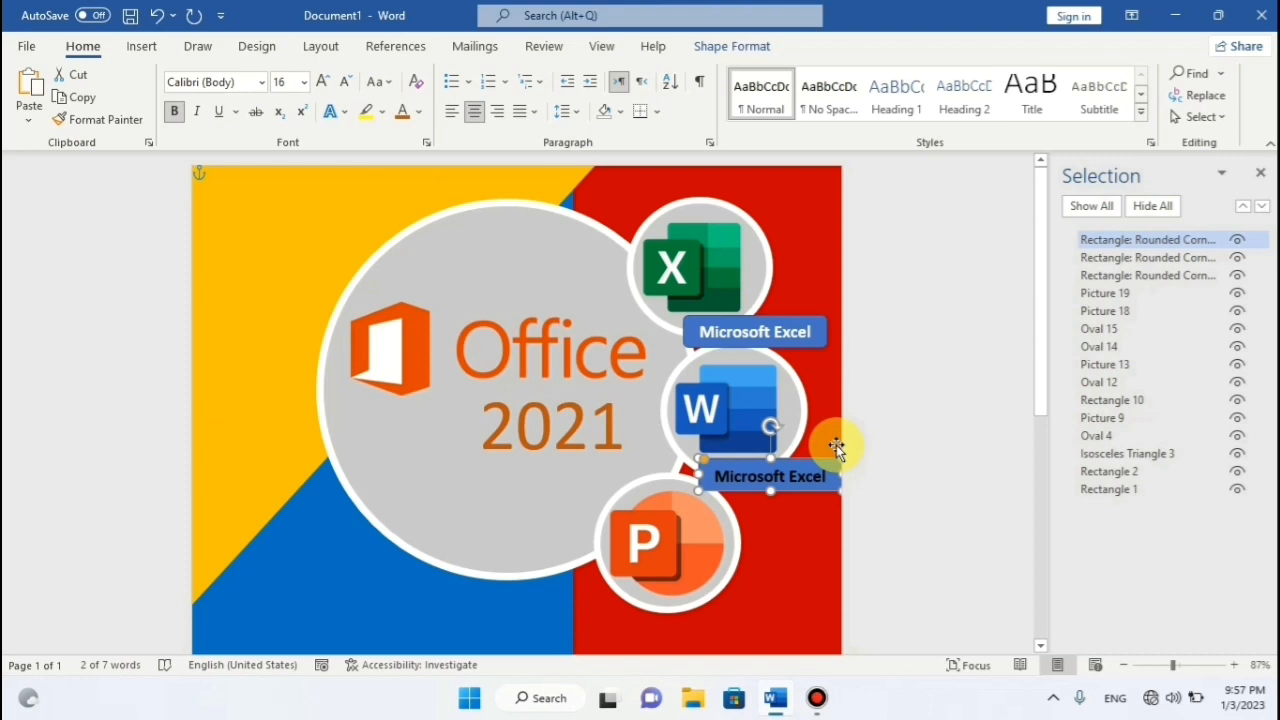
{"action": "key", "text": "Down"}
{"action": "key", "text": "Down"}
{"action": "key", "text": "Down"}
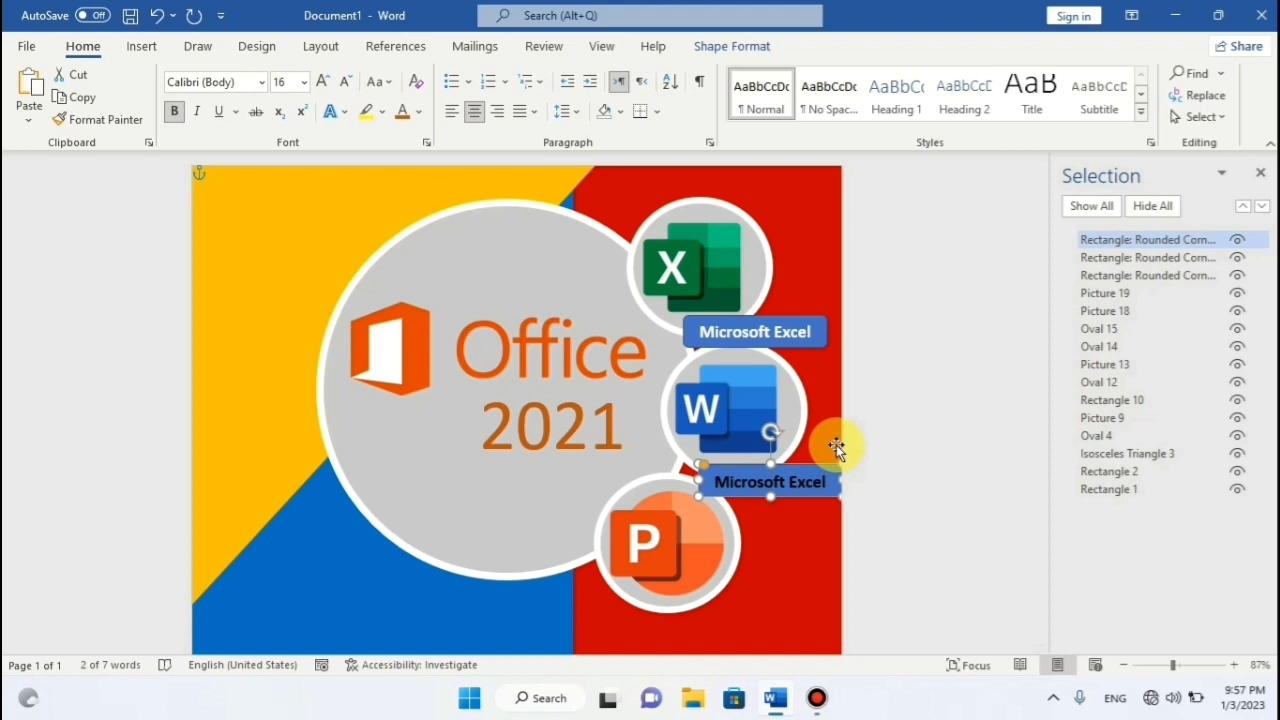
{"action": "key", "text": "Left"}
{"action": "key", "text": "Left"}
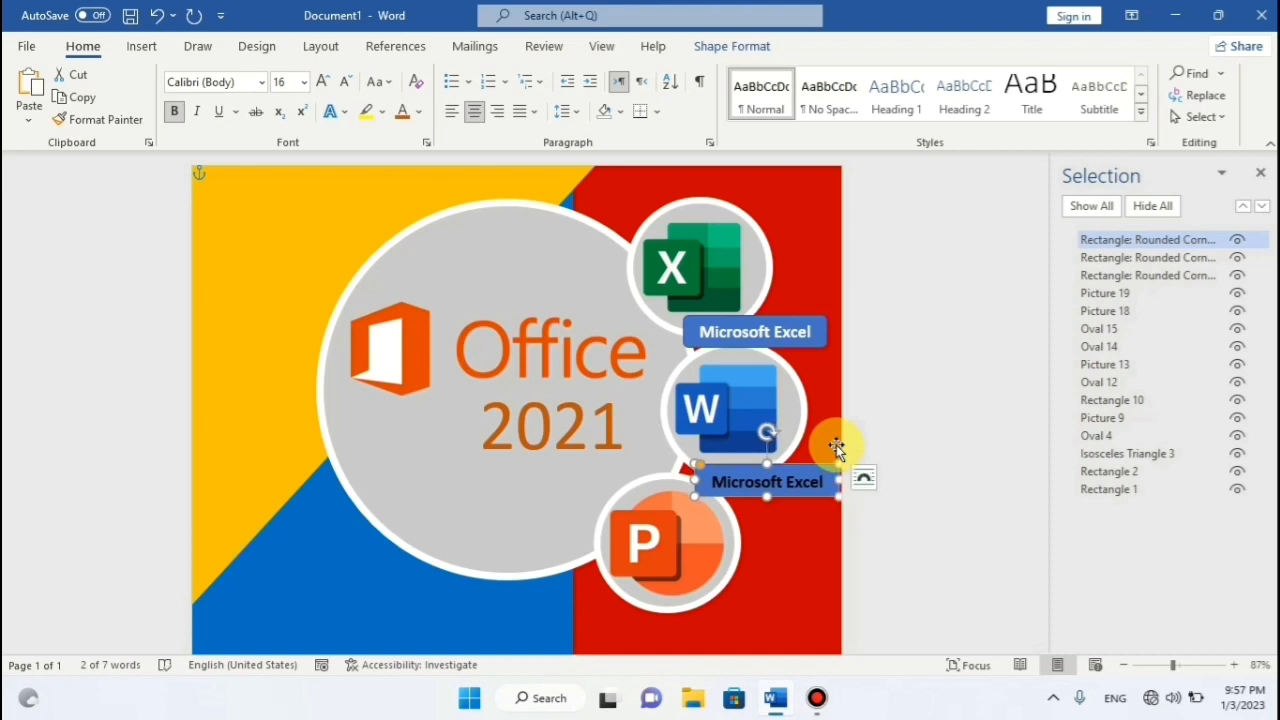
Change the copied label's text from Microsoft Excel to Microsoft Word.
{"action": "left_click", "coordinate": [834, 484]}
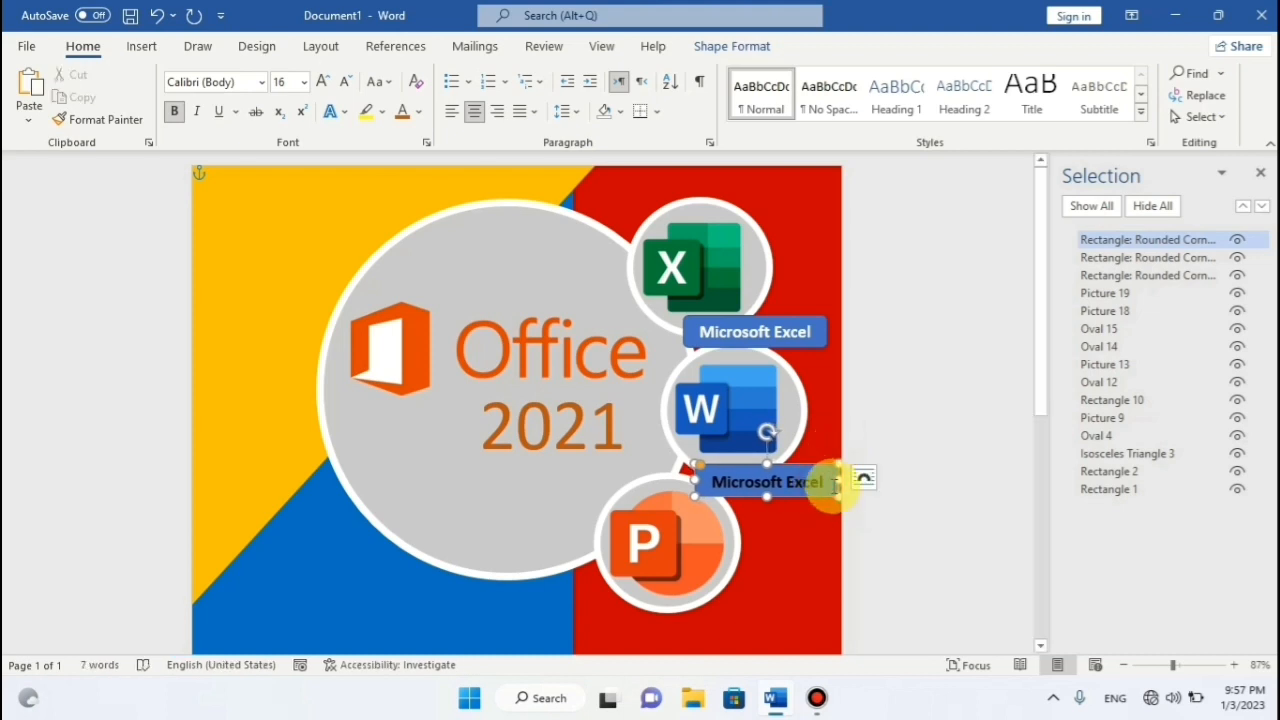
{"action": "key", "text": "BackSpace"}
{"action": "key", "text": "BackSpace"}
{"action": "key", "text": "BackSpace"}
{"action": "key", "text": "BackSpace"}
{"action": "key", "text": "BackSpace"}
{"action": "key", "text": "BackSpace"}
{"action": "type", "text": "Word"}
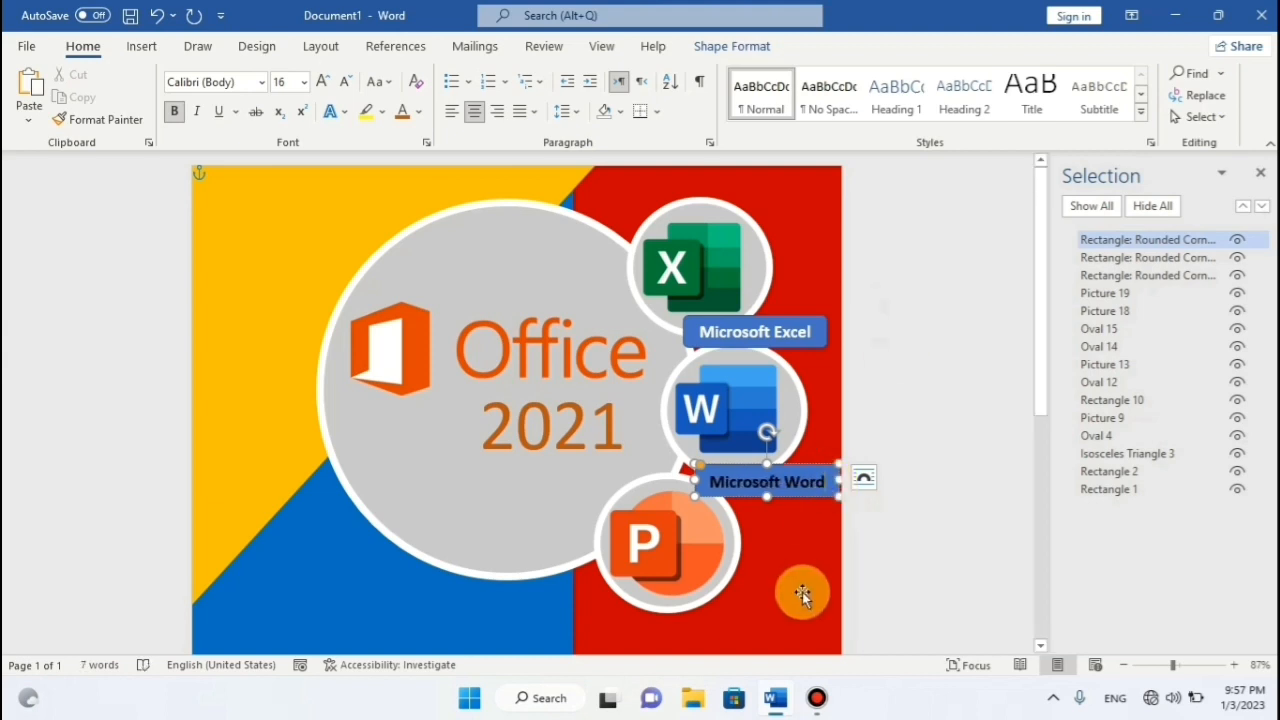
{"action": "left_click", "coordinate": [892, 566]}
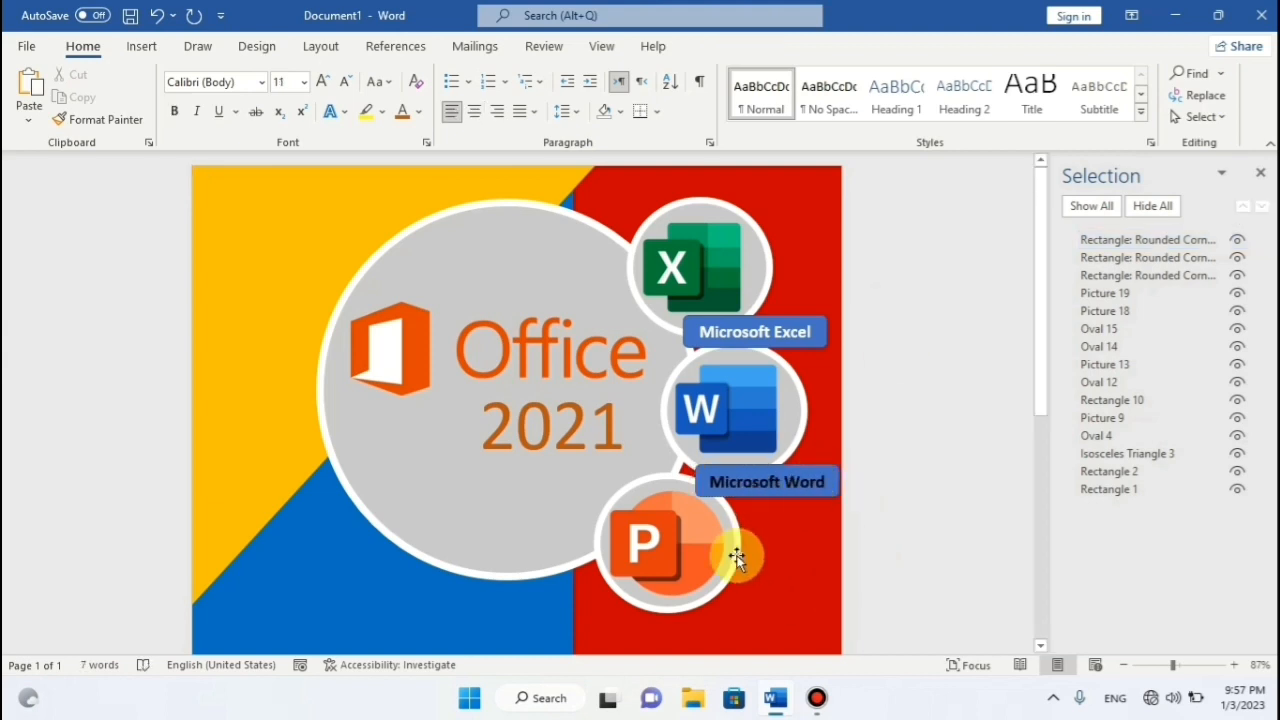
Paste another label copy and position it under the PowerPoint icon.
{"action": "right_click", "coordinate": [767, 496]}
{"action": "left_click", "coordinate": [815, 120]}
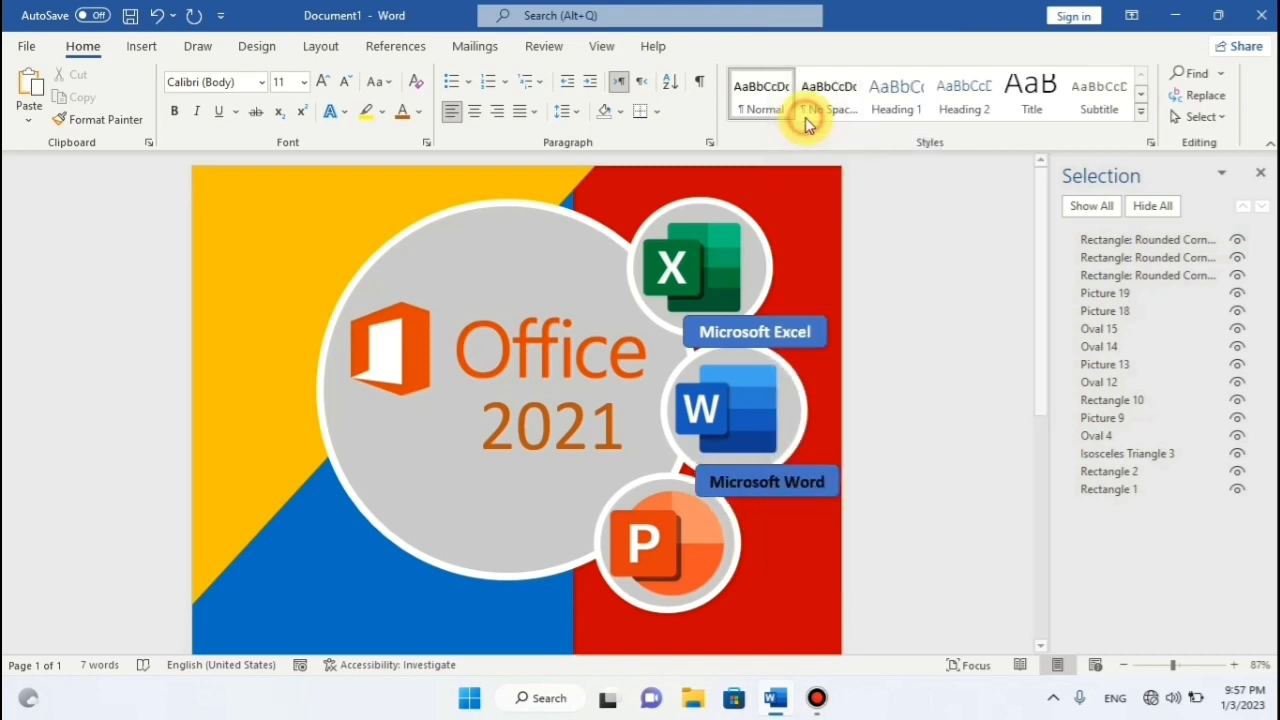
{"action": "left_click_drag", "start_coordinate": [792, 492], "coordinate": [784, 596]}
{"action": "key", "text": "Left"}
{"action": "key", "text": "Left"}
{"action": "key", "text": "Left"}
{"action": "key", "text": "Left"}
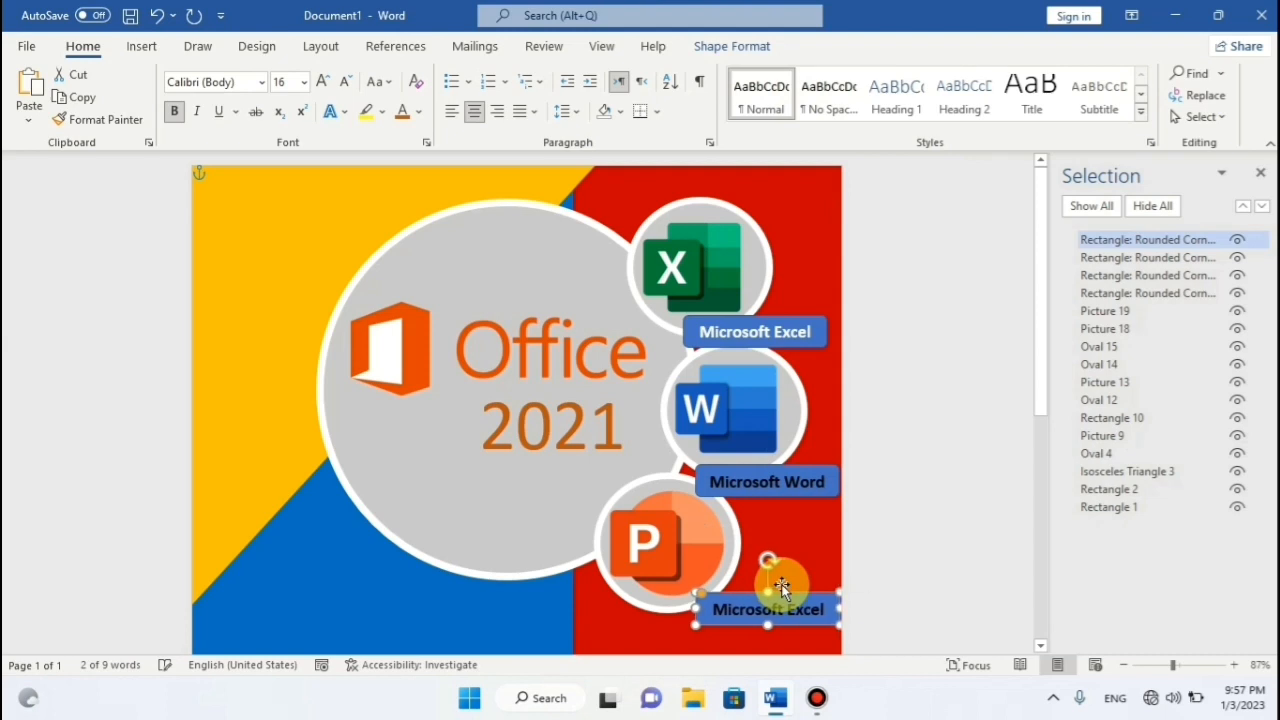
{"action": "key", "text": "Down"}
{"action": "key", "text": "Down"}
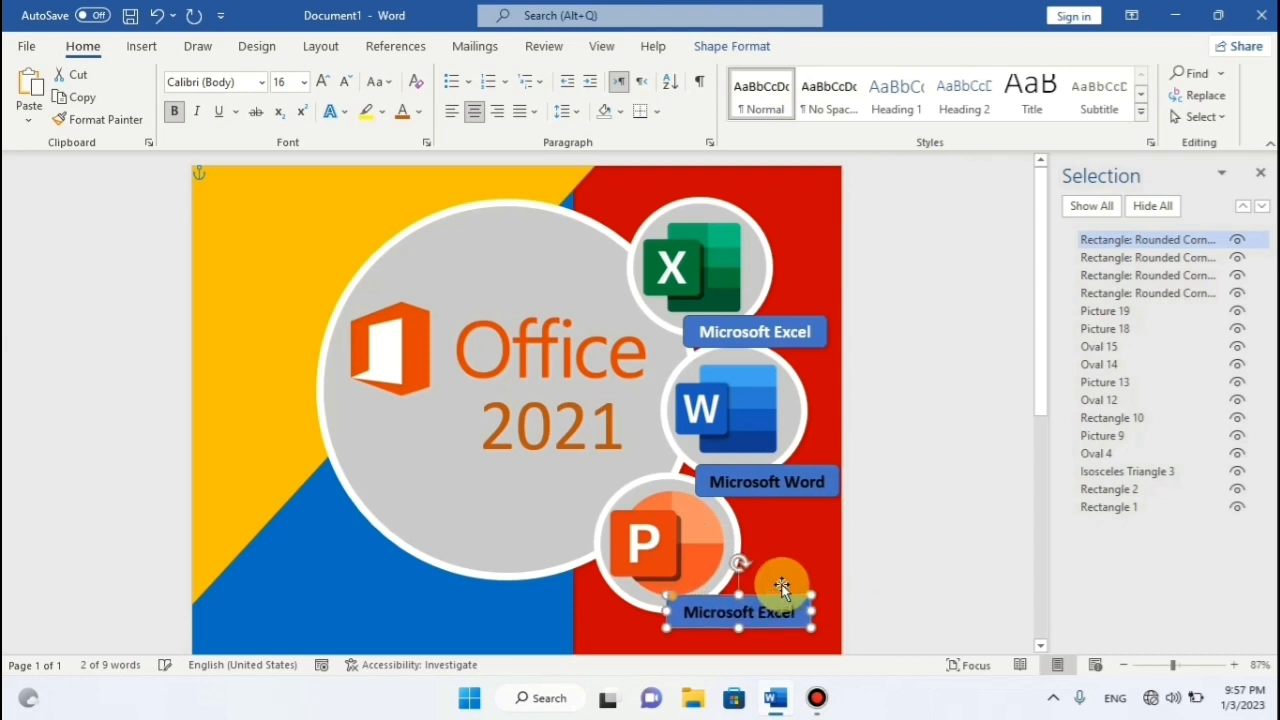
{"action": "key", "text": "Right"}
{"action": "key", "text": "Right"}
{"action": "key", "text": "Right"}
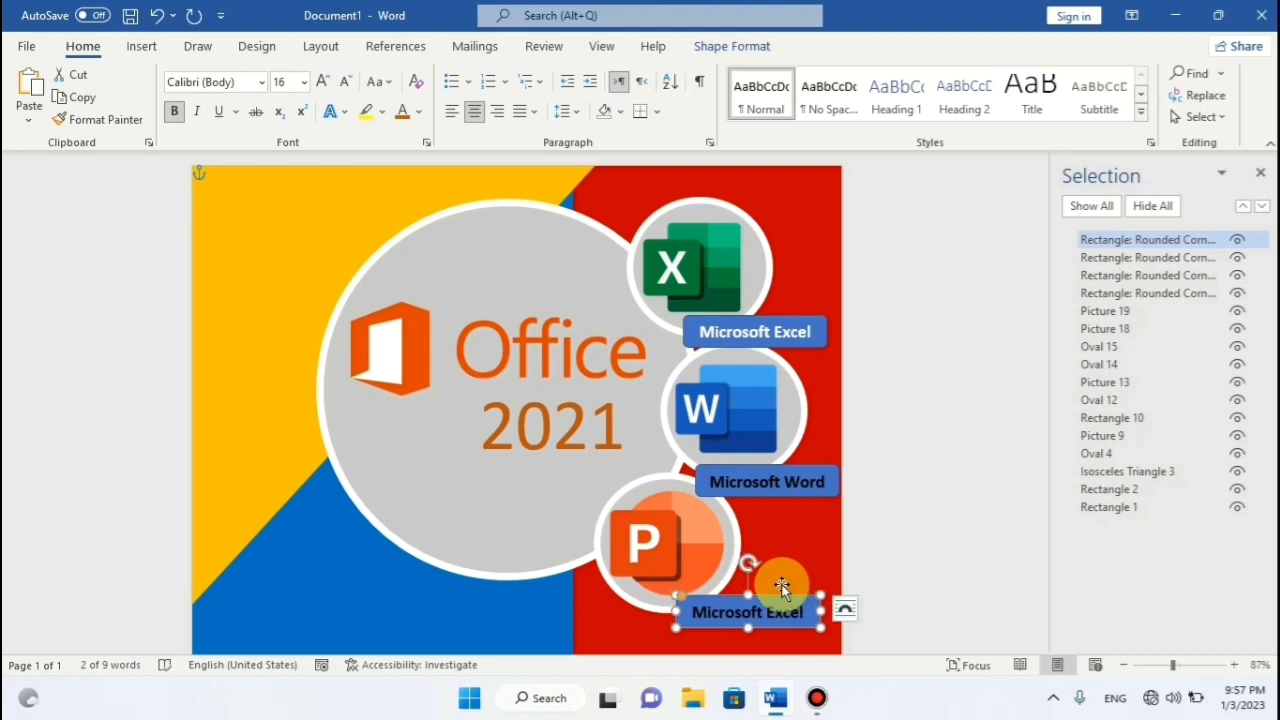
Erase the new label's text and begin typing Power Point.
{"action": "left_click", "coordinate": [804, 611]}
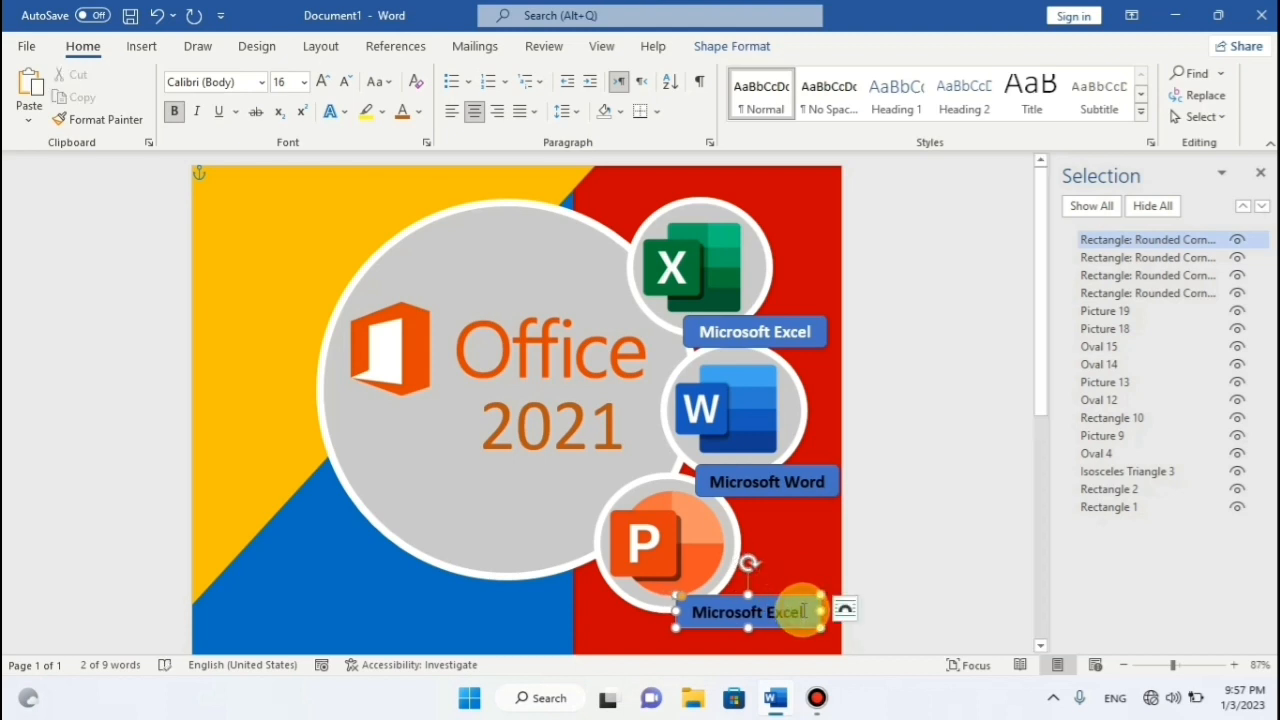
{"action": "key", "text": "BackSpace"}
{"action": "key", "text": "BackSpace"}
{"action": "key", "text": "BackSpace"}
{"action": "key", "text": "BackSpace"}
{"action": "key", "text": "BackSpace"}
{"action": "key", "text": "BackSpace"}
{"action": "key", "text": "BackSpace"}
{"action": "key", "text": "BackSpace"}
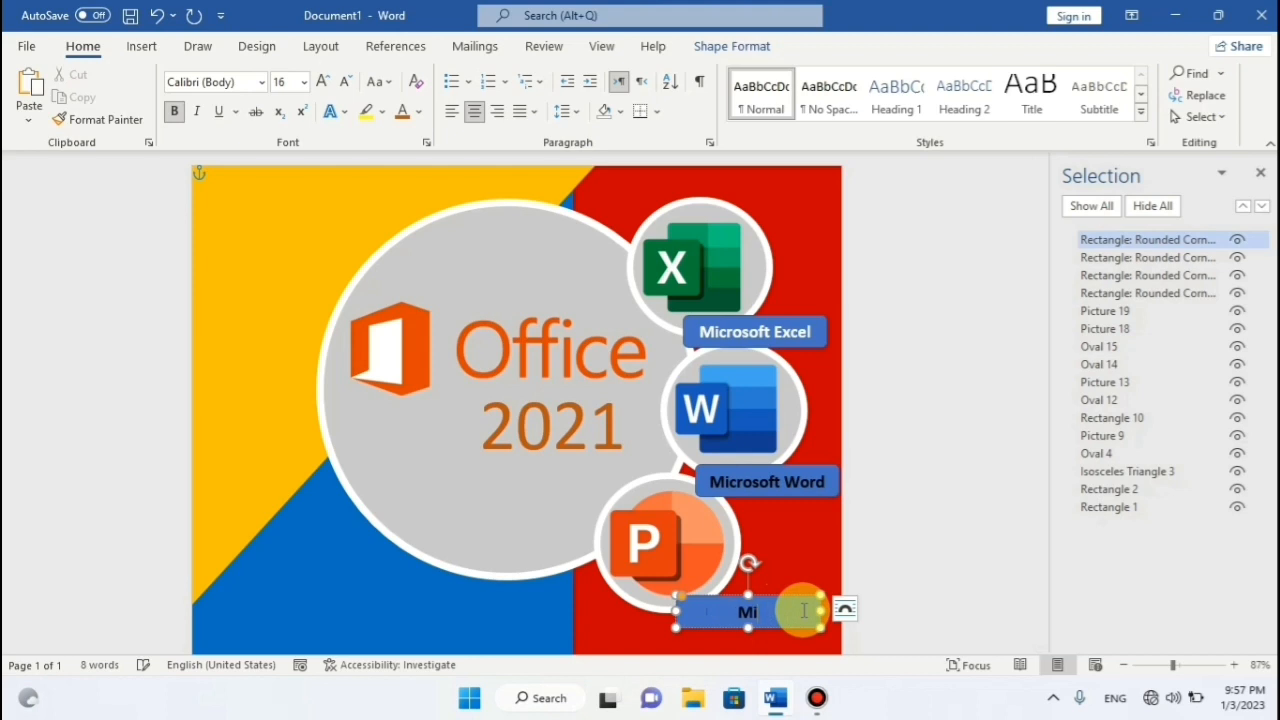
{"action": "type", "text": "Po"}
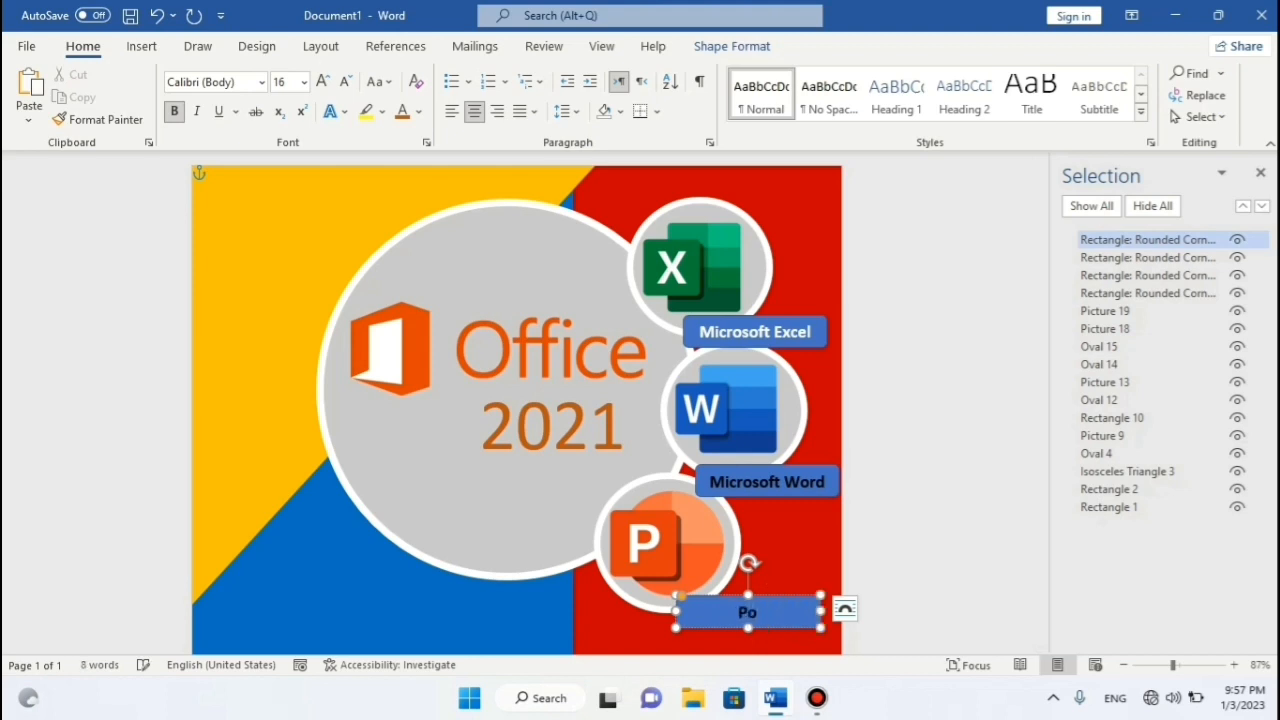
{"action": "type", "text": "wer Poij"}
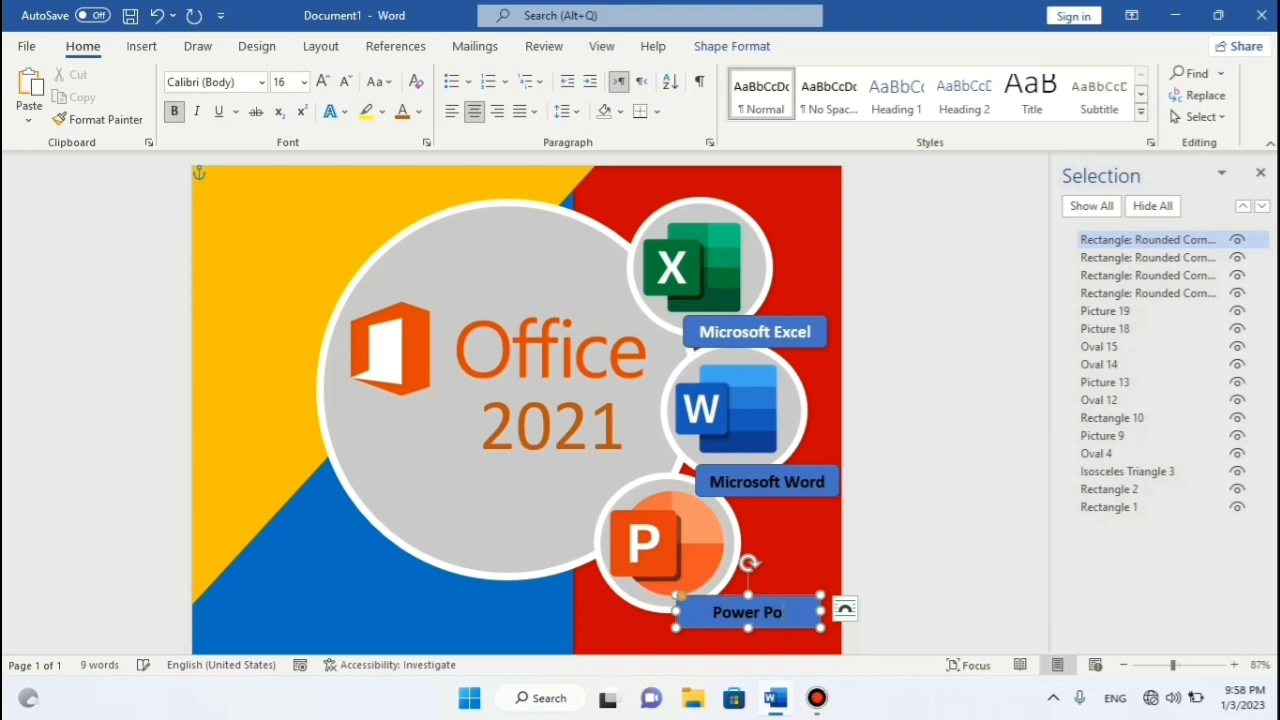
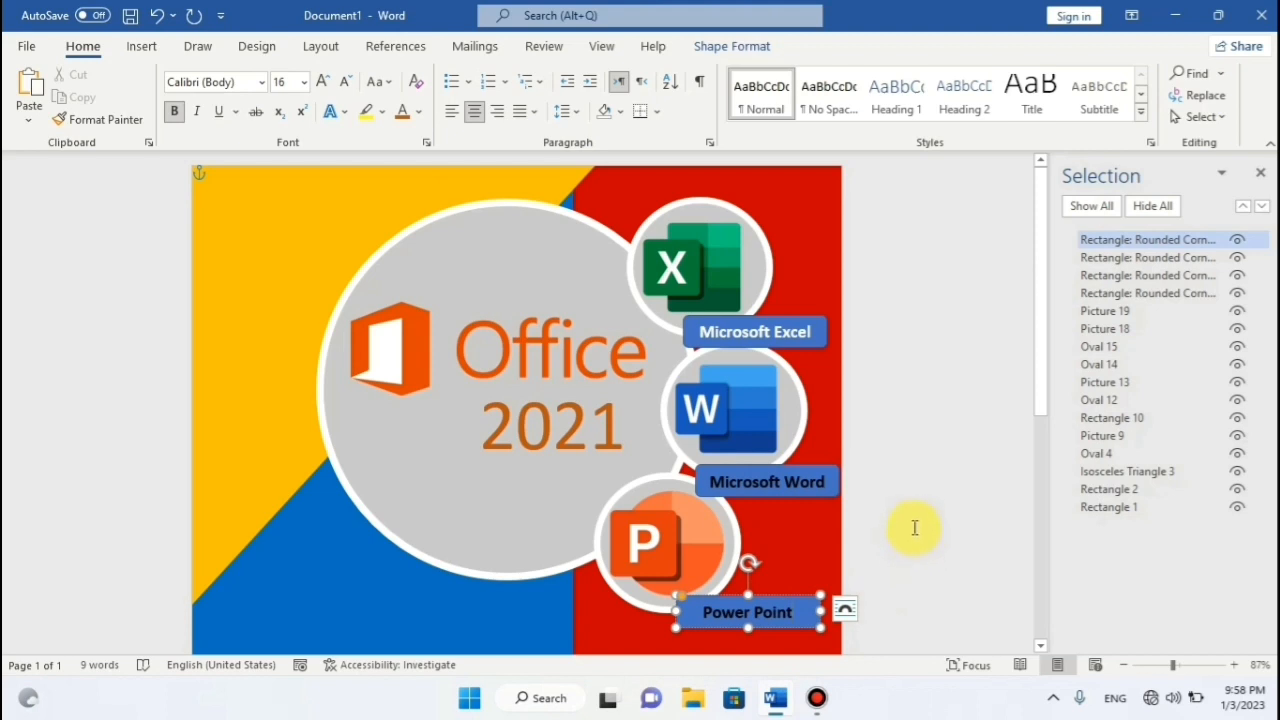
Nudge the Power Point label up and right to line up under the PowerPoint icon.
{"action": "left_click", "coordinate": [812, 322]}
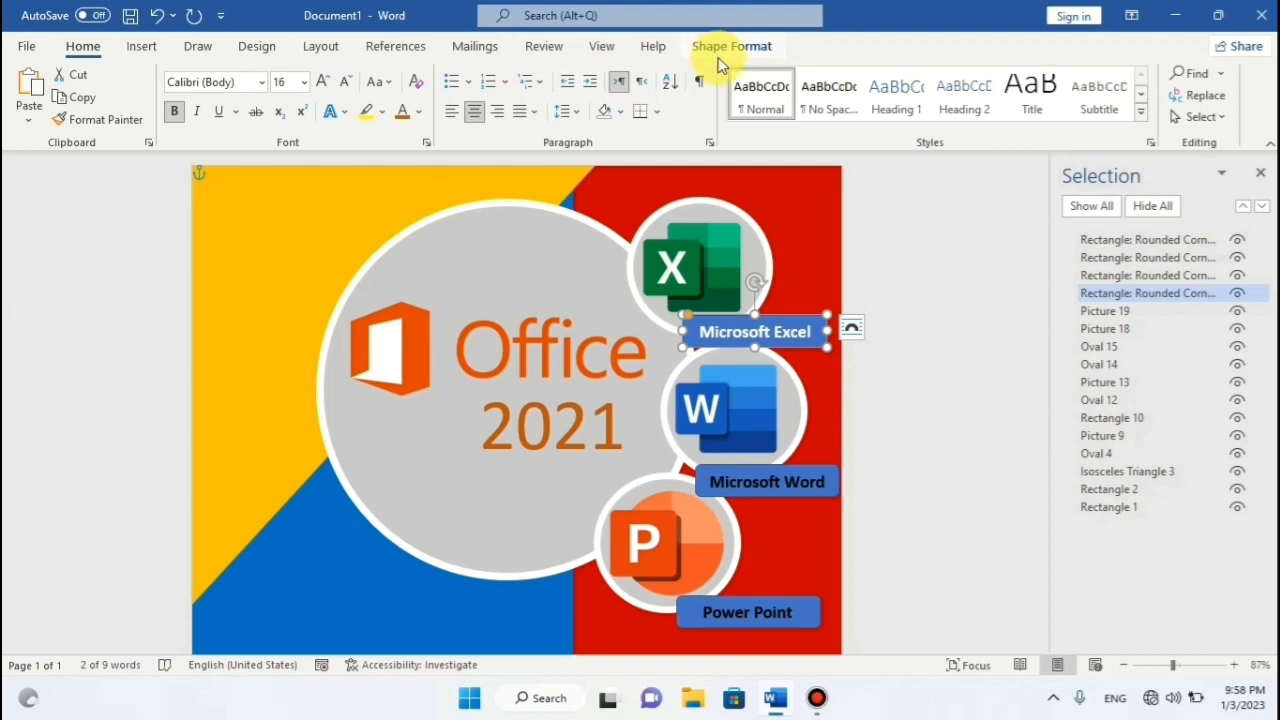
{"action": "left_click", "coordinate": [798, 484]}
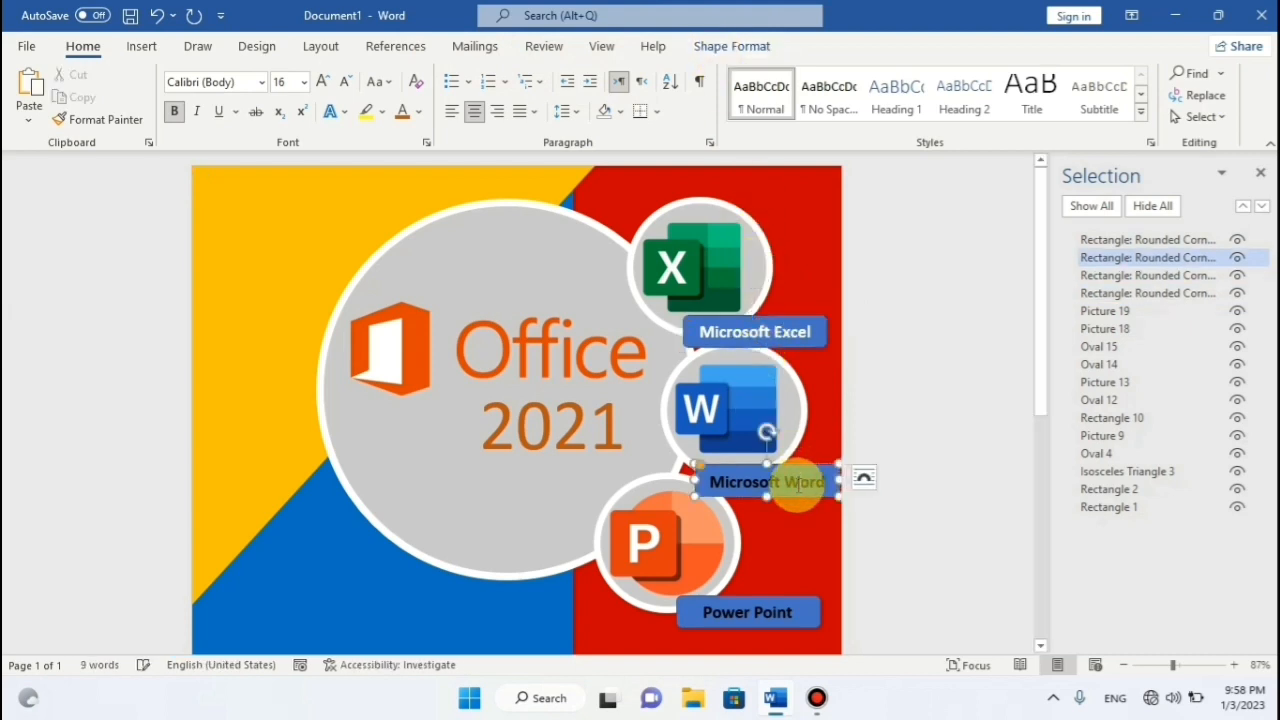
{"action": "left_click", "coordinate": [748, 610]}
{"action": "key", "text": "Up"}
{"action": "key", "text": "Up"}
{"action": "key", "text": "Up"}
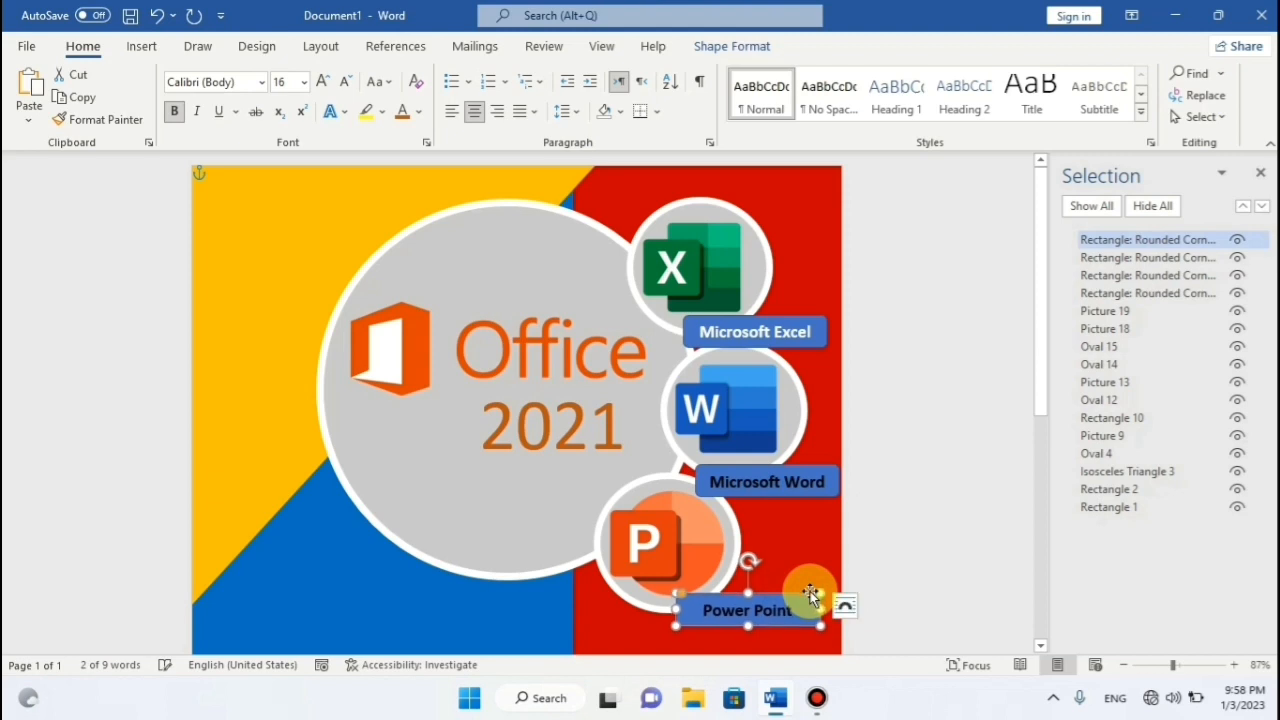
{"action": "left_click", "coordinate": [922, 397]}
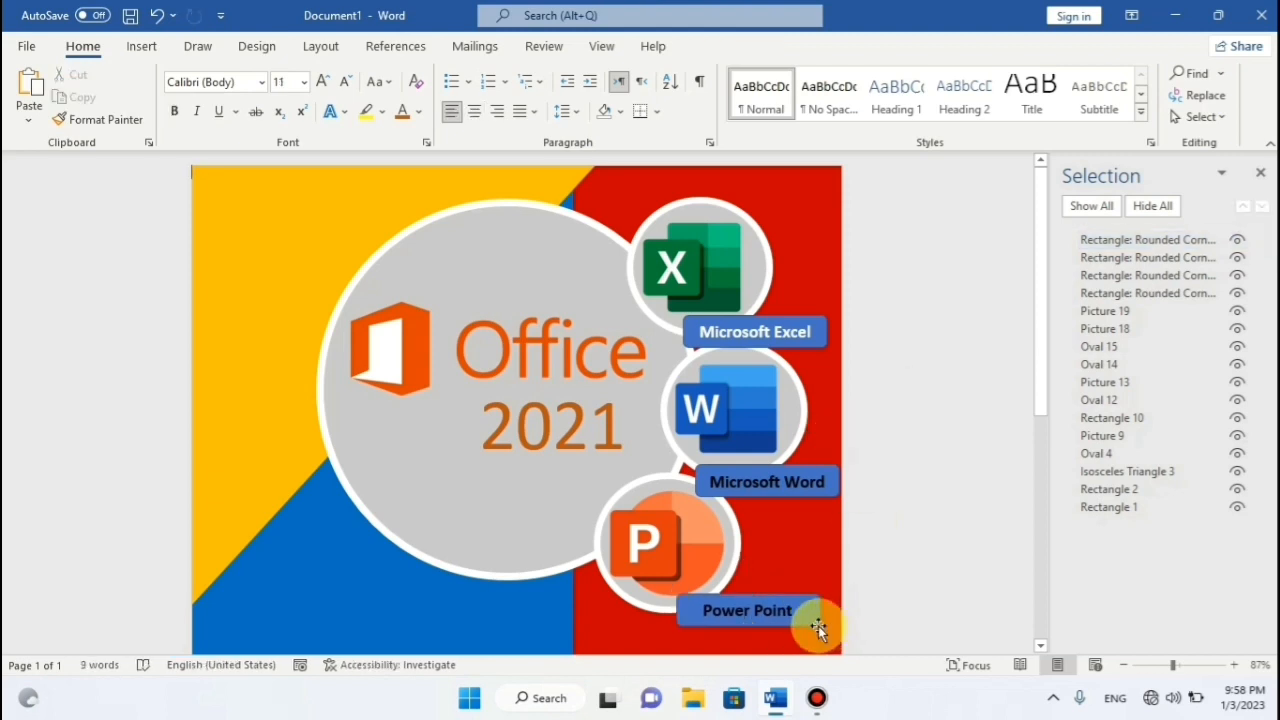
{"action": "left_click", "coordinate": [817, 622]}
{"action": "key", "text": "Right"}
{"action": "key", "text": "Right"}
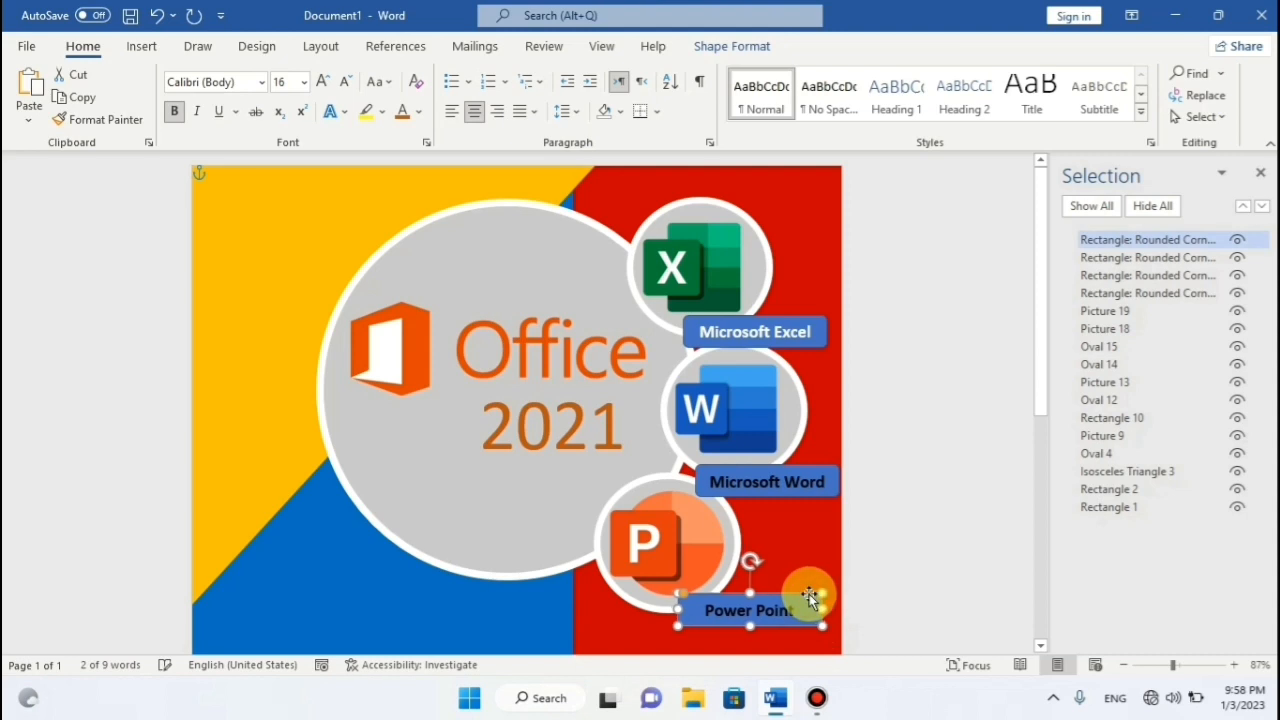
Check the label alignment, then reselect the Microsoft Excel label as a whole shape.
{"action": "left_click", "coordinate": [906, 583]}
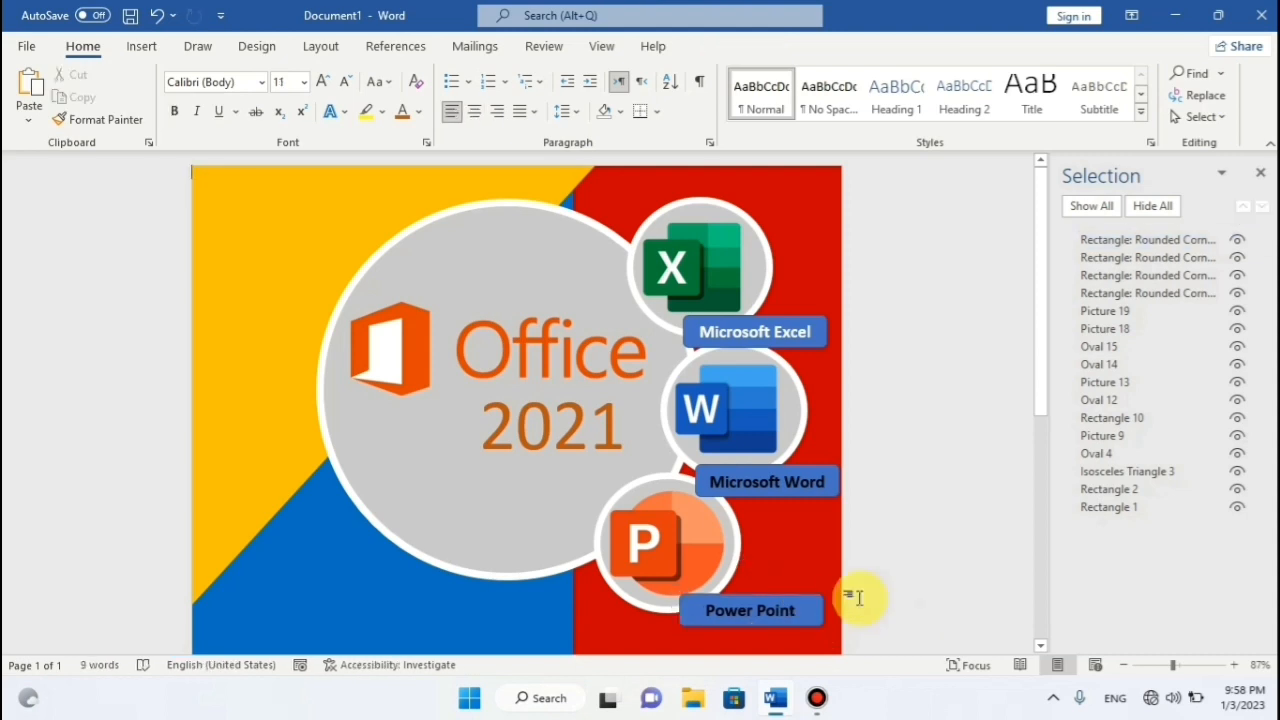
{"action": "left_click", "coordinate": [806, 598]}
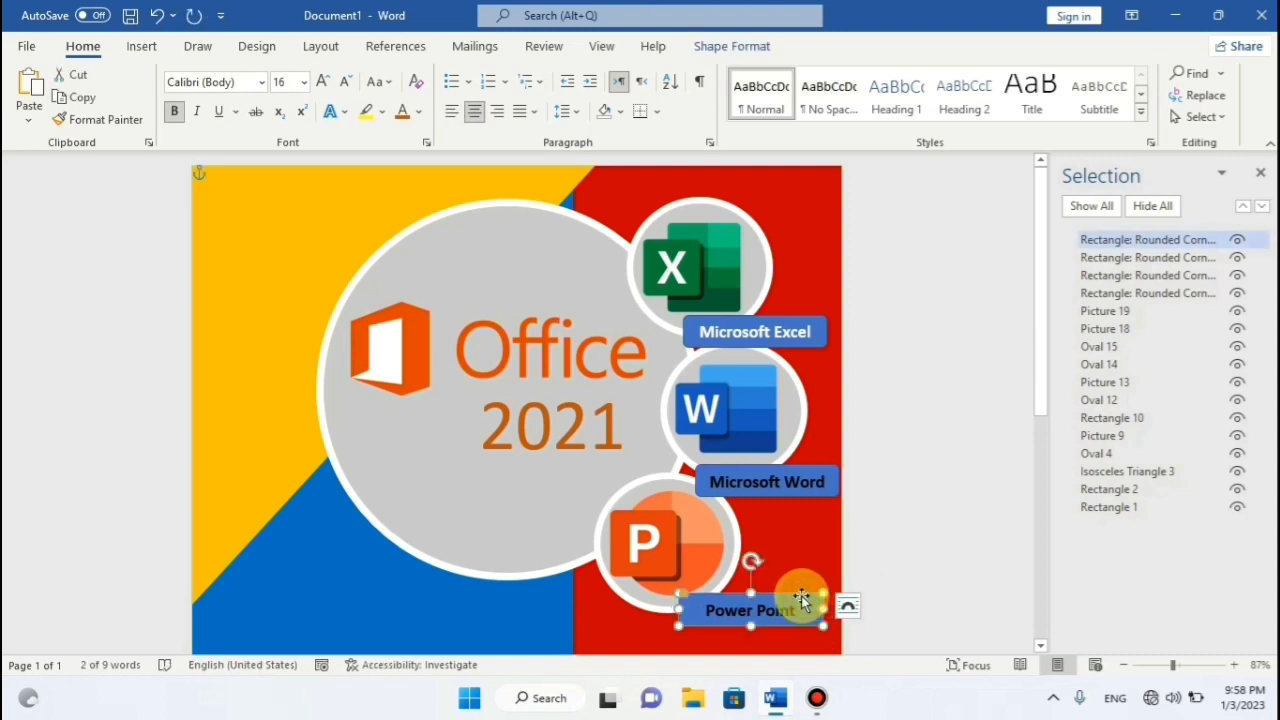
{"action": "left_click", "coordinate": [802, 330]}
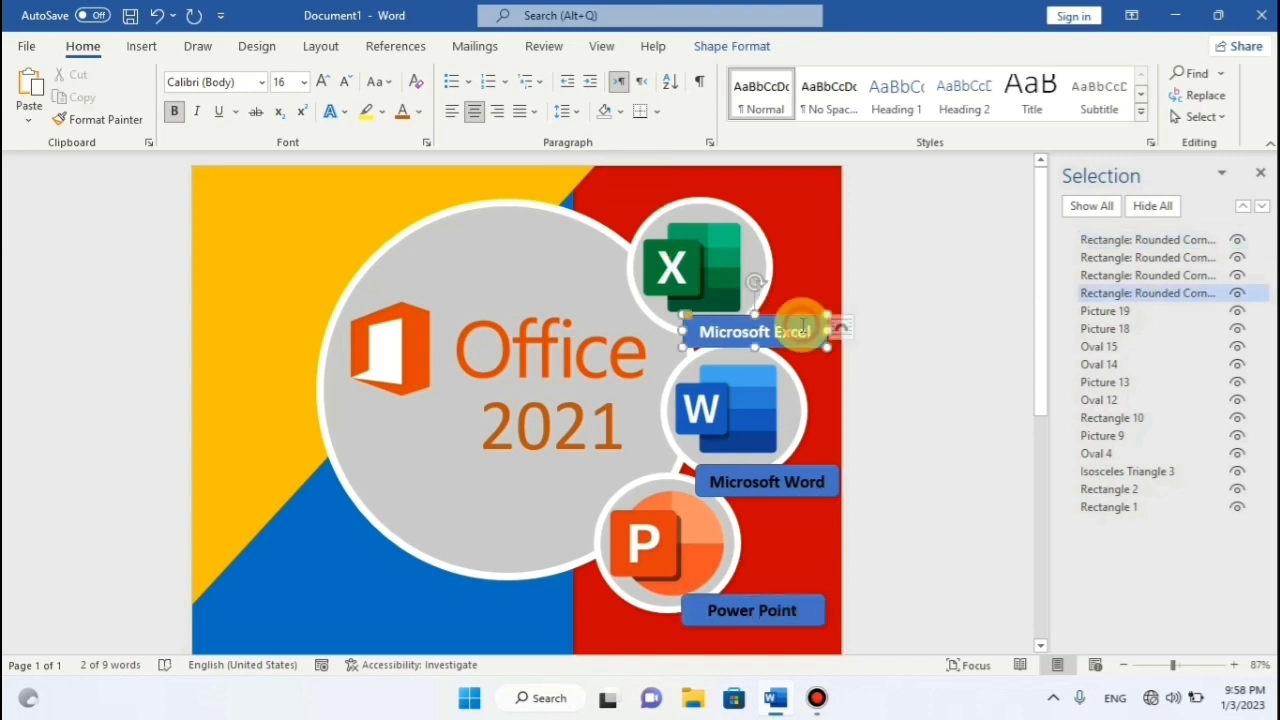
{"action": "left_click", "coordinate": [966, 295]}
{"action": "left_click", "coordinate": [821, 319]}
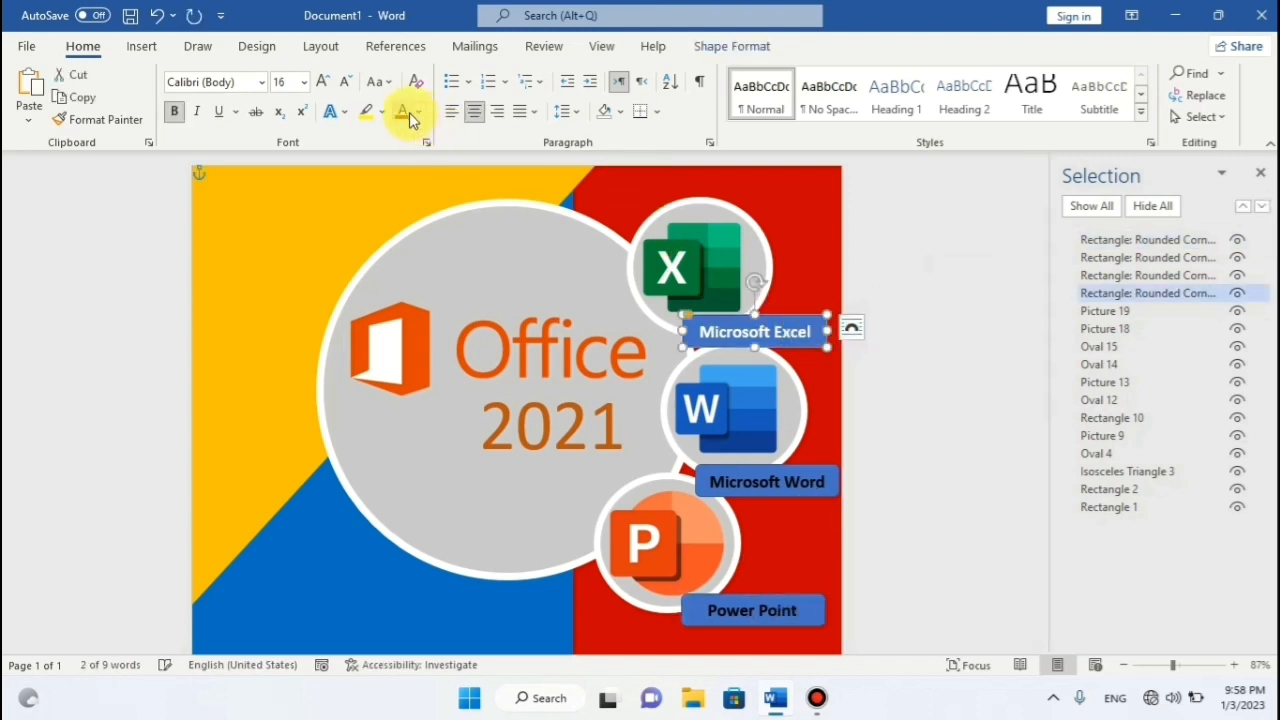
Fill the Excel label darker blue and the Word label yellow with no outline.
{"action": "left_click", "coordinate": [720, 46]}
{"action": "left_click", "coordinate": [415, 74]}
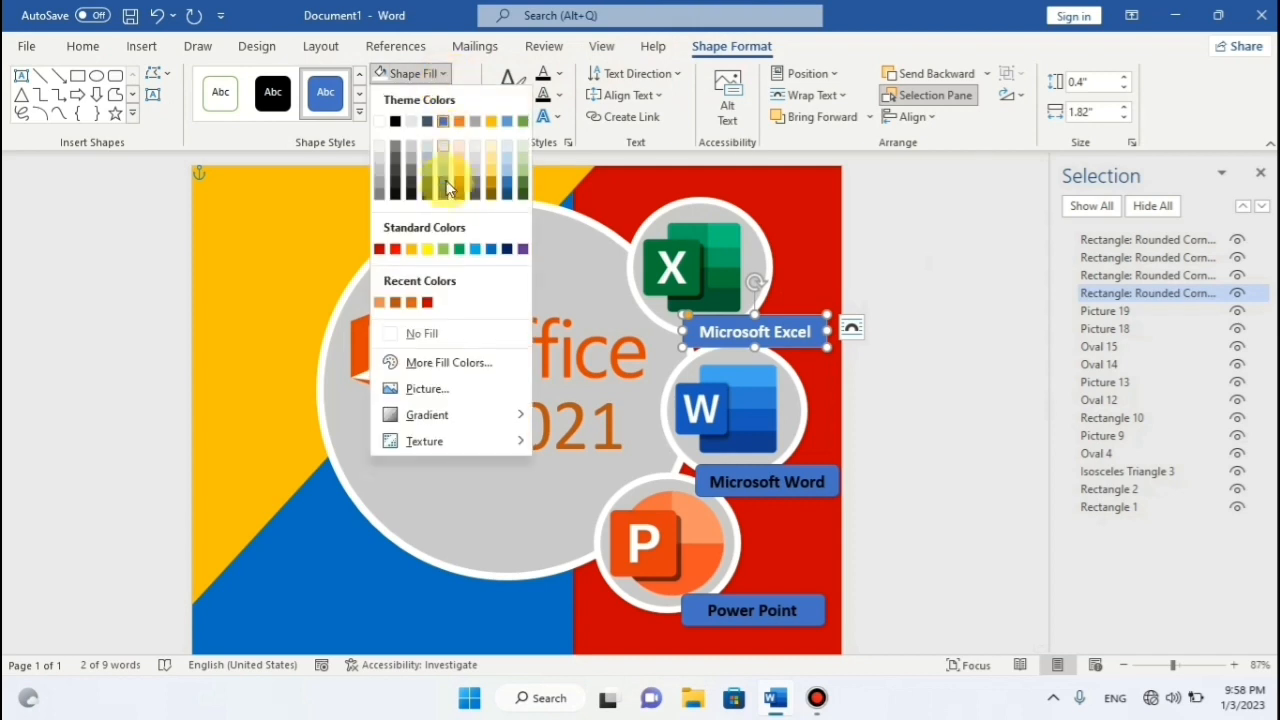
{"action": "left_click", "coordinate": [443, 182]}
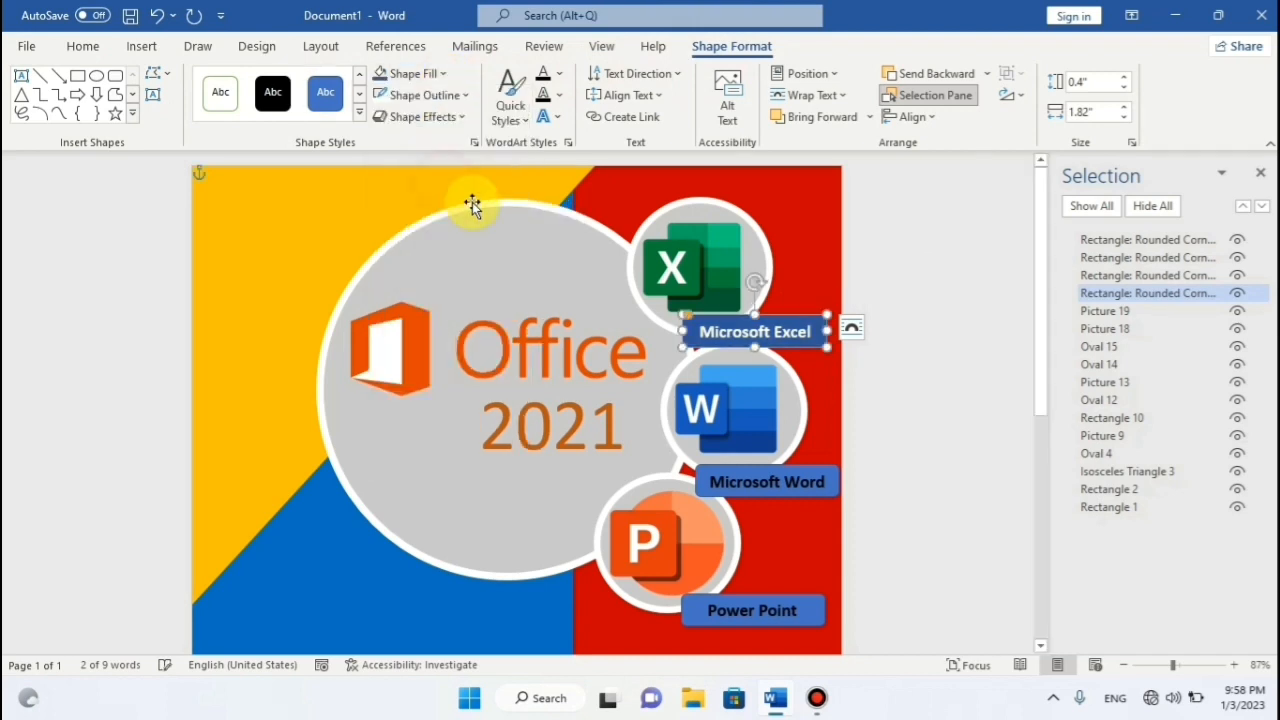
{"action": "left_click", "coordinate": [838, 479]}
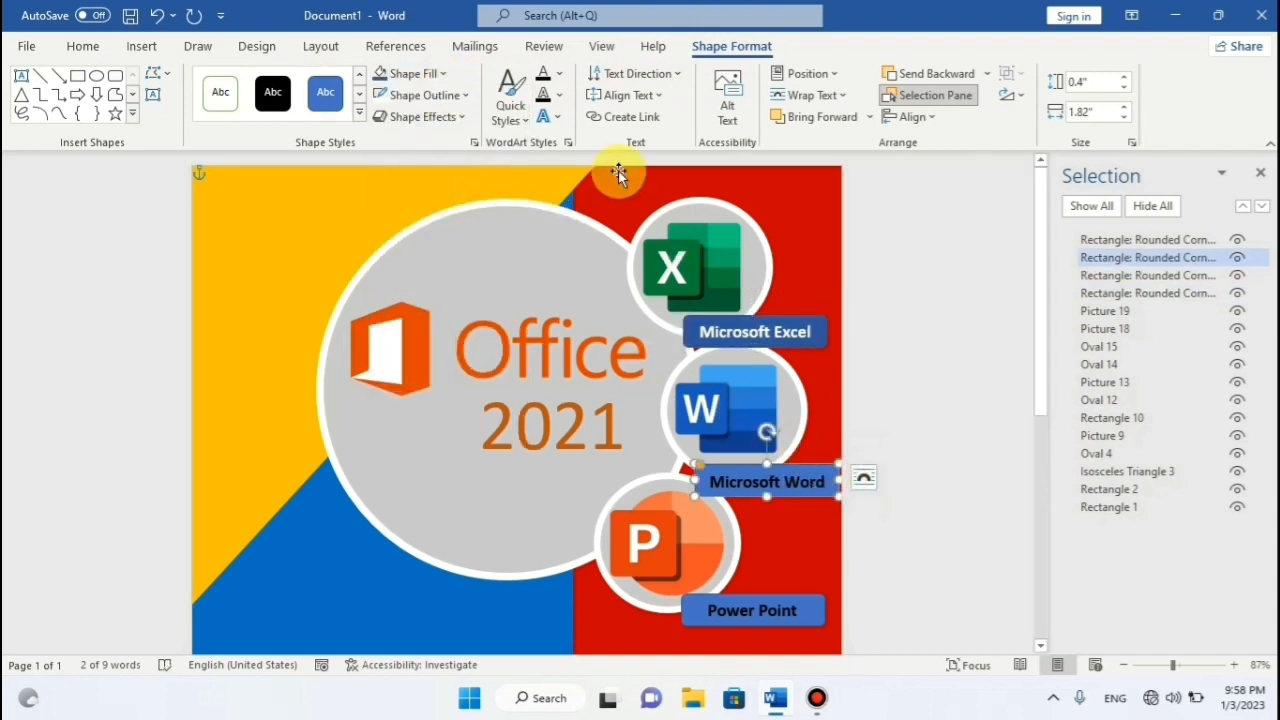
{"action": "left_click", "coordinate": [440, 74]}
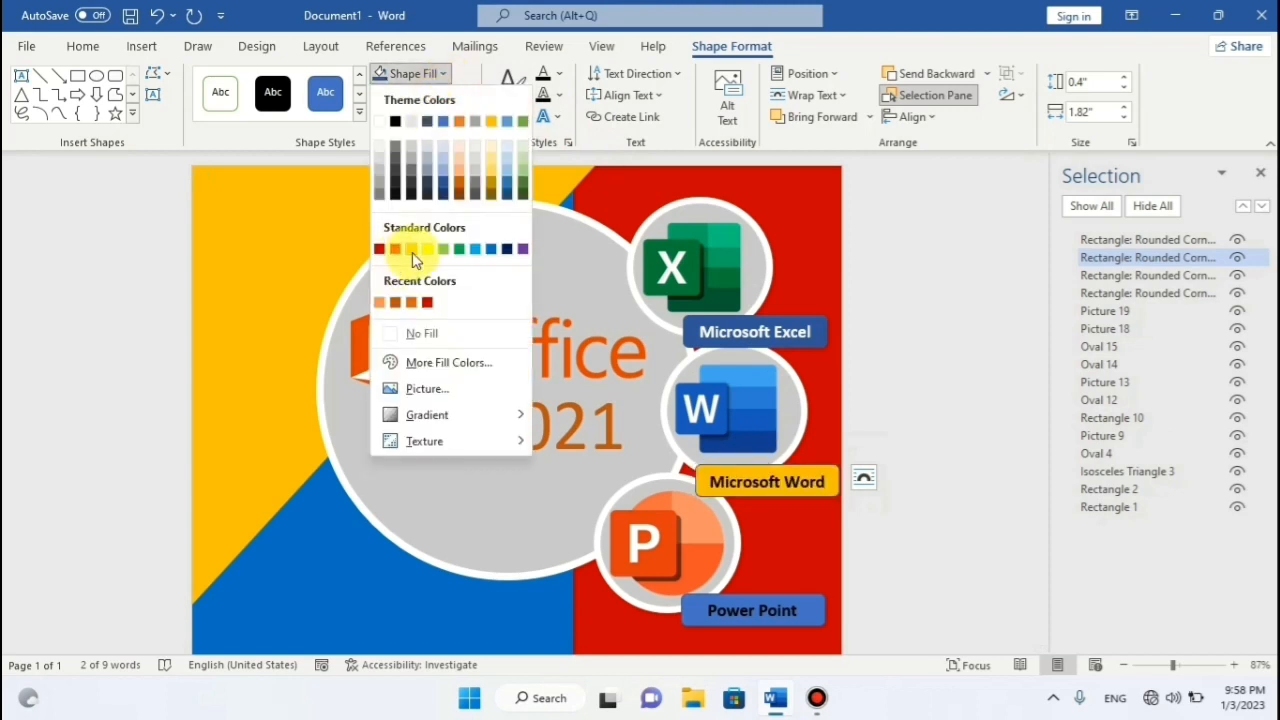
{"action": "left_click", "coordinate": [413, 252]}
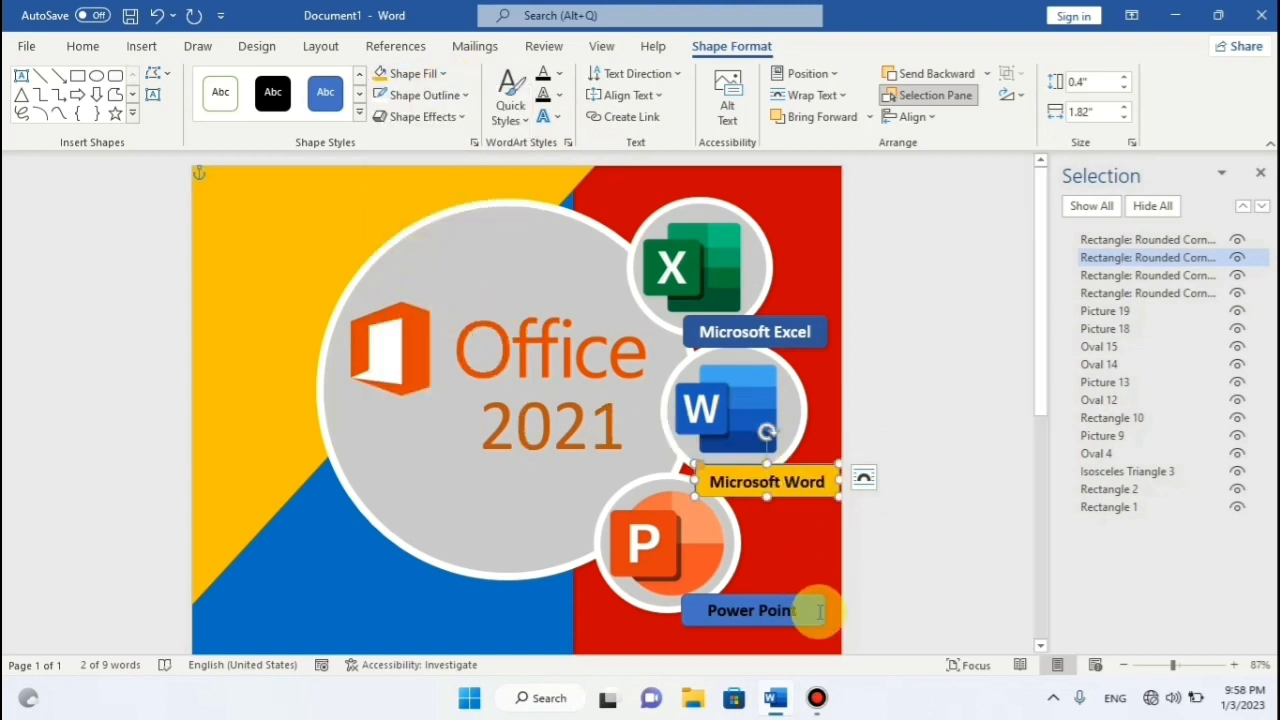
{"action": "left_click", "coordinate": [461, 96]}
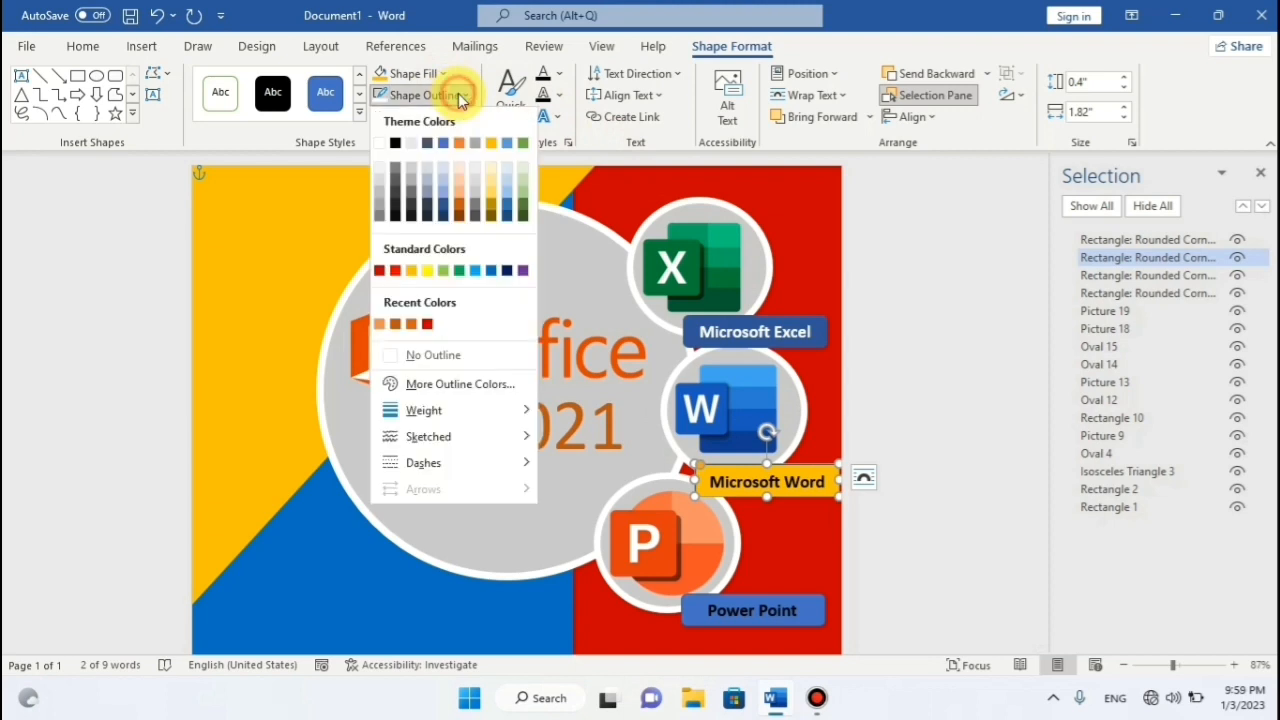
{"action": "left_click", "coordinate": [433, 356]}
Remove the Excel and Power Point label outlines and fill Power Point green.
{"action": "left_click", "coordinate": [812, 331]}
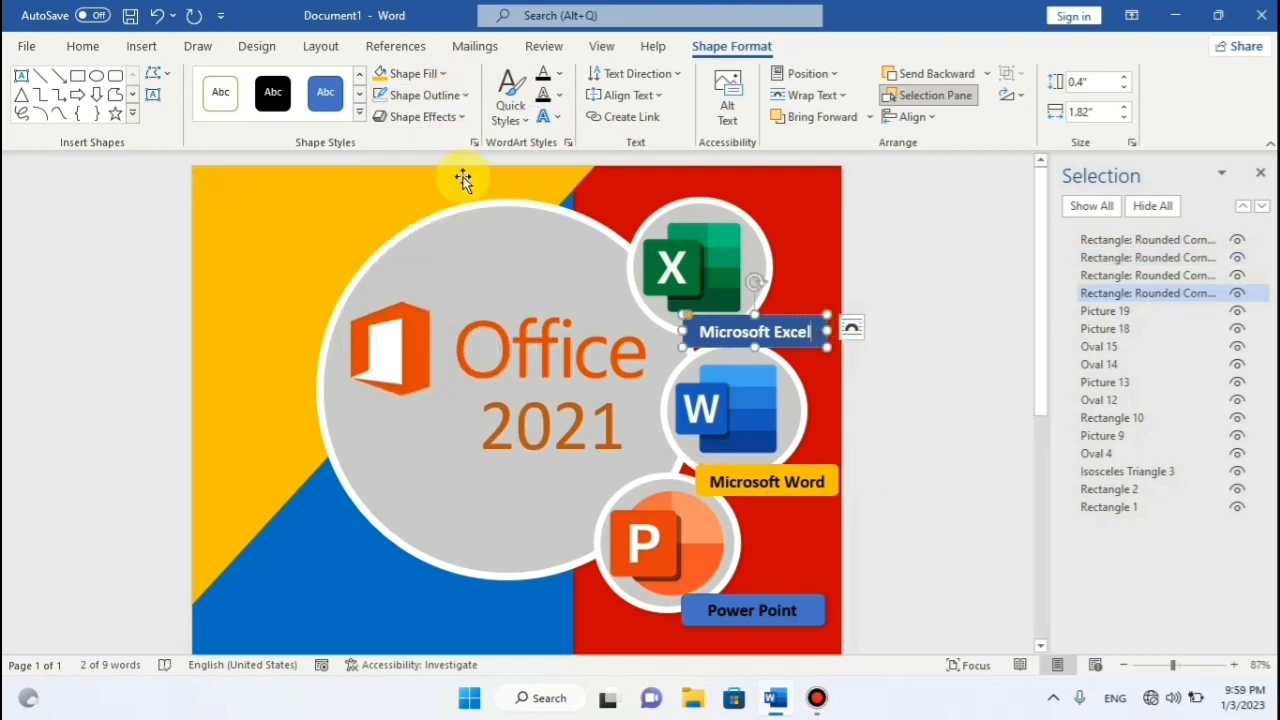
{"action": "left_click", "coordinate": [463, 95]}
{"action": "left_click", "coordinate": [431, 362]}
{"action": "left_click", "coordinate": [797, 490]}
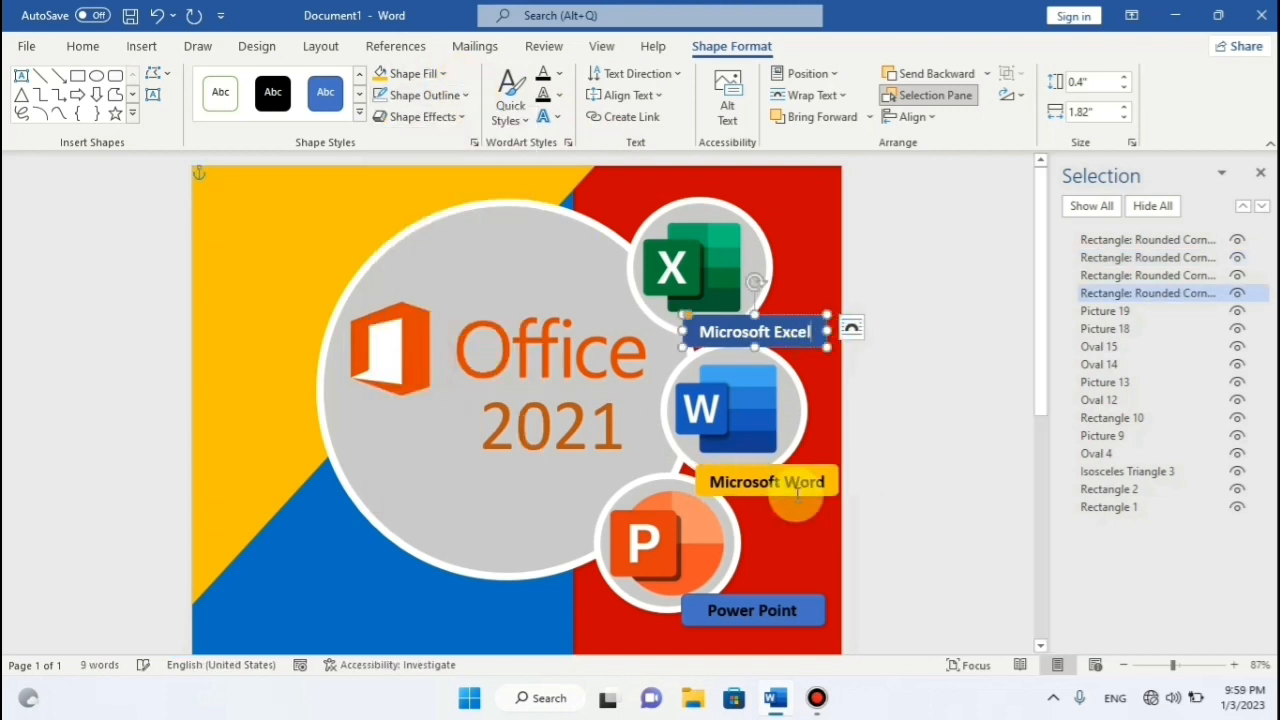
{"action": "left_click", "coordinate": [818, 608]}
{"action": "left_click", "coordinate": [461, 96]}
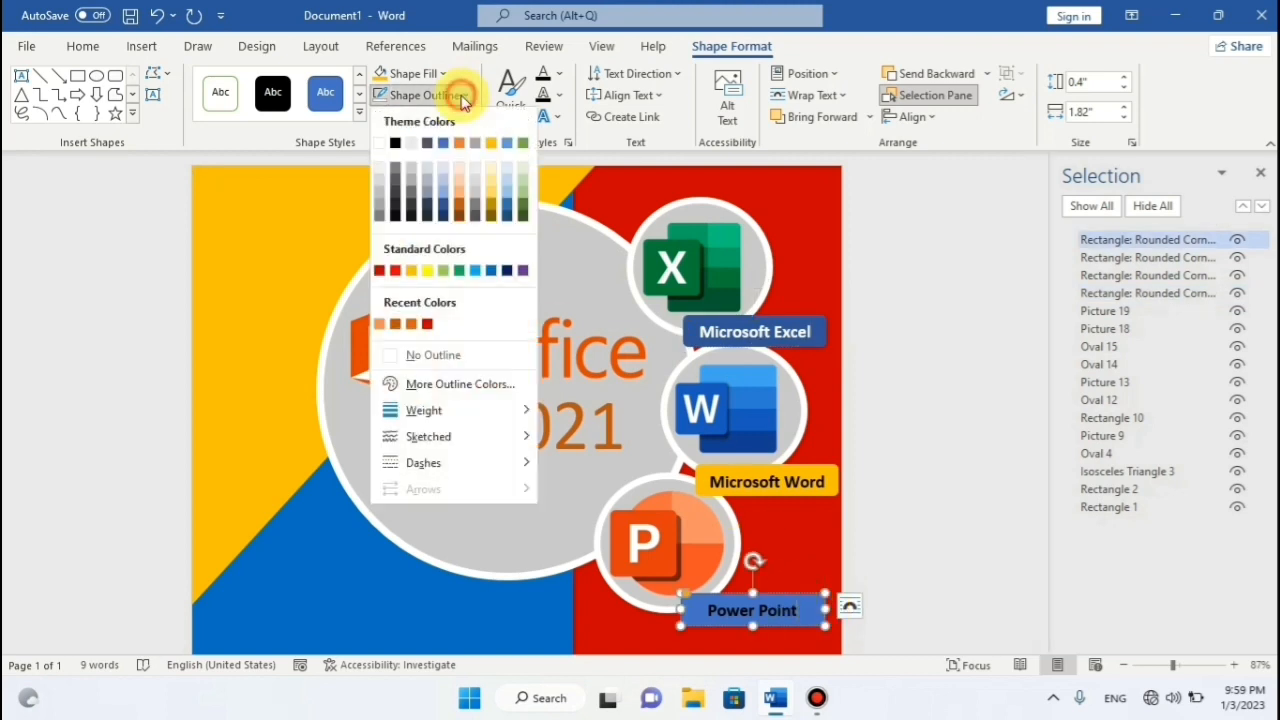
{"action": "left_click", "coordinate": [433, 355]}
{"action": "left_click", "coordinate": [442, 74]}
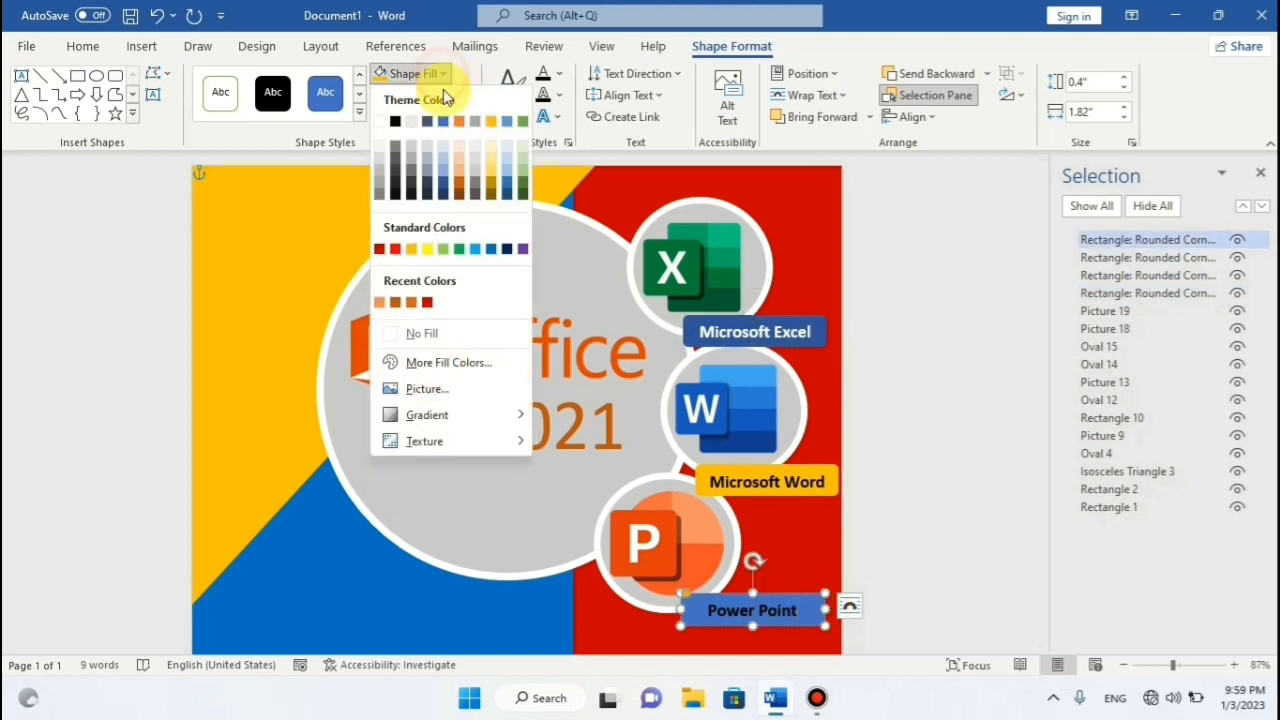
{"action": "left_click", "coordinate": [458, 249]}
{"action": "left_click", "coordinate": [893, 320]}
{"action": "scroll", "coordinate": [929, 303], "scroll_direction": "down", "scroll_amount": 3}
{"action": "scroll", "coordinate": [929, 303], "scroll_direction": "up", "scroll_amount": 3}
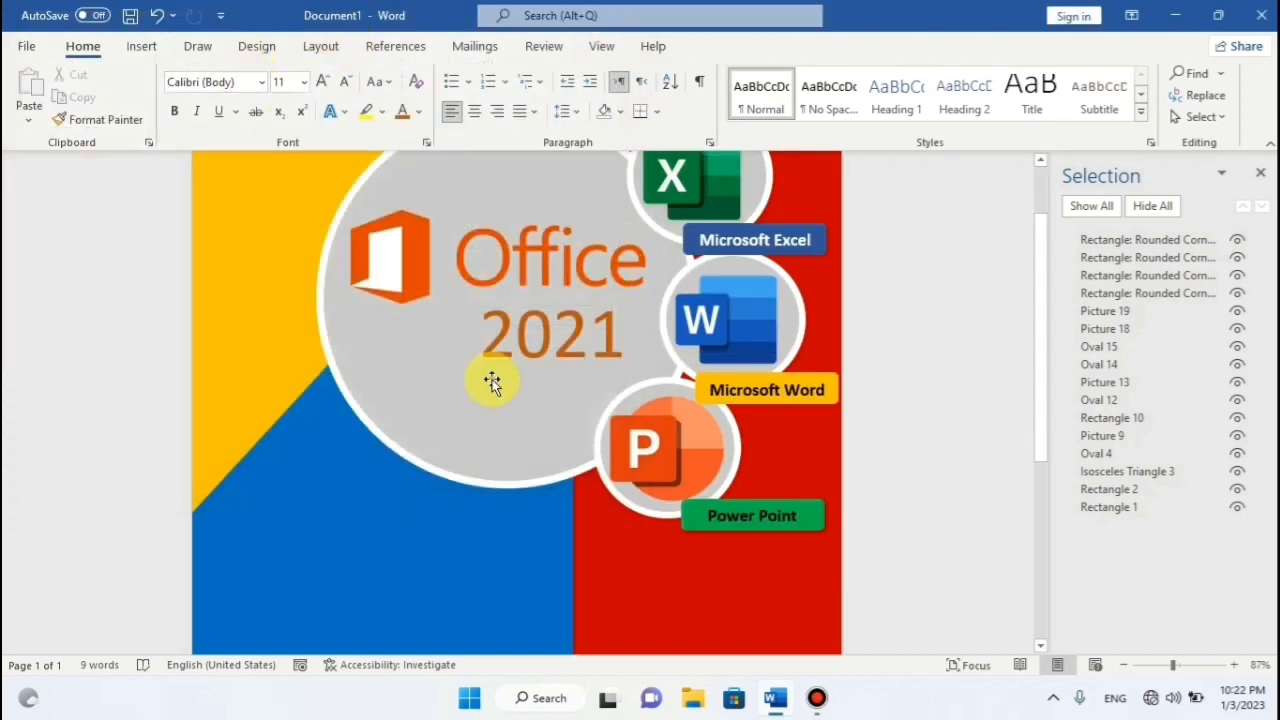
{"action": "scroll", "coordinate": [547, 343], "scroll_direction": "down", "scroll_amount": 2}
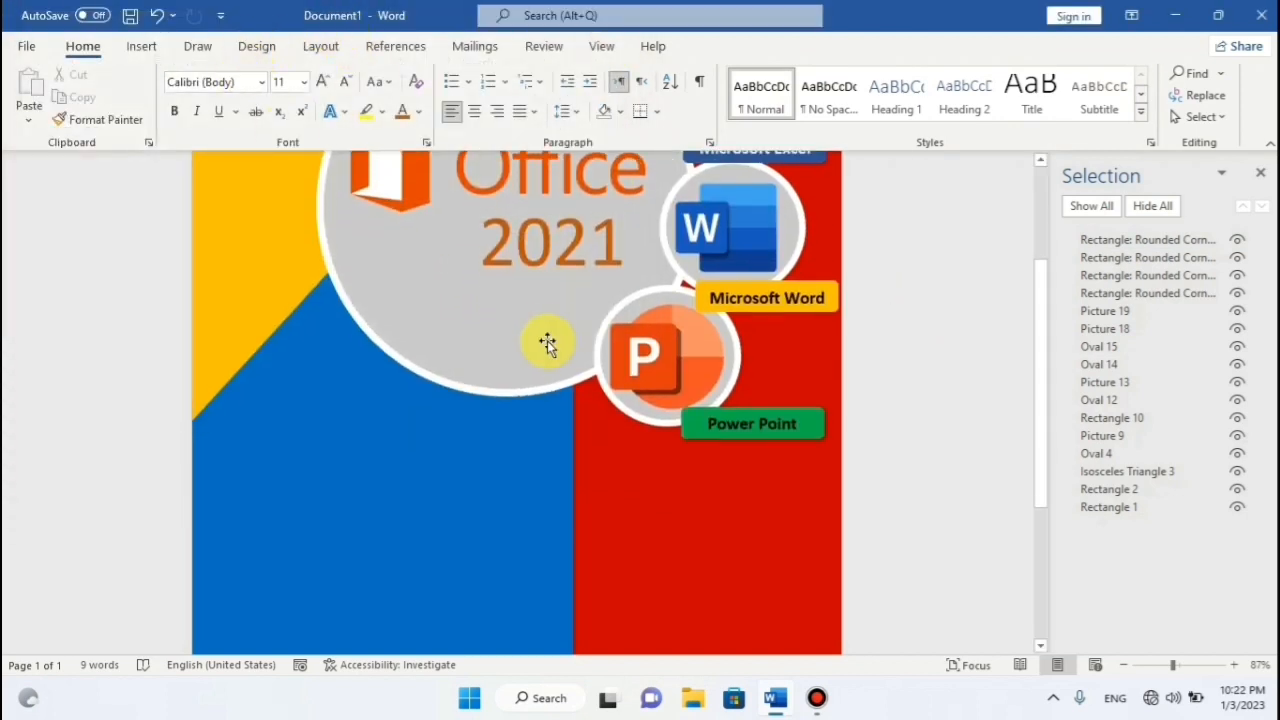
{"action": "scroll", "coordinate": [849, 423], "scroll_direction": "up", "scroll_amount": 3}
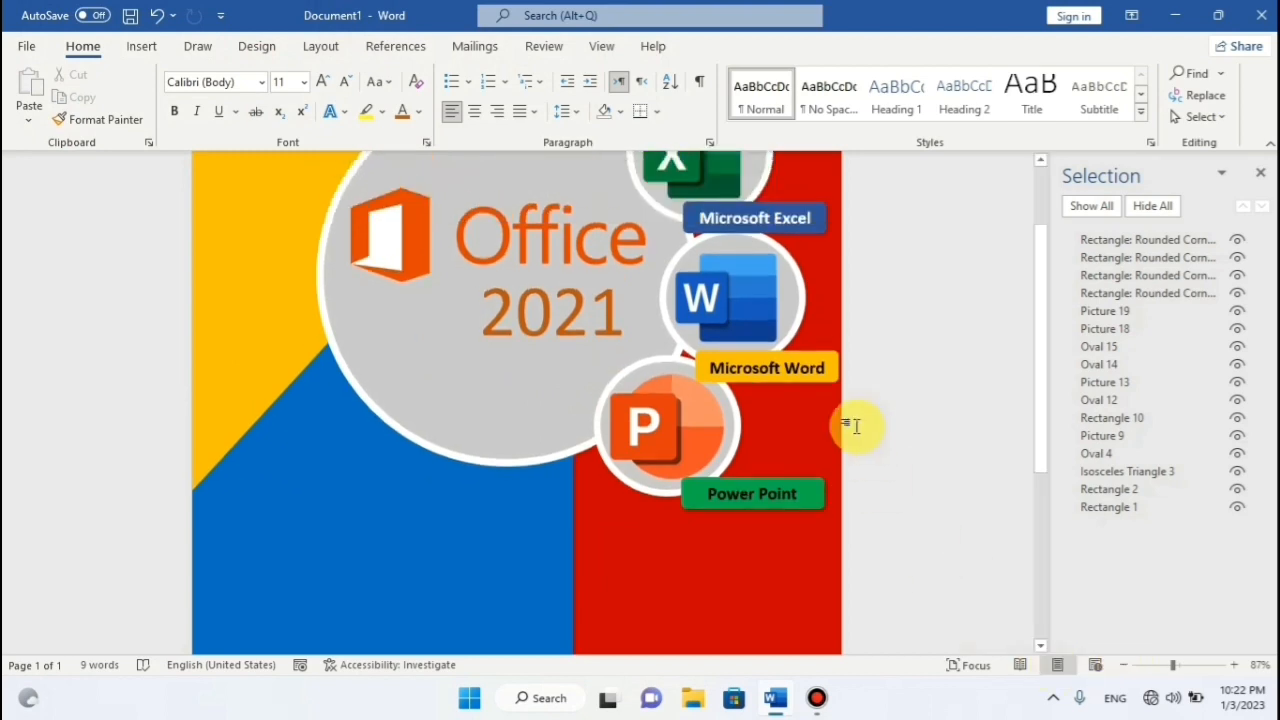
{"action": "scroll", "coordinate": [848, 400], "scroll_direction": "down", "scroll_amount": 1}
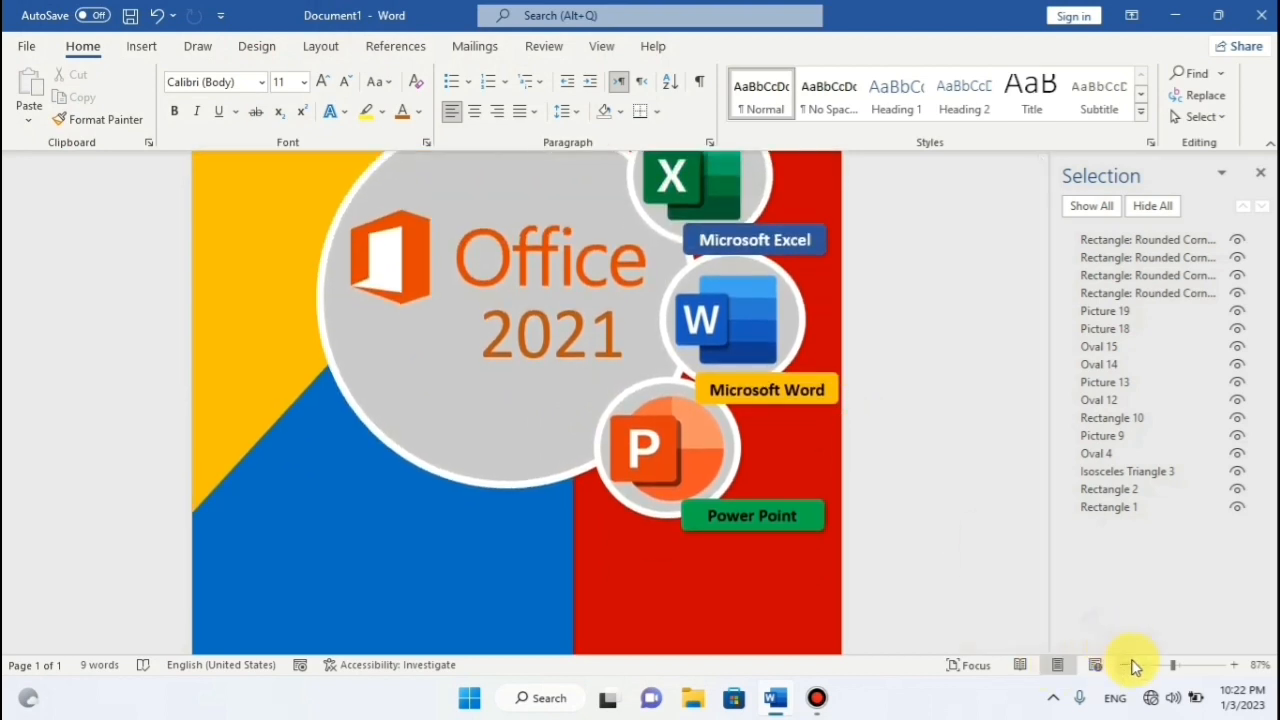
{"action": "left_click", "coordinate": [1167, 665]}
{"action": "left_click_drag", "start_coordinate": [1167, 666], "coordinate": [1148, 665]}
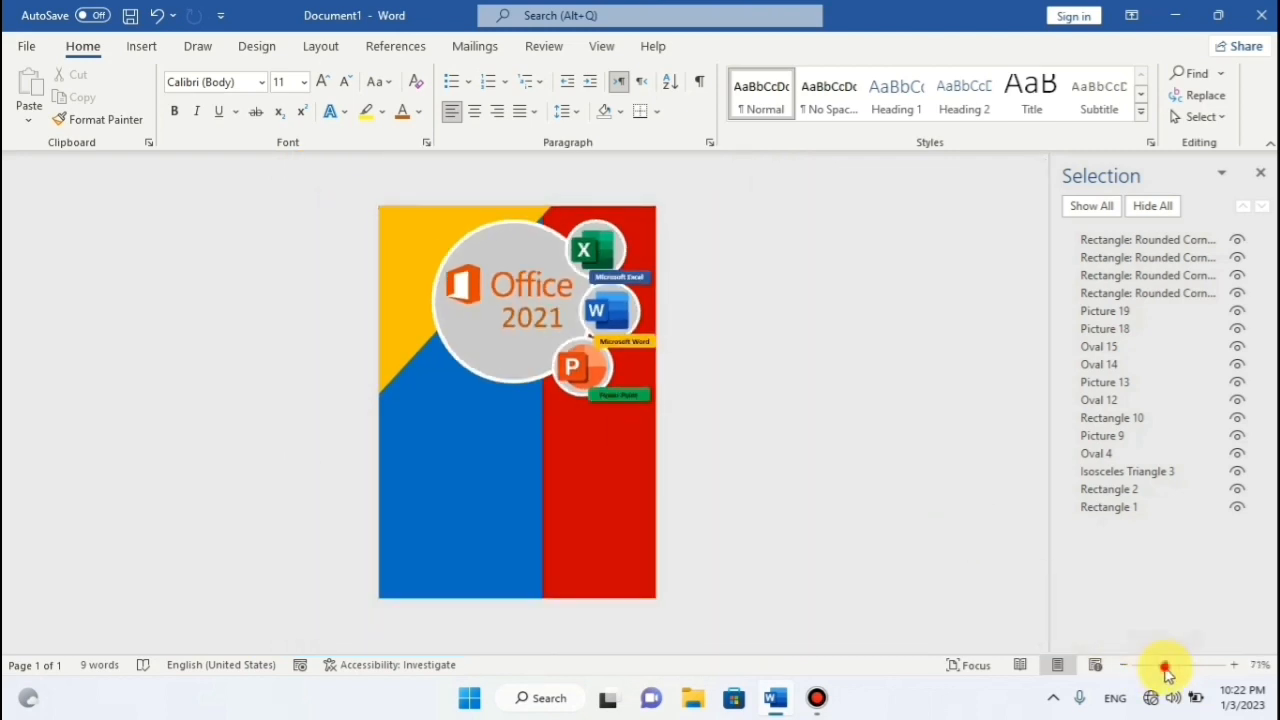
{"action": "left_click", "coordinate": [1164, 665]}
{"action": "left_click", "coordinate": [1174, 668]}
{"action": "scroll", "coordinate": [901, 385], "scroll_direction": "down", "scroll_amount": 5}
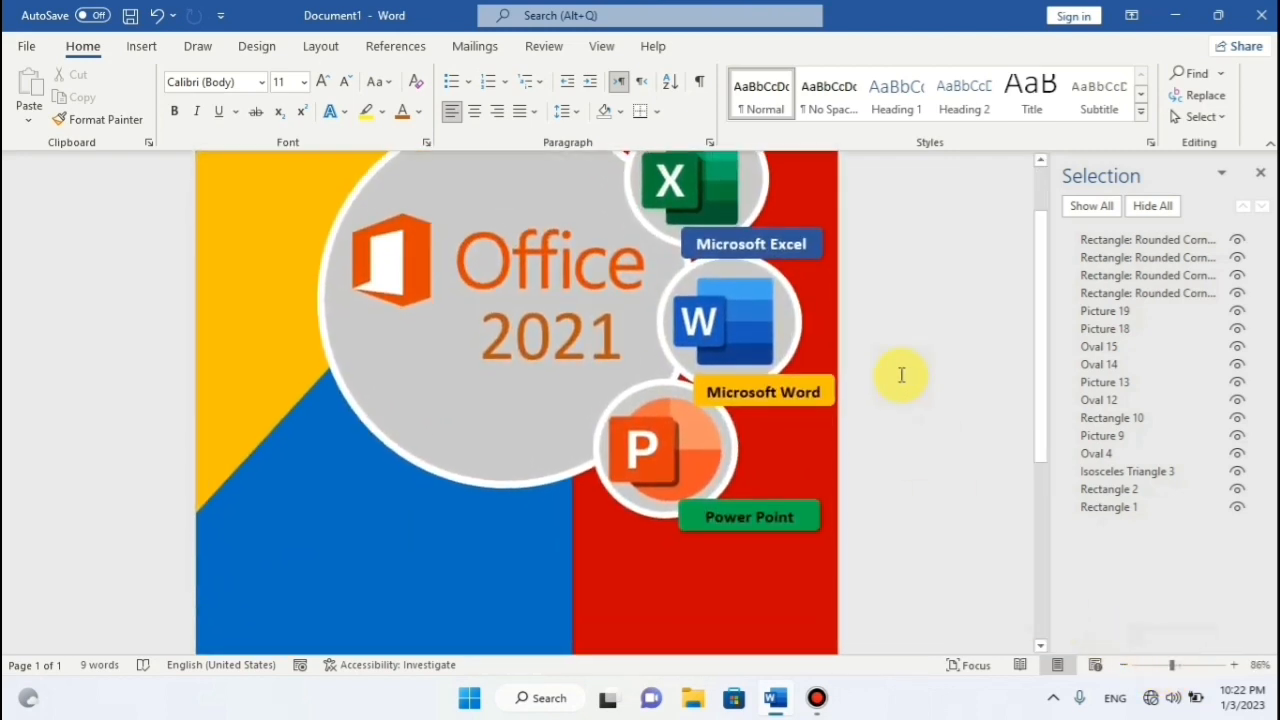
{"action": "scroll", "coordinate": [901, 375], "scroll_direction": "down", "scroll_amount": 3}
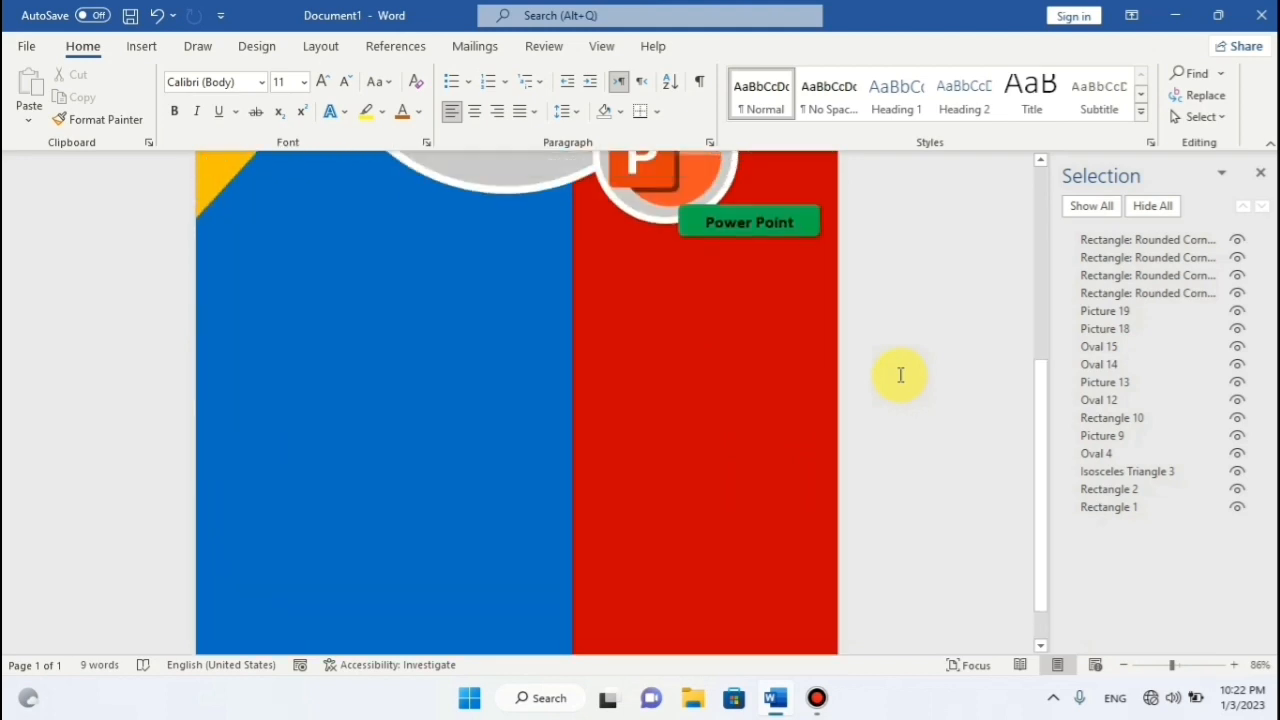
{"action": "scroll", "coordinate": [901, 375], "scroll_direction": "up", "scroll_amount": 3}
{"action": "scroll", "coordinate": [895, 376], "scroll_direction": "up", "scroll_amount": 2}
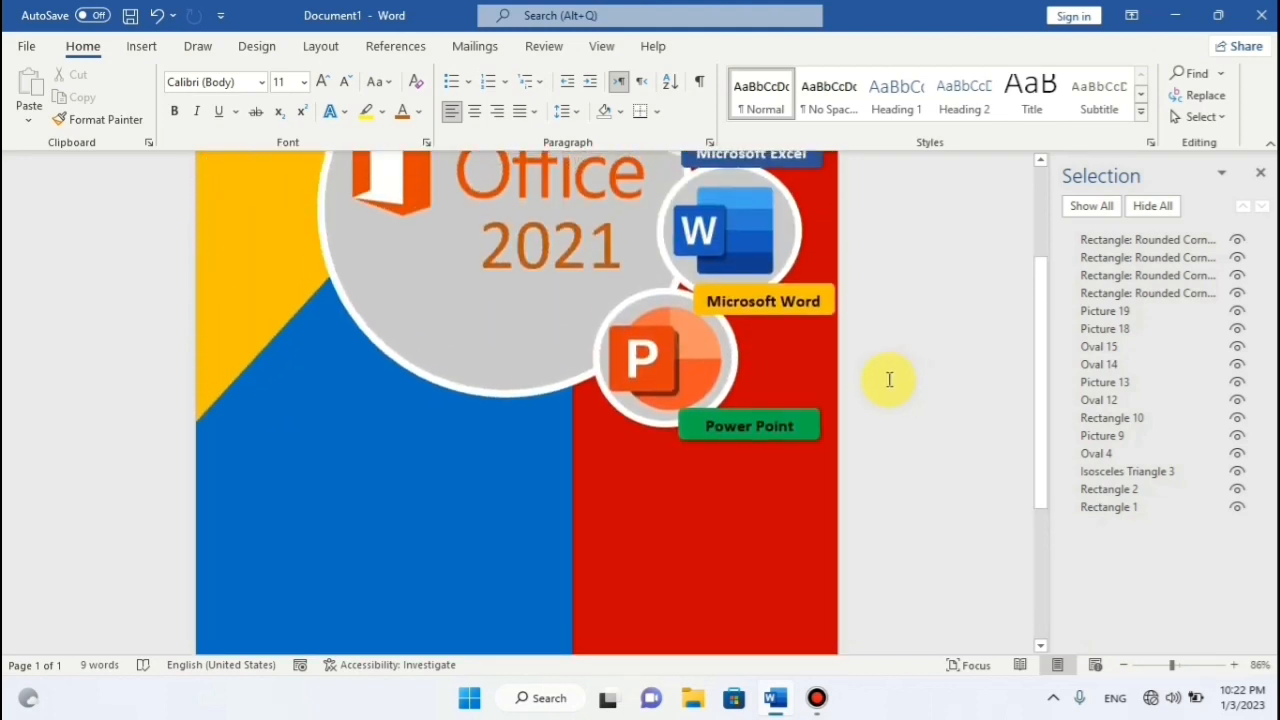
Copy the green Power Point label and paste a duplicate onto the page.
{"action": "left_click", "coordinate": [800, 418]}
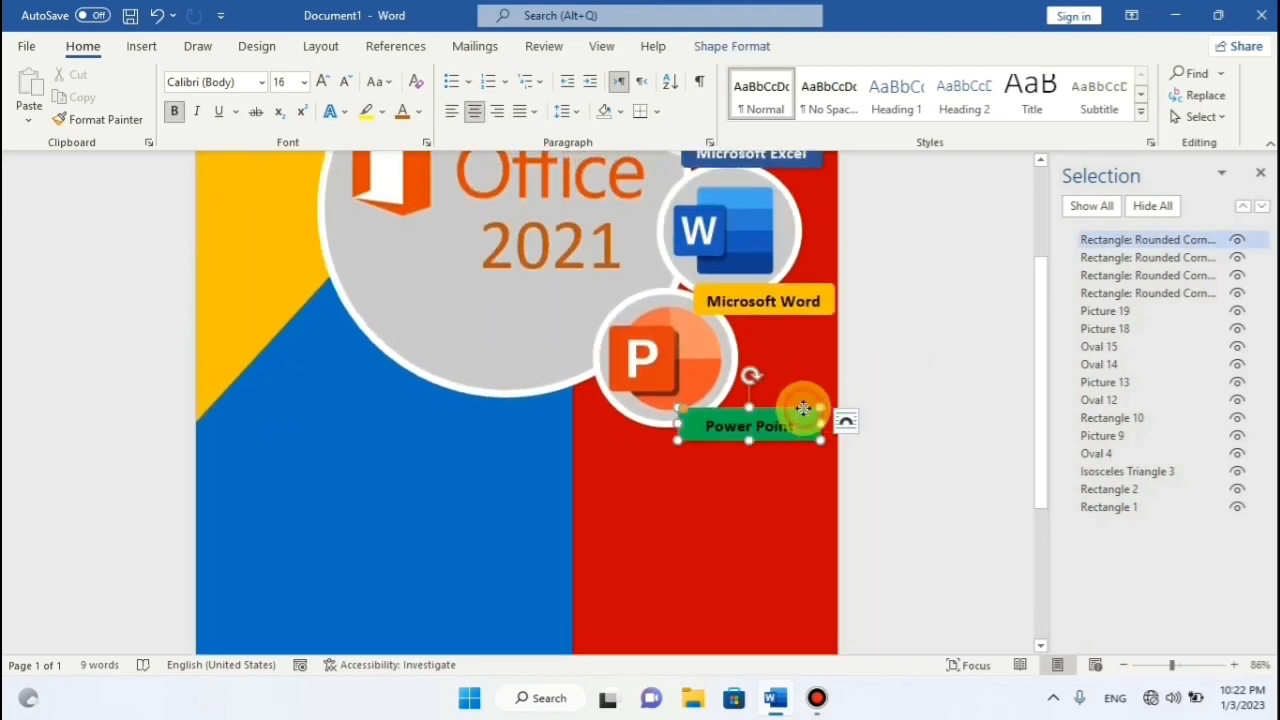
{"action": "right_click", "coordinate": [802, 409]}
{"action": "left_click", "coordinate": [849, 239]}
{"action": "right_click", "coordinate": [506, 463]}
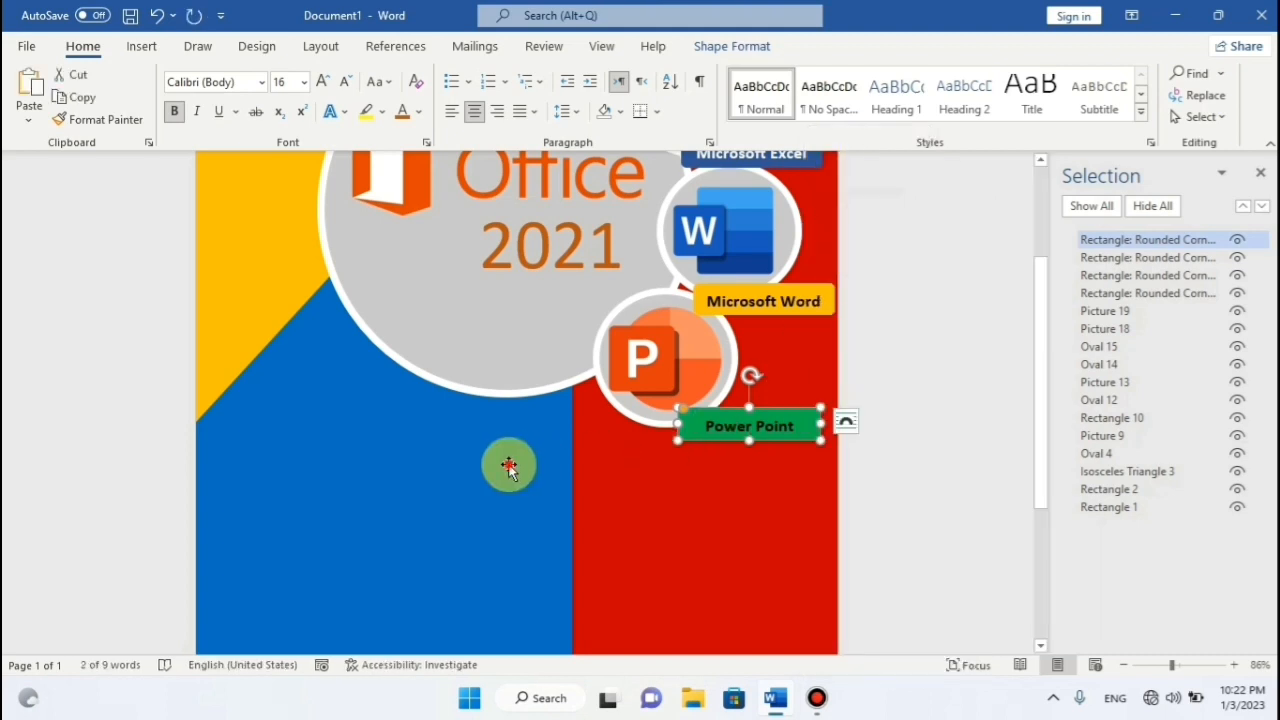
{"action": "left_click", "coordinate": [551, 297]}
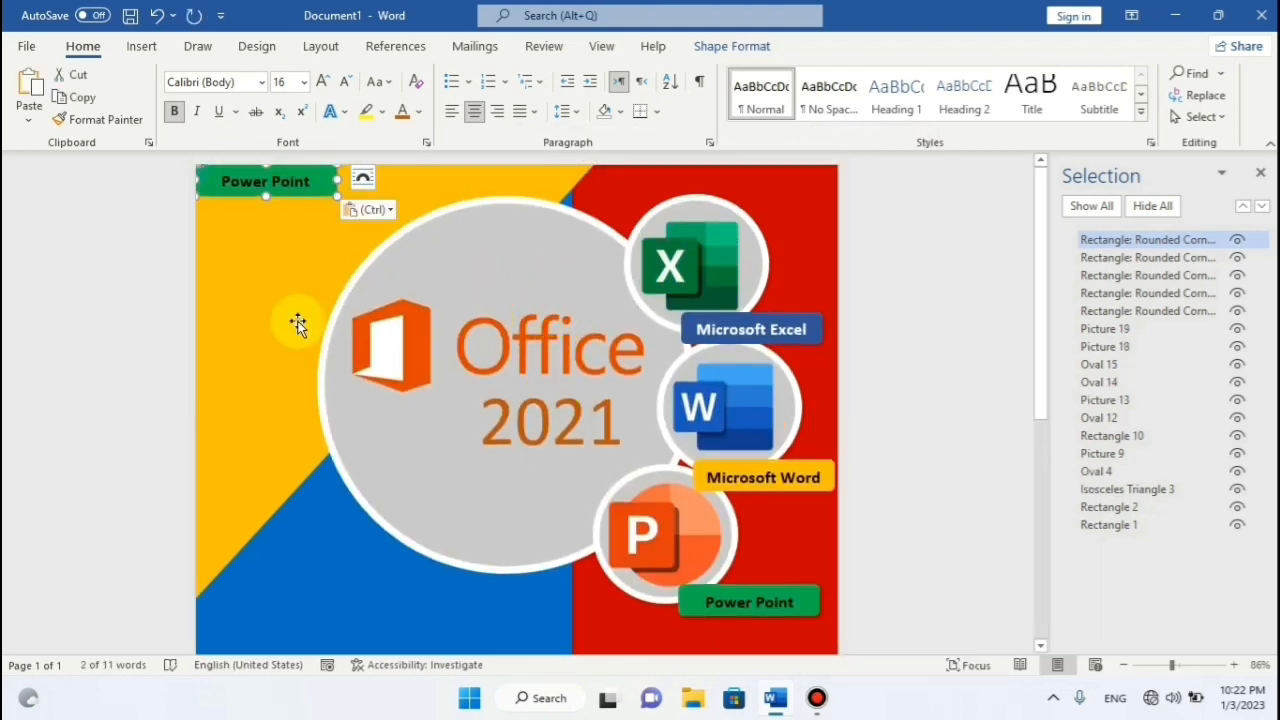
{"action": "left_click", "coordinate": [321, 190]}
{"action": "left_click_drag", "start_coordinate": [321, 190], "coordinate": [414, 601]}
Move the copied banner onto the blue side, slightly taller, against the page's left edge.
{"action": "scroll", "coordinate": [620, 330], "scroll_direction": "down", "scroll_amount": 3}
{"action": "scroll", "coordinate": [628, 322], "scroll_direction": "down", "scroll_amount": 3}
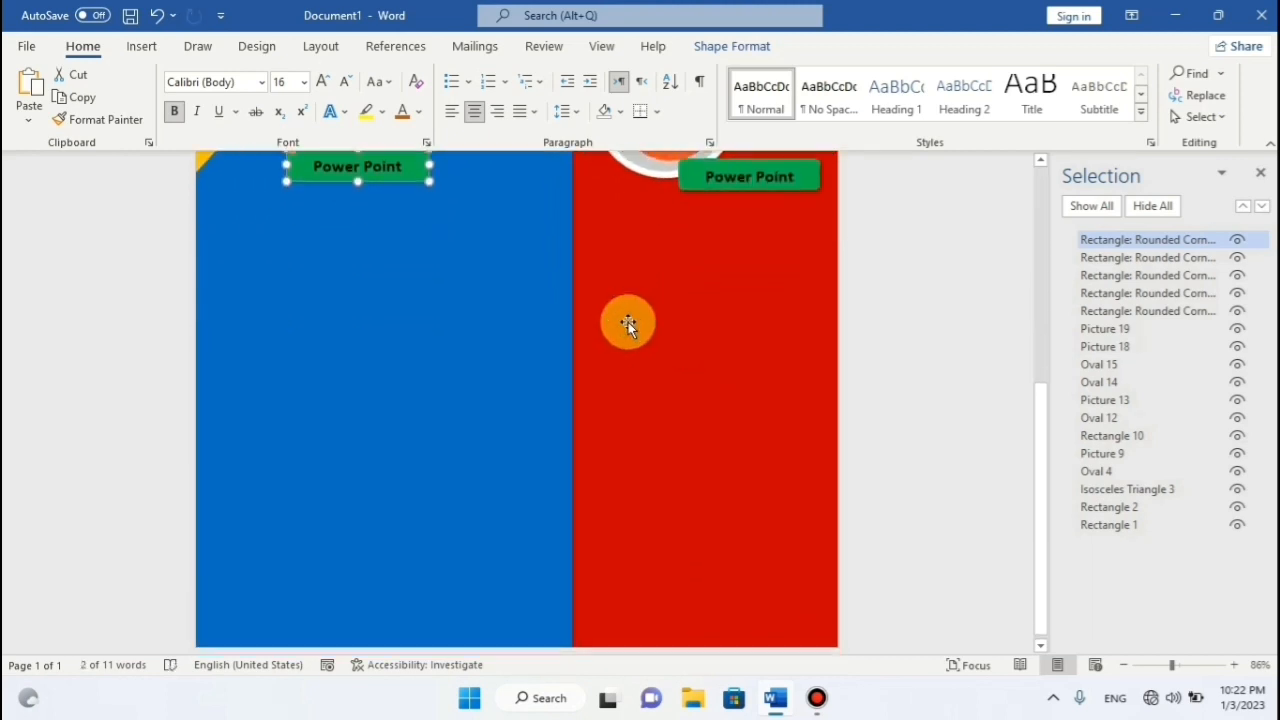
{"action": "scroll", "coordinate": [628, 322], "scroll_direction": "up", "scroll_amount": 2}
{"action": "scroll", "coordinate": [628, 322], "scroll_direction": "down", "scroll_amount": 2}
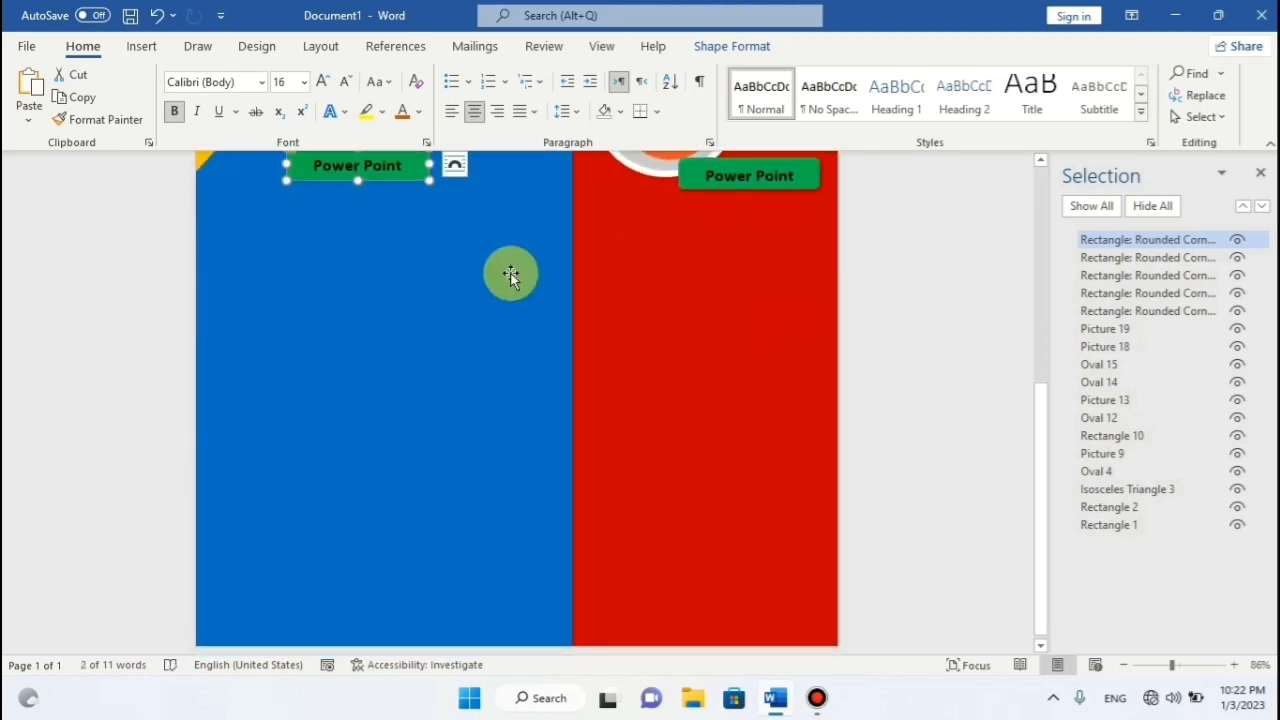
{"action": "left_click_drag", "start_coordinate": [406, 184], "coordinate": [501, 323]}
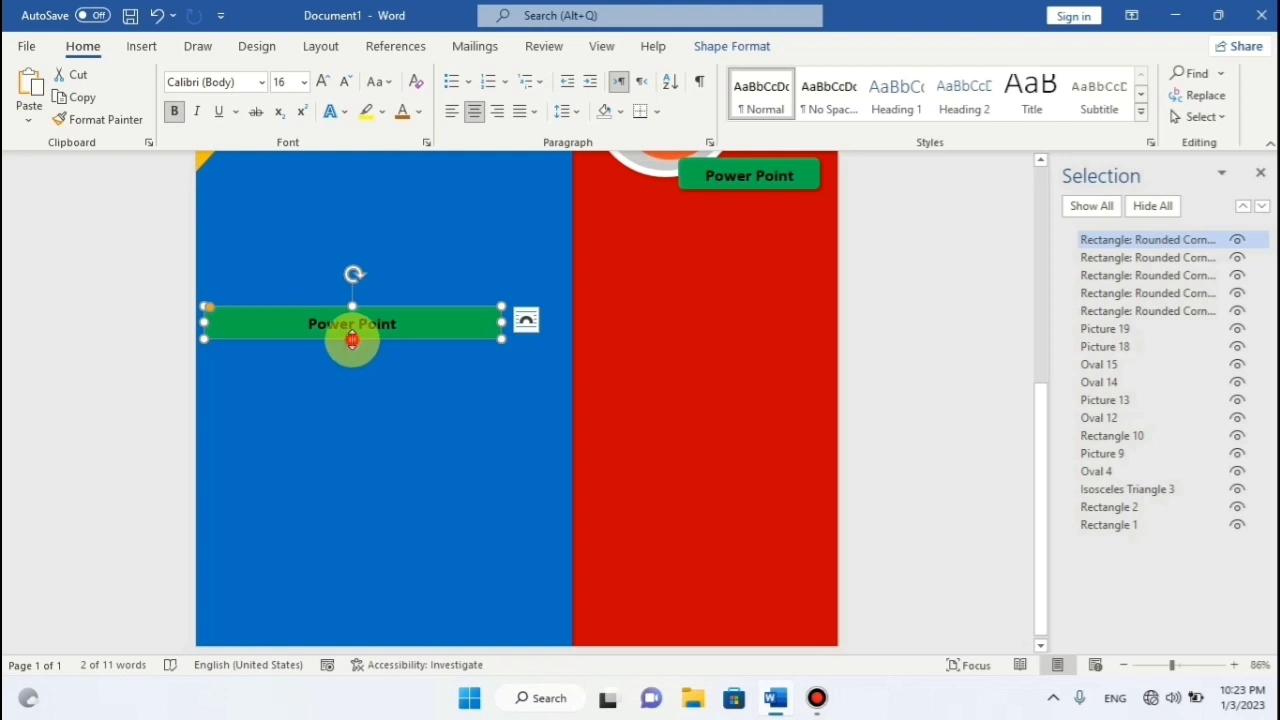
{"action": "left_click_drag", "start_coordinate": [352, 340], "coordinate": [350, 352]}
{"action": "left_click_drag", "start_coordinate": [202, 328], "coordinate": [189, 328]}
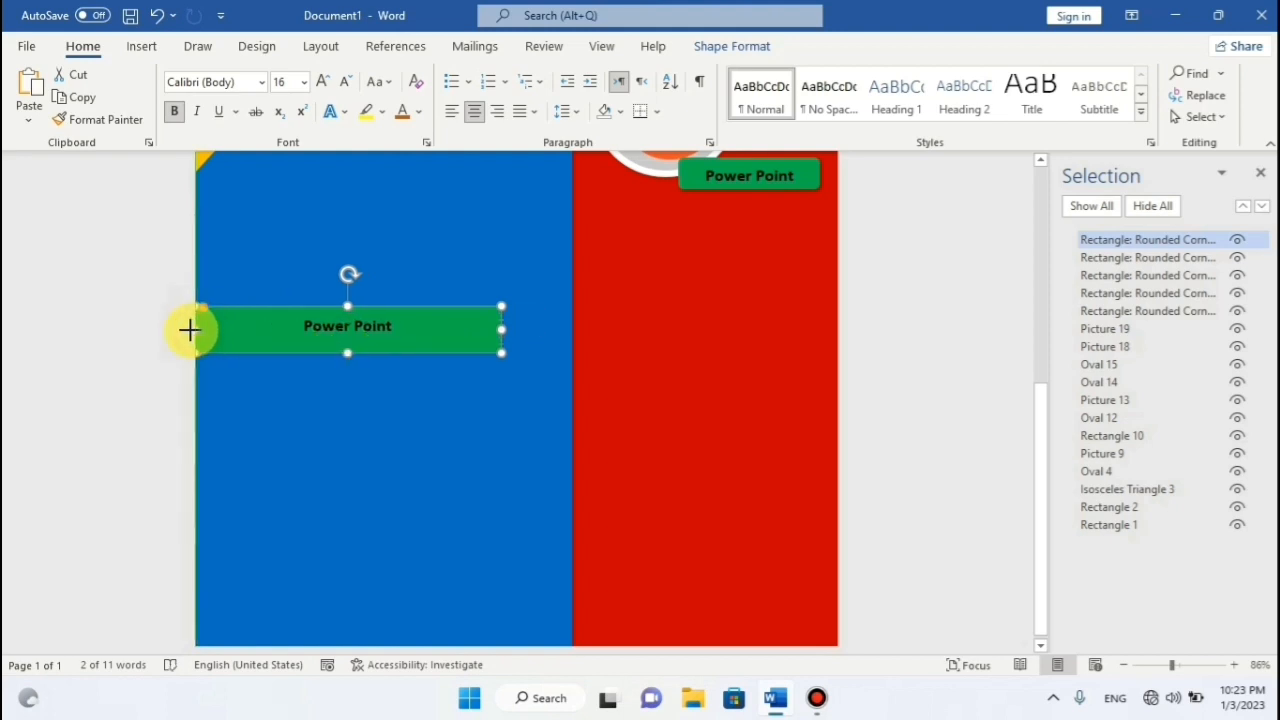
{"action": "left_click_drag", "start_coordinate": [323, 323], "coordinate": [381, 300]}
Extend the banner past the left edge and widen it to the blue–red boundary.
{"action": "scroll", "coordinate": [443, 277], "scroll_direction": "up", "scroll_amount": 2}
{"action": "scroll", "coordinate": [440, 277], "scroll_direction": "down", "scroll_amount": 2}
{"action": "left_click_drag", "start_coordinate": [391, 292], "coordinate": [393, 298]}
{"action": "left_click_drag", "start_coordinate": [220, 316], "coordinate": [184, 314]}
{"action": "left_click", "coordinate": [329, 314]}
{"action": "left_click", "coordinate": [373, 316]}
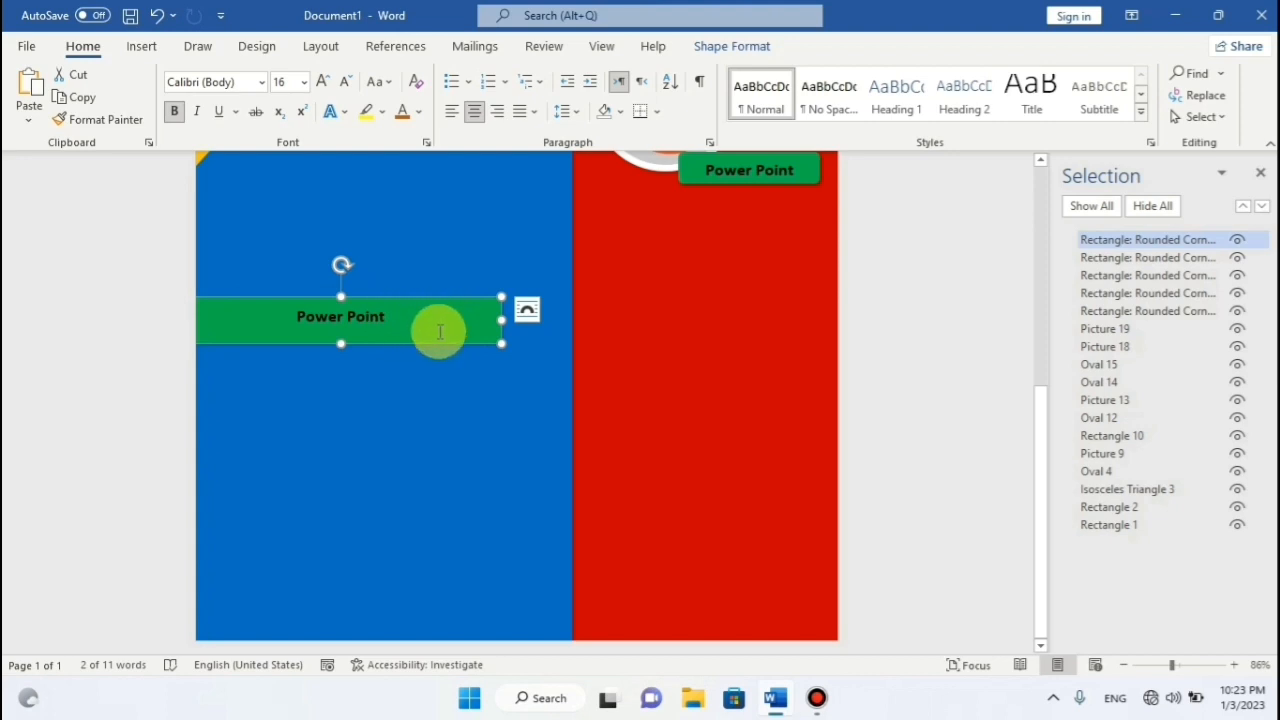
{"action": "left_click_drag", "start_coordinate": [501, 321], "coordinate": [553, 320]}
{"action": "left_click_drag", "start_coordinate": [368, 341], "coordinate": [366, 349]}
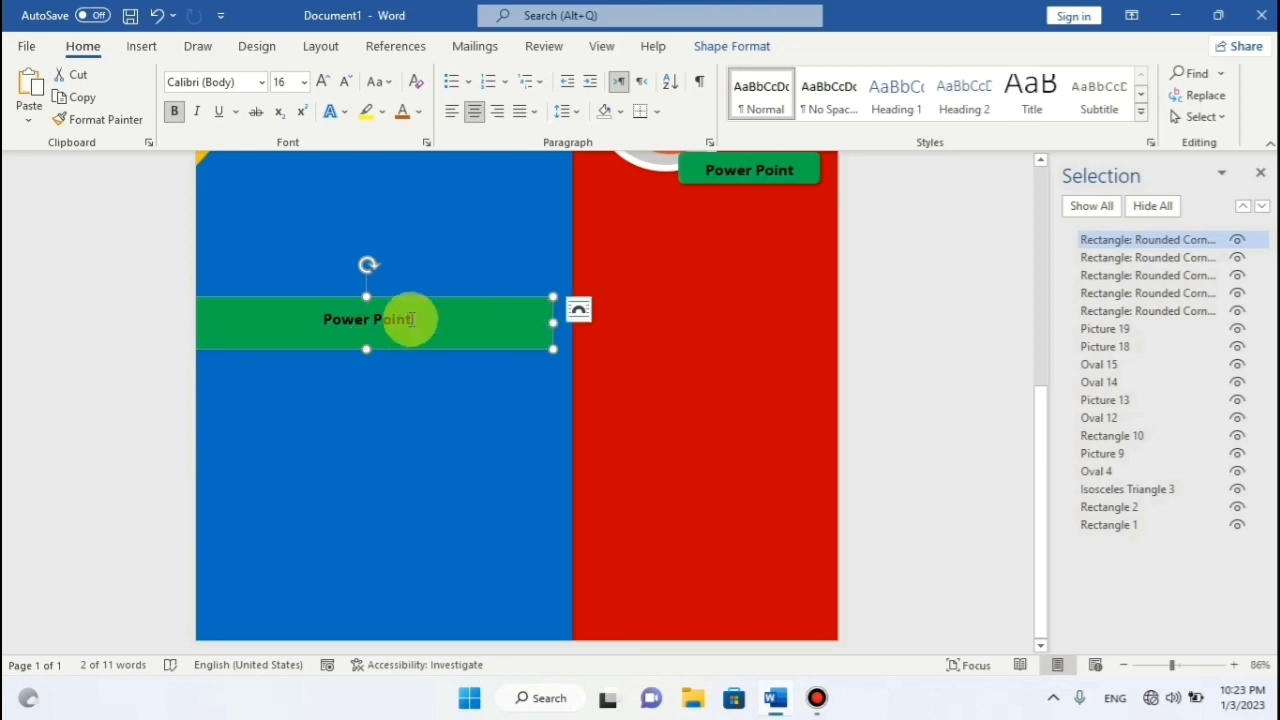
{"action": "left_click", "coordinate": [414, 320]}
Draw a white isosceles triangle at the banner's left end, rotated to point right.
{"action": "left_click", "coordinate": [141, 46]}
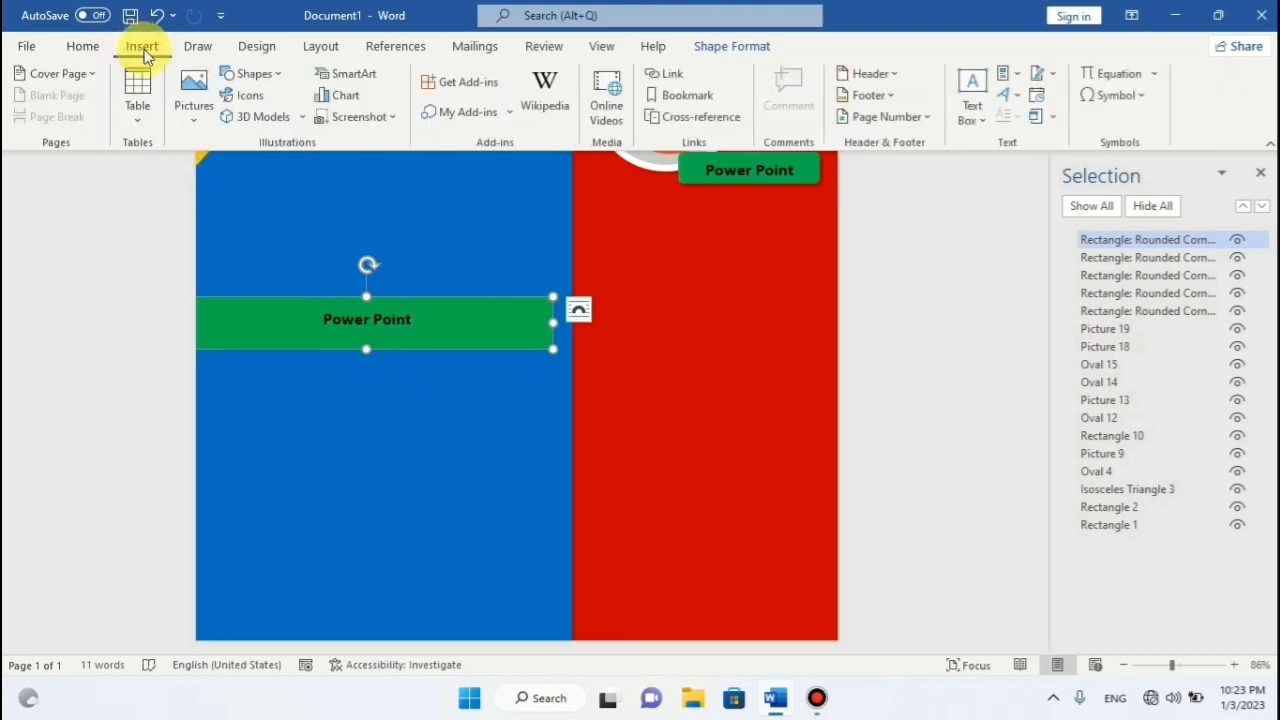
{"action": "left_click", "coordinate": [268, 77]}
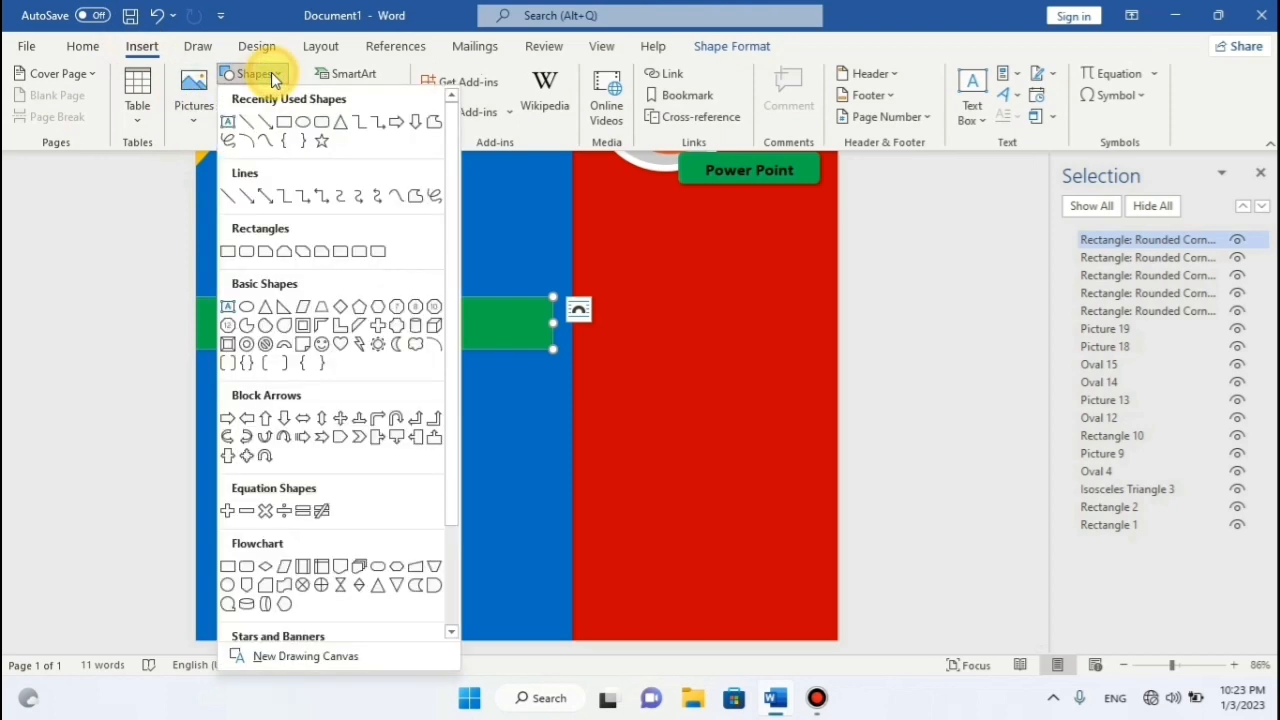
{"action": "left_click", "coordinate": [332, 122]}
{"action": "left_click_drag", "start_coordinate": [229, 297], "coordinate": [286, 347]}
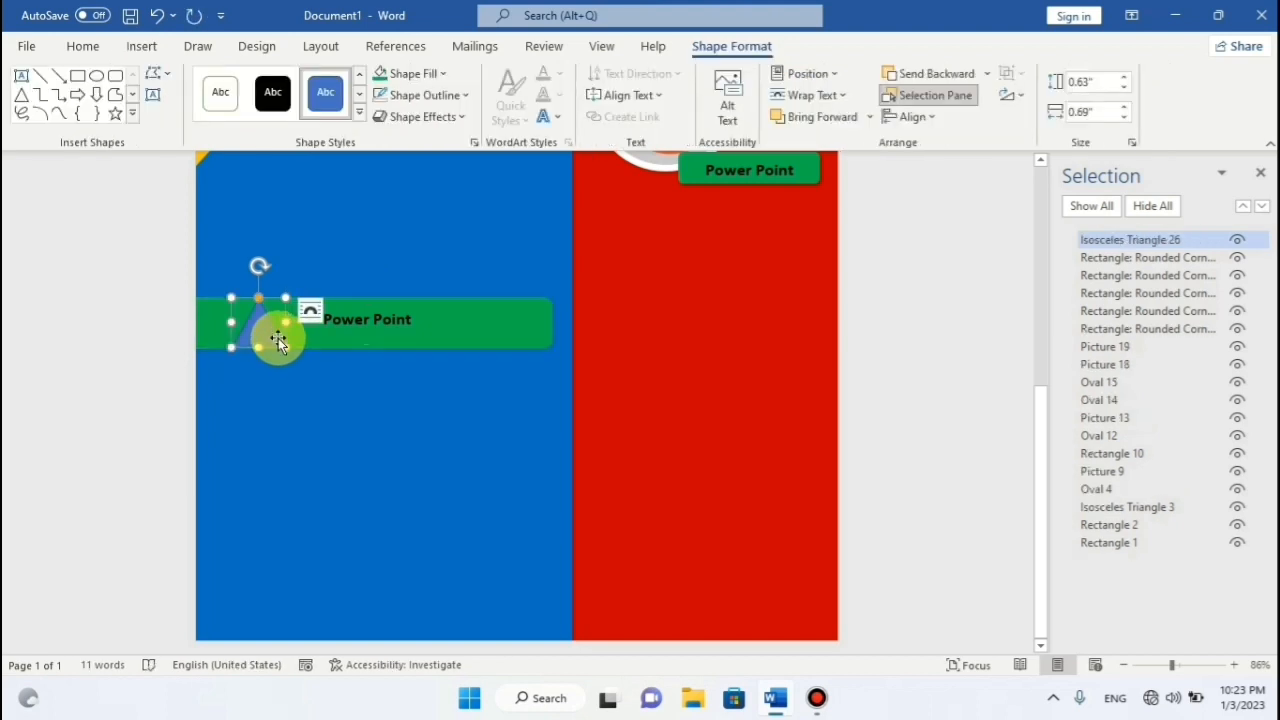
{"action": "left_click", "coordinate": [442, 74]}
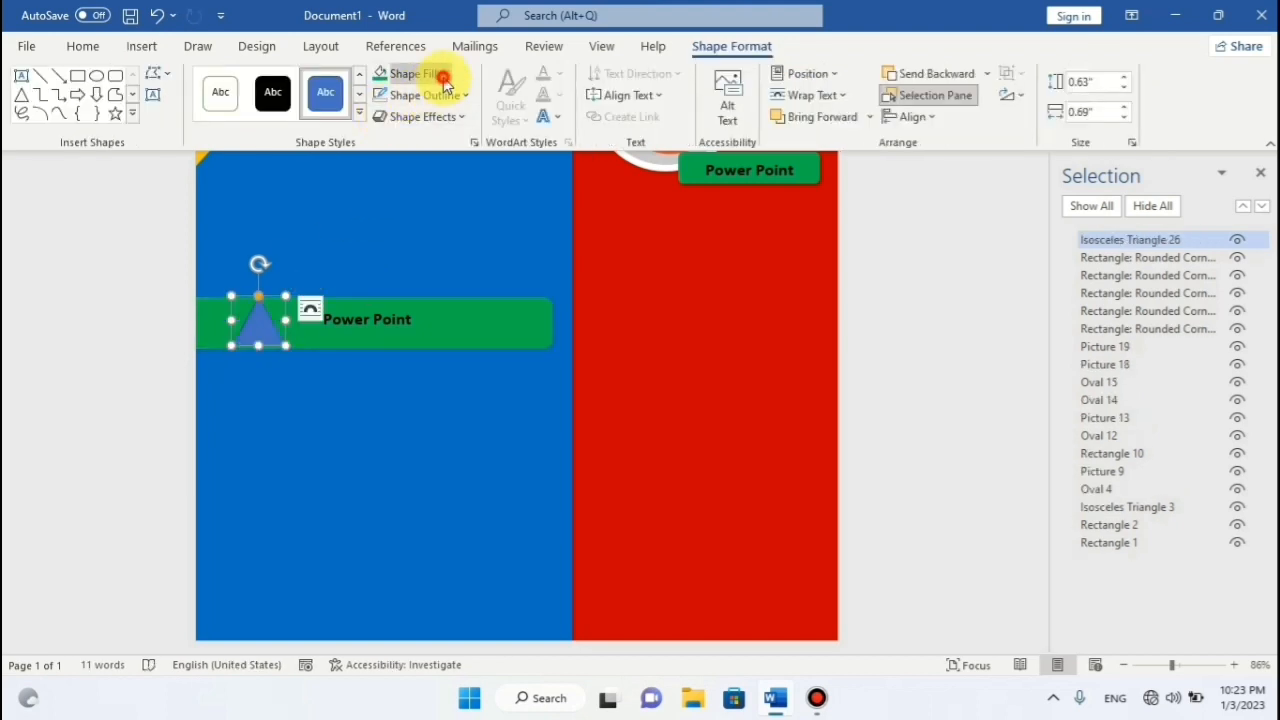
{"action": "left_click", "coordinate": [381, 123]}
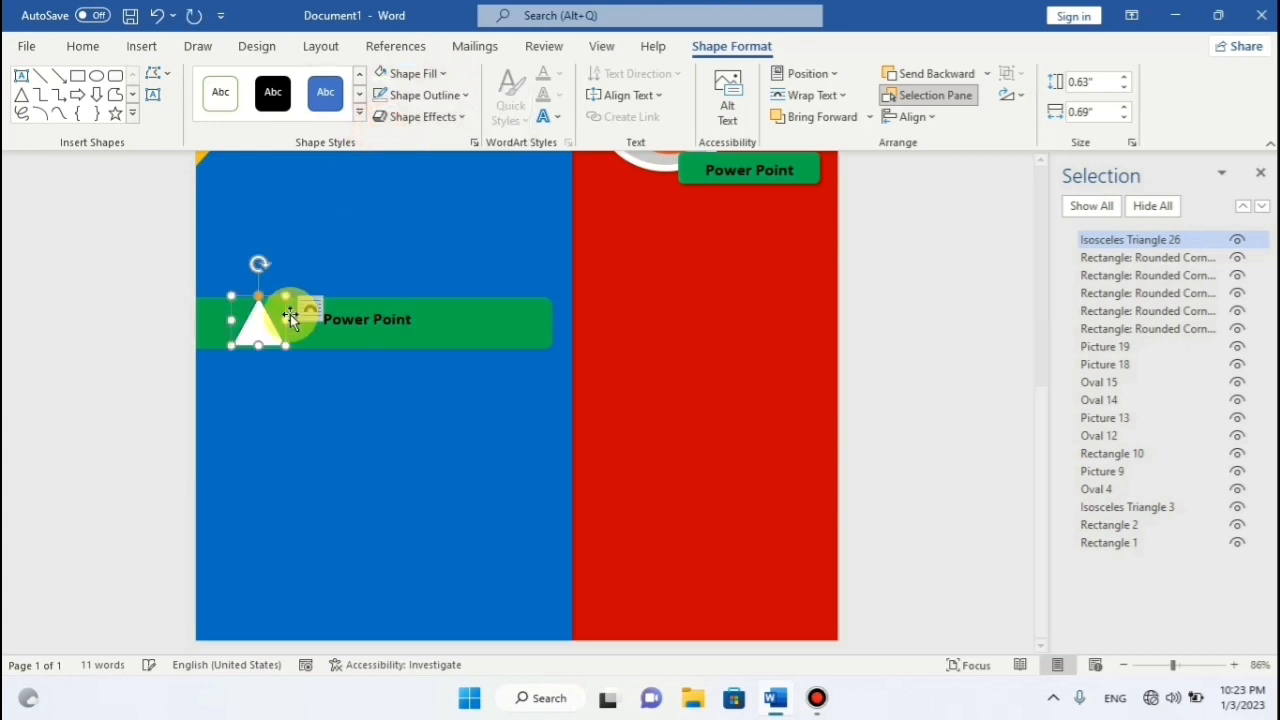
{"action": "left_click_drag", "start_coordinate": [262, 272], "coordinate": [221, 320]}
Check the triangle's placement against the green banner and blue background panel.
{"action": "left_click", "coordinate": [491, 331]}
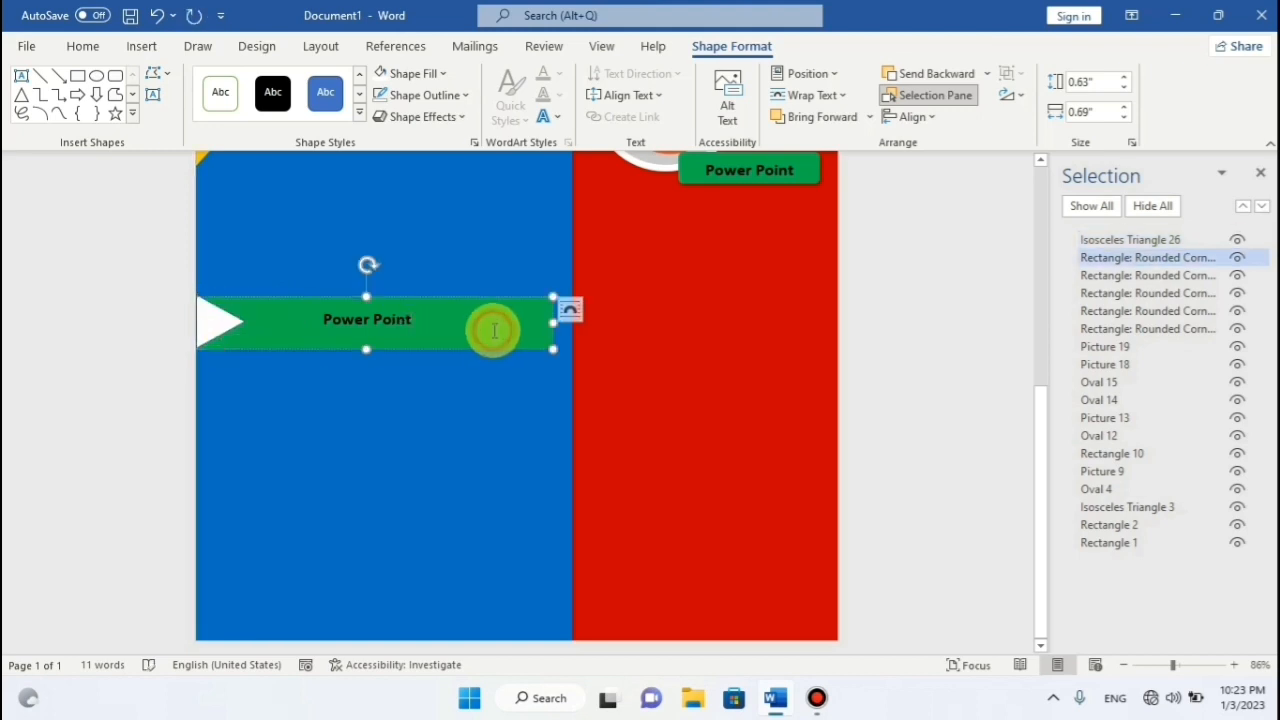
{"action": "left_click", "coordinate": [219, 317]}
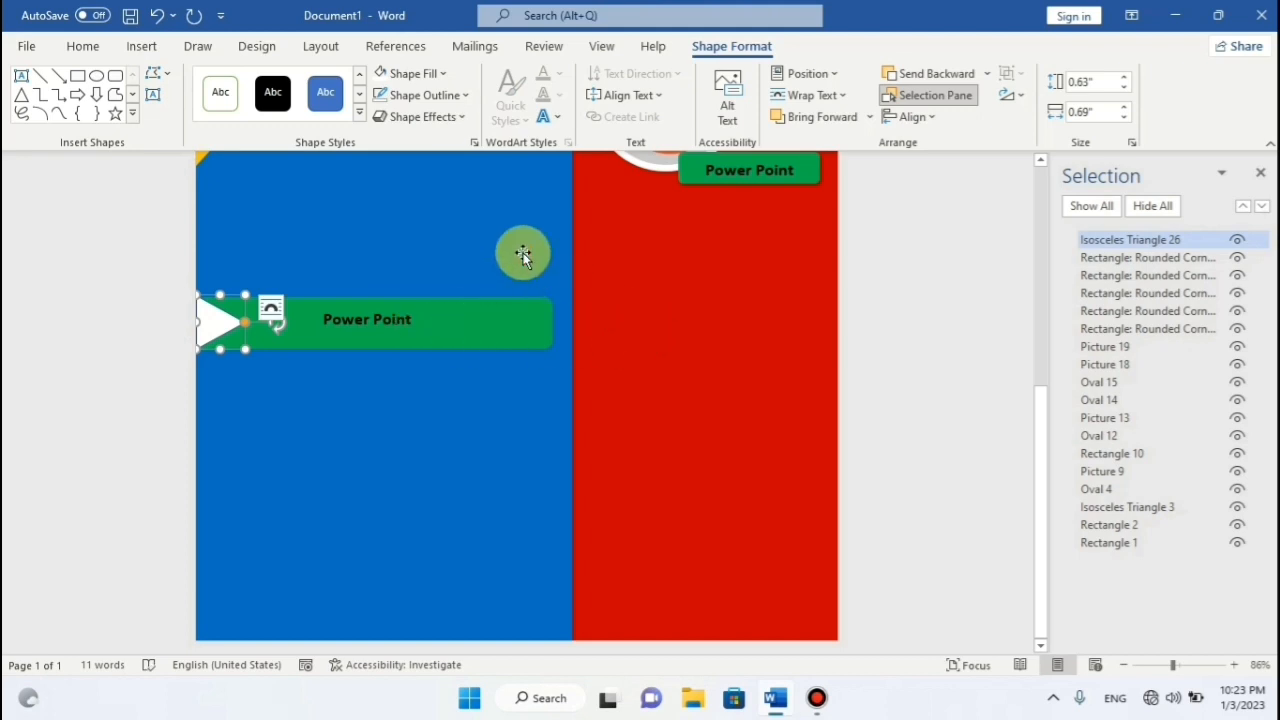
{"action": "left_click", "coordinate": [522, 251]}
{"action": "left_click", "coordinate": [216, 322]}
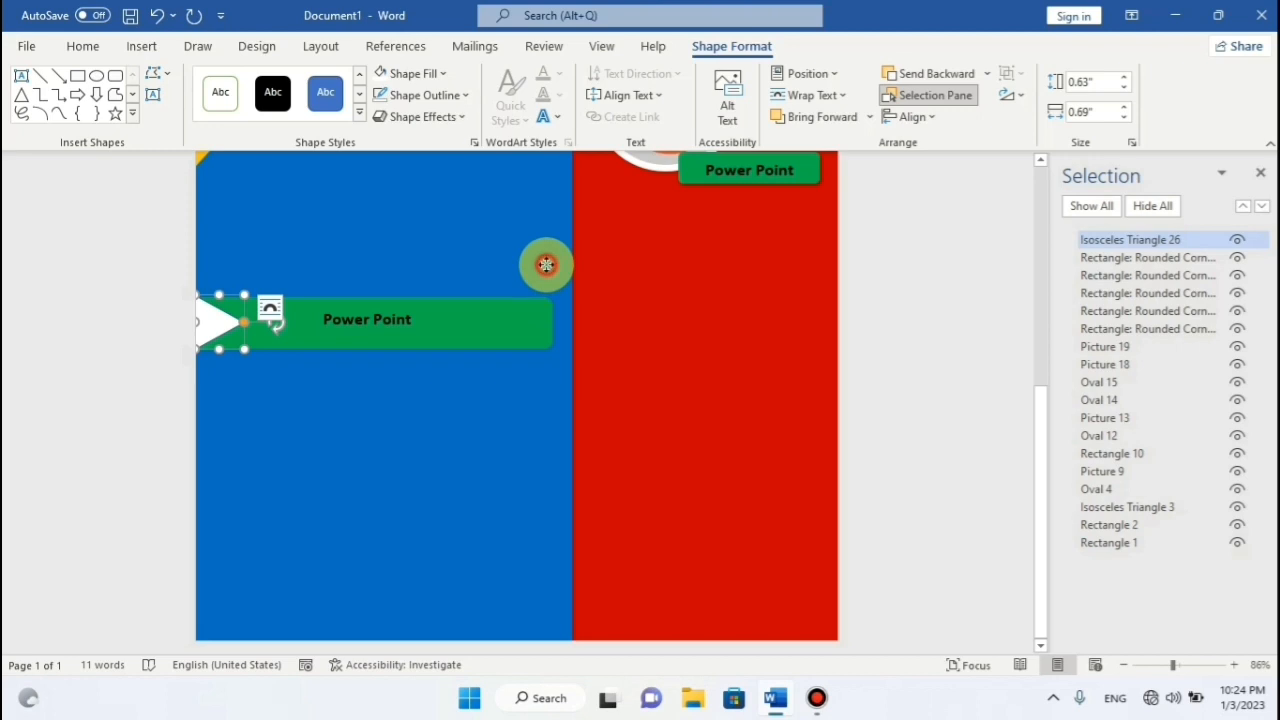
{"action": "left_click", "coordinate": [546, 265]}
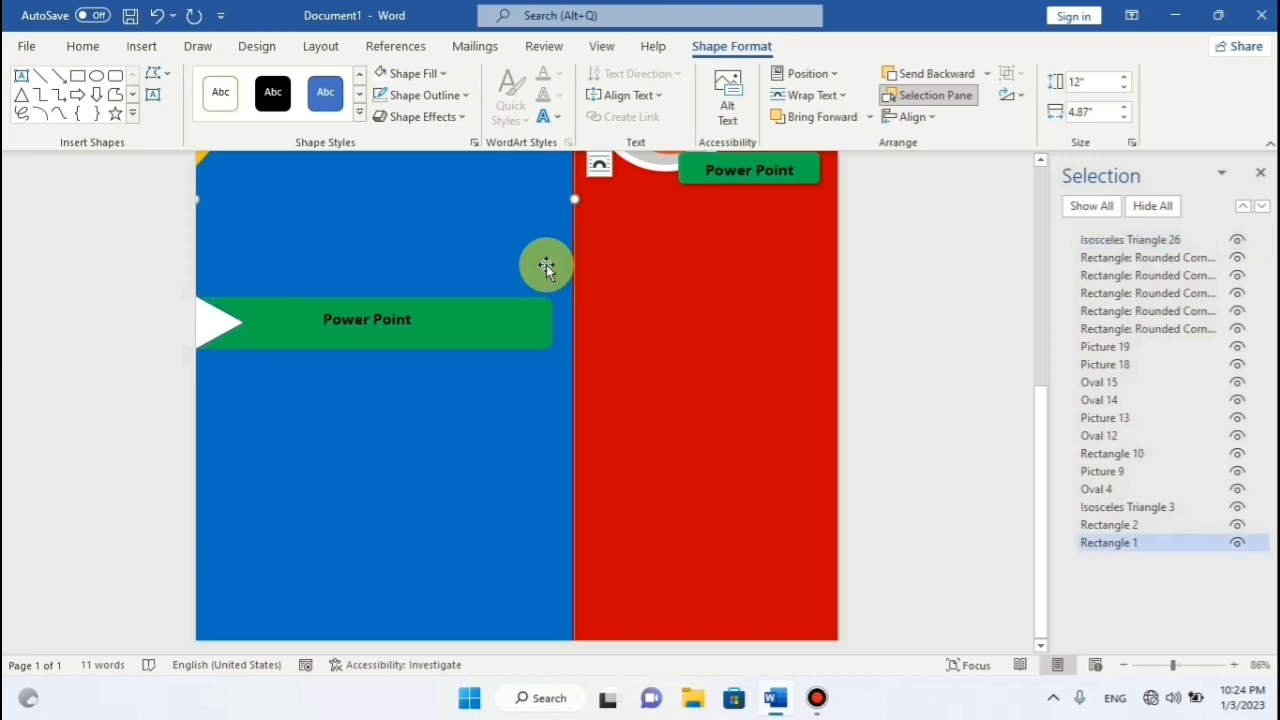
{"action": "left_click", "coordinate": [517, 314]}
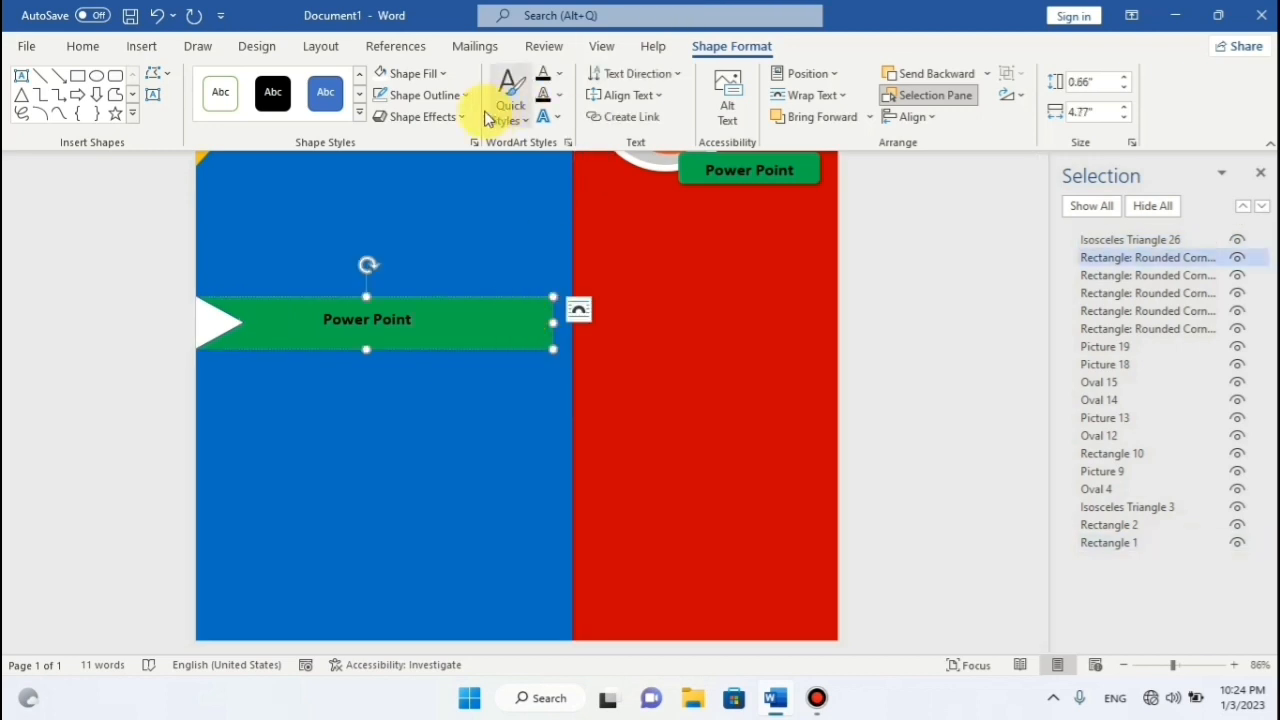
Fill the banner red, then apply a darker custom red #BC0000.
{"action": "left_click", "coordinate": [443, 74]}
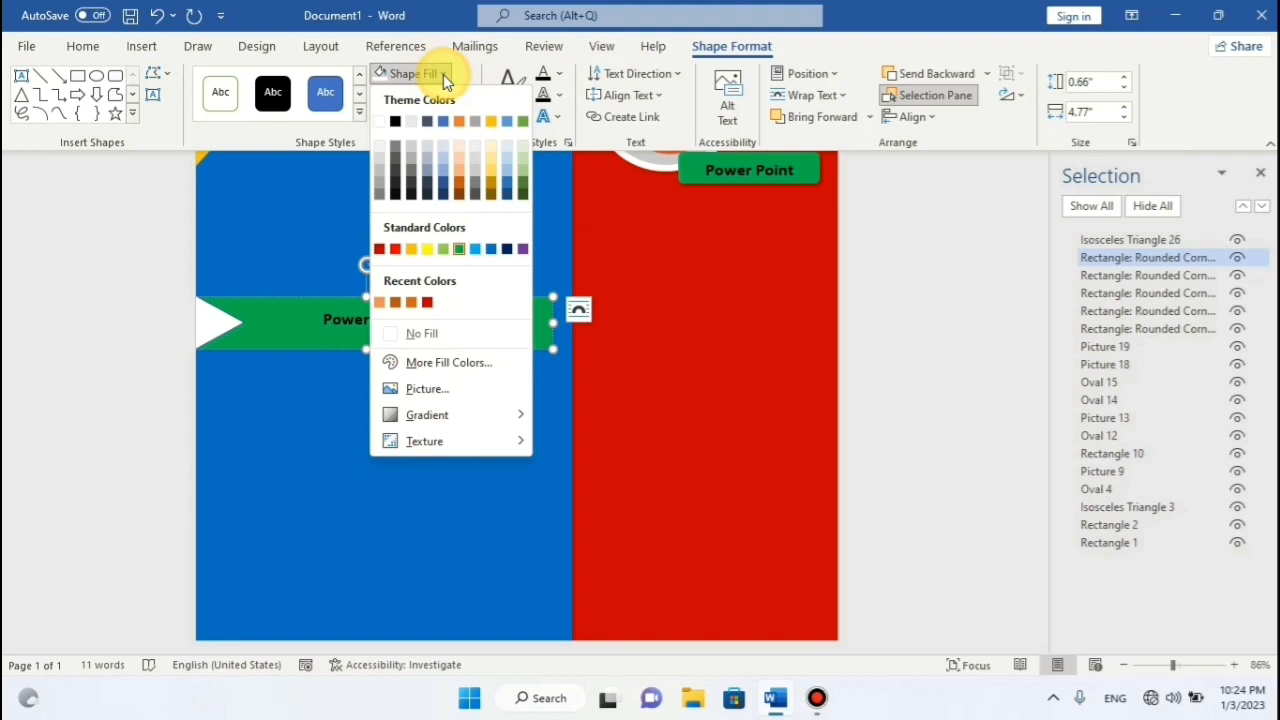
{"action": "left_click", "coordinate": [396, 250]}
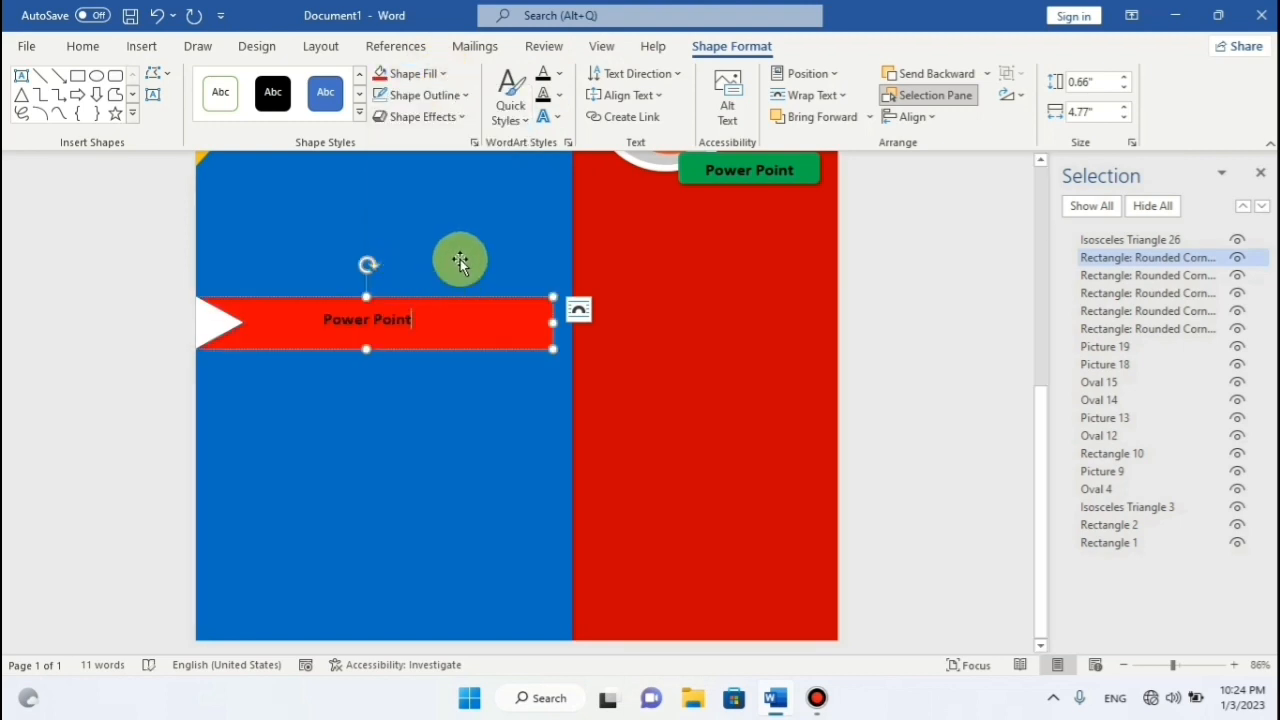
{"action": "left_click", "coordinate": [680, 286]}
{"action": "left_click", "coordinate": [528, 331]}
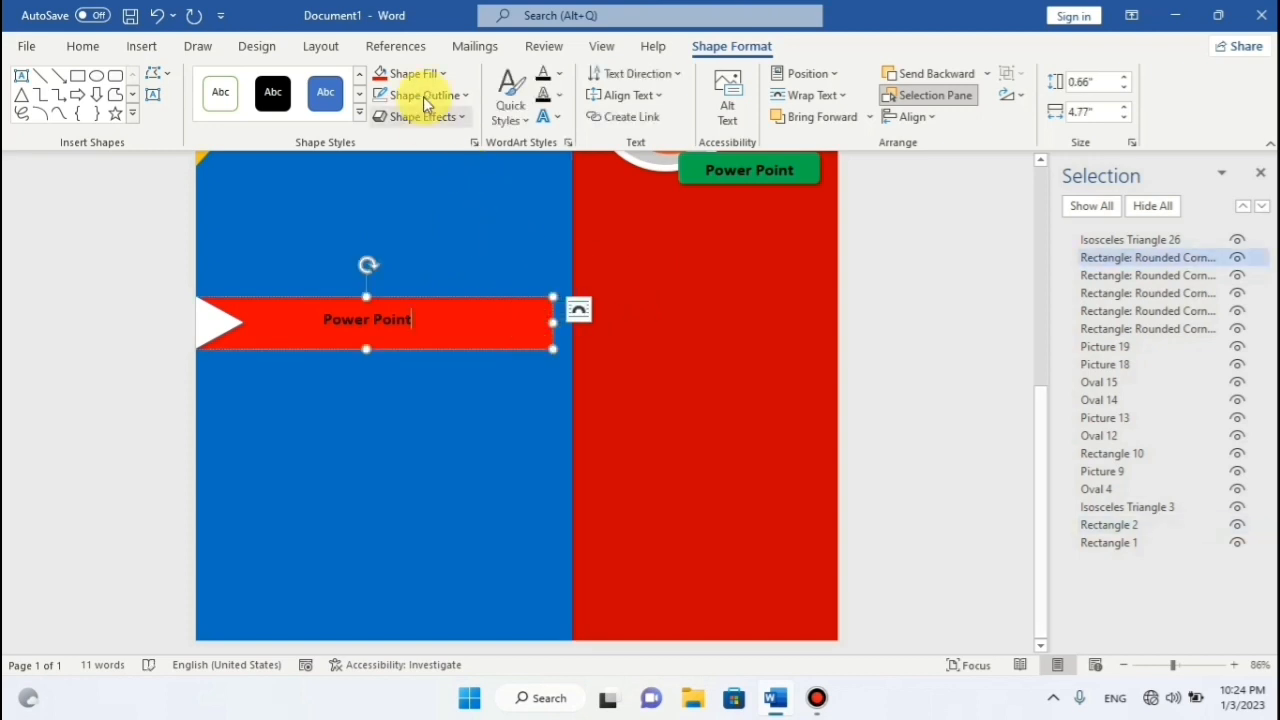
{"action": "left_click", "coordinate": [437, 75]}
{"action": "left_click", "coordinate": [437, 367]}
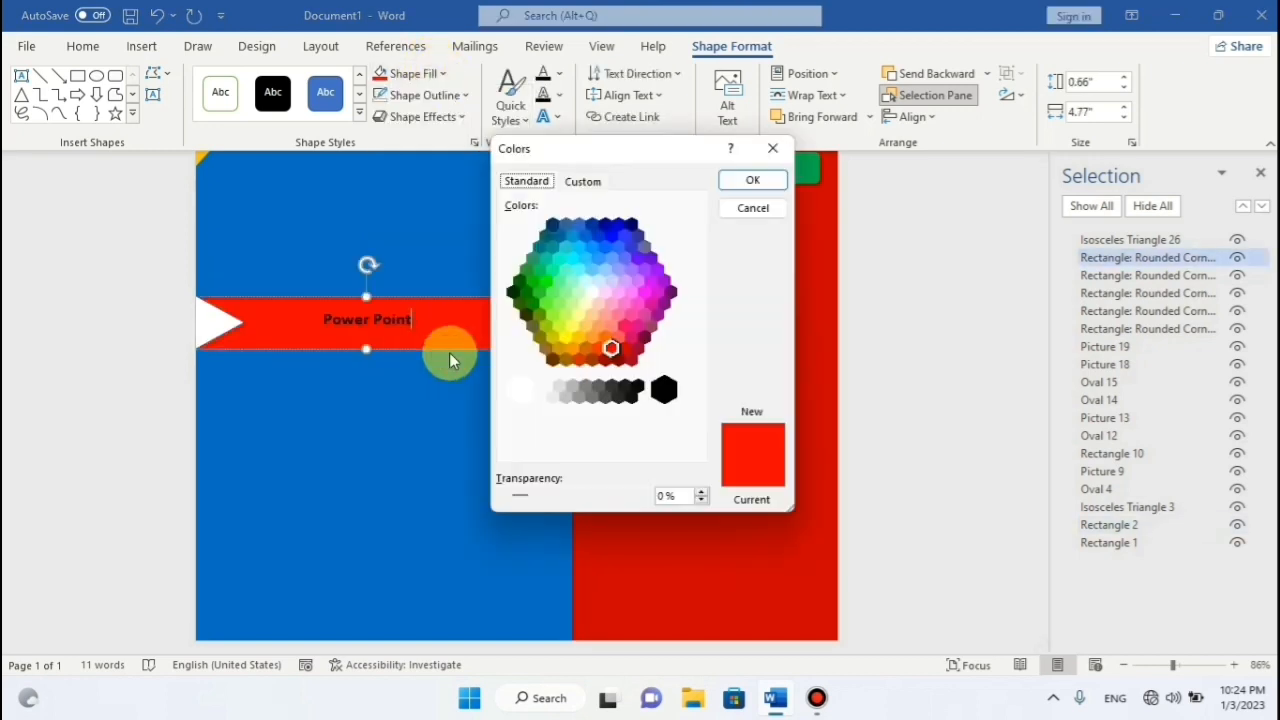
{"action": "left_click", "coordinate": [583, 181]}
{"action": "mouse_move", "coordinate": [684, 294]}
{"action": "left_mouse_down"}
{"action": "mouse_move", "coordinate": [703, 386]}
{"action": "mouse_move", "coordinate": [689, 289]}
{"action": "mouse_move", "coordinate": [688, 303]}
{"action": "left_mouse_up"}
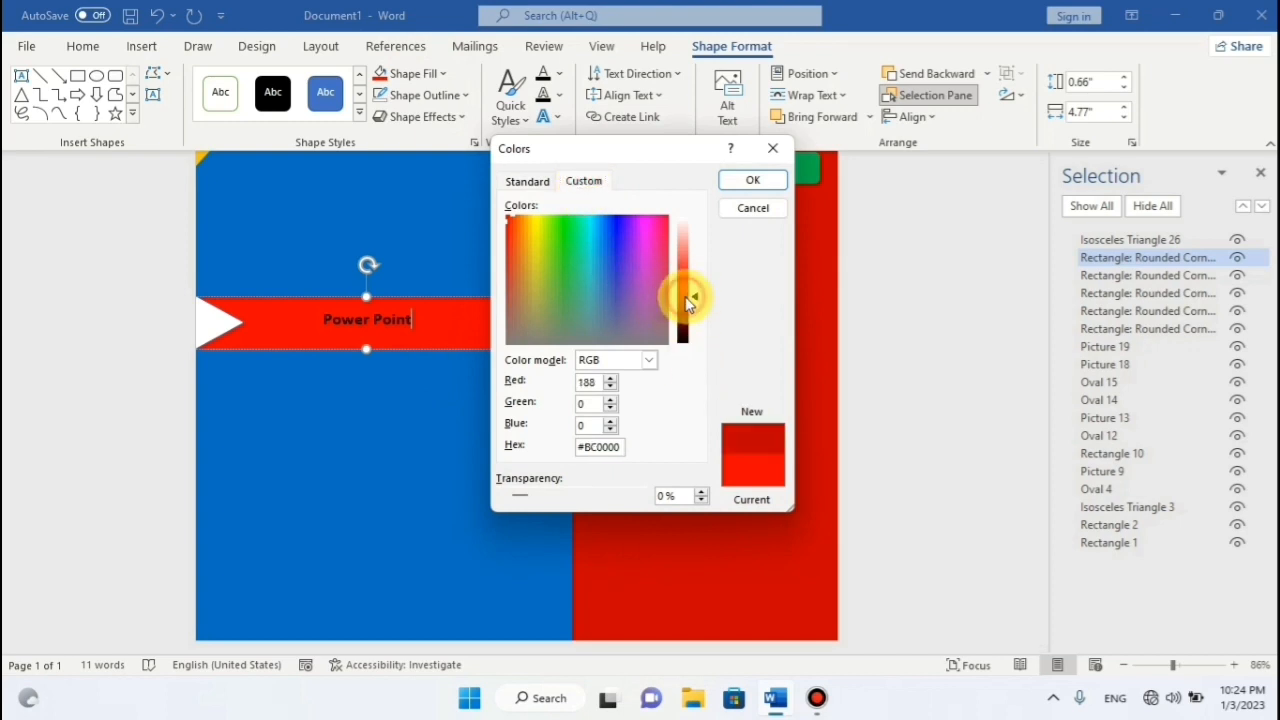
{"action": "left_click", "coordinate": [753, 180]}
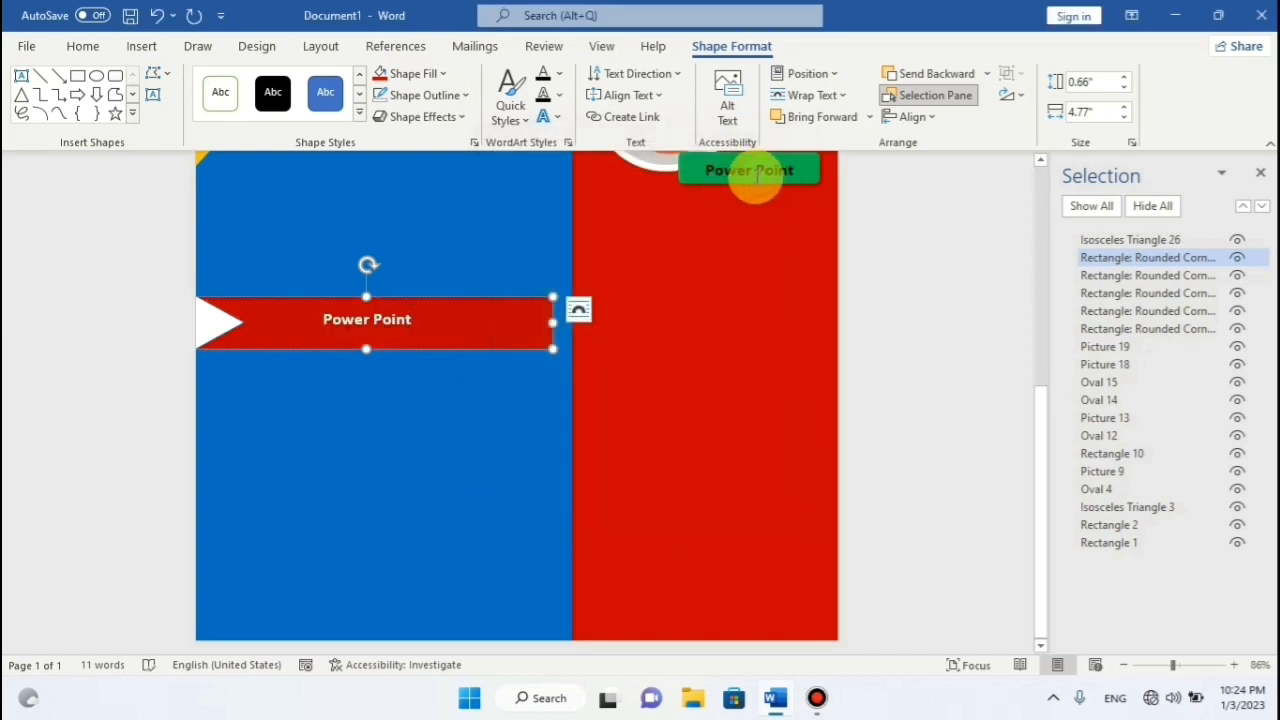
Change the banner's custom red to #E20000, then bright red #FE0000, and click into its text.
{"action": "left_click", "coordinate": [436, 75]}
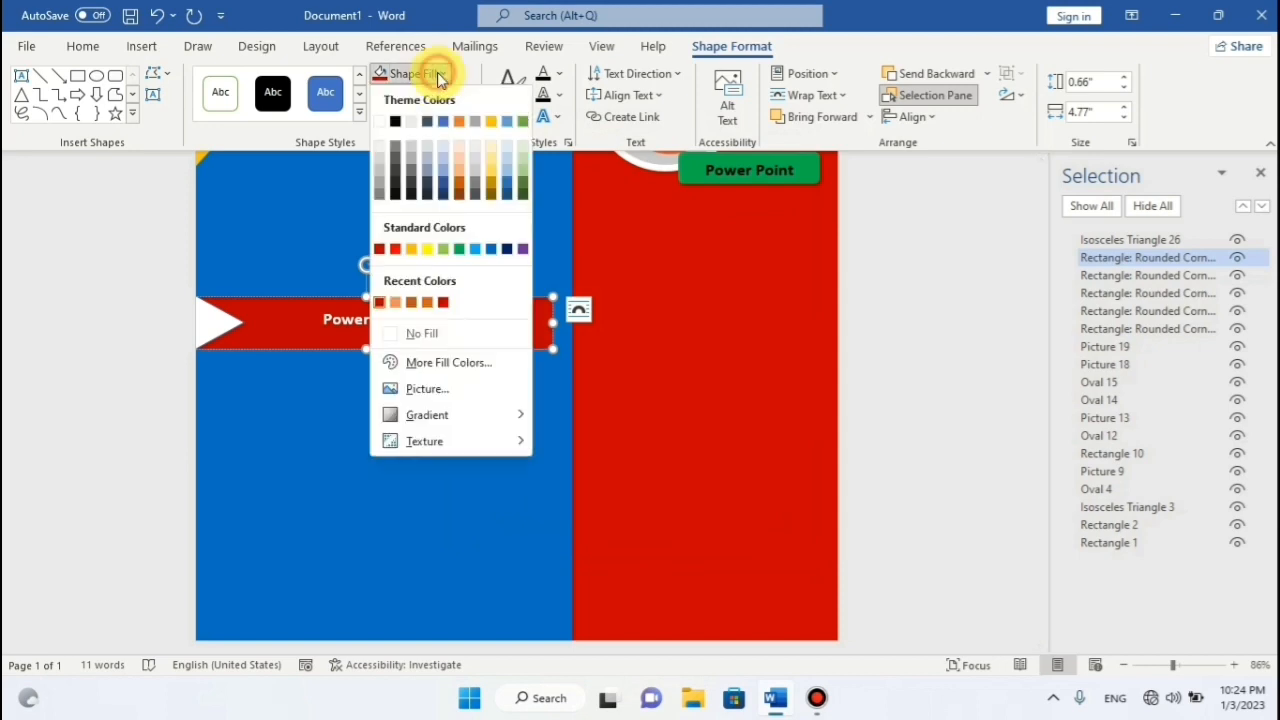
{"action": "left_click", "coordinate": [438, 364]}
{"action": "left_click", "coordinate": [684, 287]}
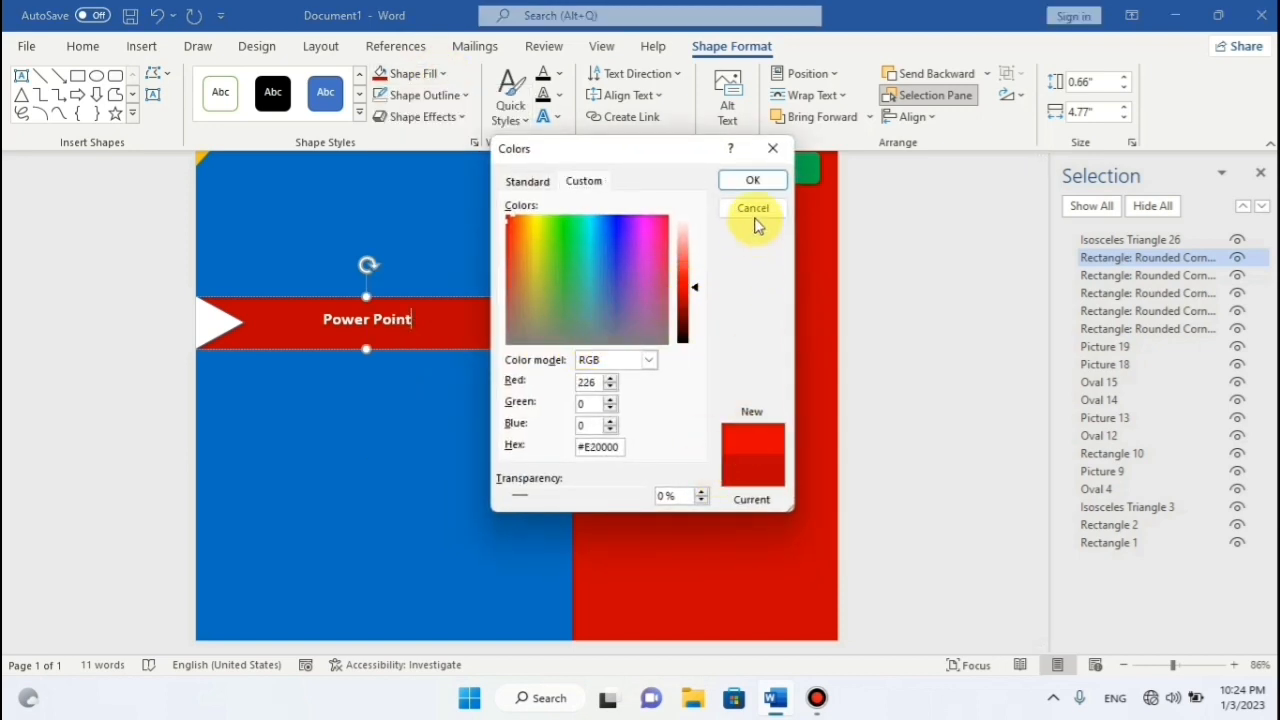
{"action": "left_click", "coordinate": [754, 184]}
{"action": "left_click", "coordinate": [619, 317]}
{"action": "left_click", "coordinate": [424, 320]}
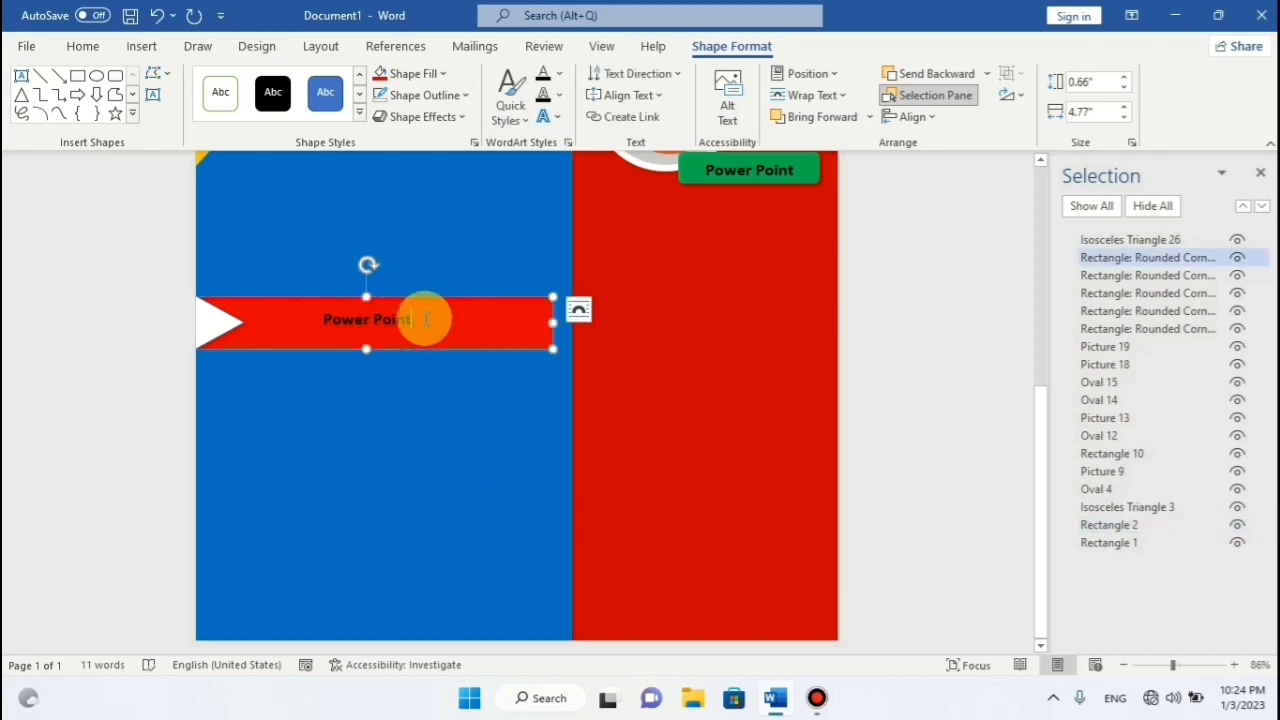
{"action": "left_click", "coordinate": [437, 75]}
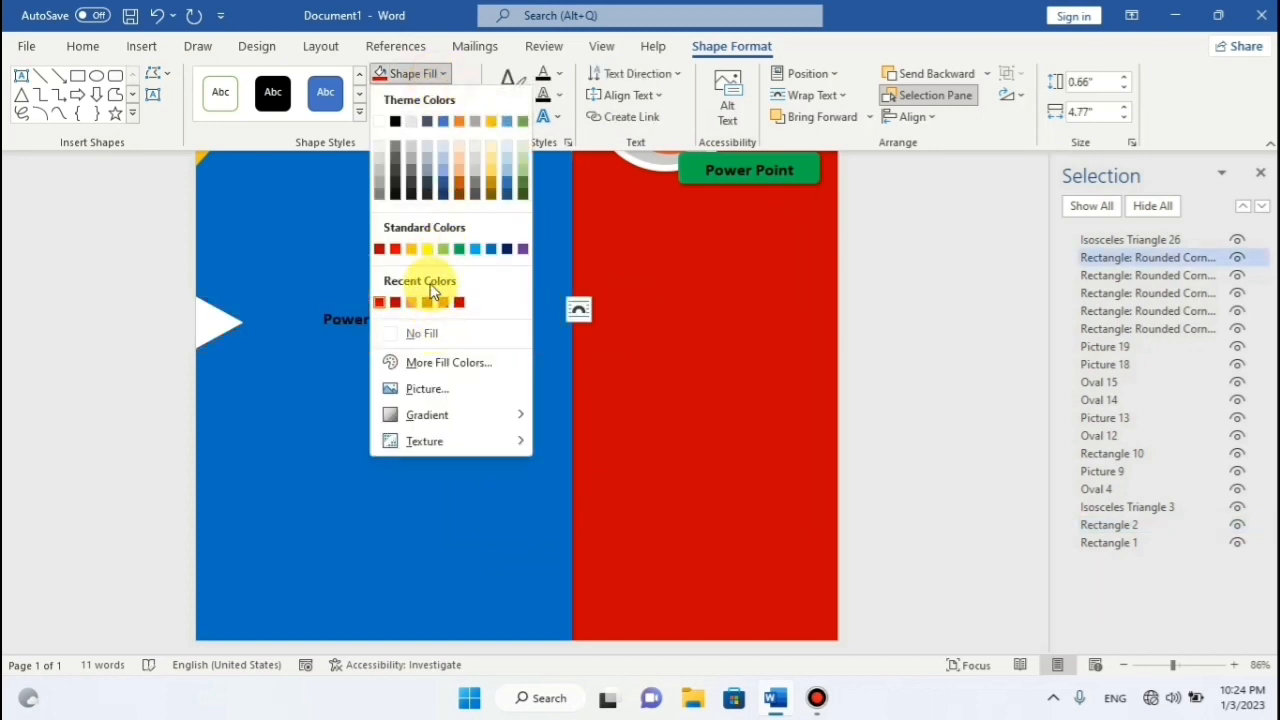
{"action": "left_click", "coordinate": [438, 363]}
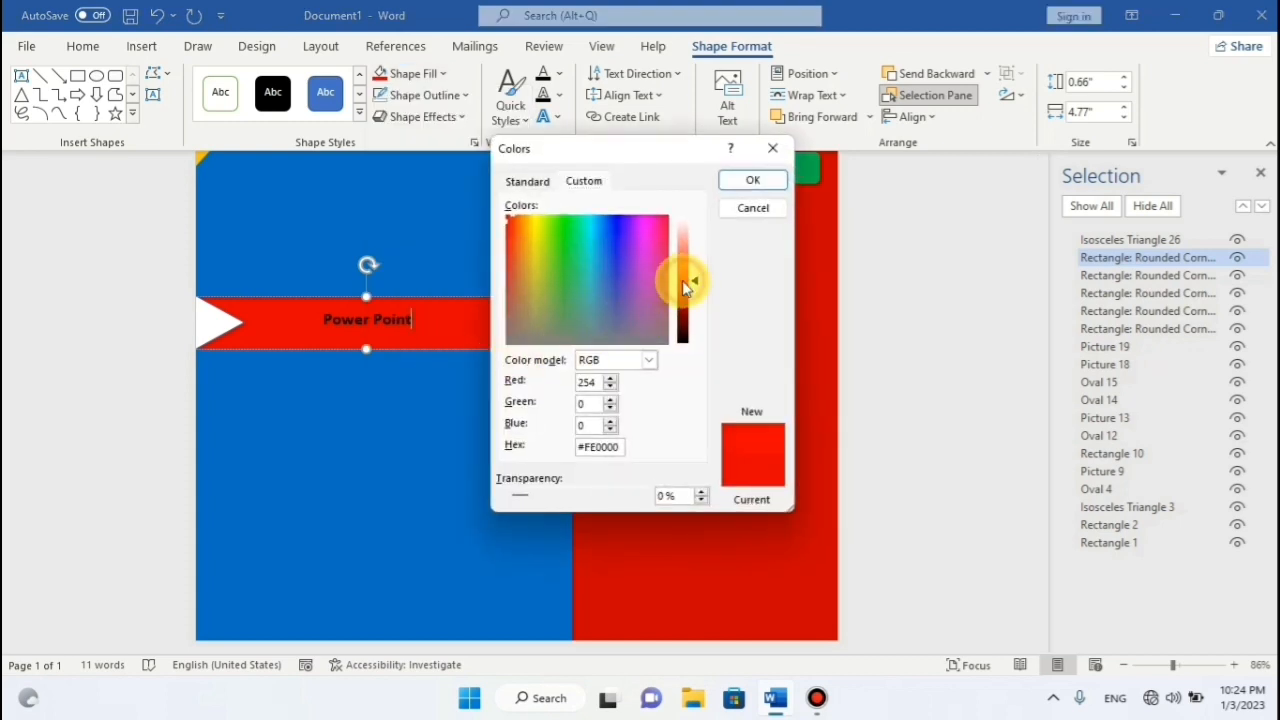
{"action": "left_click", "coordinate": [753, 180]}
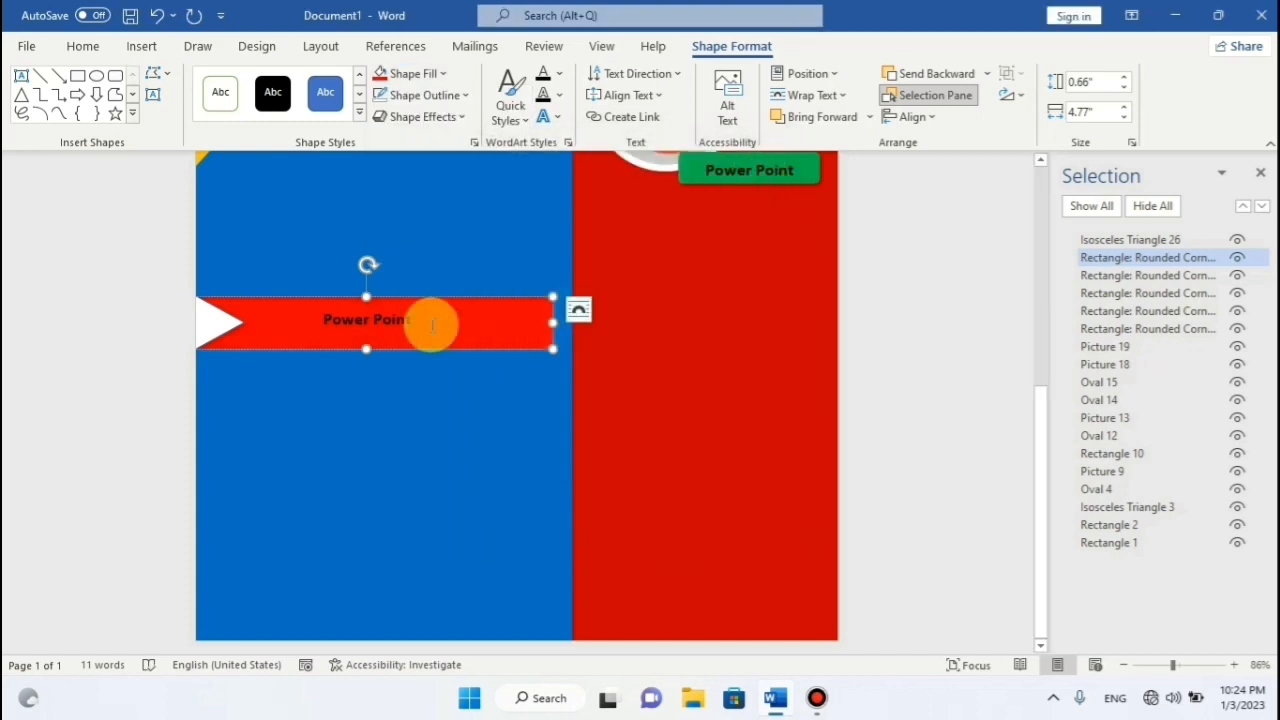
{"action": "left_click", "coordinate": [394, 305]}
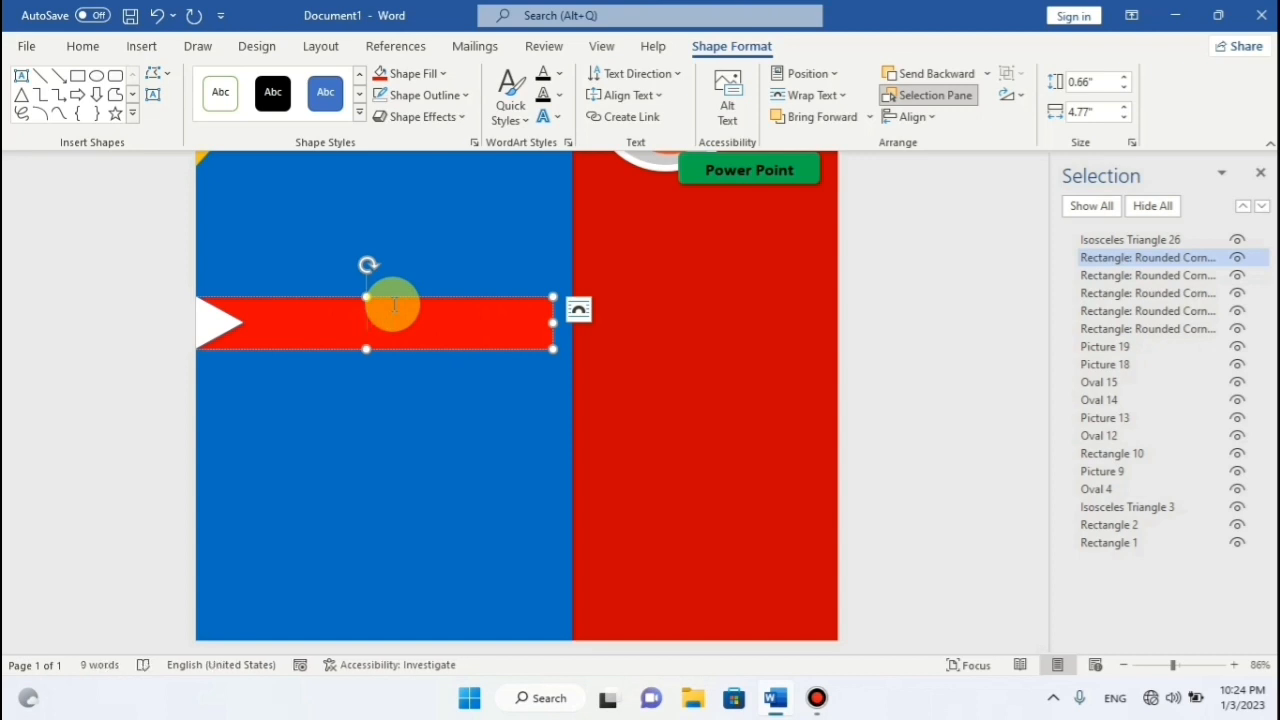
Type 'Tech by Hayat' in the banner and size it to 28 pt with Grow/Shrink Font.
{"action": "type", "text": "Tech"}
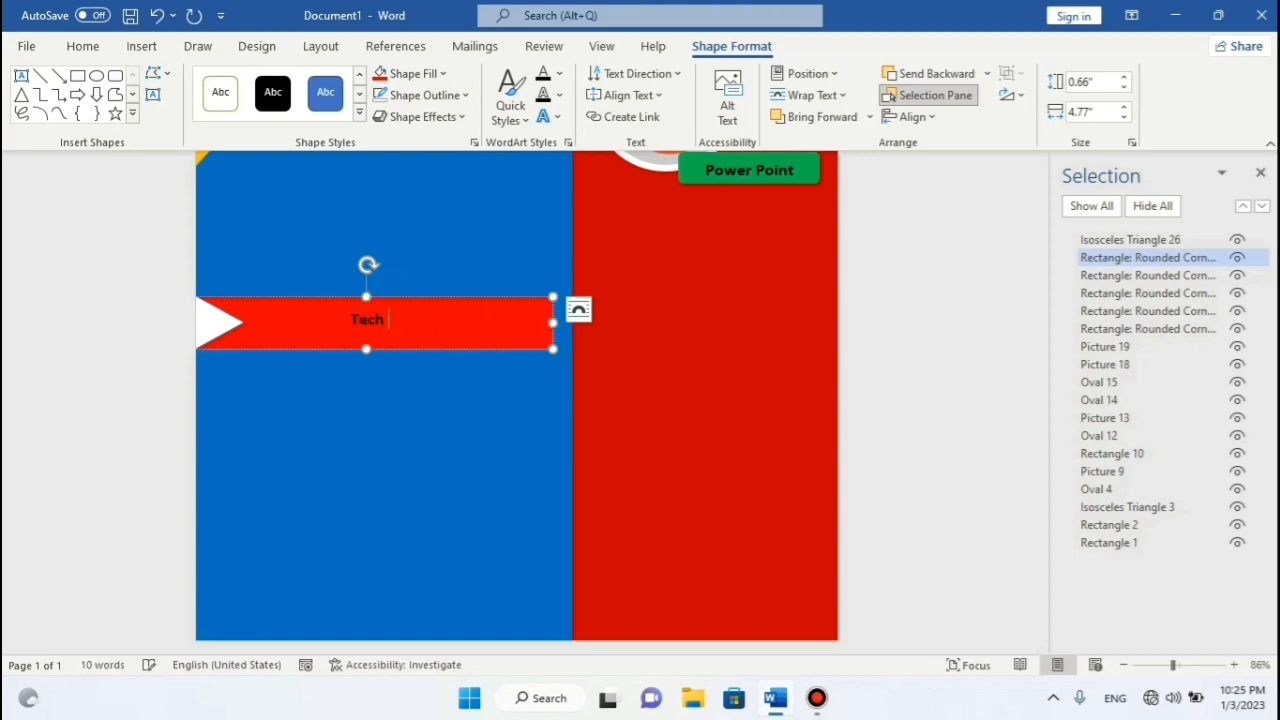
{"action": "type", "text": " by Hayat"}
{"action": "triple_click", "coordinate": [394, 306]}
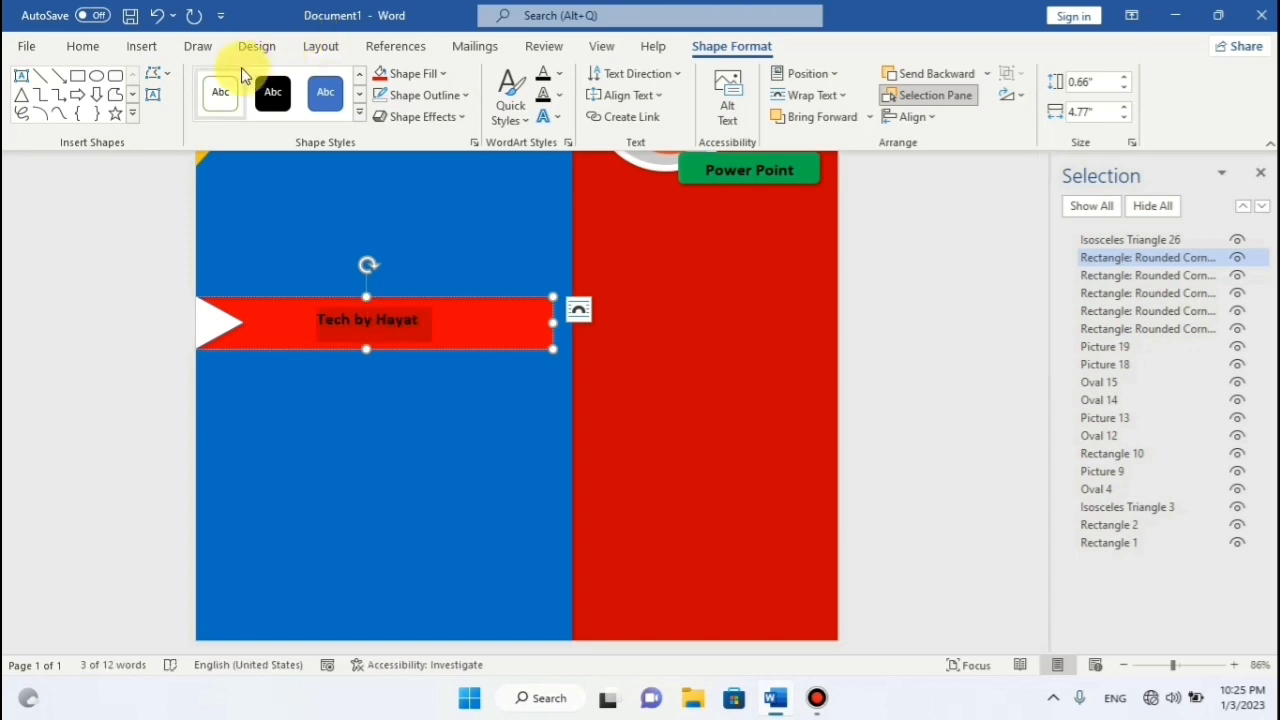
{"action": "left_click", "coordinate": [84, 47]}
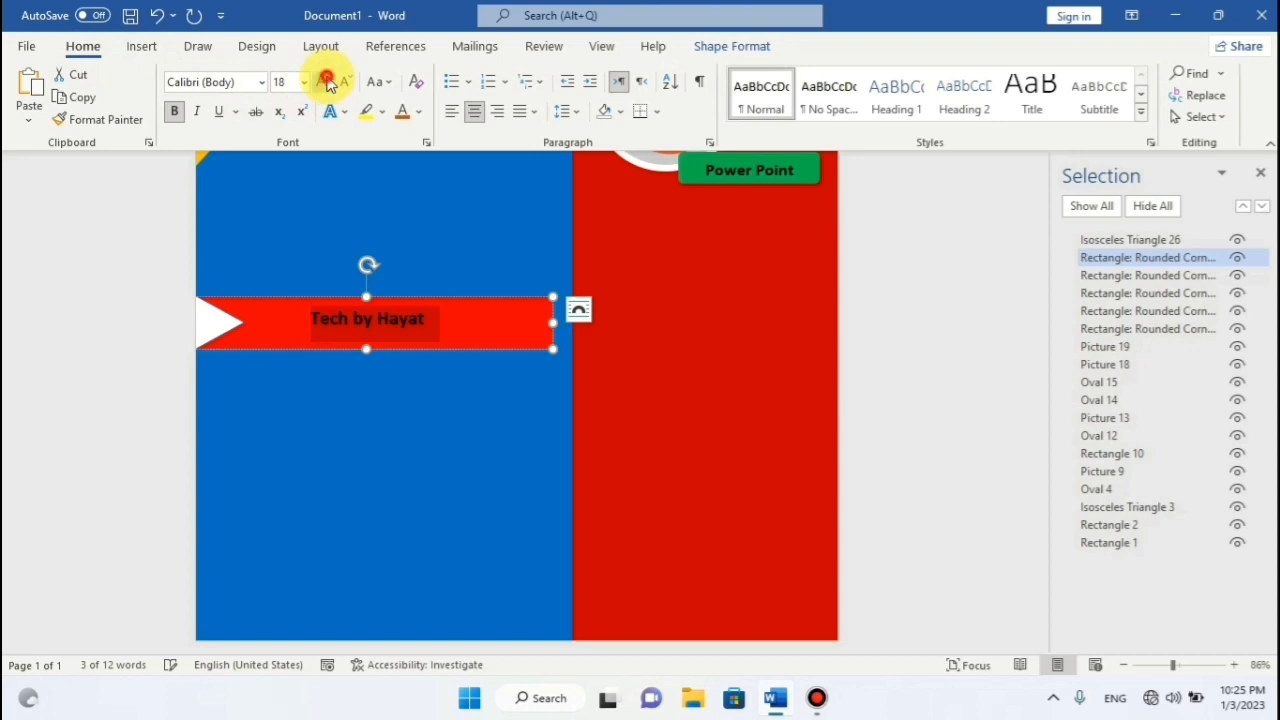
{"action": "left_click", "coordinate": [327, 82]}
{"action": "left_click", "coordinate": [327, 82]}
{"action": "left_click", "coordinate": [329, 84]}
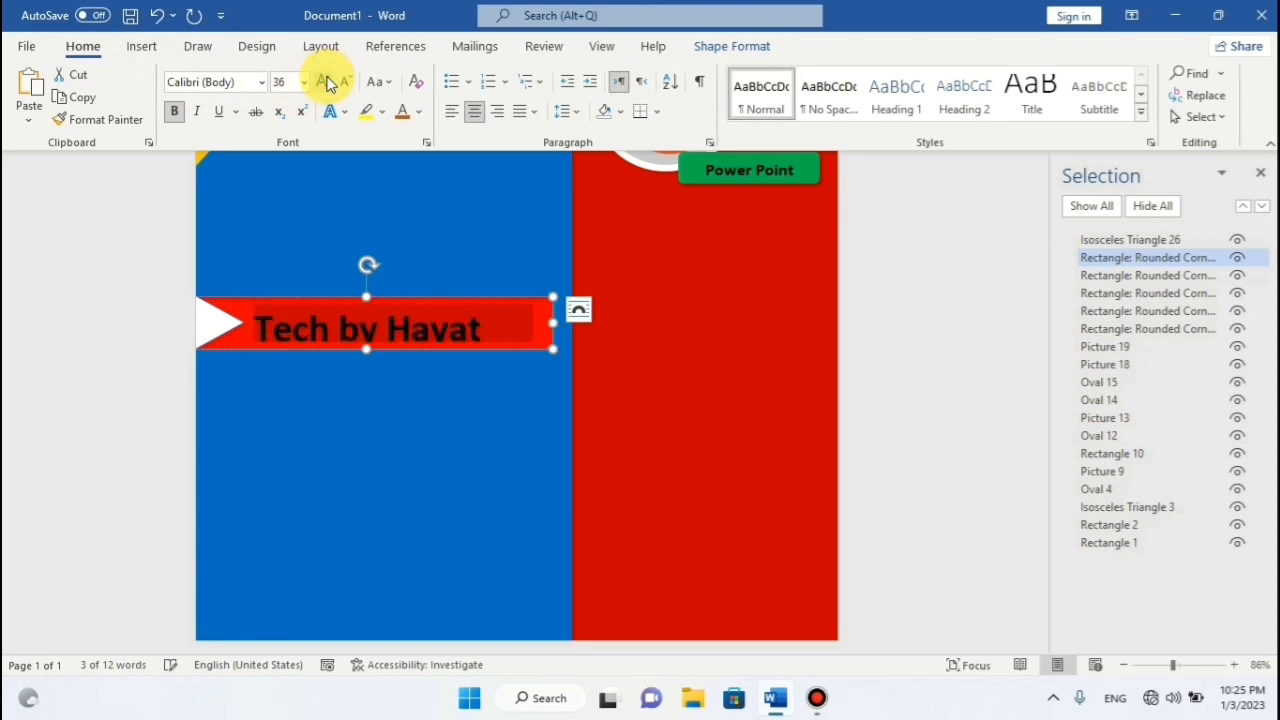
{"action": "left_click", "coordinate": [347, 86]}
{"action": "left_click", "coordinate": [708, 362]}
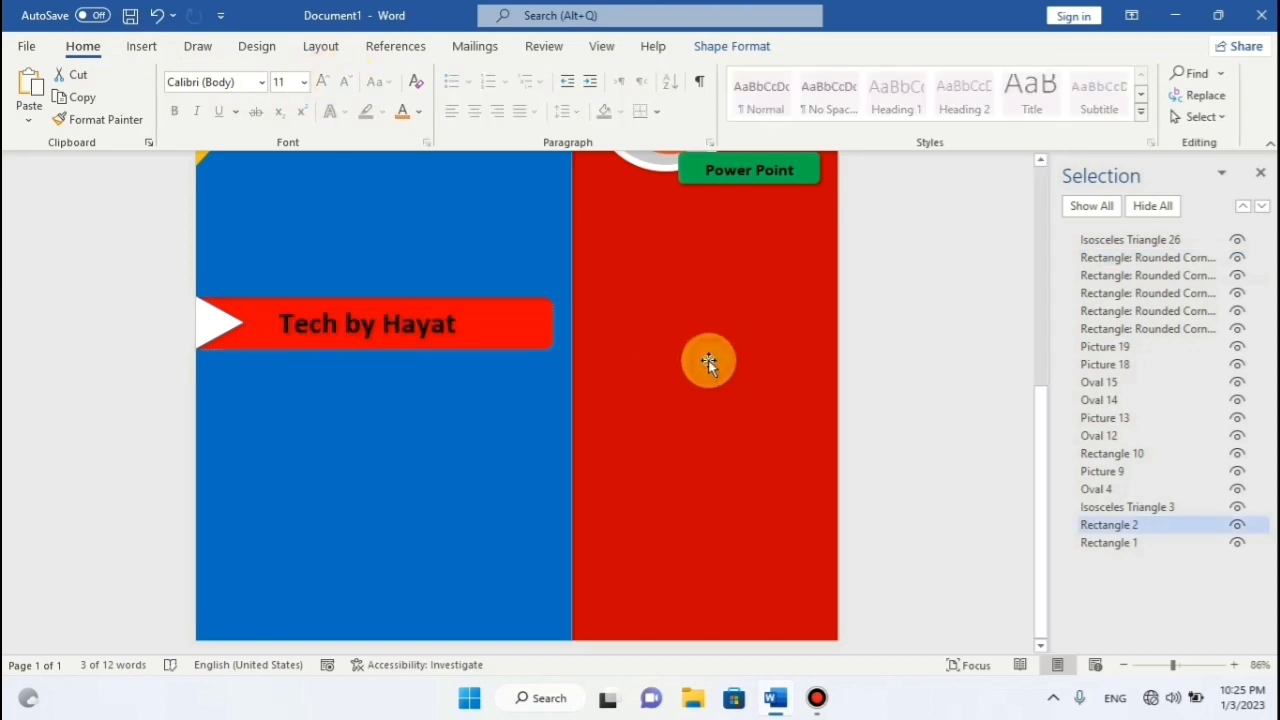
{"action": "left_click", "coordinate": [380, 325]}
Apply Copperplate Gothic Bold to the Tech by Hayat banner text.
{"action": "left_click_drag", "start_coordinate": [480, 322], "coordinate": [314, 327]}
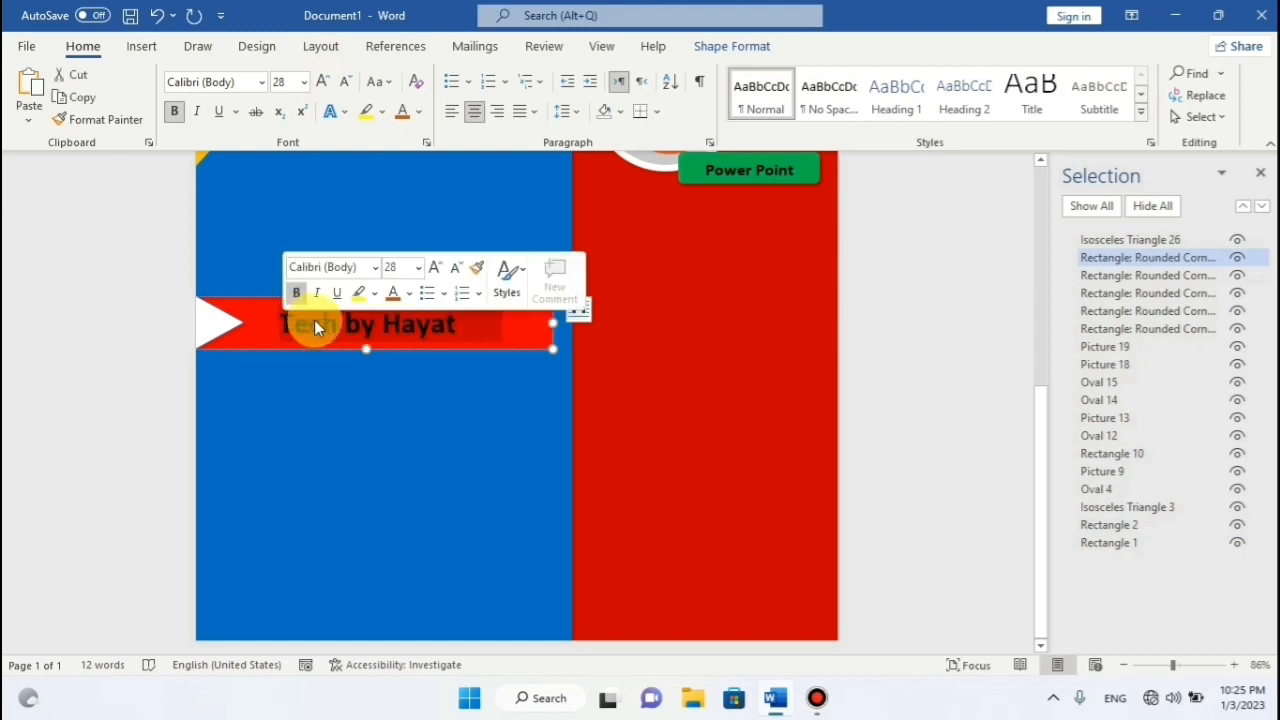
{"action": "left_click", "coordinate": [262, 82]}
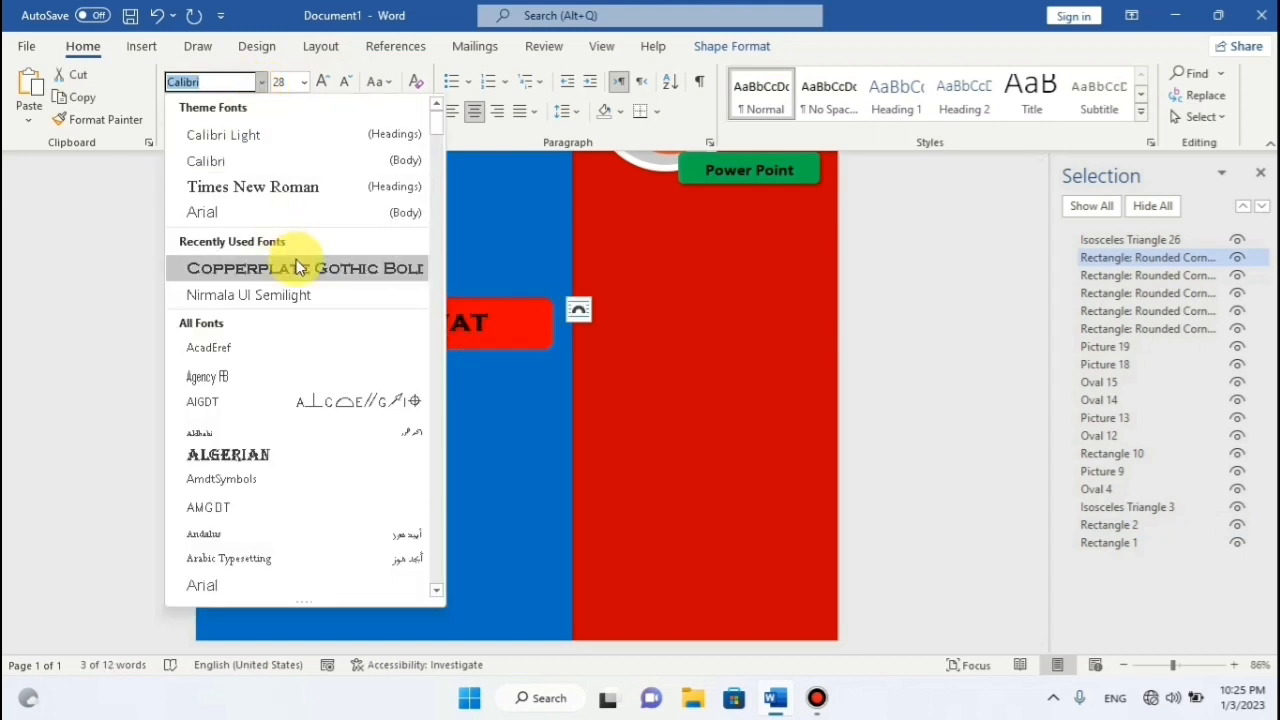
{"action": "left_click", "coordinate": [296, 266]}
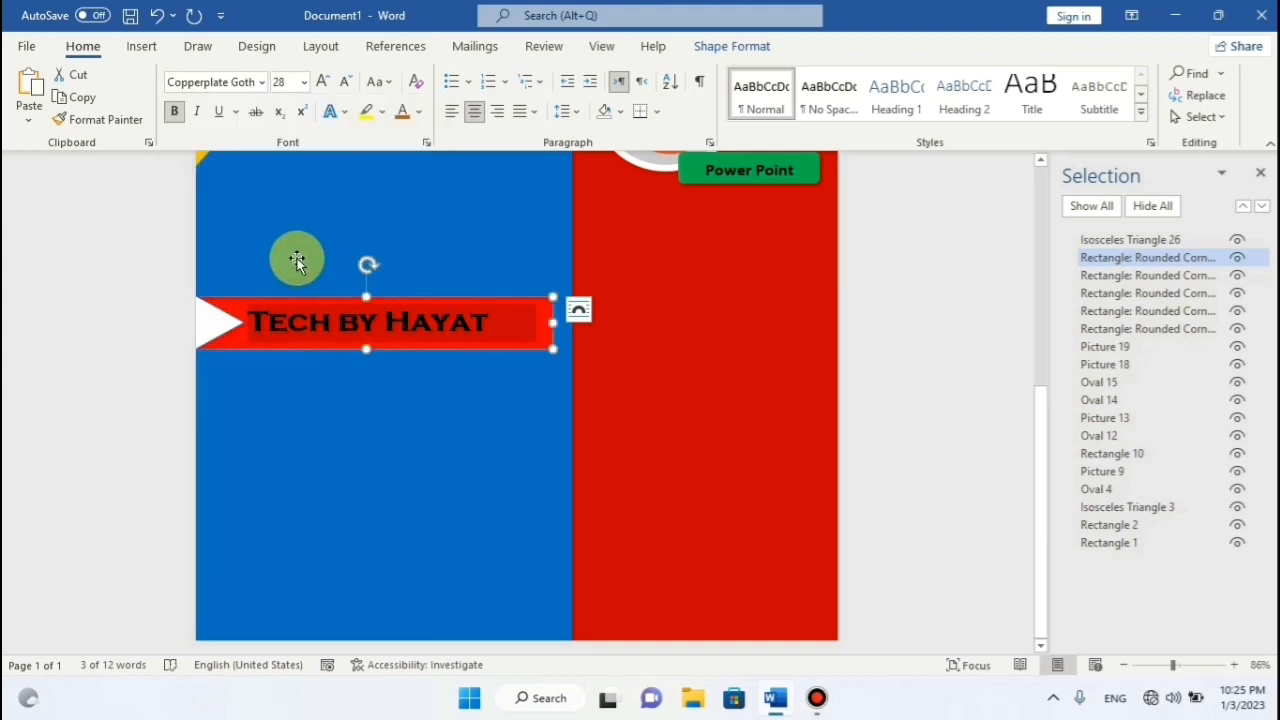
{"action": "left_click", "coordinate": [713, 360]}
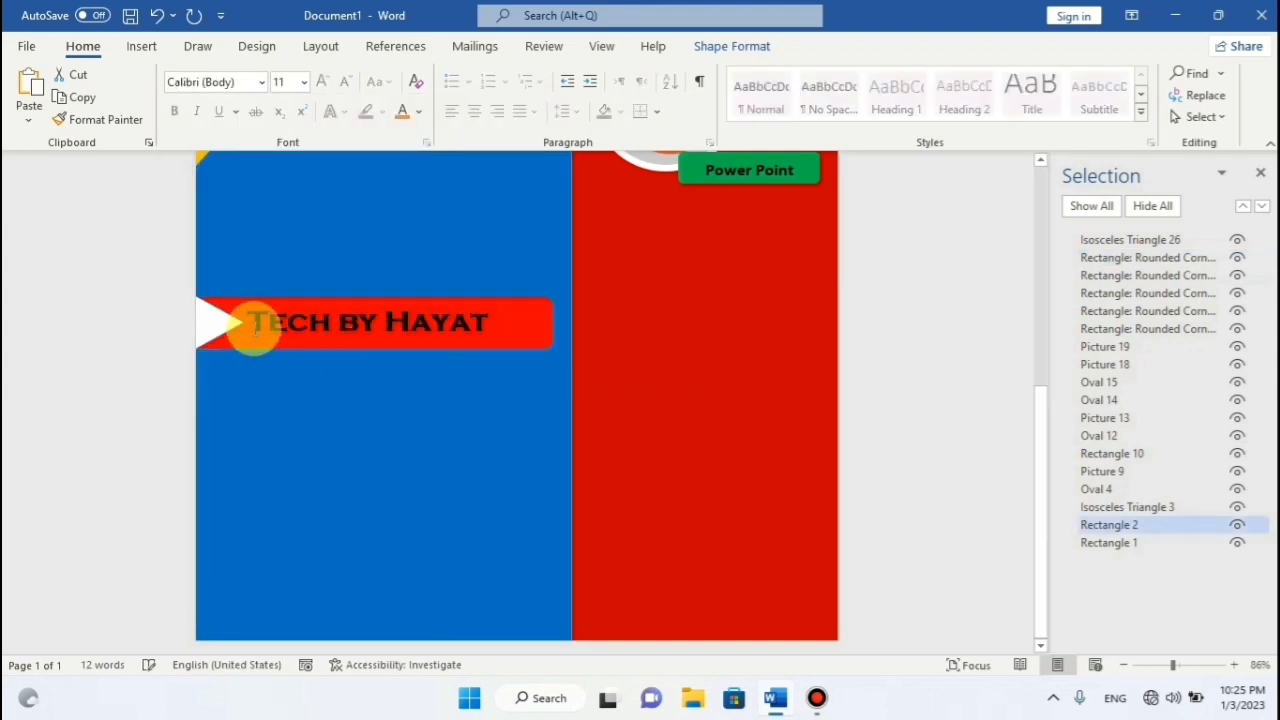
{"action": "left_click", "coordinate": [262, 329]}
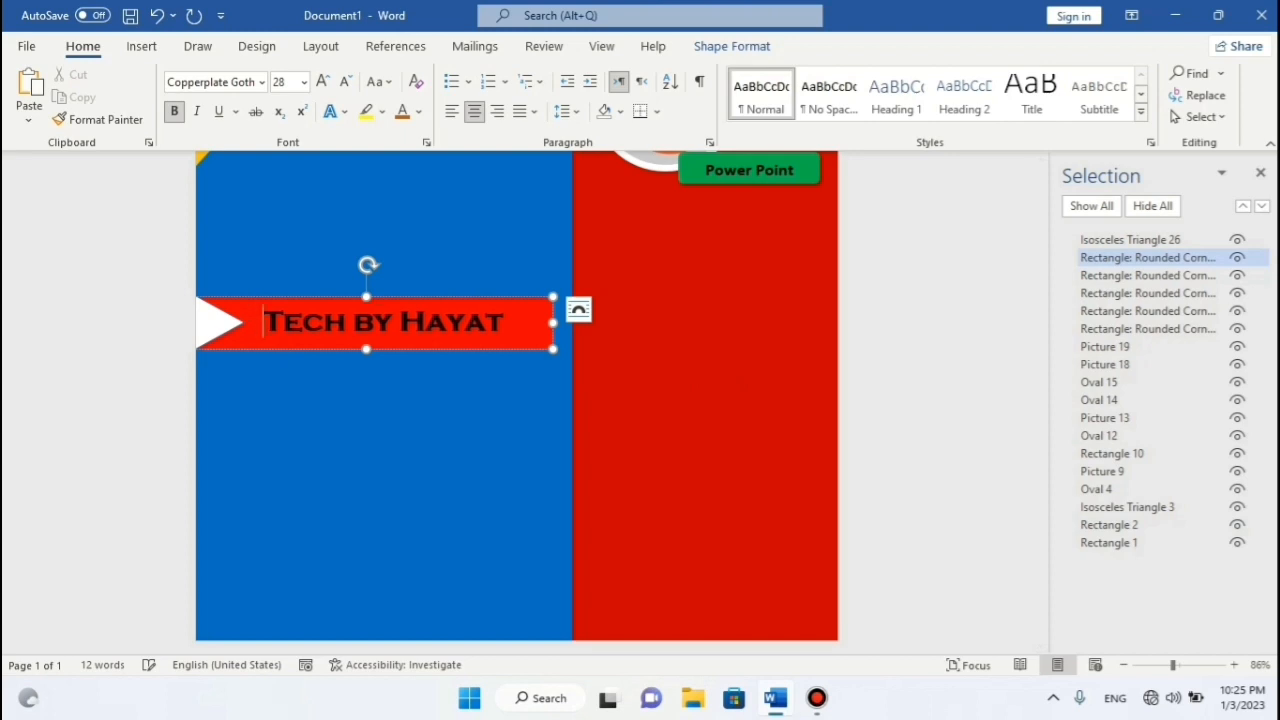
{"action": "scroll", "coordinate": [494, 243], "scroll_direction": "up", "scroll_amount": 2}
{"action": "left_click", "coordinate": [494, 243]}
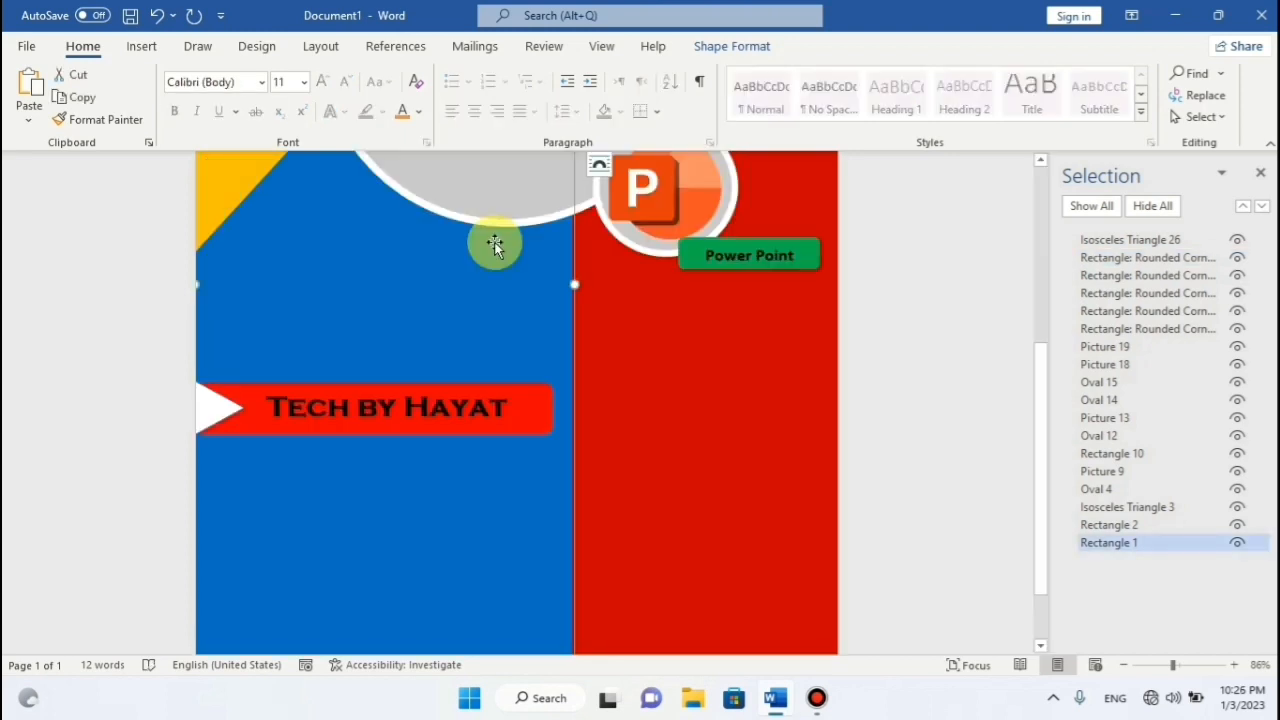
Duplicate the red Tech by Hayat banner and position the copy just below the 2021 circle.
{"action": "left_click", "coordinate": [527, 392]}
{"action": "right_click", "coordinate": [524, 378]}
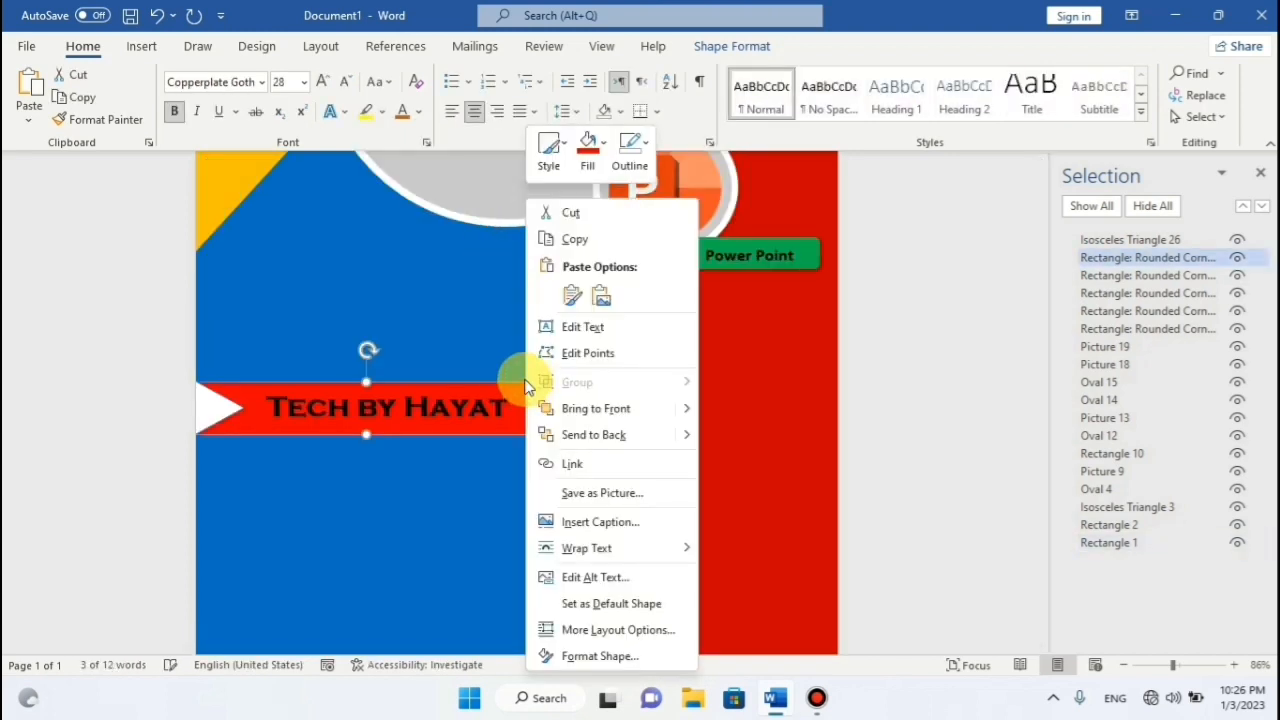
{"action": "left_click", "coordinate": [572, 240]}
{"action": "right_click", "coordinate": [503, 300]}
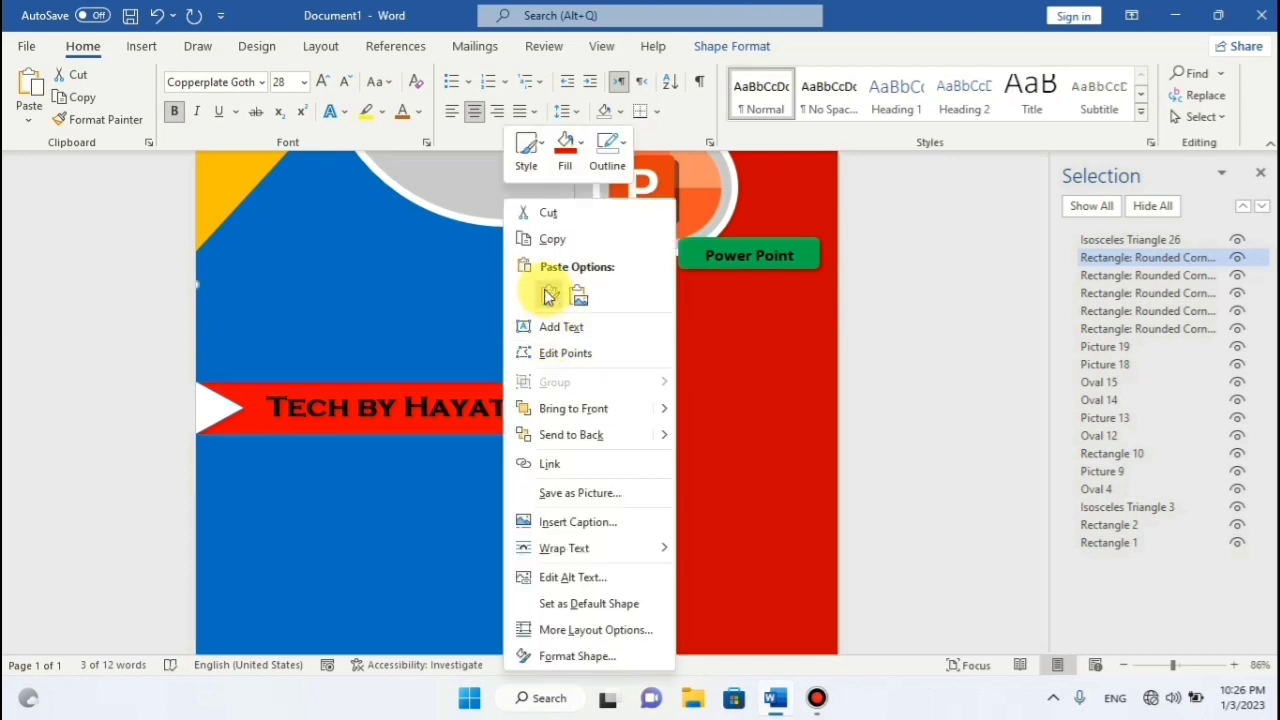
{"action": "left_click", "coordinate": [546, 298]}
{"action": "left_click_drag", "start_coordinate": [444, 212], "coordinate": [462, 555]}
{"action": "scroll", "coordinate": [470, 545], "scroll_direction": "down", "scroll_amount": 5}
{"action": "left_click_drag", "start_coordinate": [489, 318], "coordinate": [292, 347]}
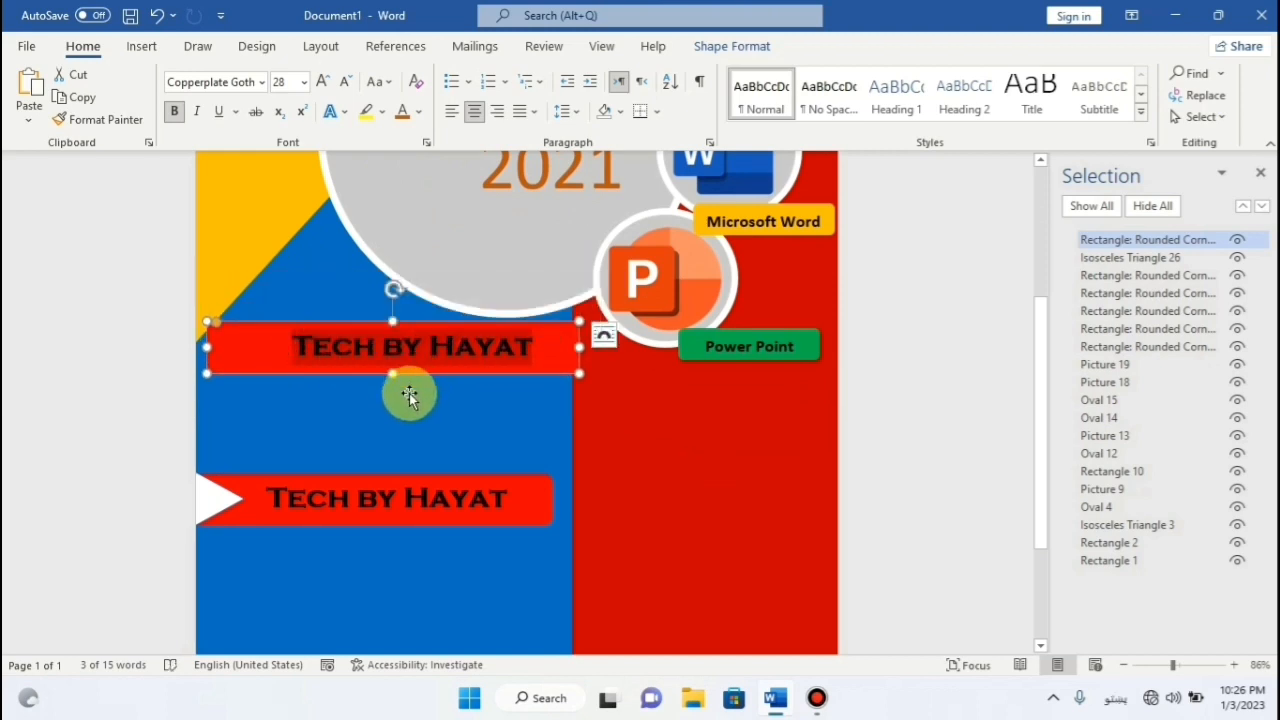
Type the Pashto words 'زیرئ زیری زیری' into the copied banner and adjust their spacing.
{"action": "type", "text": "زیر"}
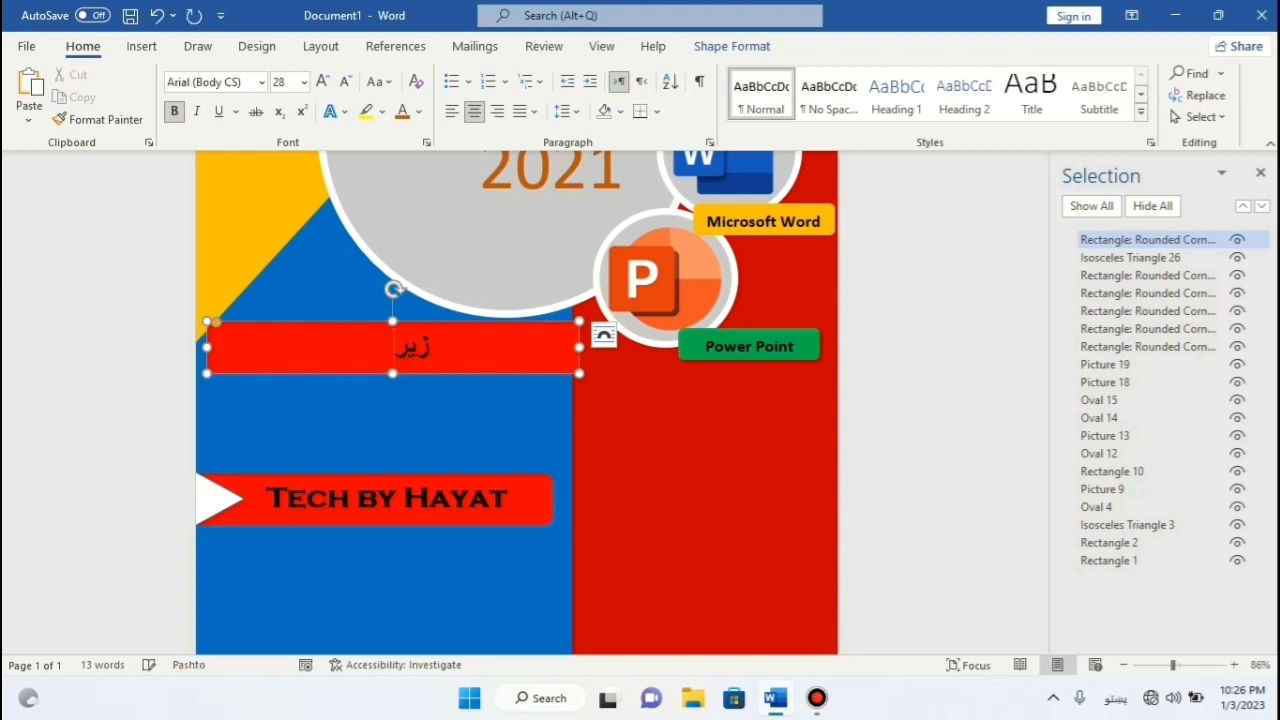
{"action": "type", "text": "ئ زیر"}
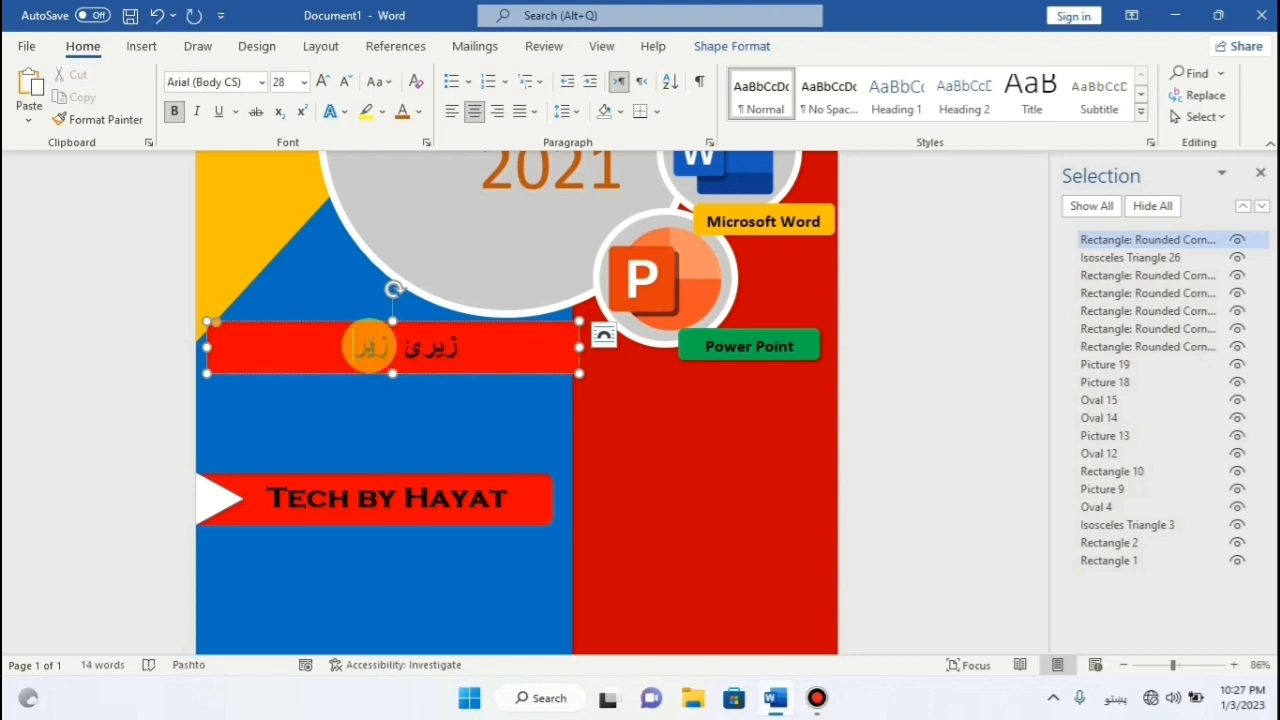
{"action": "type", "text": "ی"}
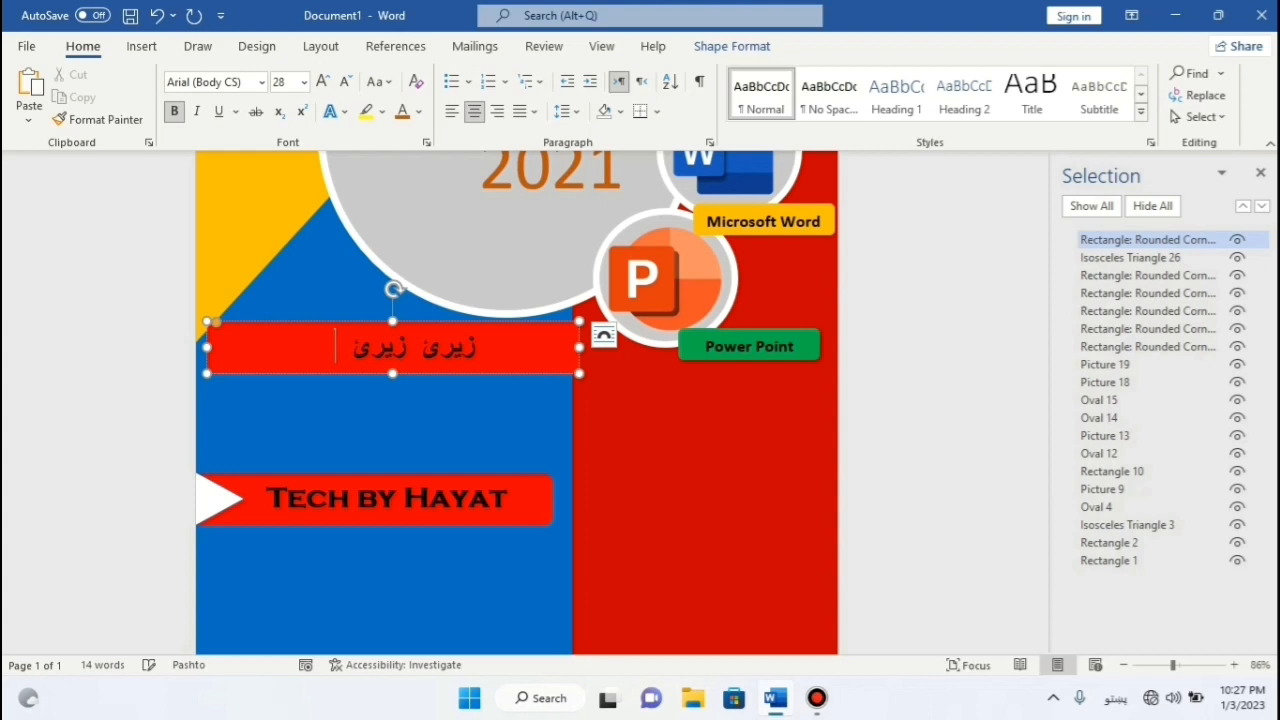
{"action": "type", "text": " زیری"}
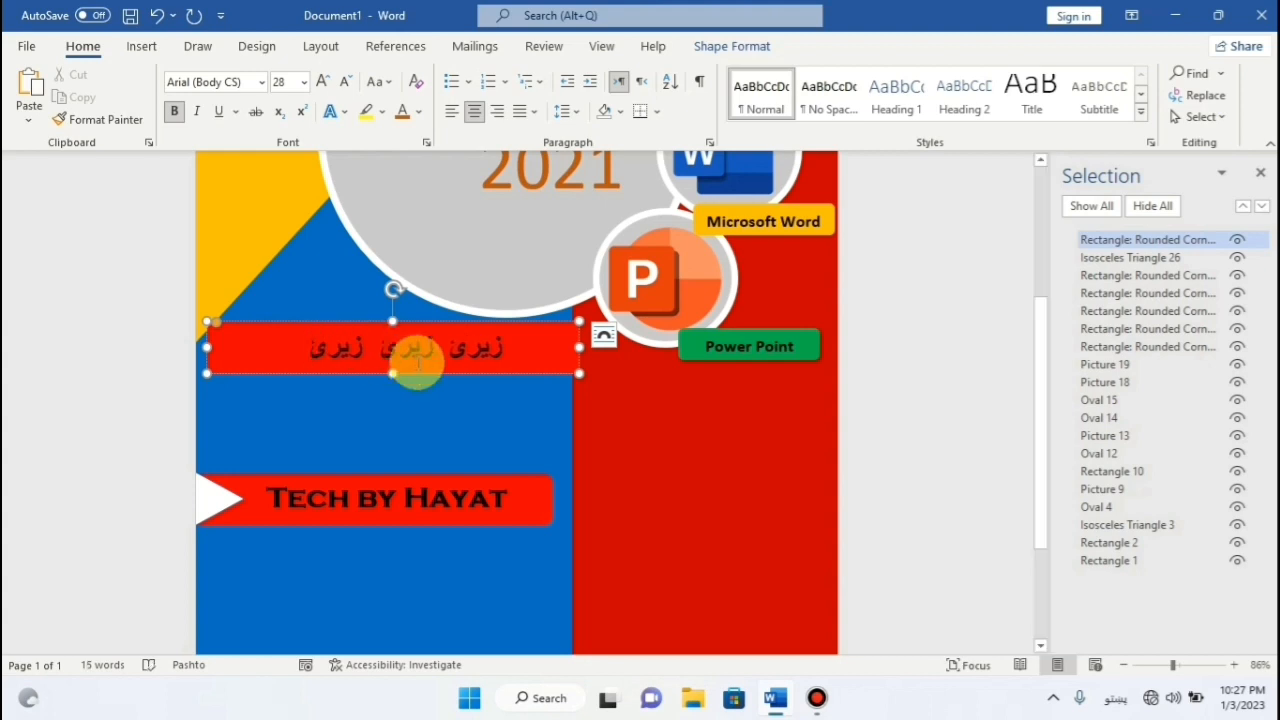
{"action": "left_click", "coordinate": [500, 349]}
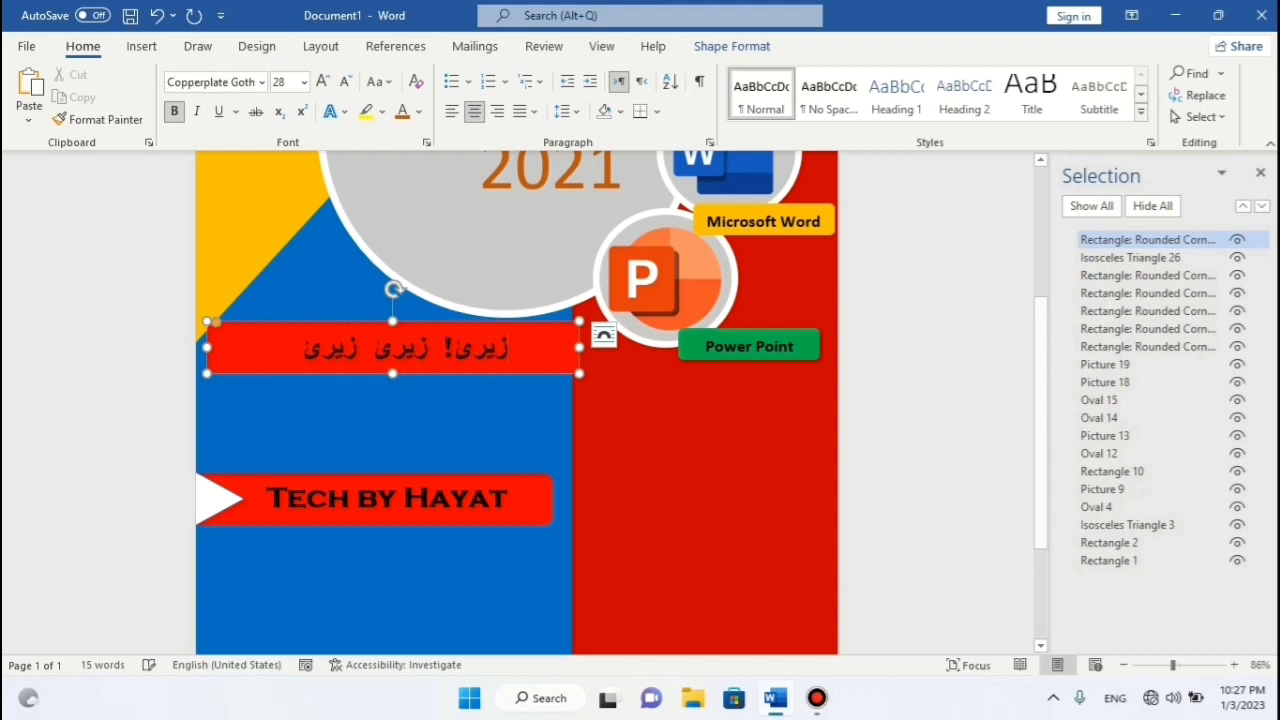
{"action": "left_click", "coordinate": [420, 352]}
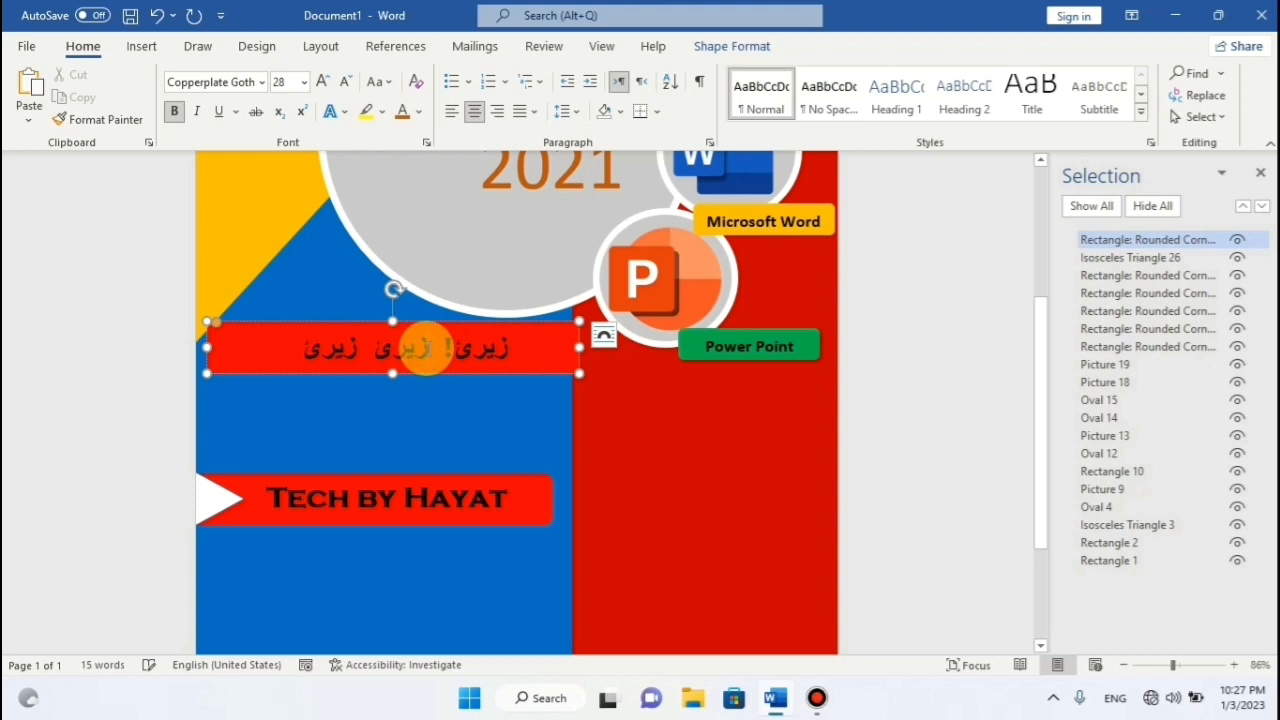
{"action": "left_click", "coordinate": [446, 348]}
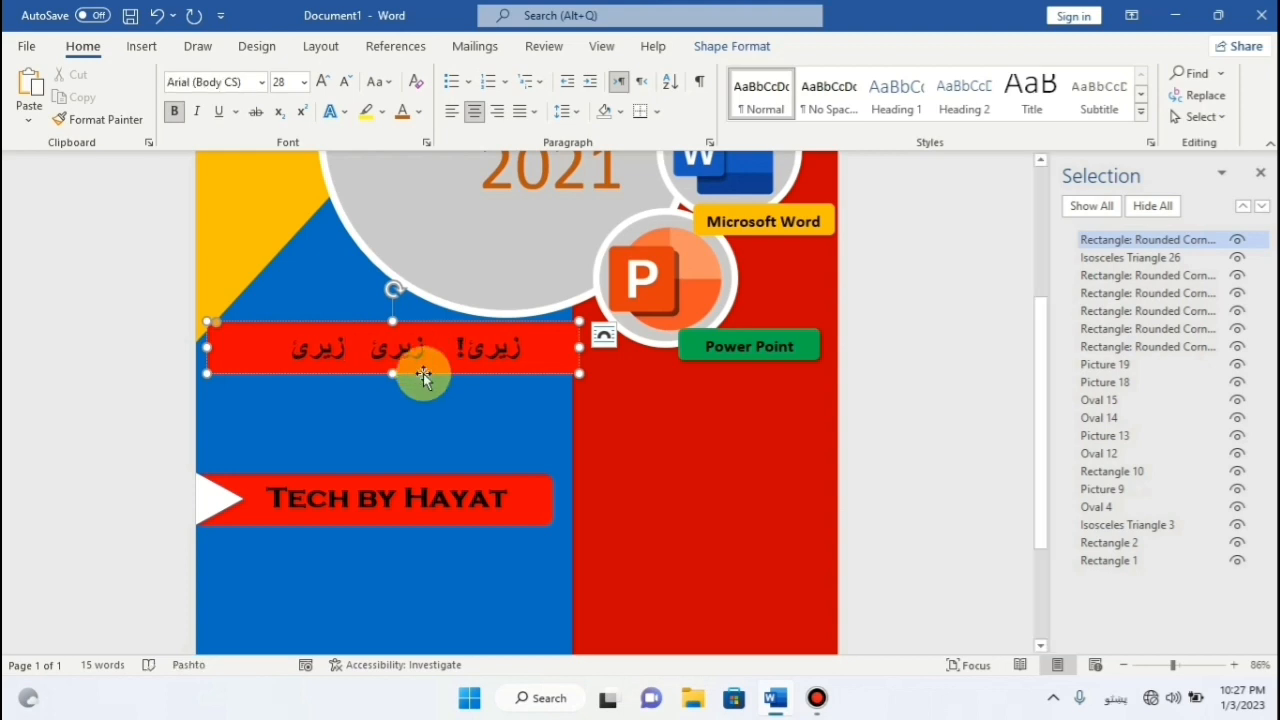
{"action": "left_click", "coordinate": [453, 407]}
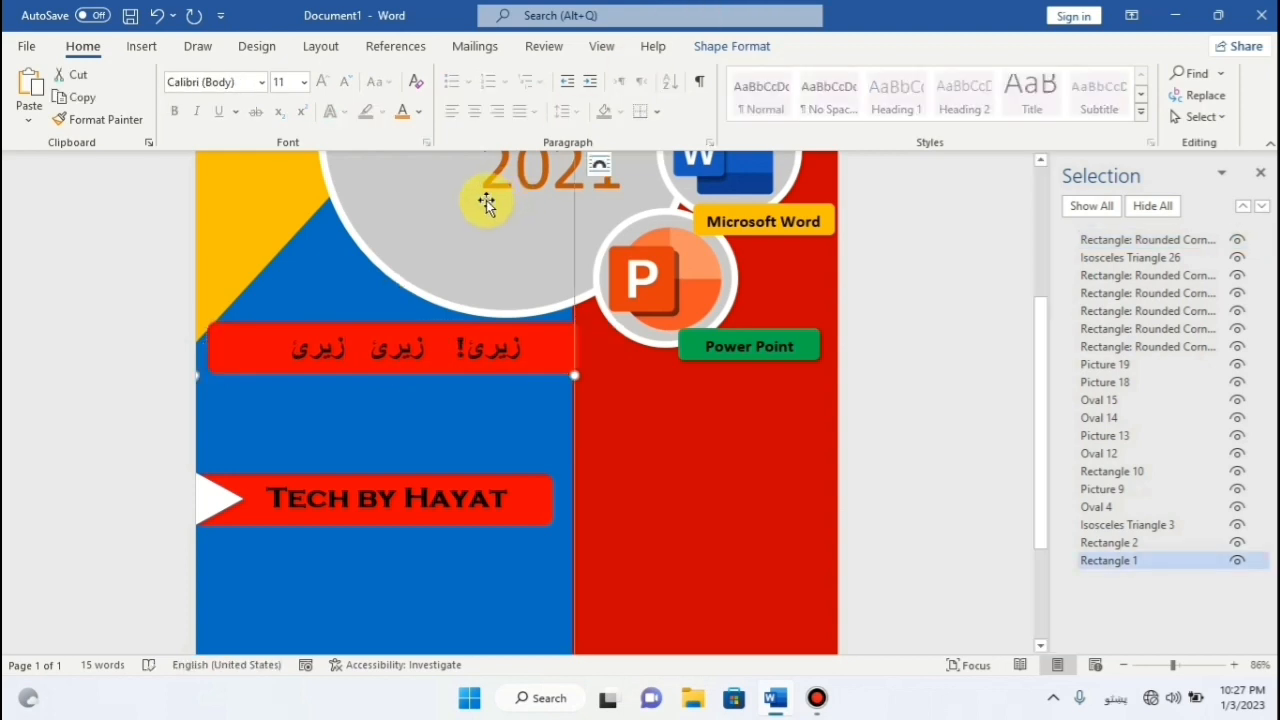
Make the Pashto text white and enlarge it to 36 pt.
{"action": "left_click_drag", "start_coordinate": [287, 346], "coordinate": [523, 349]}
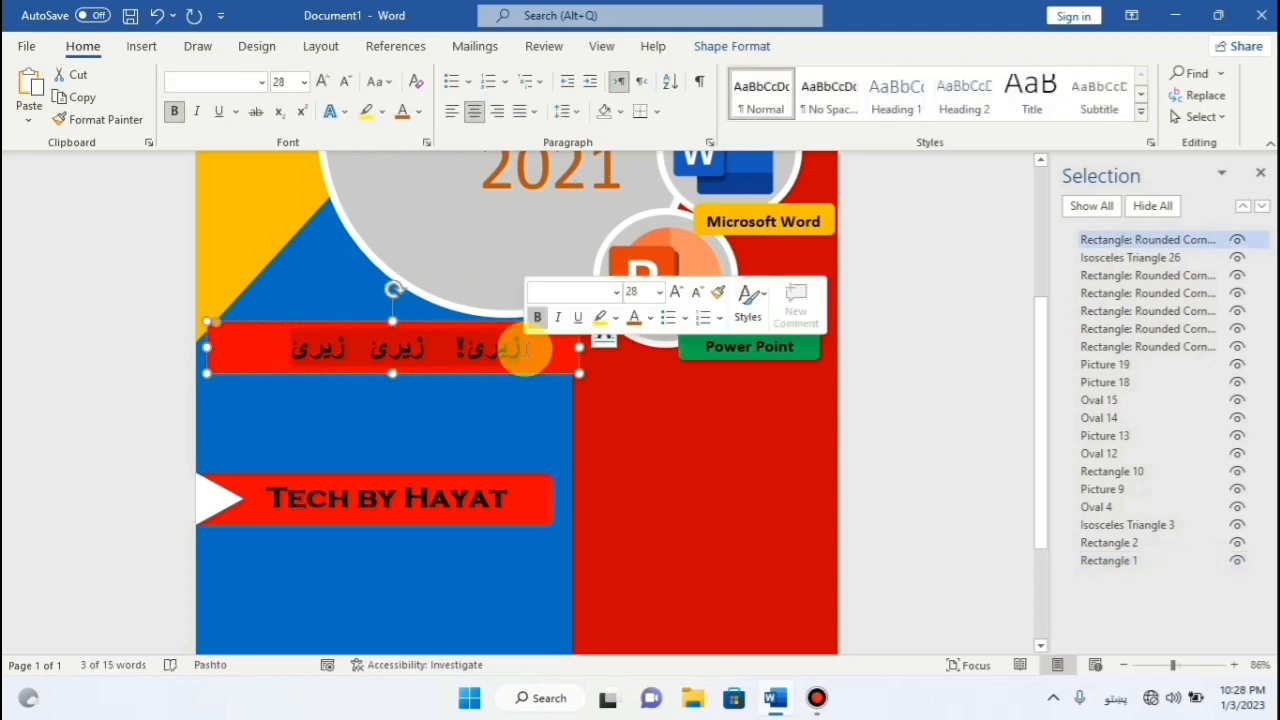
{"action": "left_click", "coordinate": [420, 113]}
{"action": "left_click", "coordinate": [403, 190]}
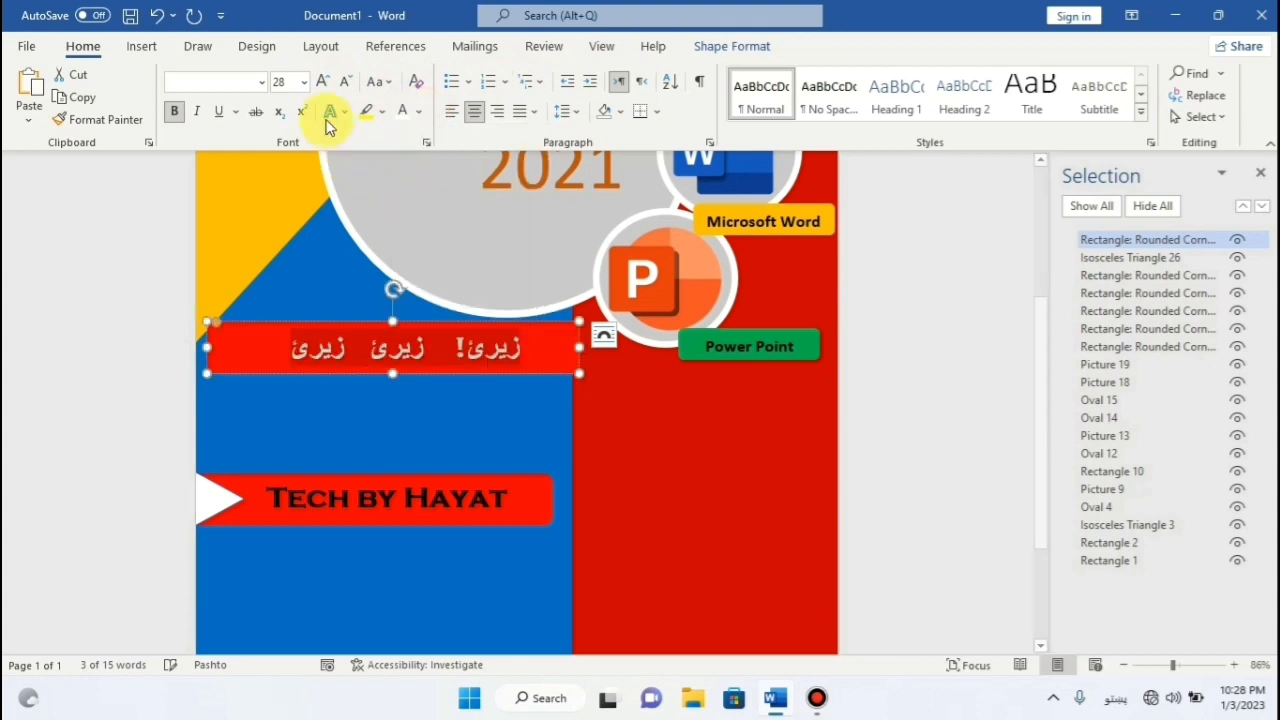
{"action": "left_click", "coordinate": [331, 80]}
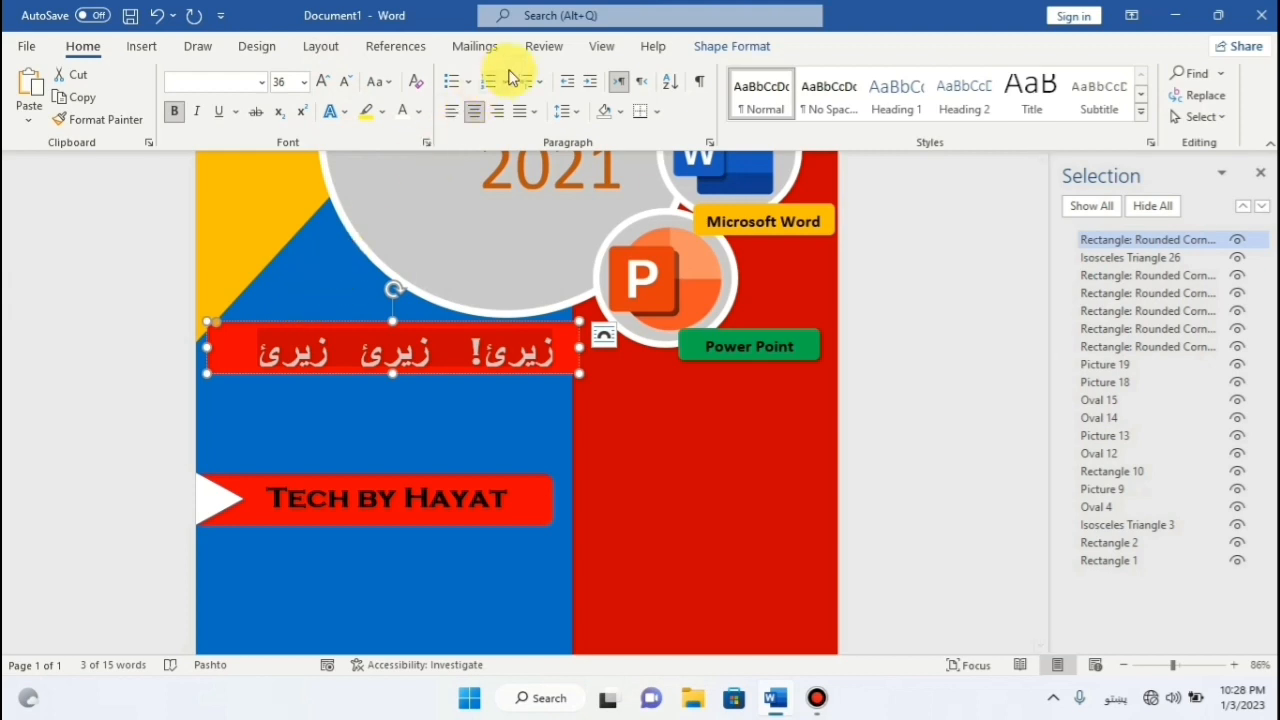
{"action": "left_click", "coordinate": [745, 45]}
Set the Pashto text box to No Fill and No Outline.
{"action": "left_click", "coordinate": [412, 73]}
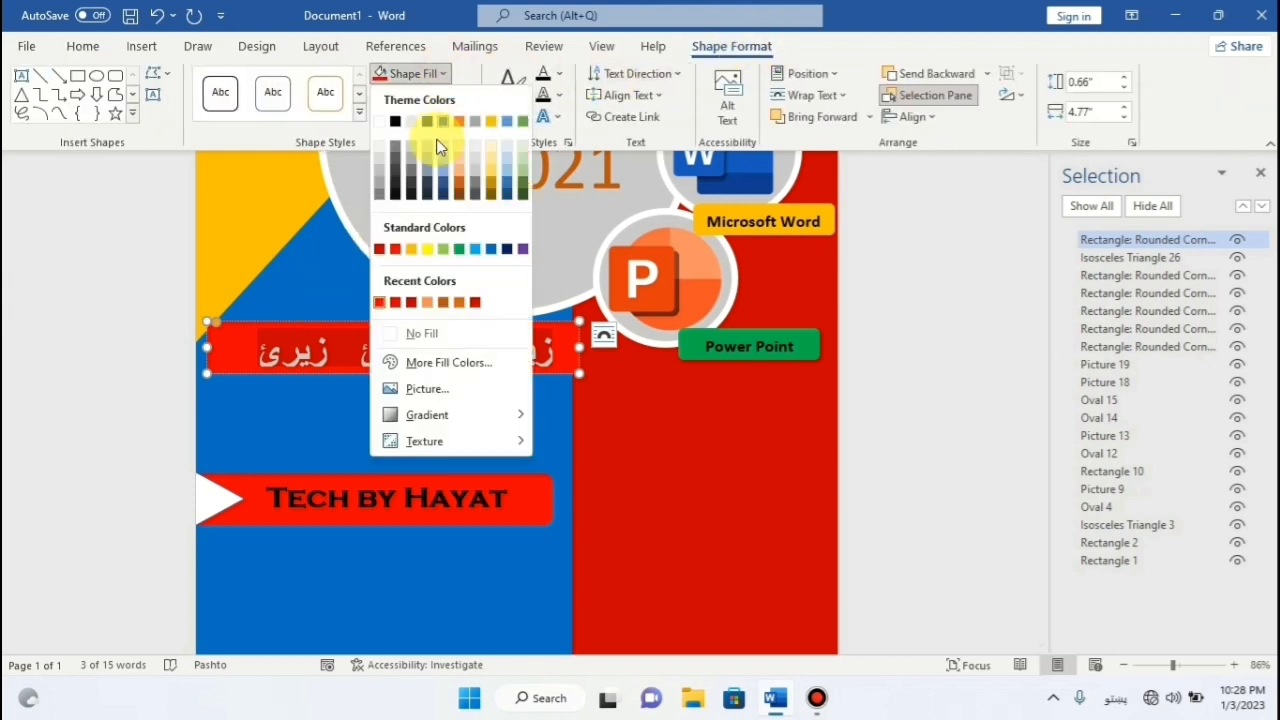
{"action": "left_click", "coordinate": [433, 335]}
{"action": "left_click", "coordinate": [418, 95]}
{"action": "left_click", "coordinate": [435, 353]}
{"action": "left_click", "coordinate": [331, 282]}
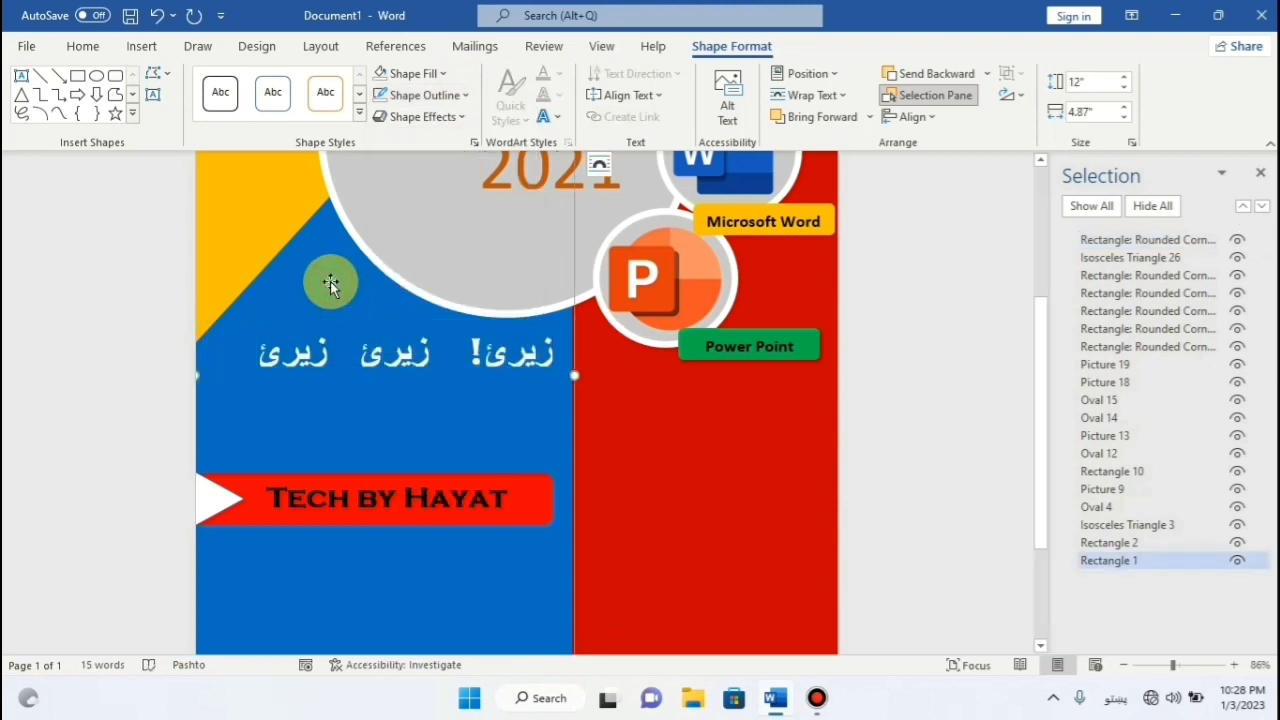
Make the Pashto text box slightly taller and nudge it left and up.
{"action": "scroll", "coordinate": [618, 229], "scroll_direction": "down", "scroll_amount": 2}
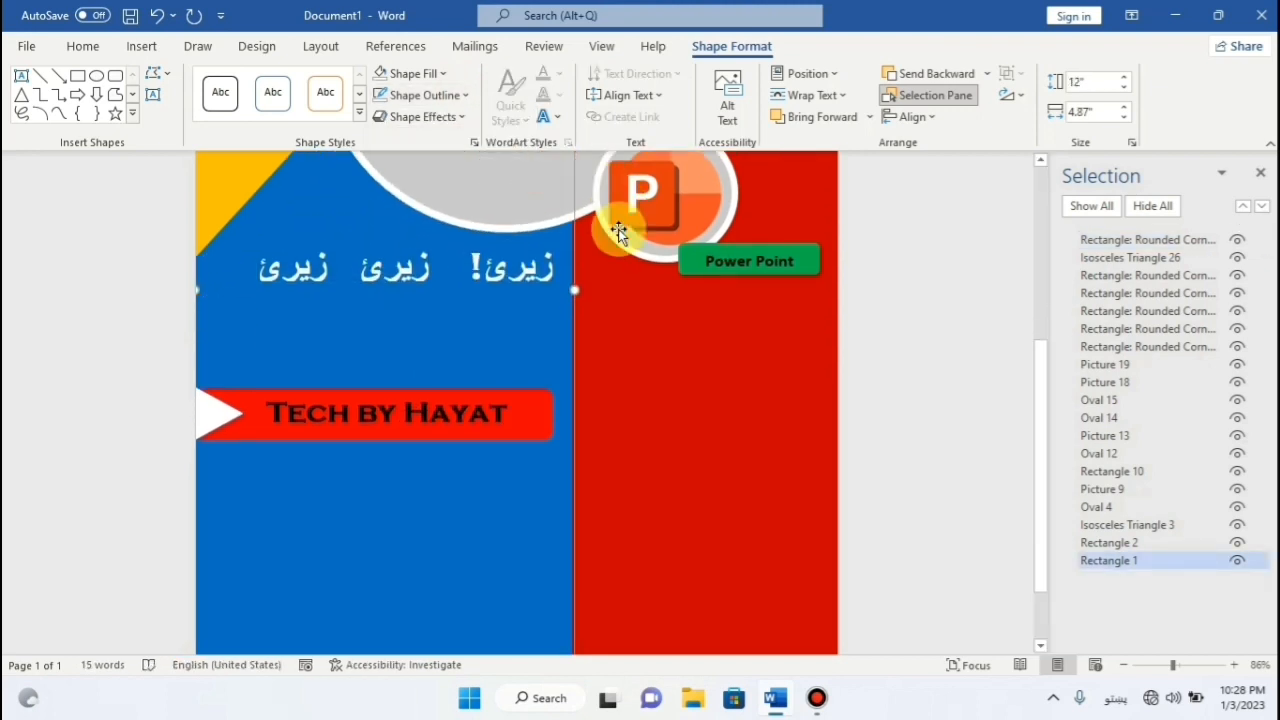
{"action": "scroll", "coordinate": [618, 229], "scroll_direction": "up", "scroll_amount": 2}
{"action": "left_click", "coordinate": [390, 377]}
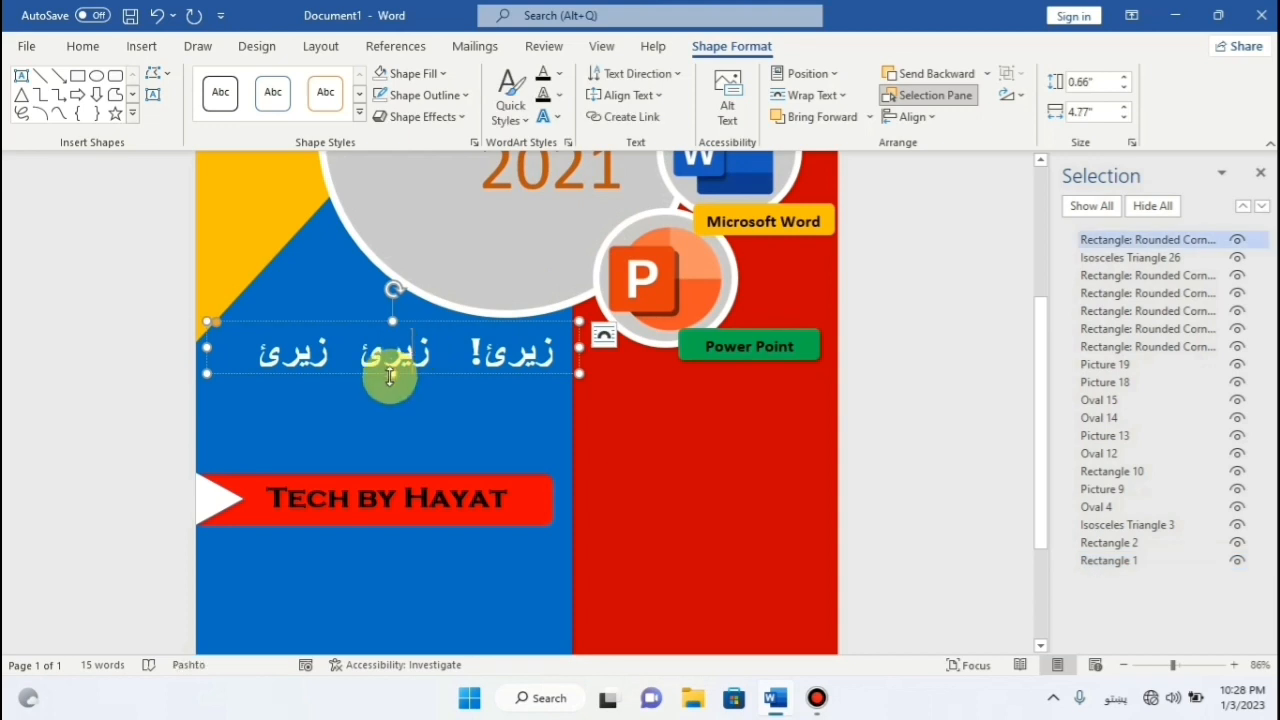
{"action": "left_click_drag", "start_coordinate": [396, 377], "coordinate": [393, 383]}
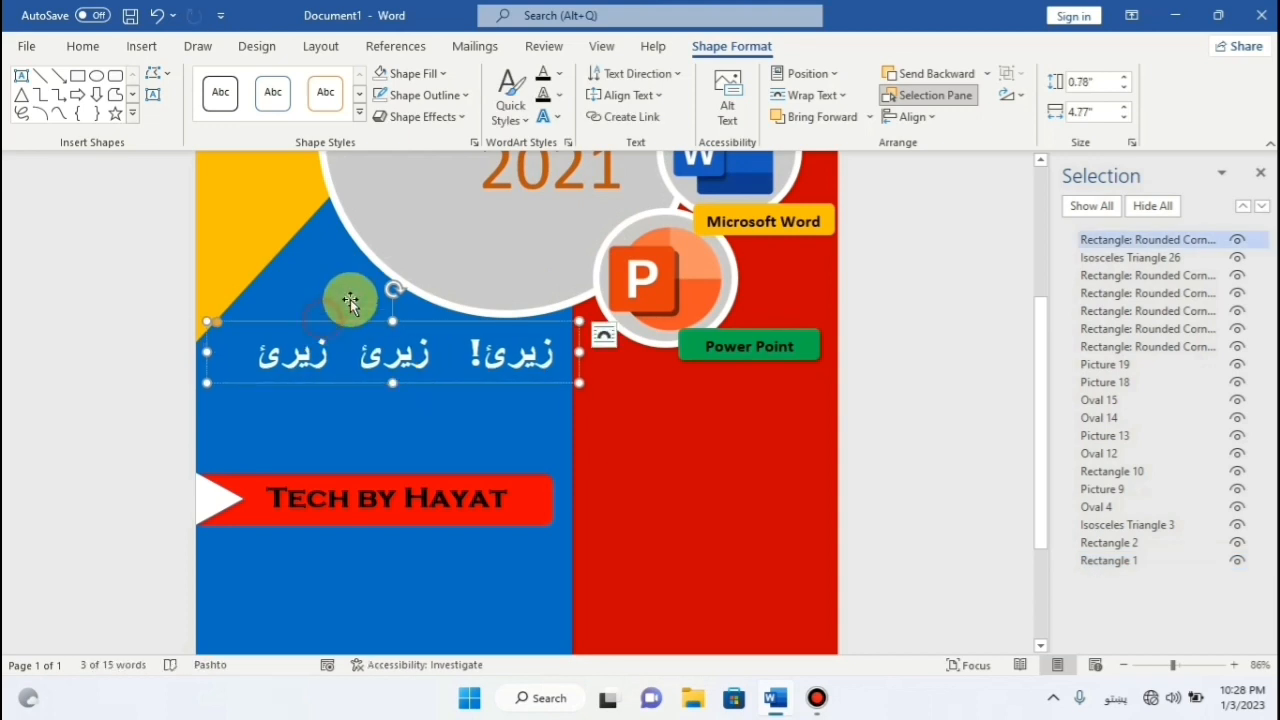
{"action": "key", "text": "Left"}
{"action": "key", "text": "Left"}
{"action": "key", "text": "Left"}
{"action": "key", "text": "Left"}
{"action": "key", "text": "Left"}
{"action": "key", "text": "Left"}
{"action": "key", "text": "Left"}
{"action": "key", "text": "Left"}
{"action": "key", "text": "Left"}
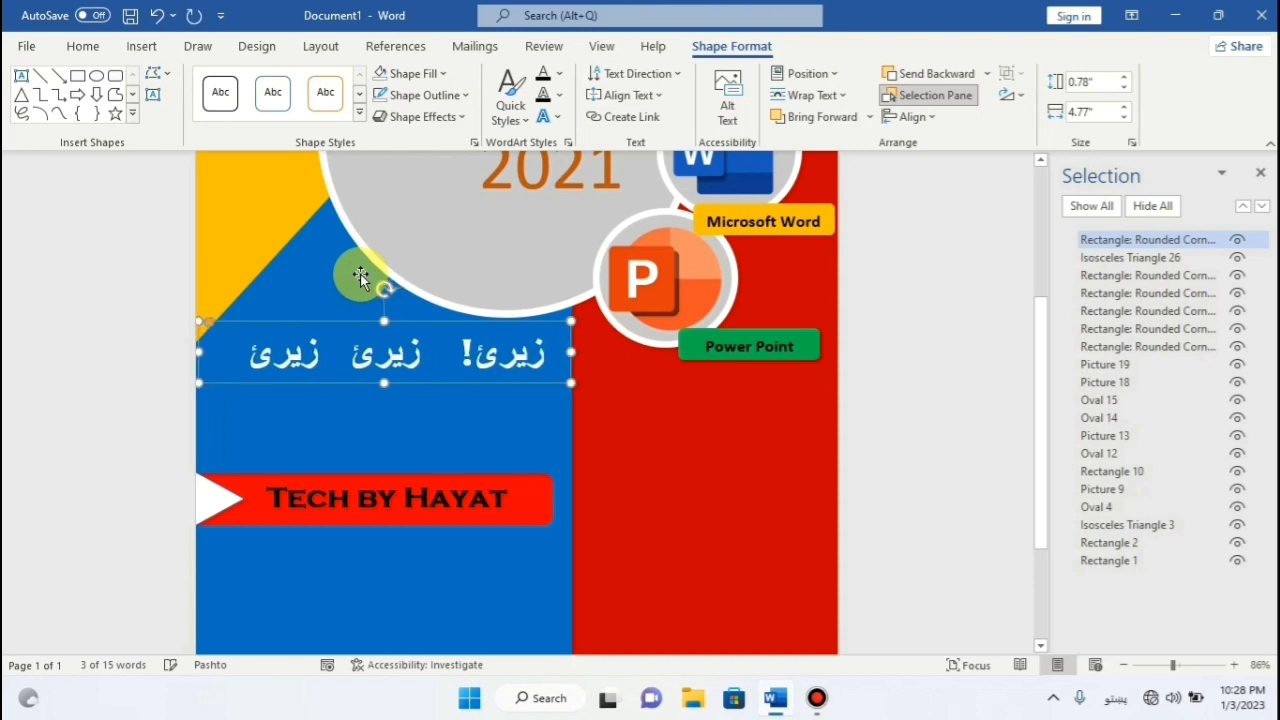
{"action": "key", "text": "Left"}
{"action": "key", "text": "Left"}
{"action": "key", "text": "Left"}
{"action": "key", "text": "Left"}
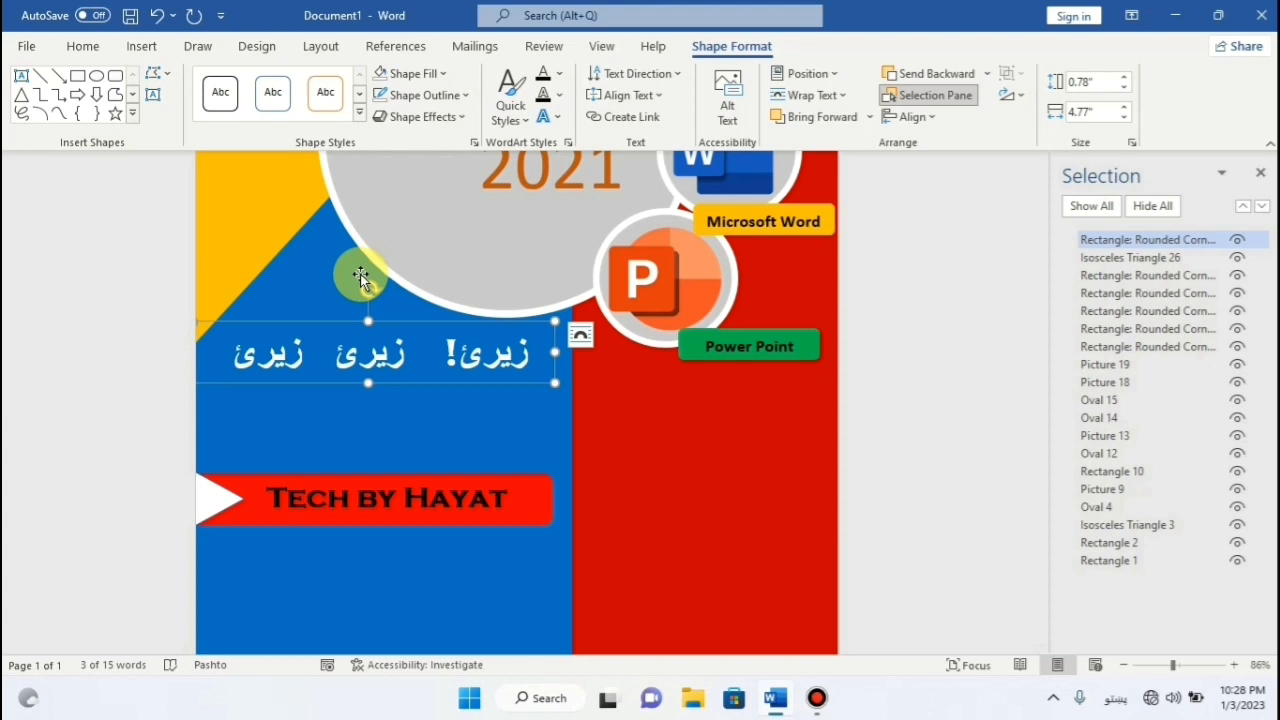
{"action": "key", "text": "Up"}
{"action": "key", "text": "Up"}
{"action": "key", "text": "Up"}
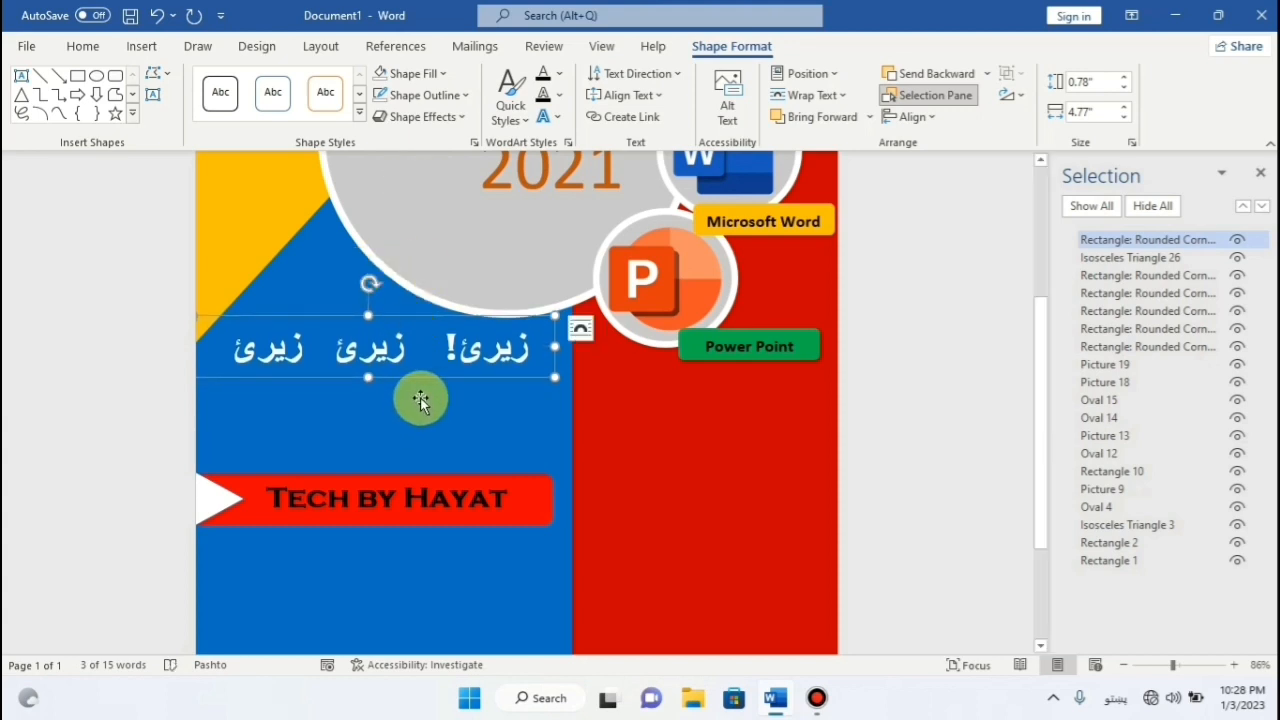
Duplicate the Pashto text box and move the copy below the original line.
{"action": "right_click", "coordinate": [405, 316]}
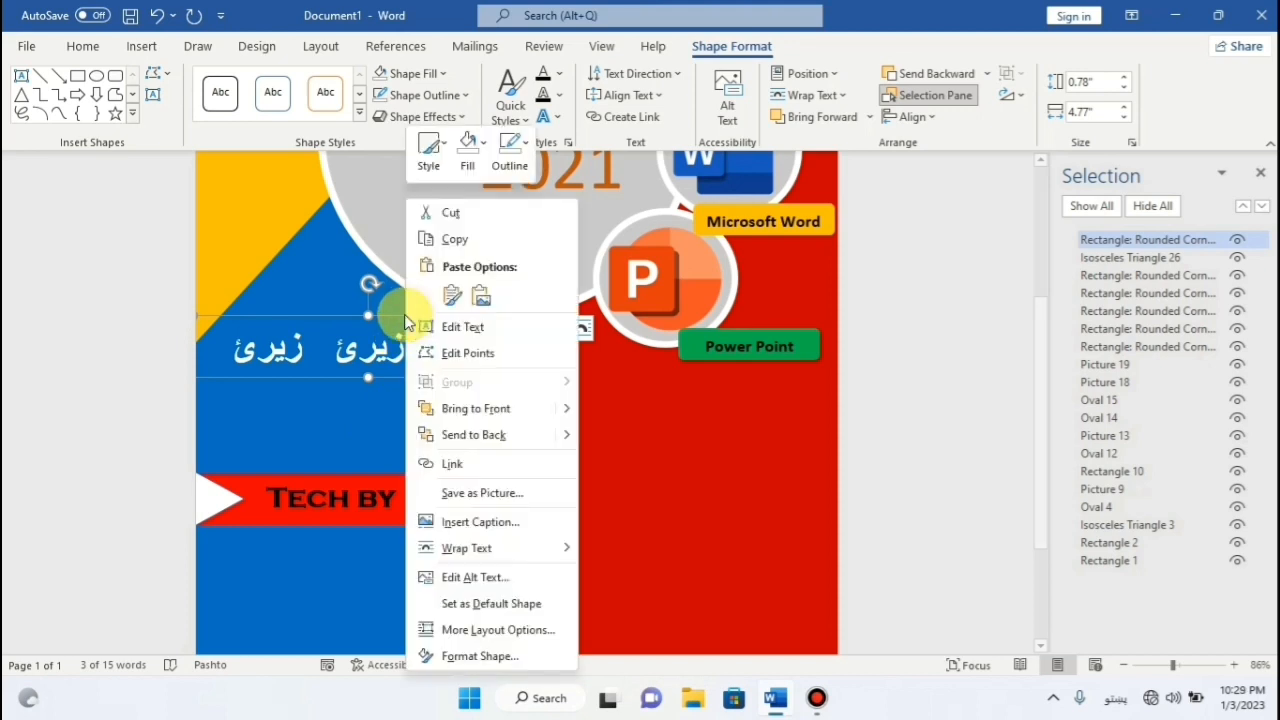
{"action": "left_click", "coordinate": [435, 158]}
{"action": "right_click", "coordinate": [420, 314]}
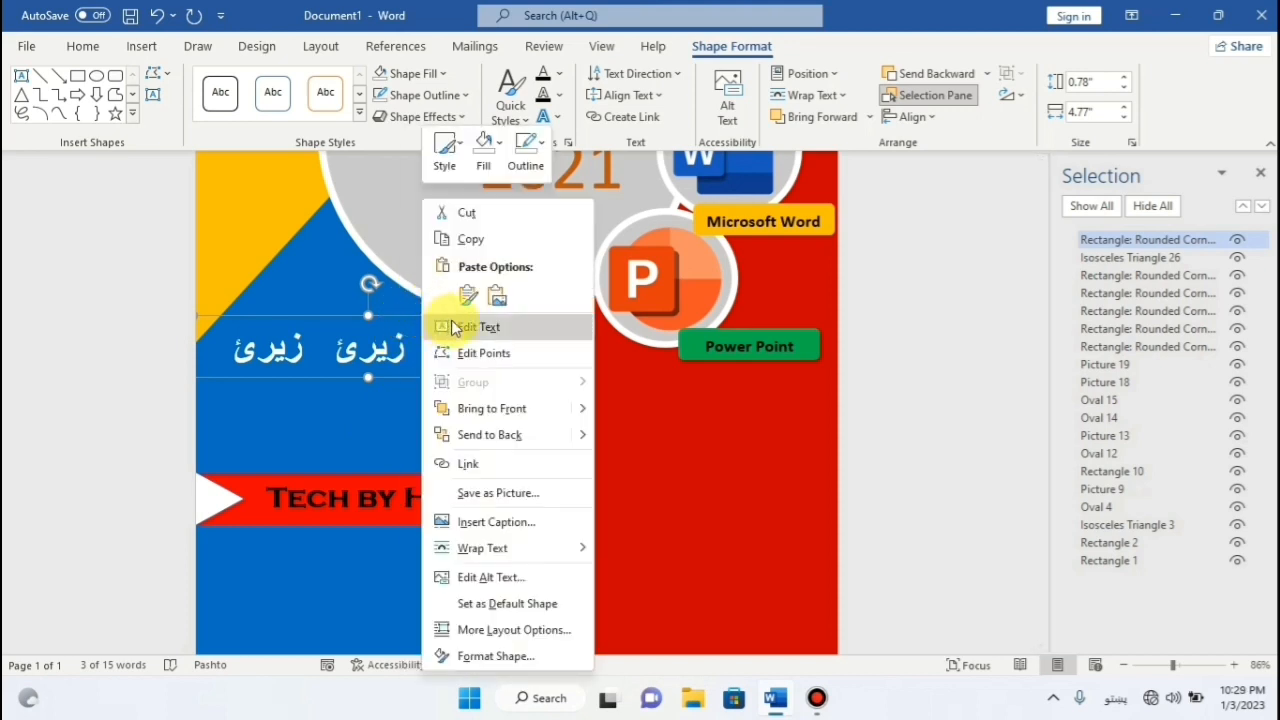
{"action": "left_click", "coordinate": [461, 297]}
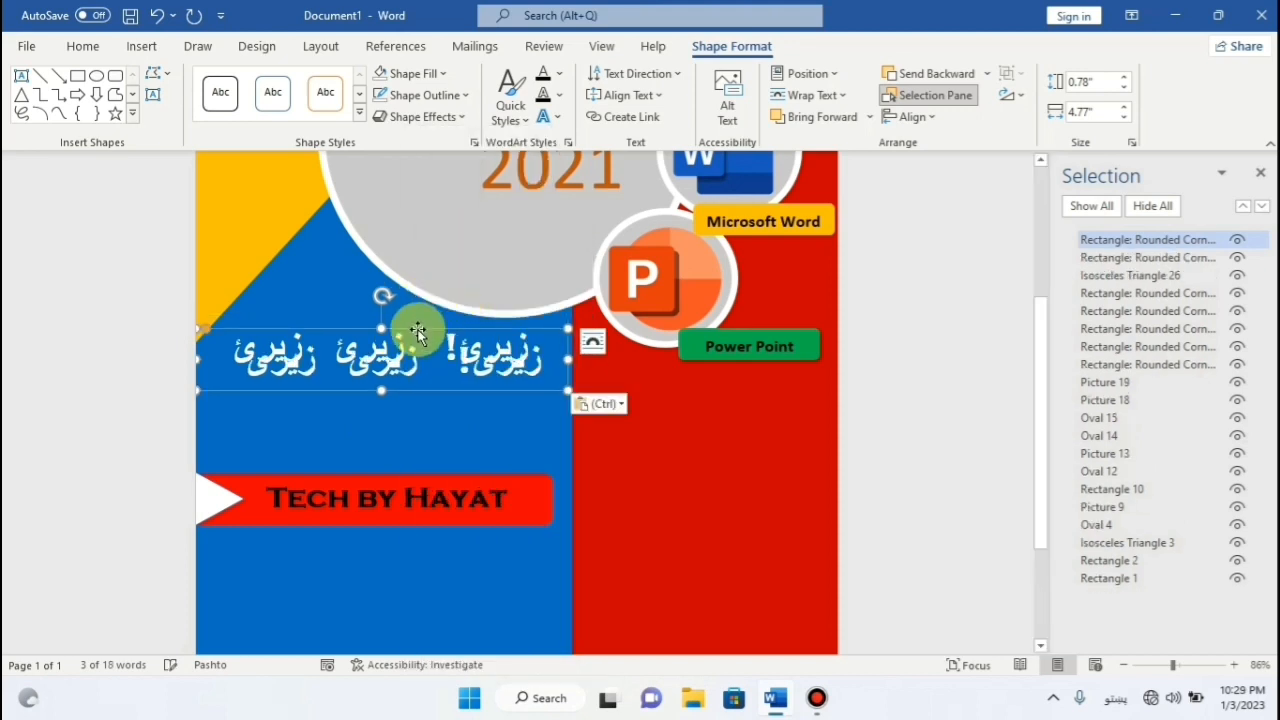
{"action": "left_click_drag", "start_coordinate": [418, 336], "coordinate": [422, 380]}
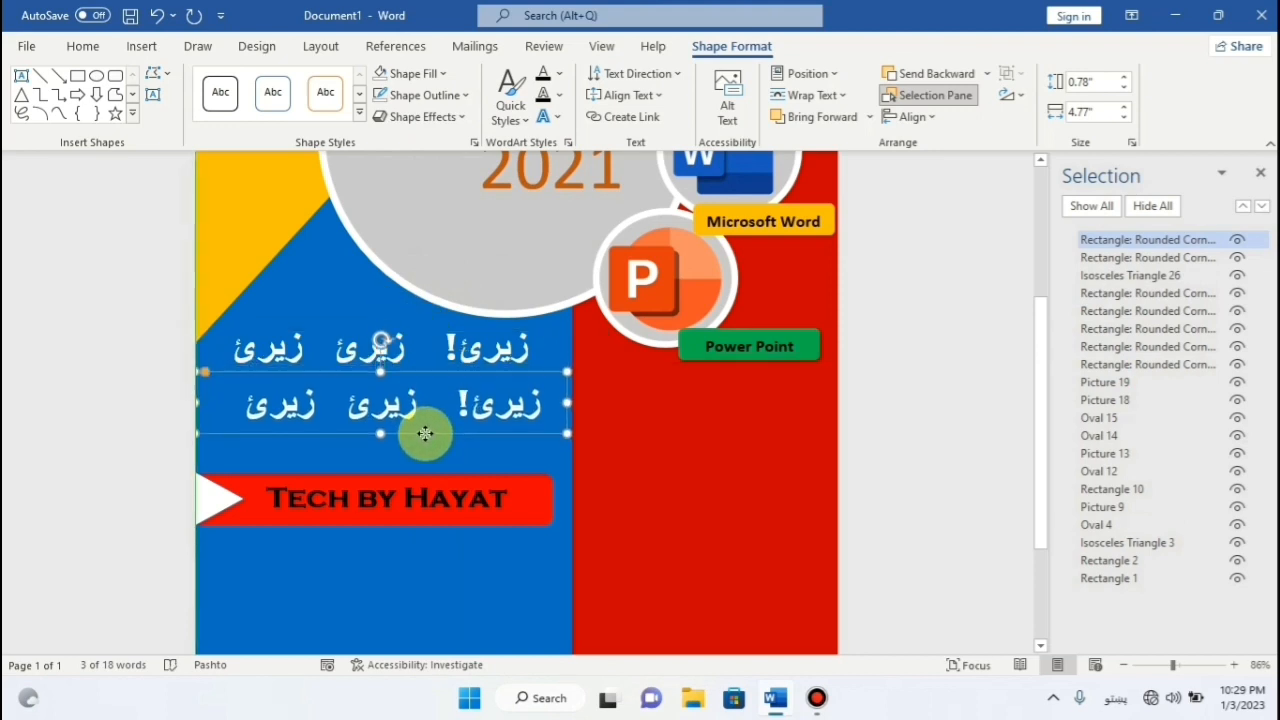
Replace the copy's text with 'د آفس پروګرام انلاین وړیا کورس' and widen its box to 7.06".
{"action": "left_click_drag", "start_coordinate": [255, 412], "coordinate": [509, 409]}
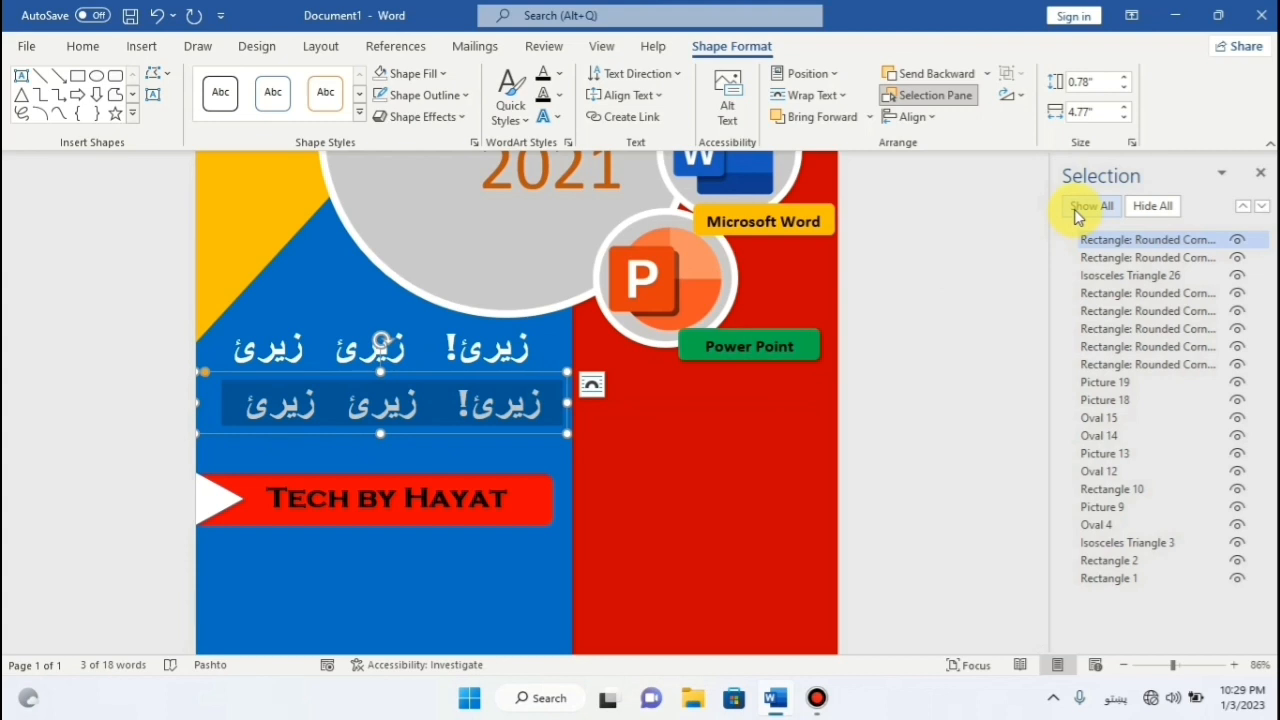
{"action": "type", "text": "د آفس"}
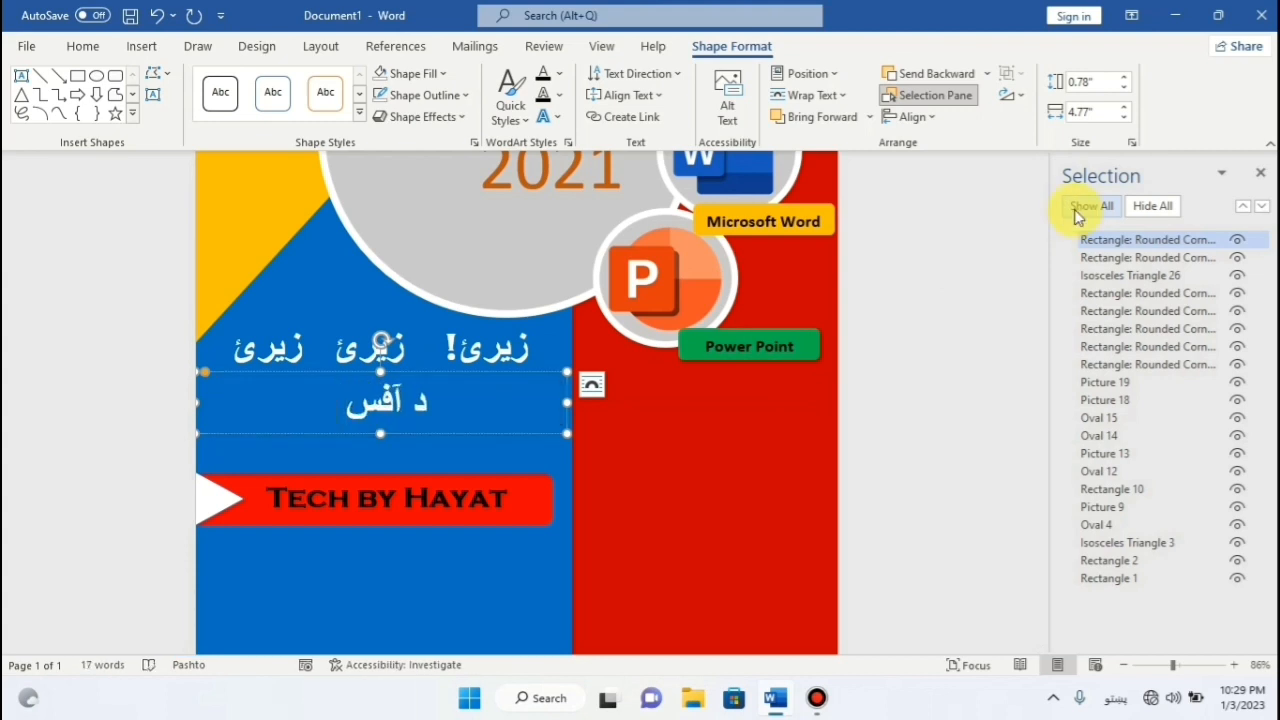
{"action": "type", "text": " پروک"}
{"action": "key", "text": "BackSpace"}
{"action": "type", "text": "چ"}
{"action": "key", "text": "BackSpace"}
{"action": "type", "text": "ګرام"}
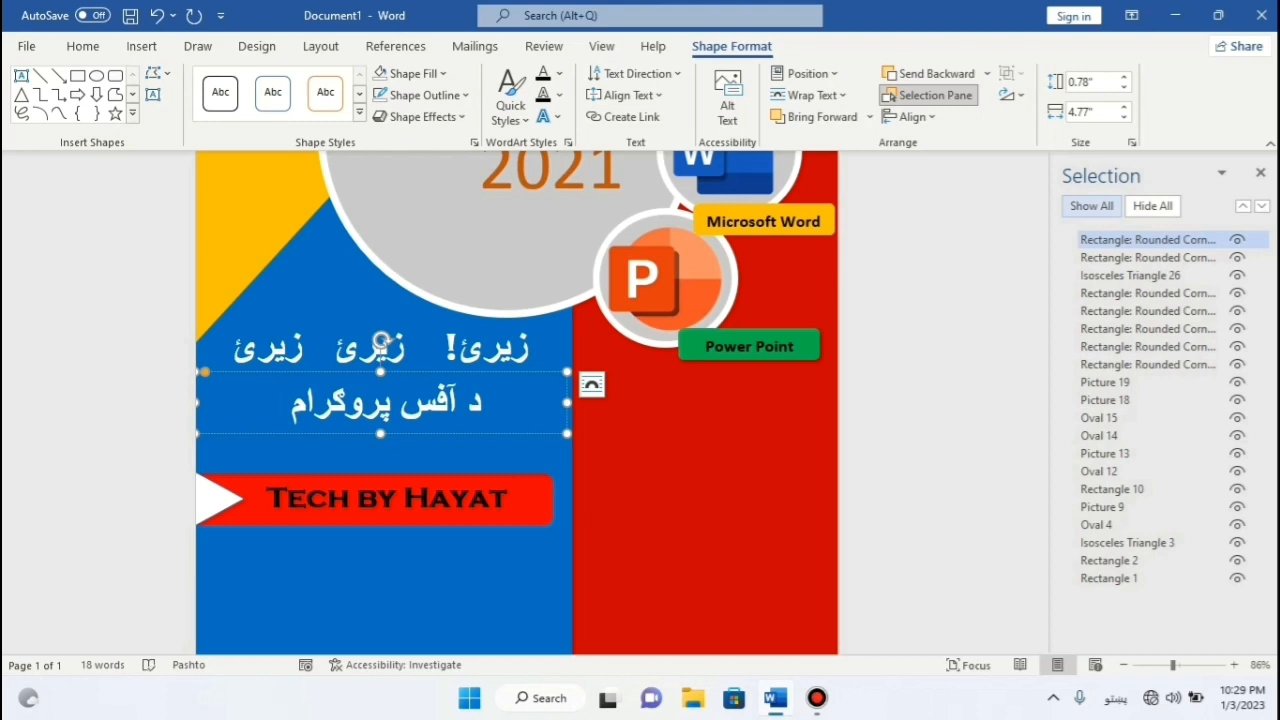
{"action": "type", "text": " ان"}
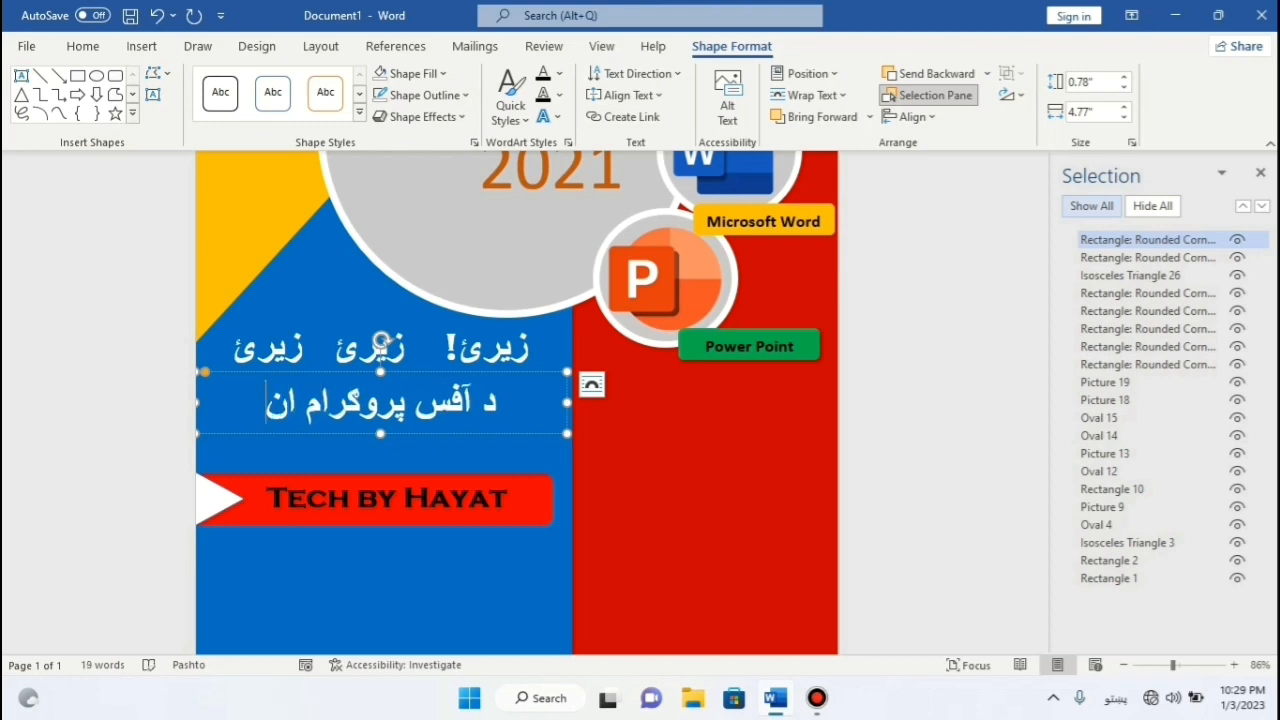
{"action": "type", "text": "لاین وړیا"}
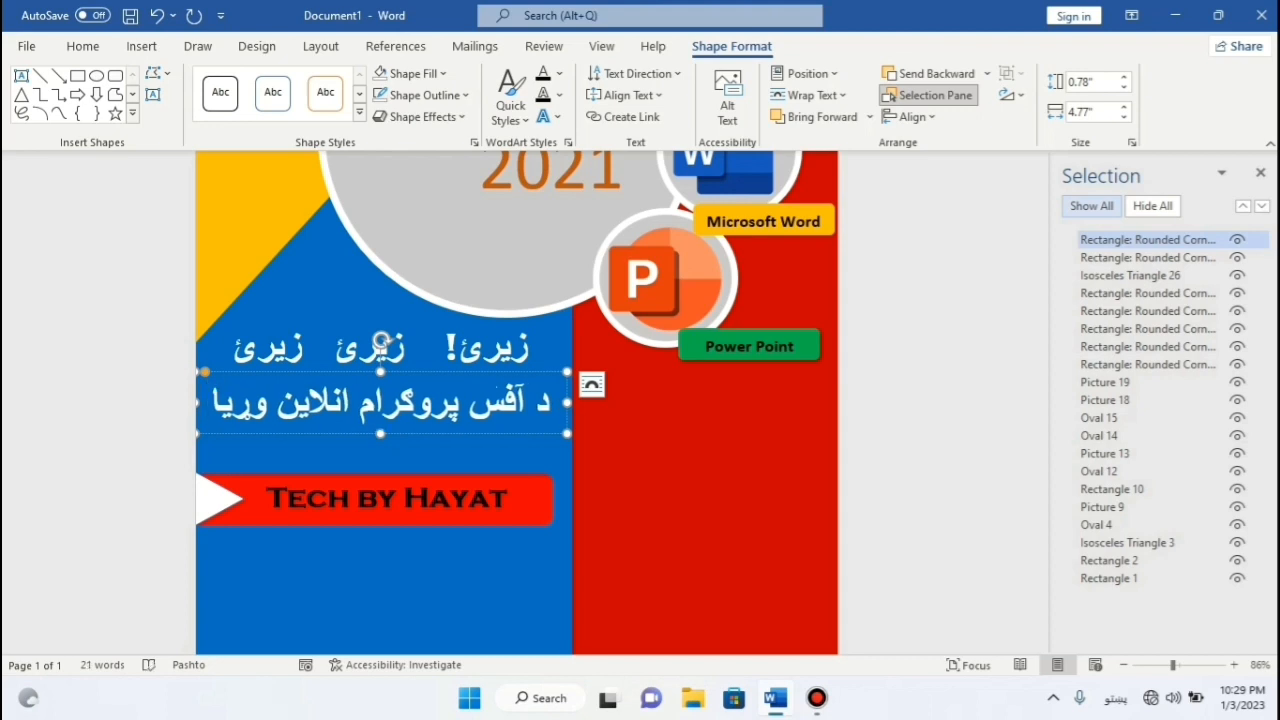
{"action": "left_click_drag", "start_coordinate": [567, 401], "coordinate": [745, 401]}
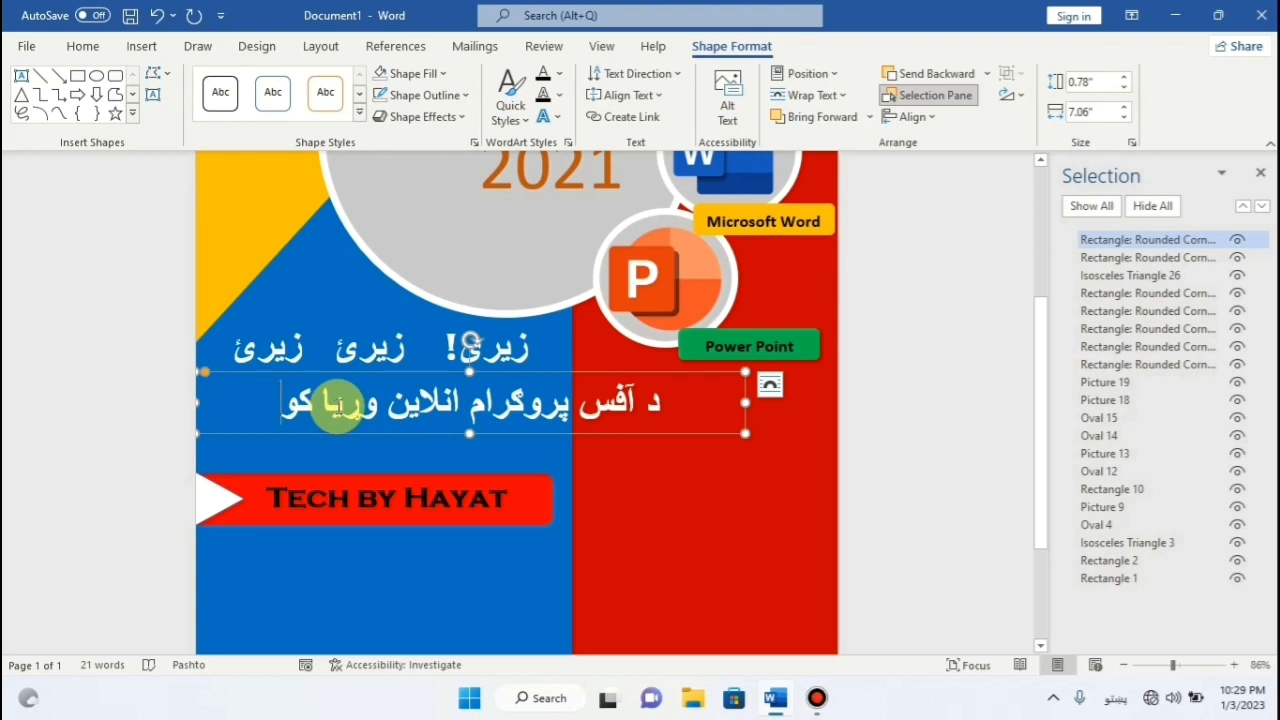
{"action": "type", "text": "رس"}
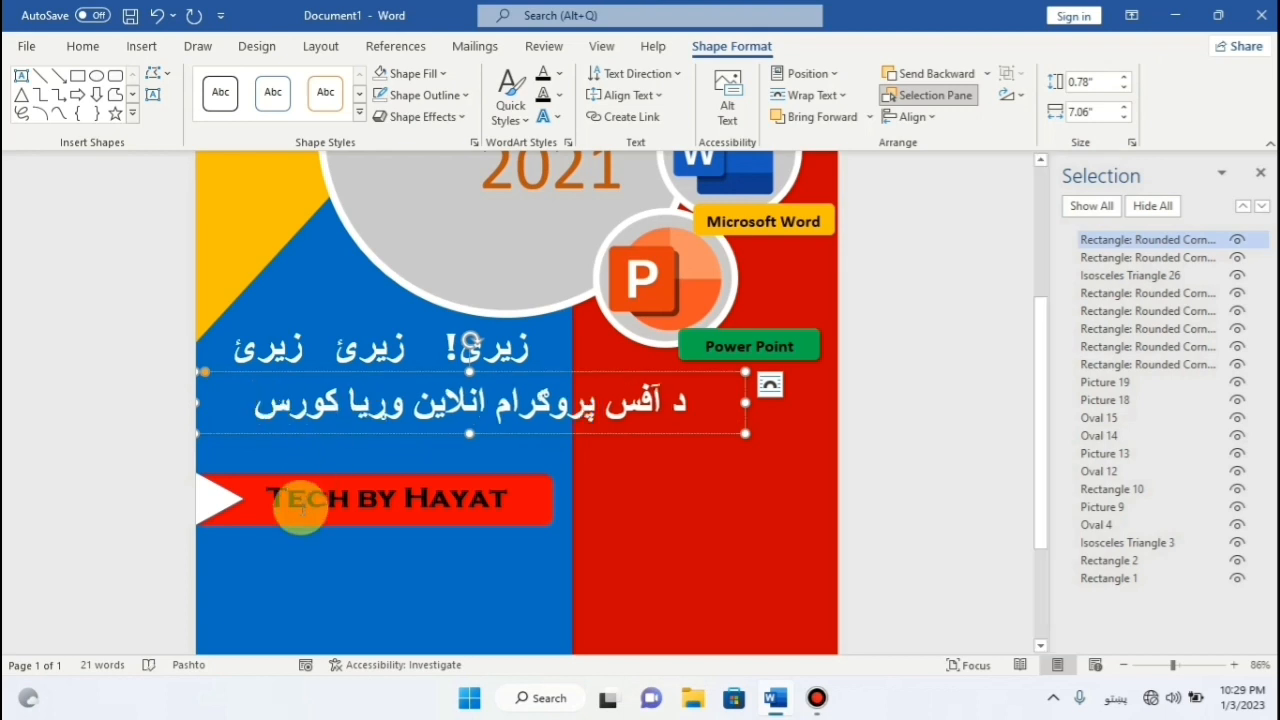
{"action": "key", "text": "ctrl+a"}
{"action": "left_click", "coordinate": [87, 52]}
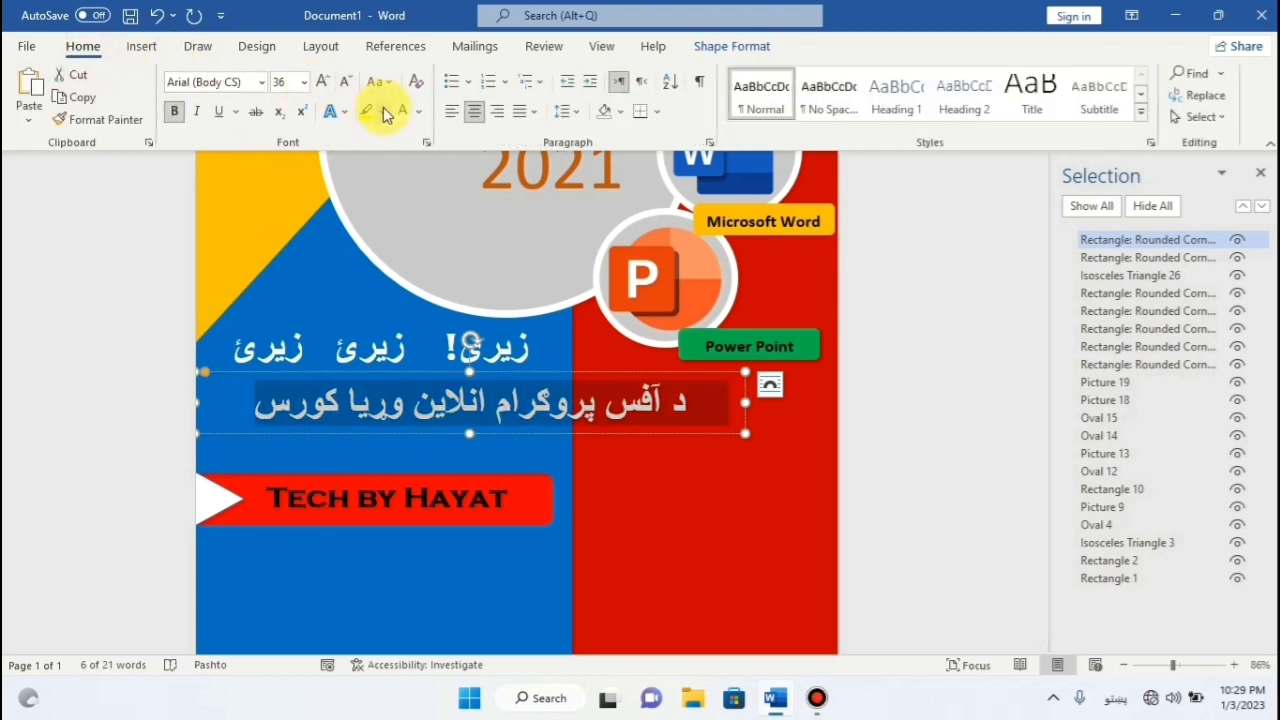
Set the lower line to 30 pt, shift its box left and make it slightly taller.
{"action": "left_click", "coordinate": [347, 84]}
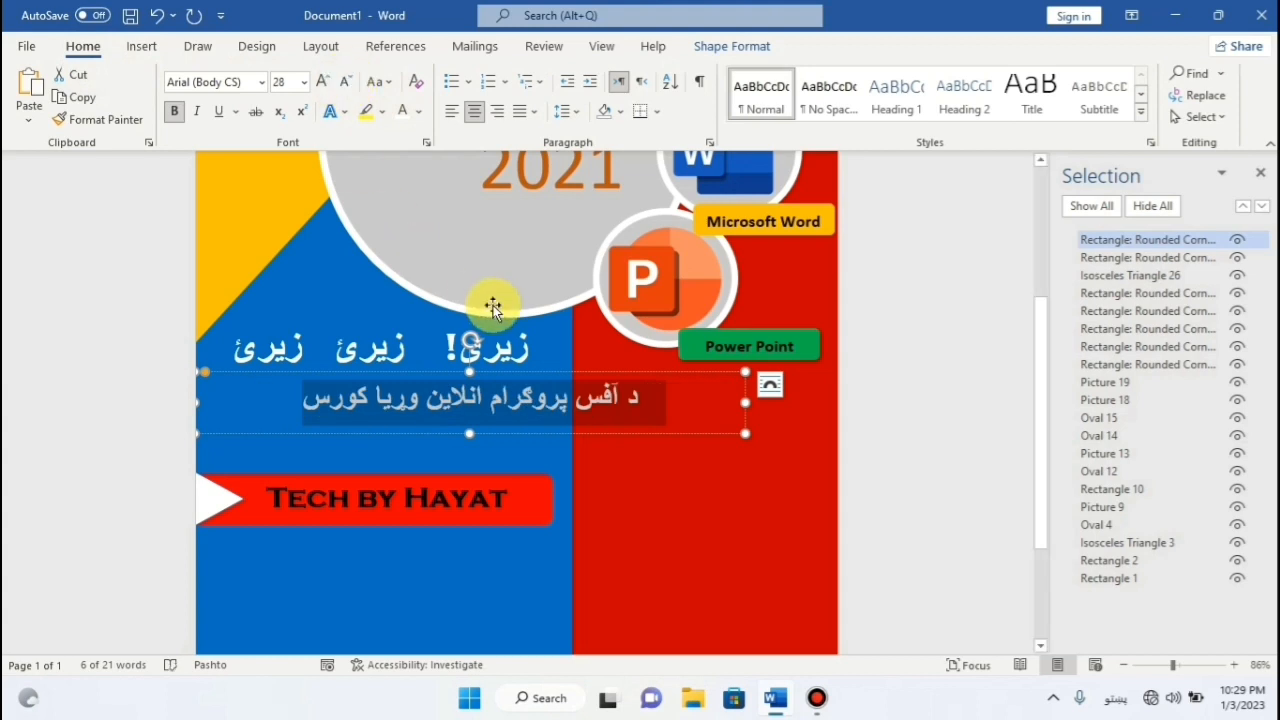
{"action": "left_click_drag", "start_coordinate": [608, 375], "coordinate": [525, 384]}
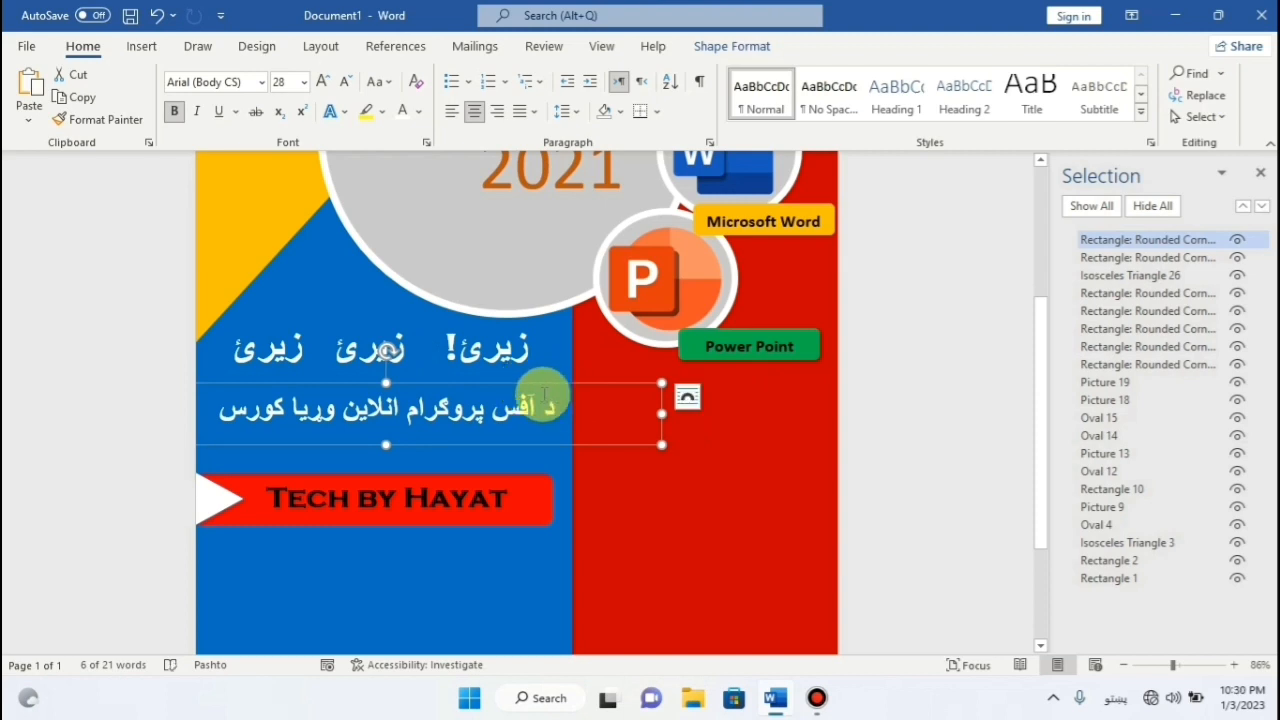
{"action": "left_click_drag", "start_coordinate": [384, 444], "coordinate": [384, 458]}
Reselect the lower text box and nudge it up just beneath the first line.
{"action": "left_click", "coordinate": [400, 416]}
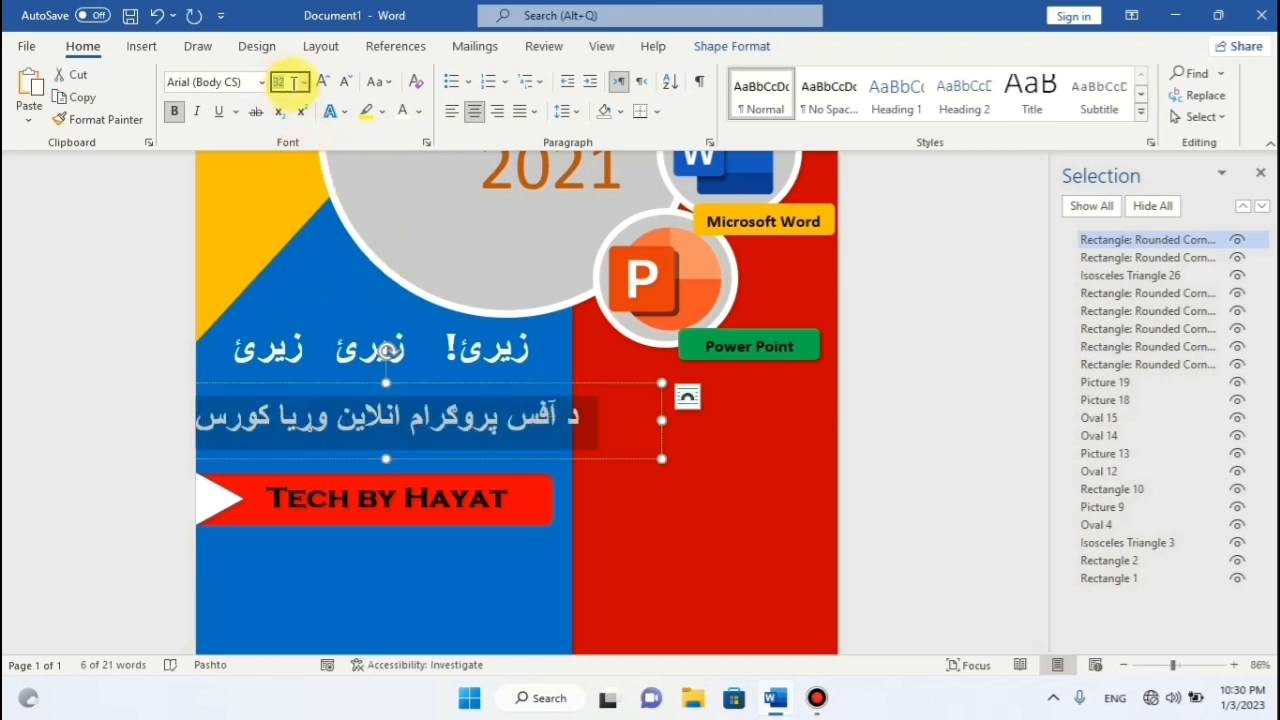
{"action": "left_click", "coordinate": [558, 374]}
{"action": "left_click", "coordinate": [472, 420]}
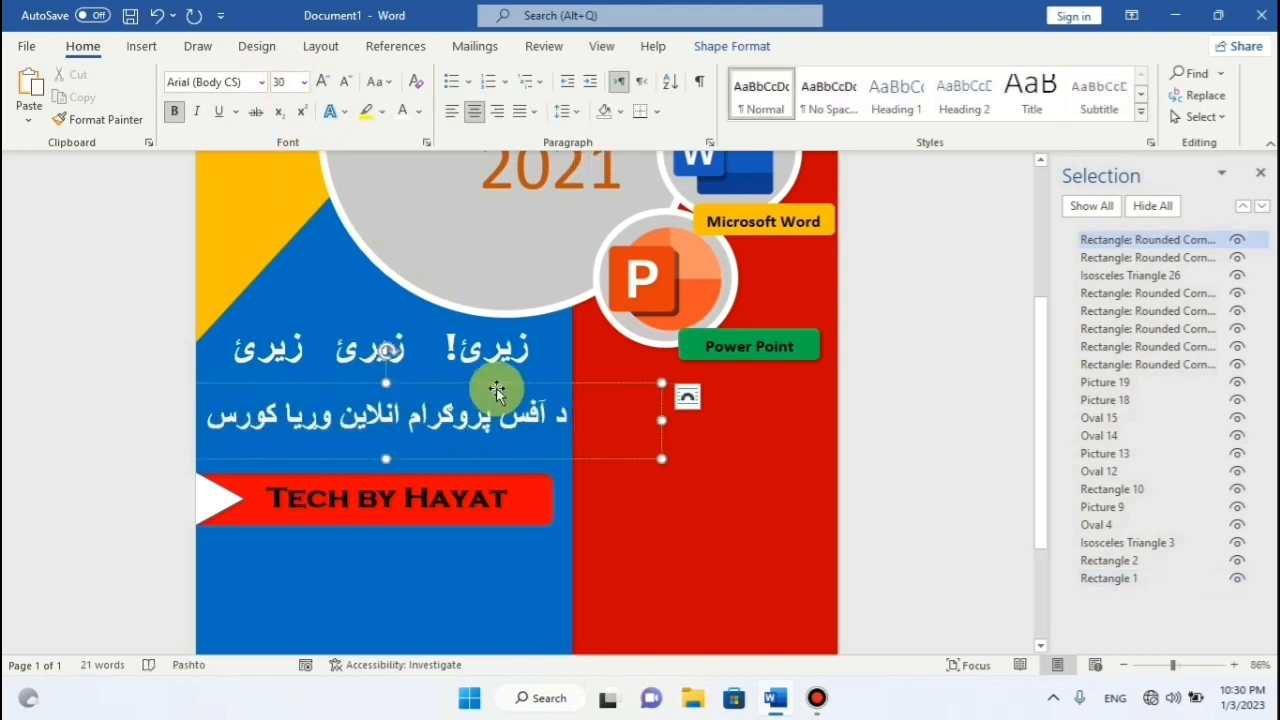
{"action": "left_click", "coordinate": [500, 390]}
{"action": "left_click_drag", "start_coordinate": [500, 381], "coordinate": [497, 377]}
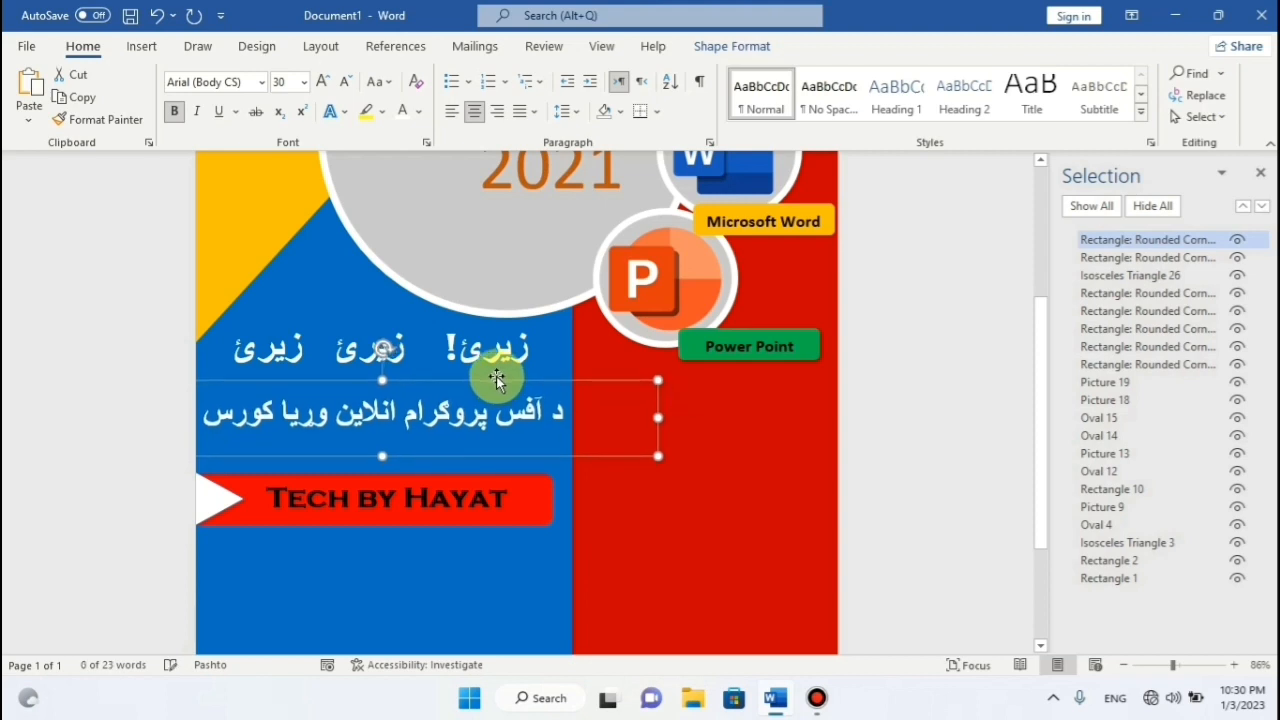
{"action": "scroll", "coordinate": [563, 329], "scroll_direction": "down", "scroll_amount": 3}
{"action": "scroll", "coordinate": [580, 320], "scroll_direction": "up", "scroll_amount": 4}
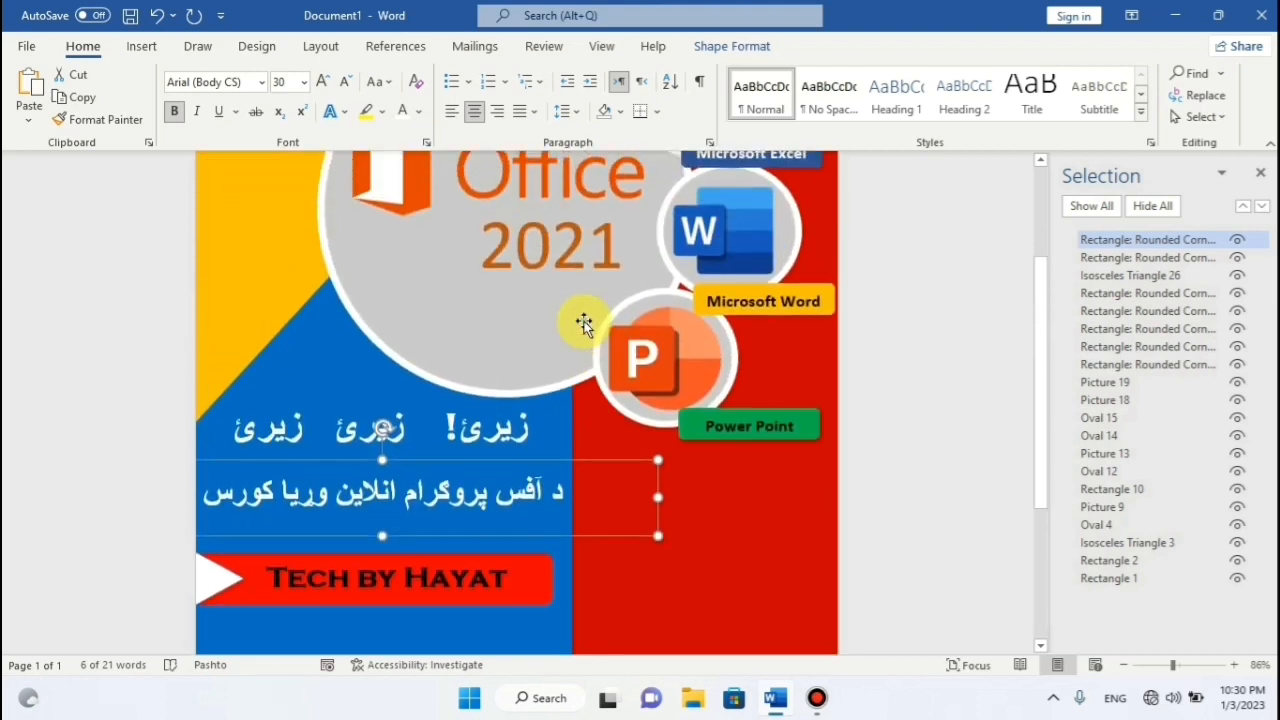
{"action": "scroll", "coordinate": [584, 322], "scroll_direction": "down", "scroll_amount": 1}
Nudge the Tech by Hayat banner and white triangle together slightly upward.
{"action": "left_click", "coordinate": [969, 402]}
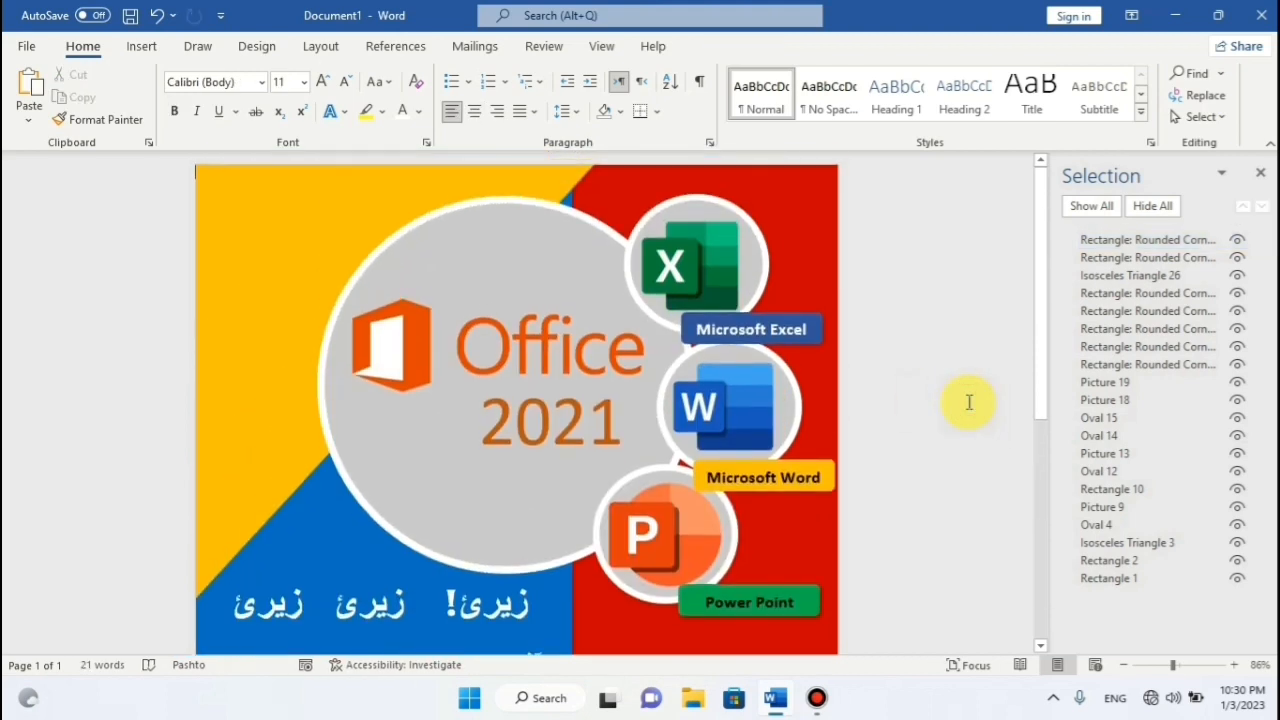
{"action": "scroll", "coordinate": [969, 402], "scroll_direction": "down", "scroll_amount": 5}
{"action": "left_click", "coordinate": [434, 296]}
{"action": "left_click", "coordinate": [516, 413]}
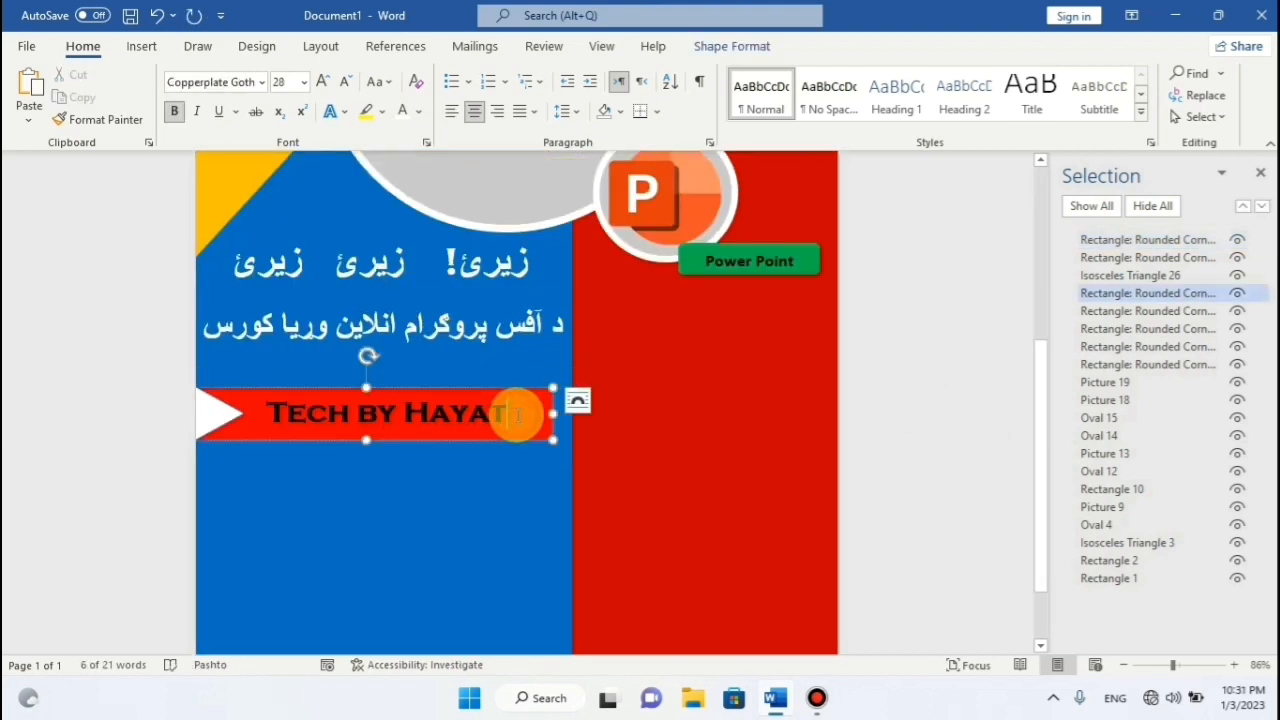
{"action": "left_click", "coordinate": [522, 389]}
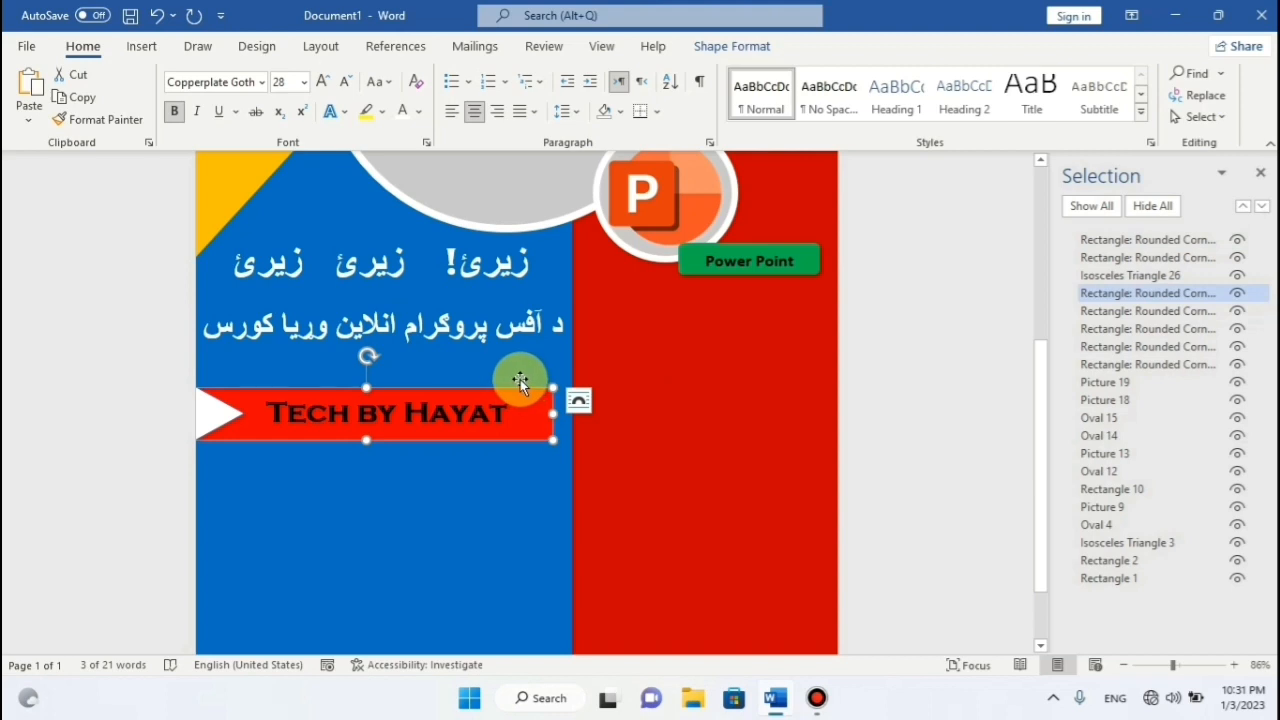
{"action": "left_click", "coordinate": [226, 408], "text": "ctrl"}
{"action": "key", "text": "Up"}
{"action": "key", "text": "Up"}
{"action": "key", "text": "Up"}
{"action": "key", "text": "Up"}
{"action": "key", "text": "Up"}
{"action": "key", "text": "Up"}
{"action": "key", "text": "Up"}
{"action": "key", "text": "Up"}
{"action": "key", "text": "Up"}
{"action": "key", "text": "Up"}
{"action": "key", "text": "Up"}
{"action": "key", "text": "Up"}
{"action": "key", "text": "Up"}
{"action": "key", "text": "Up"}
{"action": "key", "text": "Up"}
{"action": "key", "text": "Up"}
{"action": "key", "text": "Up"}
{"action": "key", "text": "Up"}
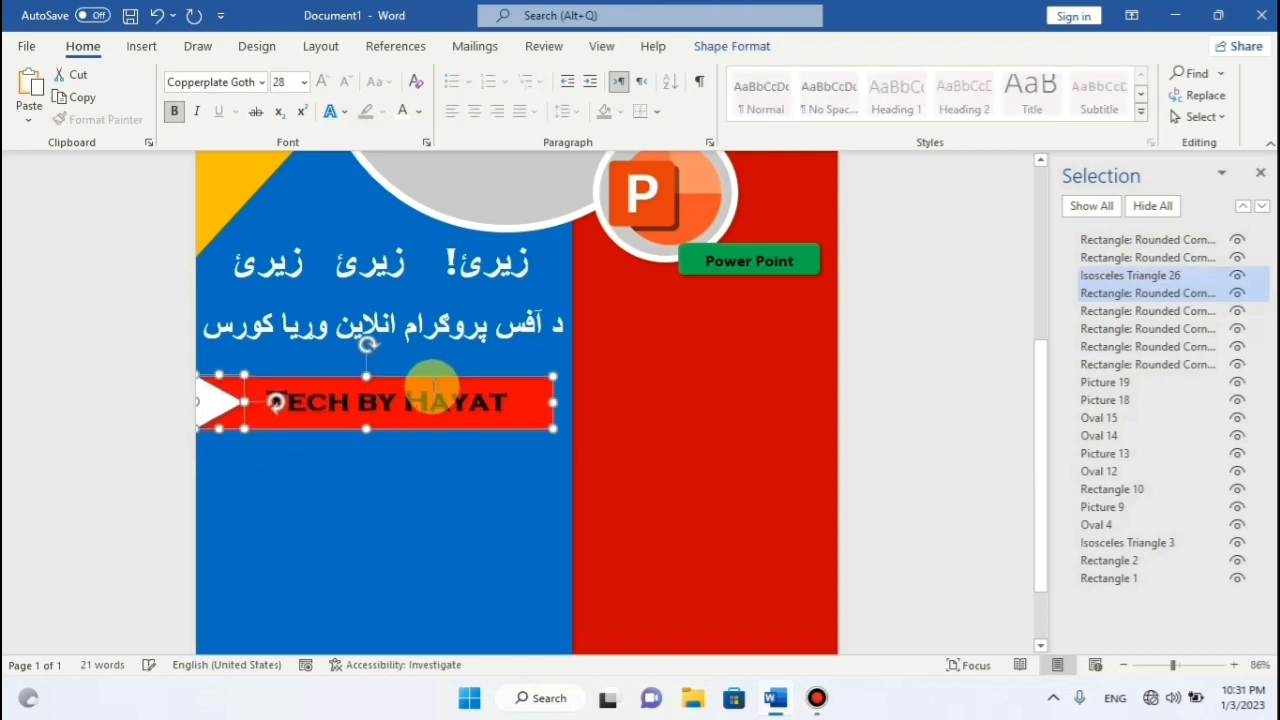
{"action": "key", "text": "Up"}
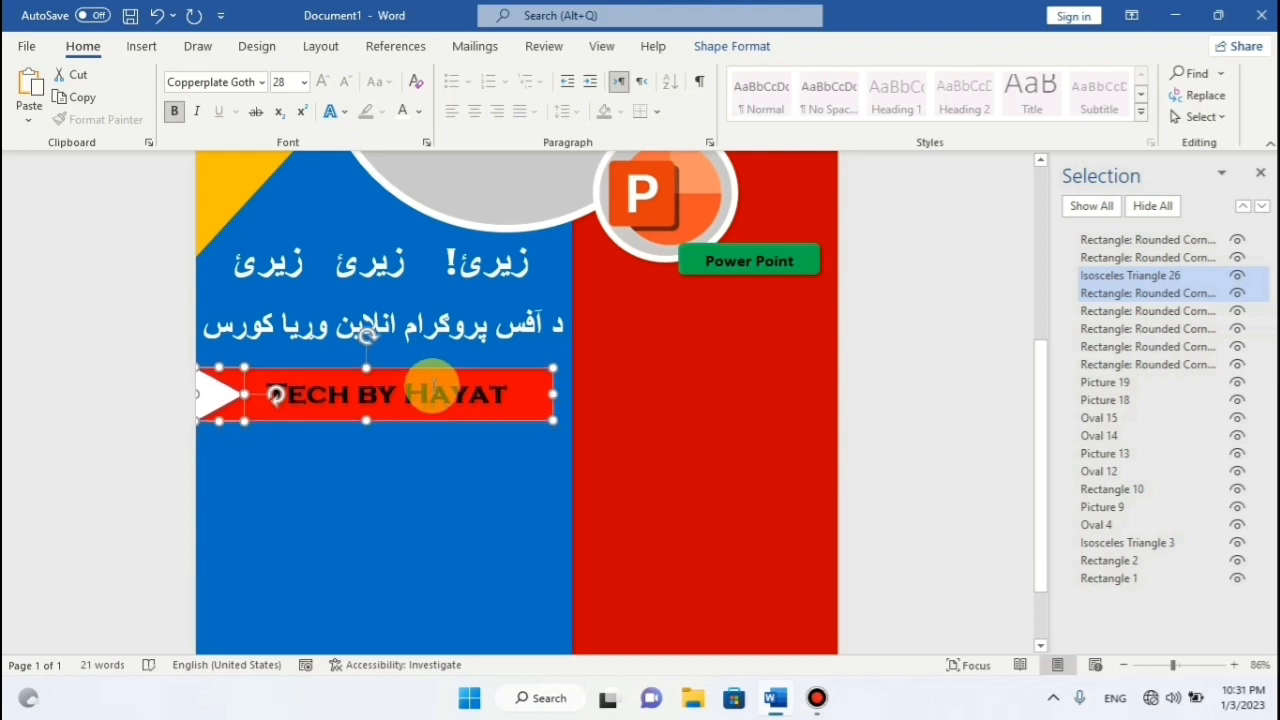
{"action": "key", "text": "Down"}
{"action": "key", "text": "Down"}
{"action": "key", "text": "Down"}
{"action": "key", "text": "Down"}
{"action": "key", "text": "Down"}
{"action": "key", "text": "Down"}
{"action": "key", "text": "Down"}
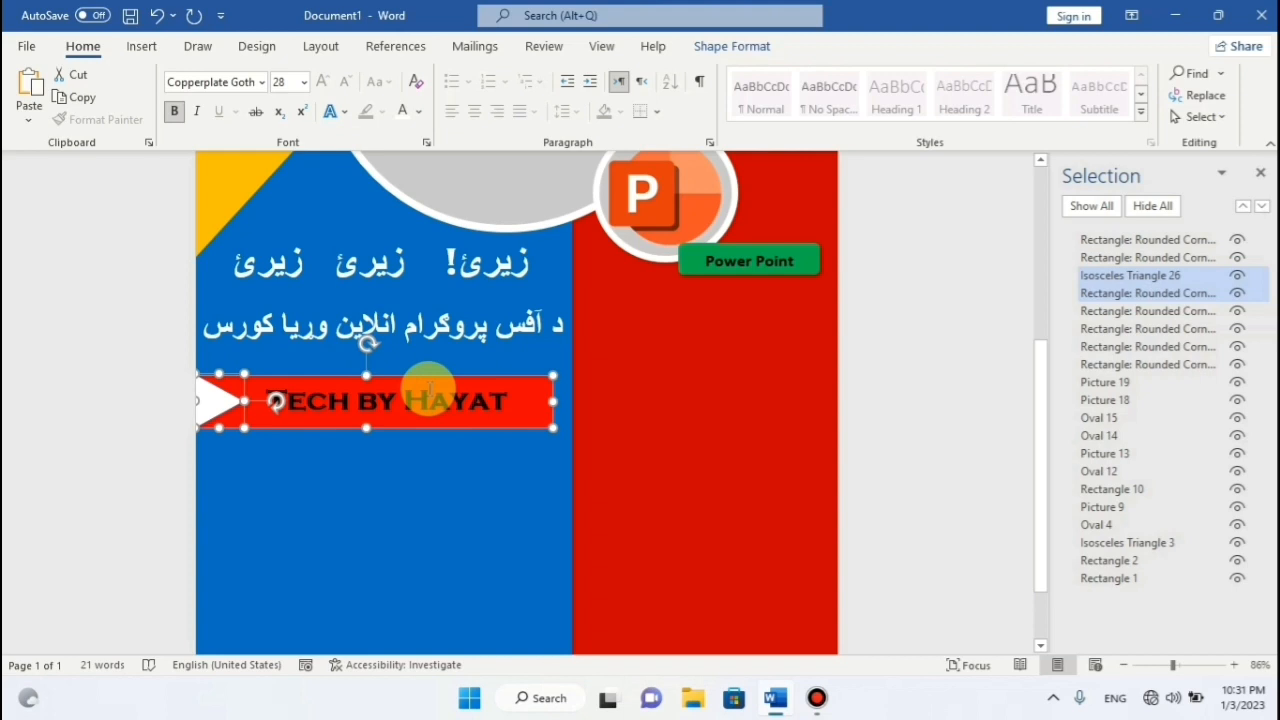
{"action": "left_click", "coordinate": [351, 466]}
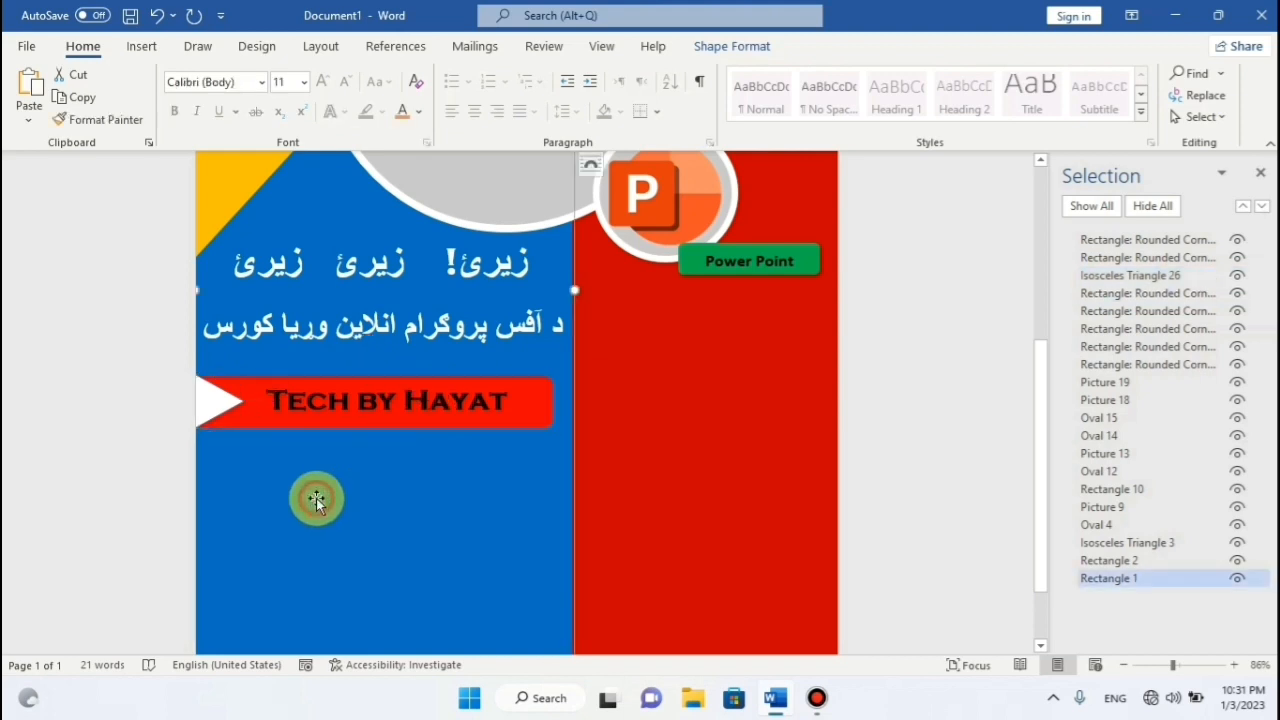
Fill the triangle beside the banner orange.
{"action": "left_click", "coordinate": [201, 408]}
{"action": "left_click", "coordinate": [705, 46]}
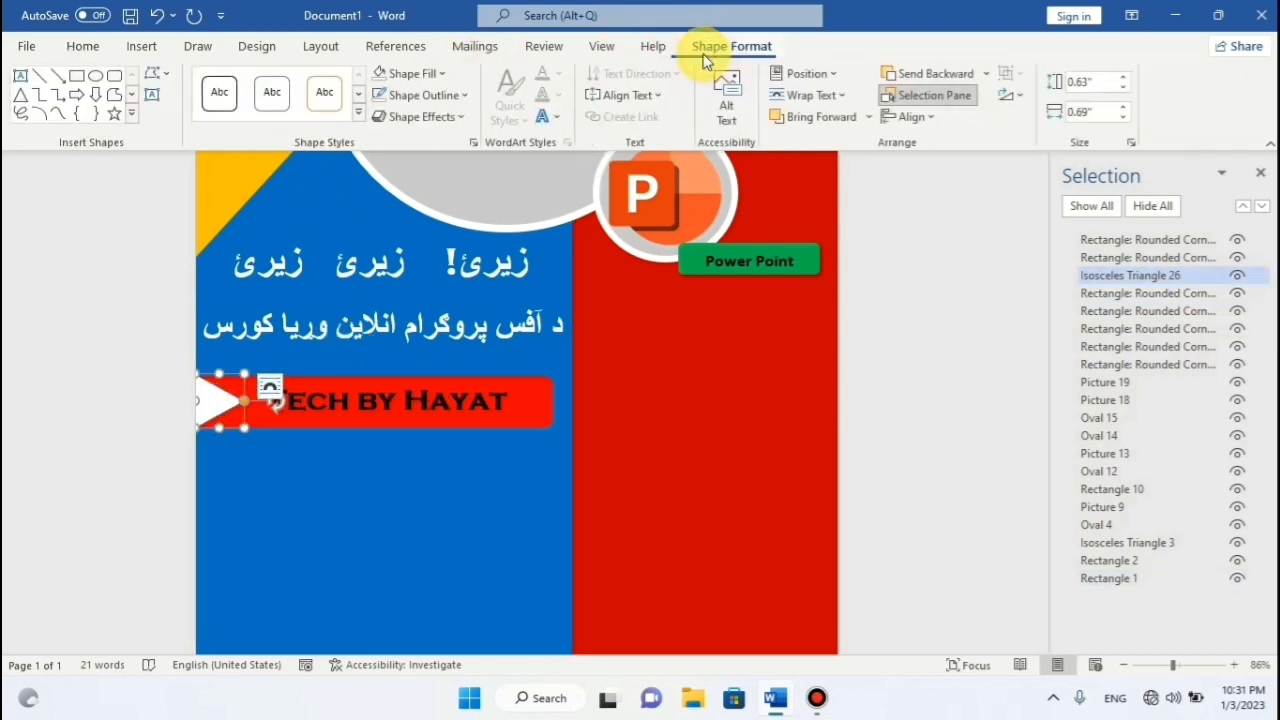
{"action": "left_click", "coordinate": [441, 74]}
{"action": "left_click", "coordinate": [404, 247]}
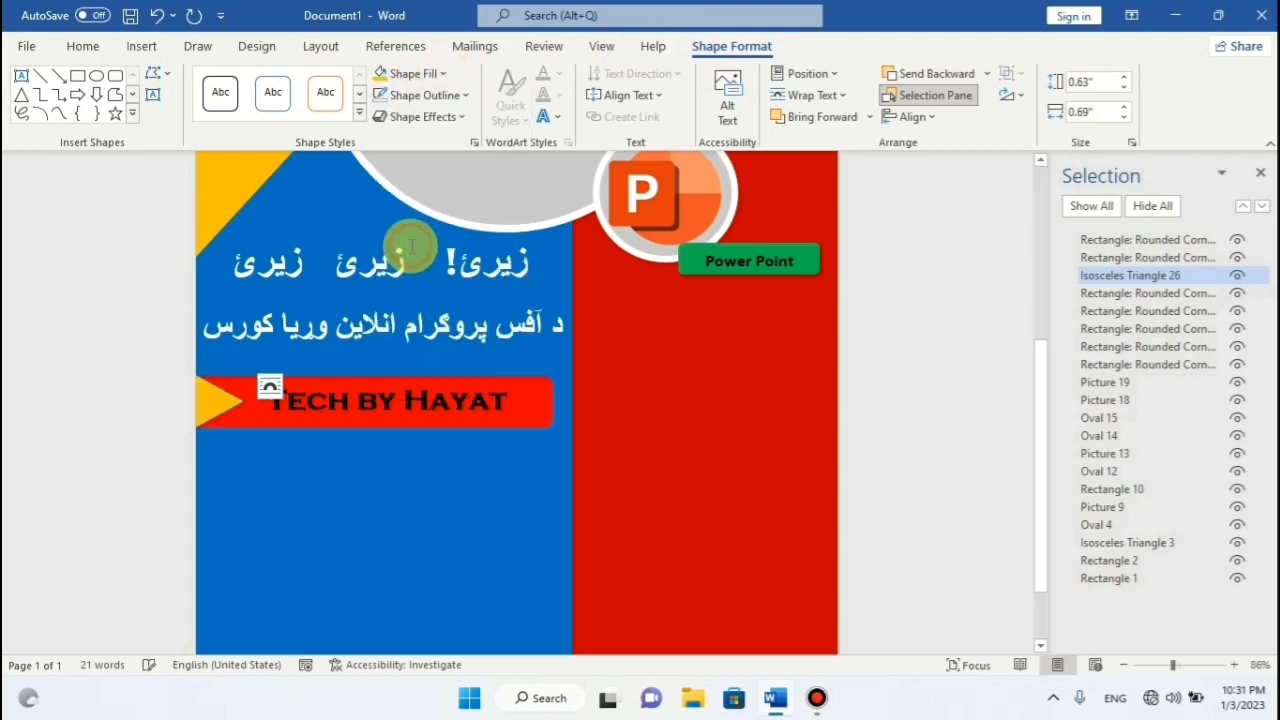
{"action": "left_click", "coordinate": [403, 455]}
{"action": "scroll", "coordinate": [540, 320], "scroll_direction": "up", "scroll_amount": 3}
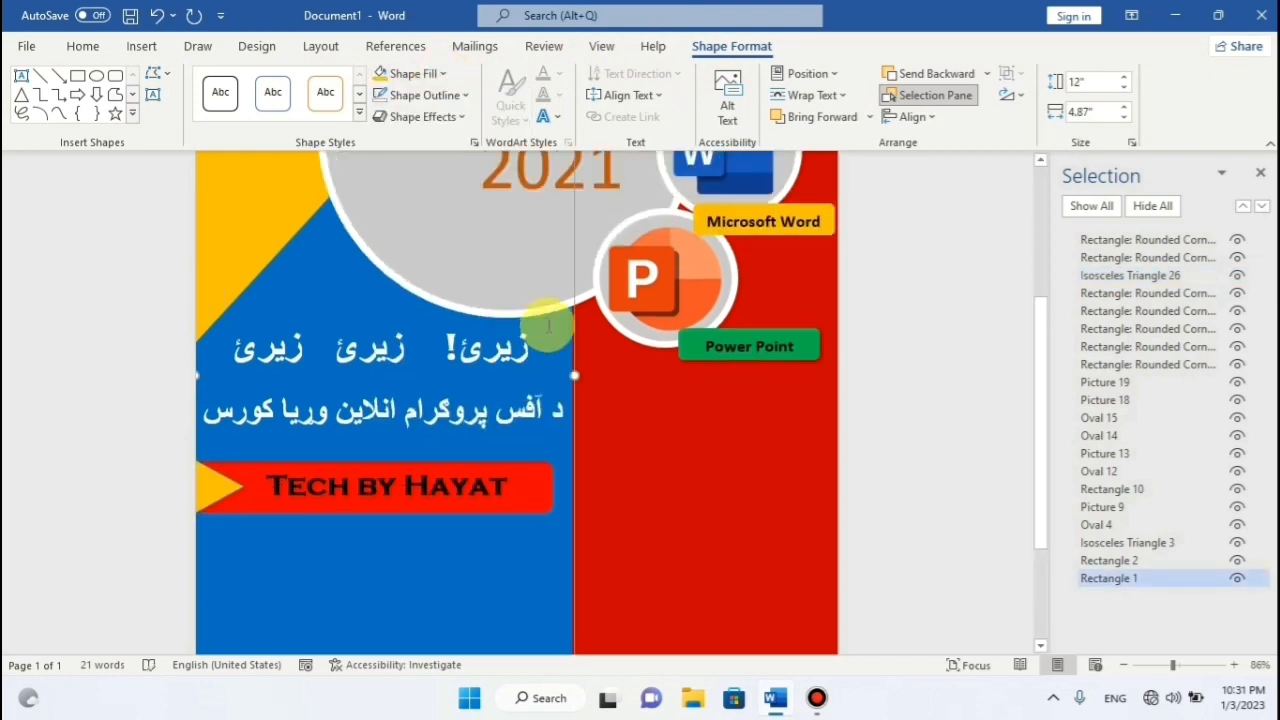
{"action": "scroll", "coordinate": [557, 307], "scroll_direction": "up", "scroll_amount": 1}
{"action": "scroll", "coordinate": [557, 307], "scroll_direction": "down", "scroll_amount": 3}
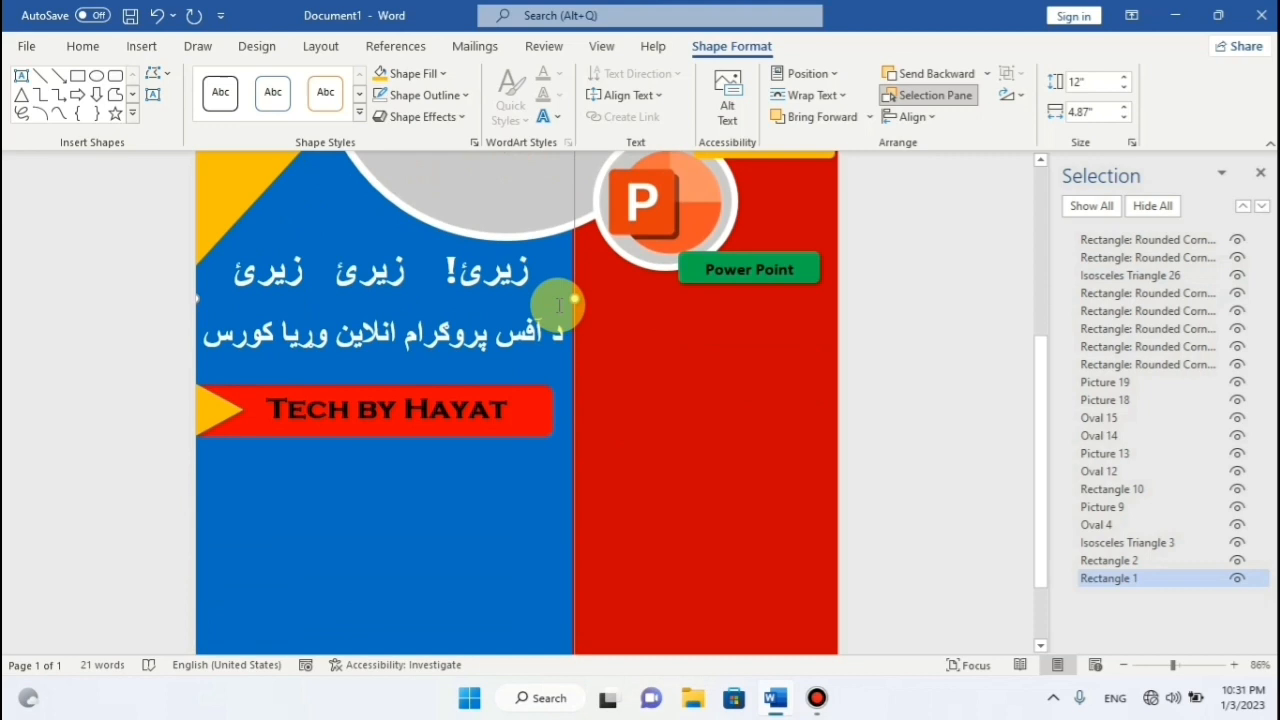
{"action": "scroll", "coordinate": [557, 307], "scroll_direction": "down", "scroll_amount": 1}
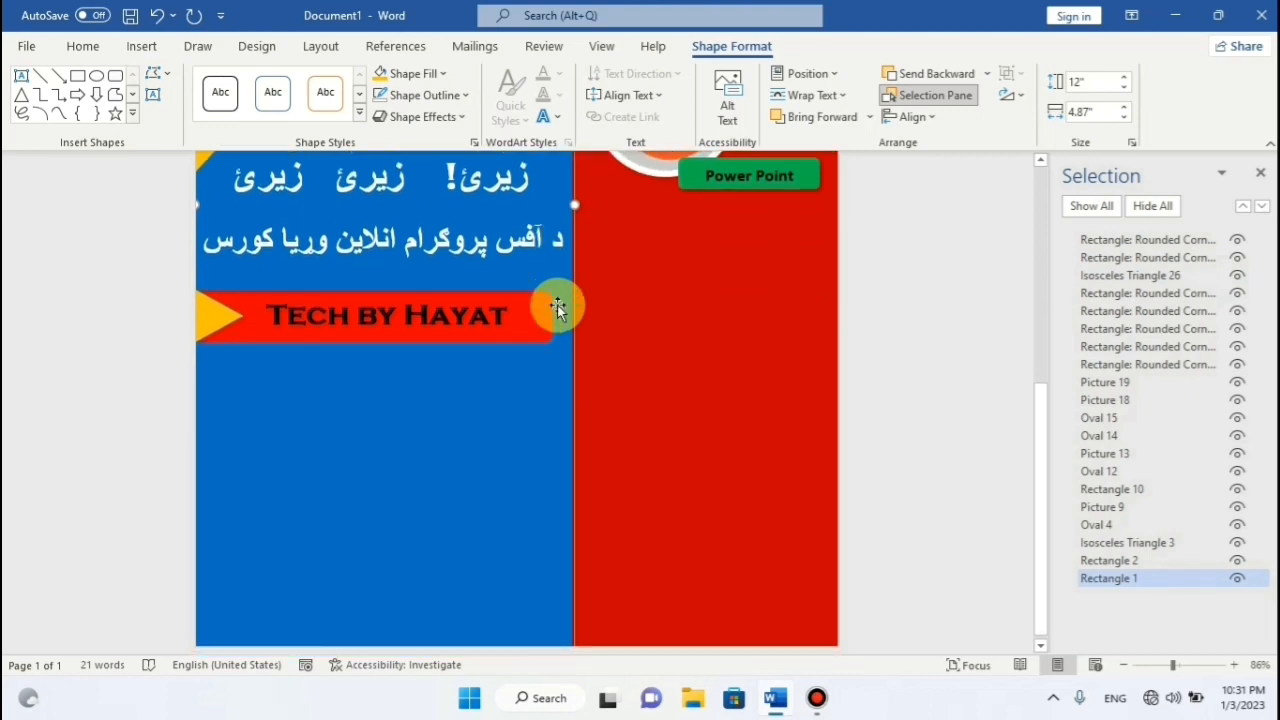
Select all the Pashto subtitle text and make it bold.
{"action": "left_click", "coordinate": [435, 257]}
{"action": "key", "text": "ctrl+a"}
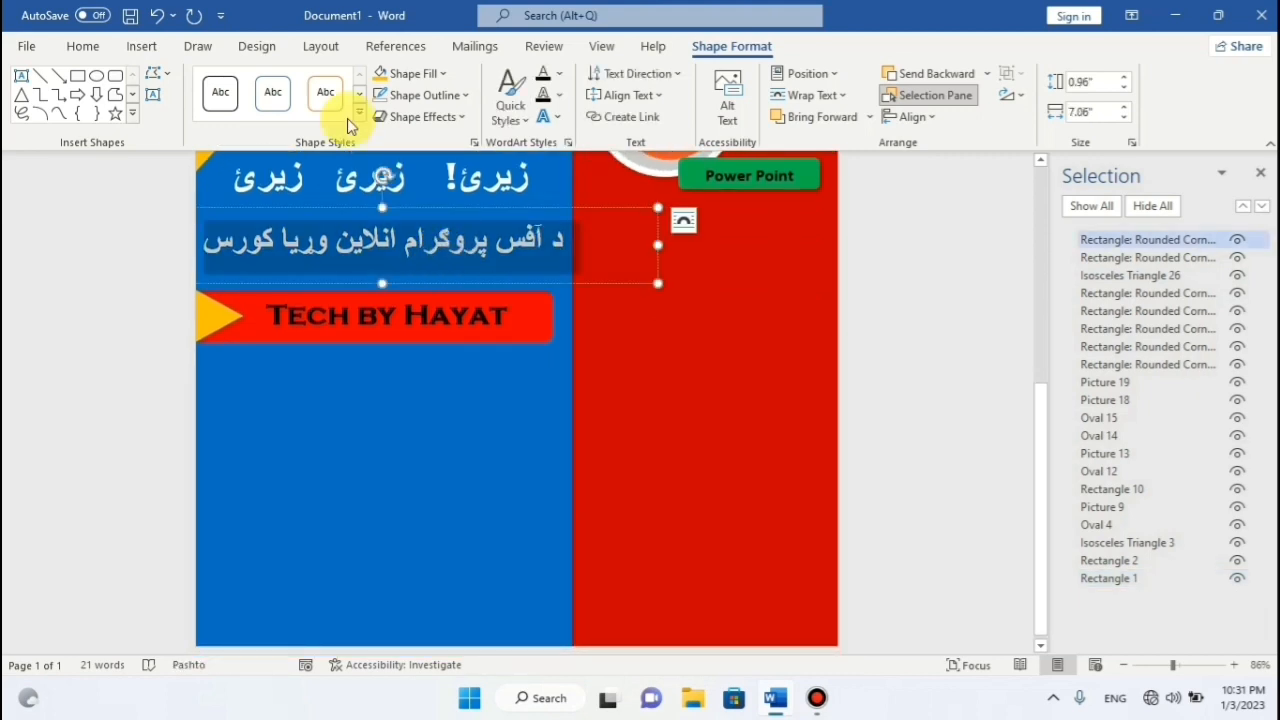
{"action": "left_click", "coordinate": [86, 50]}
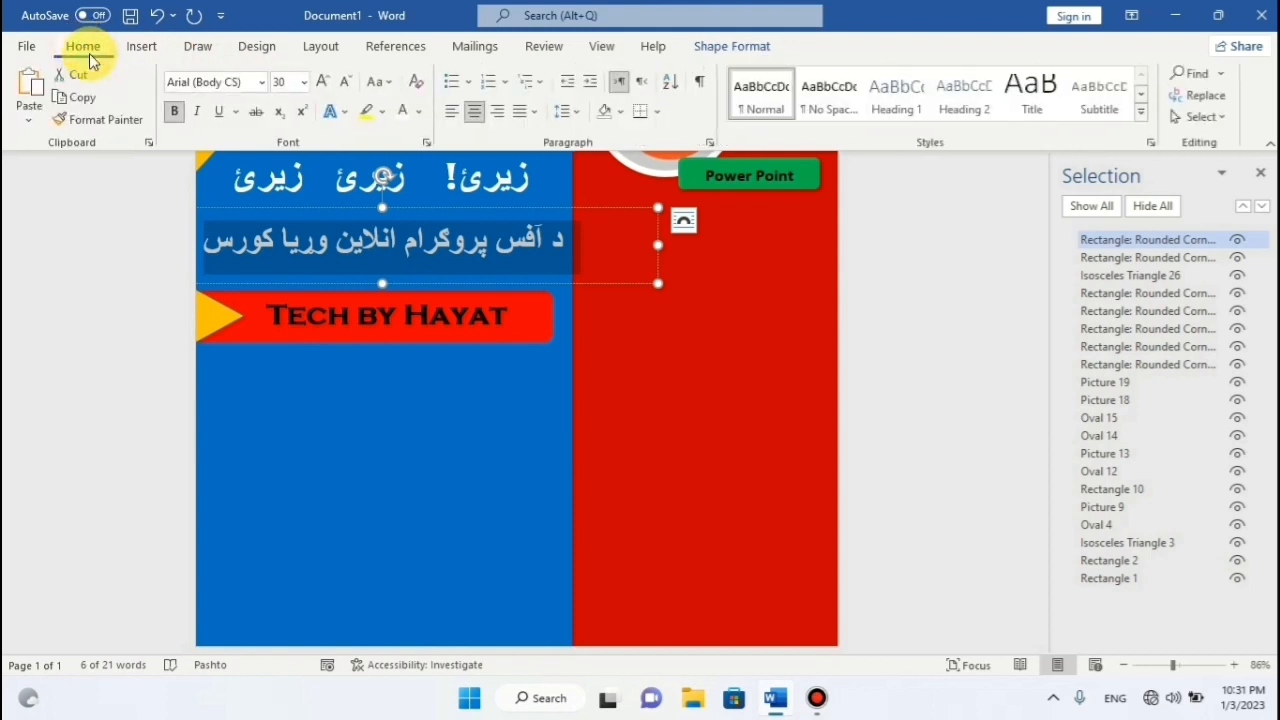
{"action": "left_click", "coordinate": [174, 112]}
{"action": "left_click", "coordinate": [174, 112]}
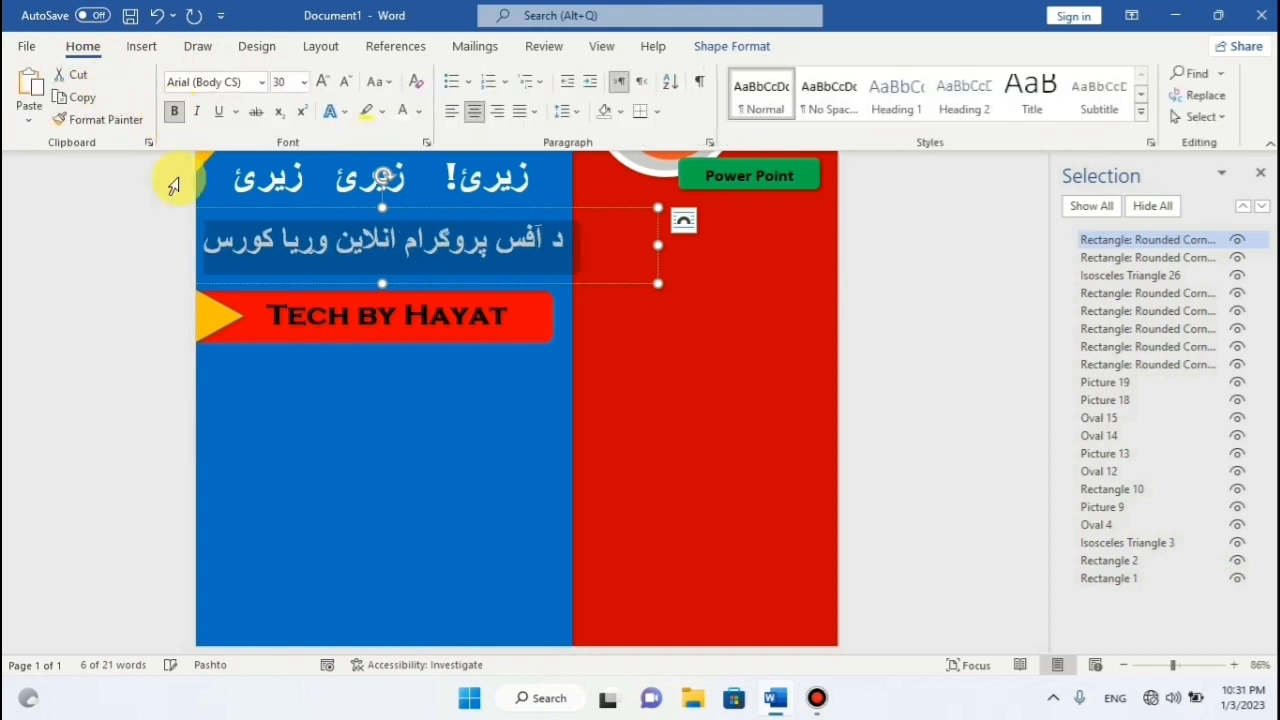
{"action": "left_click", "coordinate": [348, 408]}
{"action": "scroll", "coordinate": [591, 354], "scroll_direction": "up", "scroll_amount": 5}
{"action": "scroll", "coordinate": [657, 320], "scroll_direction": "down", "scroll_amount": 3}
{"action": "scroll", "coordinate": [657, 320], "scroll_direction": "up", "scroll_amount": 2}
{"action": "scroll", "coordinate": [657, 320], "scroll_direction": "down", "scroll_amount": 5}
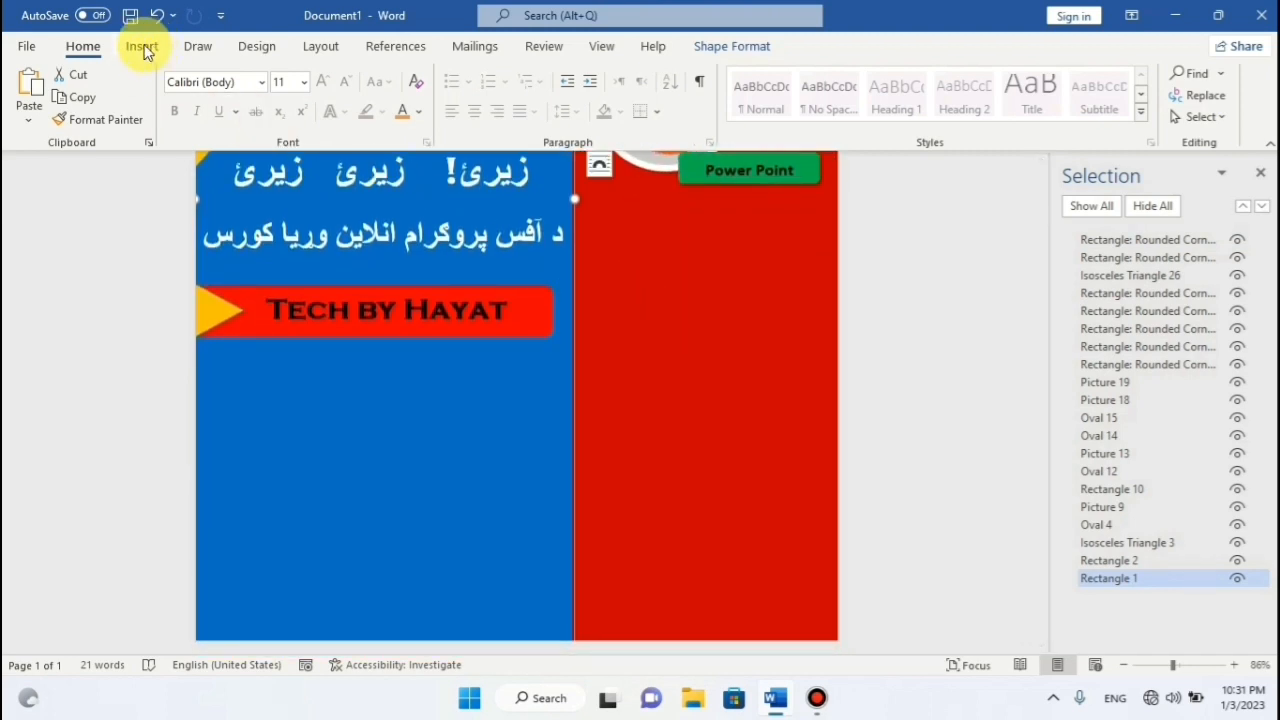
Draw a rectangle below the Tech by Hayat banner.
{"action": "key", "text": "Escape"}
{"action": "left_click", "coordinate": [141, 46]}
{"action": "left_click", "coordinate": [250, 74]}
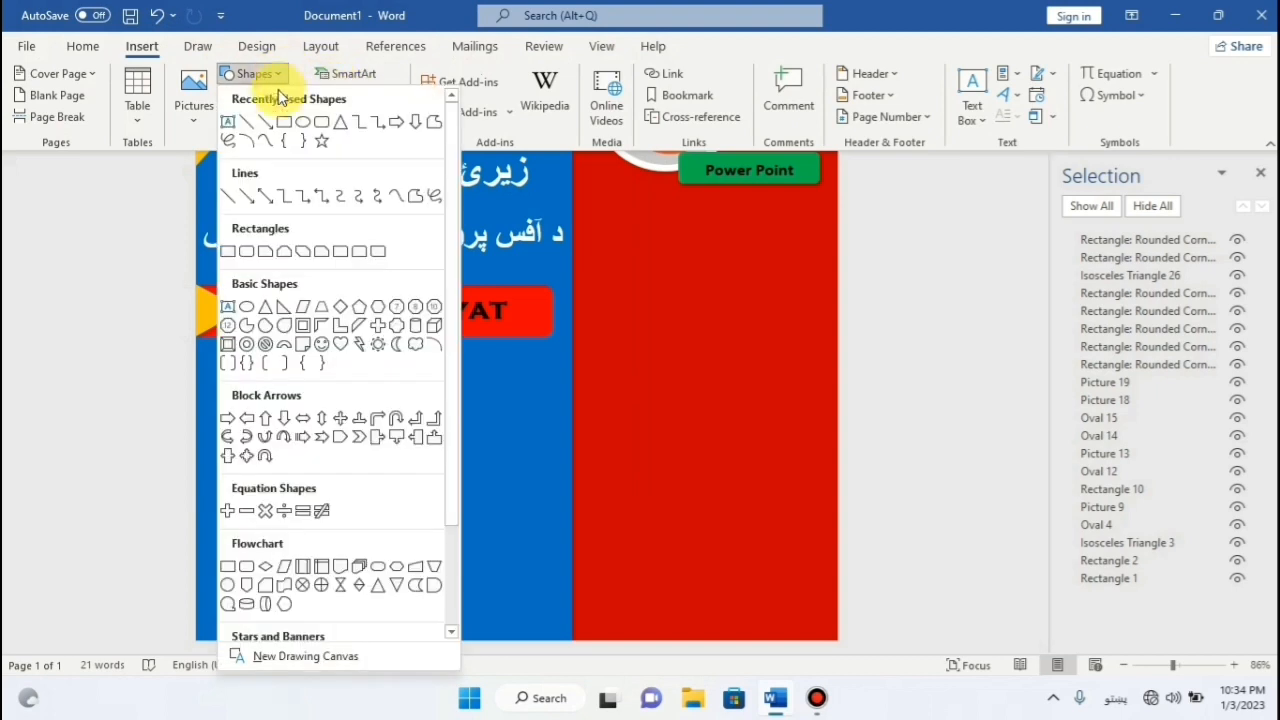
{"action": "left_click", "coordinate": [280, 122]}
{"action": "left_click_drag", "start_coordinate": [213, 348], "coordinate": [565, 630]}
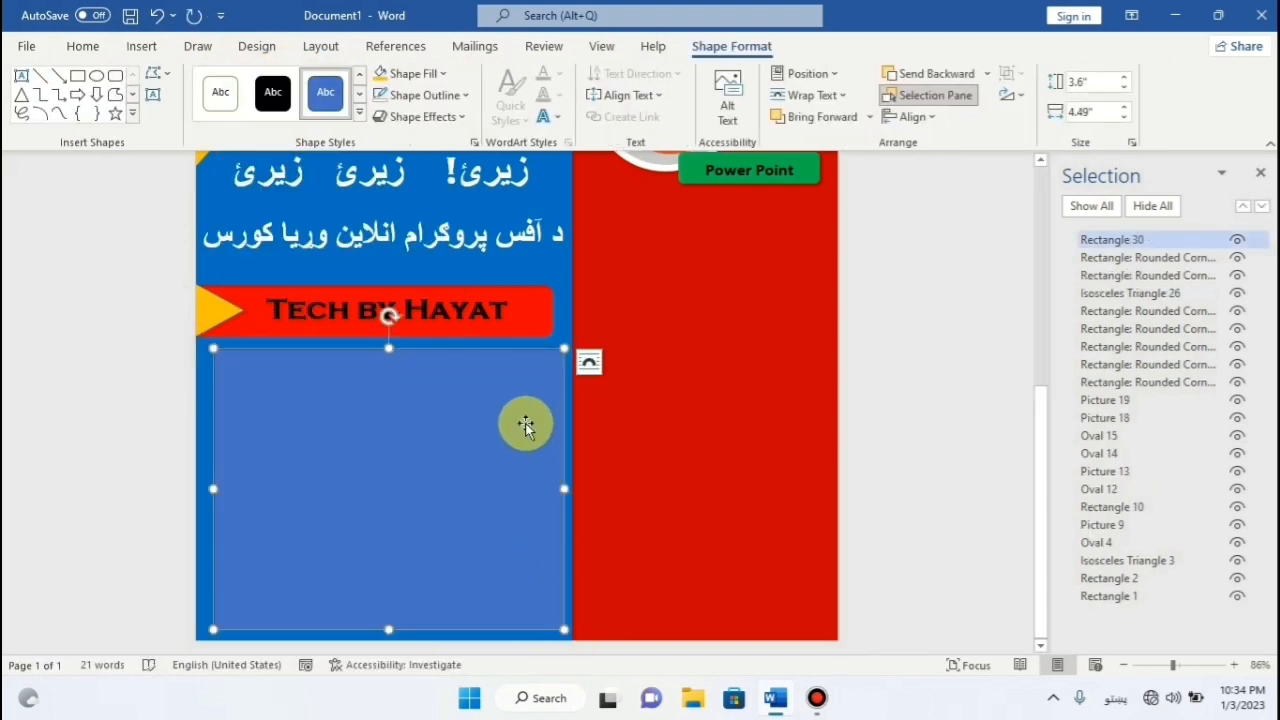
Type the Pashto question 'آیا ب آقس پرا لرئ' in the rectangle and grow it to 22 pt.
{"action": "left_click", "coordinate": [526, 424]}
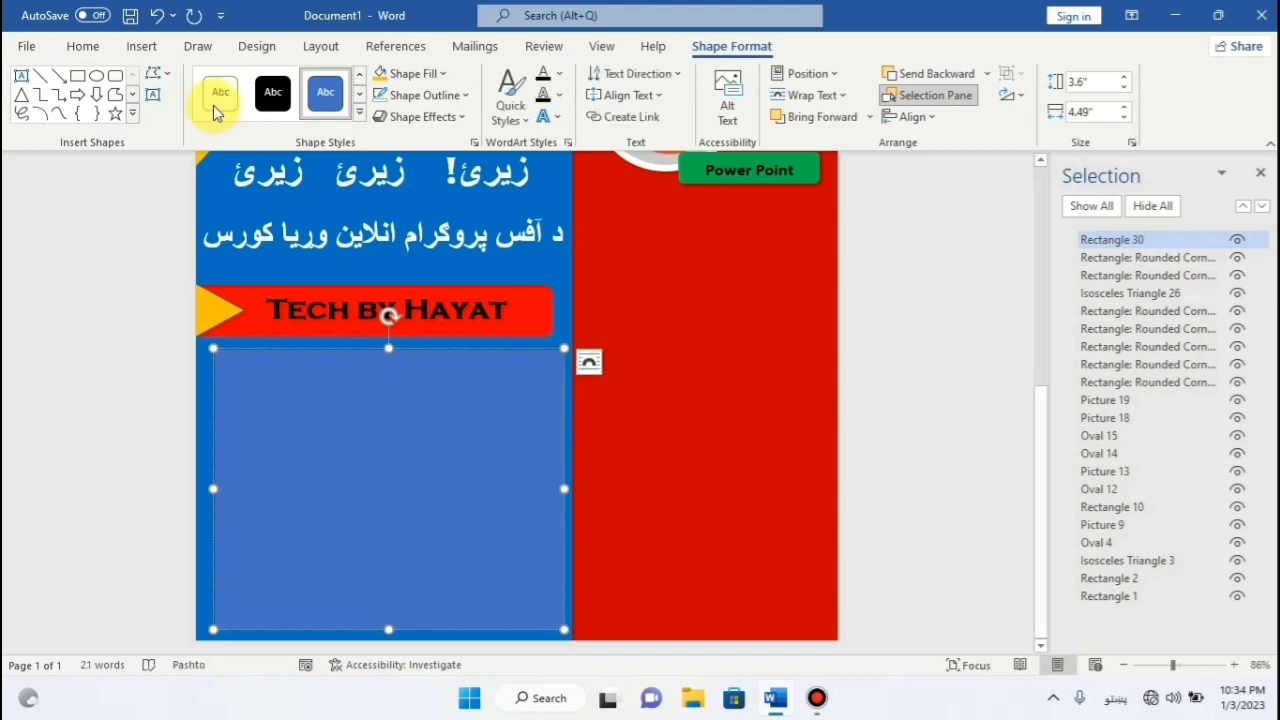
{"action": "left_click", "coordinate": [82, 45]}
{"action": "left_click", "coordinate": [437, 390]}
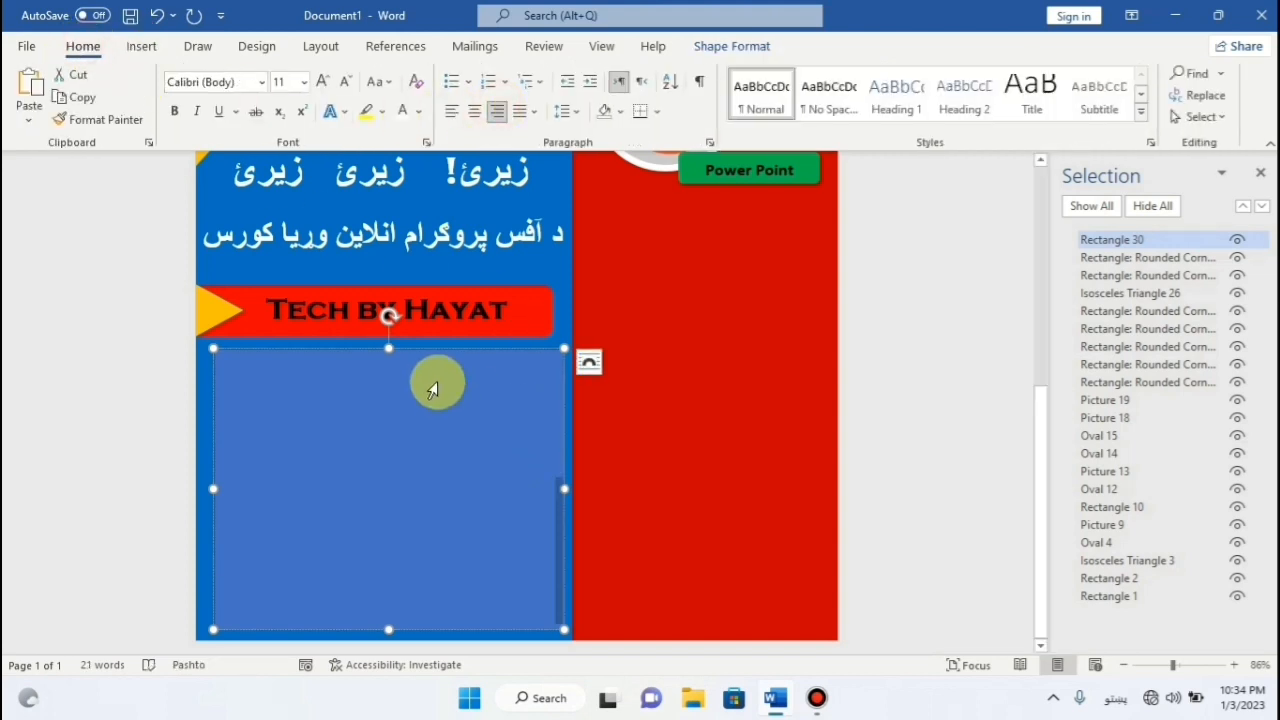
{"action": "left_click", "coordinate": [328, 83]}
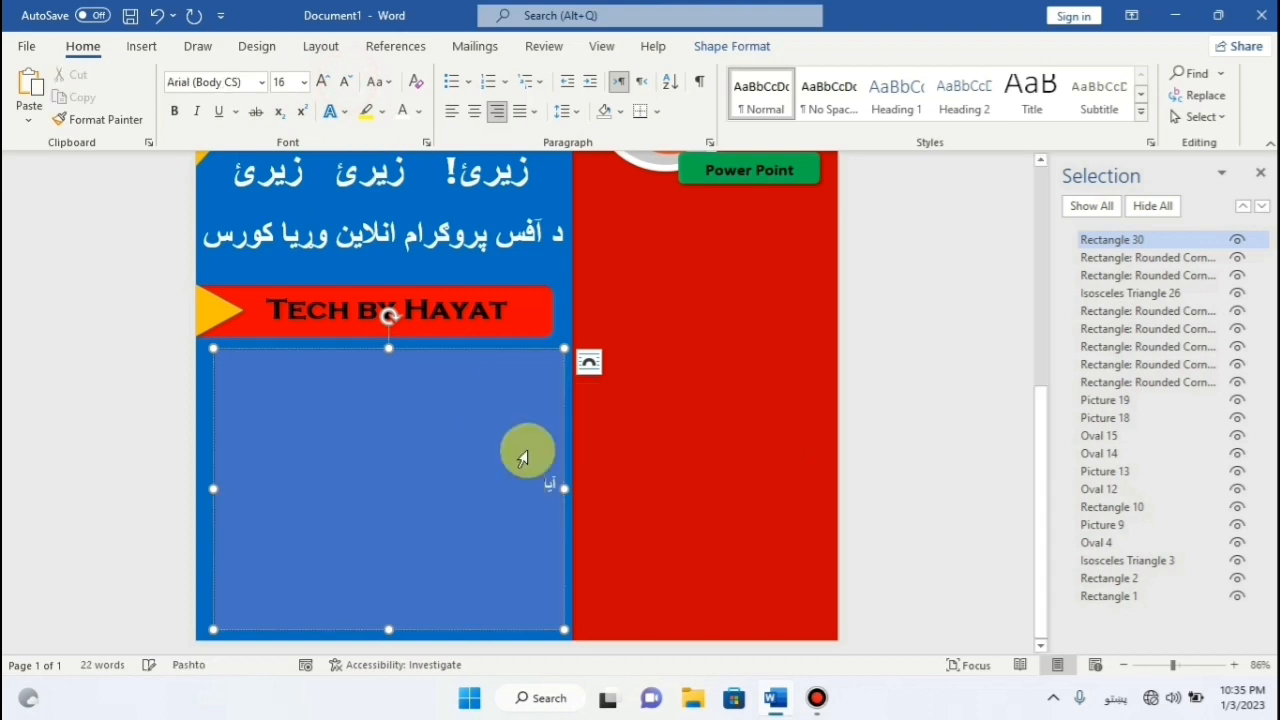
{"action": "type", "text": "آیا ب"}
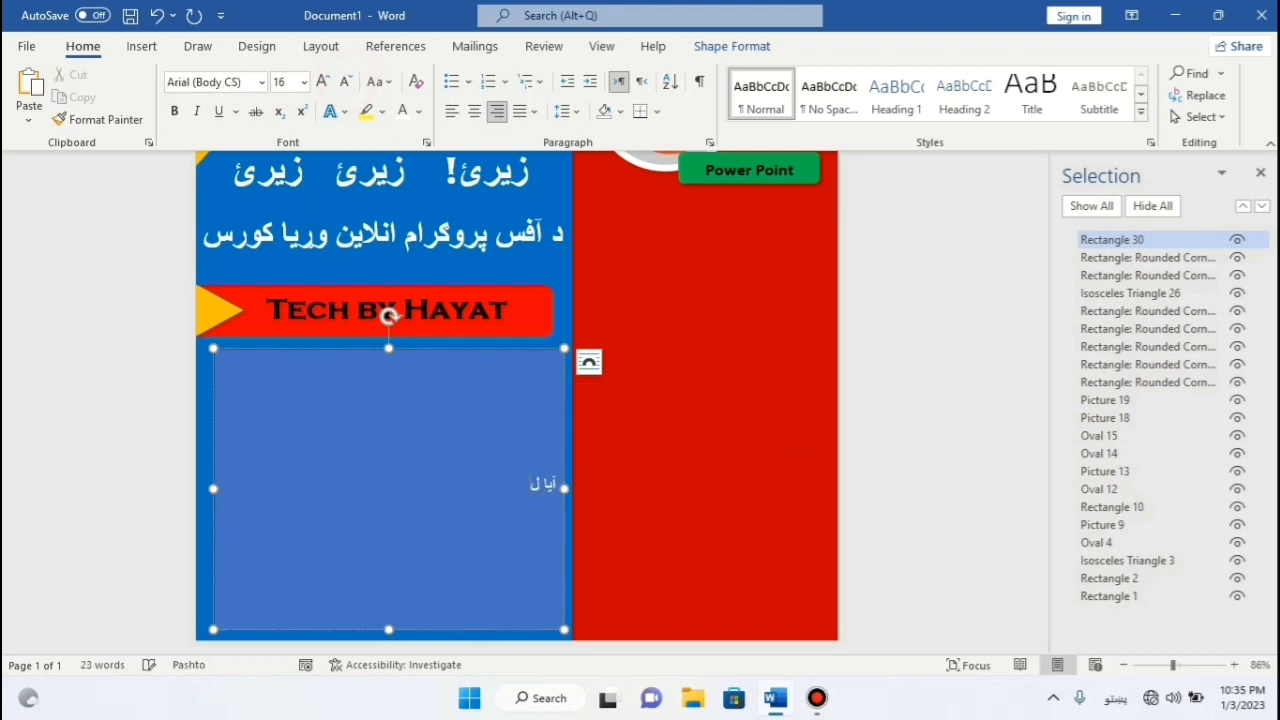
{"action": "type", "text": " آق"}
{"action": "type", "text": "س پر"}
{"action": "type", "text": "ا ل"}
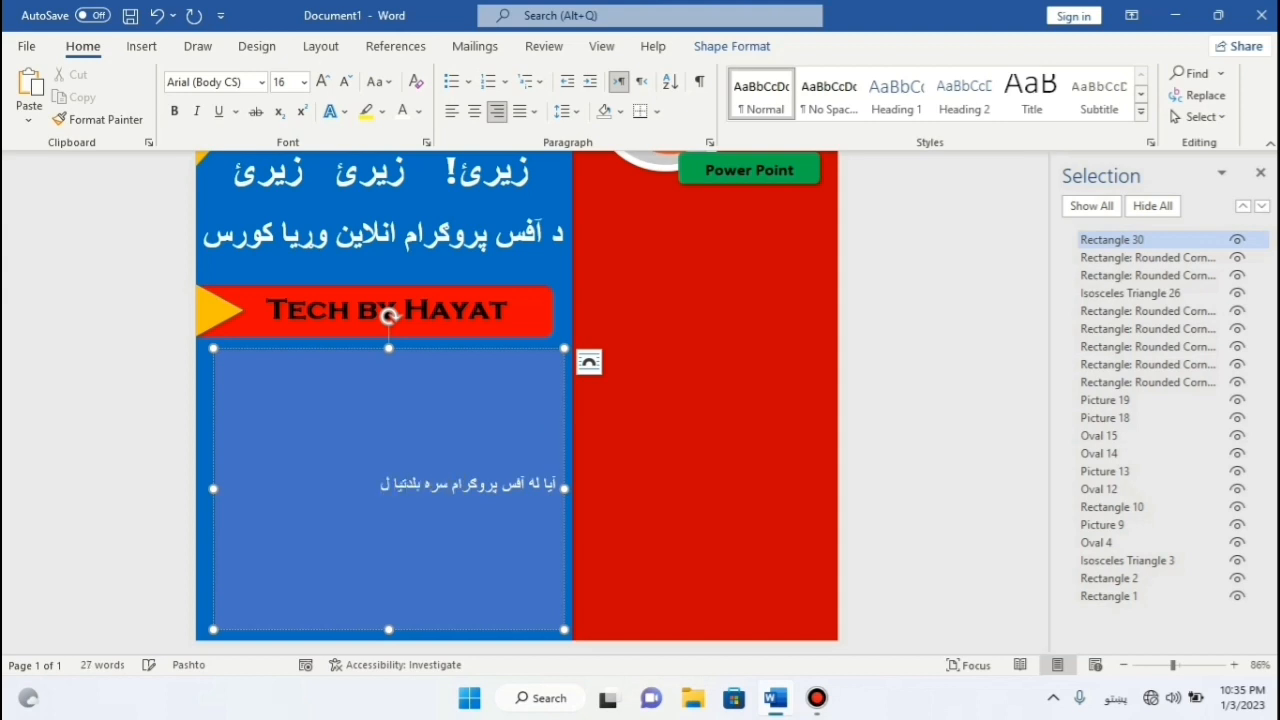
{"action": "type", "text": "رئ"}
{"action": "key", "text": "ctrl+a"}
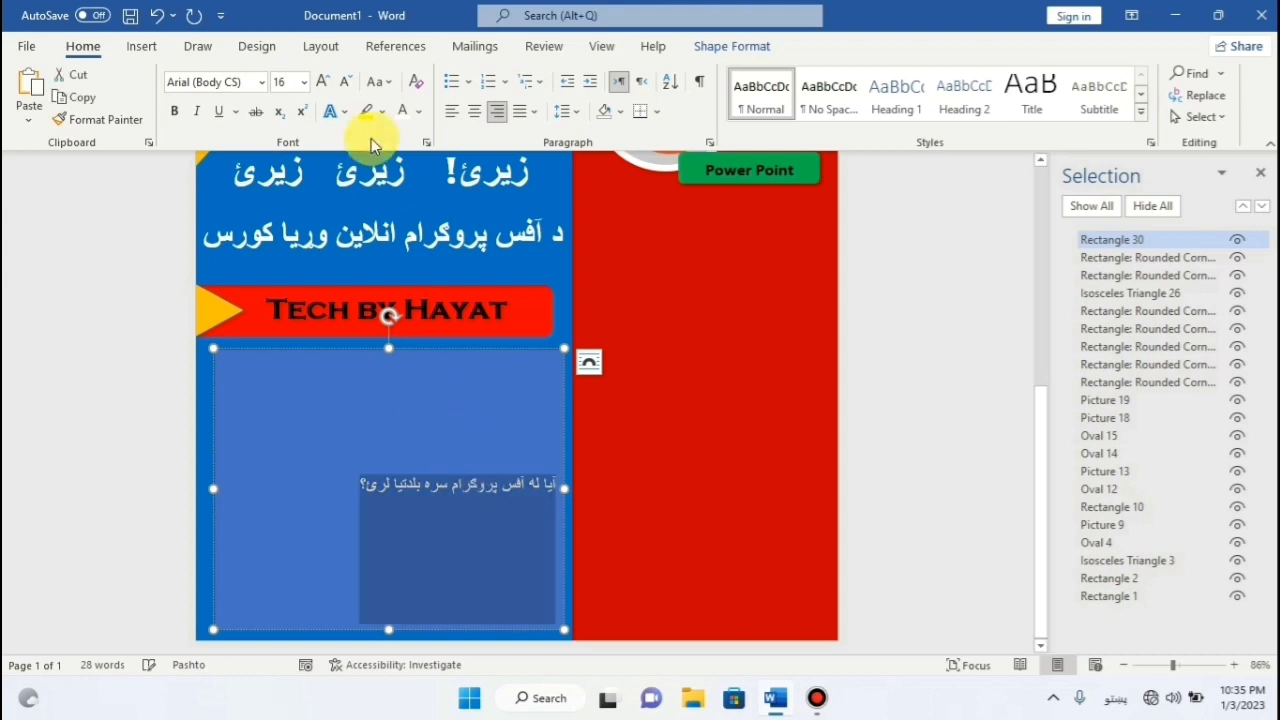
{"action": "left_click", "coordinate": [326, 81]}
{"action": "left_click", "coordinate": [326, 81]}
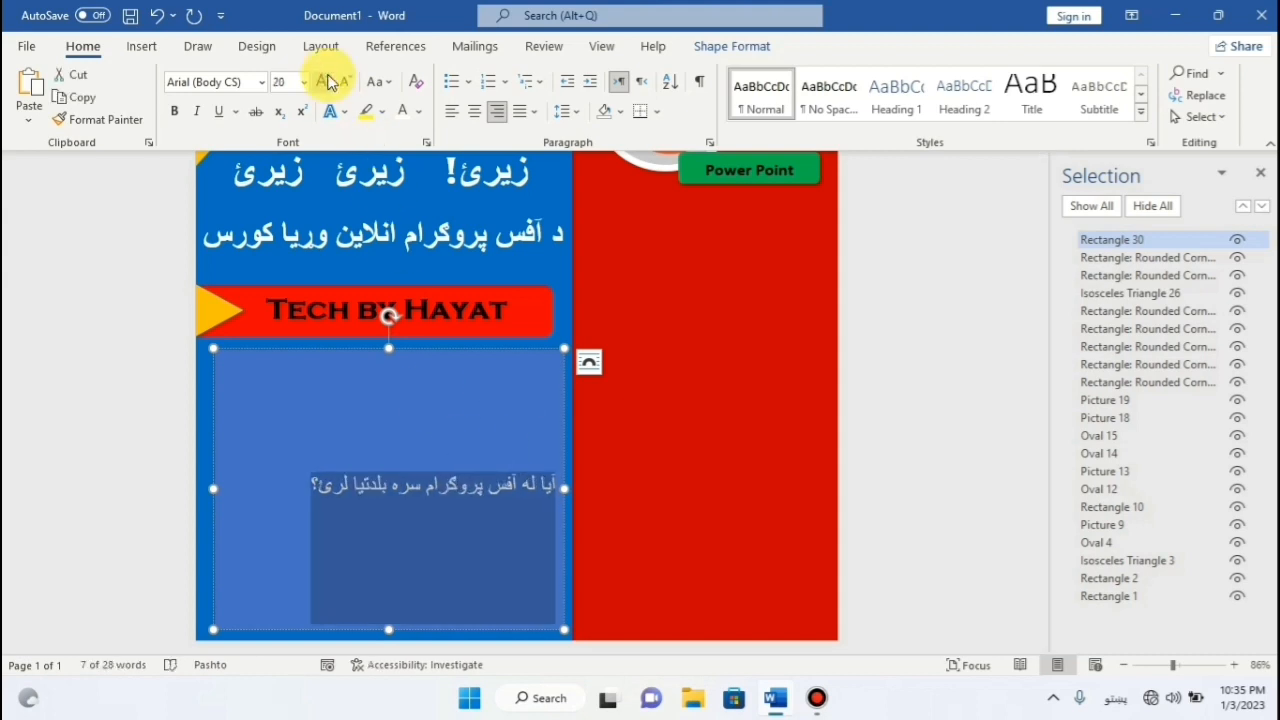
{"action": "left_click", "coordinate": [330, 81]}
{"action": "scroll", "coordinate": [606, 138], "scroll_direction": "down", "scroll_amount": 1}
{"action": "left_click", "coordinate": [424, 526]}
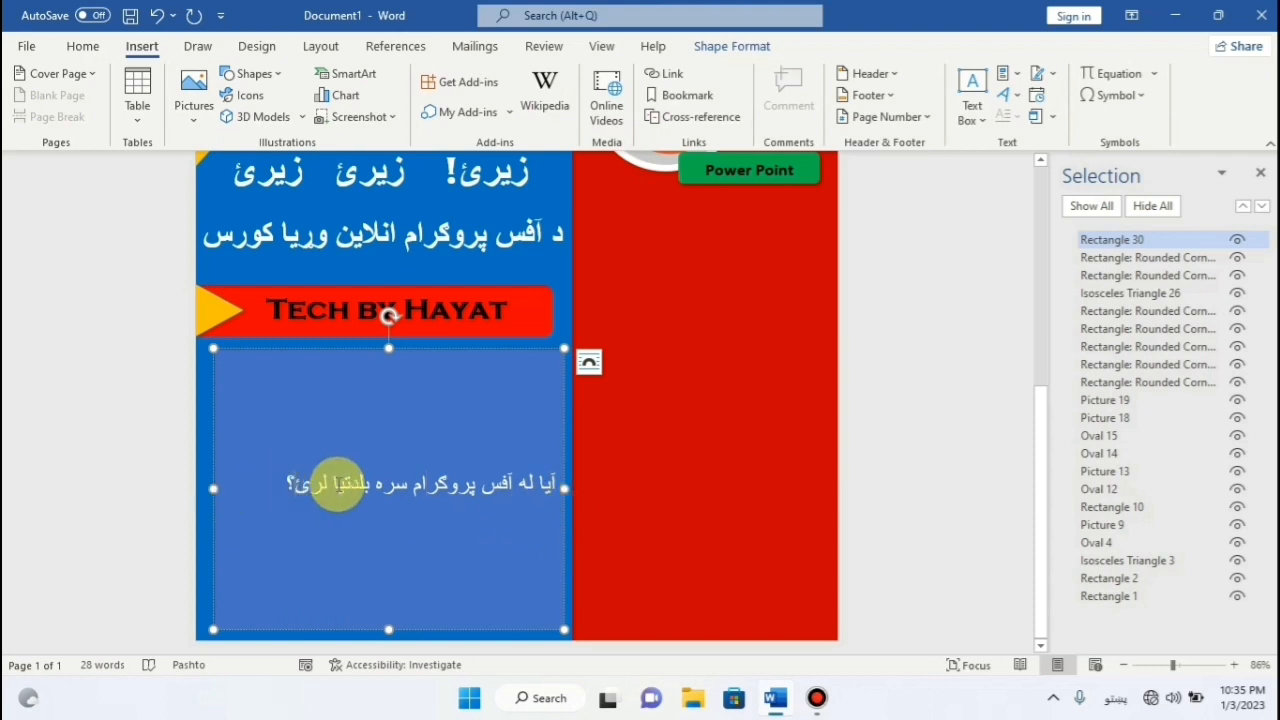
Add a second Pashto paragraph beginning 'که خواب مو نه وي'.
{"action": "key", "text": "Return"}
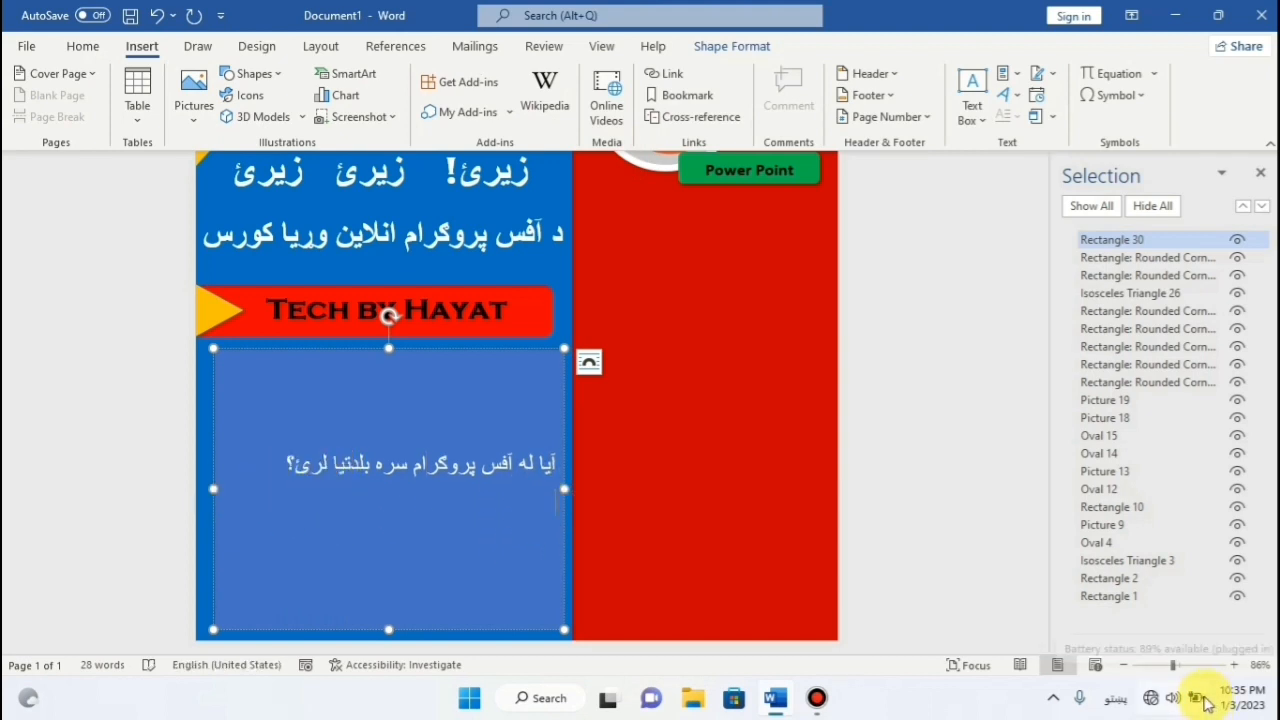
{"action": "type", "text": "که خواب مو نه وي نو بی"}
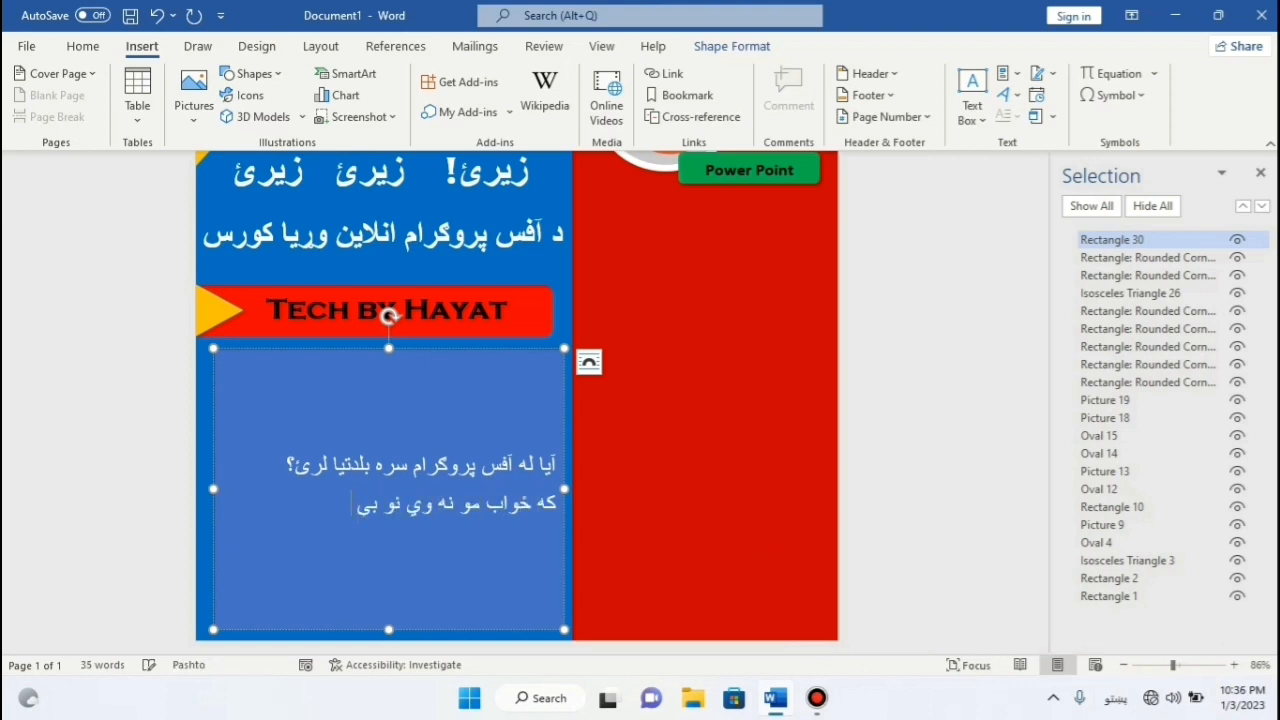
{"action": "type", "text": " له دي مو"}
{"action": "type", "text": " ق"}
{"action": "type", "text": "صري زده کړ"}
{"action": "type", "text": "ي نیمګړی دي."}
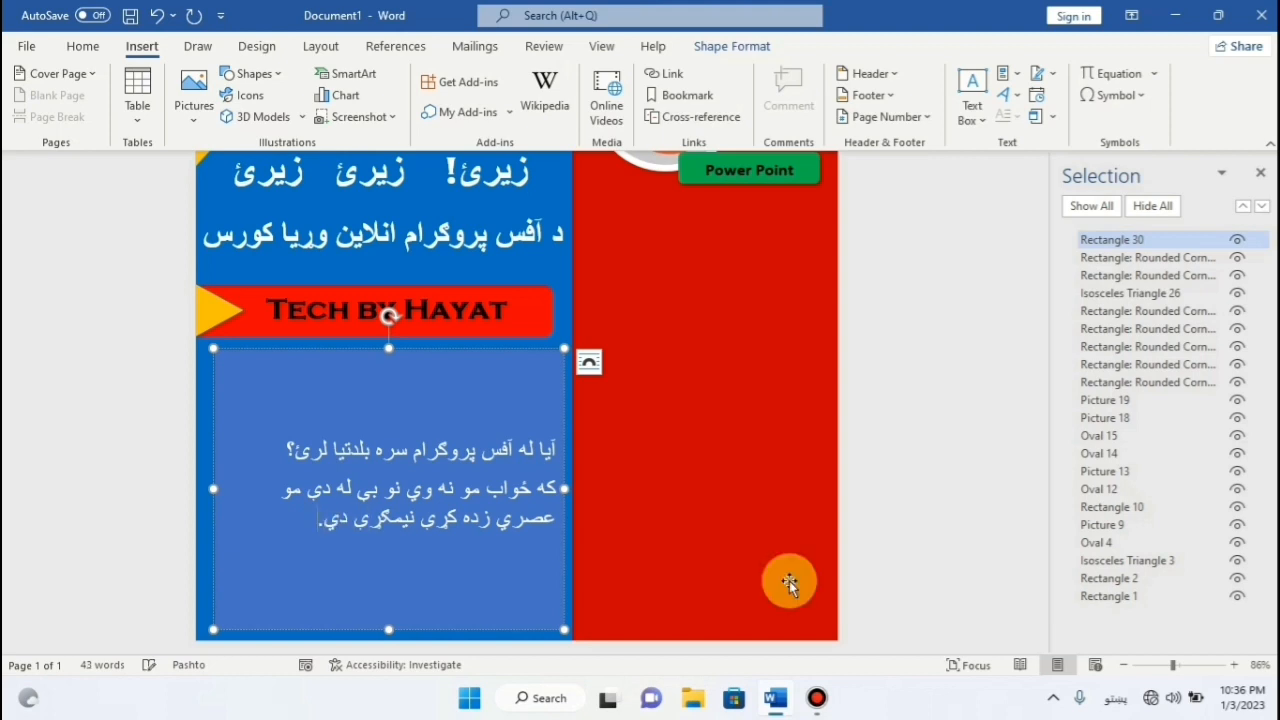
{"action": "key", "text": "Return"}
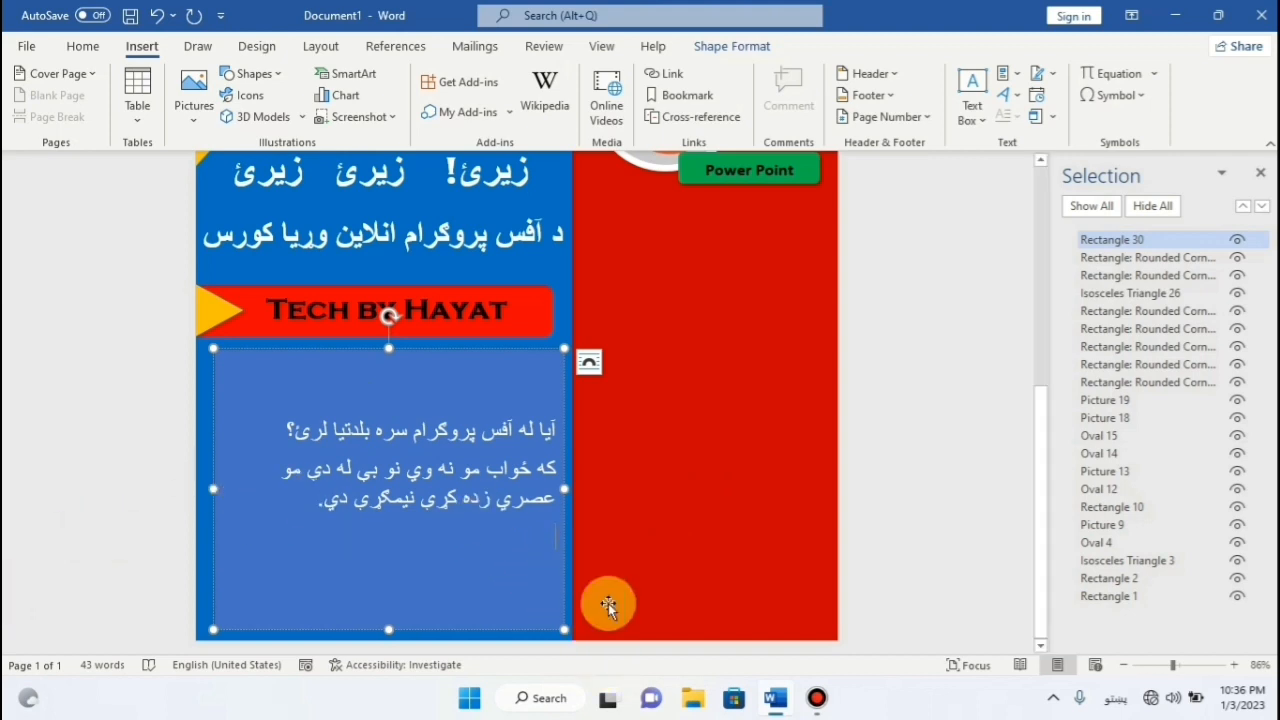
{"action": "left_click", "coordinate": [817, 698]}
{"action": "left_click", "coordinate": [815, 14]}
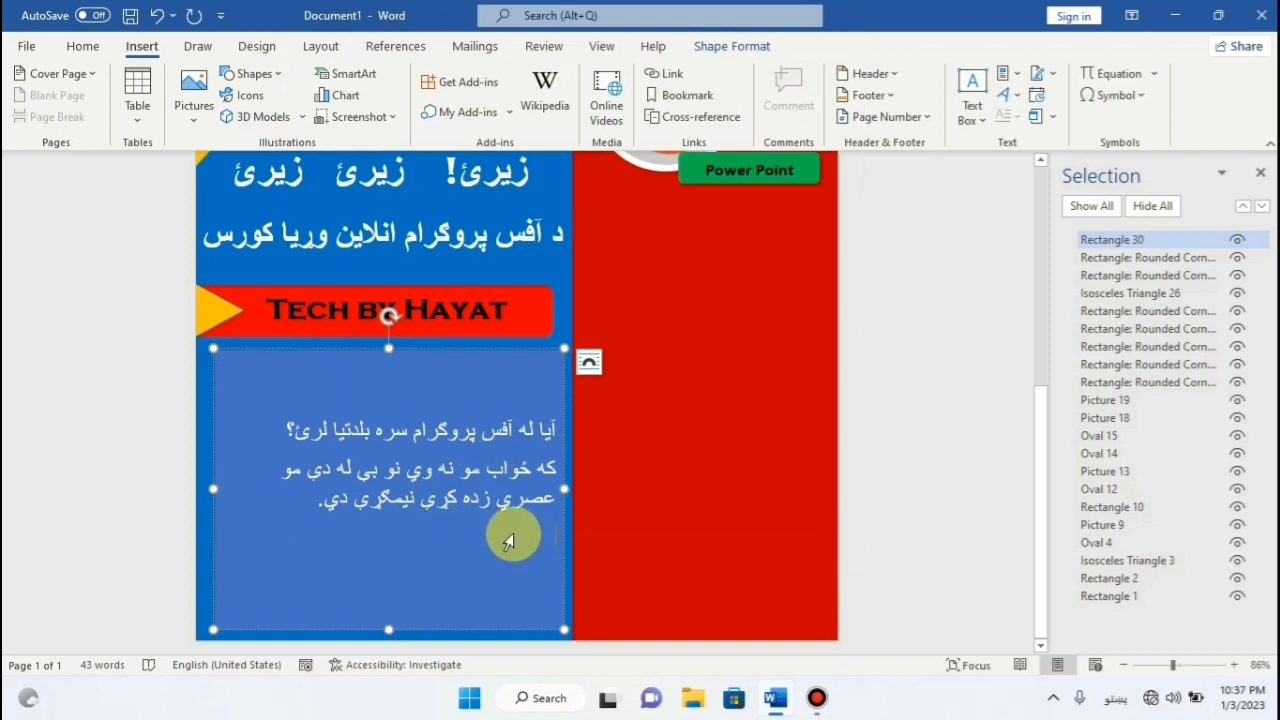
Add the WhatsApp course paragraph and a final line about finding work after the three-month course.
{"action": "type", "text": "اوس مونږ ت"}
{"action": "type", "text": "لس"}
{"action": "type", "text": "اسو ته"}
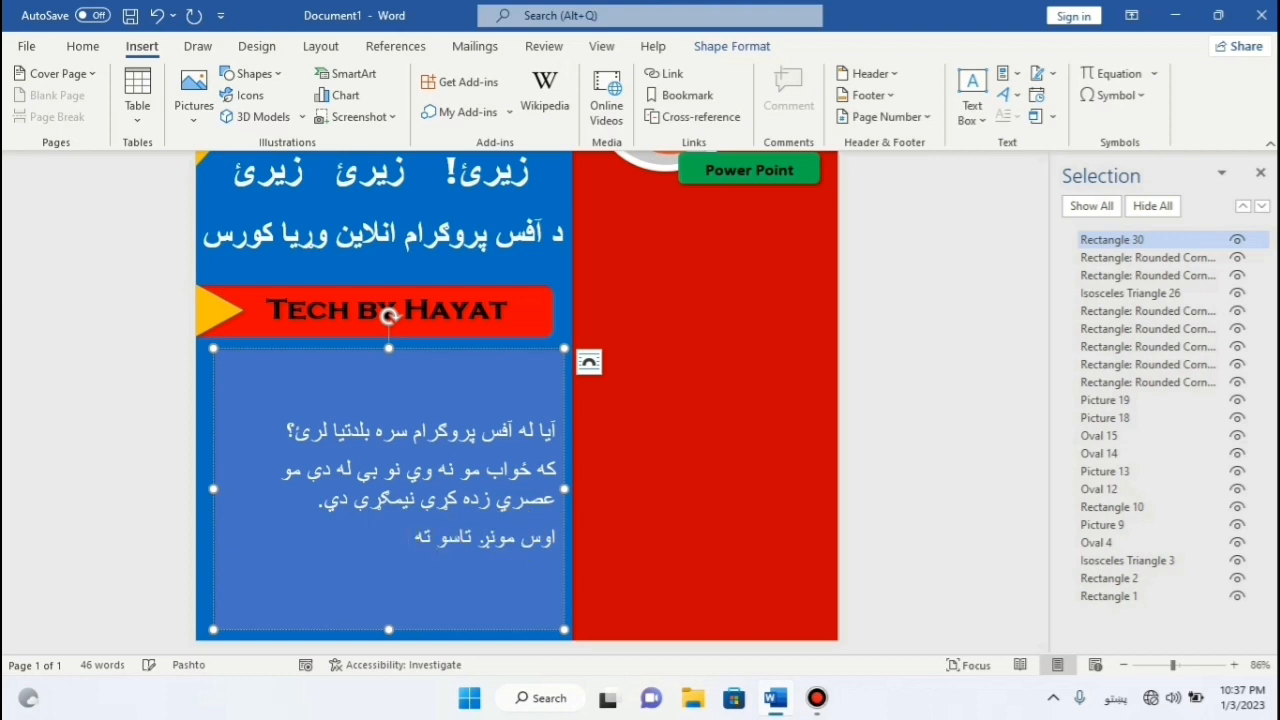
{"action": "type", "text": " د واتساپ له لاري د"}
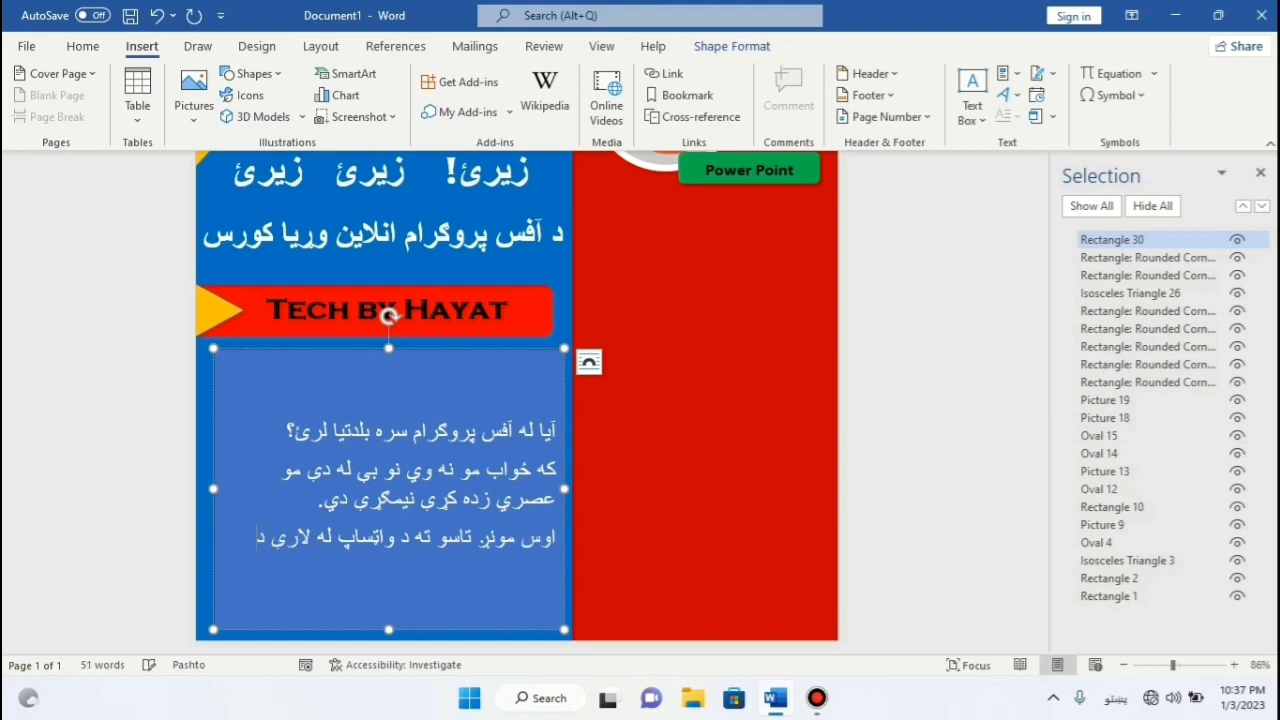
{"action": "type", "text": " آفس پر"}
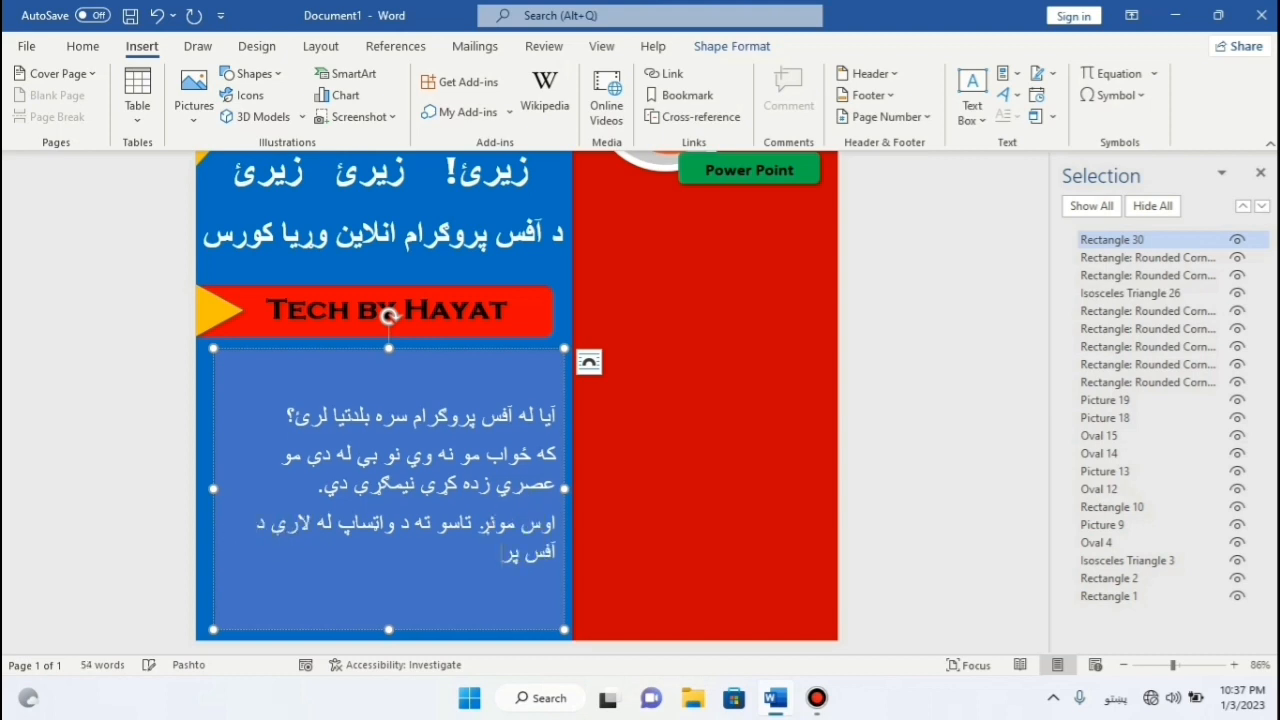
{"action": "type", "text": "وگرام د زده کړي زمينه برابره کړي ده."}
{"action": "key", "text": "Return"}
{"action": "type", "text": "د دري مياشتن"}
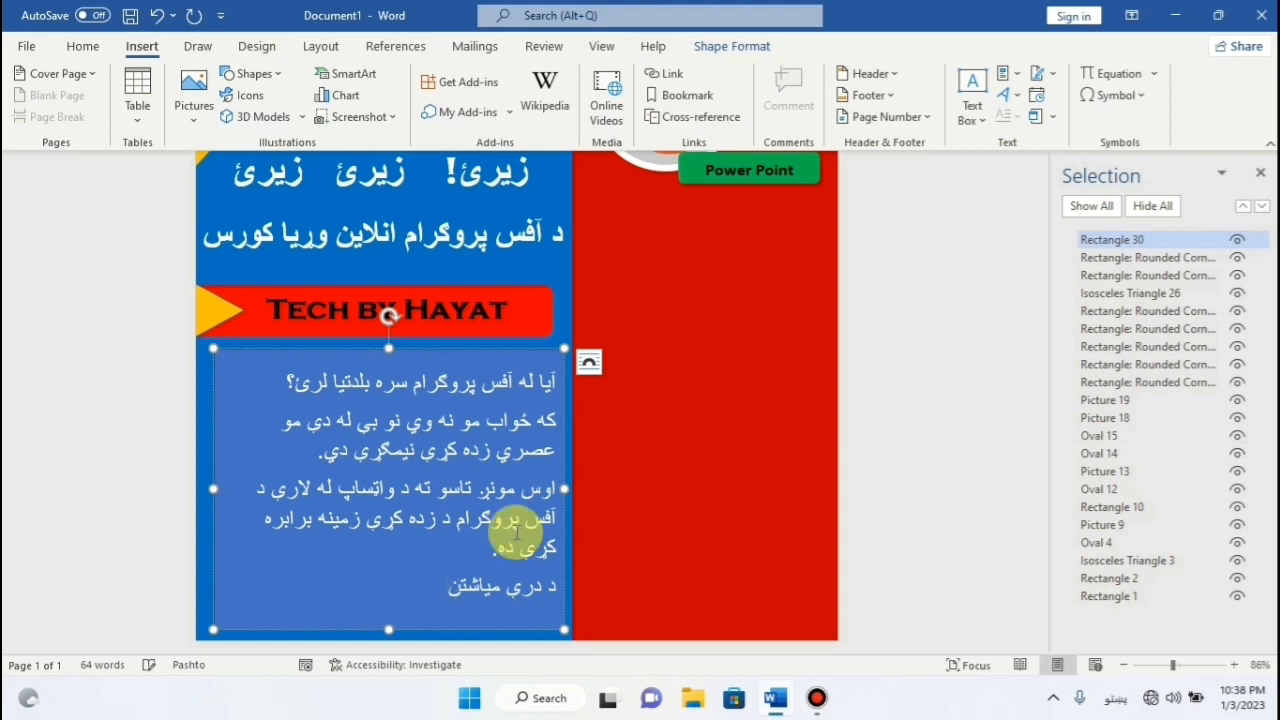
{"action": "type", "text": "ي کورس د فراغت څخ"}
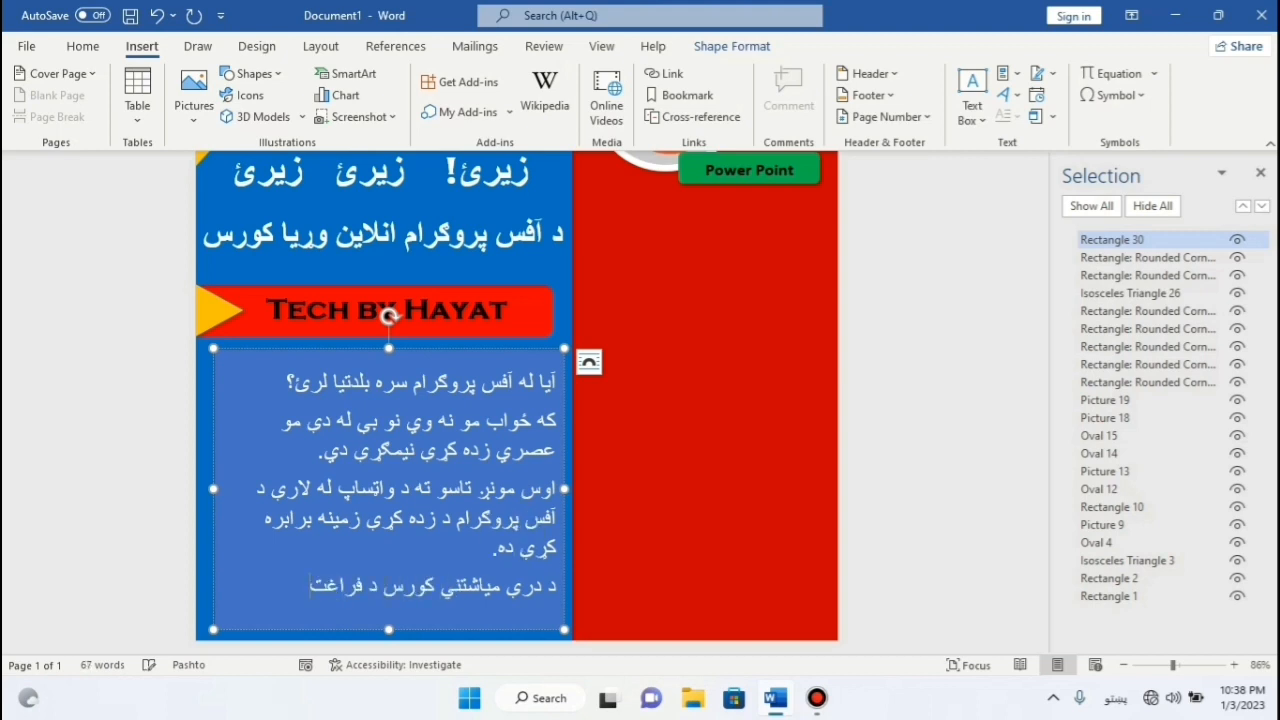
{"action": "key", "text": "BackSpace"}
{"action": "key", "text": "BackSpace"}
{"action": "type", "text": "څخه وروسته"}
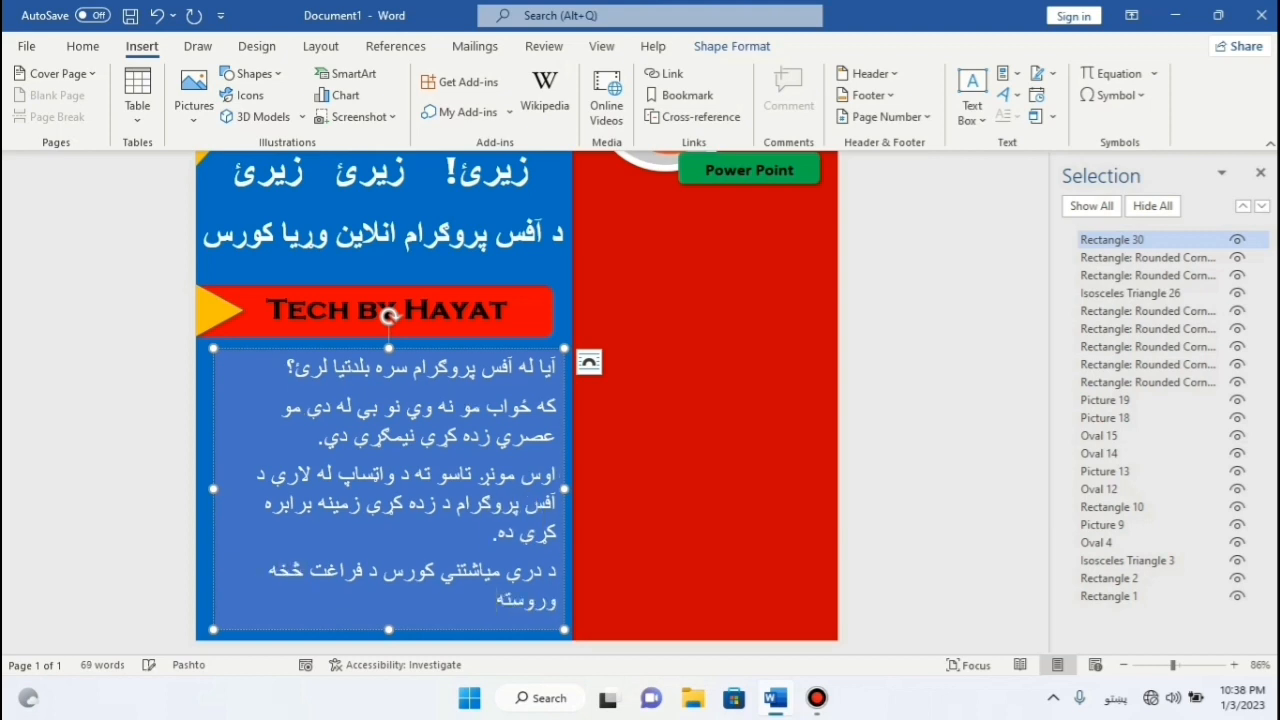
{"action": "type", "text": " و د"}
{"action": "type", "text": "ند"}
{"action": "type", "text": " ترلاسه کړئ."}
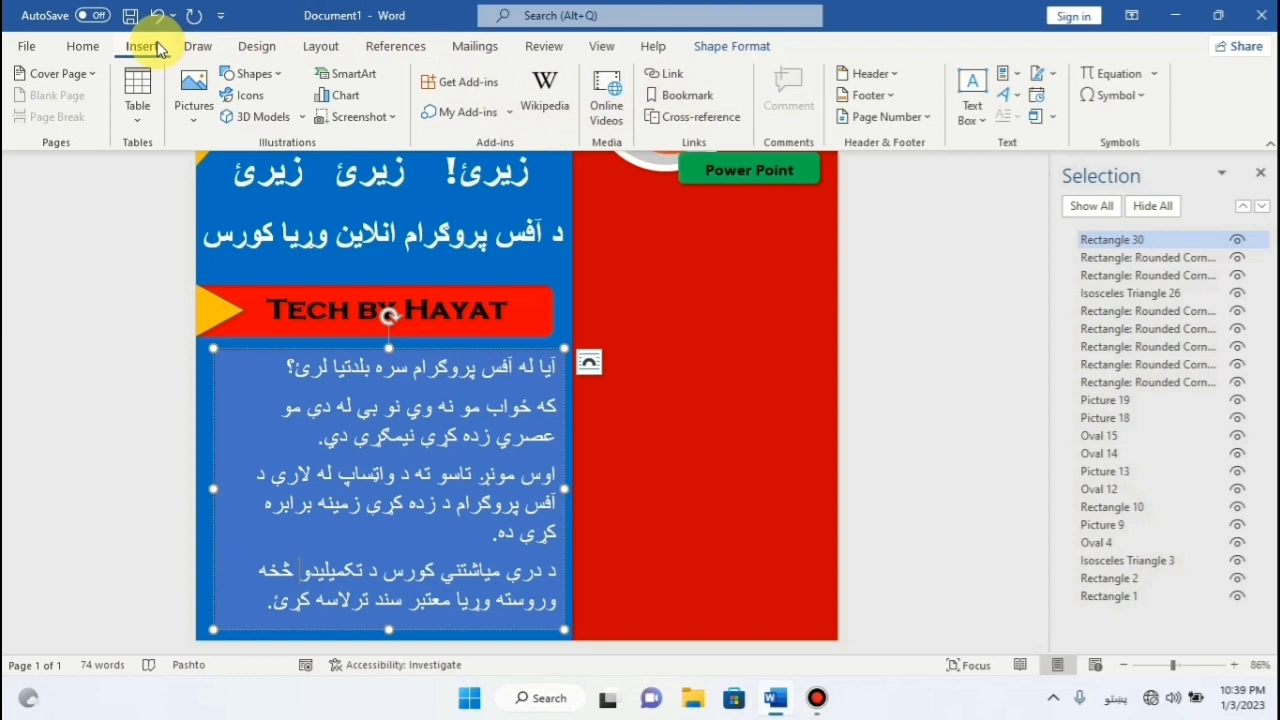
Remove the Pashto box's fill and outline.
{"action": "left_click", "coordinate": [740, 46]}
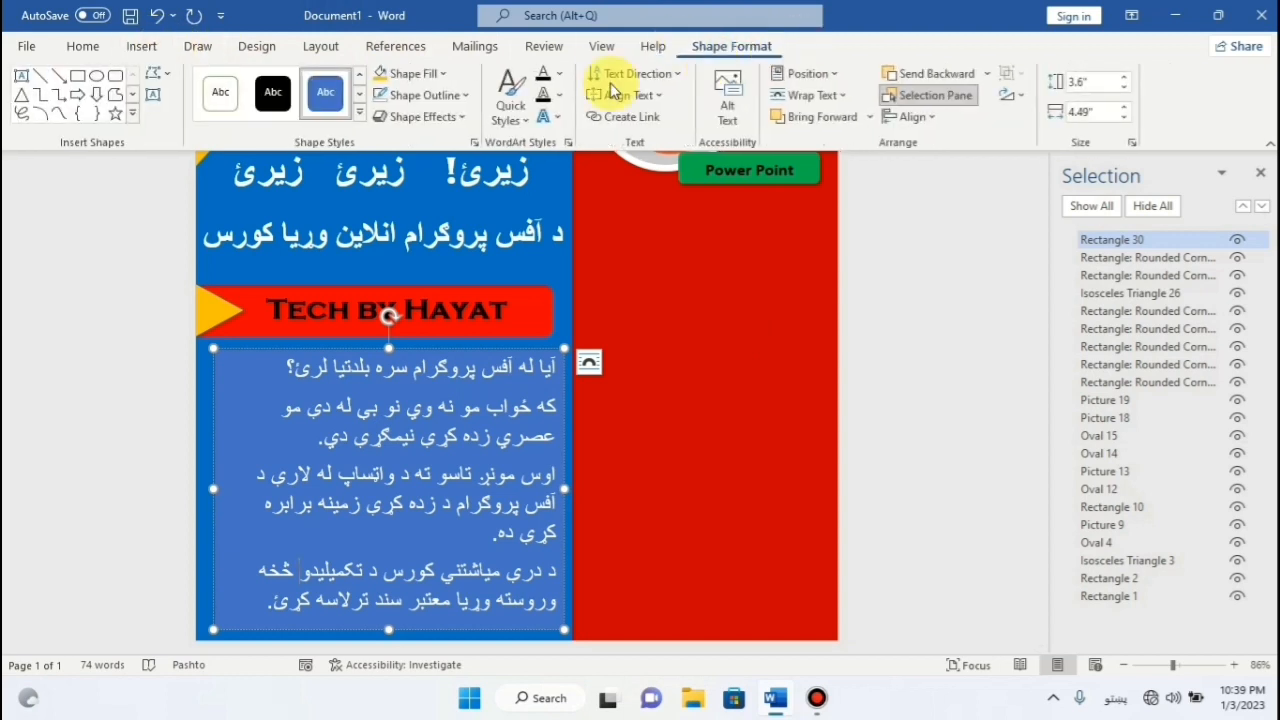
{"action": "left_click", "coordinate": [444, 75]}
{"action": "left_click", "coordinate": [433, 334]}
{"action": "left_click", "coordinate": [464, 95]}
{"action": "left_click", "coordinate": [458, 358]}
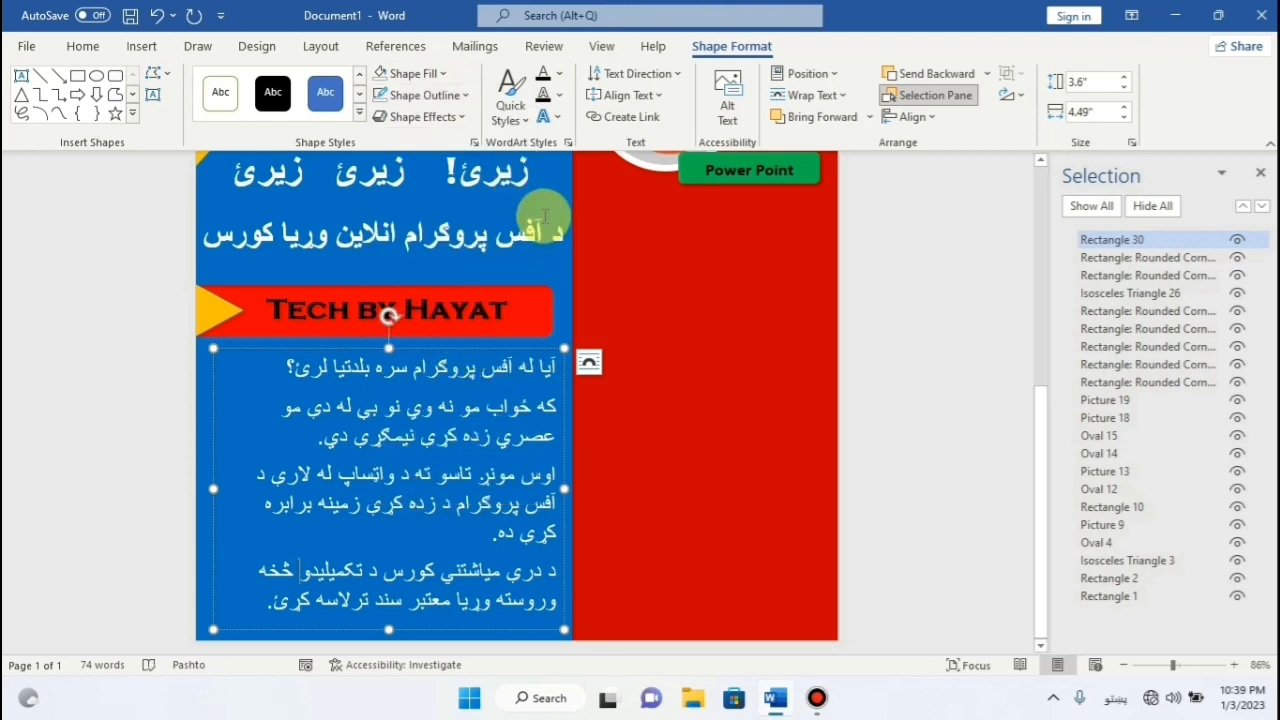
Resize the box to 4.65" wide by 3.88" tall.
{"action": "left_click_drag", "start_coordinate": [214, 628], "coordinate": [200, 626]}
{"action": "left_click_drag", "start_coordinate": [200, 488], "coordinate": [191, 488]}
{"action": "left_click_drag", "start_coordinate": [566, 488], "coordinate": [557, 490]}
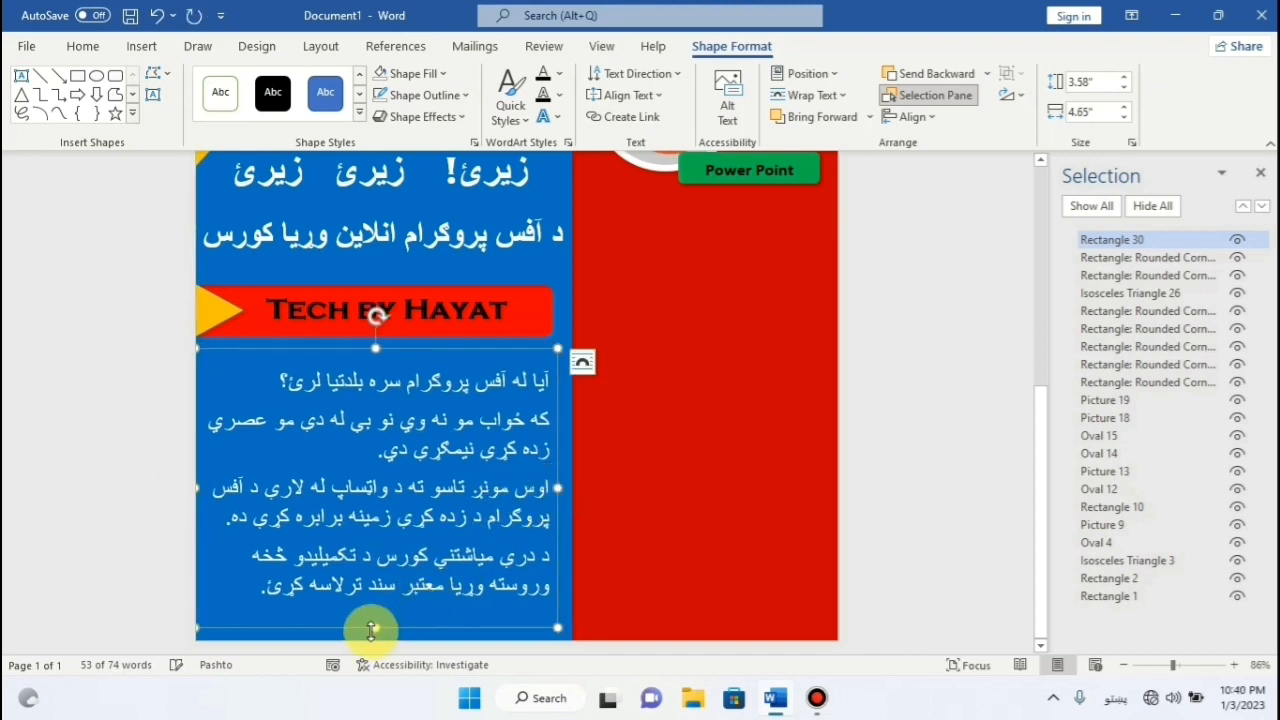
{"action": "left_click_drag", "start_coordinate": [376, 628], "coordinate": [371, 703]}
{"action": "left_click_drag", "start_coordinate": [376, 349], "coordinate": [374, 337]}
{"action": "left_click", "coordinate": [365, 449]}
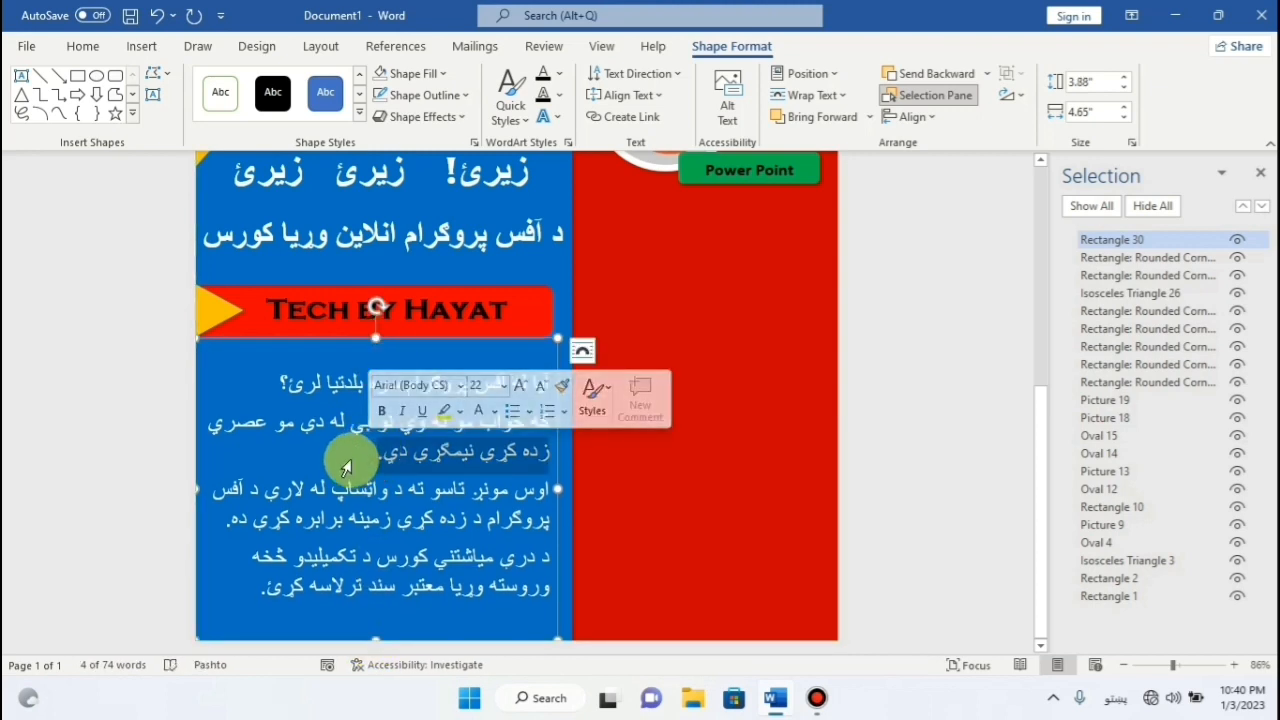
Enlarge the Pashto paragraphs from 22 to 24 pt and widen the box slightly left.
{"action": "key", "text": "ctrl+a"}
{"action": "left_click", "coordinate": [140, 46]}
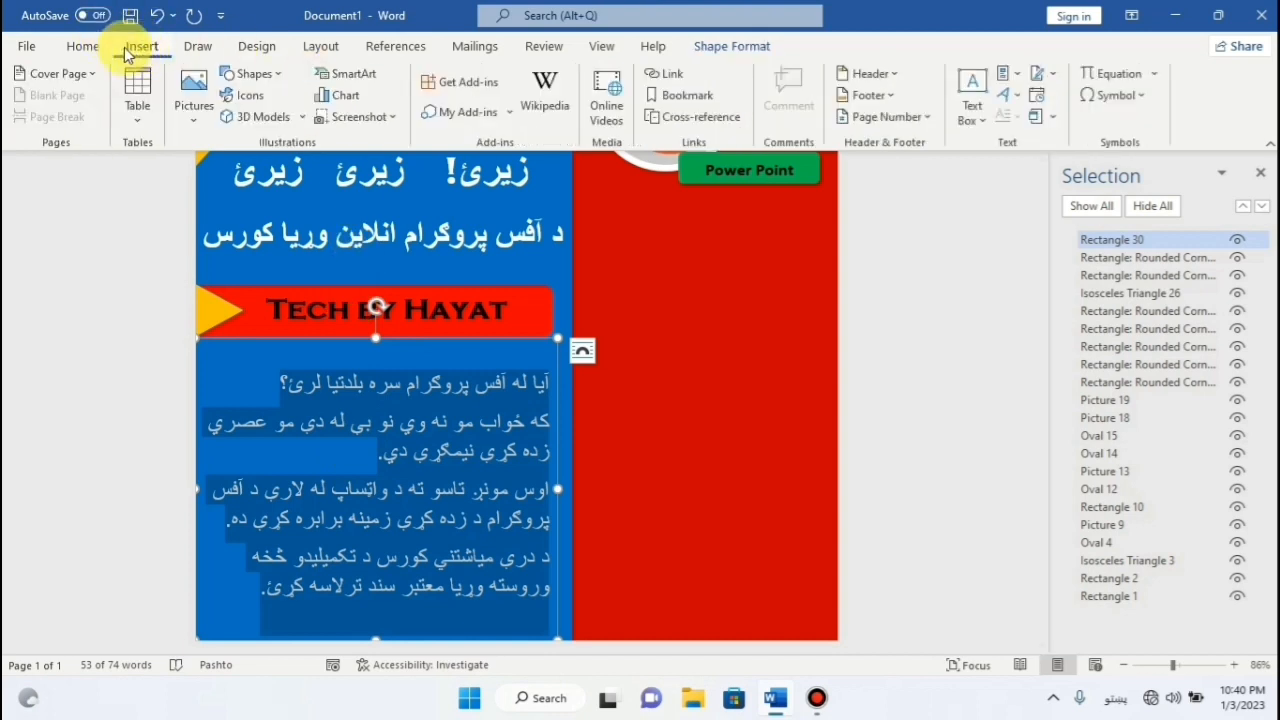
{"action": "left_click", "coordinate": [83, 46]}
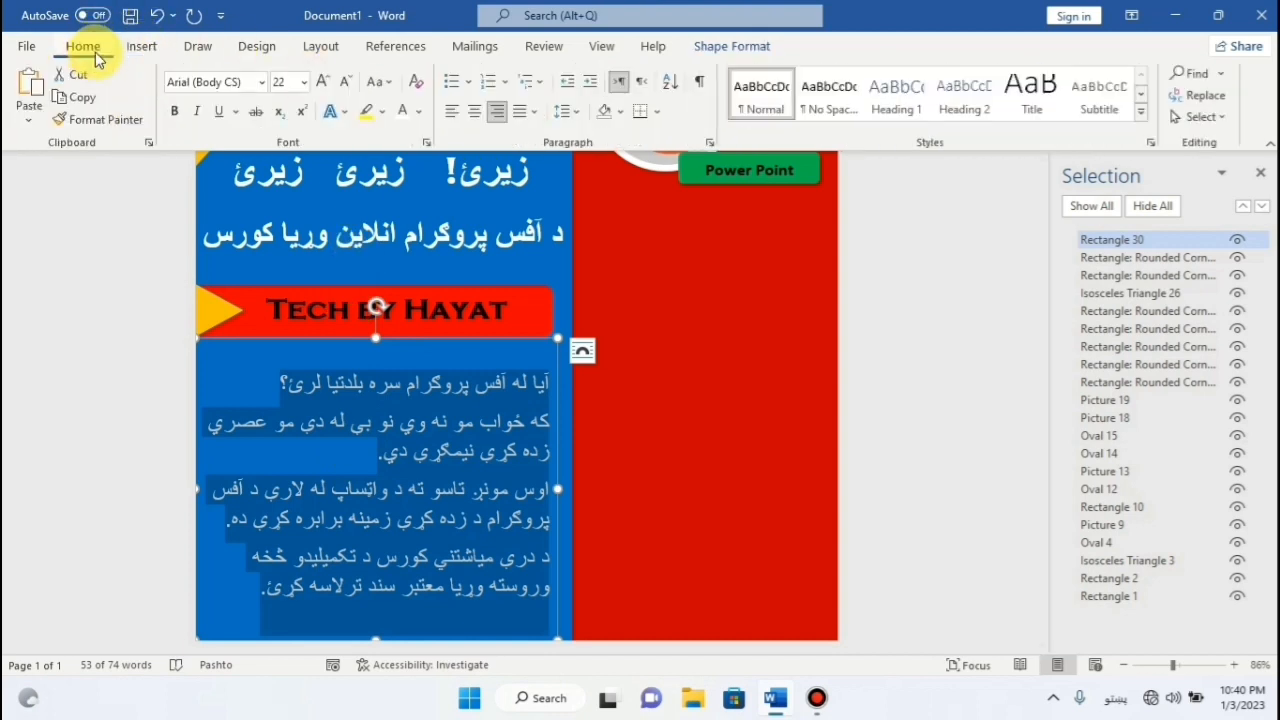
{"action": "left_click", "coordinate": [322, 81]}
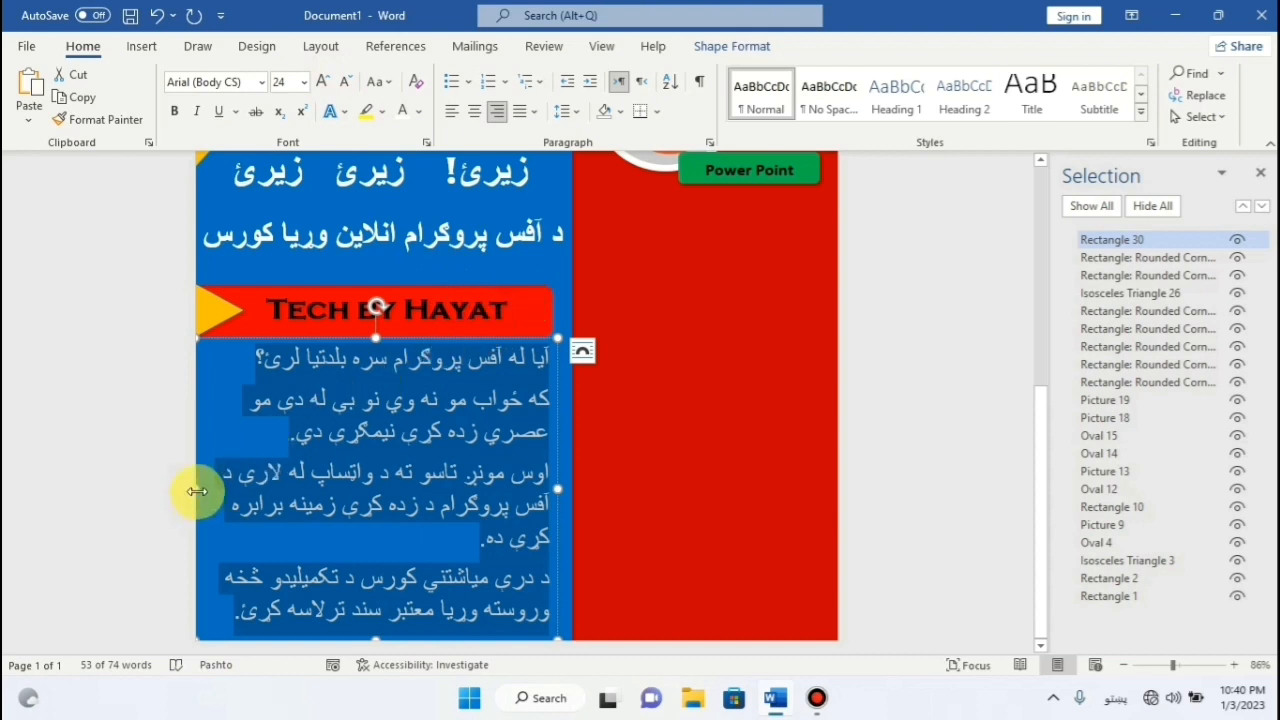
{"action": "left_click_drag", "start_coordinate": [196, 490], "coordinate": [180, 490]}
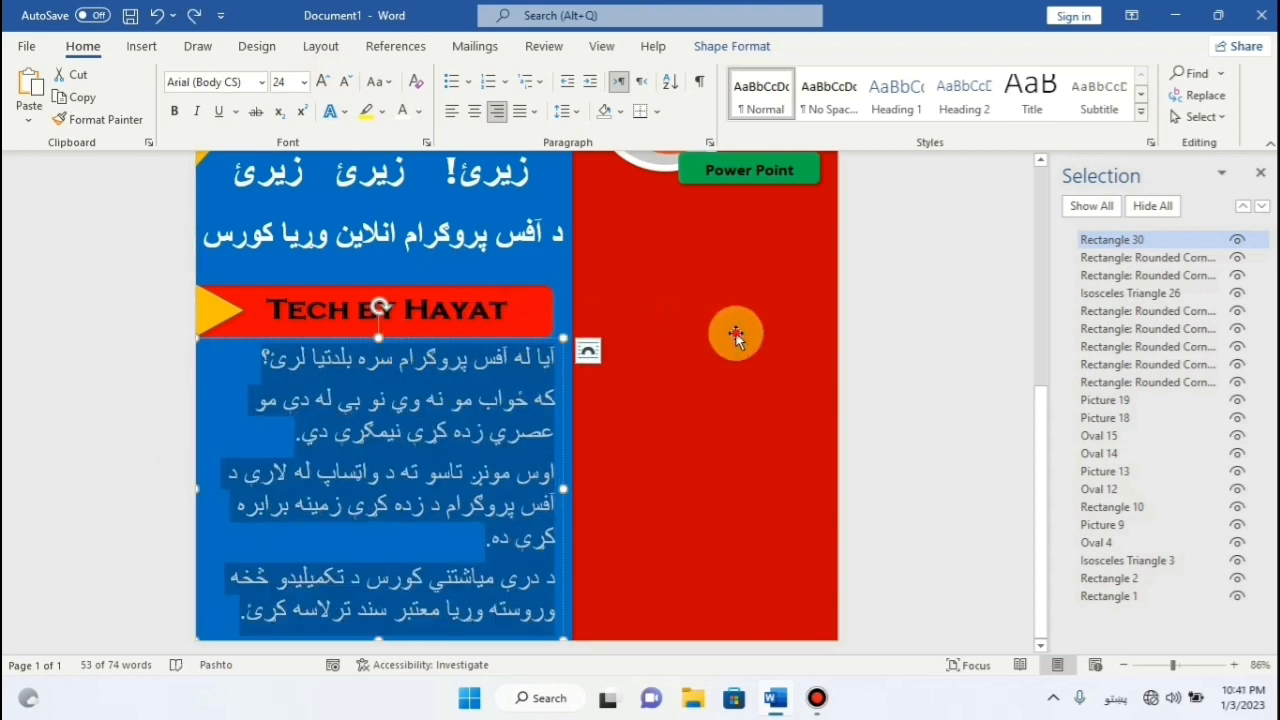
{"action": "left_click", "coordinate": [514, 362]}
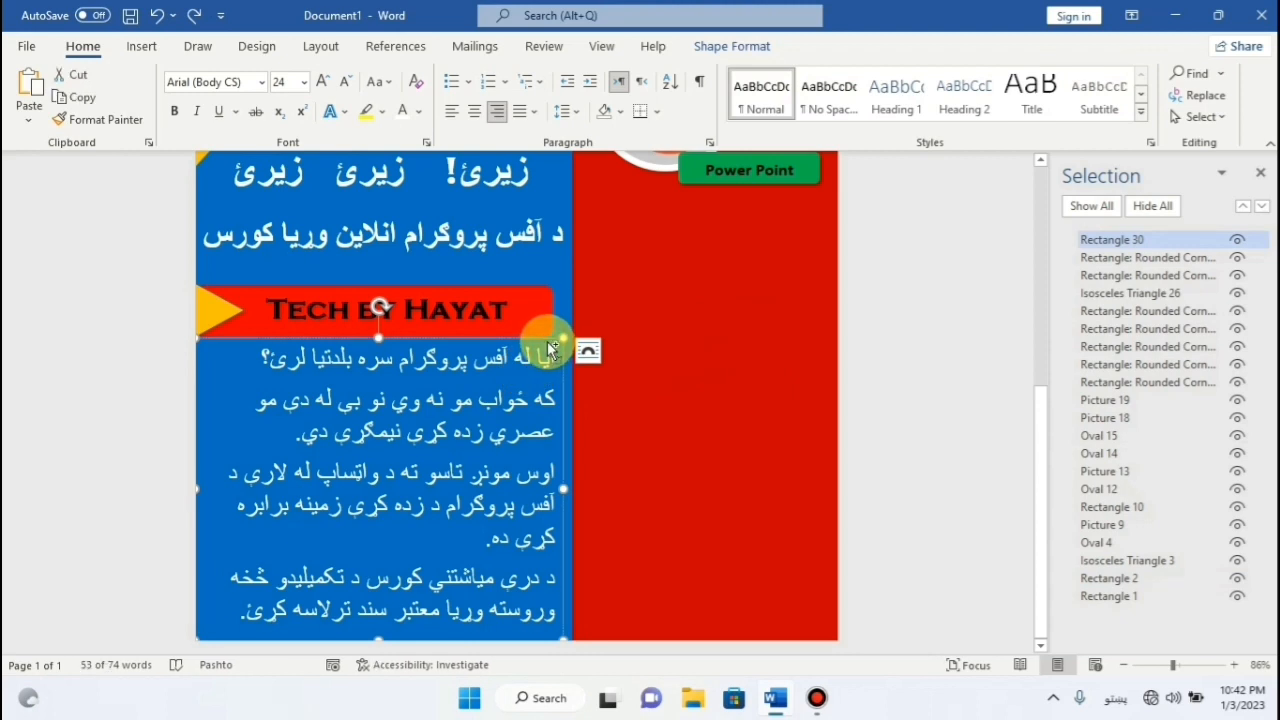
Set all the Pashto paragraphs in the box to Calibri.
{"action": "key", "text": "ctrl+a"}
{"action": "left_click", "coordinate": [260, 82]}
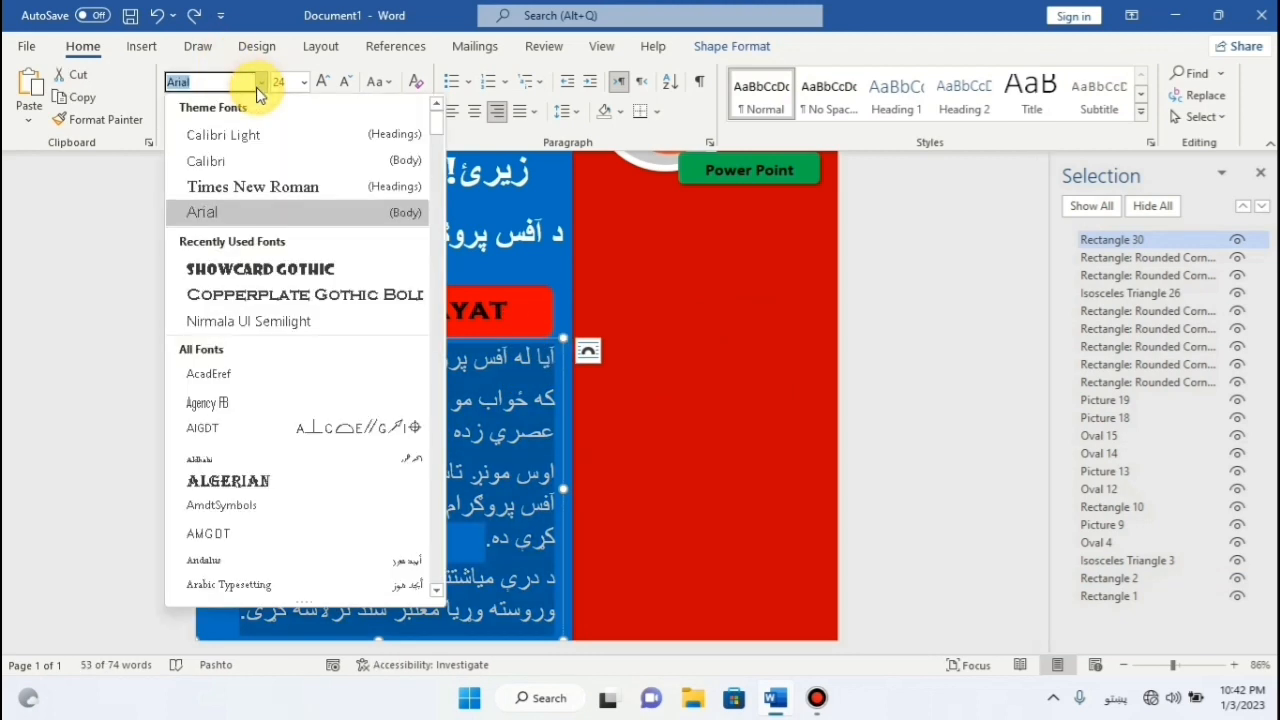
{"action": "left_click", "coordinate": [262, 164]}
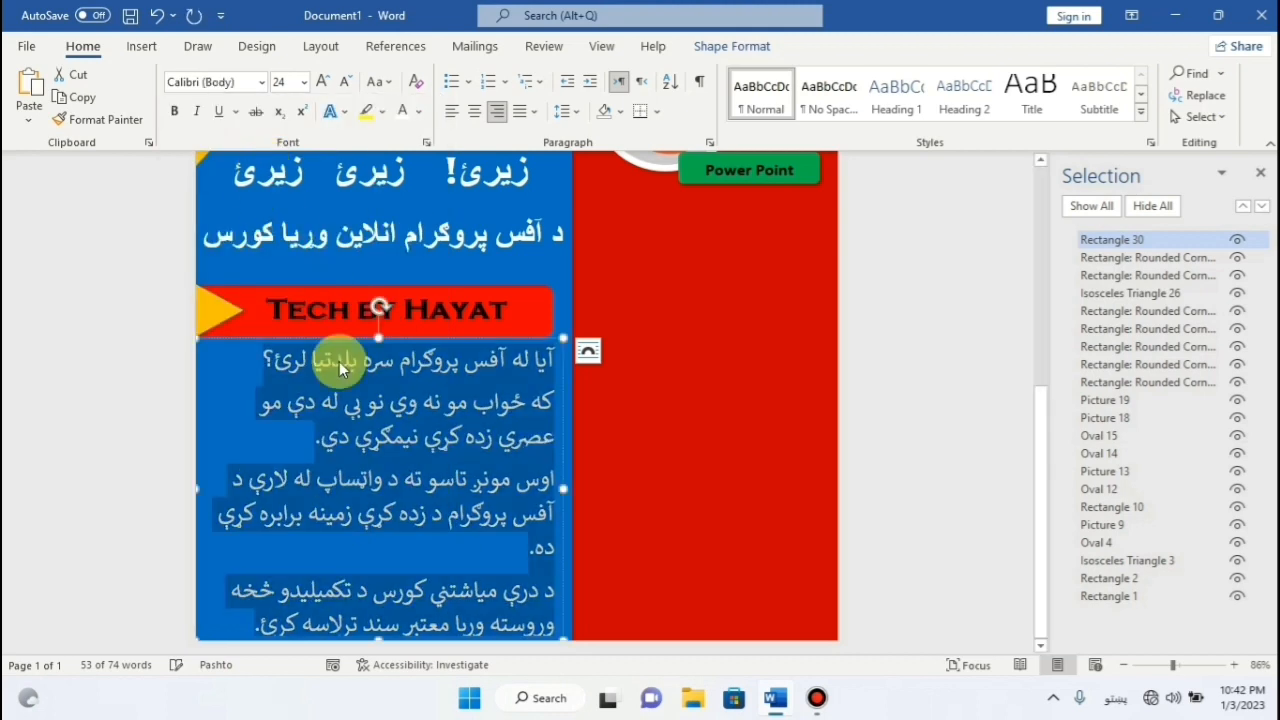
{"action": "left_click", "coordinate": [412, 338]}
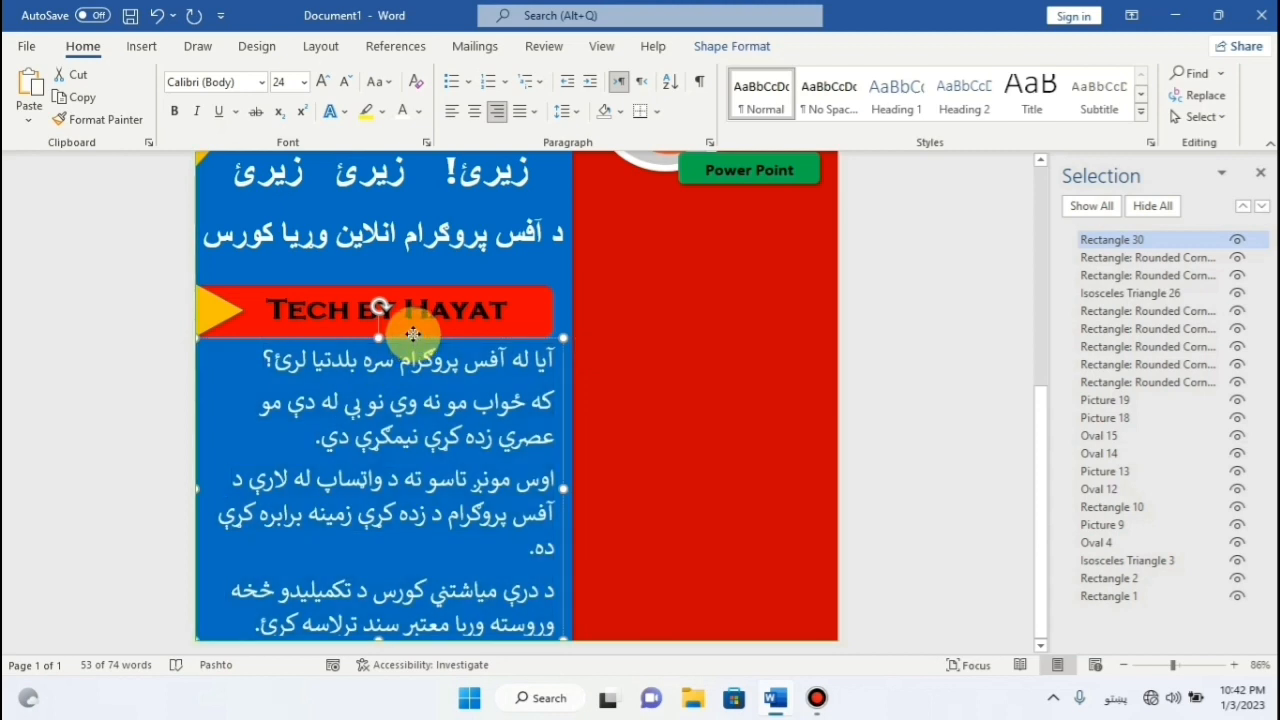
{"action": "key", "text": "Escape"}
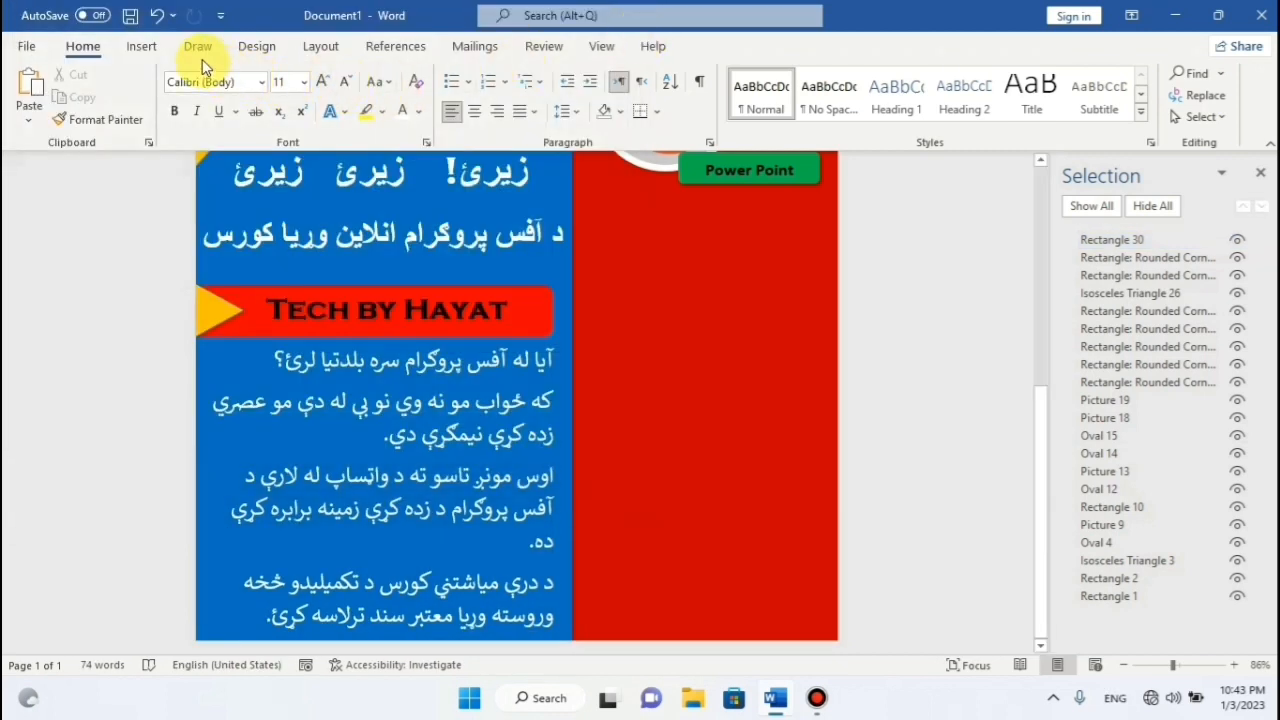
{"action": "left_click", "coordinate": [143, 46]}
{"action": "left_click", "coordinate": [250, 73]}
Draw a rectangle on the red side below Power Point and raise its font size to 22.
{"action": "left_click", "coordinate": [282, 122]}
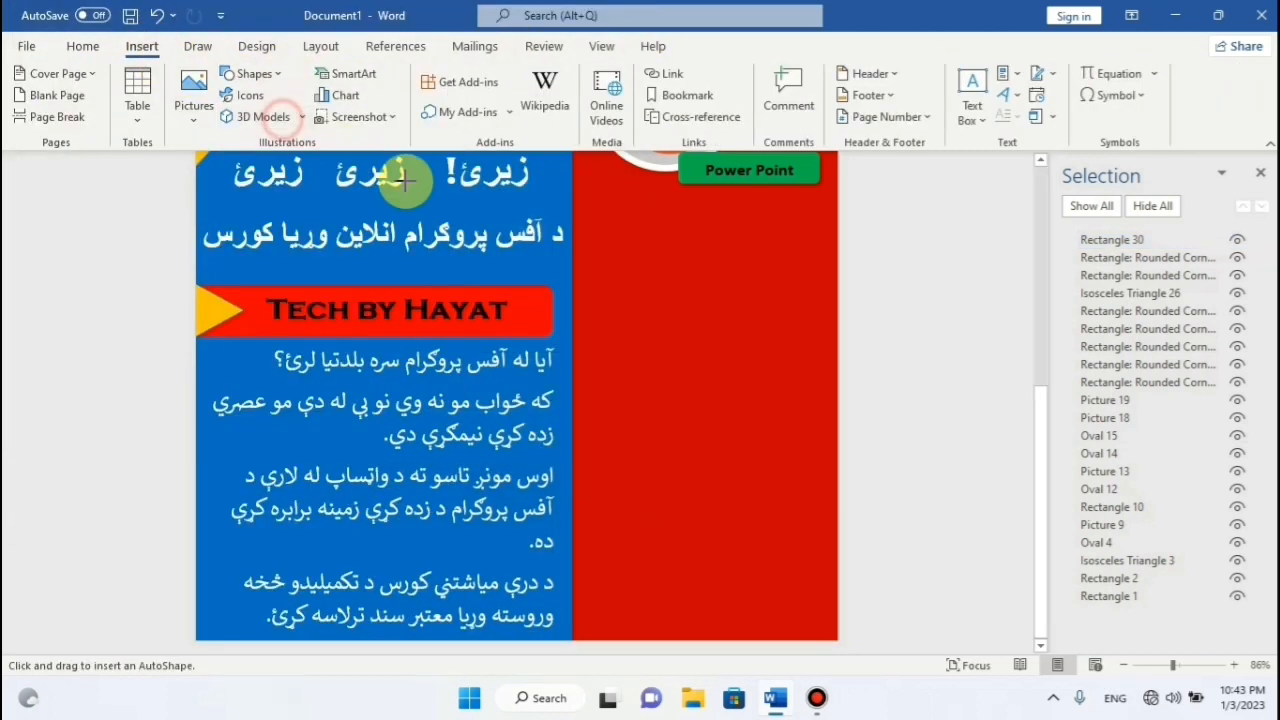
{"action": "mouse_move", "coordinate": [587, 234]}
{"action": "left_mouse_down"}
{"action": "mouse_move", "coordinate": [780, 357]}
{"action": "mouse_move", "coordinate": [825, 370]}
{"action": "left_mouse_up"}
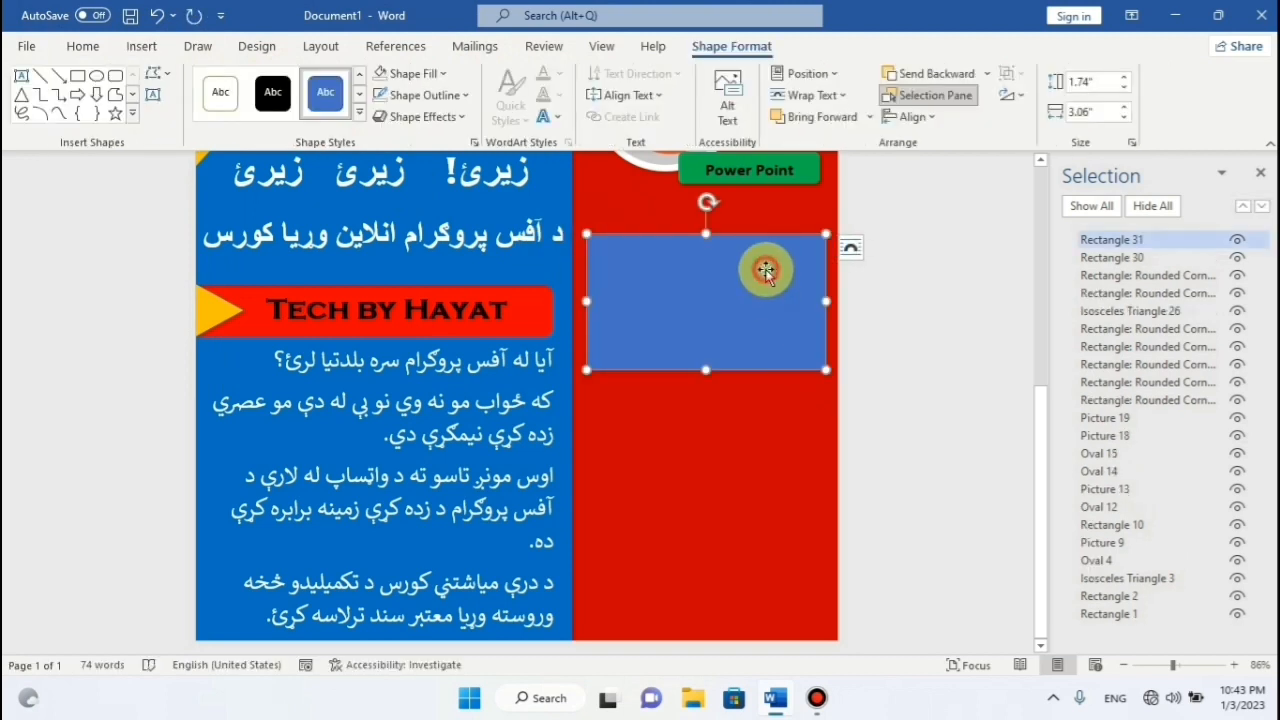
{"action": "key", "text": "alt+shift"}
{"action": "type", "text": "د"}
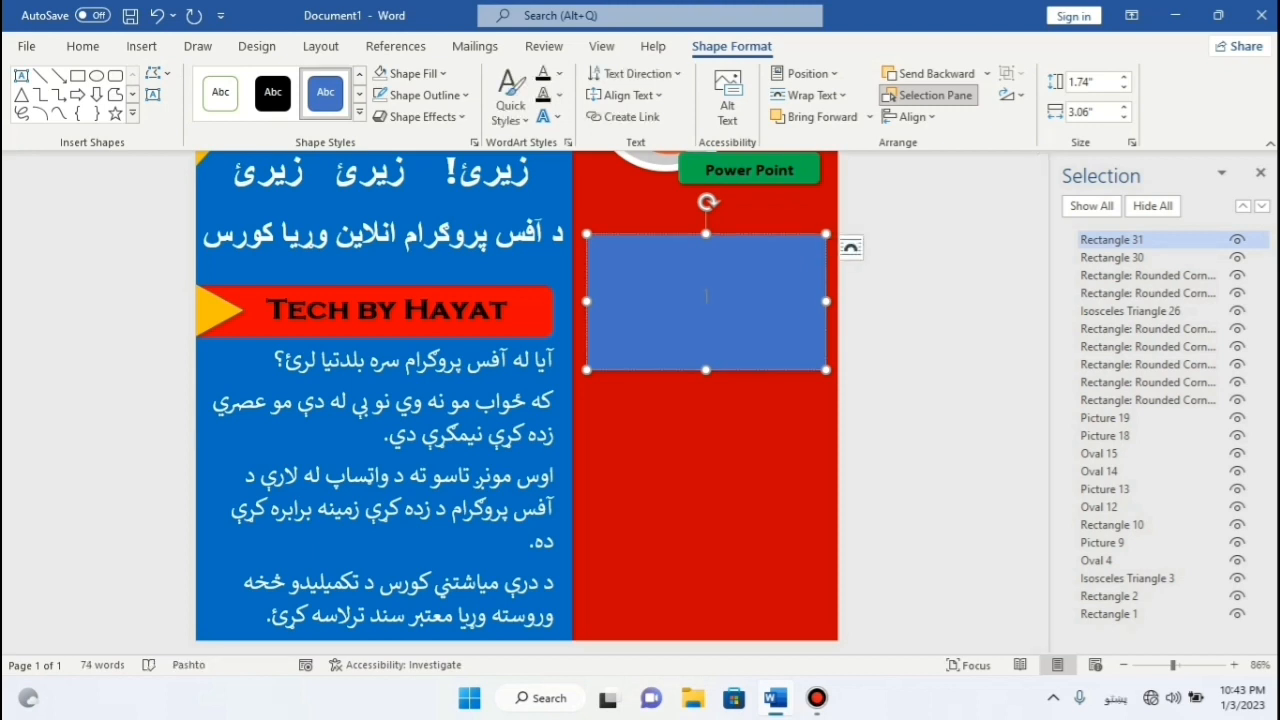
{"action": "key", "text": "alt+shift"}
{"action": "left_click", "coordinate": [76, 47]}
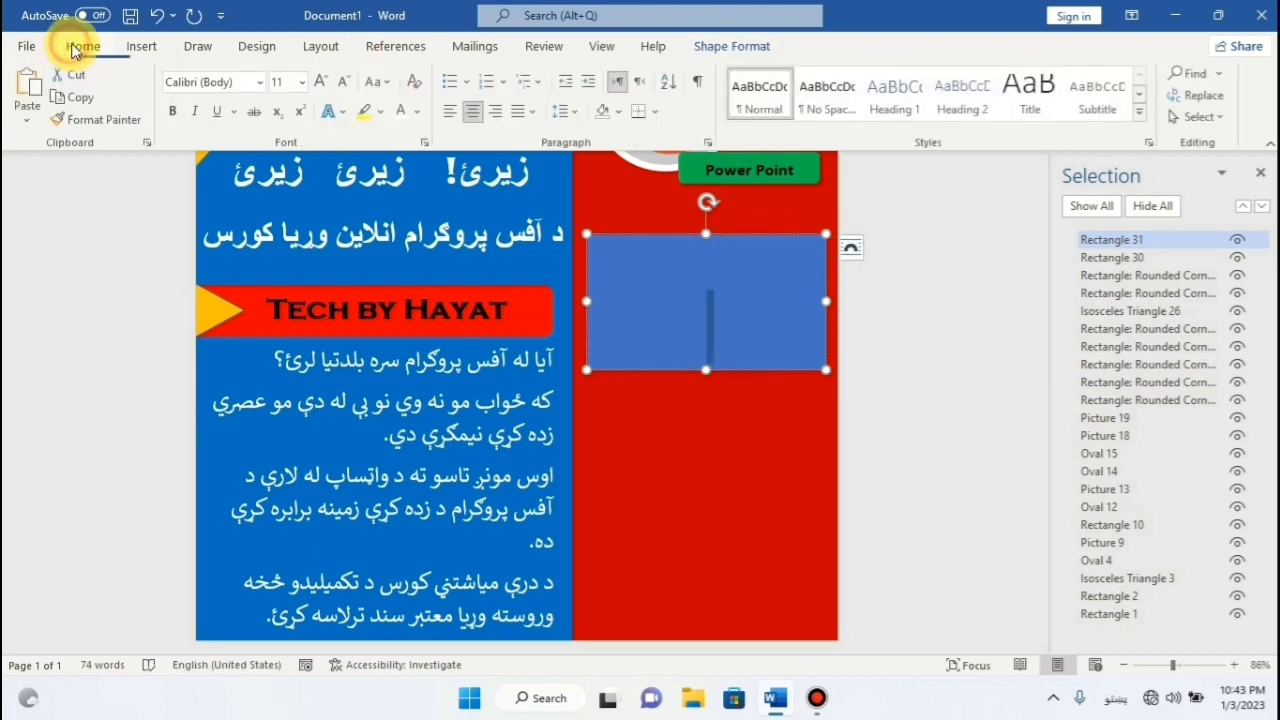
{"action": "left_click", "coordinate": [328, 84]}
{"action": "left_click", "coordinate": [328, 83]}
{"action": "left_click", "coordinate": [328, 83]}
{"action": "left_click", "coordinate": [328, 83]}
{"action": "left_click", "coordinate": [328, 83]}
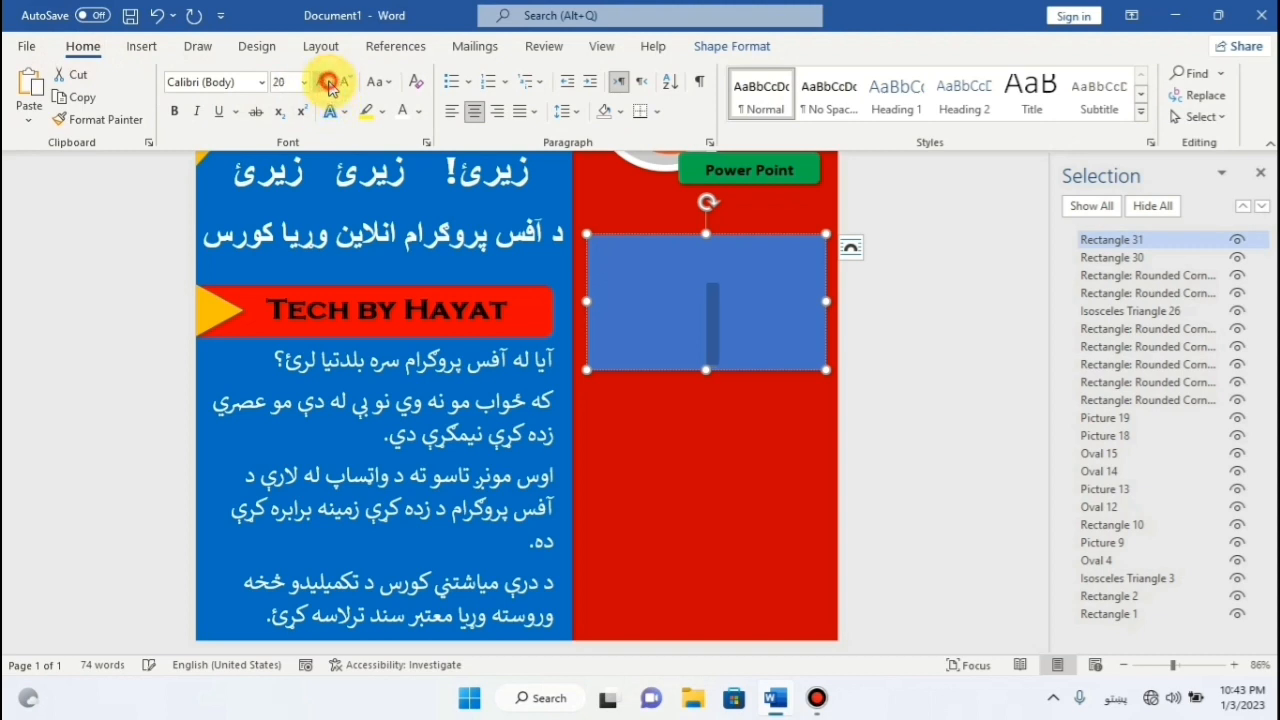
{"action": "left_click", "coordinate": [706, 294]}
Type the Pashto joining instructions about sending details by WhatsApp, widen the box, and bold the text.
{"action": "key", "text": "alt+shift"}
{"action": "type", "text": "د شمولیت"}
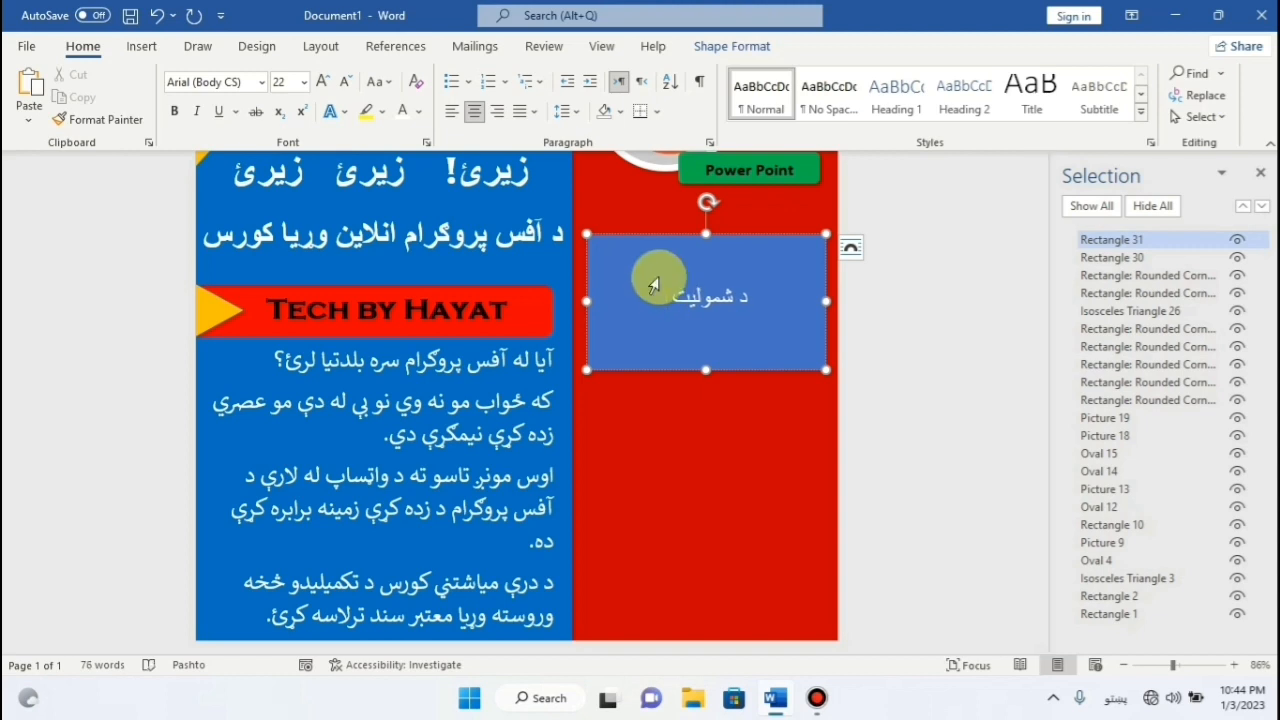
{"action": "type", "text": " لپار"}
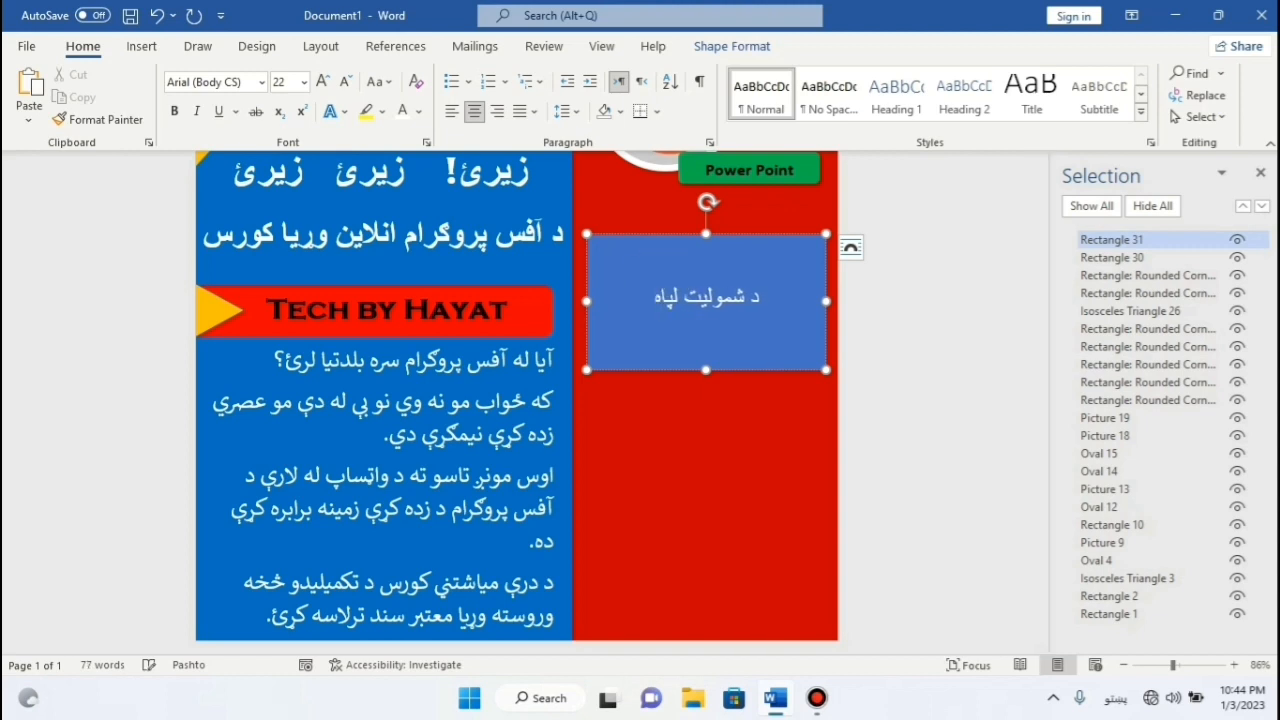
{"action": "type", "text": "ه"}
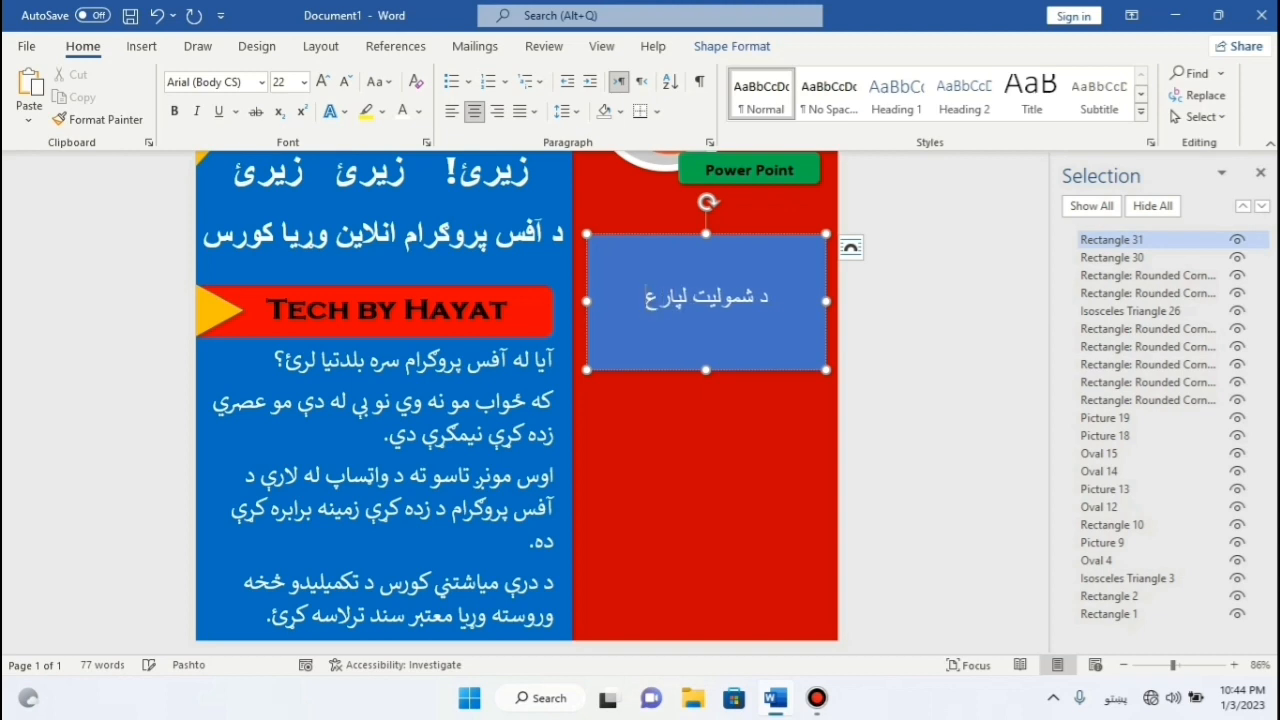
{"action": "type", "text": " ر"}
{"action": "type", "text": "موږ د"}
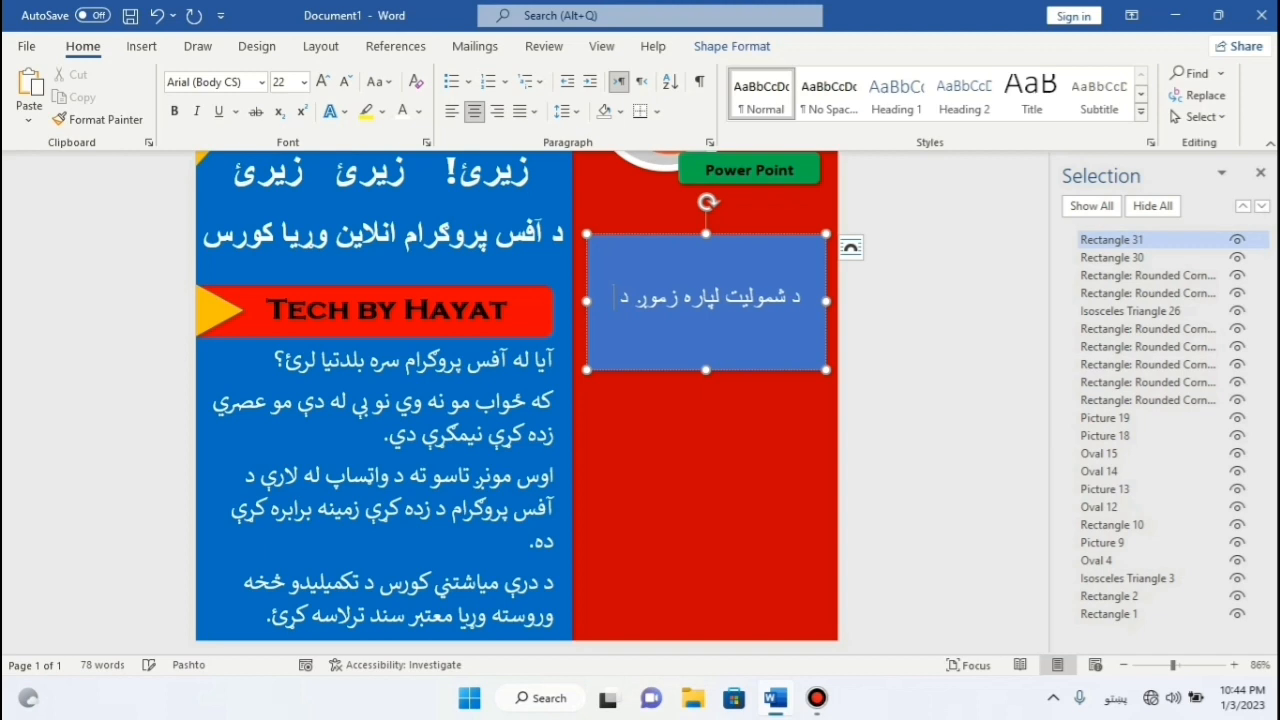
{"action": "type", "text": " وا"}
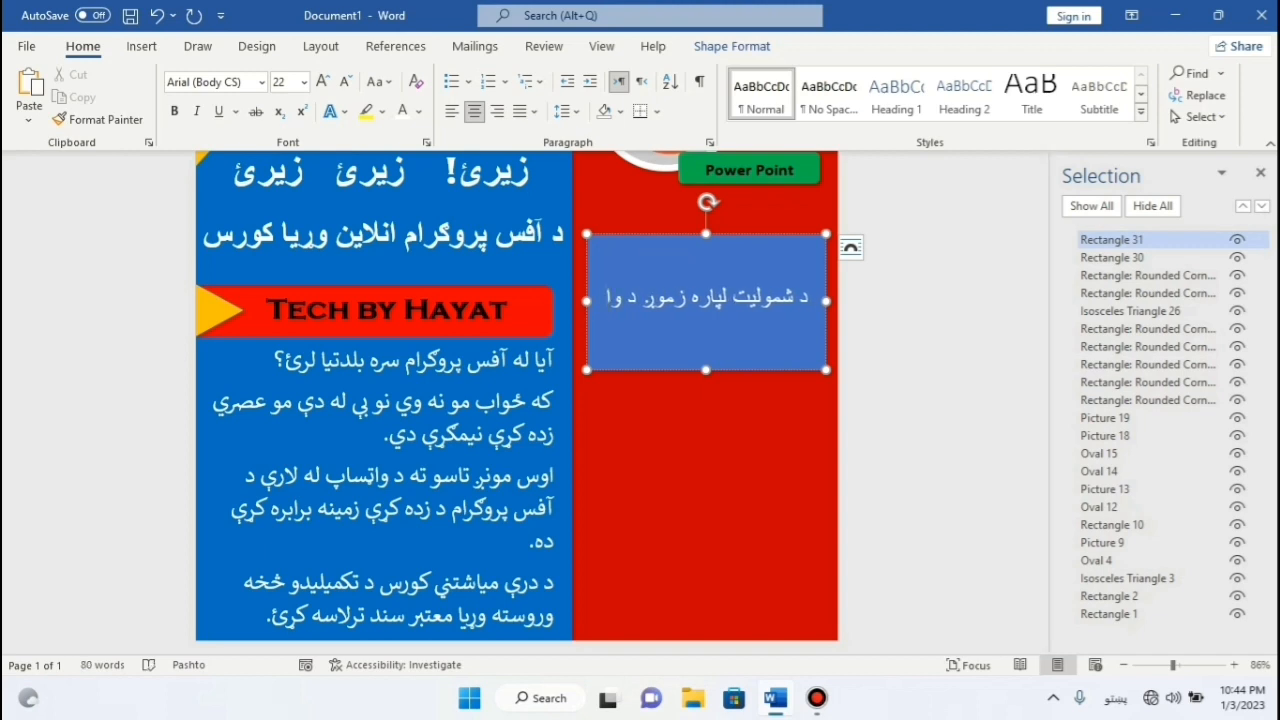
{"action": "type", "text": "تساپ شم"}
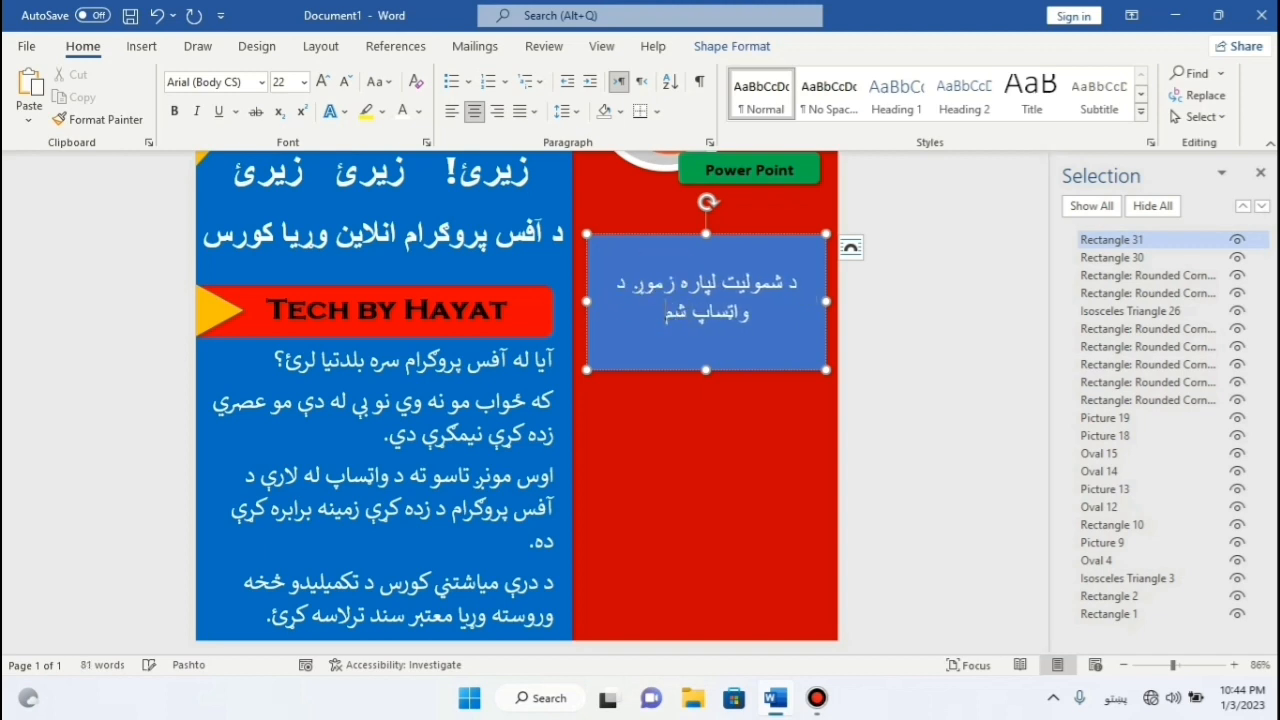
{"action": "type", "text": "یرې ته"}
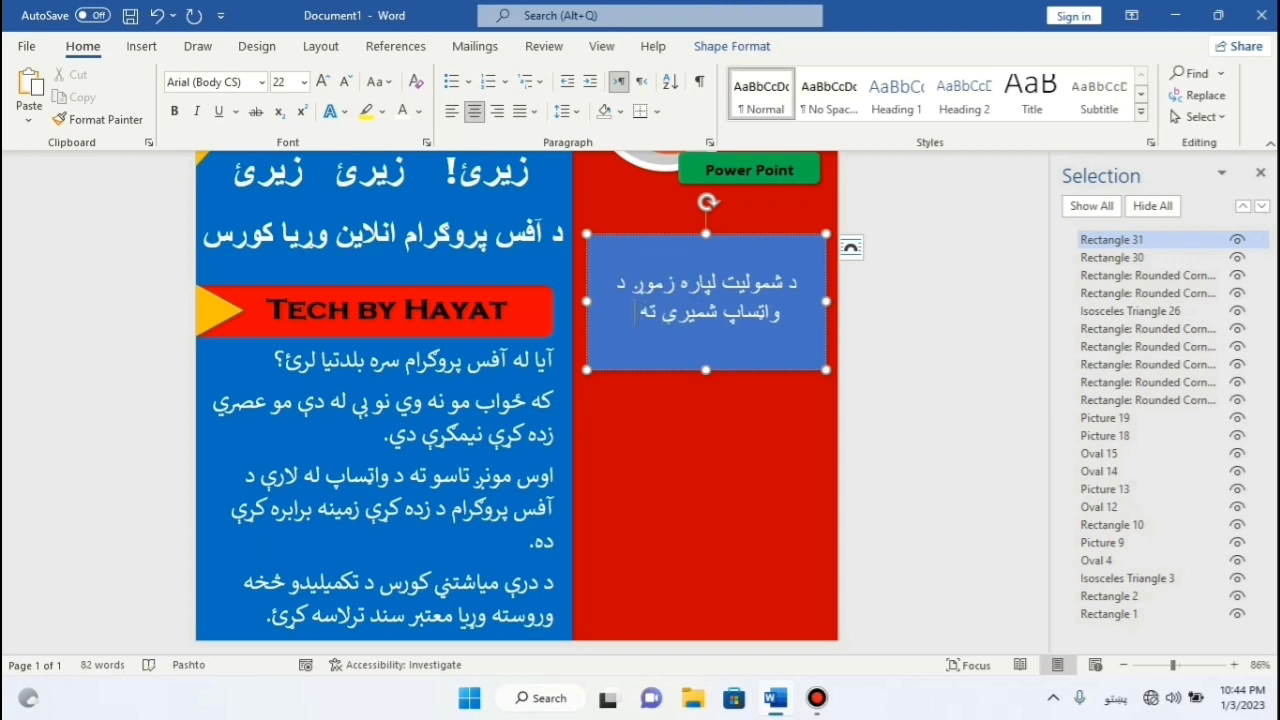
{"action": "type", "text": " مو نوم"}
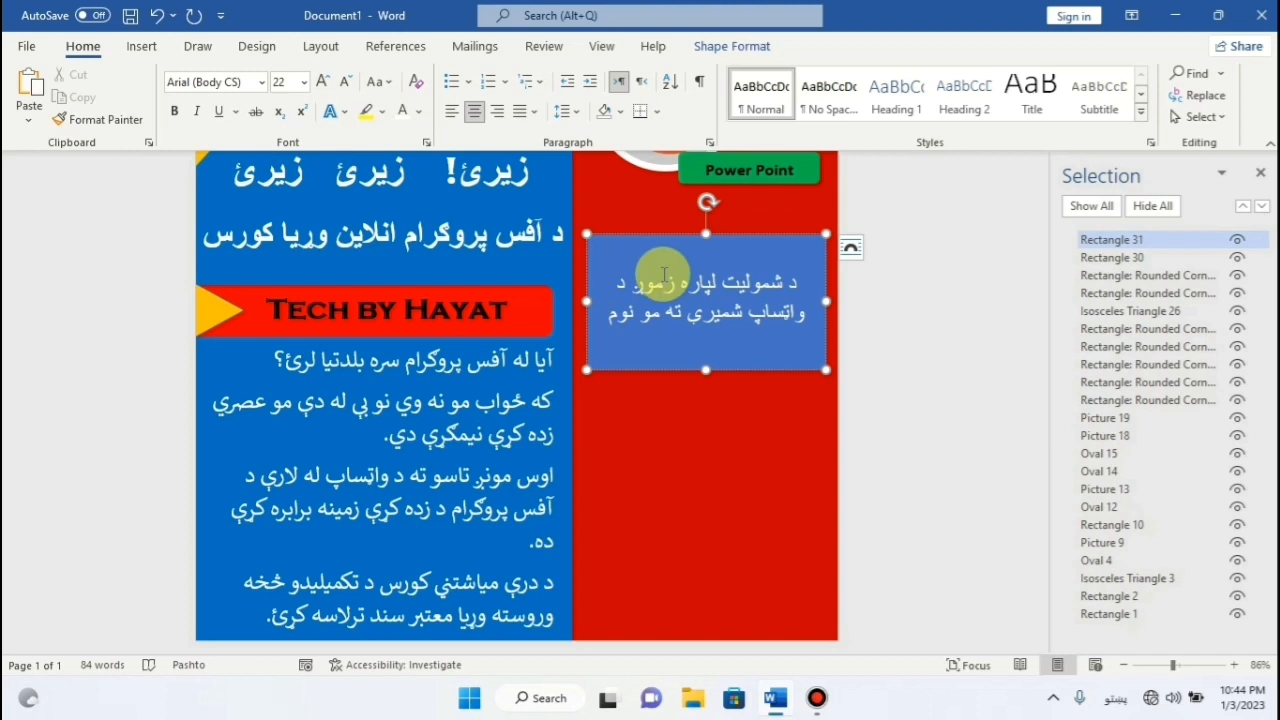
{"action": "type", "text": "، د پلار"}
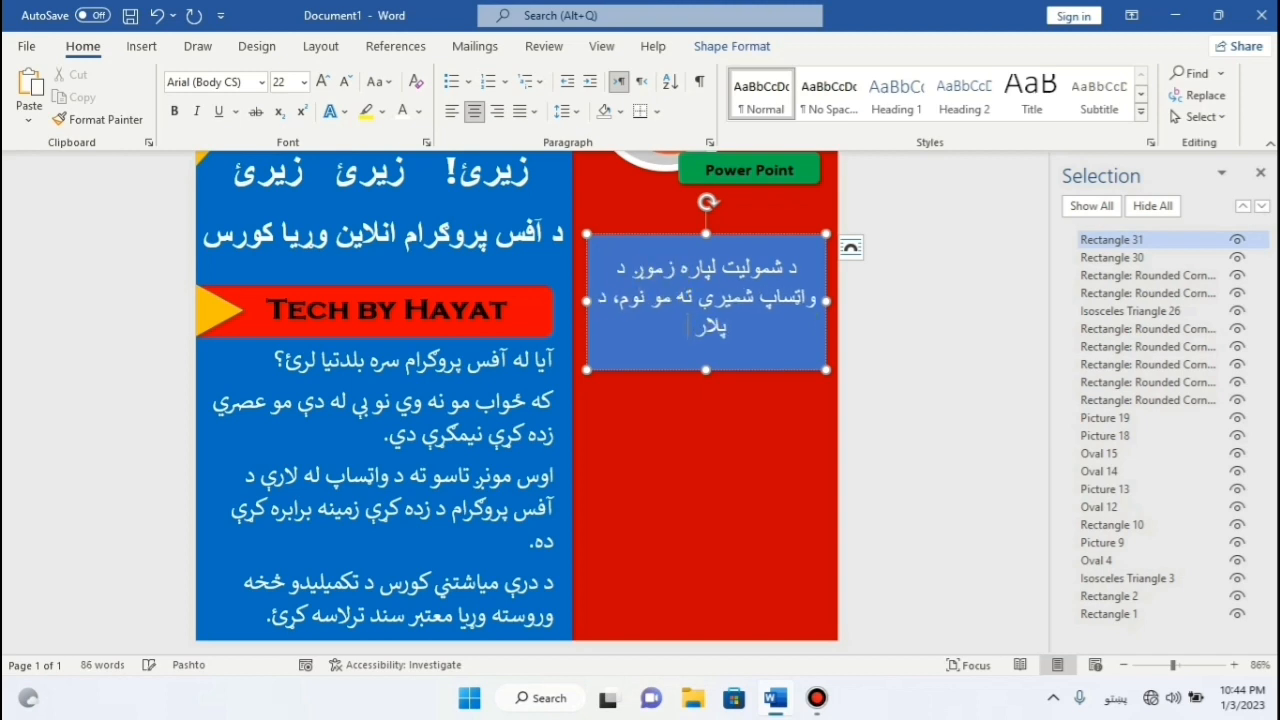
{"action": "type", "text": " نوم، ولاب"}
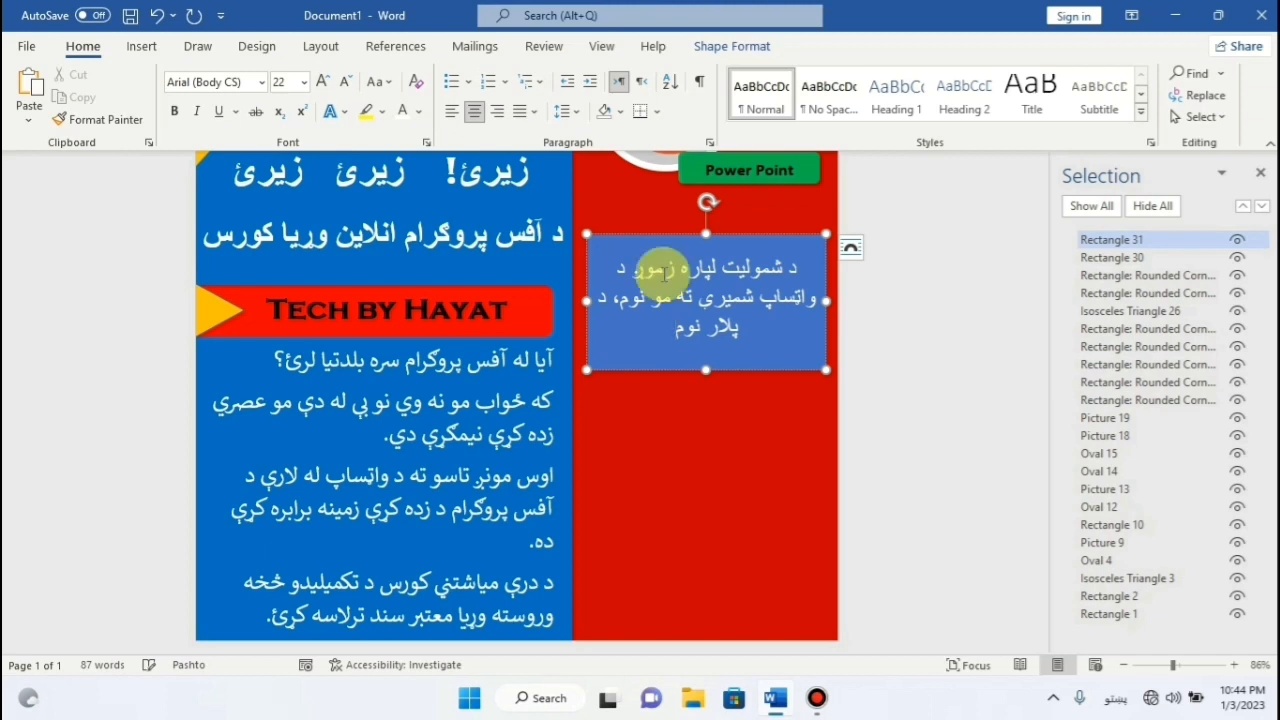
{"action": "type", "text": "ت"}
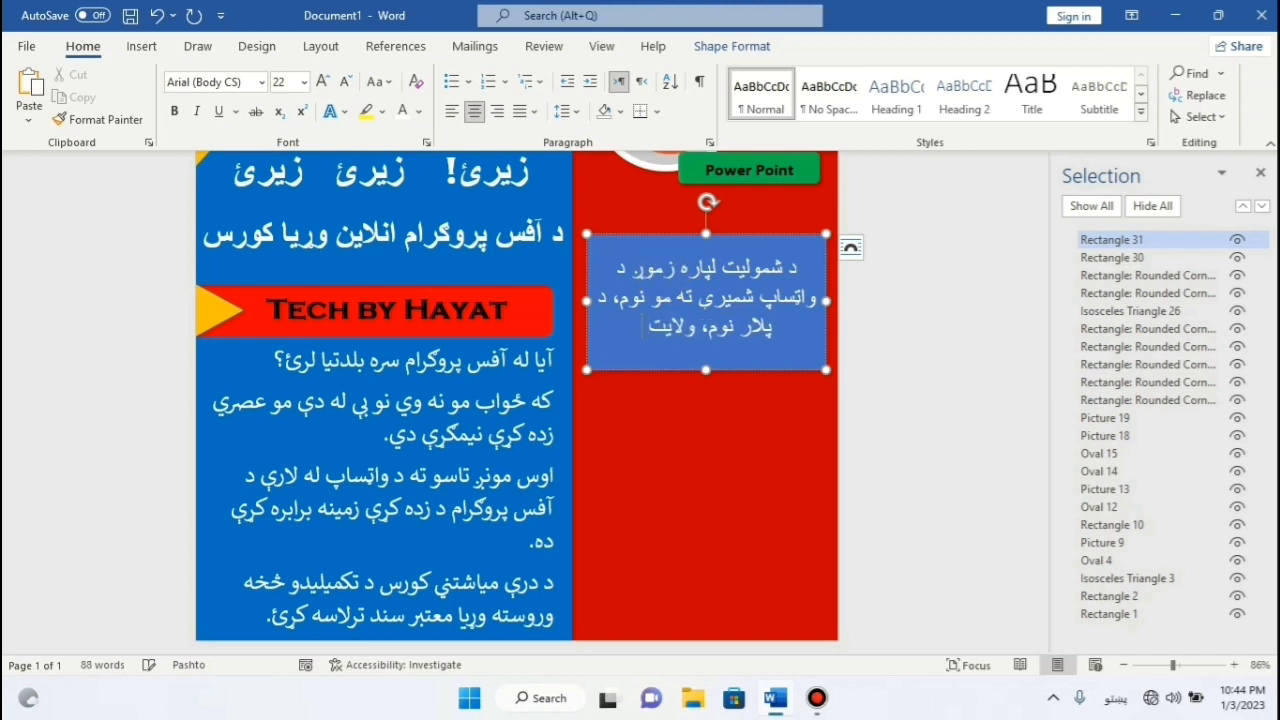
{"action": "type", "text": "، او"}
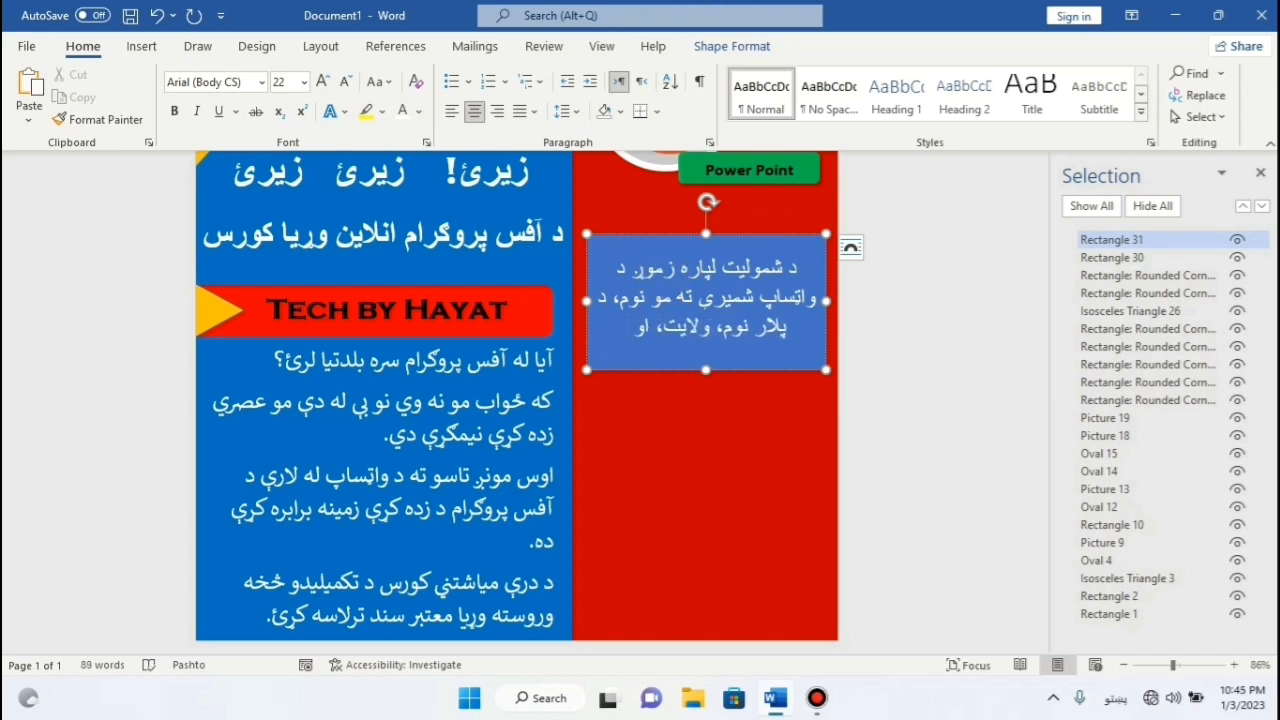
{"action": "type", "text": " د واتس"}
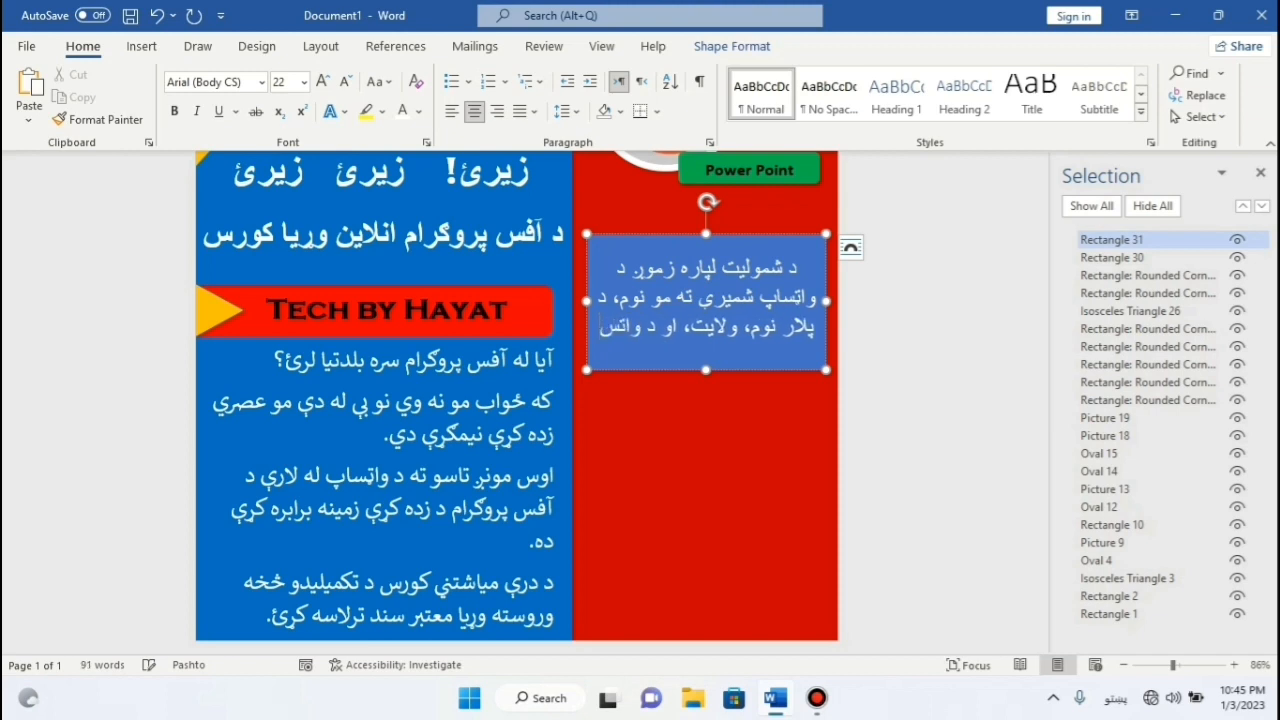
{"action": "type", "text": "اپ نمبر"}
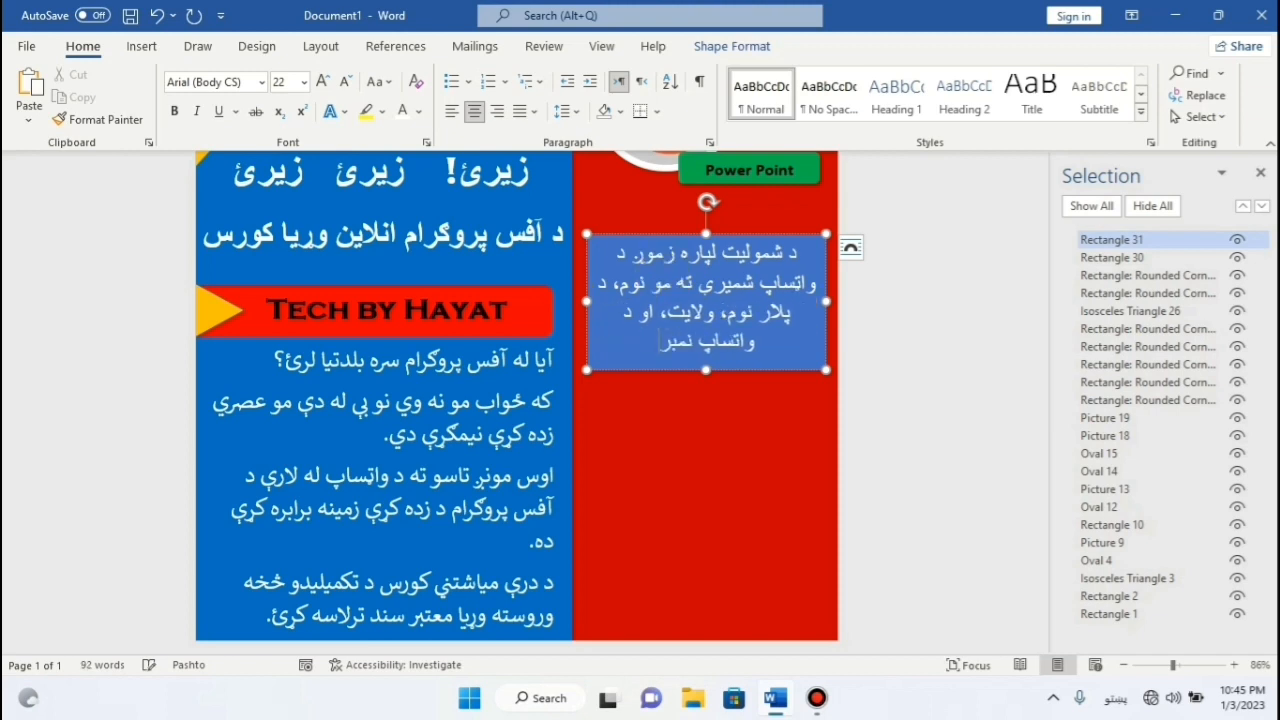
{"action": "type", "text": " واستوئ"}
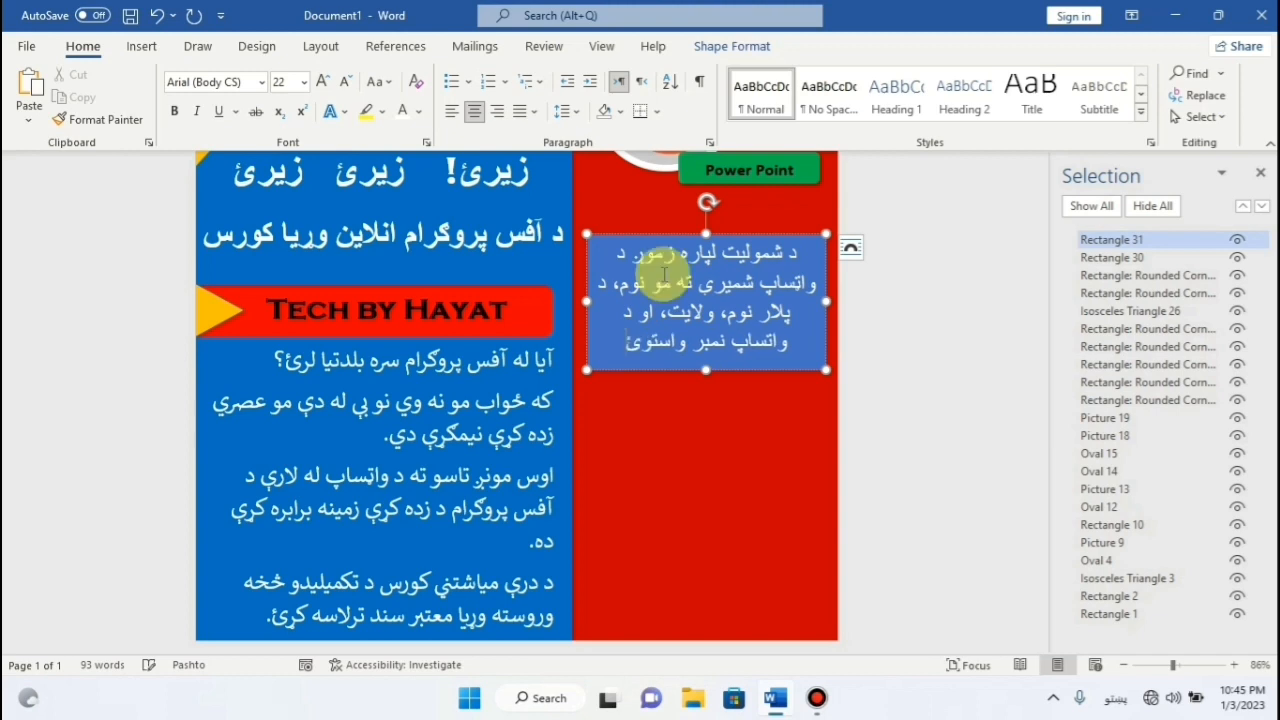
{"action": "left_click_drag", "start_coordinate": [588, 314], "coordinate": [577, 308]}
{"action": "left_click_drag", "start_coordinate": [826, 301], "coordinate": [834, 300]}
{"action": "triple_click", "coordinate": [775, 300]}
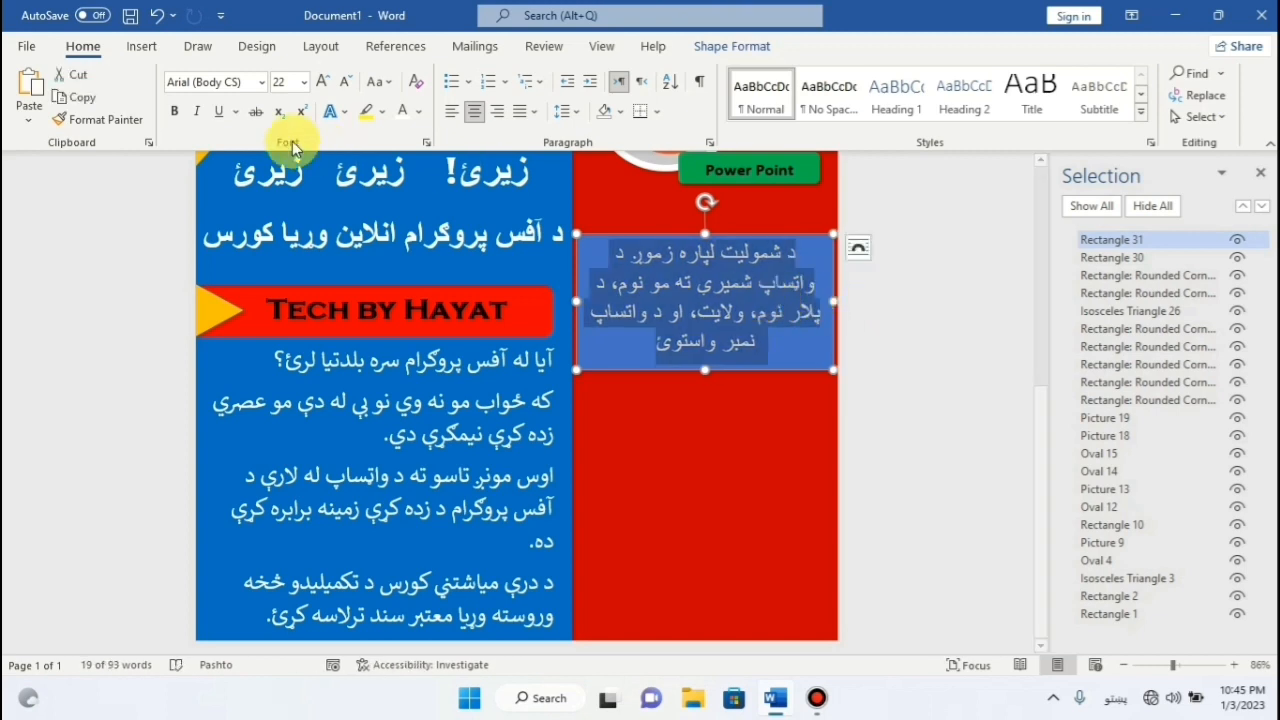
{"action": "left_click", "coordinate": [174, 111]}
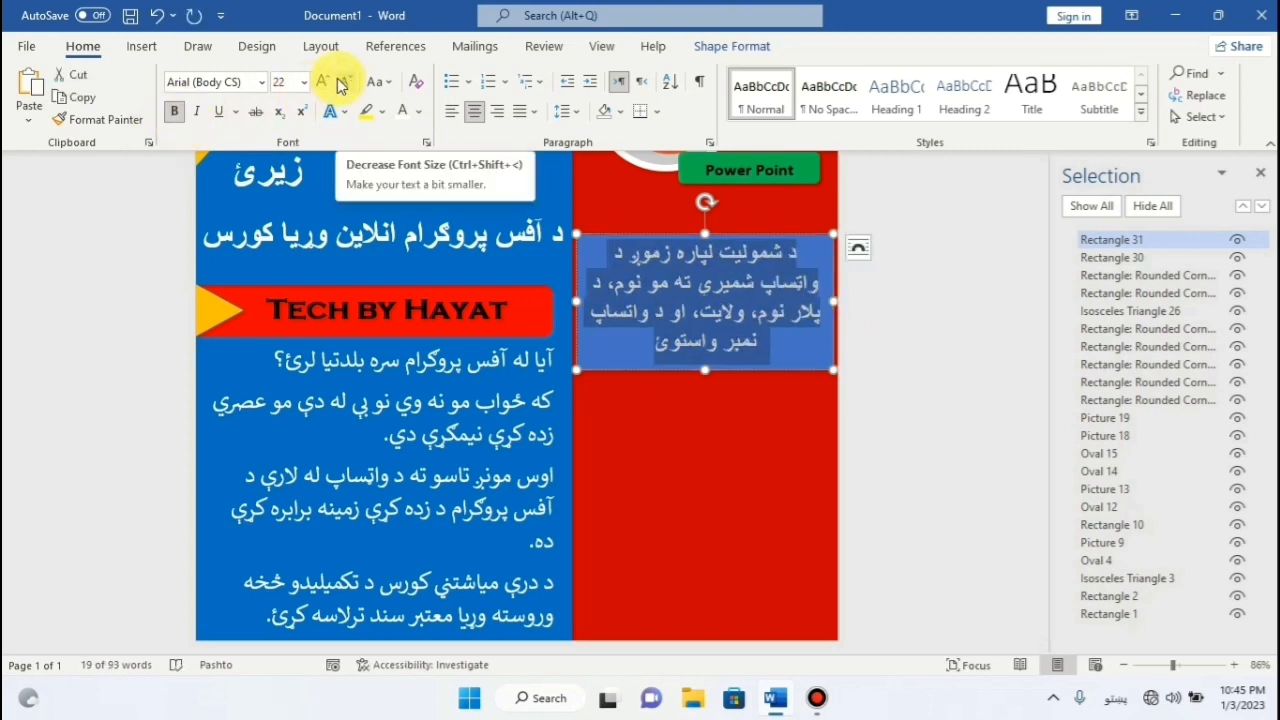
{"action": "left_click", "coordinate": [261, 82]}
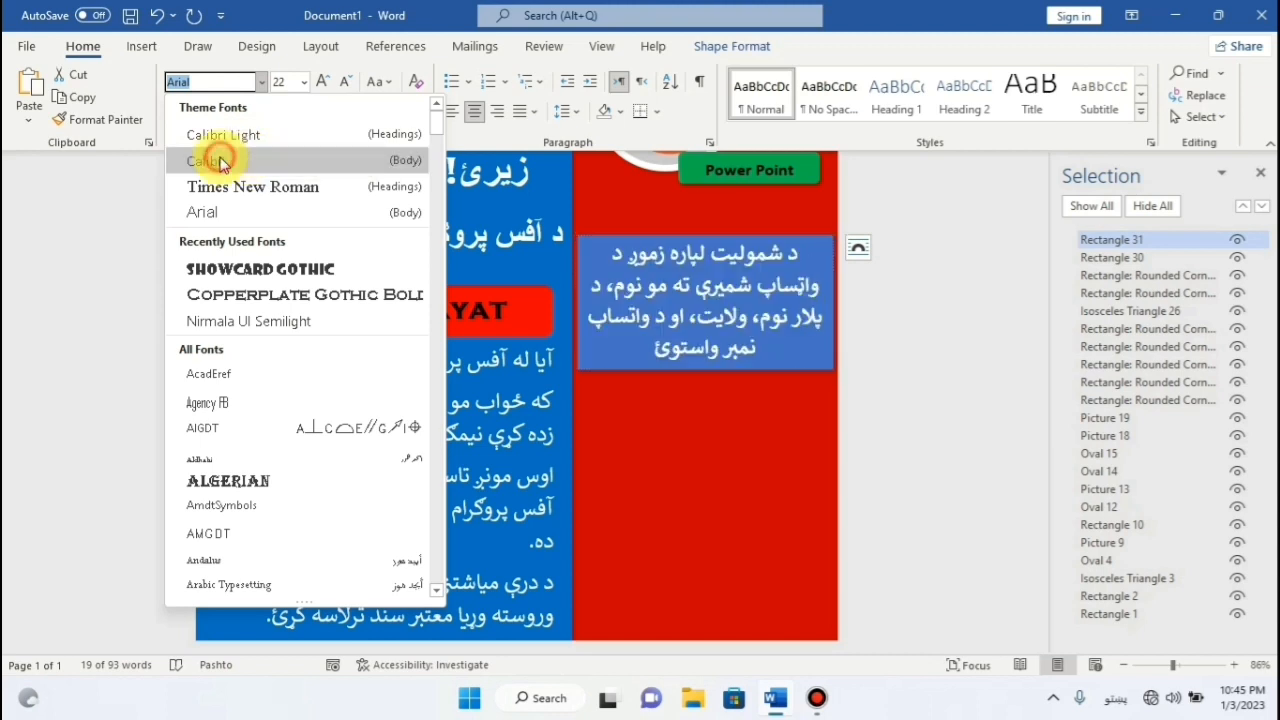
Apply Calibri to the box text, remove the box's fill and outline, and nudge it left.
{"action": "left_click", "coordinate": [222, 163]}
{"action": "left_click", "coordinate": [703, 480]}
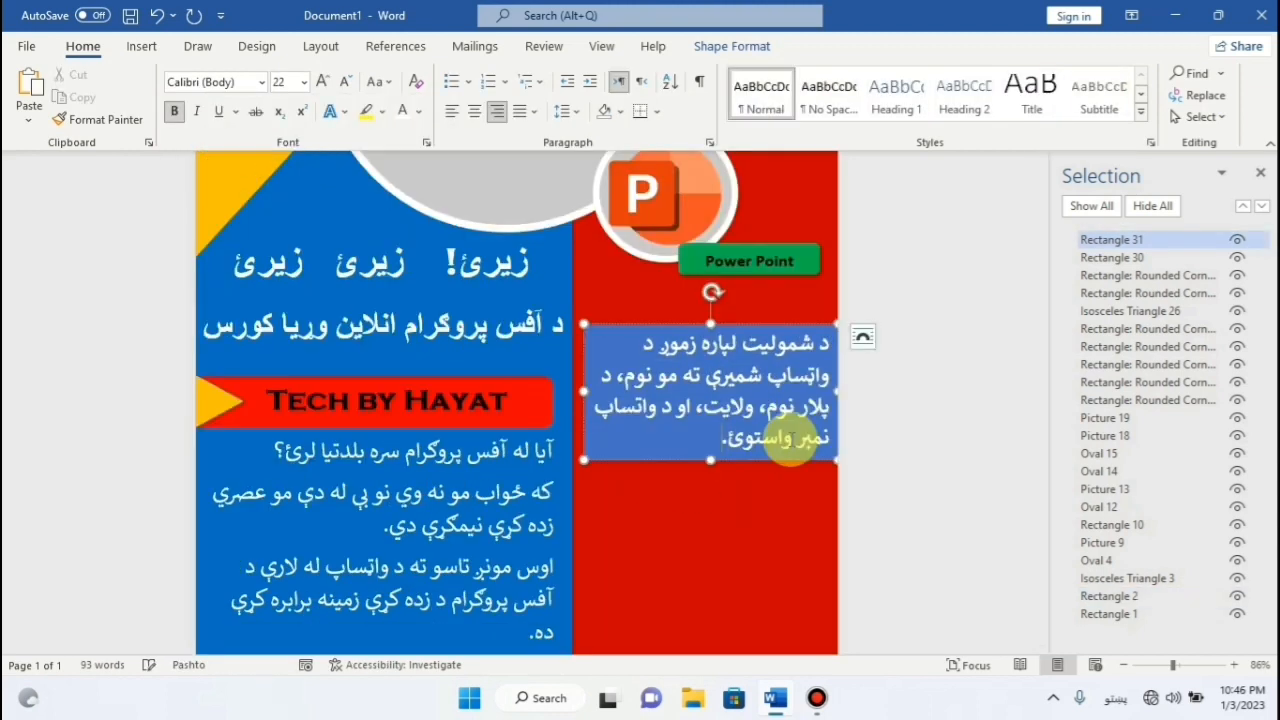
{"action": "left_click", "coordinate": [708, 47]}
{"action": "left_click", "coordinate": [440, 74]}
{"action": "left_click", "coordinate": [430, 333]}
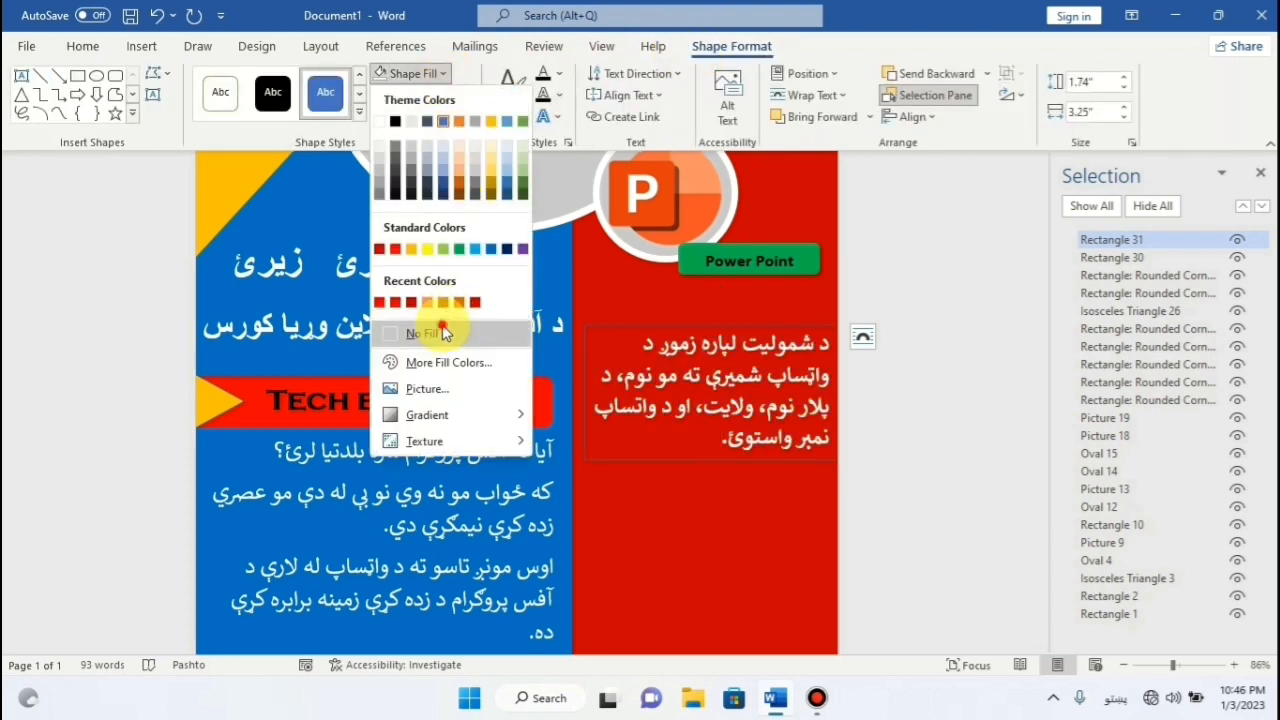
{"action": "left_click", "coordinate": [466, 96]}
{"action": "left_click", "coordinate": [432, 353]}
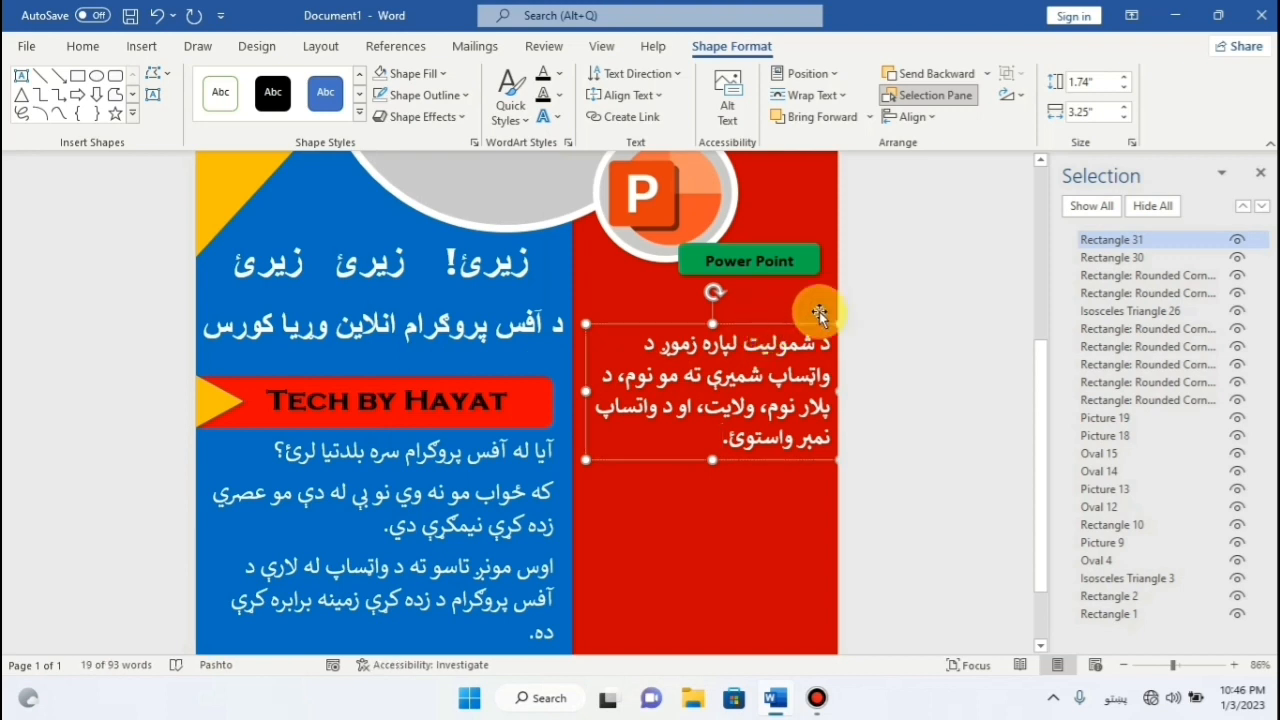
{"action": "key", "text": "Left"}
{"action": "key", "text": "Left"}
{"action": "key", "text": "Left"}
{"action": "key", "text": "Left"}
{"action": "key", "text": "Left"}
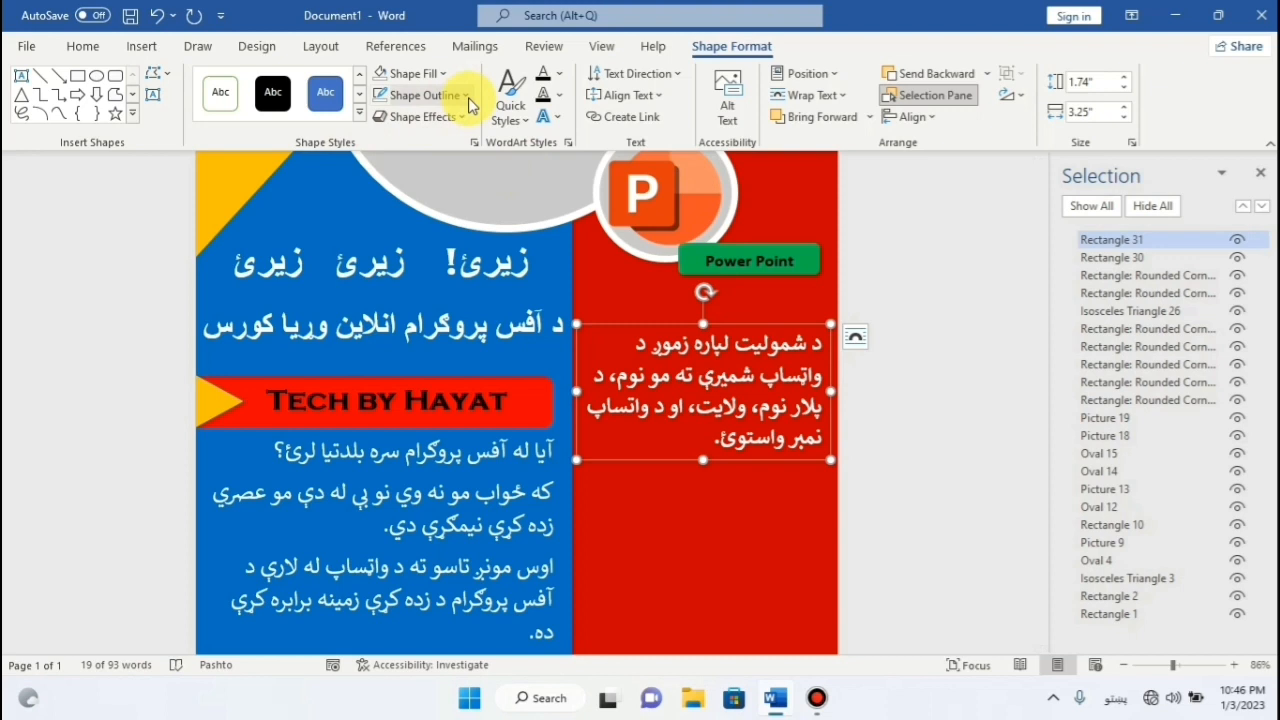
Give the instruction box a green 3 pt outline.
{"action": "left_click", "coordinate": [418, 95]}
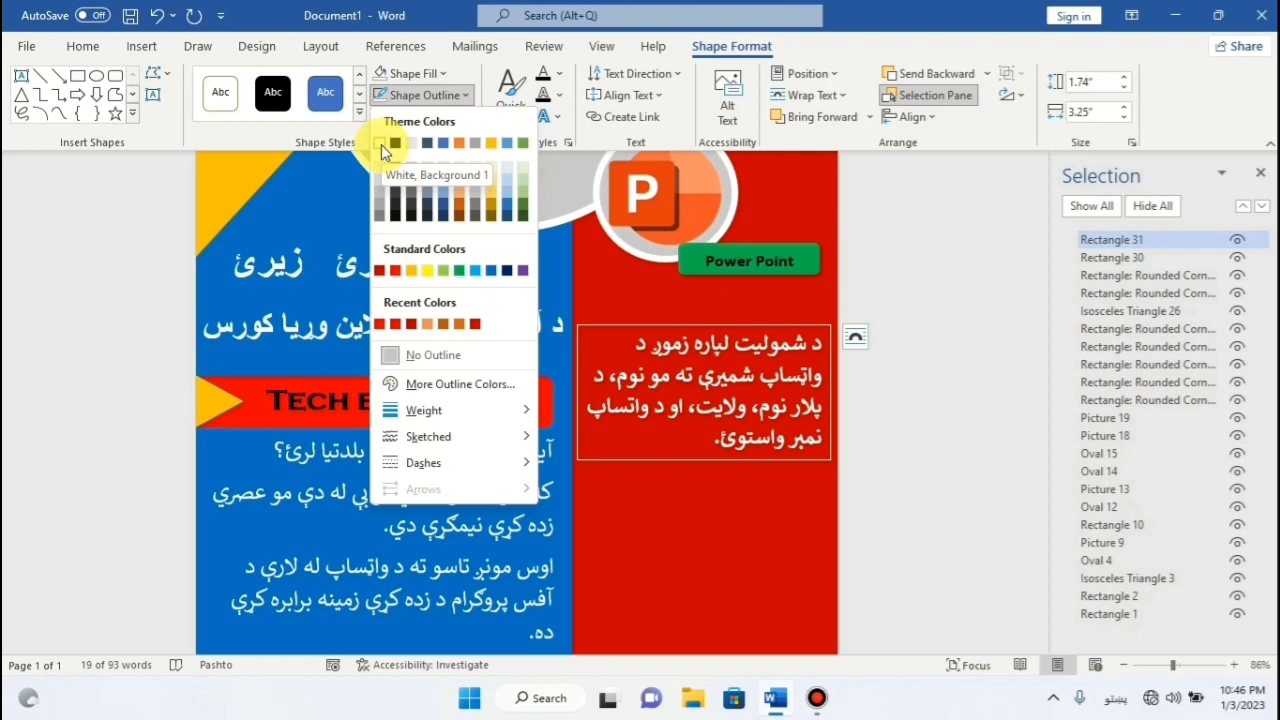
{"action": "left_click", "coordinate": [456, 271]}
{"action": "left_click", "coordinate": [418, 95]}
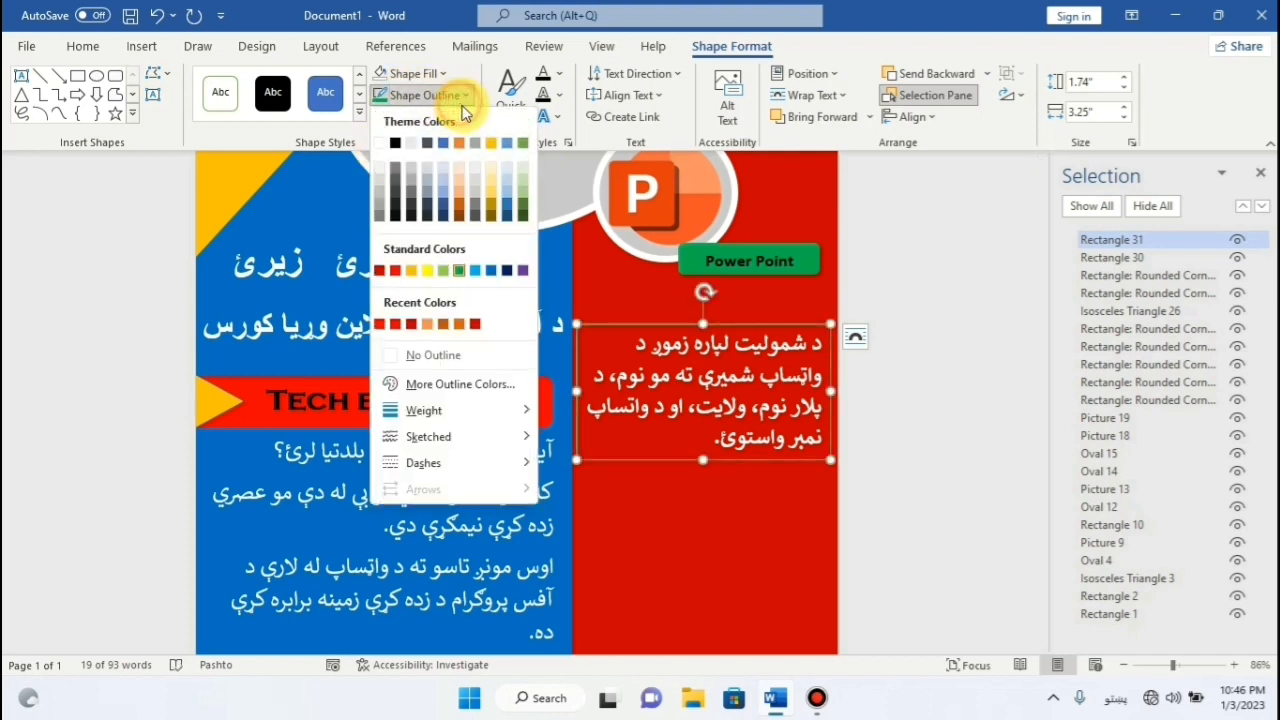
{"action": "mouse_move", "coordinate": [430, 416]}
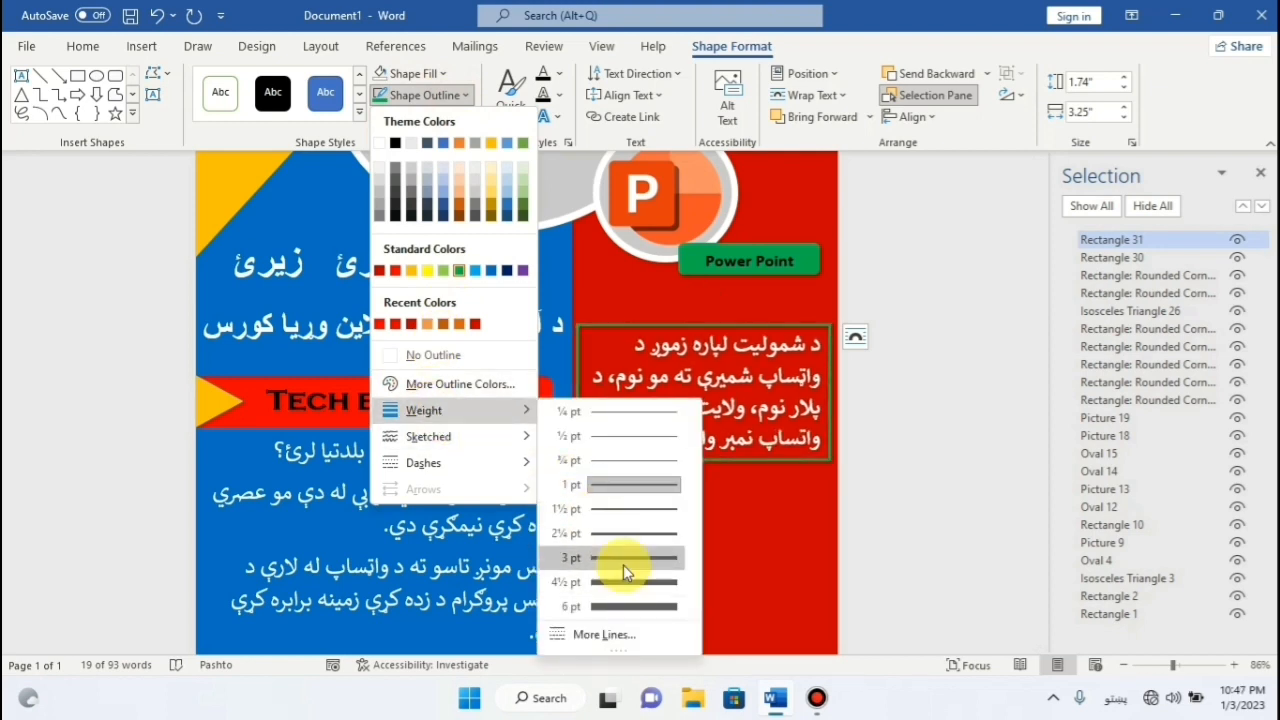
{"action": "left_click", "coordinate": [623, 565]}
{"action": "scroll", "coordinate": [700, 440], "scroll_direction": "up", "scroll_amount": 2}
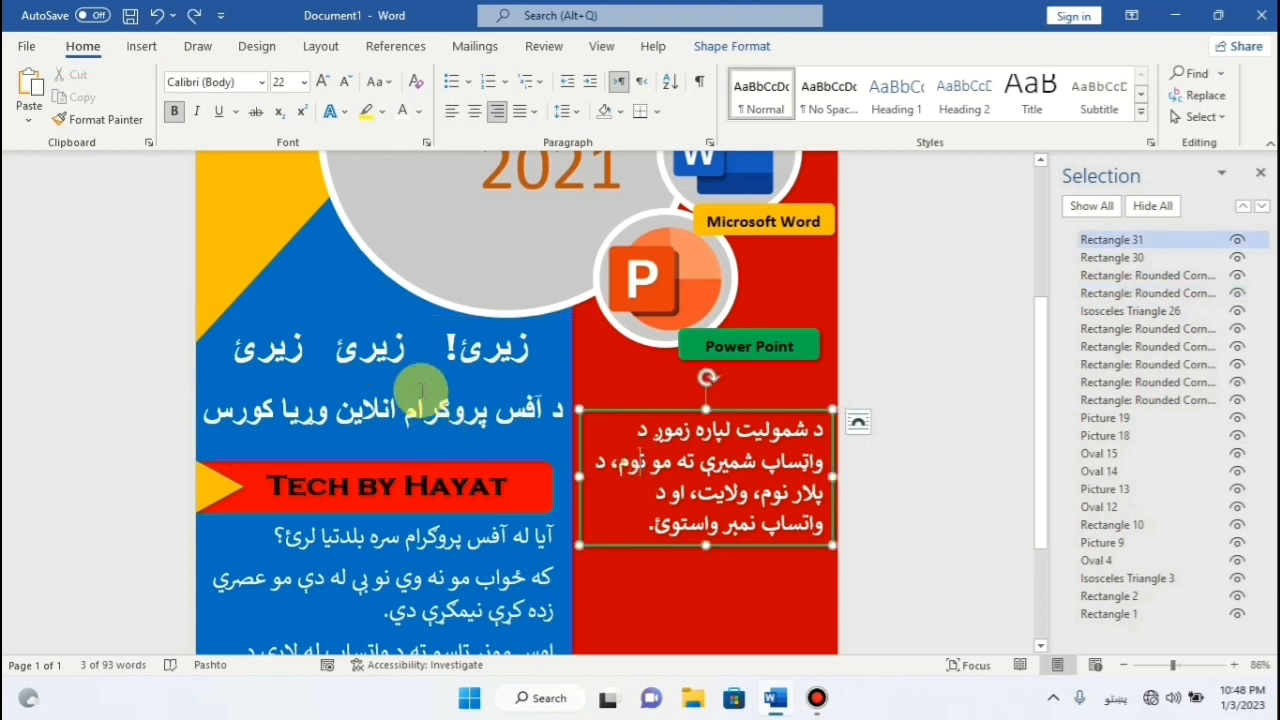
{"action": "left_click", "coordinate": [425, 340]}
Duplicate the heading shape and drag the copy onto the red side.
{"action": "right_click", "coordinate": [437, 316]}
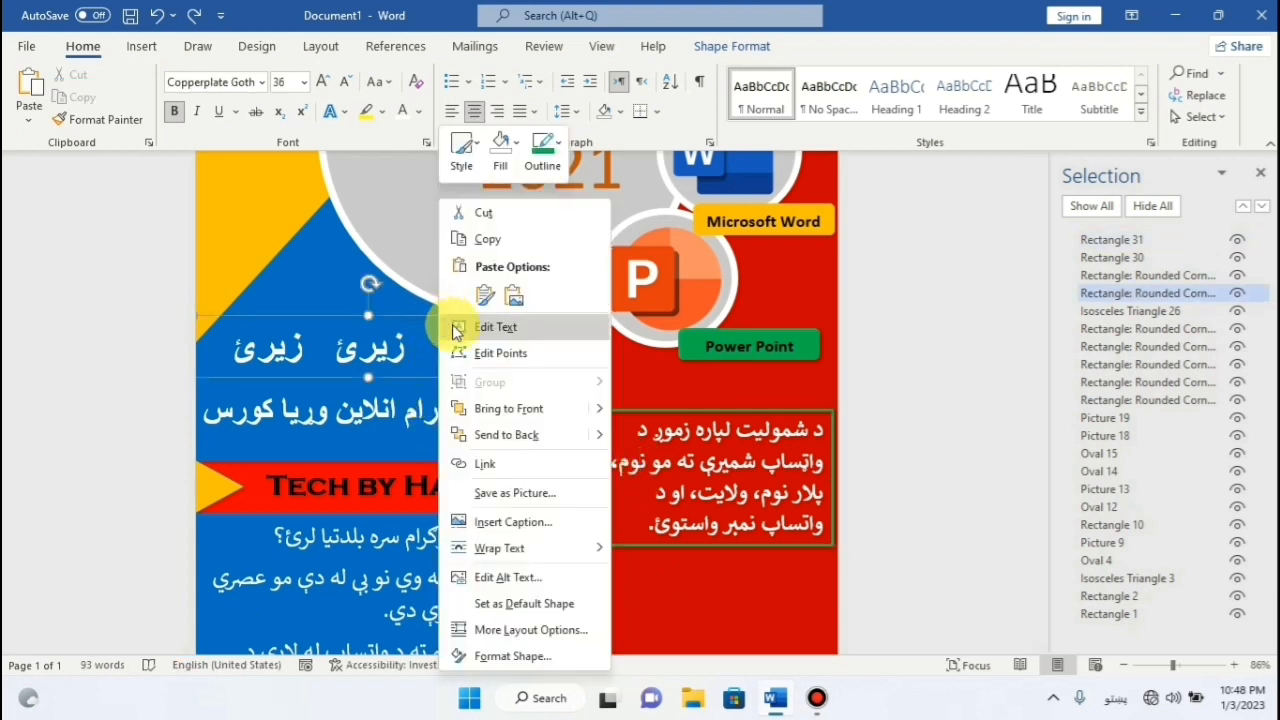
{"action": "left_click", "coordinate": [466, 240]}
{"action": "right_click", "coordinate": [432, 320]}
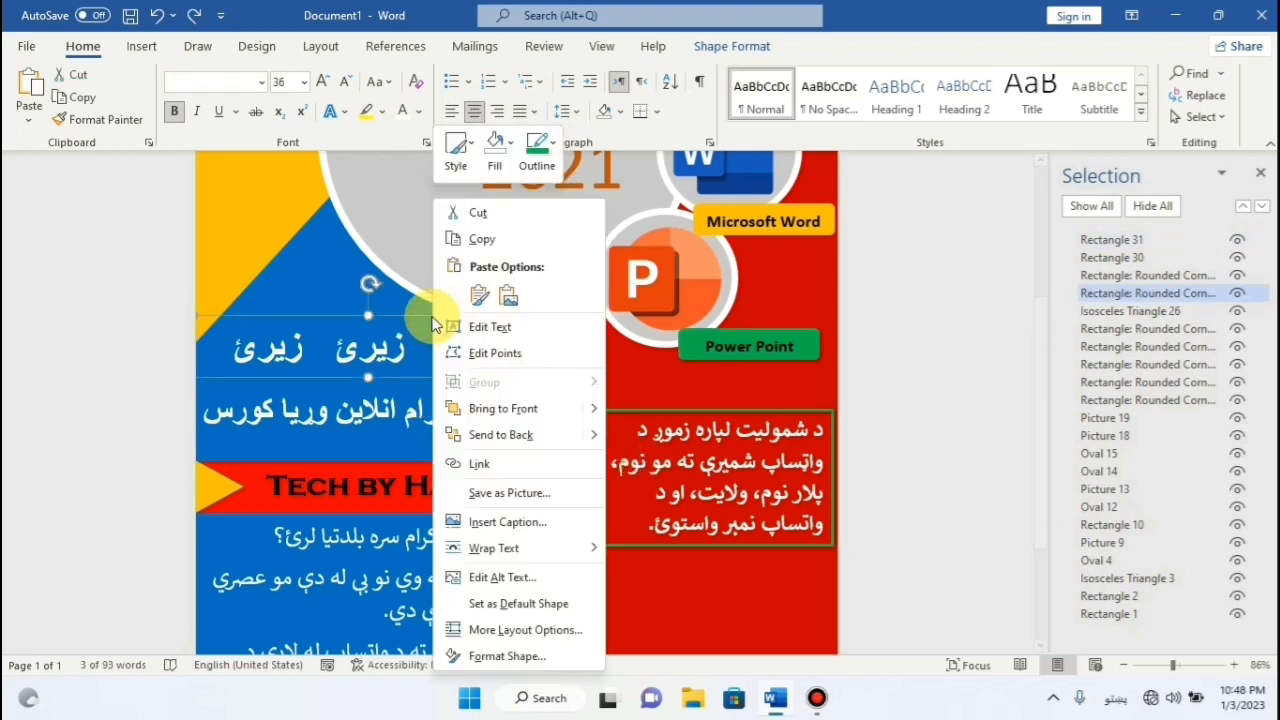
{"action": "left_click", "coordinate": [478, 293]}
{"action": "scroll", "coordinate": [483, 300], "scroll_direction": "up", "scroll_amount": 3}
{"action": "scroll", "coordinate": [483, 300], "scroll_direction": "down", "scroll_amount": 3}
{"action": "left_click_drag", "start_coordinate": [449, 380], "coordinate": [683, 441]}
{"action": "scroll", "coordinate": [665, 520], "scroll_direction": "down", "scroll_amount": 3}
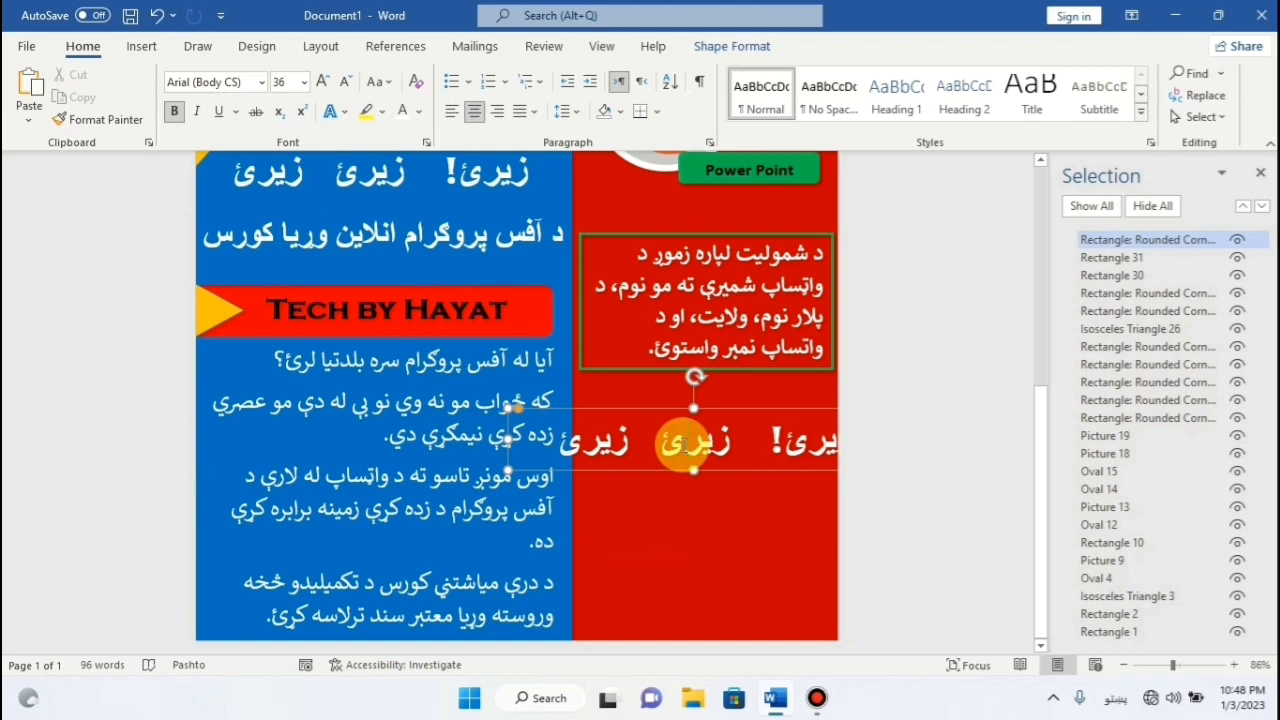
Replace the copy's text with 'بیره وکړئ تعداد محدود دئ' and enlarge it.
{"action": "triple_click", "coordinate": [697, 446]}
{"action": "left_click_drag", "start_coordinate": [738, 408], "coordinate": [704, 414]}
{"action": "triple_click", "coordinate": [703, 435]}
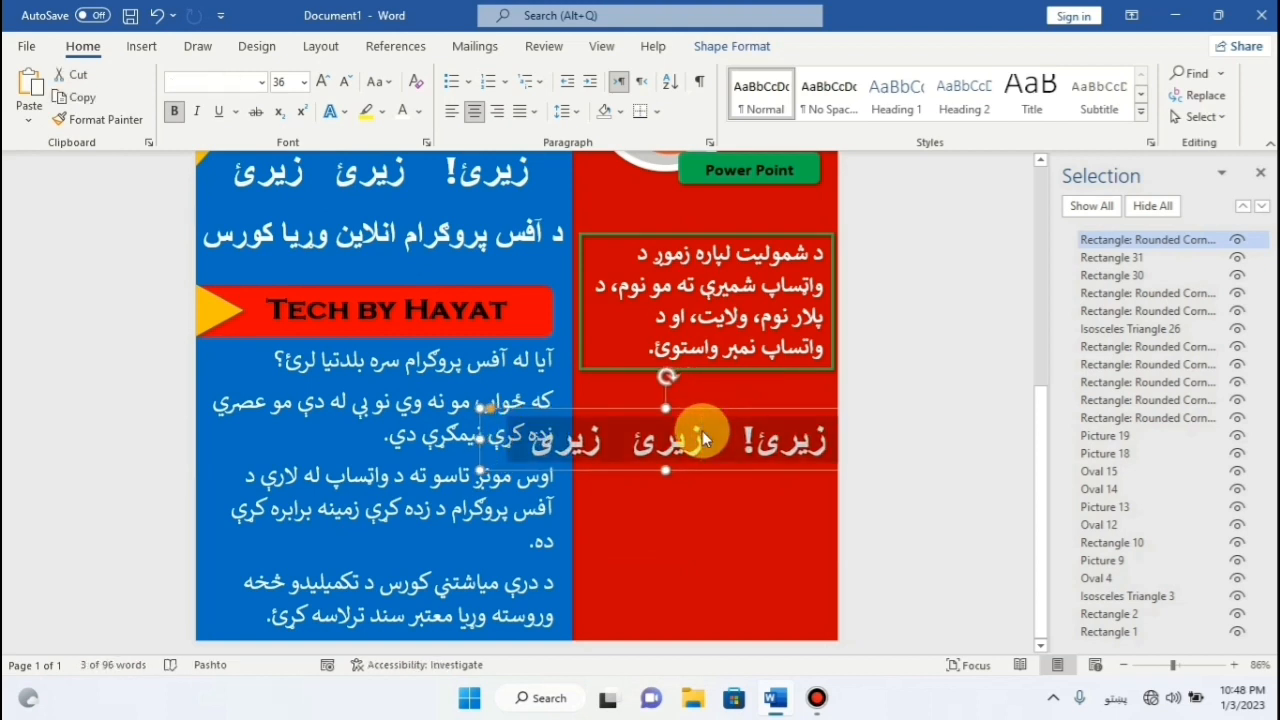
{"action": "type", "text": "بېړ"}
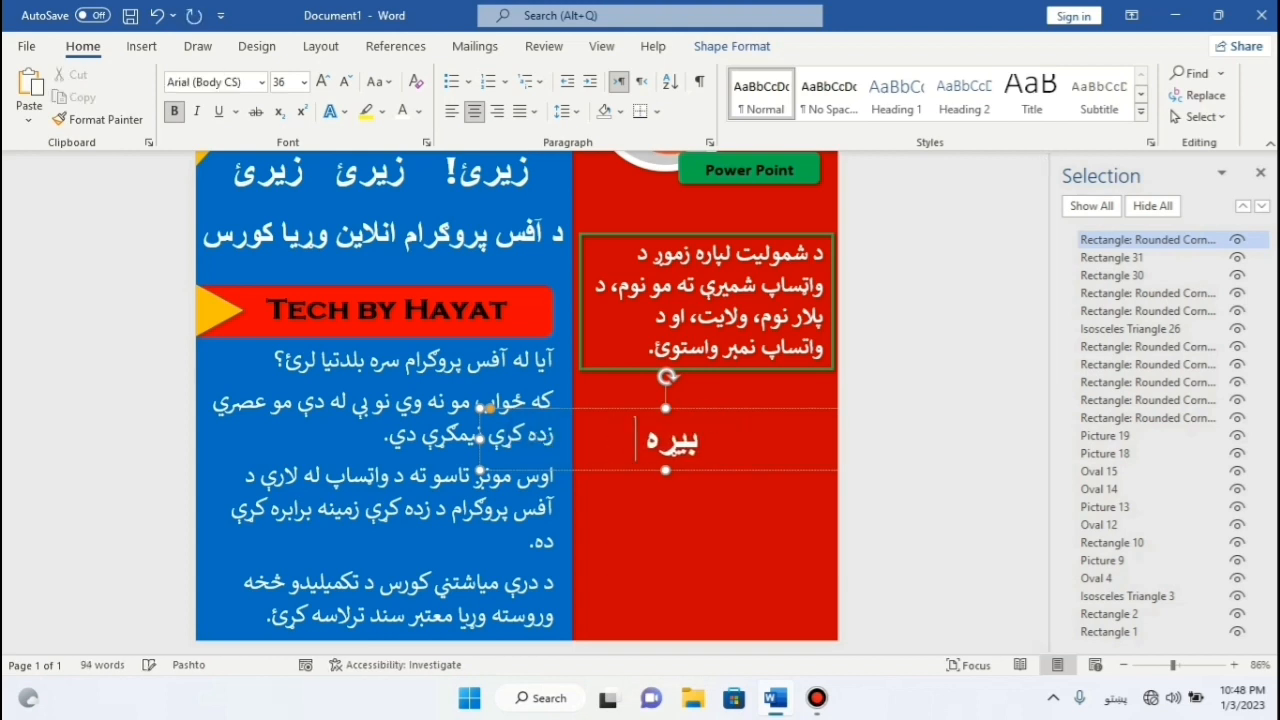
{"action": "key", "text": "ctrl+a"}
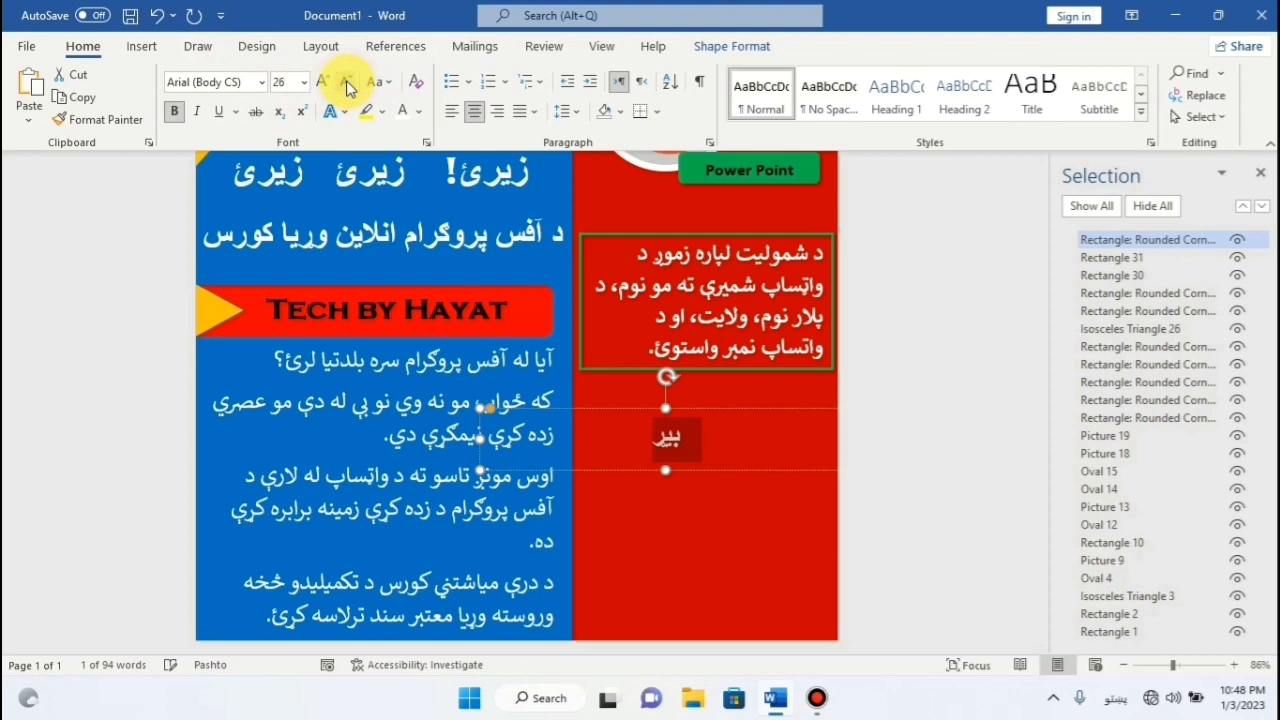
{"action": "left_click", "coordinate": [324, 82]}
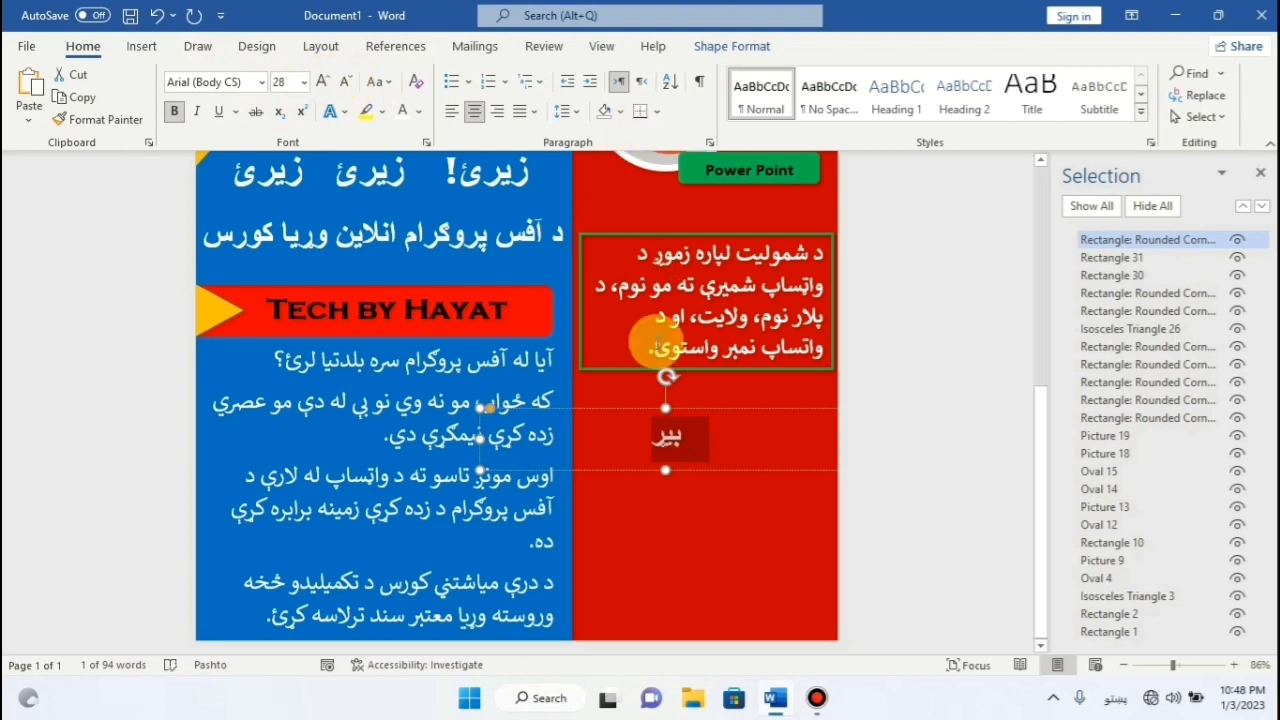
{"action": "left_click", "coordinate": [670, 447]}
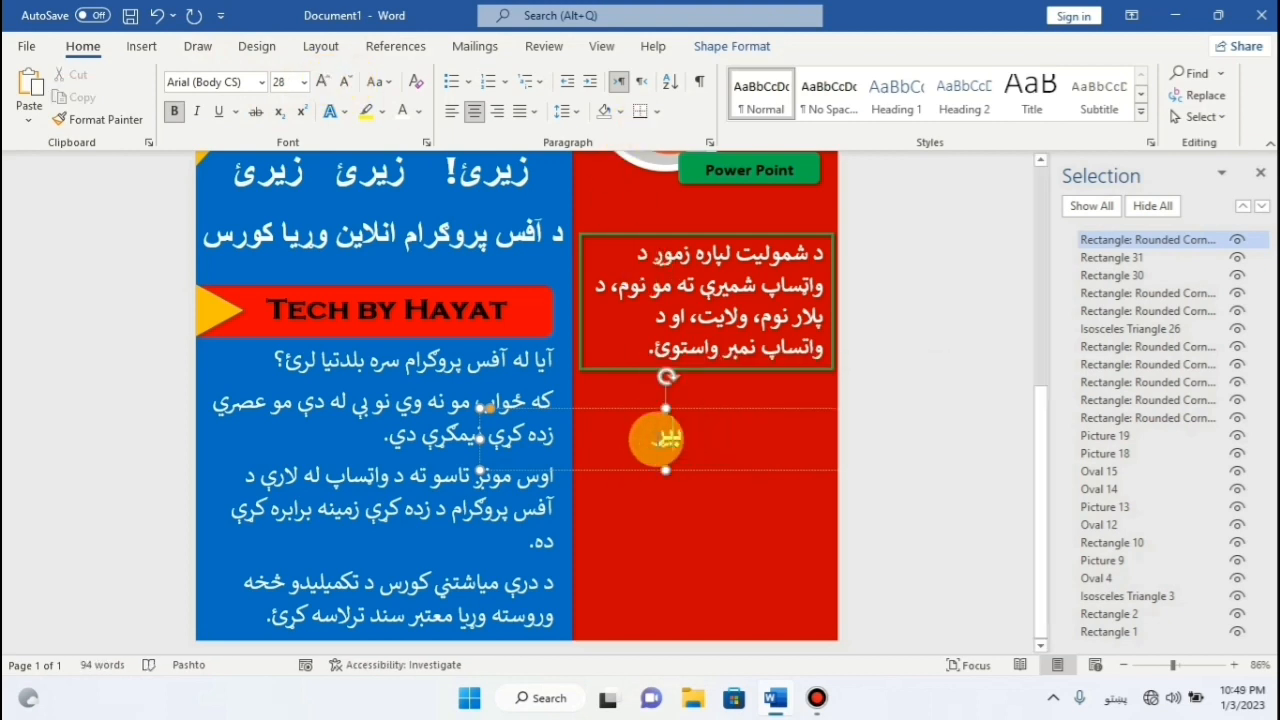
{"action": "type", "text": "ع"}
{"action": "key", "text": "BackSpace"}
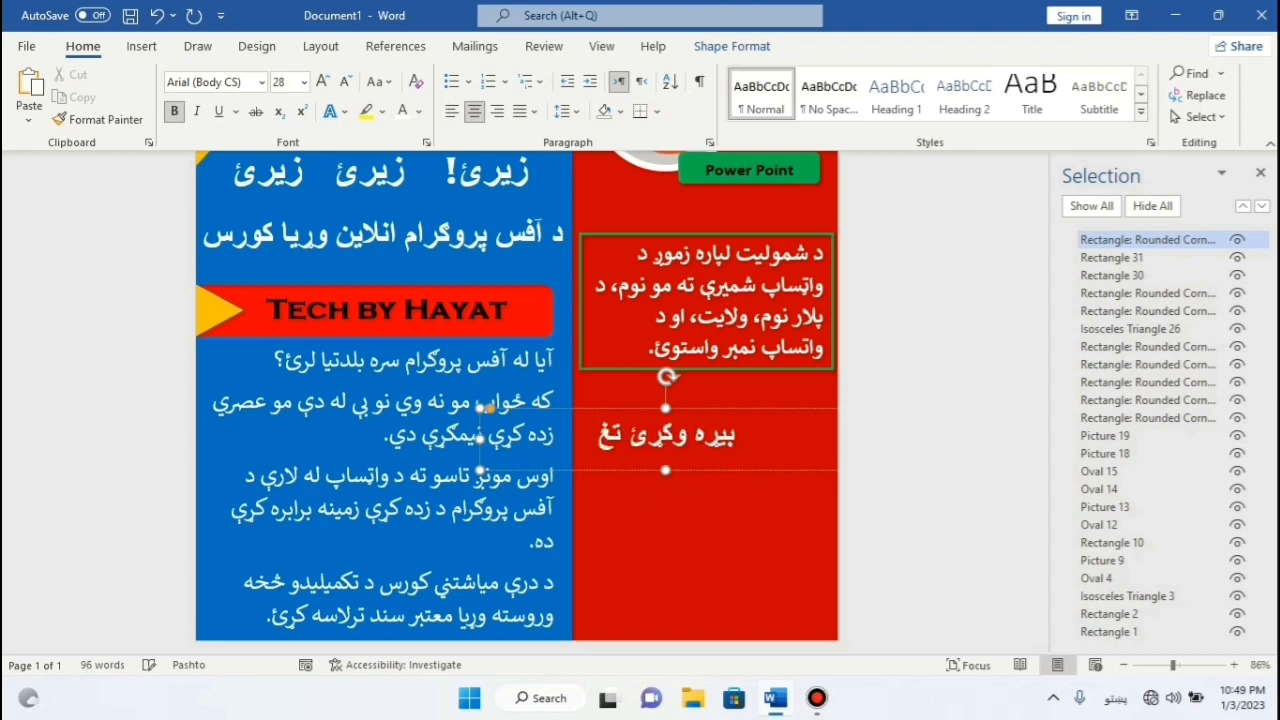
{"action": "type", "text": "محد"}
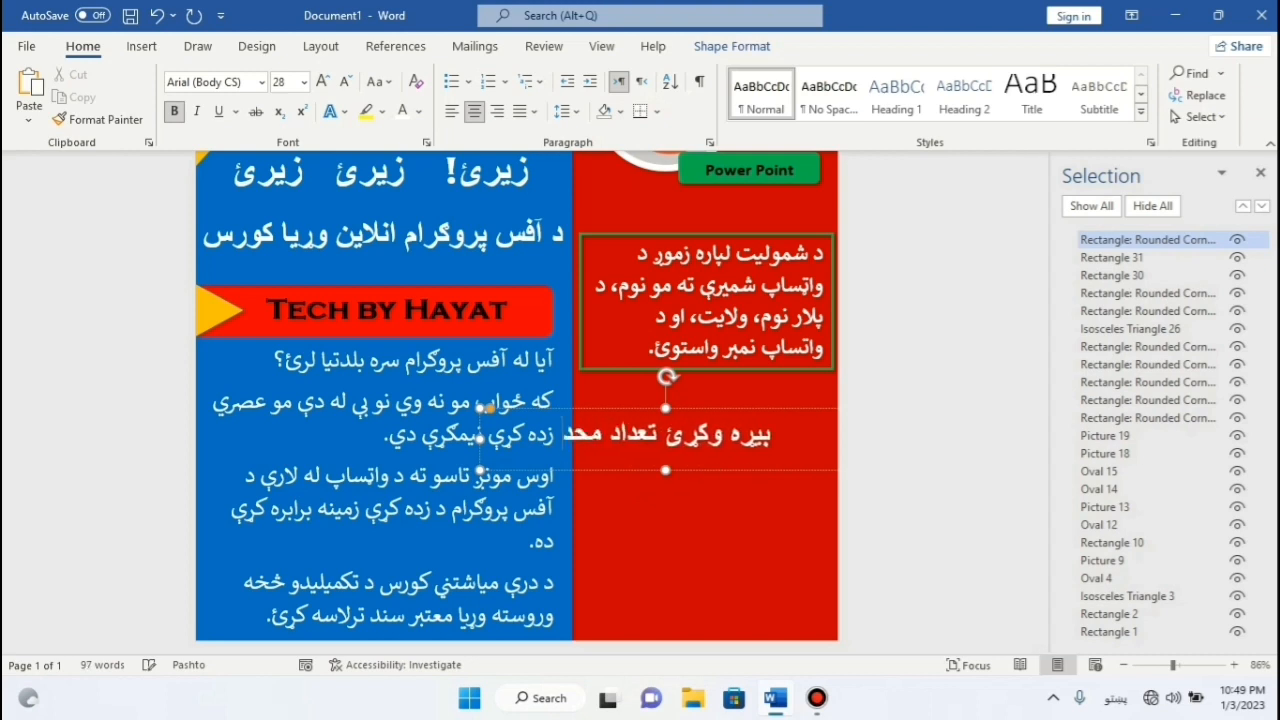
{"action": "type", "text": "ود دهي"}
{"action": "key", "text": "BackSpace"}
{"action": "type", "text": "ی"}
Resize the box to two lines, set its text to 36 pt, and place it below the instructions box.
{"action": "left_click_drag", "start_coordinate": [482, 440], "coordinate": [607, 452]}
{"action": "left_click_drag", "start_coordinate": [729, 470], "coordinate": [734, 510]}
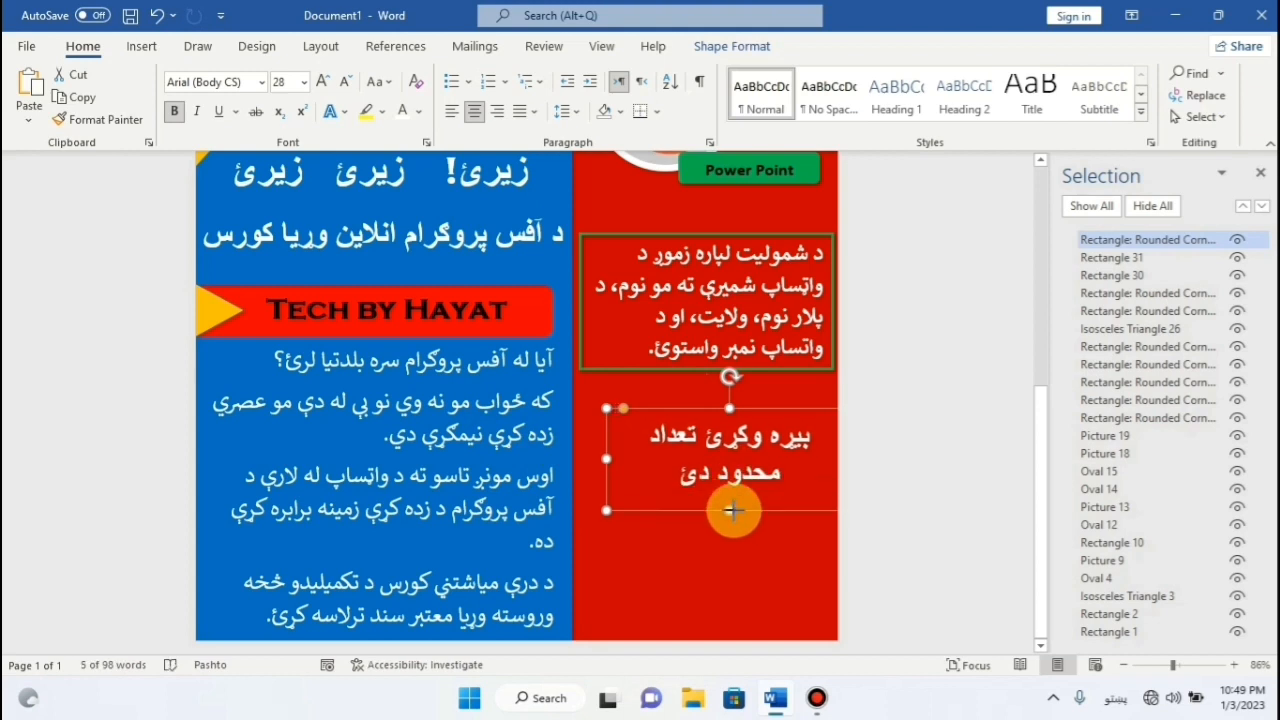
{"action": "left_click_drag", "start_coordinate": [775, 408], "coordinate": [740, 402]}
{"action": "key", "text": "ctrl+a"}
{"action": "left_click", "coordinate": [323, 81]}
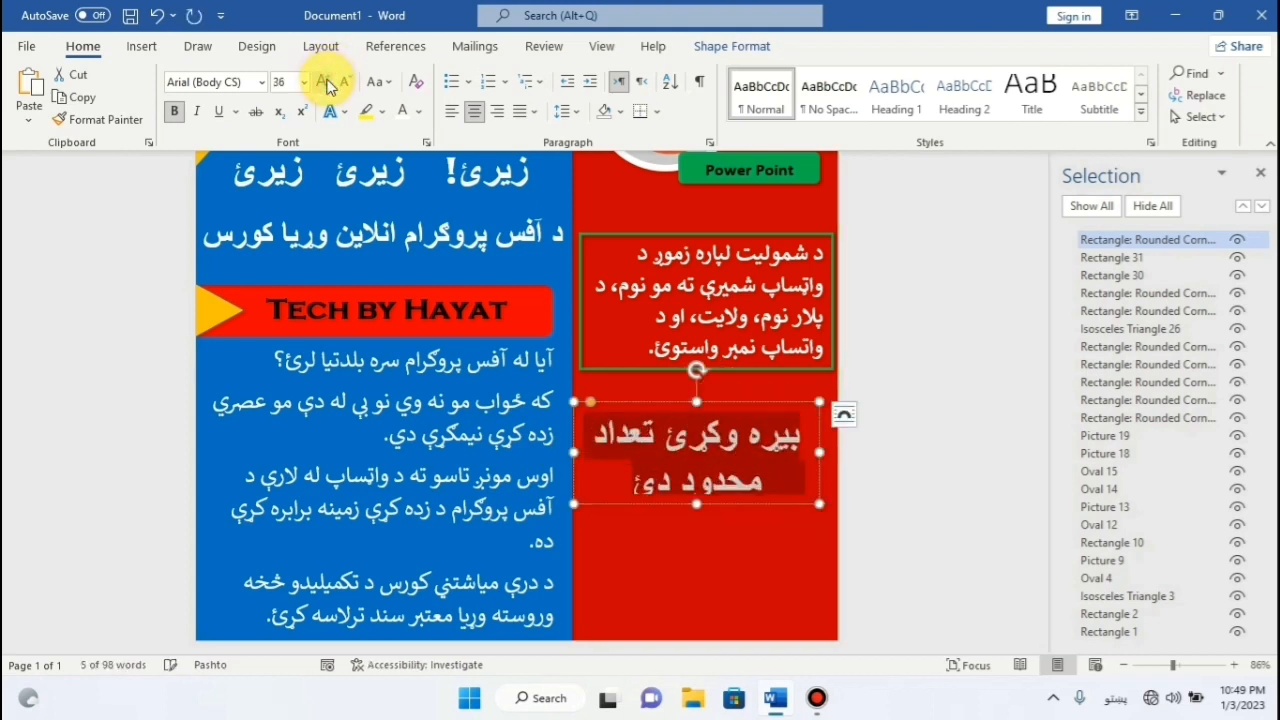
{"action": "left_click", "coordinate": [697, 507]}
{"action": "left_click_drag", "start_coordinate": [755, 405], "coordinate": [761, 402]}
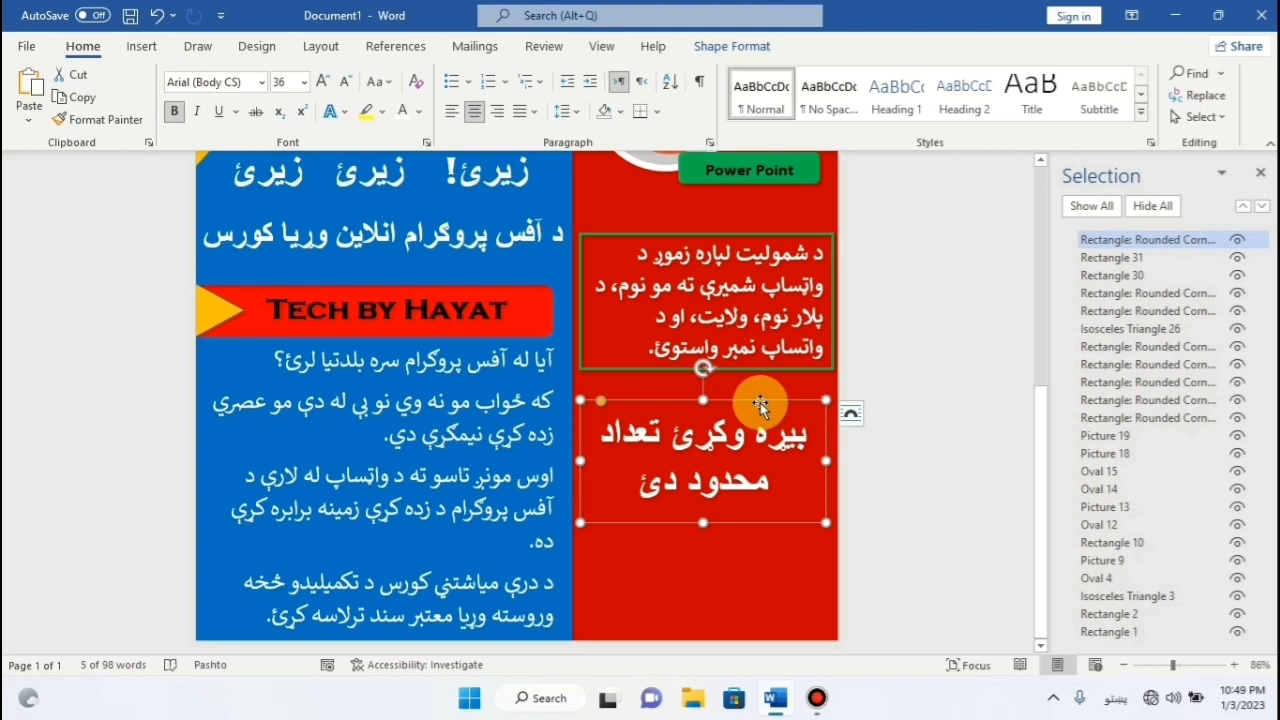
Change the new note's font to Calibri and nudge the shape slightly left.
{"action": "left_click", "coordinate": [262, 82]}
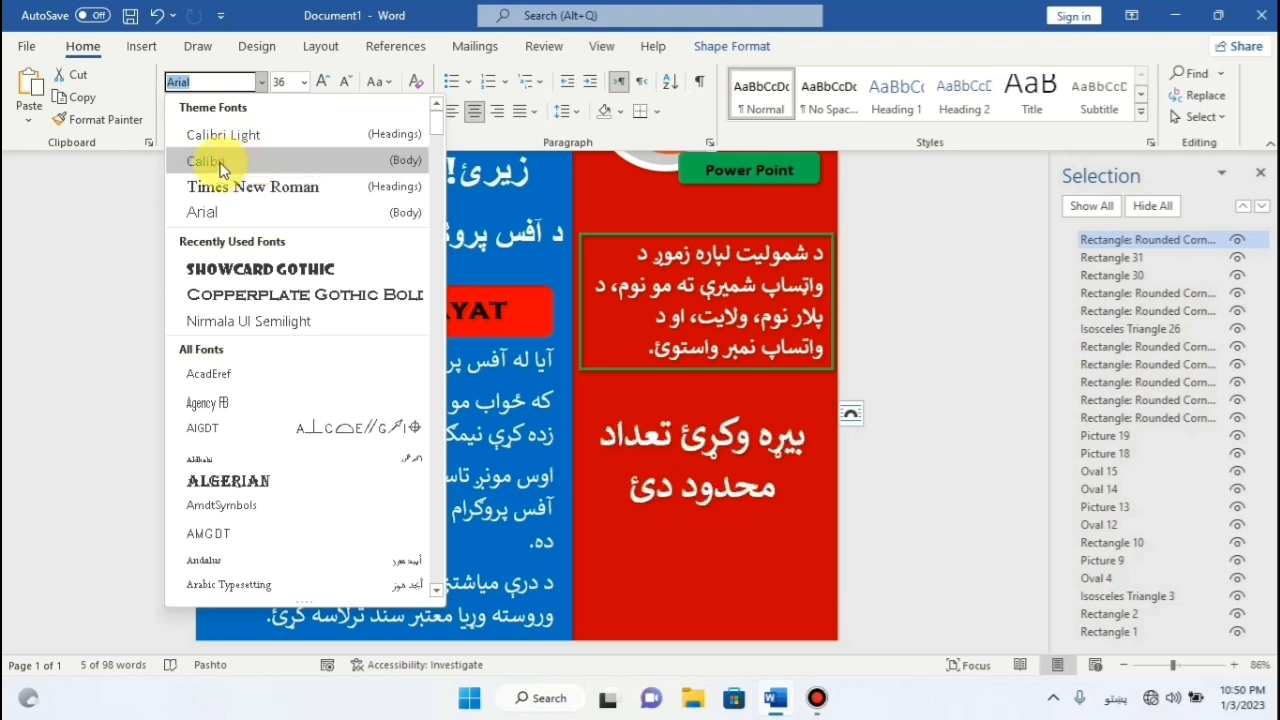
{"action": "left_click", "coordinate": [221, 170]}
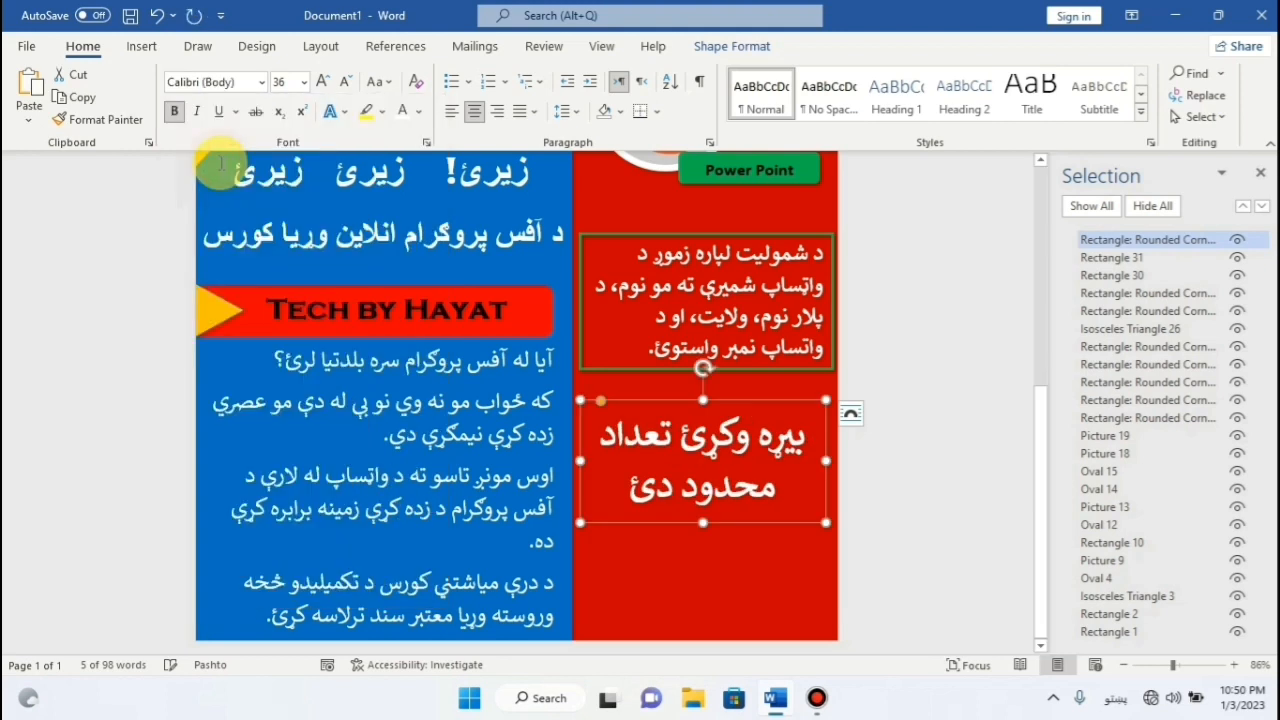
{"action": "left_click", "coordinate": [750, 398]}
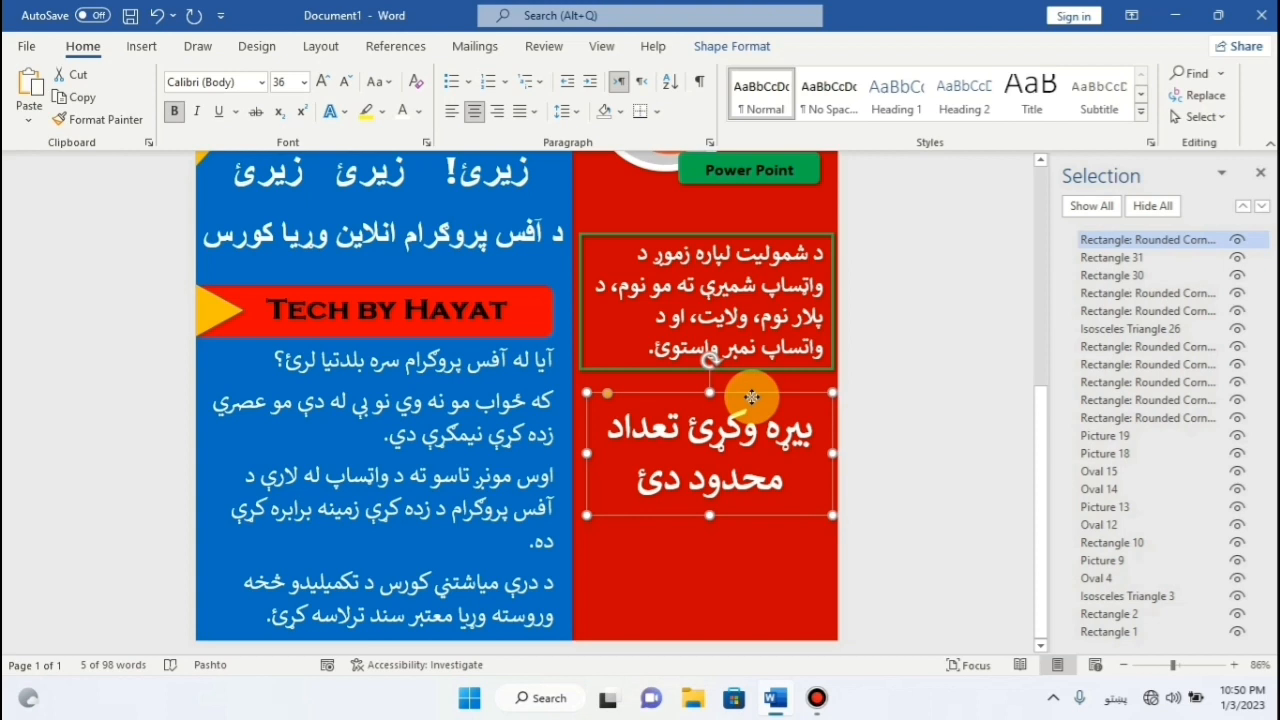
{"action": "left_click_drag", "start_coordinate": [752, 398], "coordinate": [751, 398]}
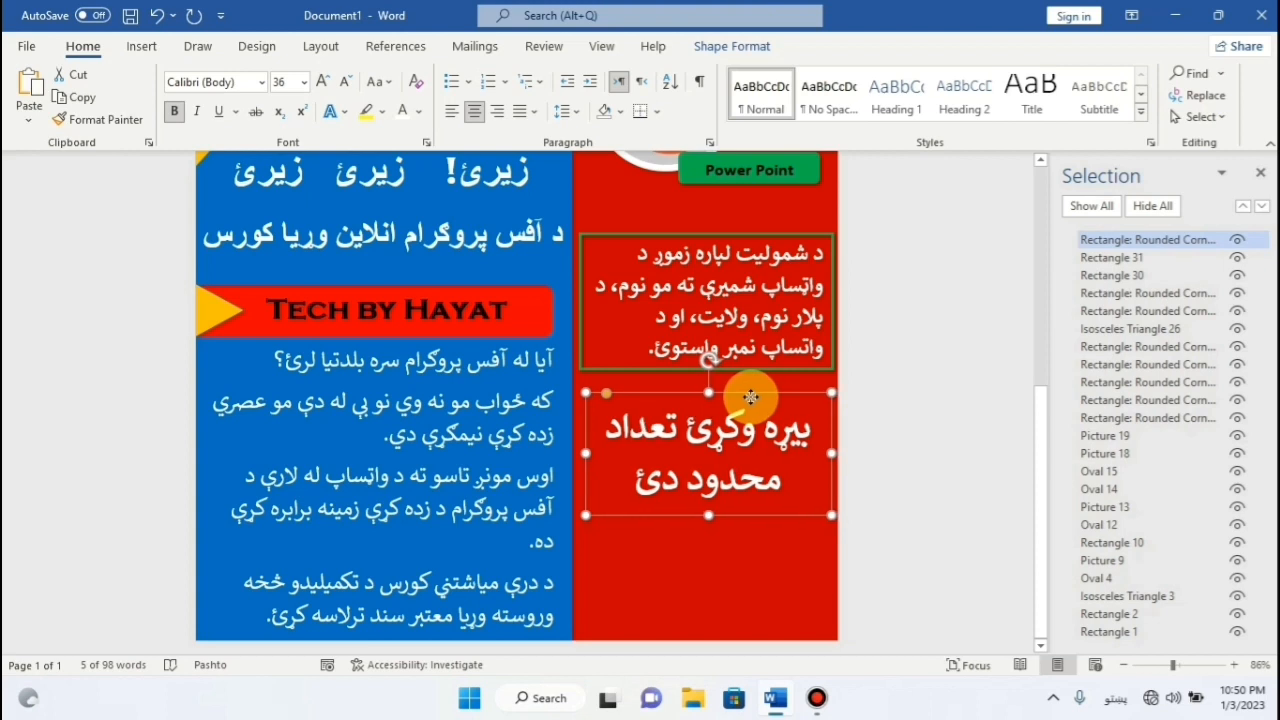
Give the note shape a green outline 4½ pt thick.
{"action": "left_click", "coordinate": [730, 46]}
{"action": "left_click", "coordinate": [467, 96]}
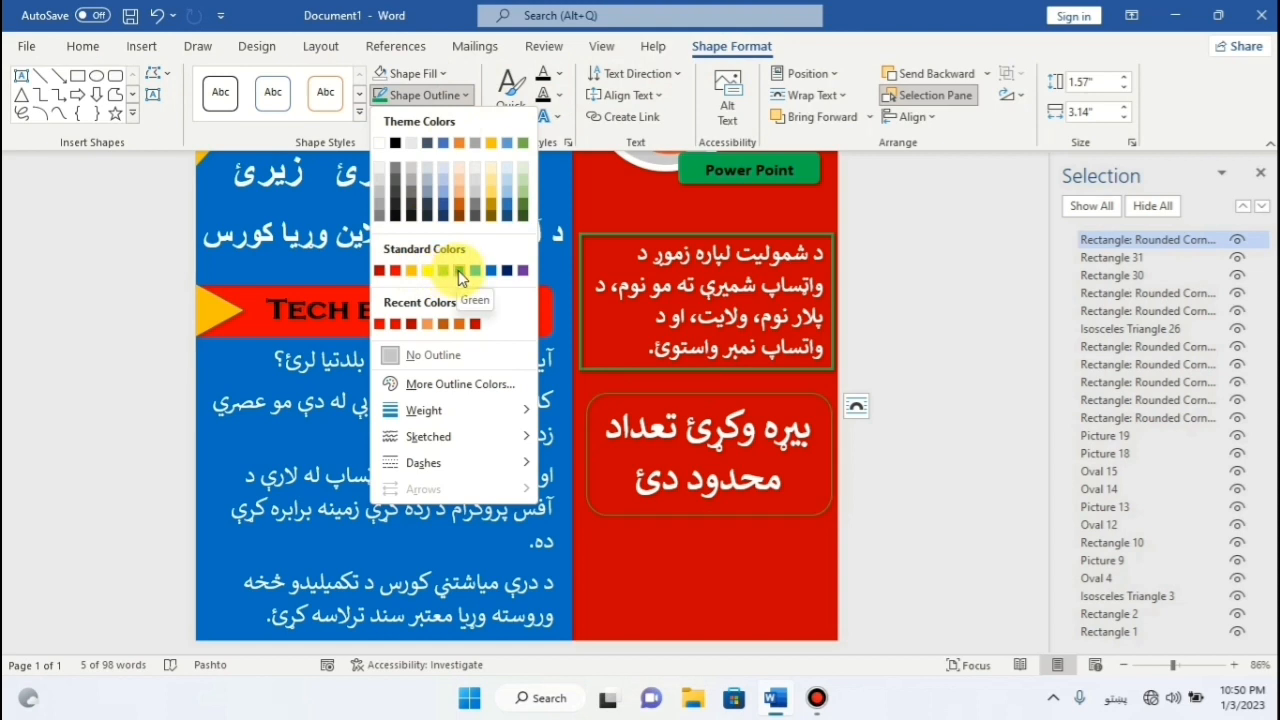
{"action": "left_click", "coordinate": [458, 270]}
{"action": "left_click", "coordinate": [425, 95]}
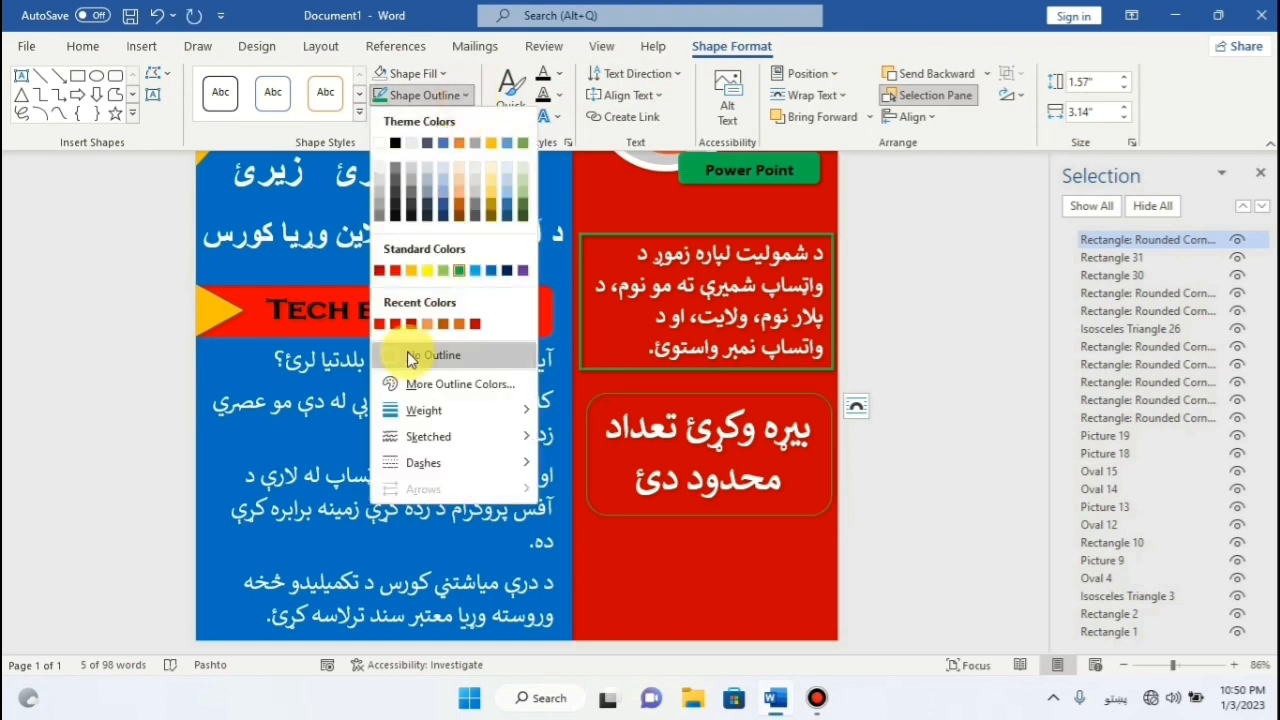
{"action": "mouse_move", "coordinate": [416, 412]}
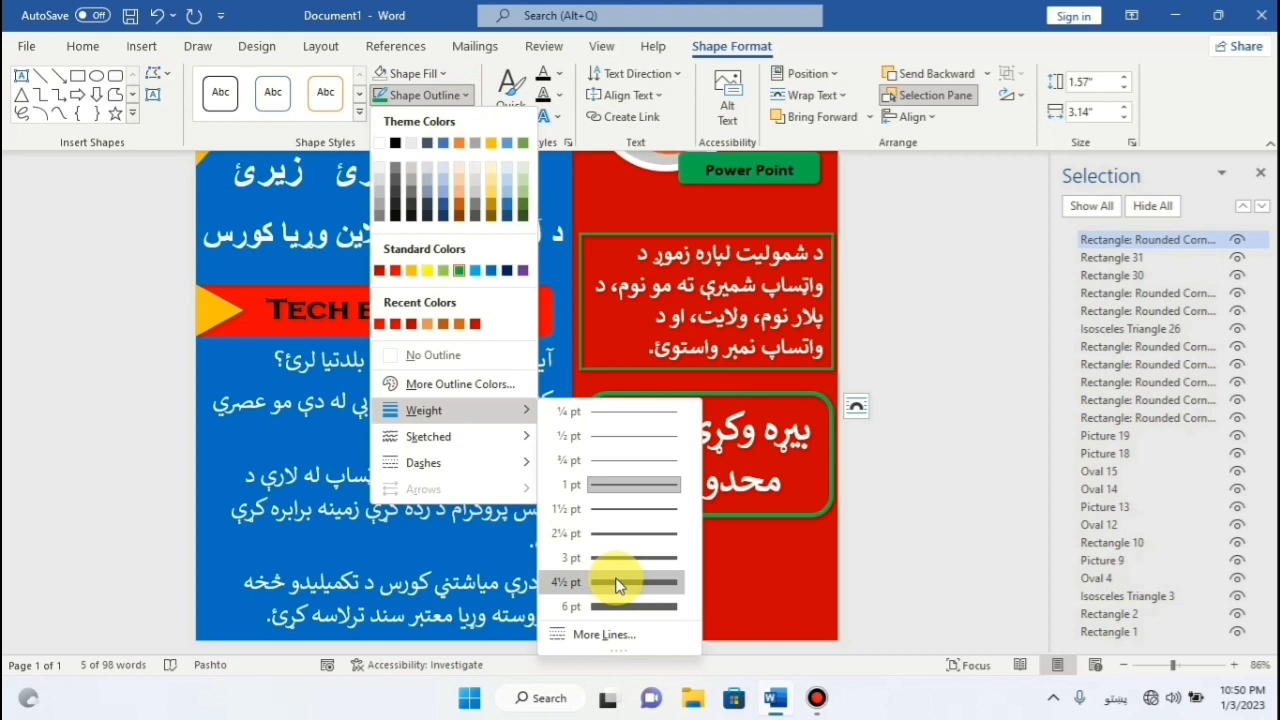
{"action": "left_click", "coordinate": [617, 586]}
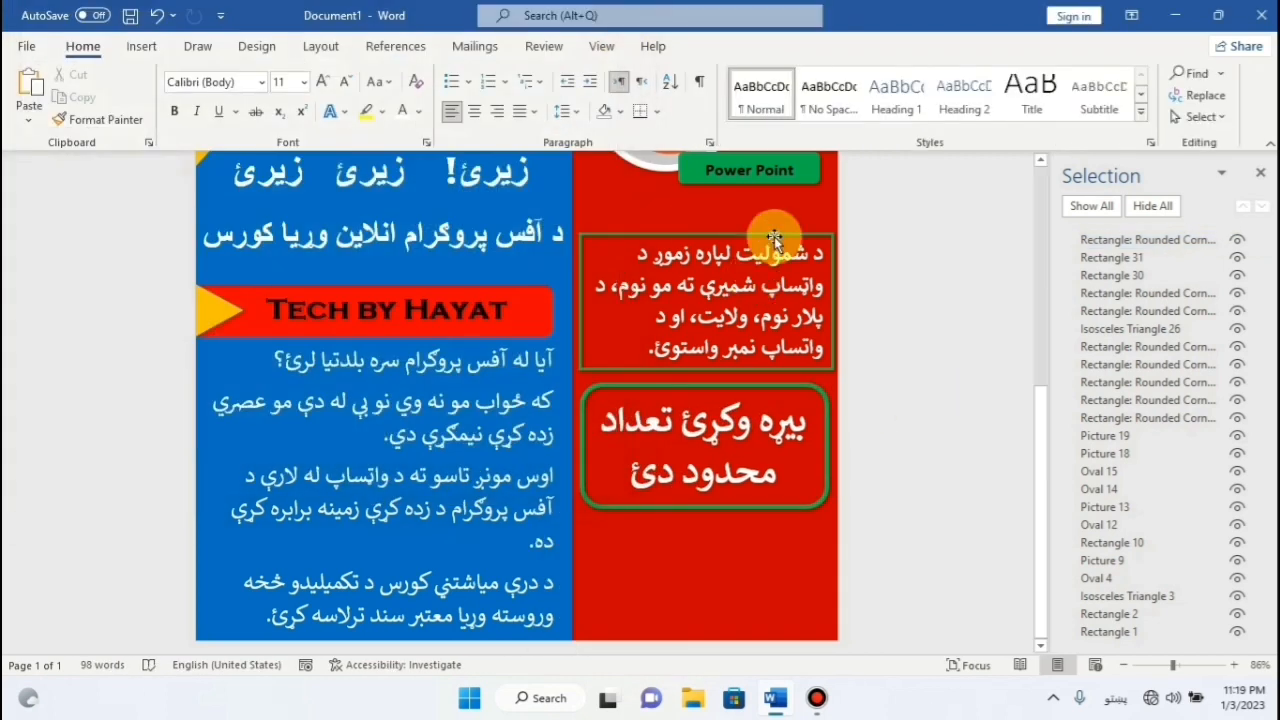
Nudge the instructions box, rounded box and Pashto note so they stack snugly under the Power Point label.
{"action": "left_click", "coordinate": [775, 240]}
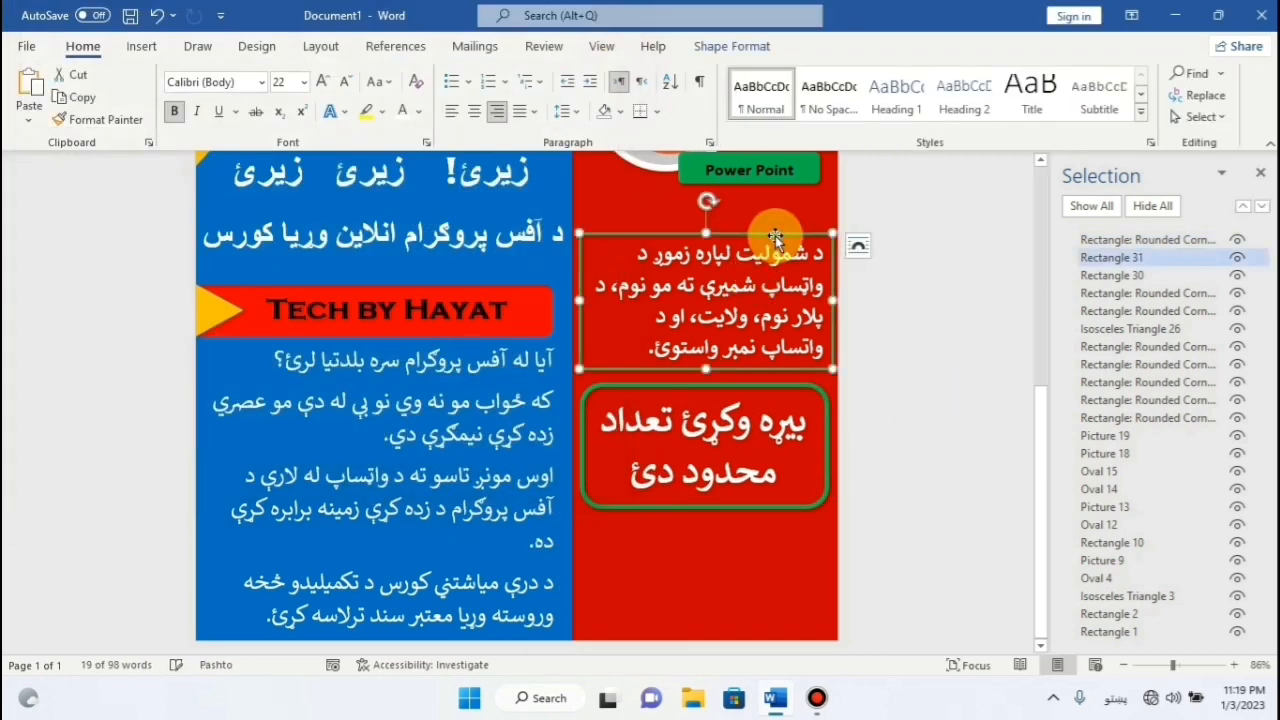
{"action": "key", "text": "Down"}
{"action": "key", "text": "Down"}
{"action": "key", "text": "Down"}
{"action": "key", "text": "Down"}
{"action": "key", "text": "Down"}
{"action": "key", "text": "Down"}
{"action": "key", "text": "Down"}
{"action": "key", "text": "Down"}
{"action": "key", "text": "Down"}
{"action": "key", "text": "Down"}
{"action": "key", "text": "Down"}
{"action": "key", "text": "Down"}
{"action": "key", "text": "Down"}
{"action": "key", "text": "Down"}
{"action": "key", "text": "Down"}
{"action": "key", "text": "Down"}
{"action": "key", "text": "Down"}
{"action": "key", "text": "Down"}
{"action": "key", "text": "Down"}
{"action": "key", "text": "Down"}
{"action": "left_click", "coordinate": [761, 383]}
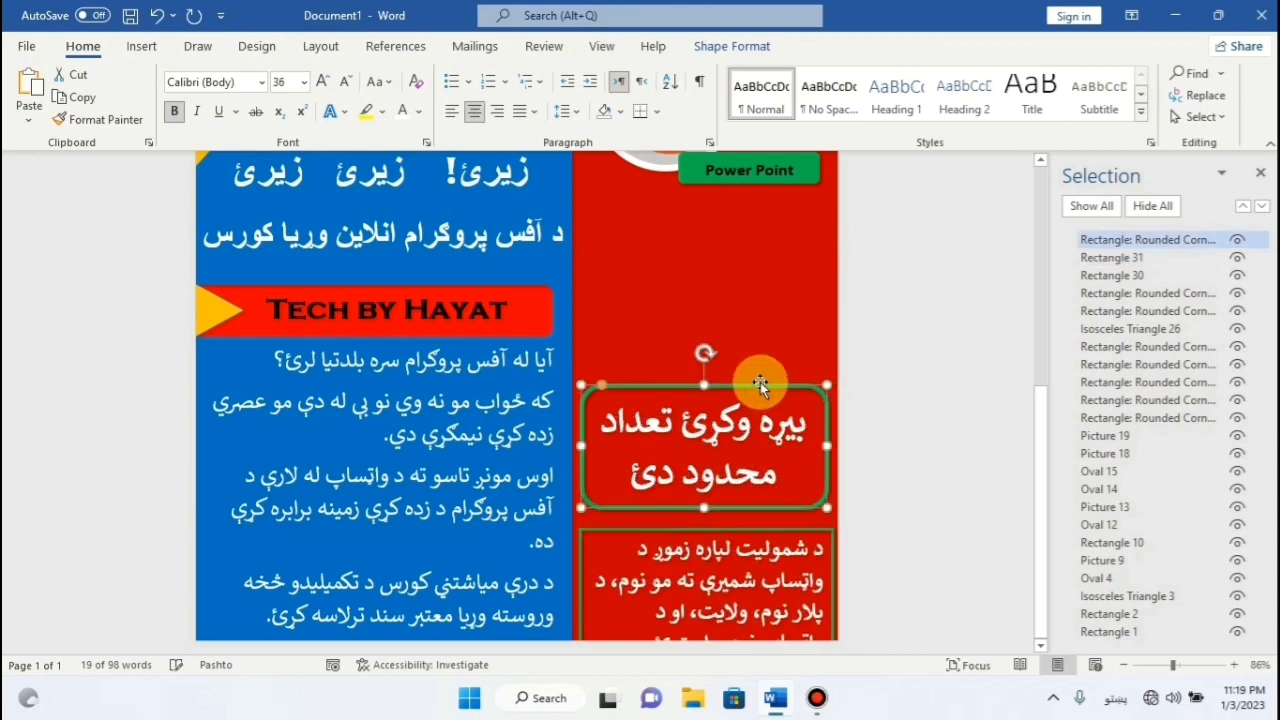
{"action": "key", "text": "Down"}
{"action": "key", "text": "Down"}
{"action": "key", "text": "Down"}
{"action": "key", "text": "Down"}
{"action": "key", "text": "Up"}
{"action": "key", "text": "Up"}
{"action": "key", "text": "Up"}
{"action": "key", "text": "Up"}
{"action": "key", "text": "Up"}
{"action": "key", "text": "Up"}
{"action": "key", "text": "Up"}
{"action": "key", "text": "Up"}
{"action": "key", "text": "Up"}
{"action": "key", "text": "Up"}
{"action": "key", "text": "Up"}
{"action": "key", "text": "Up"}
{"action": "key", "text": "Up"}
{"action": "key", "text": "Up"}
{"action": "key", "text": "Up"}
{"action": "key", "text": "Up"}
{"action": "key", "text": "Up"}
{"action": "key", "text": "Up"}
{"action": "key", "text": "Up"}
{"action": "key", "text": "Up"}
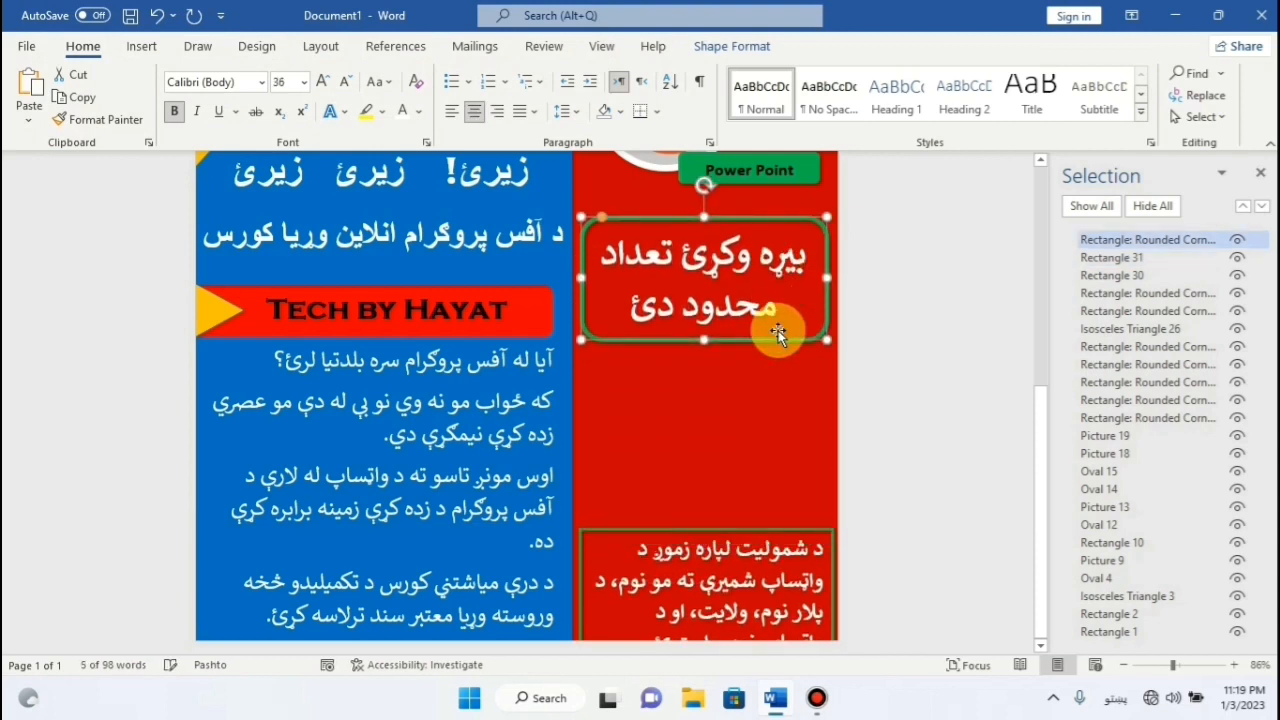
{"action": "left_click", "coordinate": [763, 530]}
{"action": "key", "text": "Up"}
{"action": "key", "text": "Up"}
{"action": "key", "text": "Up"}
{"action": "key", "text": "Up"}
{"action": "key", "text": "Up"}
{"action": "key", "text": "Up"}
{"action": "key", "text": "Up"}
{"action": "key", "text": "Up"}
{"action": "key", "text": "Up"}
{"action": "key", "text": "Up"}
{"action": "key", "text": "Up"}
{"action": "key", "text": "Up"}
{"action": "key", "text": "Up"}
{"action": "key", "text": "Up"}
{"action": "key", "text": "Up"}
{"action": "key", "text": "Up"}
{"action": "key", "text": "Up"}
{"action": "key", "text": "Up"}
{"action": "key", "text": "Up"}
{"action": "key", "text": "Up"}
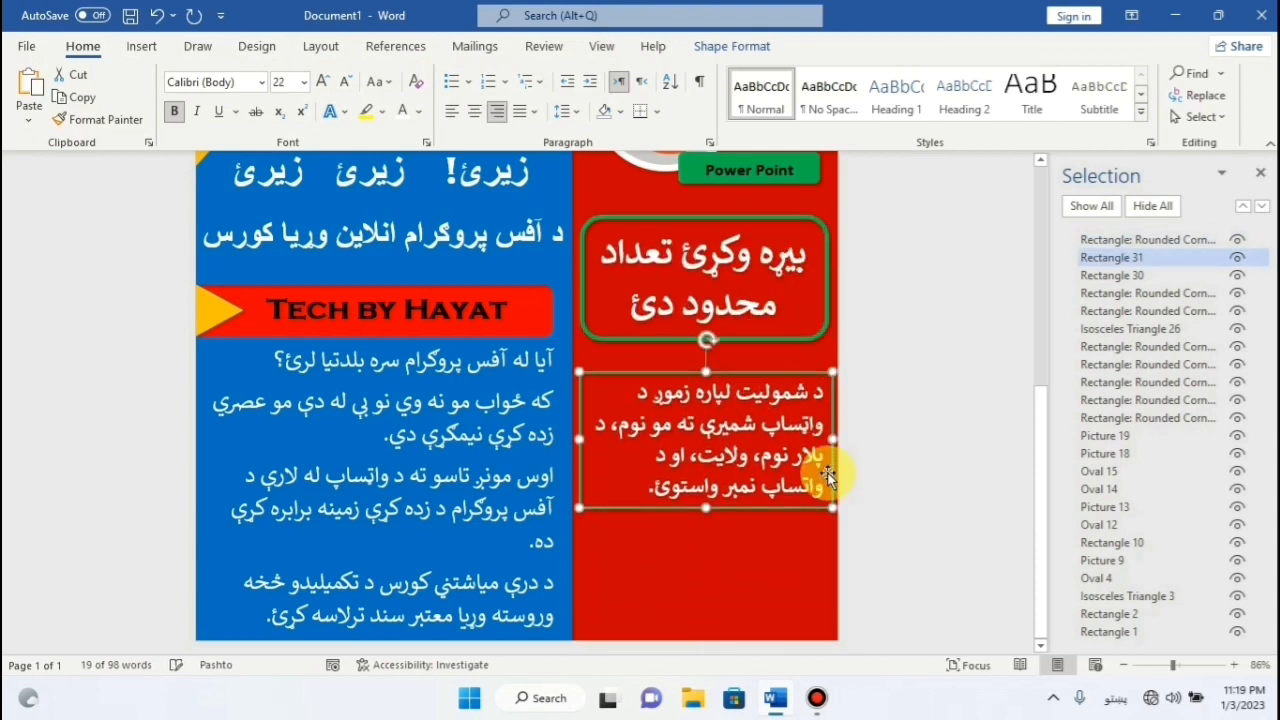
{"action": "key", "text": "Up"}
{"action": "key", "text": "Up"}
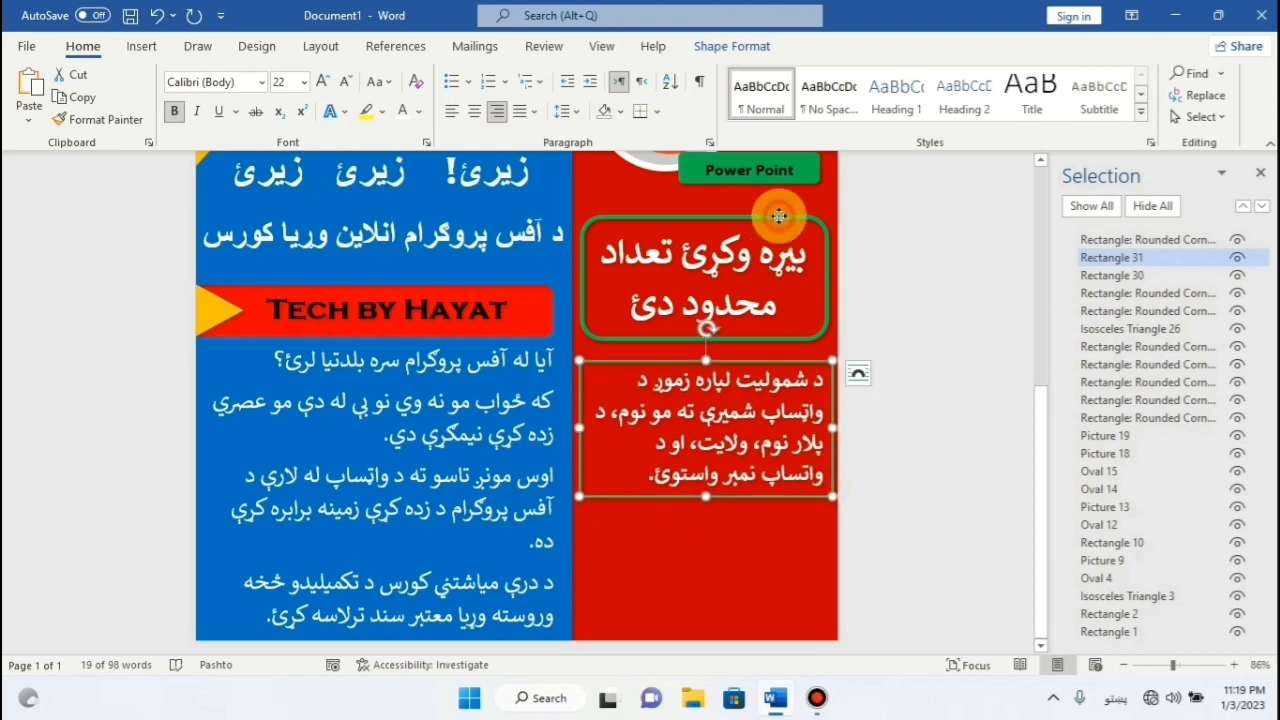
{"action": "left_click", "coordinate": [778, 225]}
{"action": "key", "text": "Up"}
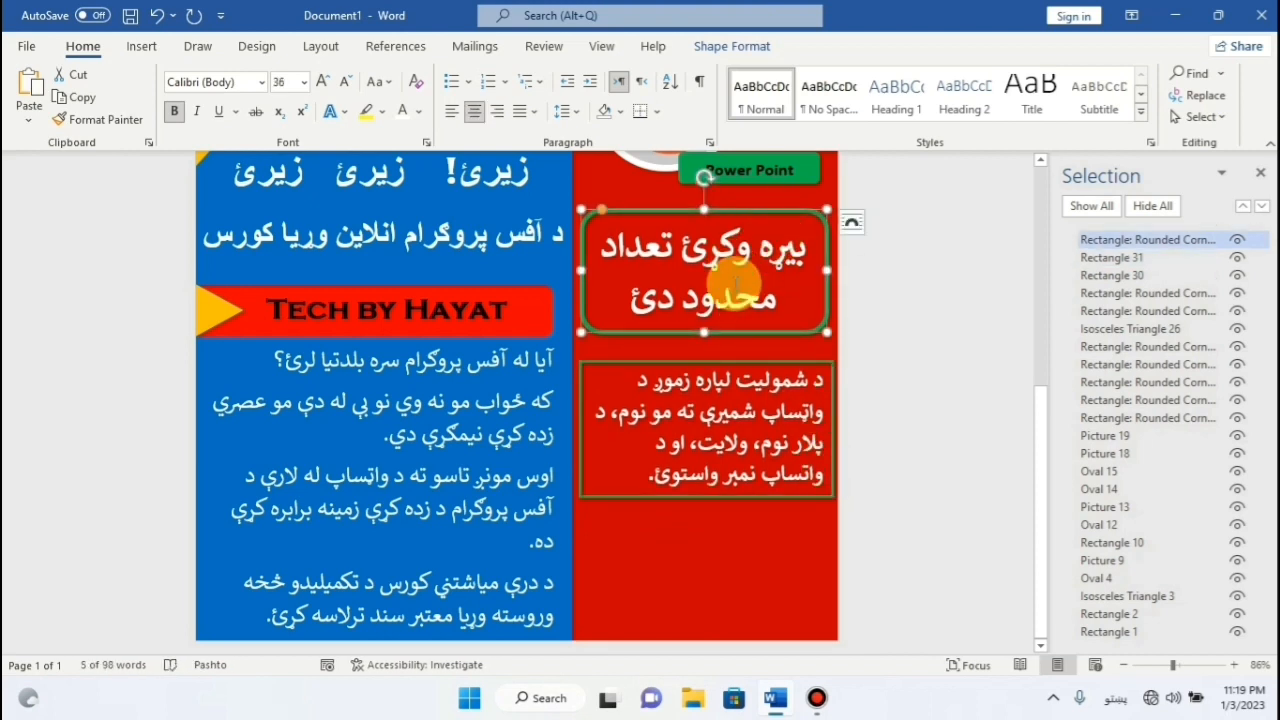
{"action": "left_click", "coordinate": [908, 434]}
{"action": "left_click", "coordinate": [141, 47]}
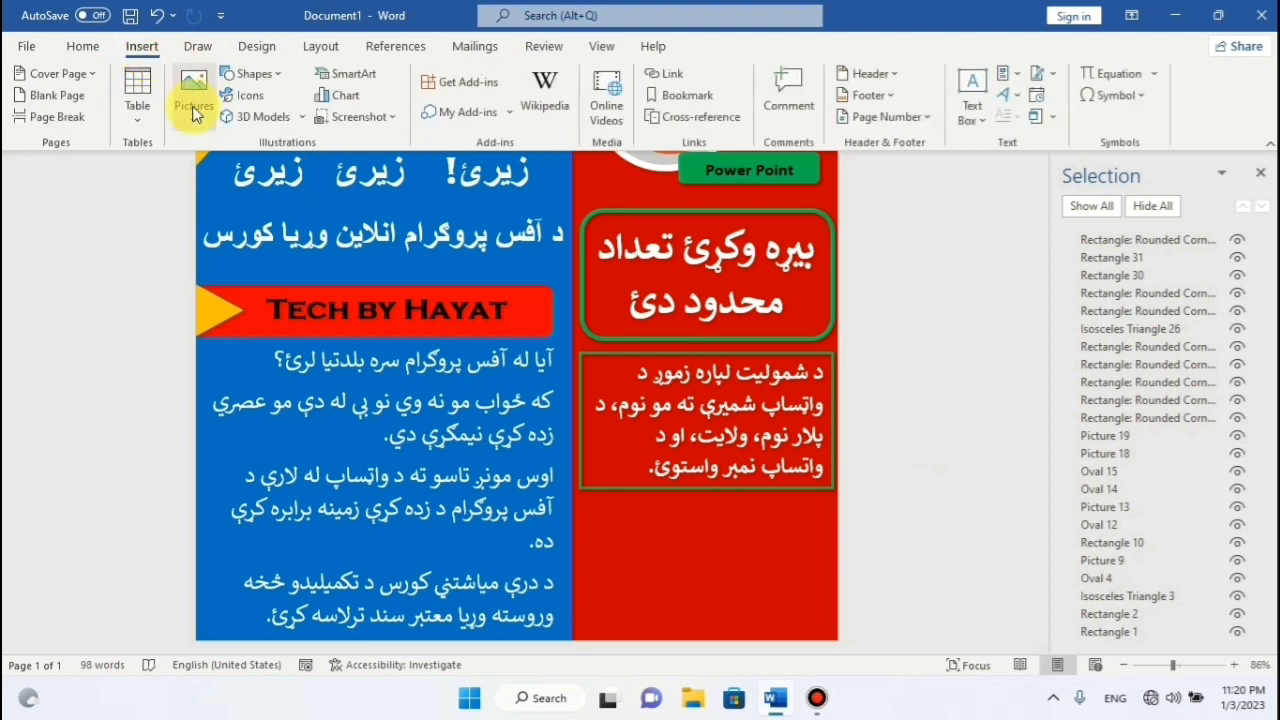
Draw a small circle below the text box and fill it with the WhatsApp image.
{"action": "left_click", "coordinate": [255, 73]}
{"action": "left_click", "coordinate": [298, 127]}
{"action": "mouse_move", "coordinate": [587, 505]}
{"action": "left_mouse_down"}
{"action": "mouse_move", "coordinate": [641, 556]}
{"action": "mouse_move", "coordinate": [734, 534]}
{"action": "mouse_move", "coordinate": [626, 529]}
{"action": "mouse_move", "coordinate": [610, 508]}
{"action": "left_mouse_up"}
{"action": "key", "text": "Up"}
{"action": "key", "text": "Up"}
{"action": "key", "text": "Up"}
{"action": "key", "text": "Up"}
{"action": "key", "text": "Up"}
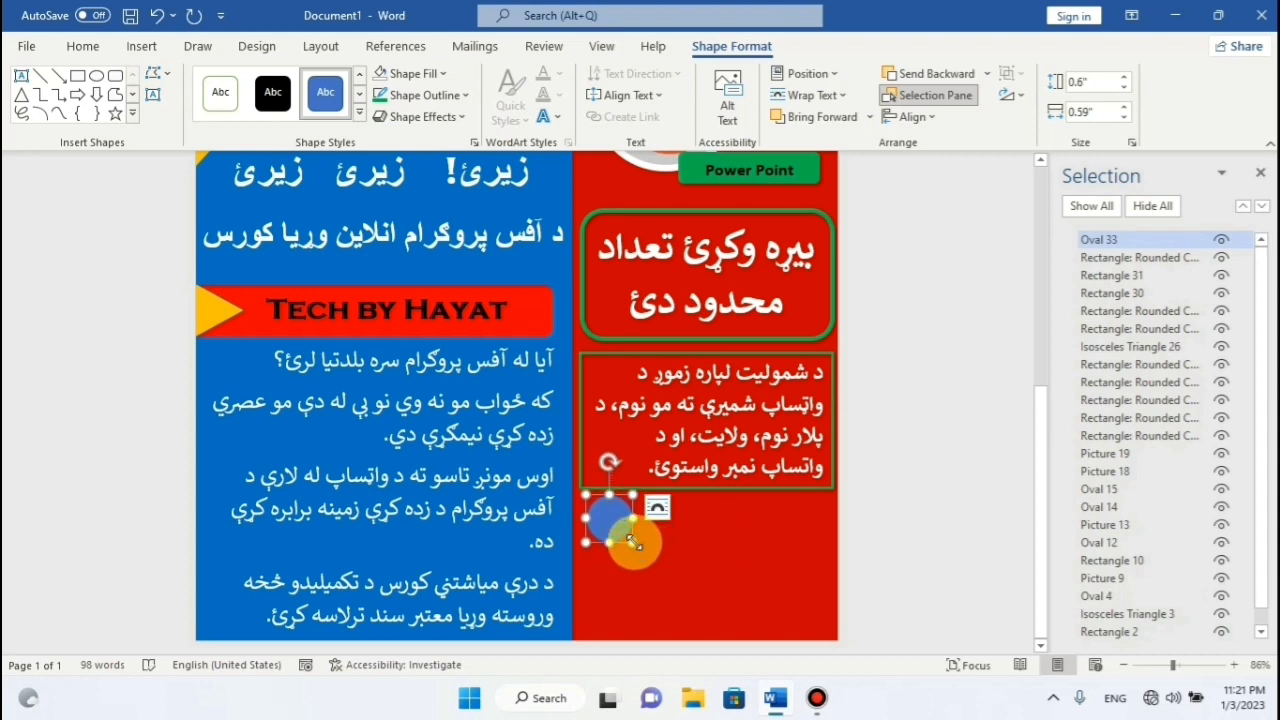
{"action": "left_click_drag", "start_coordinate": [628, 537], "coordinate": [622, 531]}
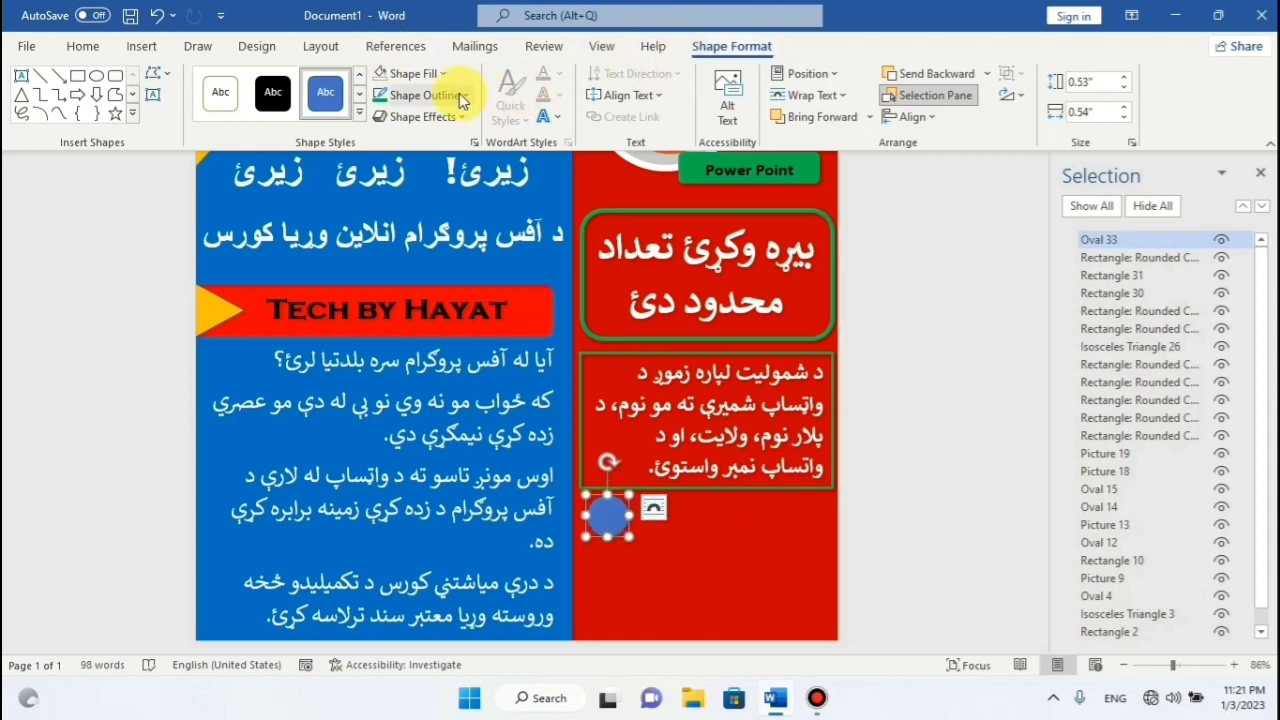
{"action": "left_click", "coordinate": [412, 73]}
{"action": "left_click", "coordinate": [425, 388]}
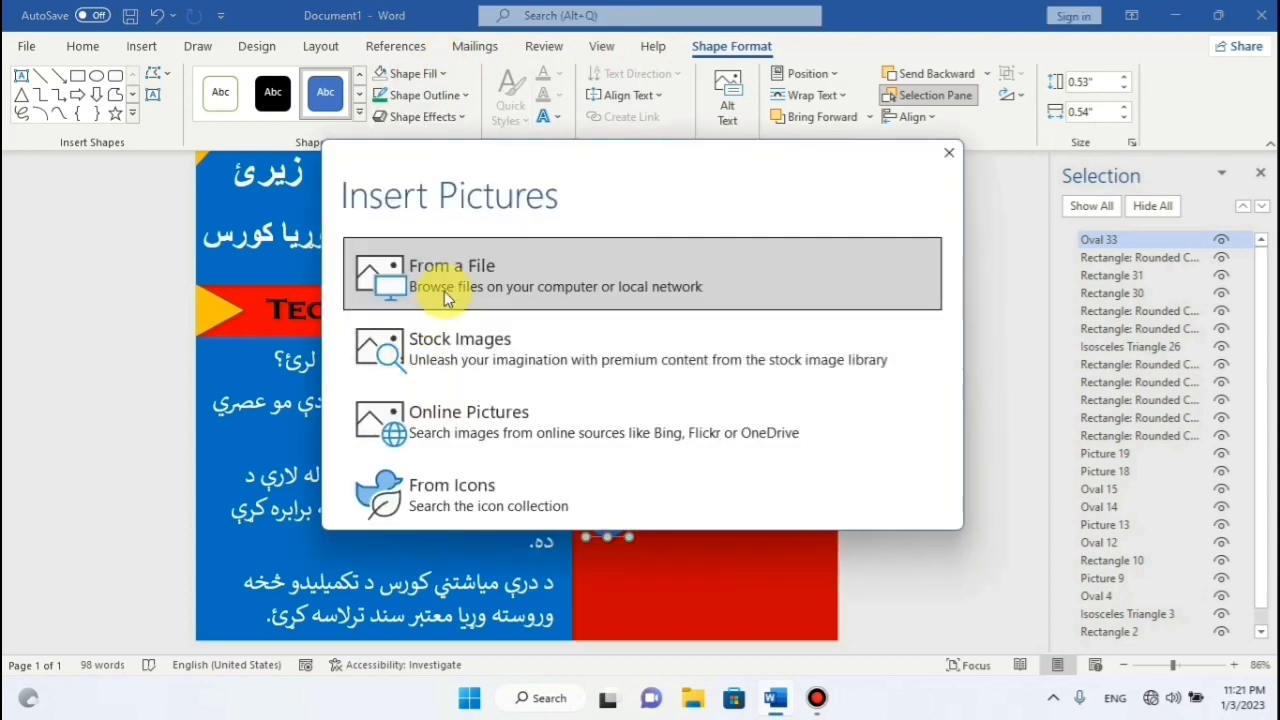
{"action": "left_click", "coordinate": [444, 291]}
{"action": "left_click", "coordinate": [345, 172]}
{"action": "left_click", "coordinate": [475, 418]}
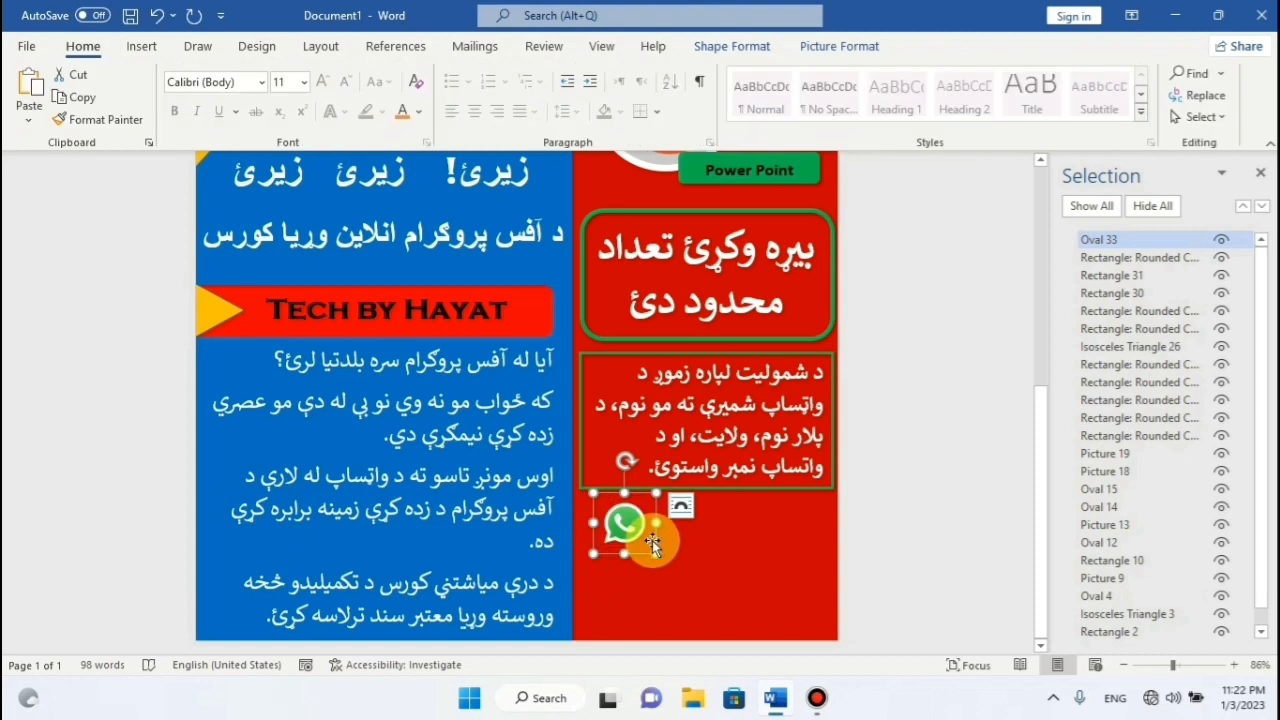
Copy the WhatsApp circle twice and stack the copies vertically beneath it.
{"action": "right_click", "coordinate": [654, 547]}
{"action": "left_click", "coordinate": [713, 113]}
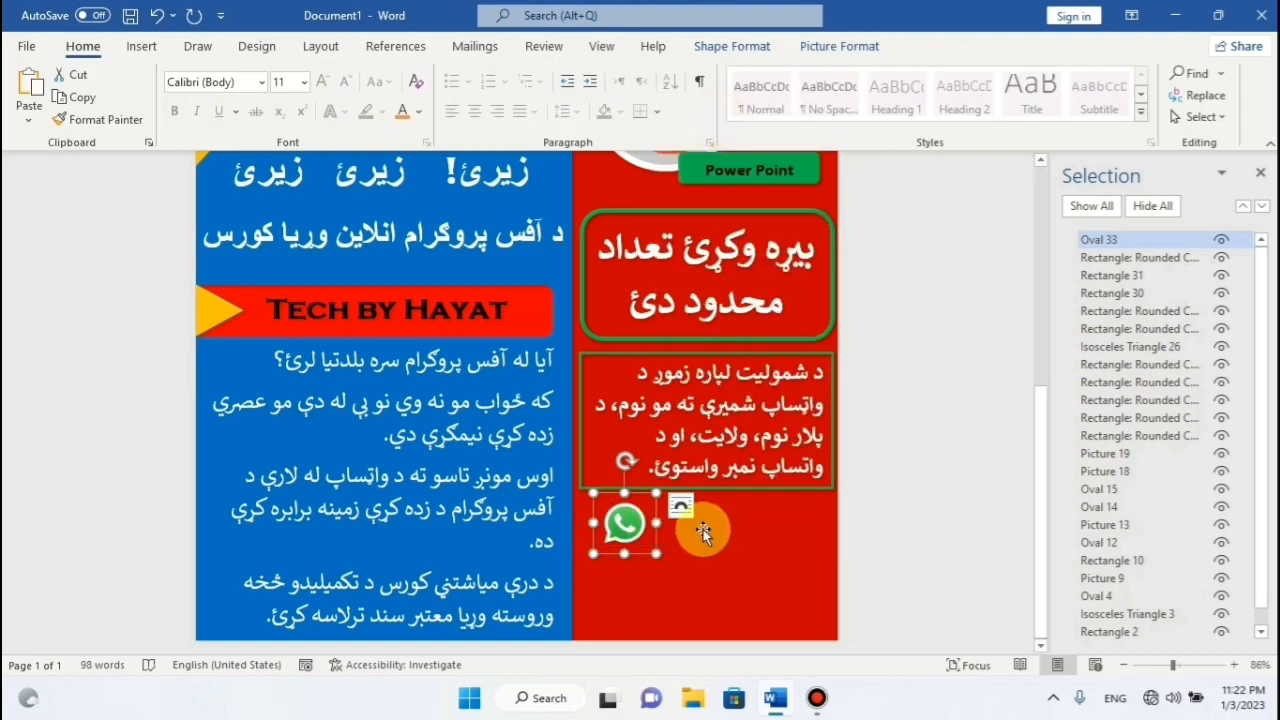
{"action": "right_click", "coordinate": [660, 547]}
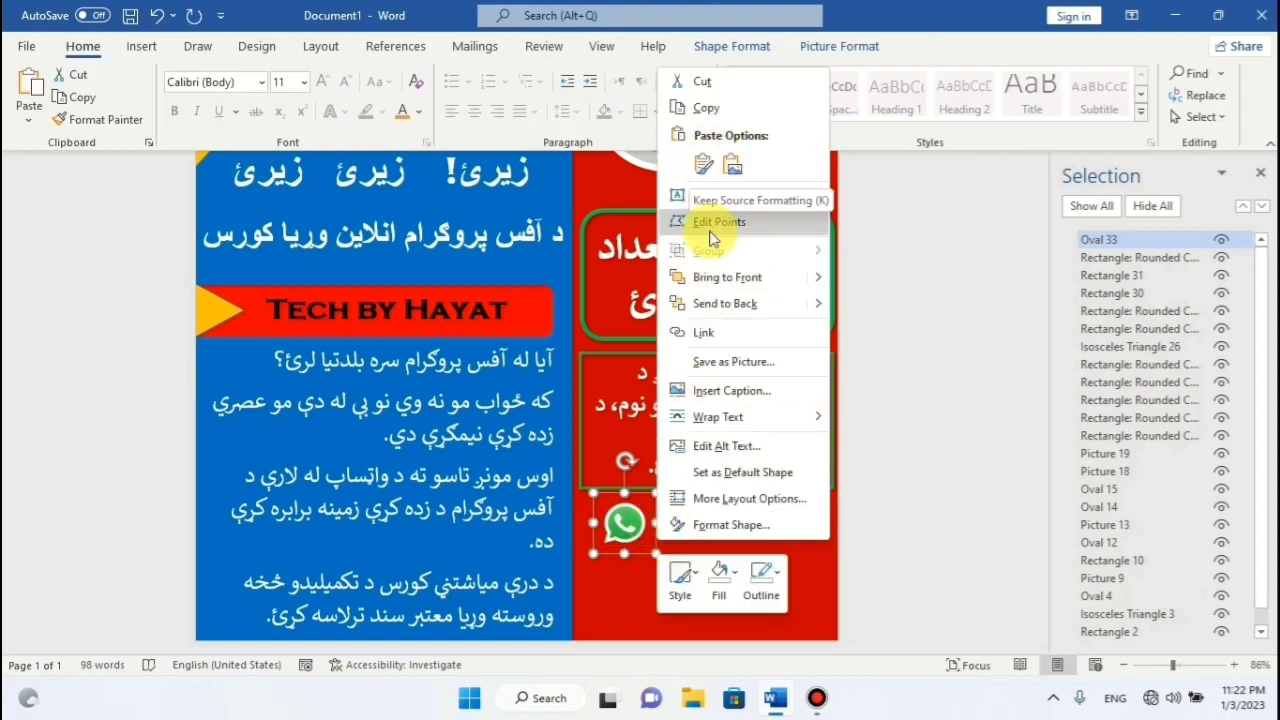
{"action": "left_click", "coordinate": [707, 168]}
{"action": "left_click_drag", "start_coordinate": [658, 509], "coordinate": [641, 533]}
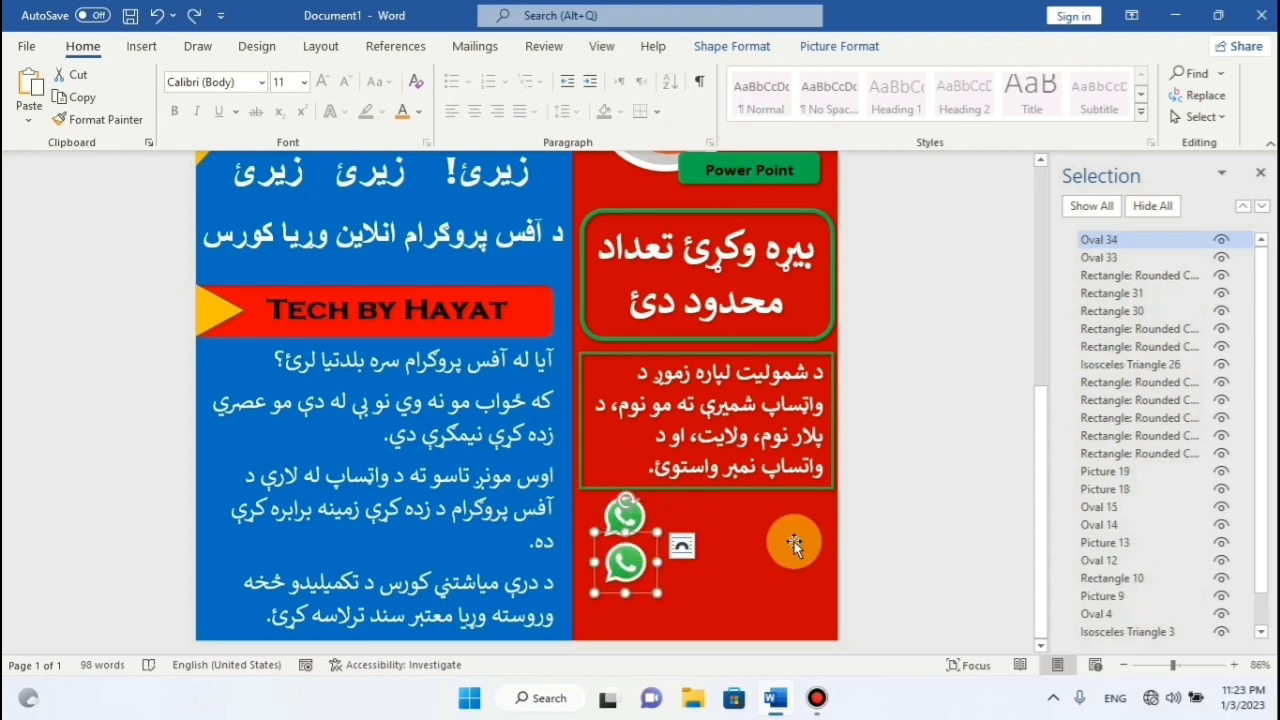
{"action": "right_click", "coordinate": [658, 578]}
{"action": "left_click", "coordinate": [714, 149]}
{"action": "right_click", "coordinate": [655, 588]}
{"action": "left_click", "coordinate": [693, 218]}
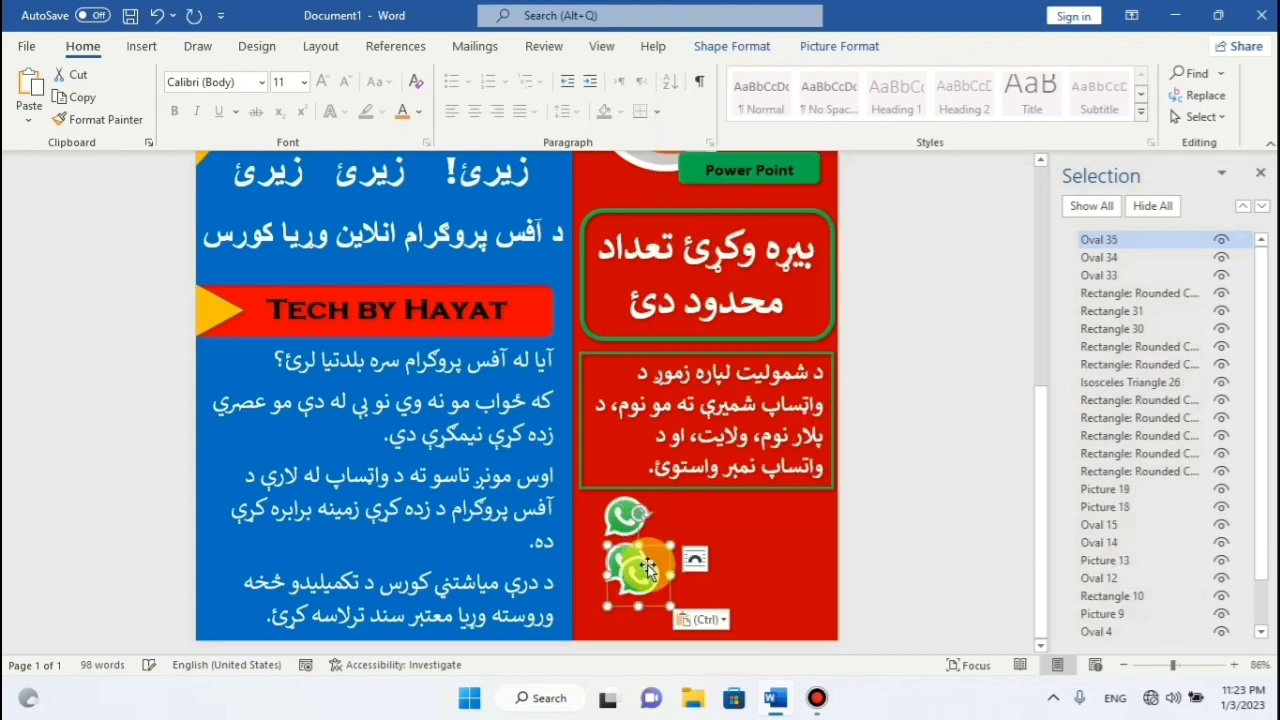
{"action": "key", "text": "Down"}
{"action": "key", "text": "Down"}
{"action": "key", "text": "Down"}
{"action": "key", "text": "Down"}
{"action": "key", "text": "Down"}
{"action": "key", "text": "Down"}
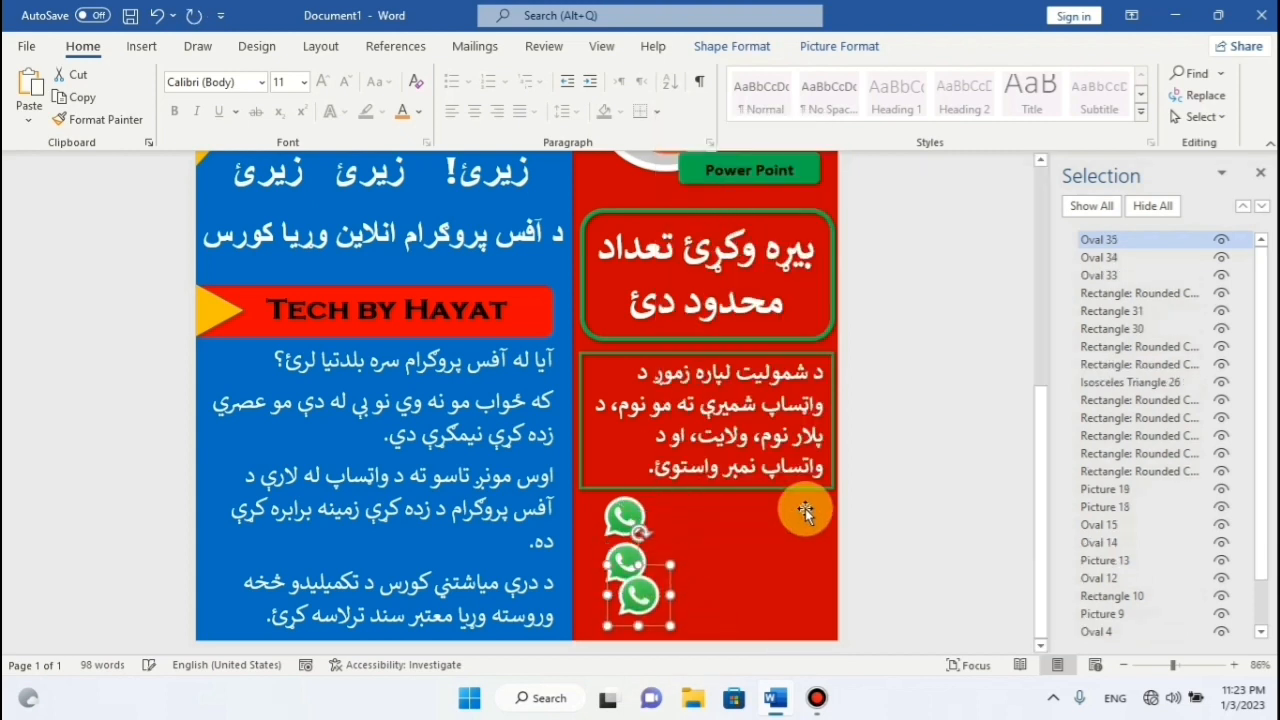
Align the third circle and fill the middle circle with the Facebook image.
{"action": "key", "text": "Down"}
{"action": "key", "text": "Down"}
{"action": "key", "text": "Left"}
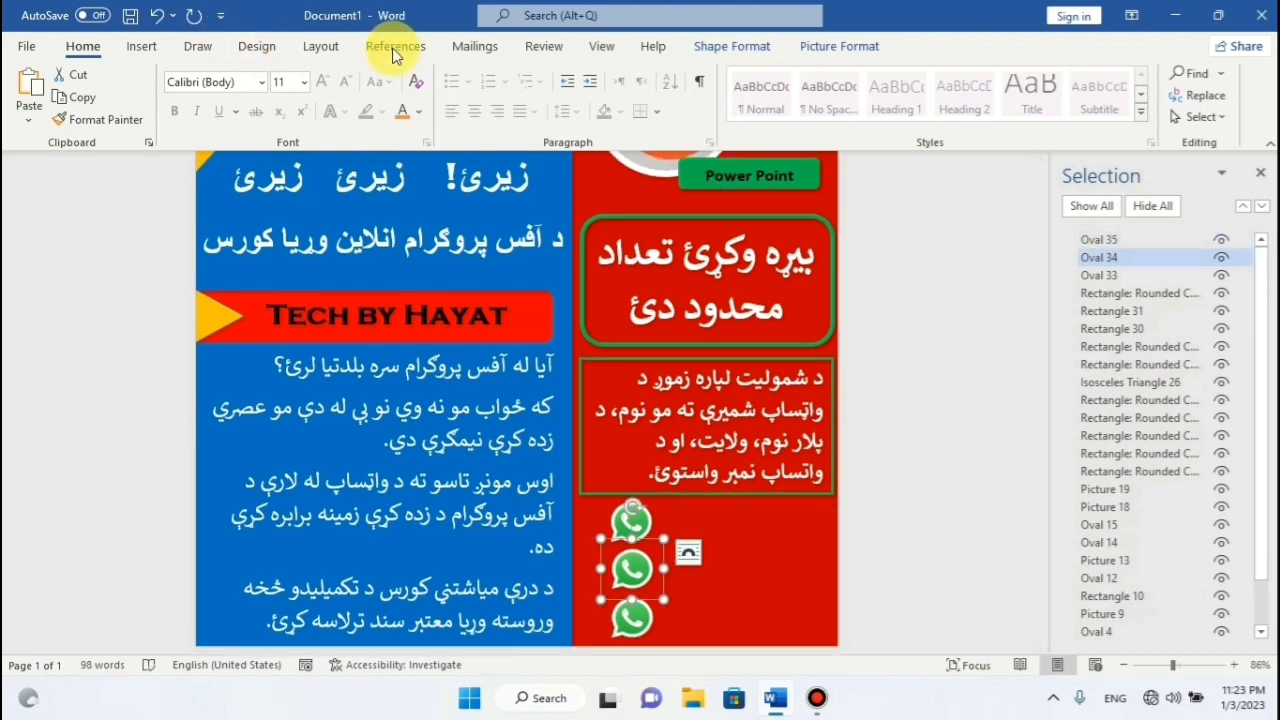
{"action": "left_click", "coordinate": [755, 48]}
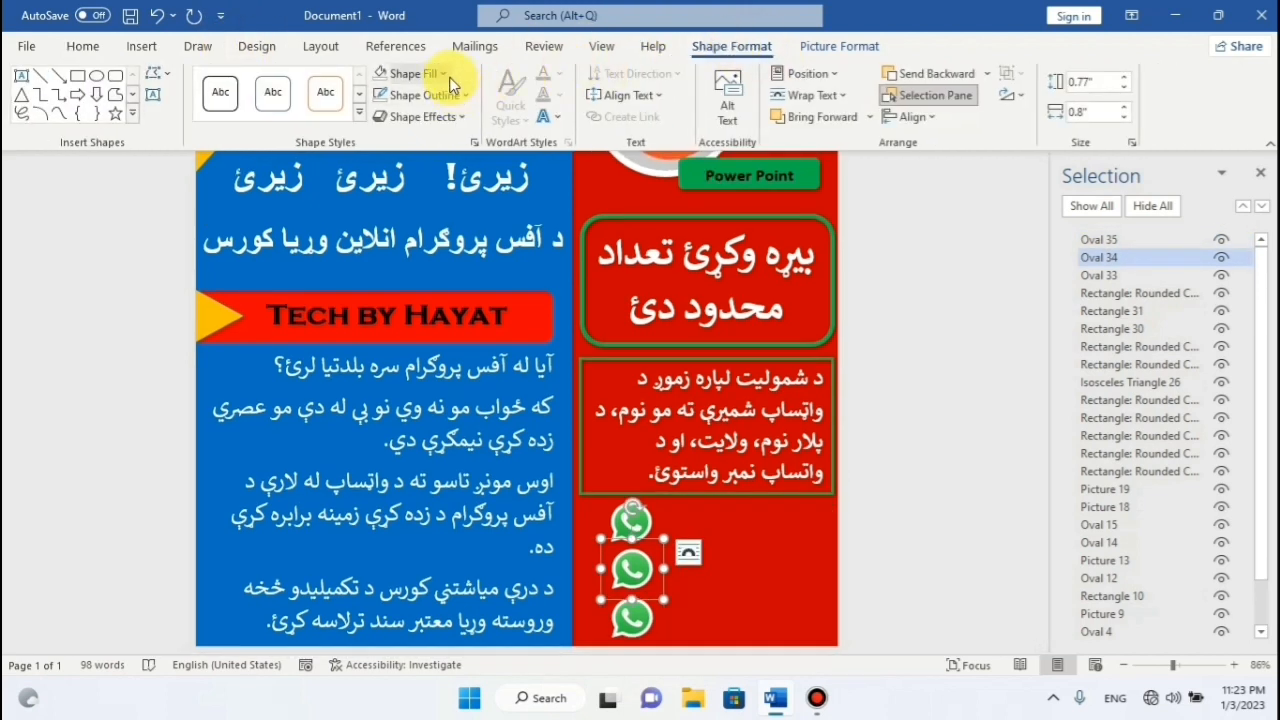
{"action": "left_click", "coordinate": [450, 80]}
{"action": "left_click", "coordinate": [428, 386]}
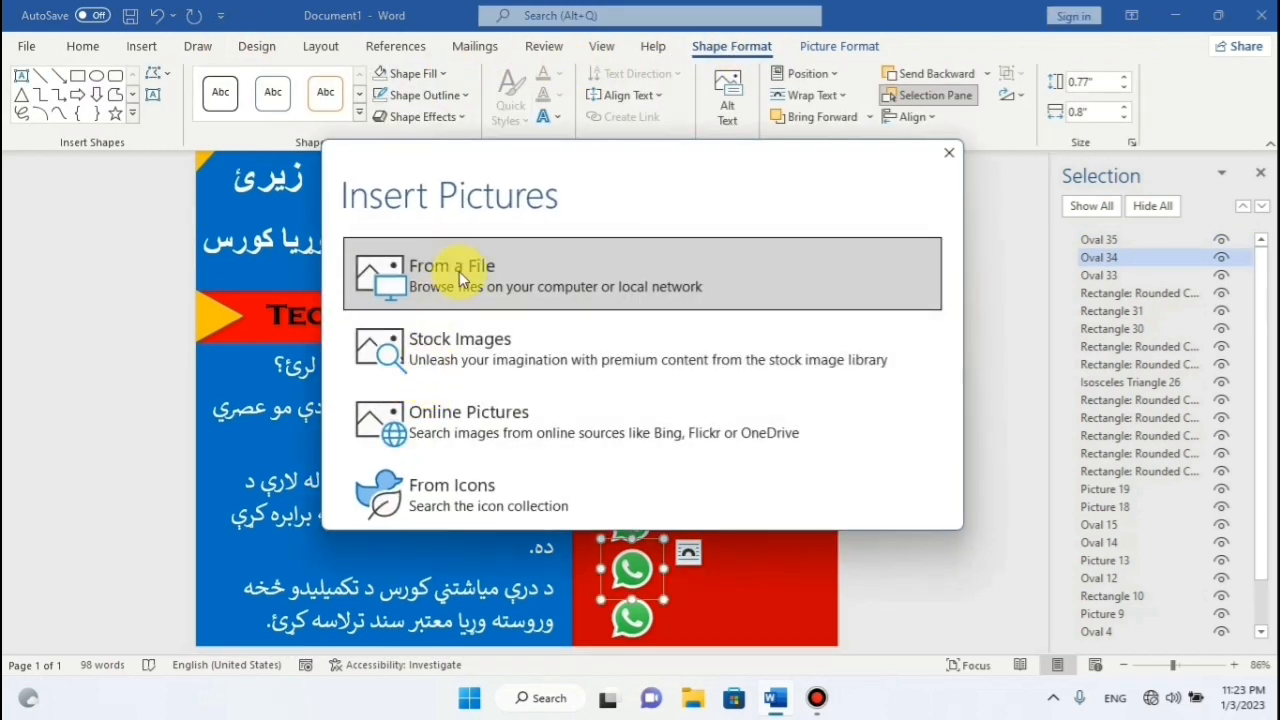
{"action": "left_click", "coordinate": [459, 271]}
{"action": "scroll", "coordinate": [434, 222], "scroll_direction": "down", "scroll_amount": 2}
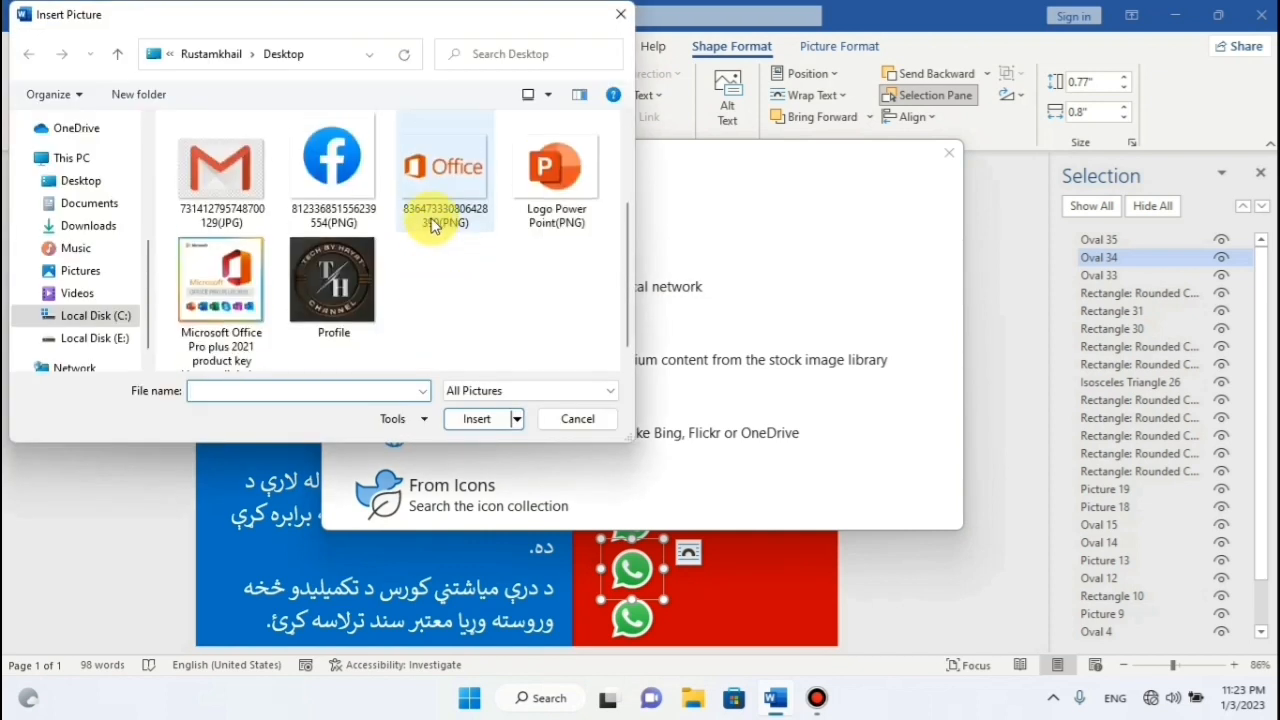
{"action": "scroll", "coordinate": [432, 225], "scroll_direction": "up", "scroll_amount": 2}
{"action": "left_click", "coordinate": [348, 270]}
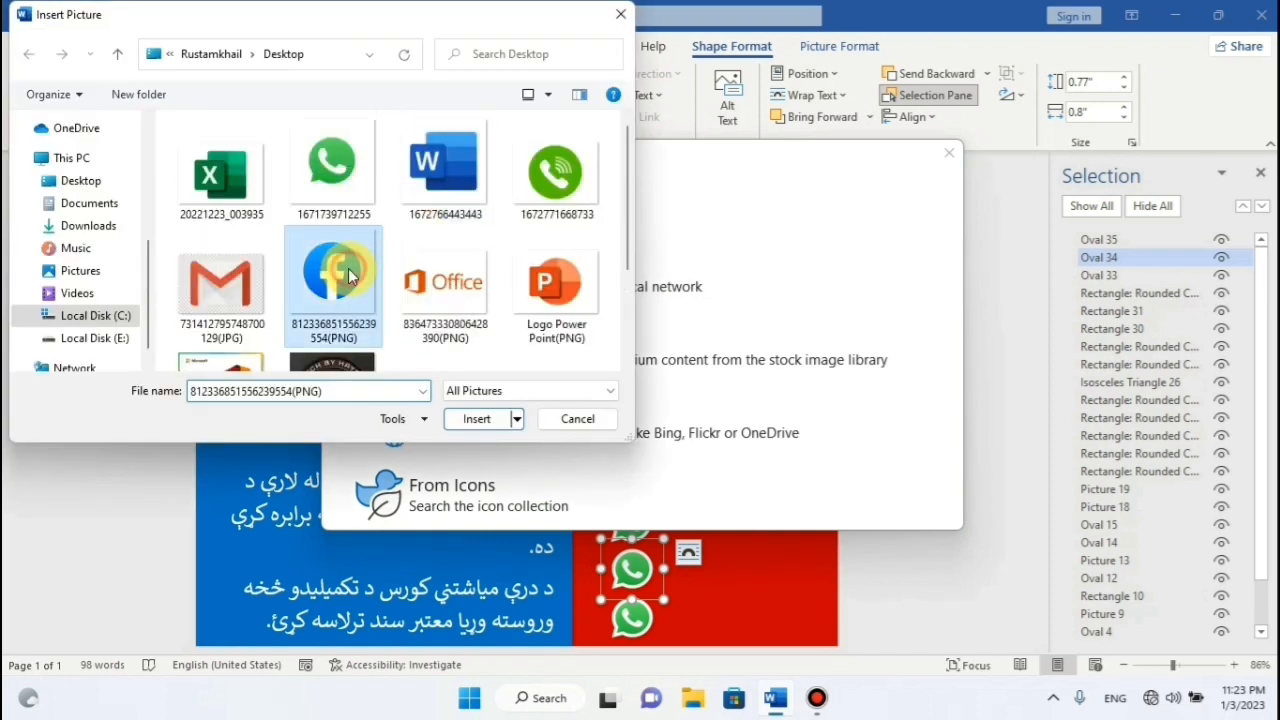
{"action": "left_click", "coordinate": [475, 418]}
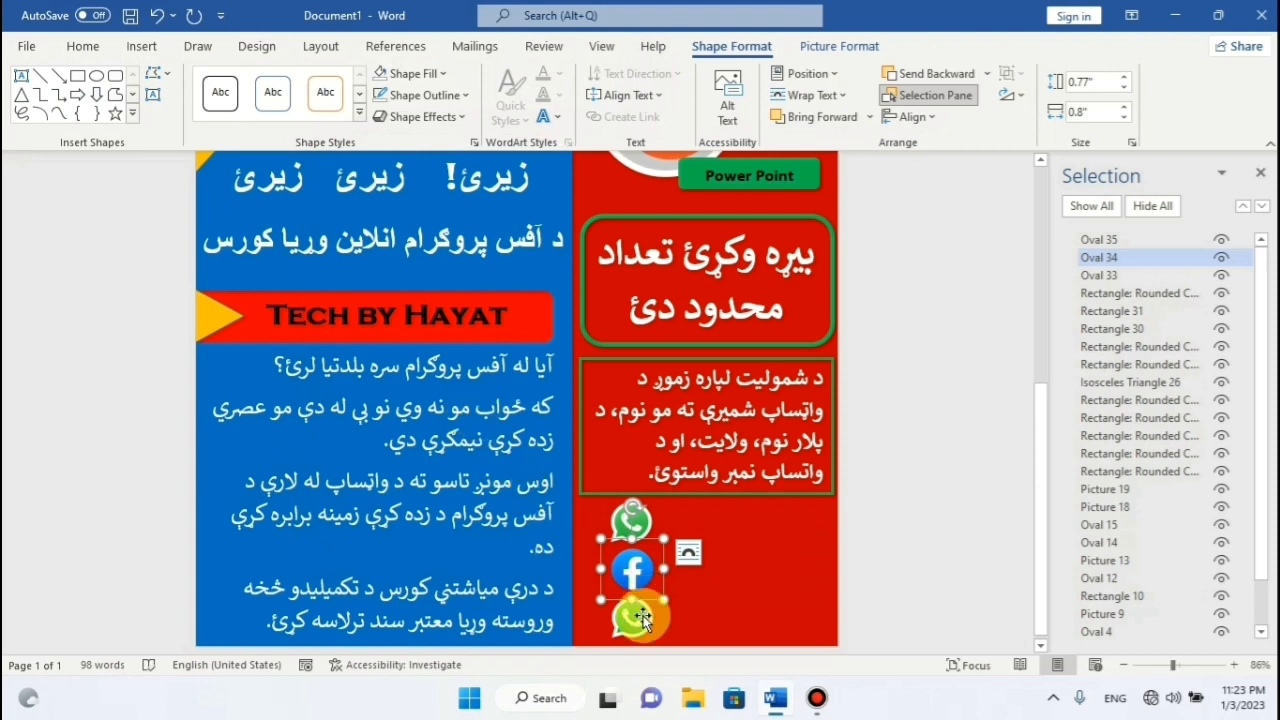
Fill the bottom circle with the Gmail image.
{"action": "left_click", "coordinate": [642, 618]}
{"action": "left_click", "coordinate": [441, 75]}
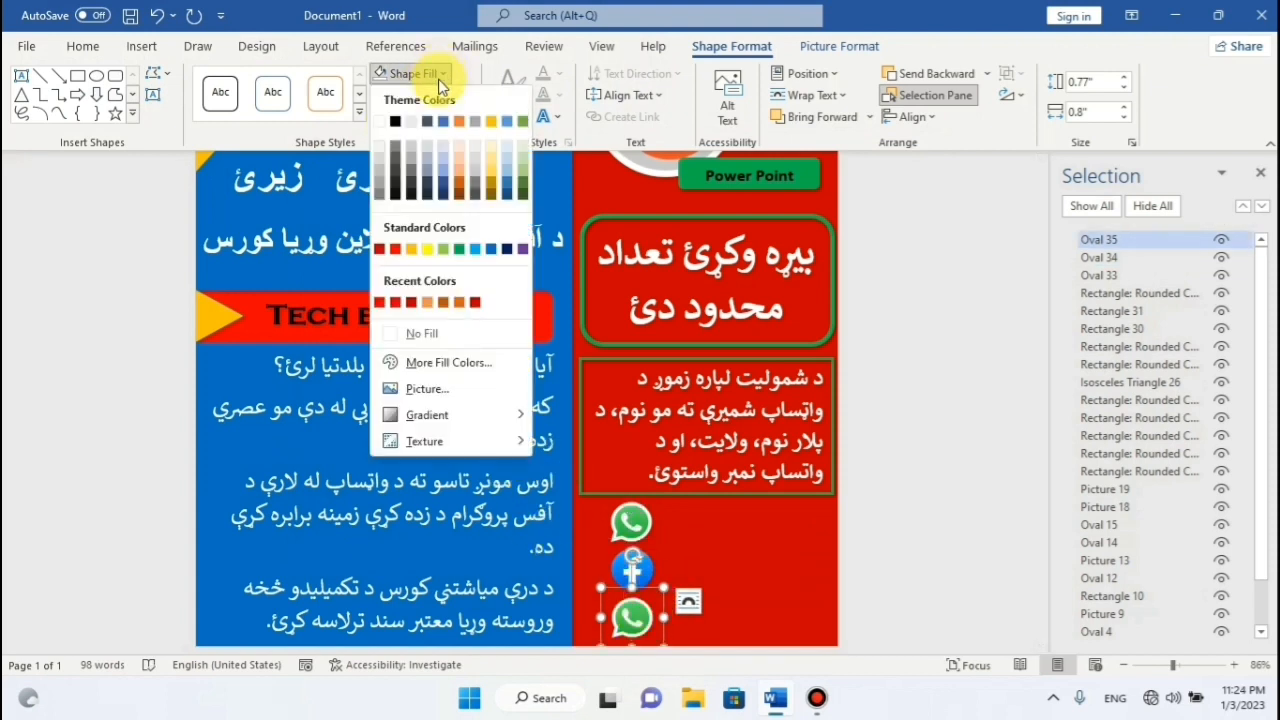
{"action": "left_click", "coordinate": [420, 388]}
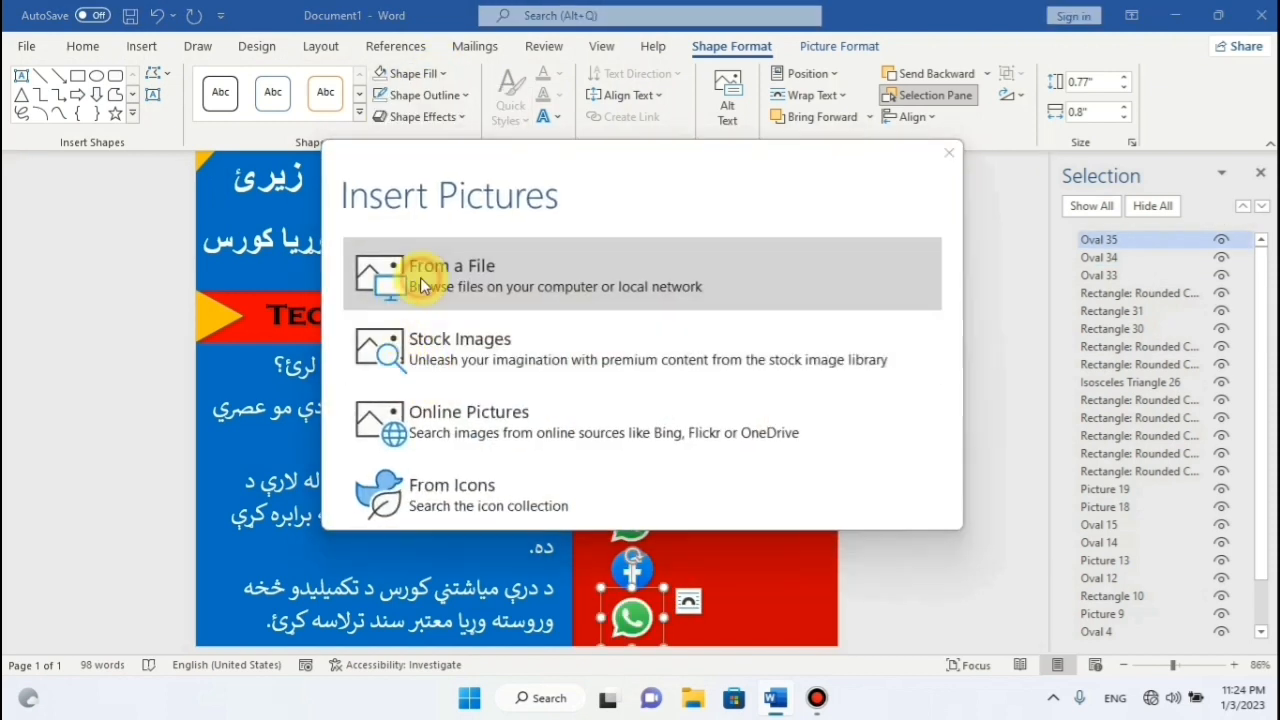
{"action": "left_click", "coordinate": [420, 287]}
{"action": "scroll", "coordinate": [380, 280], "scroll_direction": "down", "scroll_amount": 2}
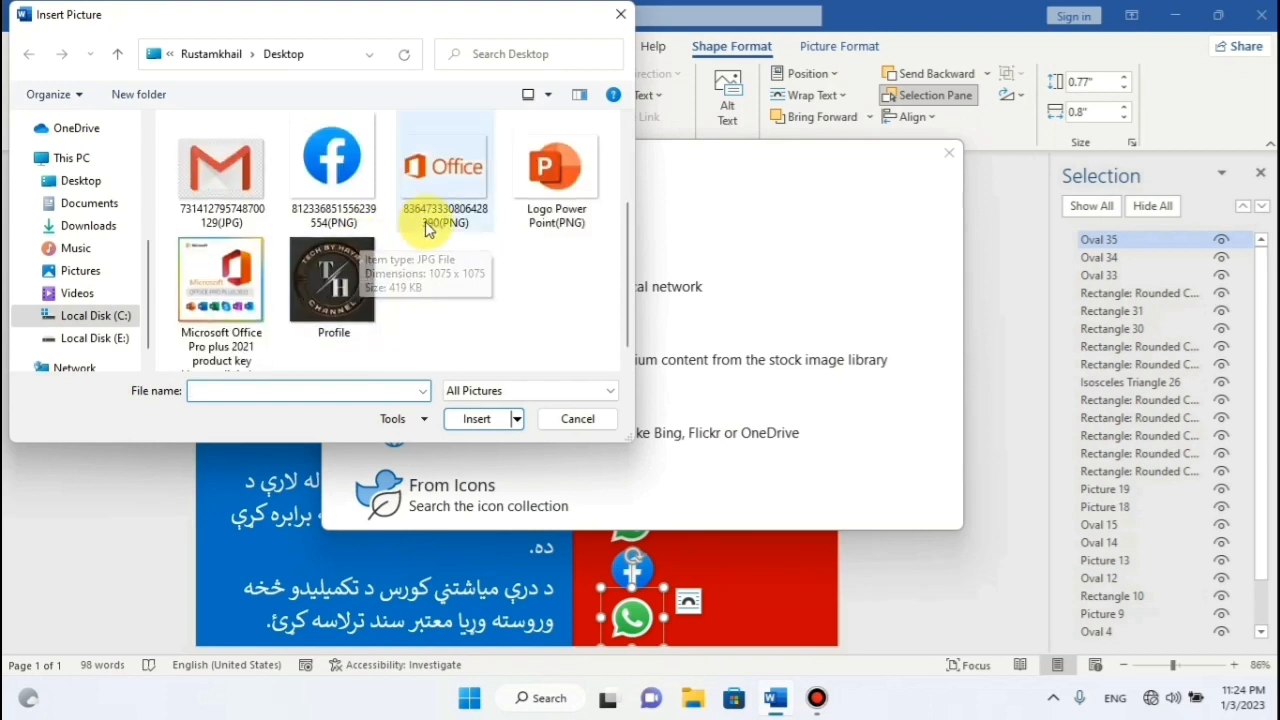
{"action": "left_click", "coordinate": [218, 196]}
{"action": "left_click", "coordinate": [476, 418]}
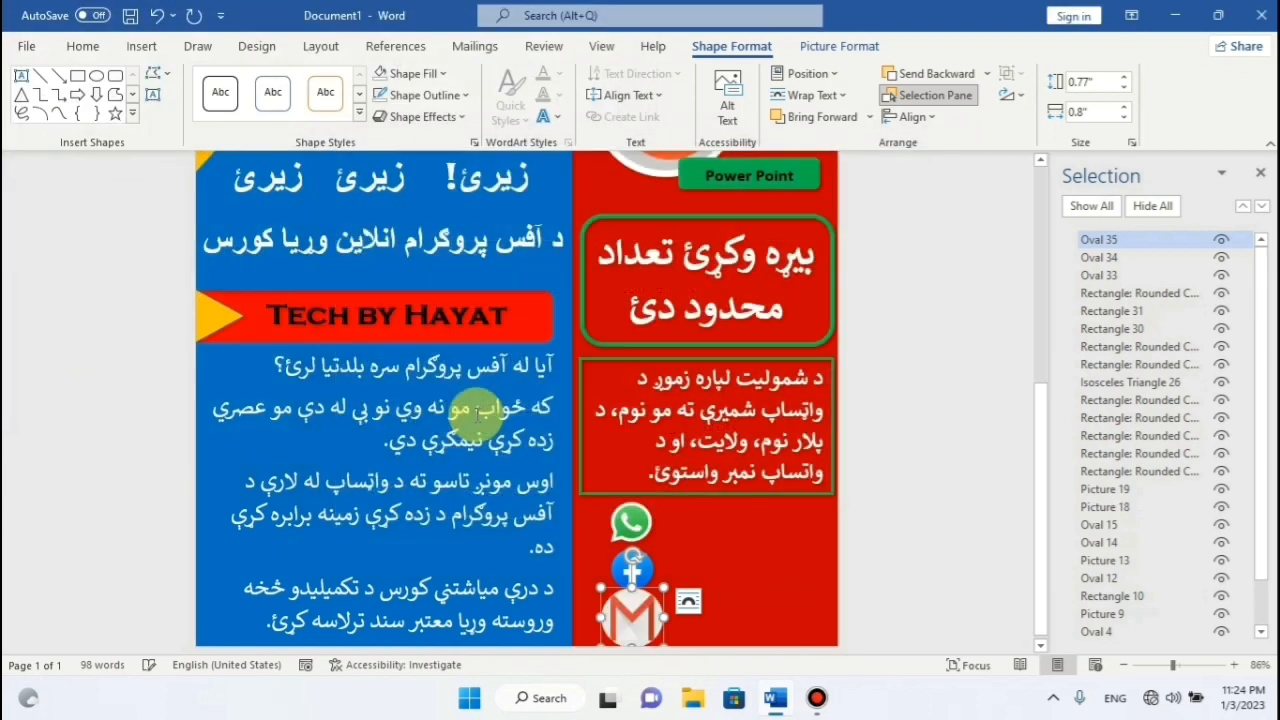
Select the WhatsApp, Facebook and Gmail circles together and shift them left.
{"action": "scroll", "coordinate": [761, 552], "scroll_direction": "down", "scroll_amount": 1}
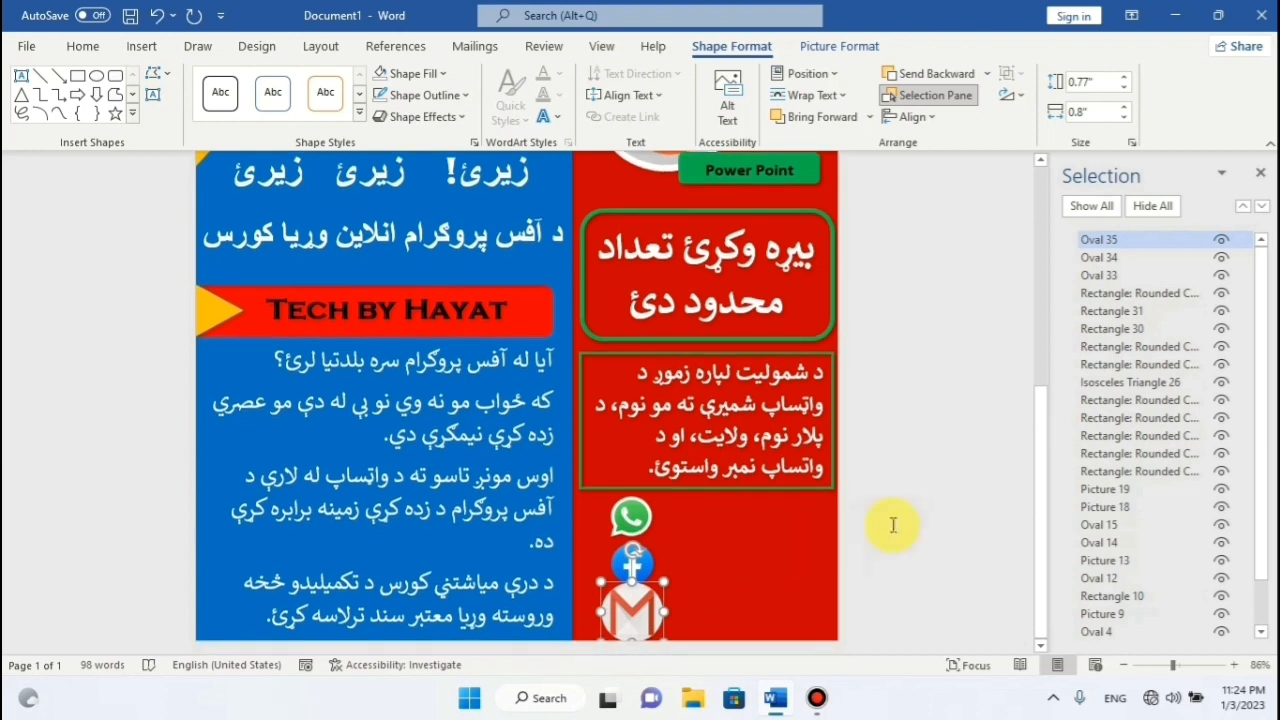
{"action": "left_click", "coordinate": [890, 525]}
{"action": "scroll", "coordinate": [849, 471], "scroll_direction": "down", "scroll_amount": 5}
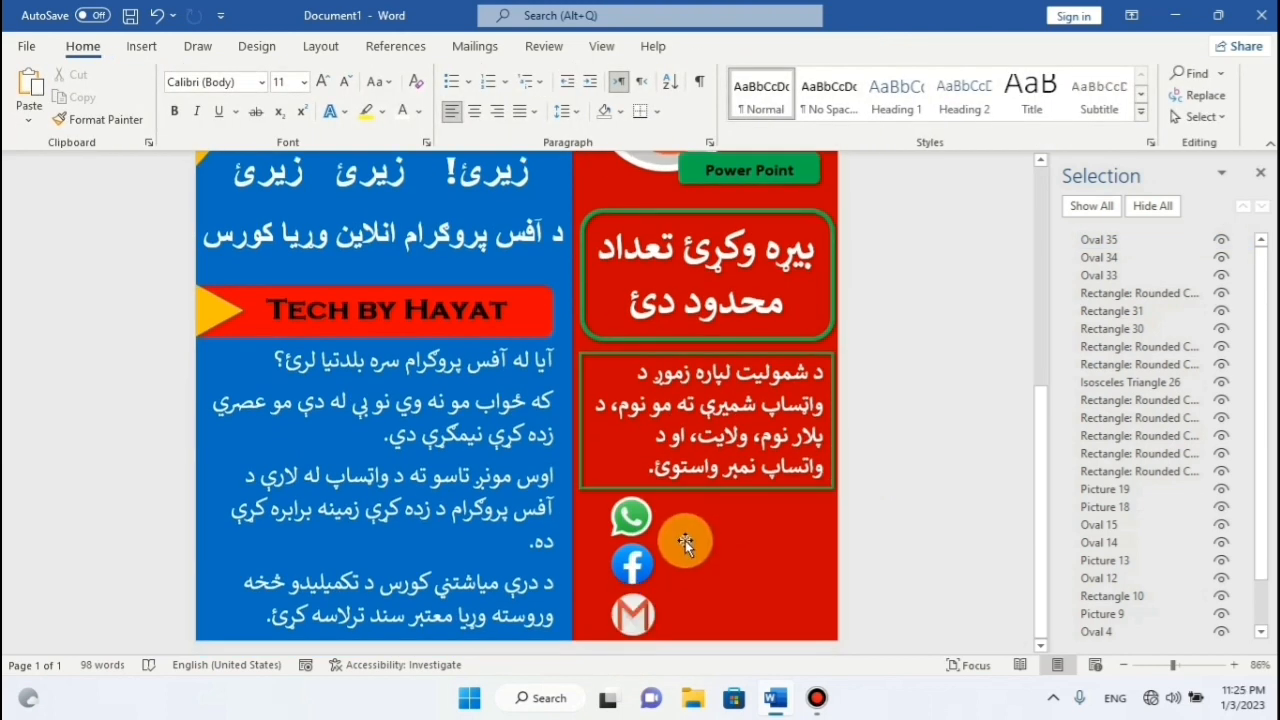
{"action": "left_click", "coordinate": [640, 518]}
{"action": "left_click", "coordinate": [641, 558], "text": "shift"}
{"action": "left_click", "coordinate": [632, 612], "text": "shift"}
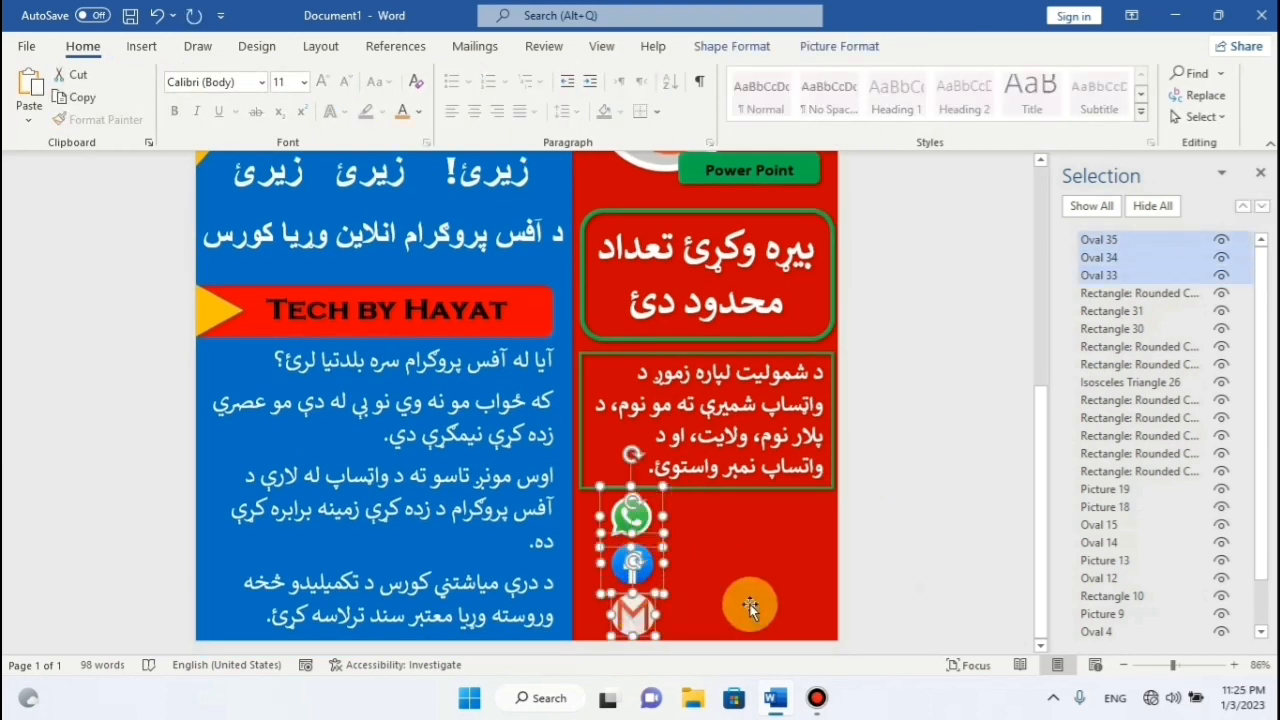
{"action": "key", "text": "Left"}
{"action": "key", "text": "Left"}
{"action": "key", "text": "Left"}
{"action": "key", "text": "Left"}
{"action": "key", "text": "Left"}
{"action": "left_click", "coordinate": [784, 618]}
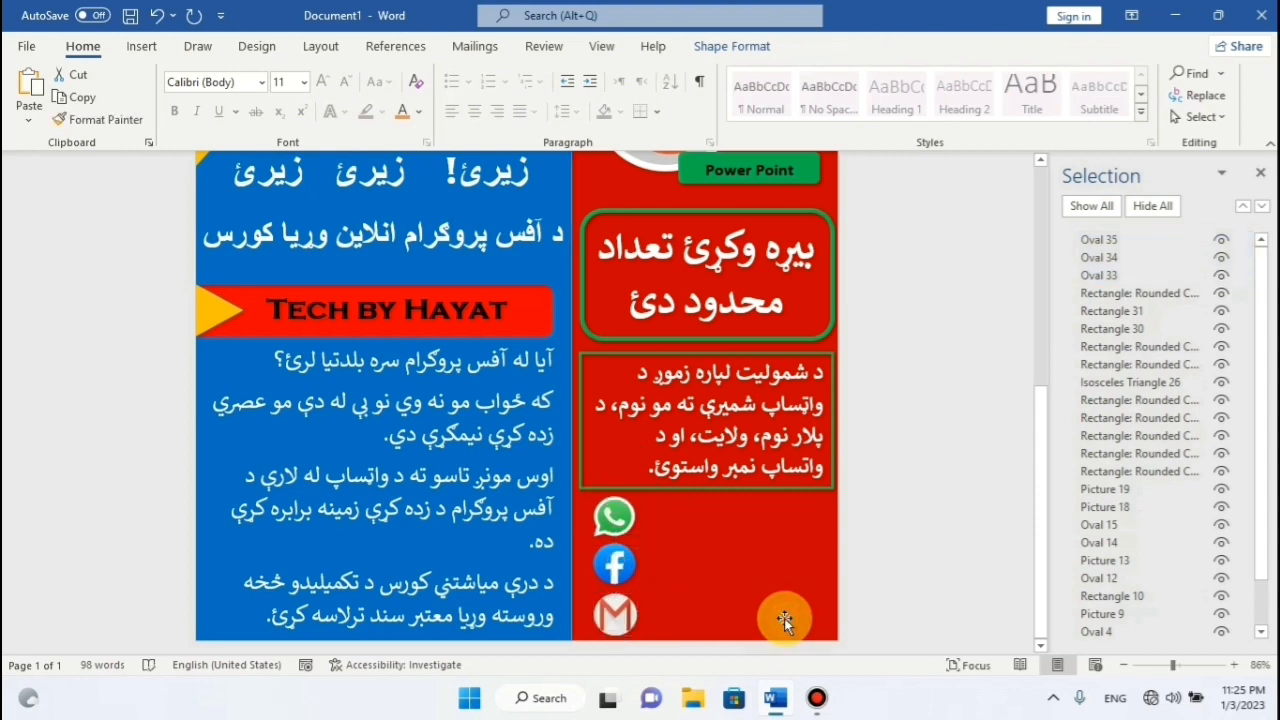
{"action": "left_click", "coordinate": [141, 46]}
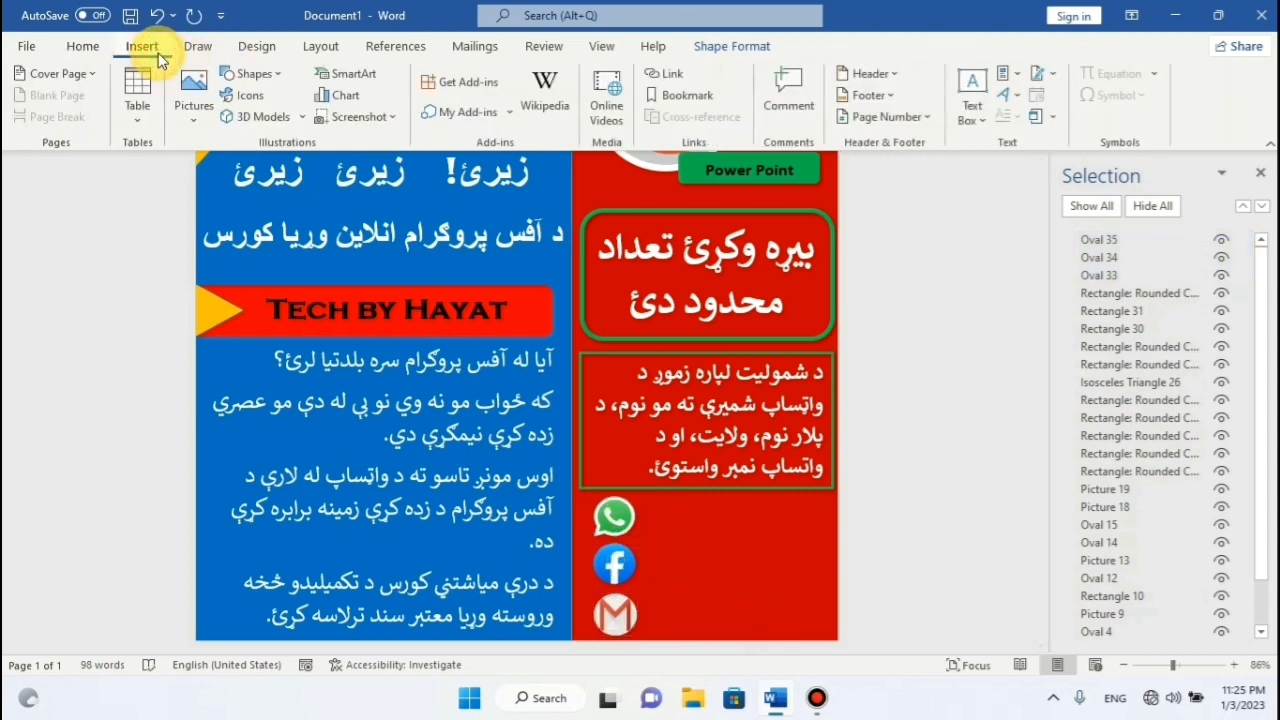
Draw a rounded-rectangle label beside the WhatsApp icon with the phone number in 24 pt bold.
{"action": "left_click", "coordinate": [276, 77]}
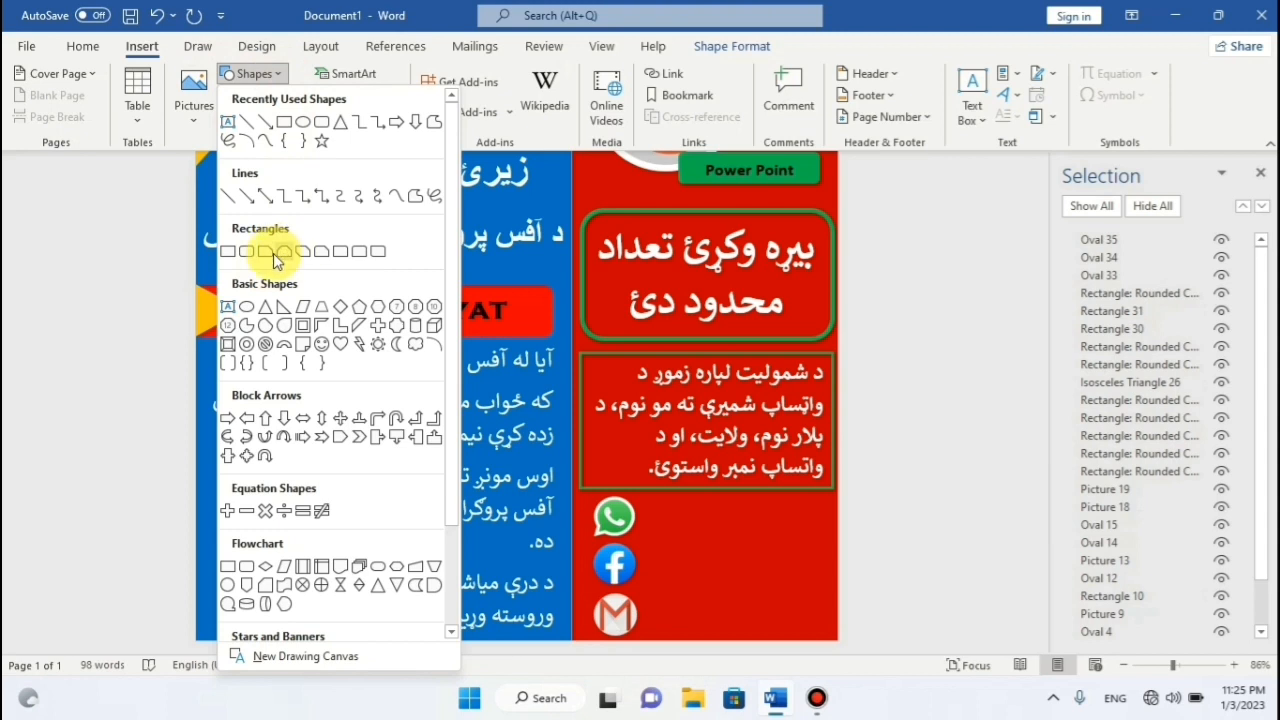
{"action": "left_click", "coordinate": [250, 255]}
{"action": "left_click_drag", "start_coordinate": [652, 508], "coordinate": [820, 537]}
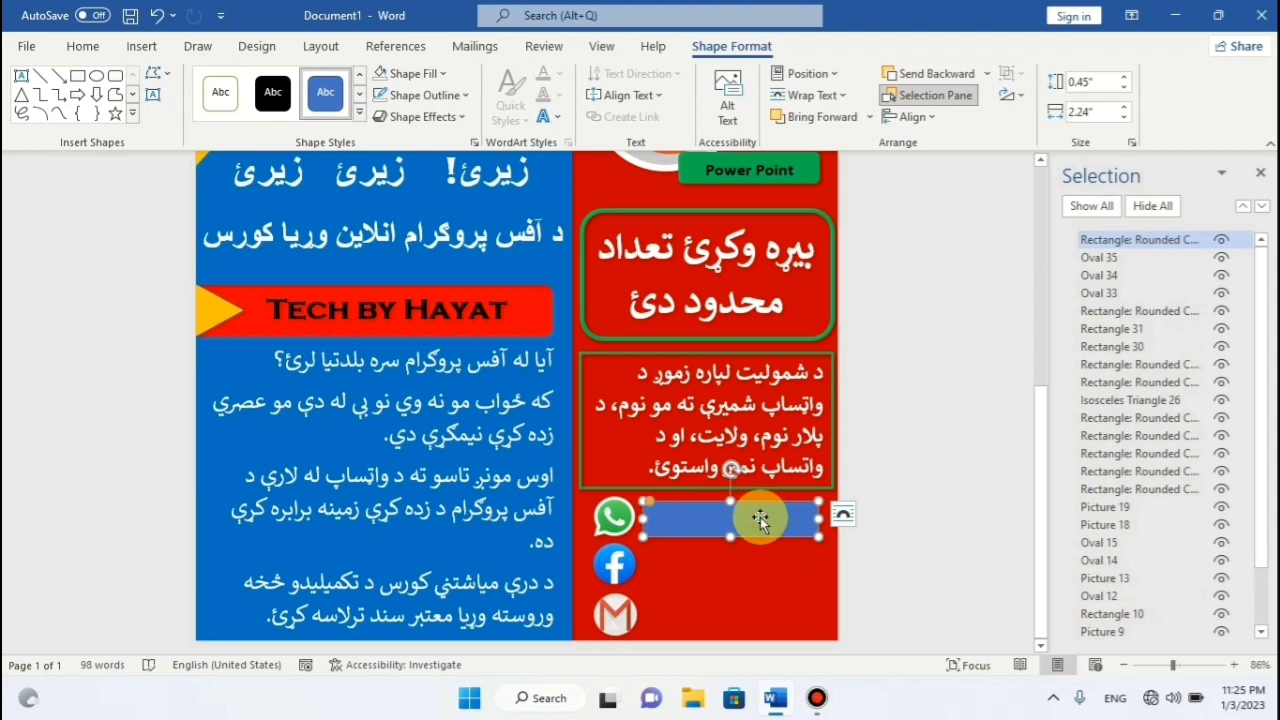
{"action": "type", "text": "0"}
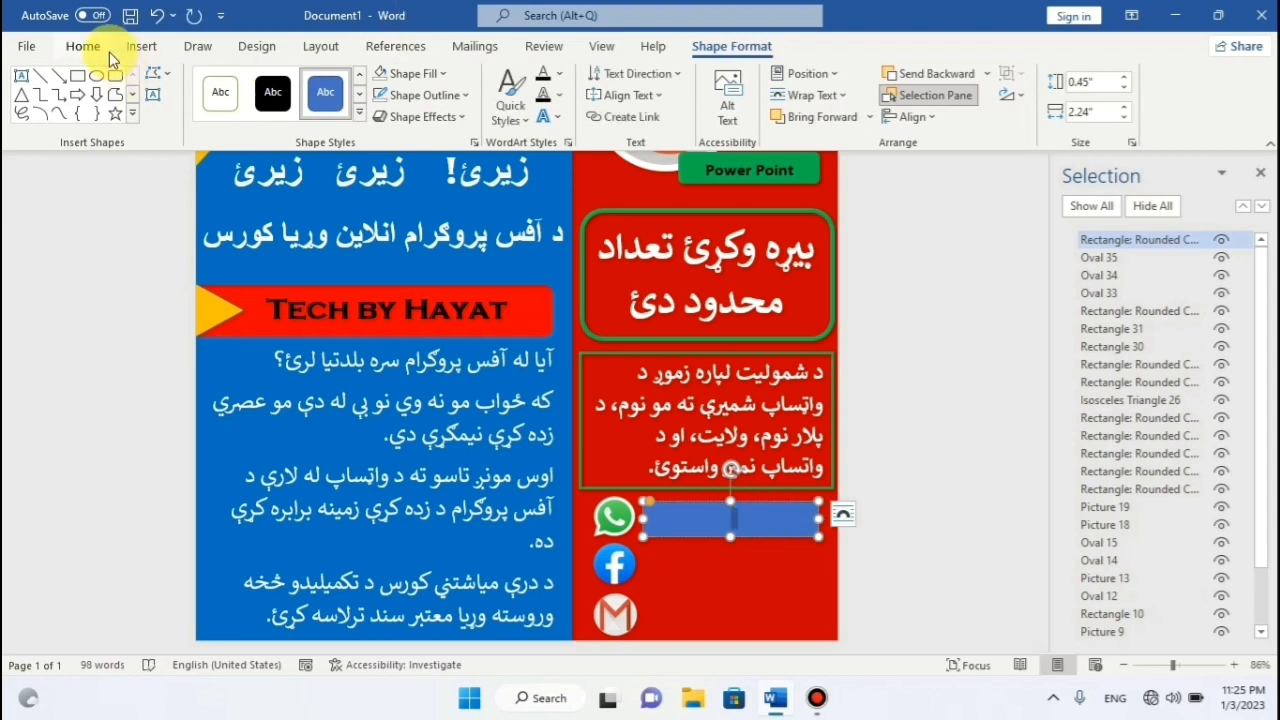
{"action": "left_click", "coordinate": [85, 46]}
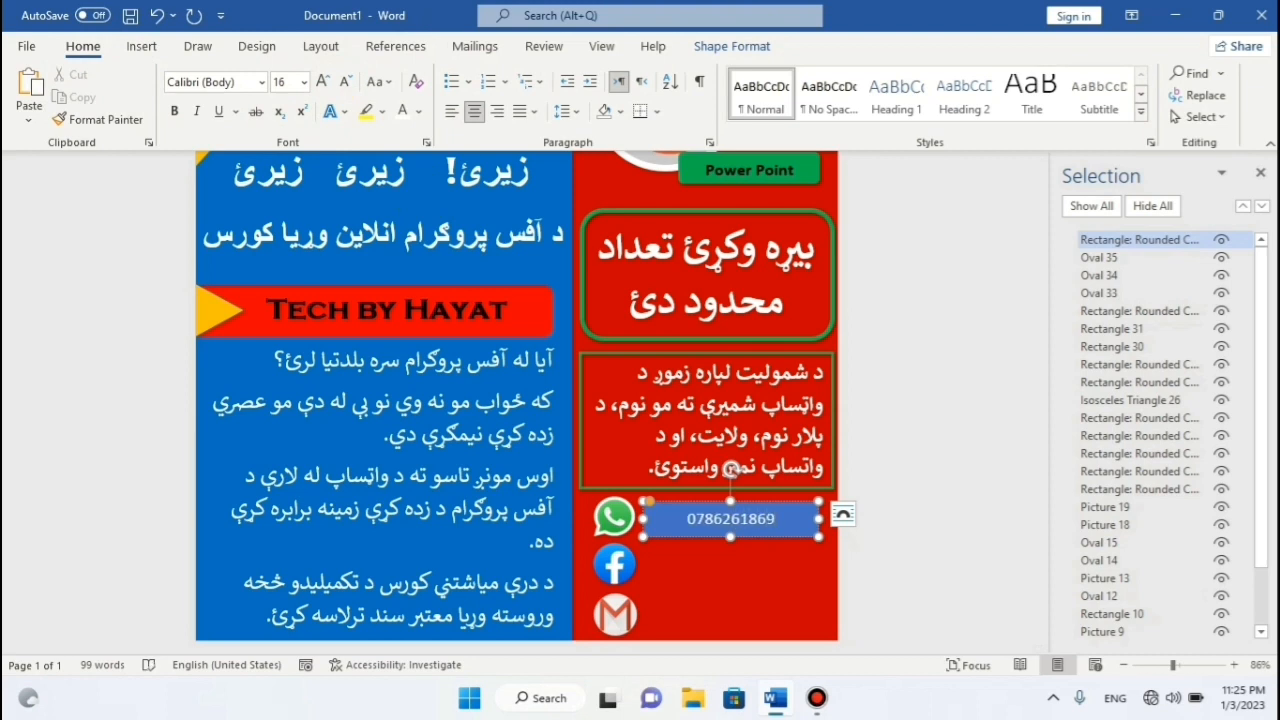
{"action": "key", "text": "ctrl+a"}
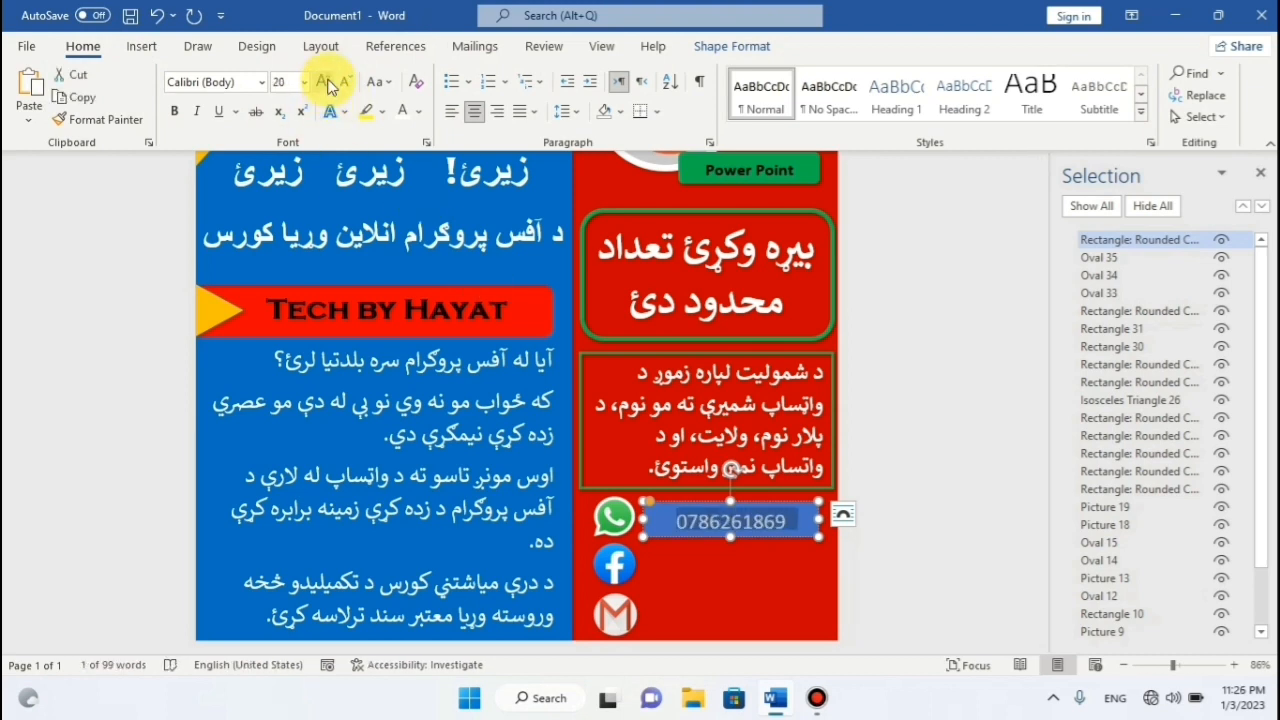
{"action": "left_click", "coordinate": [323, 81]}
{"action": "left_click", "coordinate": [731, 541]}
{"action": "left_click", "coordinate": [174, 111]}
Set the phone label box to no fill and no outline.
{"action": "left_click", "coordinate": [715, 46]}
{"action": "left_click", "coordinate": [410, 73]}
{"action": "left_click", "coordinate": [420, 331]}
{"action": "left_click", "coordinate": [424, 95]}
{"action": "left_click", "coordinate": [440, 354]}
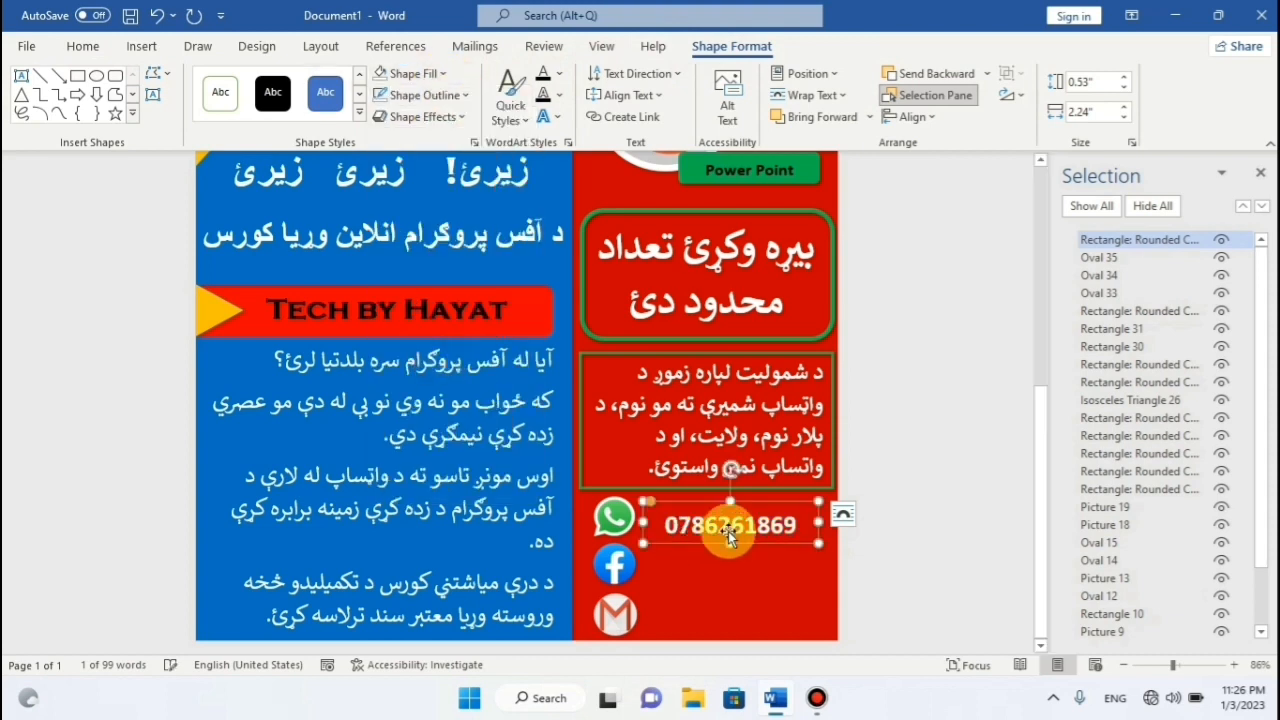
Nudge the phone label up and left so it sits close to the WhatsApp icon.
{"action": "key", "text": "Up"}
{"action": "key", "text": "Up"}
{"action": "key", "text": "Up"}
{"action": "key", "text": "Left"}
{"action": "key", "text": "Left"}
{"action": "key", "text": "Left"}
{"action": "key", "text": "Left"}
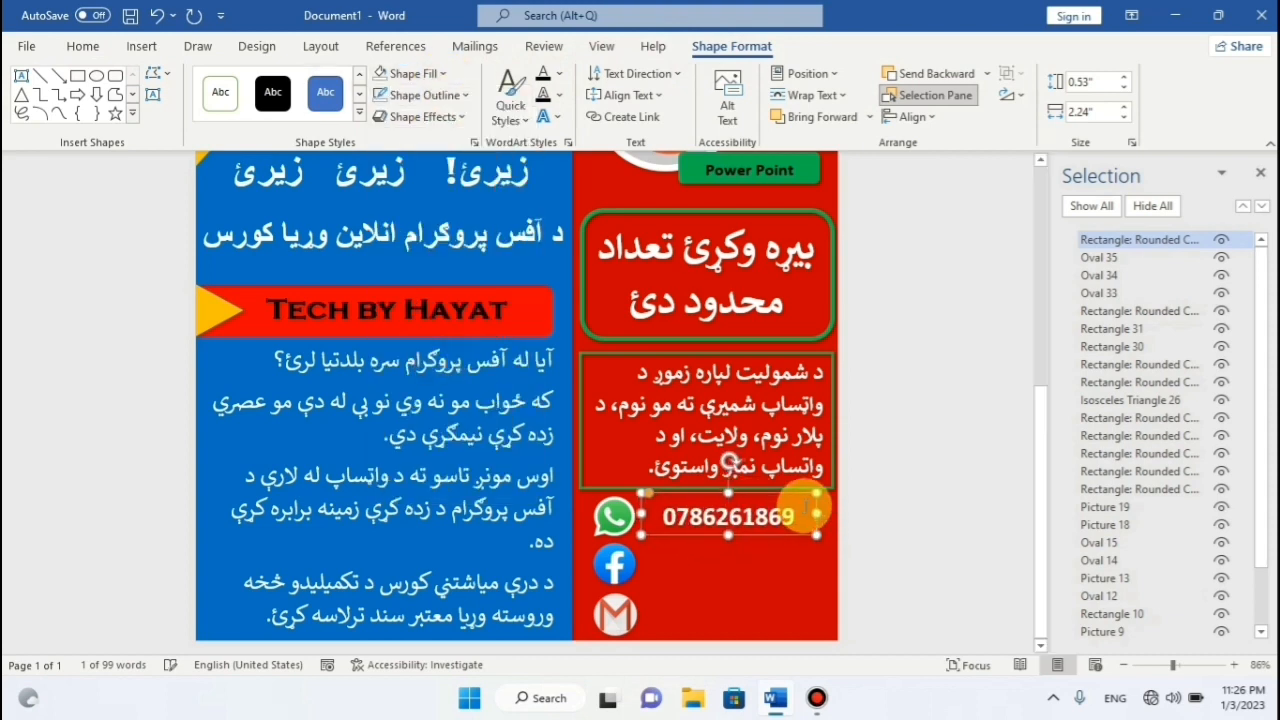
{"action": "key", "text": "Up"}
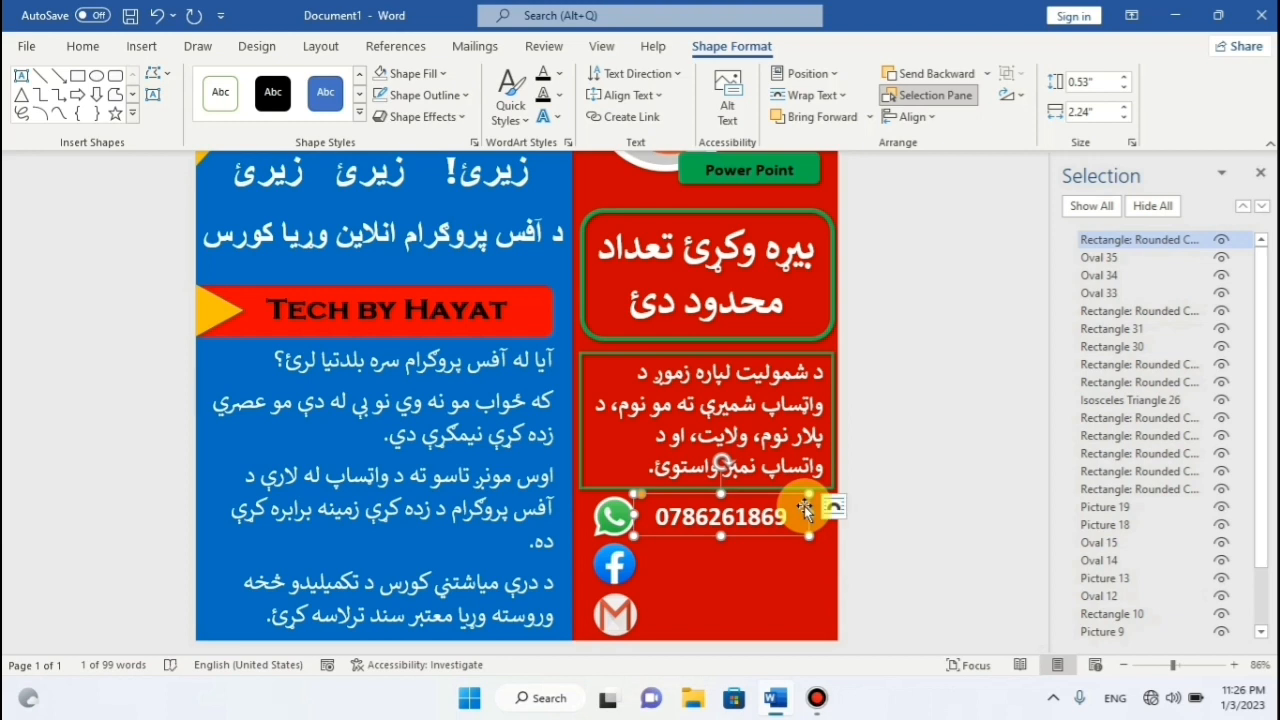
{"action": "left_click", "coordinate": [619, 522]}
{"action": "left_click", "coordinate": [621, 613]}
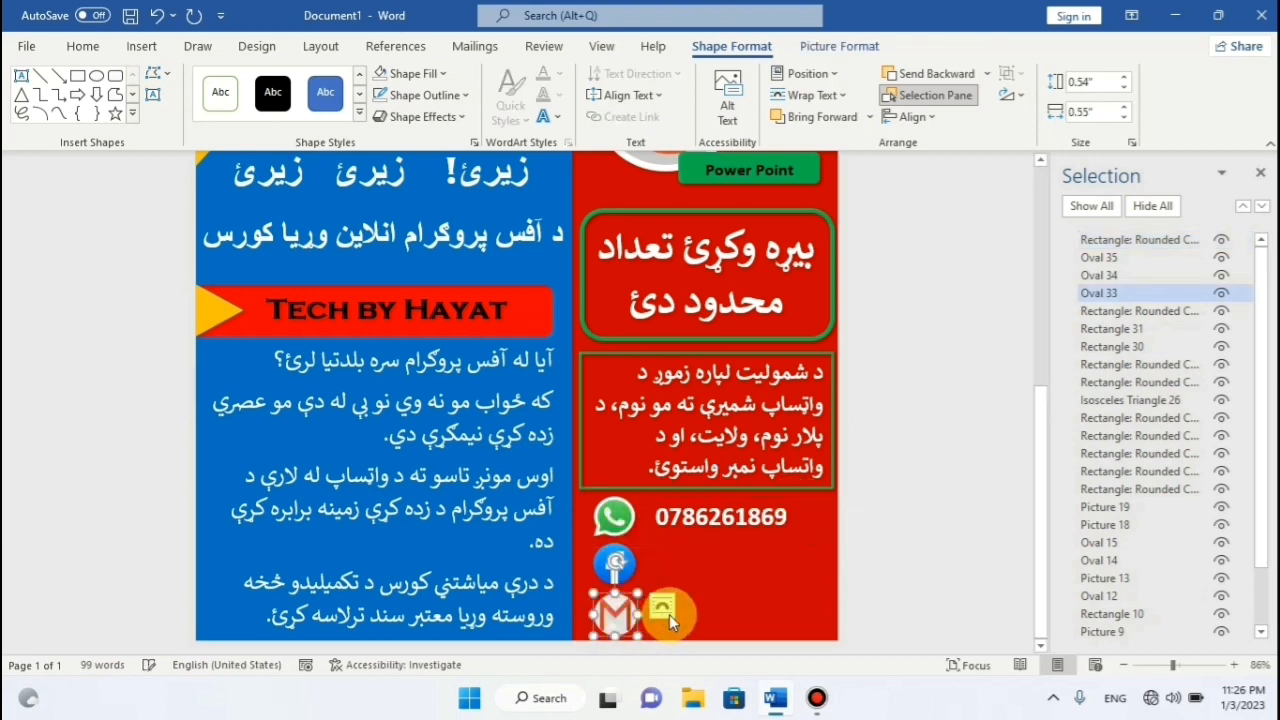
{"action": "left_click", "coordinate": [705, 518]}
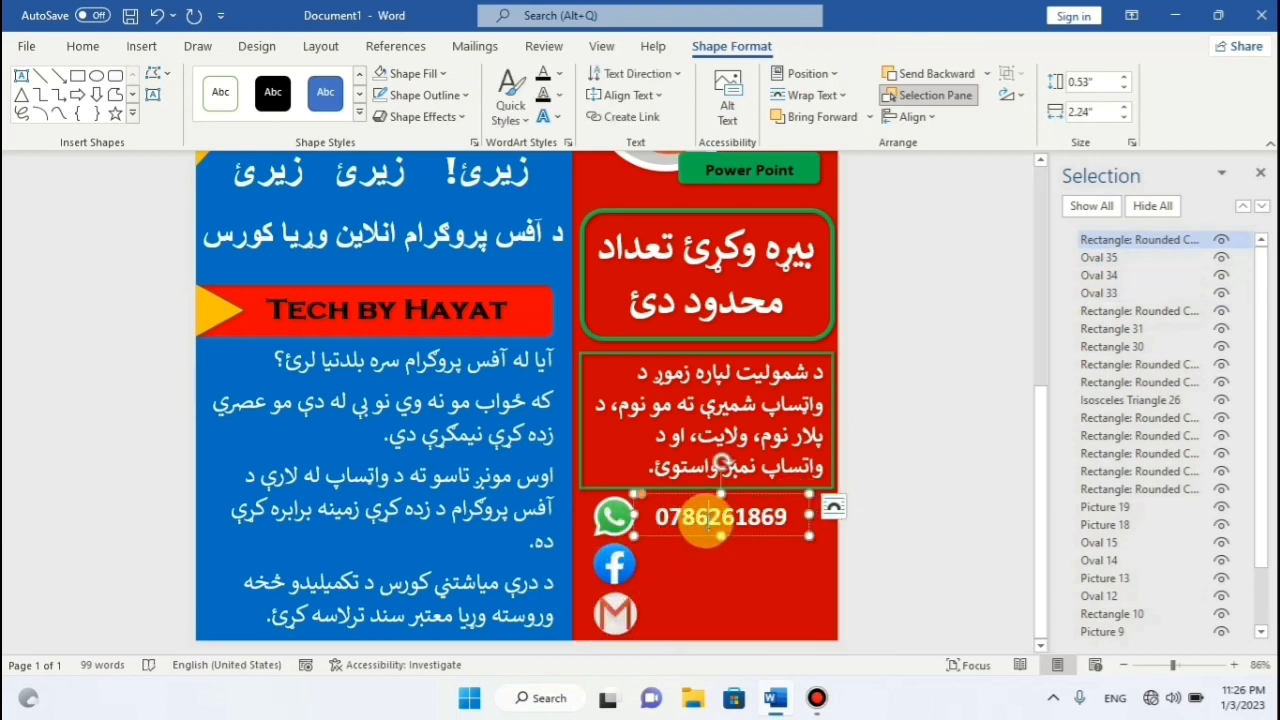
{"action": "key", "text": "Left"}
{"action": "key", "text": "Left"}
{"action": "key", "text": "Left"}
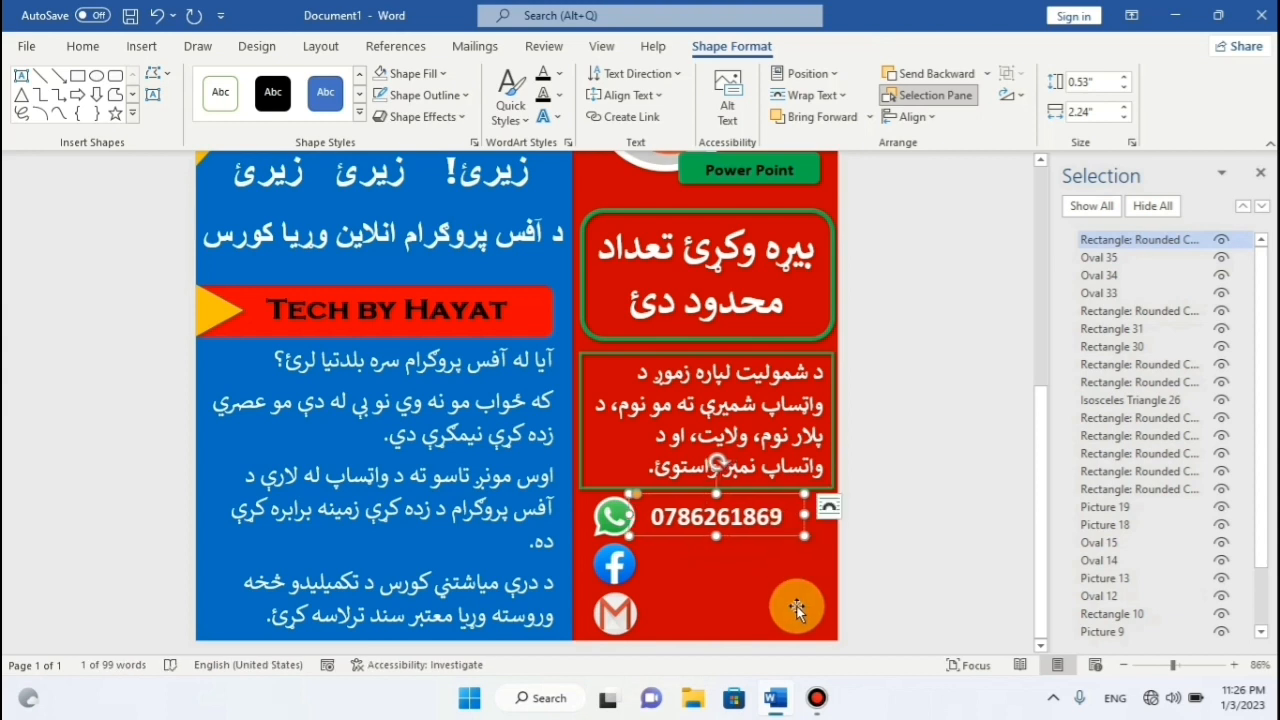
Try duplicating the phone-number label, undoing a misplaced paste.
{"action": "right_click", "coordinate": [752, 538]}
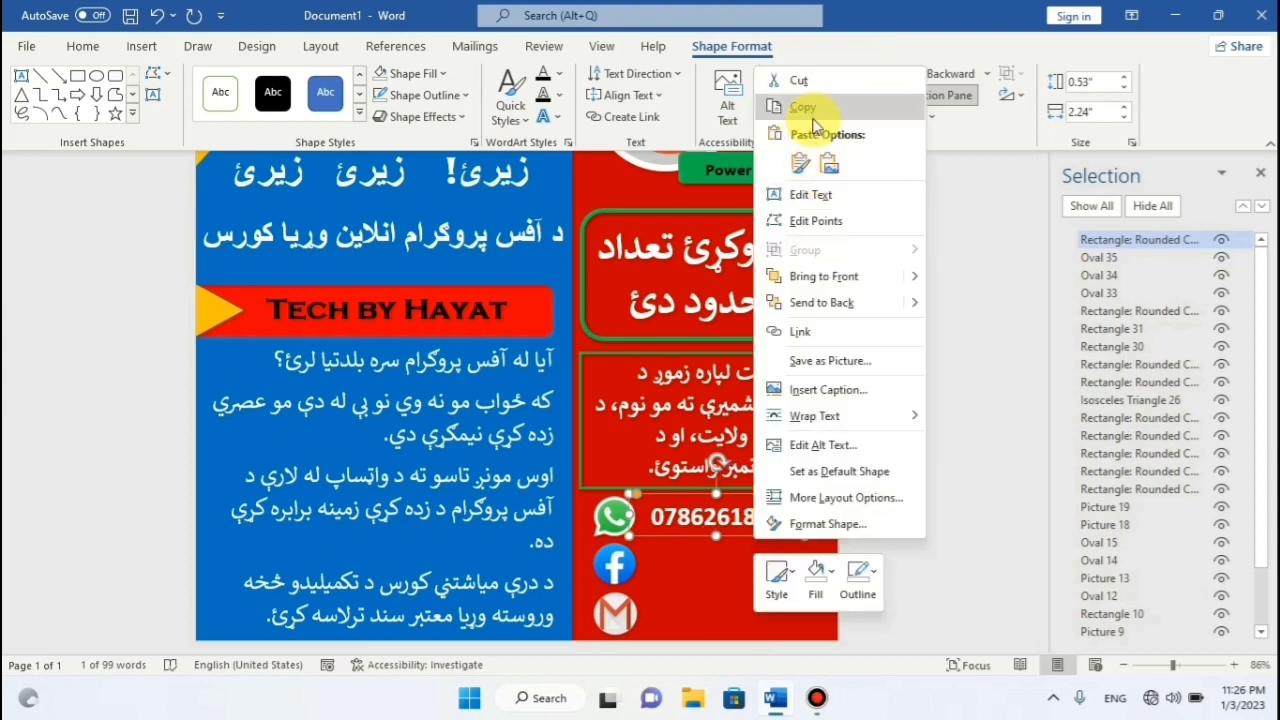
{"action": "left_click", "coordinate": [763, 97]}
{"action": "right_click", "coordinate": [795, 468]}
{"action": "left_click", "coordinate": [823, 150]}
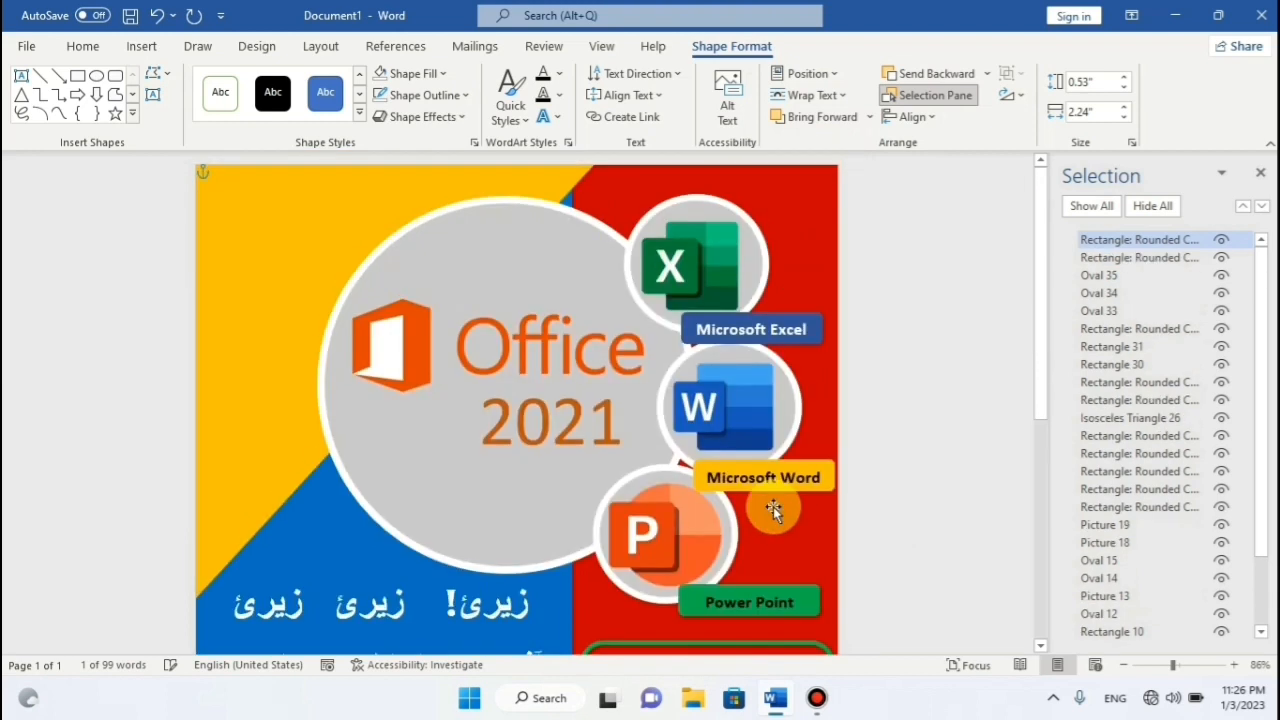
{"action": "scroll", "coordinate": [822, 373], "scroll_direction": "down", "scroll_amount": 5}
{"action": "key", "text": "ctrl+z"}
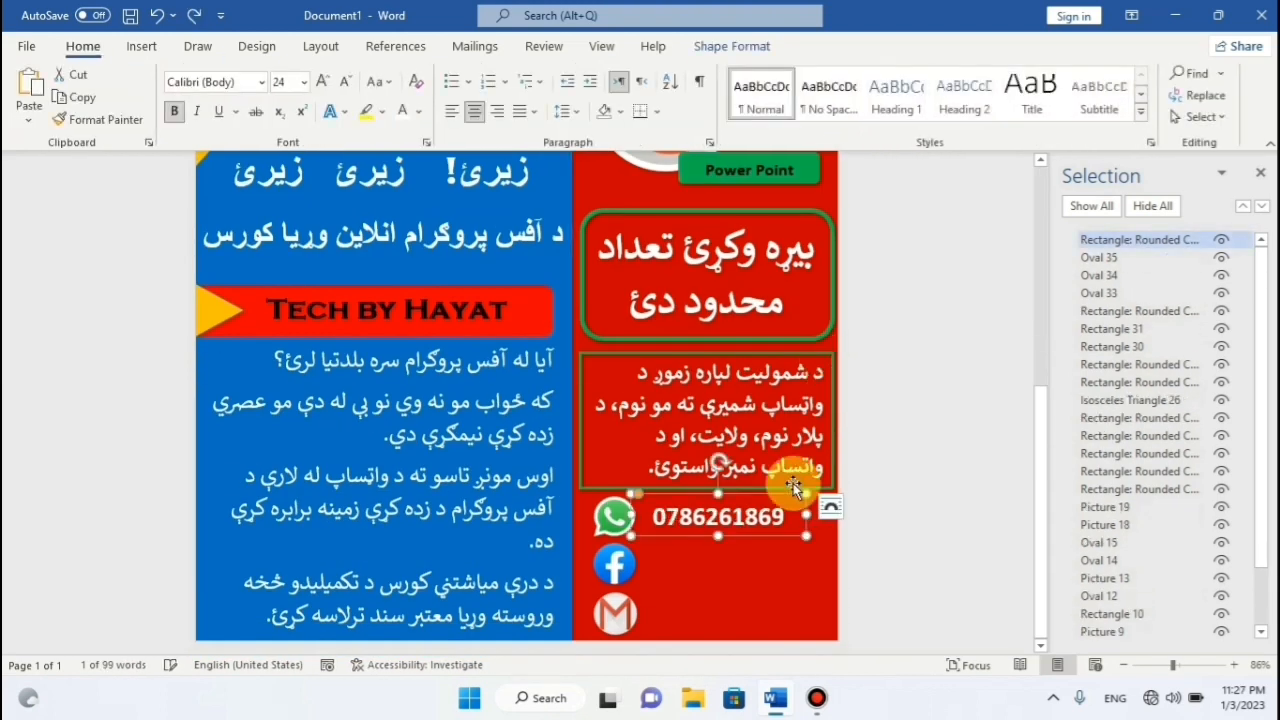
{"action": "right_click", "coordinate": [767, 541]}
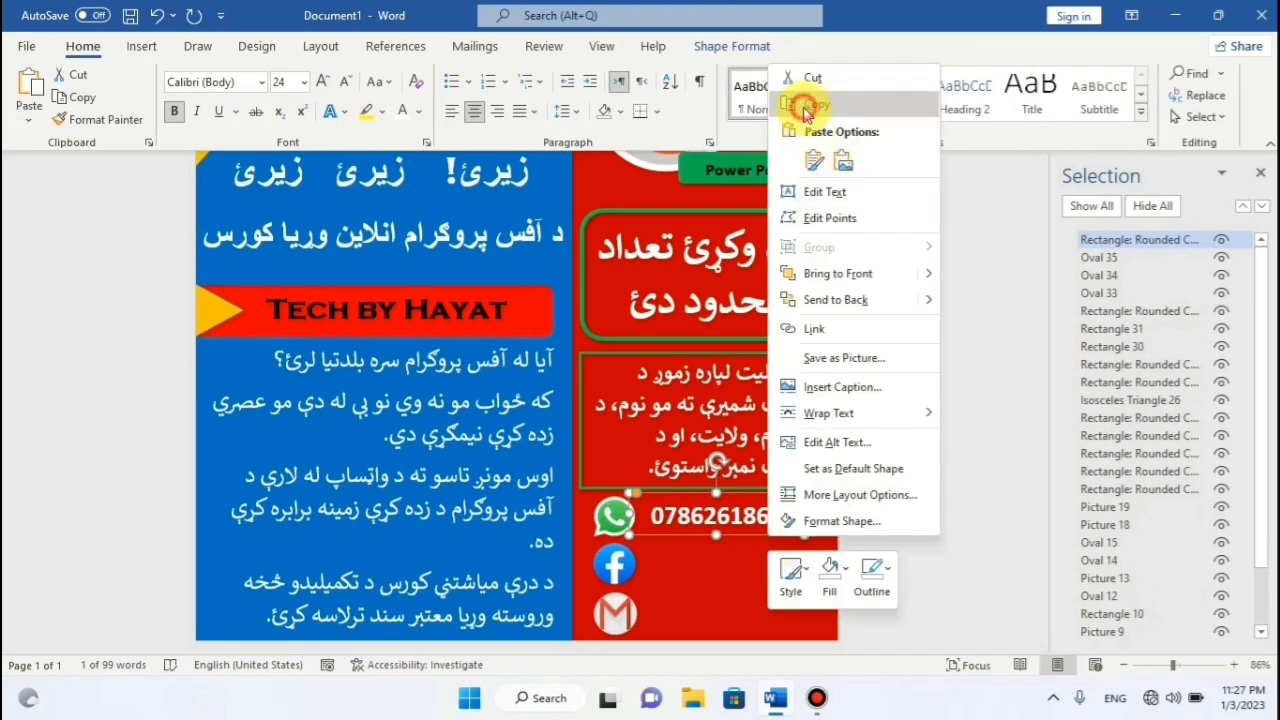
{"action": "left_click", "coordinate": [759, 541]}
{"action": "right_click", "coordinate": [759, 541]}
{"action": "left_click", "coordinate": [808, 174]}
{"action": "scroll", "coordinate": [809, 190], "scroll_direction": "down", "scroll_amount": 6}
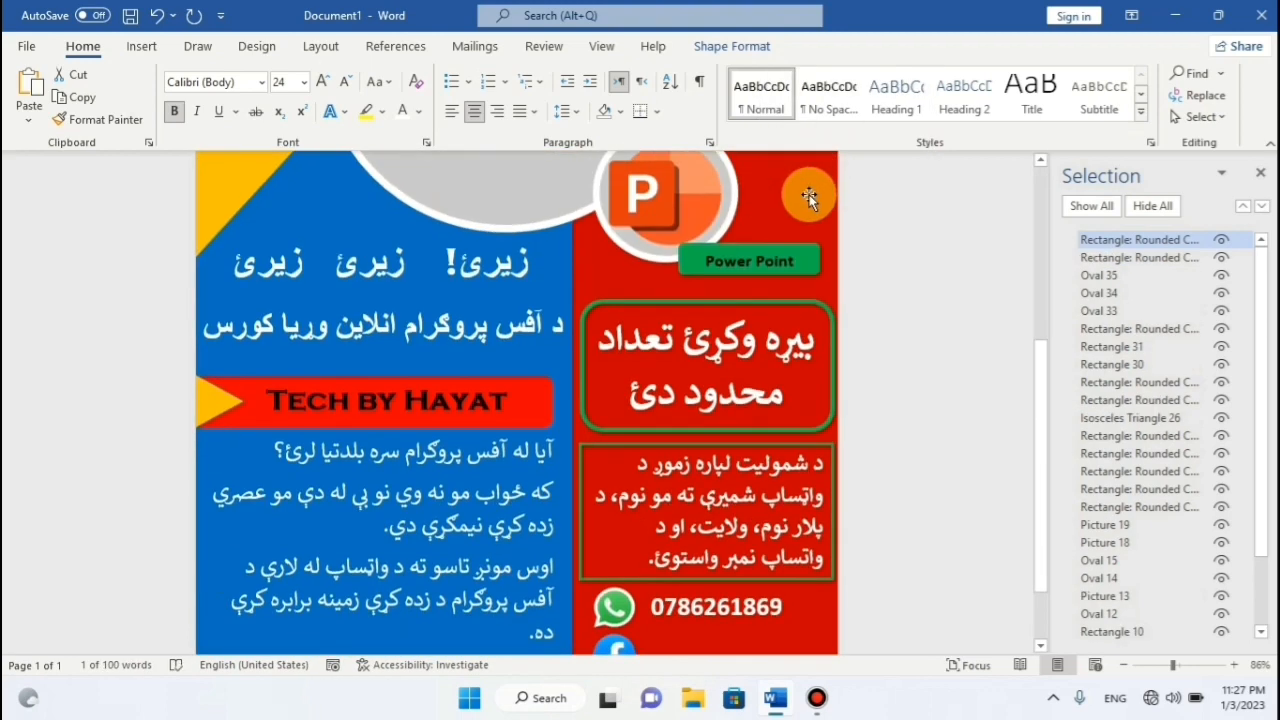
{"action": "scroll", "coordinate": [811, 250], "scroll_direction": "up", "scroll_amount": 2}
{"action": "scroll", "coordinate": [811, 297], "scroll_direction": "up", "scroll_amount": 3}
{"action": "scroll", "coordinate": [837, 277], "scroll_direction": "down", "scroll_amount": 5}
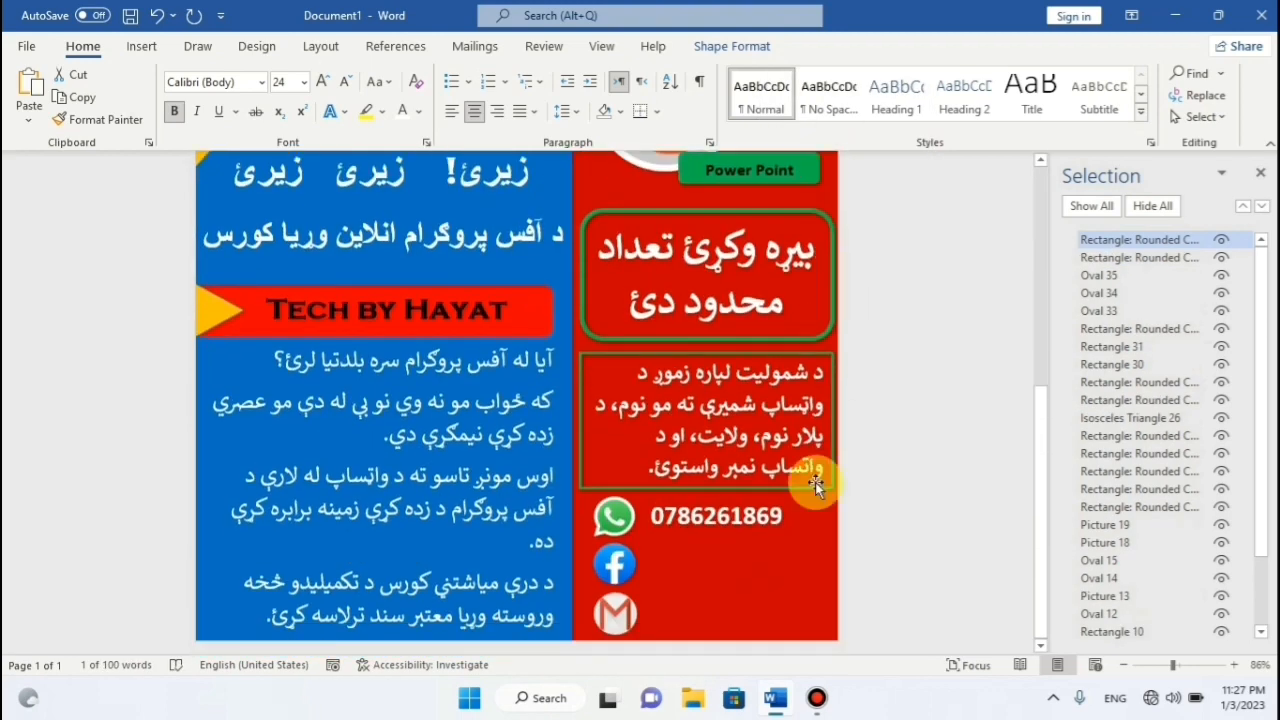
Place a formatted duplicate beside the Facebook icon, make its text white, and clear the number.
{"action": "left_click", "coordinate": [769, 531]}
{"action": "right_click", "coordinate": [769, 540]}
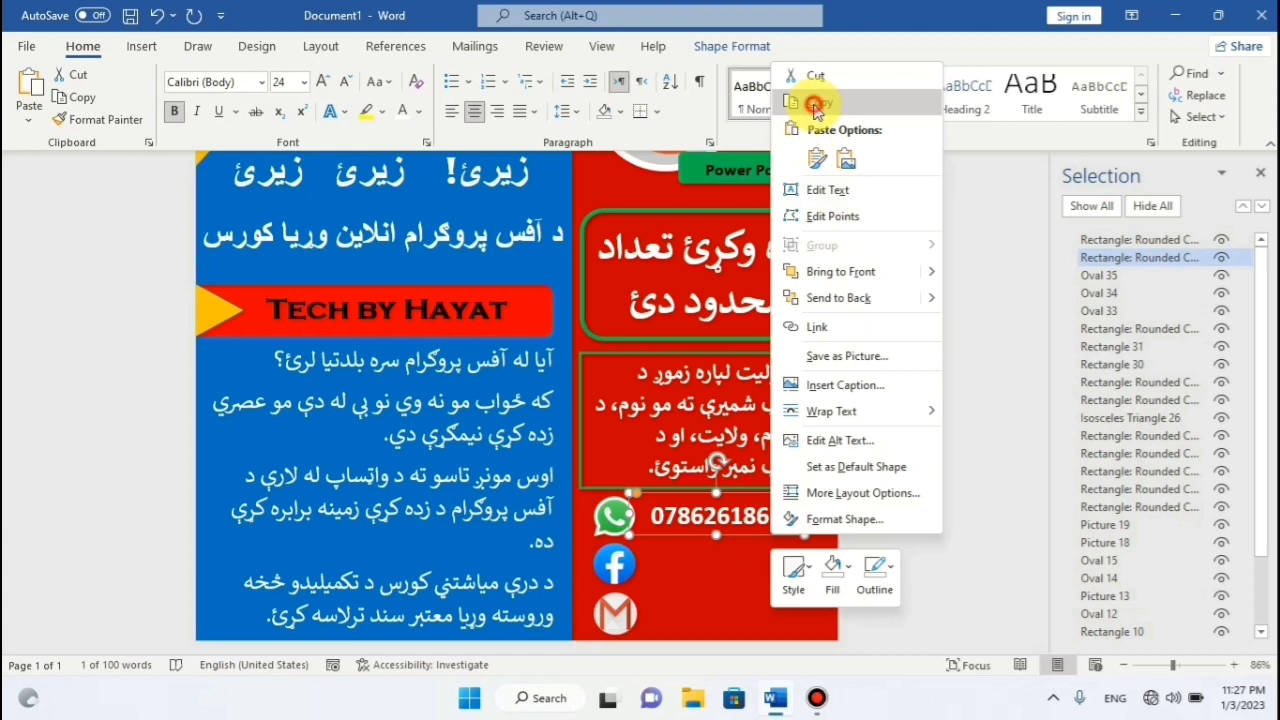
{"action": "left_click", "coordinate": [826, 100]}
{"action": "right_click", "coordinate": [752, 531]}
{"action": "left_click", "coordinate": [798, 156]}
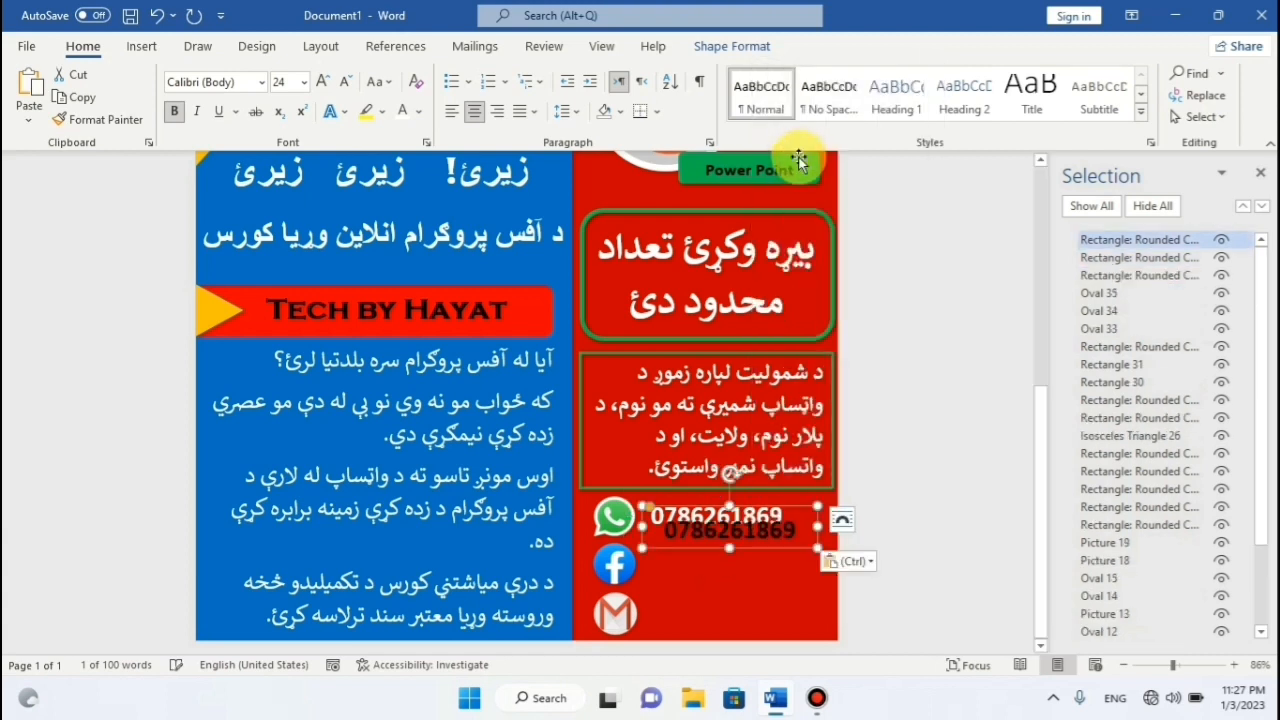
{"action": "left_click_drag", "start_coordinate": [802, 507], "coordinate": [640, 560]}
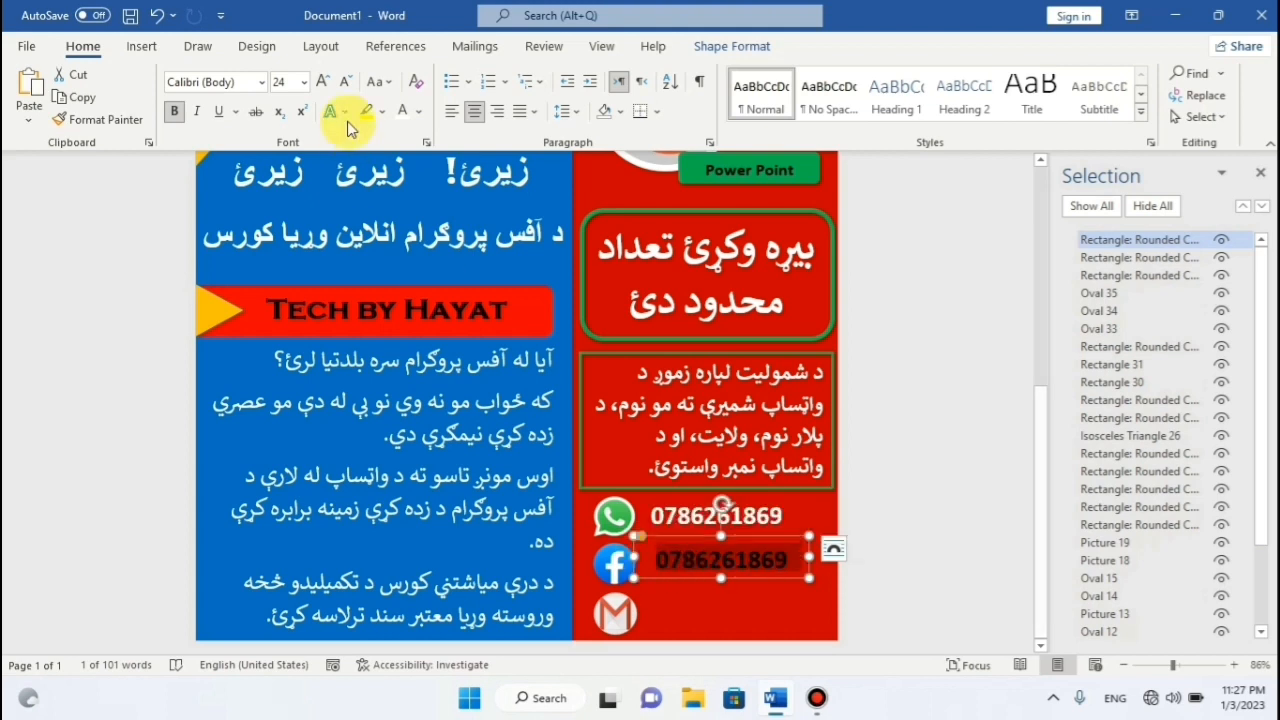
{"action": "left_click", "coordinate": [419, 111]}
{"action": "left_click", "coordinate": [402, 189]}
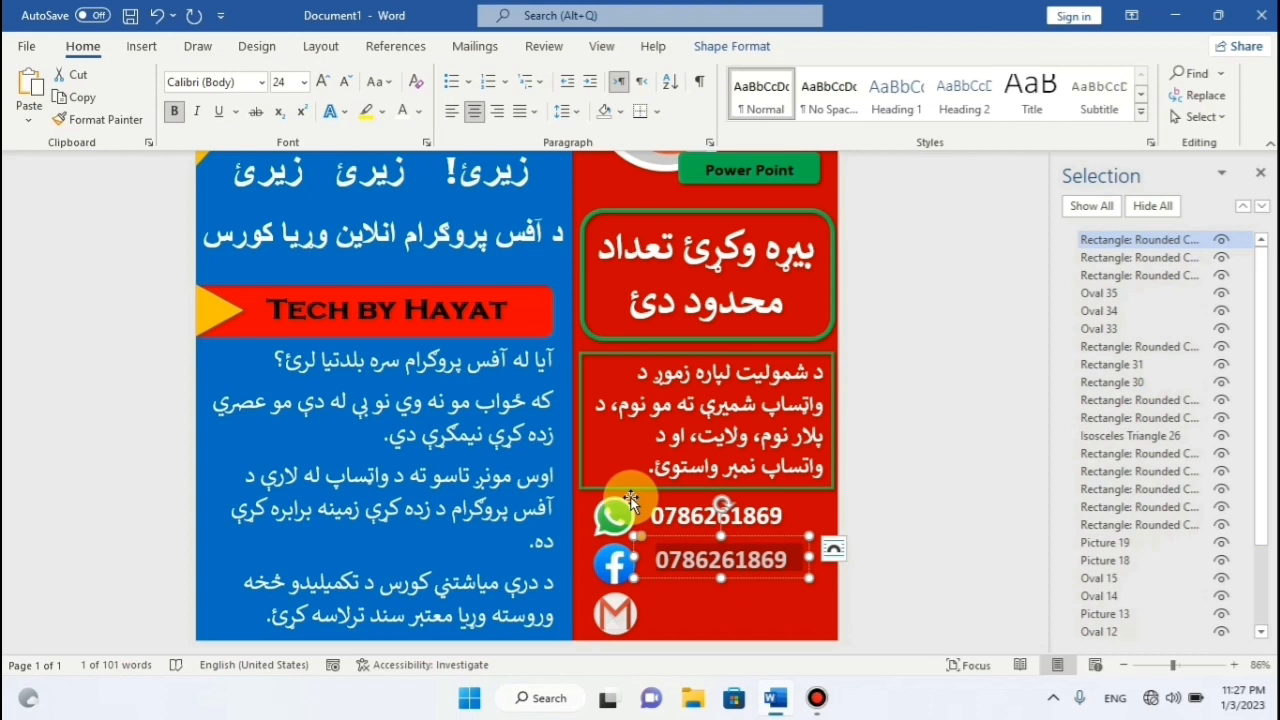
{"action": "key", "text": "Delete"}
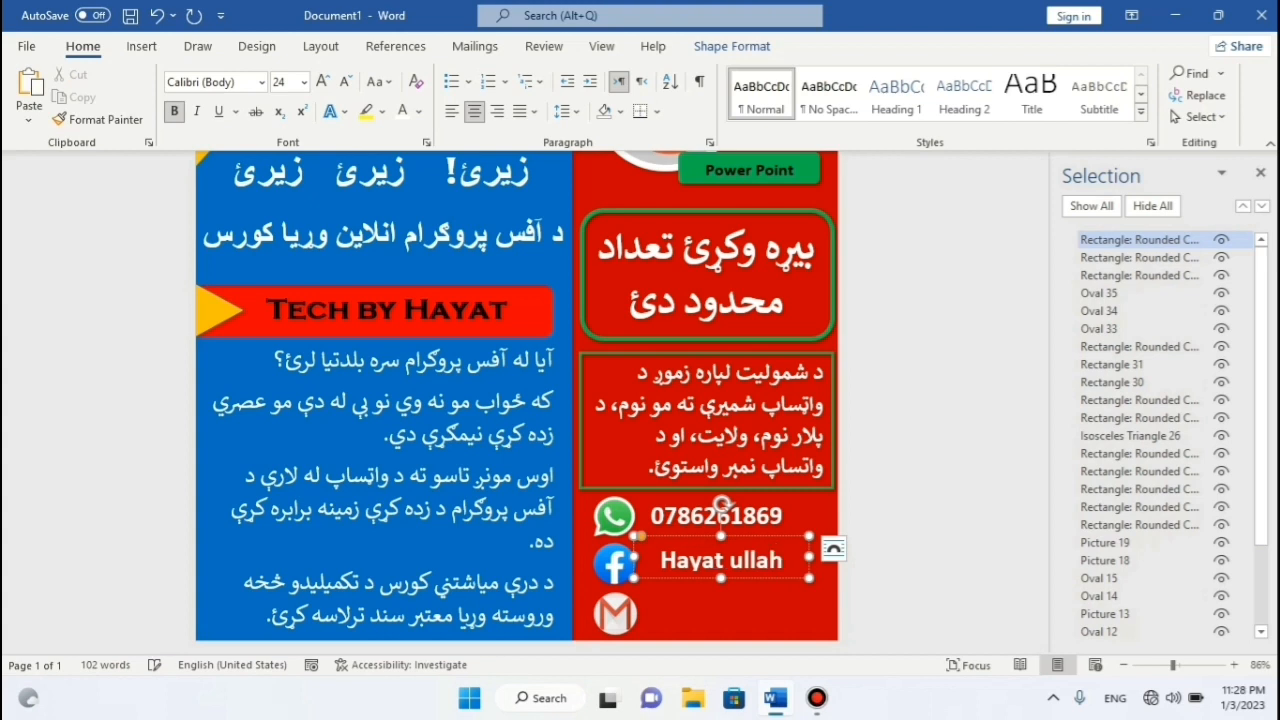
Widen the name text box so it fits on one line, and complete and correct the surname.
{"action": "mouse_move", "coordinate": [806, 546]}
{"action": "left_mouse_down"}
{"action": "mouse_move", "coordinate": [737, 537]}
{"action": "mouse_move", "coordinate": [814, 562]}
{"action": "left_mouse_up"}
{"action": "left_click", "coordinate": [774, 544]}
{"action": "type", "text": "tamkhil"}
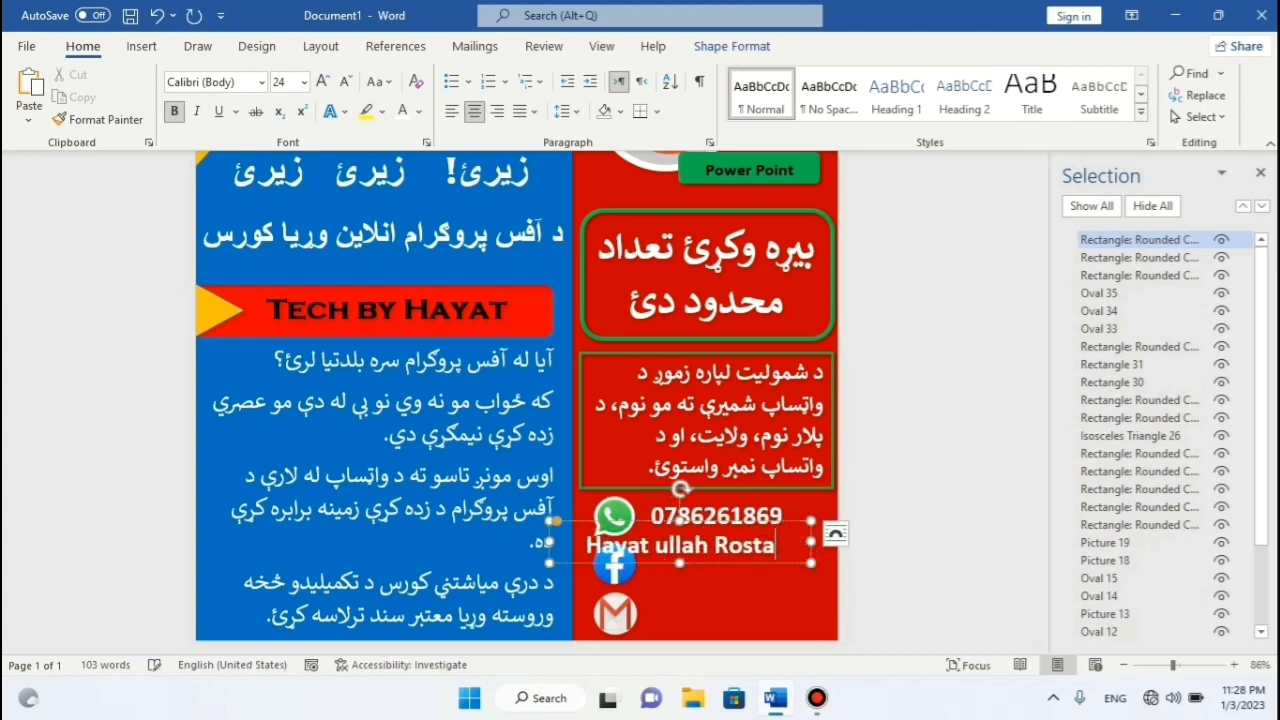
{"action": "left_click_drag", "start_coordinate": [810, 542], "coordinate": [836, 542]}
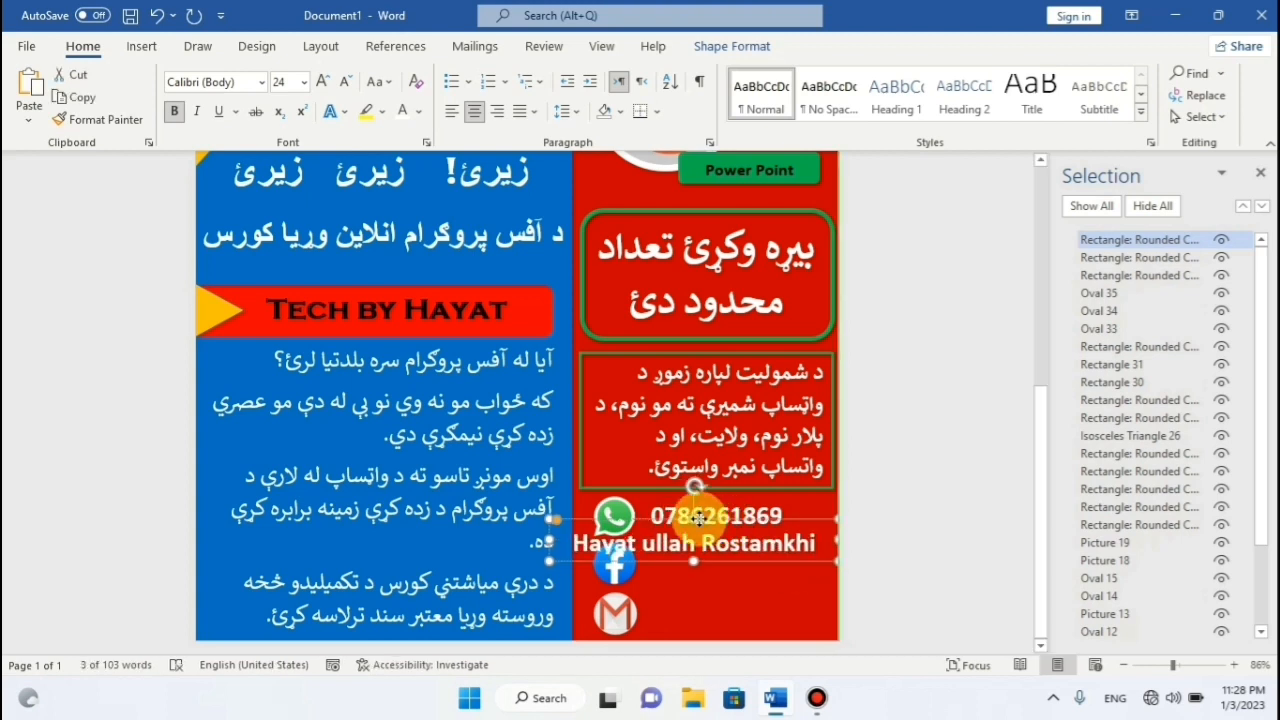
{"action": "left_click_drag", "start_coordinate": [726, 519], "coordinate": [731, 524]}
{"action": "left_click_drag", "start_coordinate": [549, 547], "coordinate": [473, 547]}
{"action": "left_click", "coordinate": [786, 553]}
{"action": "key", "text": "BackSpace"}
{"action": "type", "text": "ail"}
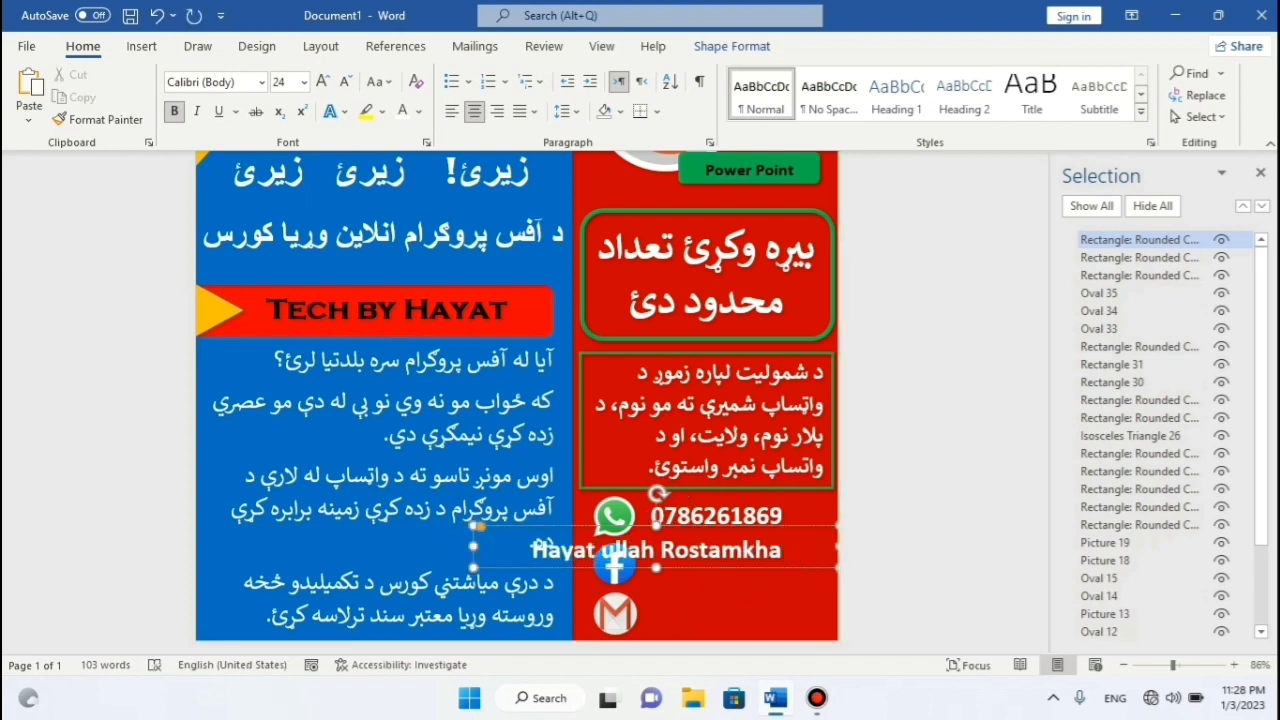
Set the full name to font size 17 and nudge it into place beside the Facebook icon.
{"action": "key", "text": "ctrl+a"}
{"action": "left_click", "coordinate": [344, 81]}
{"action": "left_click", "coordinate": [344, 81]}
{"action": "left_click", "coordinate": [344, 81]}
{"action": "left_click_drag", "start_coordinate": [786, 538], "coordinate": [886, 546]}
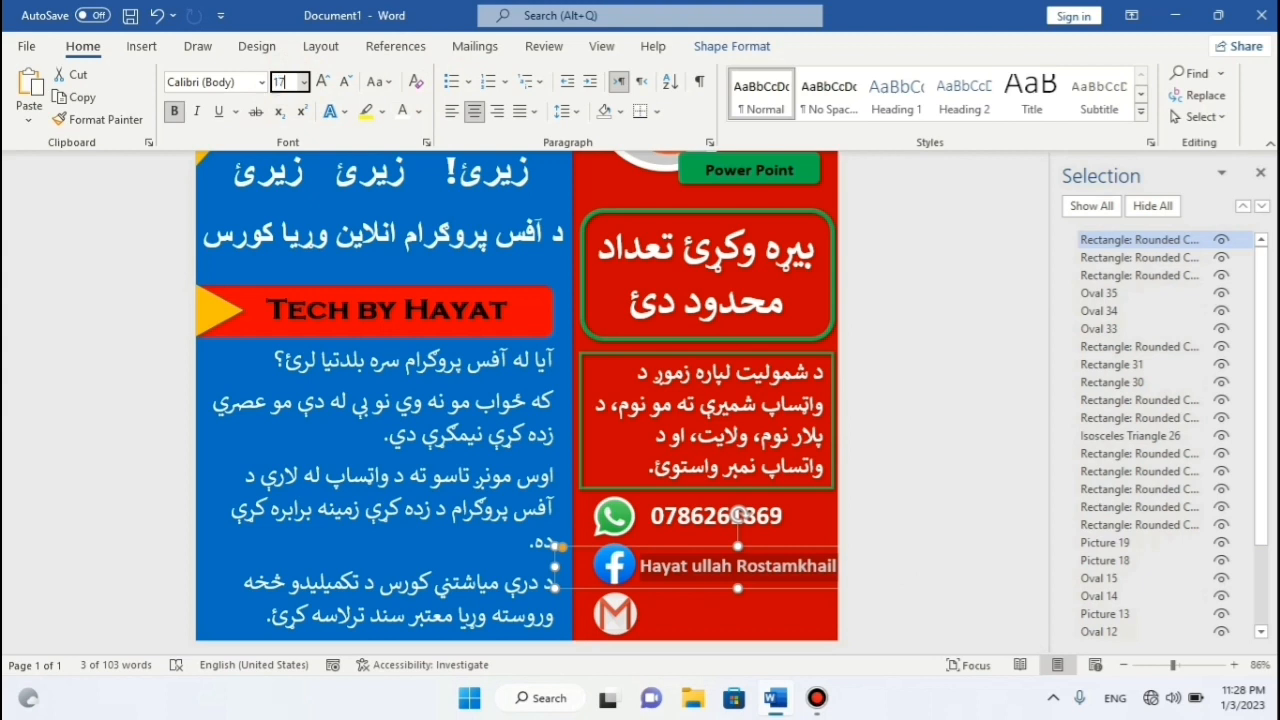
{"action": "left_click", "coordinate": [285, 81]}
{"action": "type", "text": "17"}
{"action": "key", "text": "Return"}
{"action": "key", "text": "Up"}
{"action": "key", "text": "Up"}
{"action": "key", "text": "Left"}
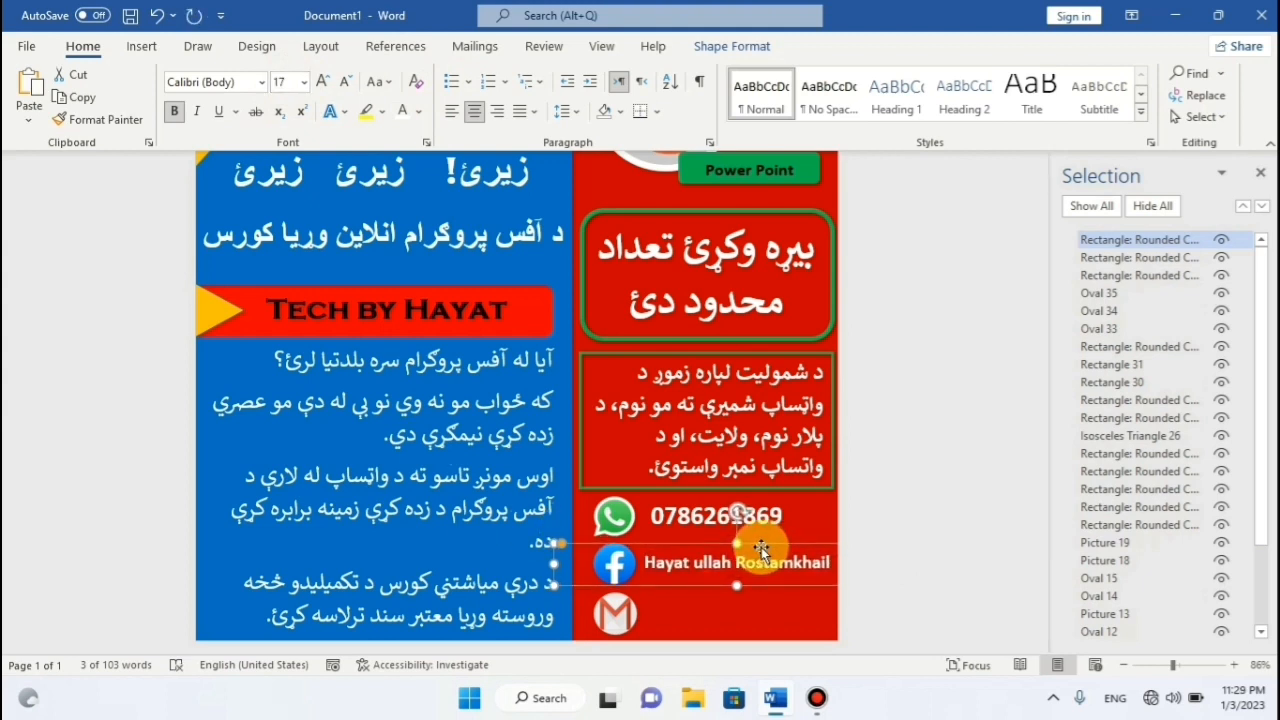
Copy the name label and place the copy beside the Gmail icon.
{"action": "right_click", "coordinate": [758, 547]}
{"action": "key", "text": "Escape"}
{"action": "right_click", "coordinate": [779, 528]}
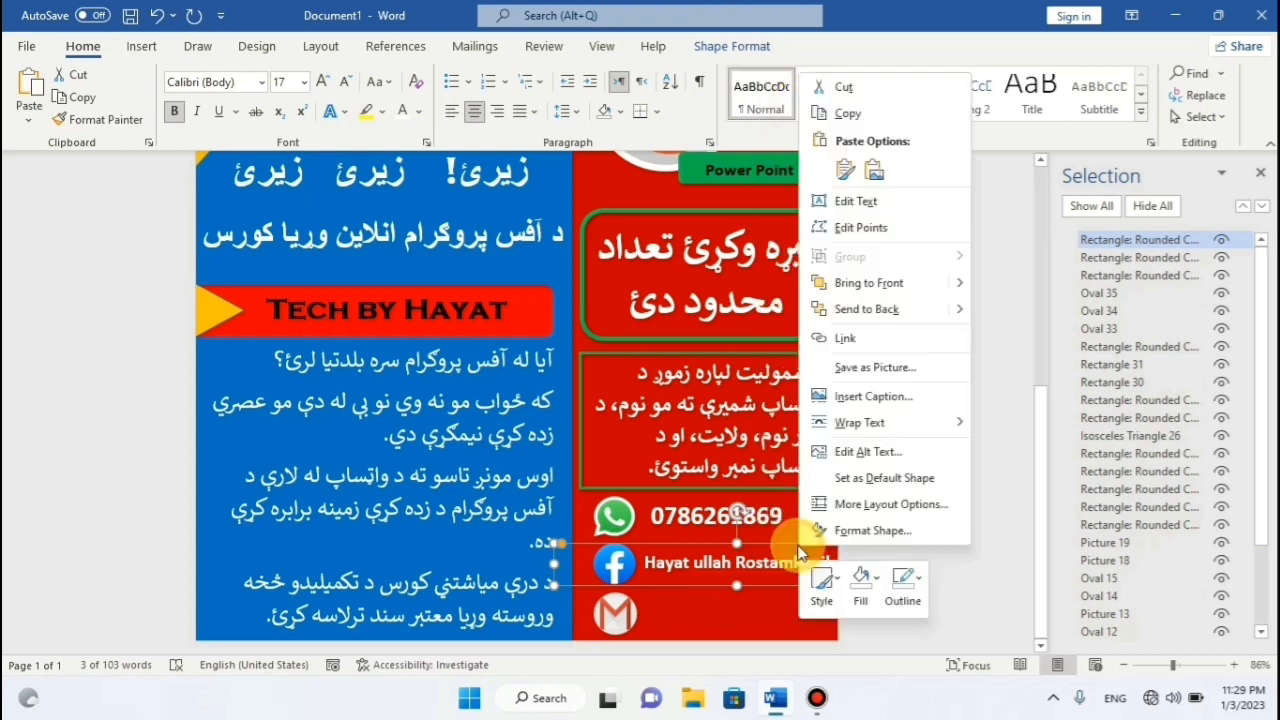
{"action": "left_click", "coordinate": [852, 167]}
{"action": "left_click_drag", "start_coordinate": [791, 600], "coordinate": [778, 636]}
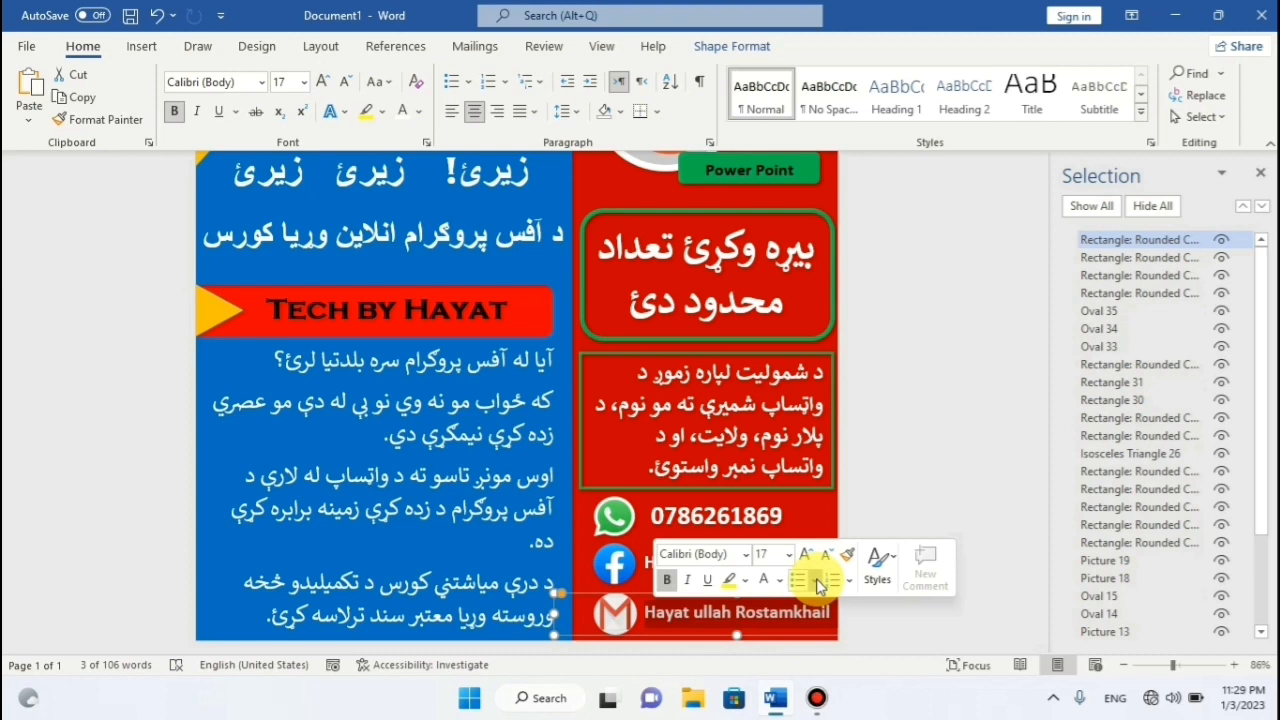
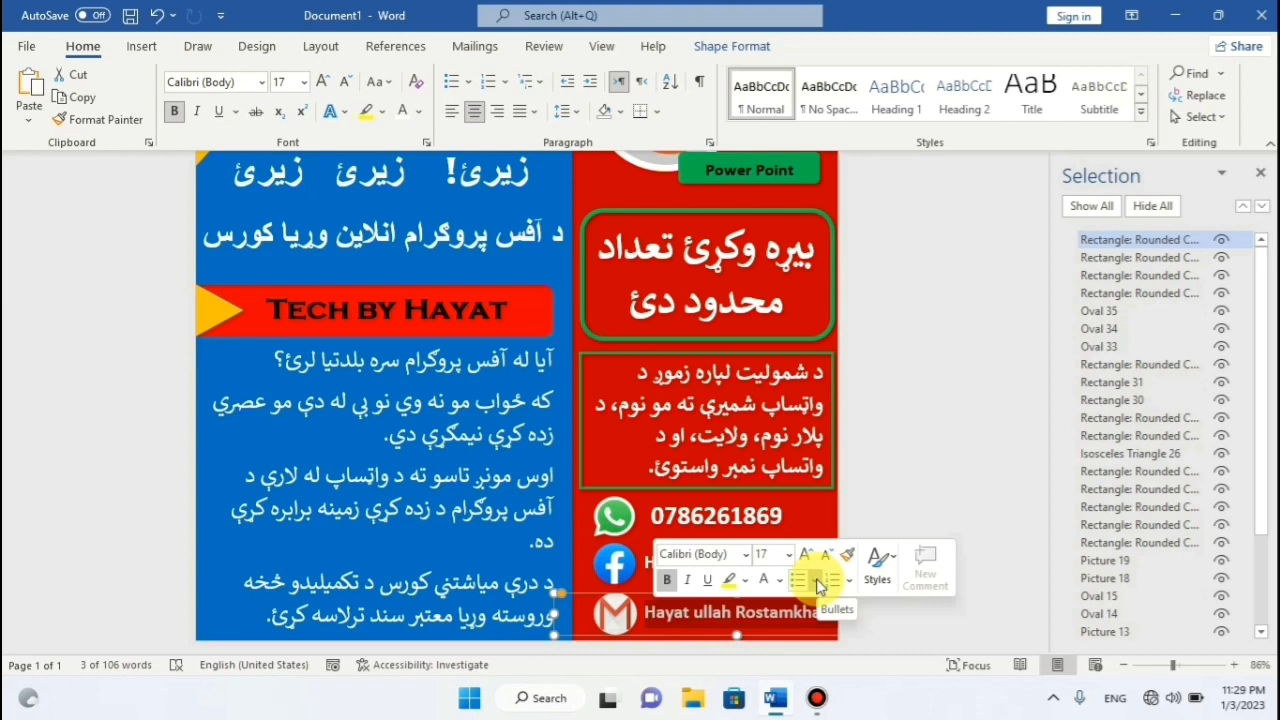
Enter the contact's e-mail address in the Gmail row, reduce it to 14 pt, and nudge it into place.
{"action": "type", "text": "ha"}
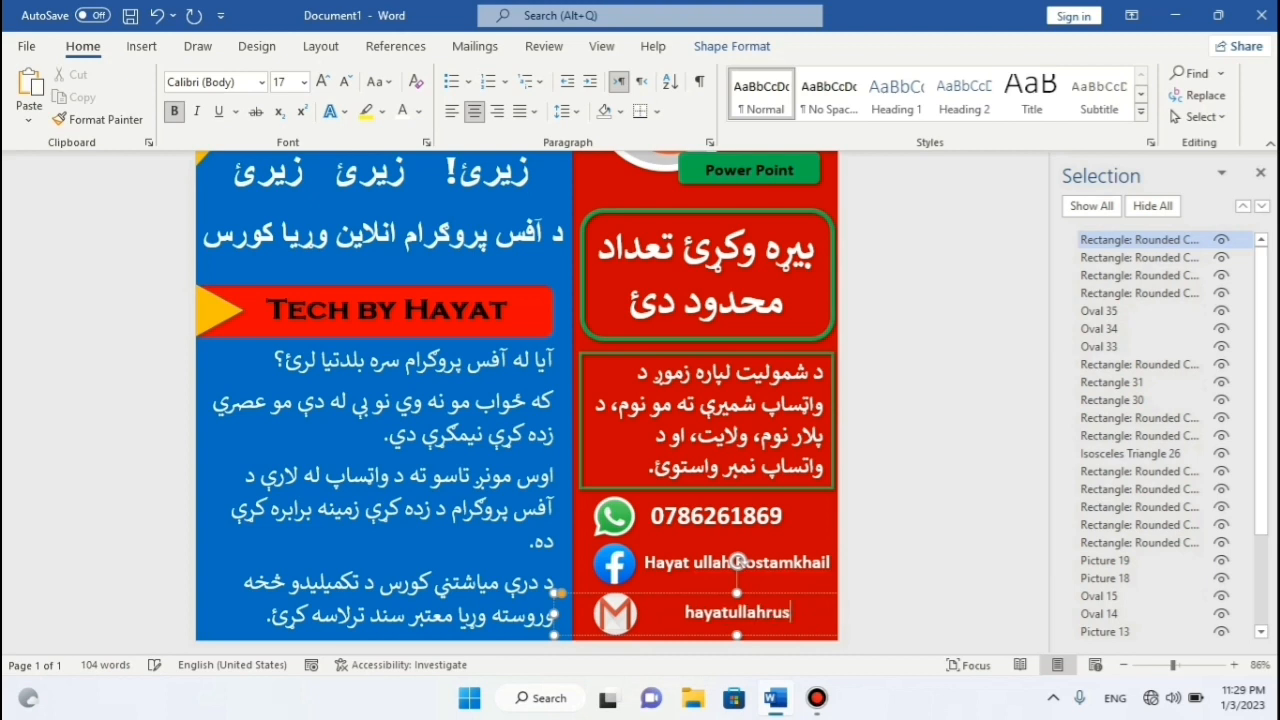
{"action": "type", "text": "gmail"}
{"action": "type", "text": "."}
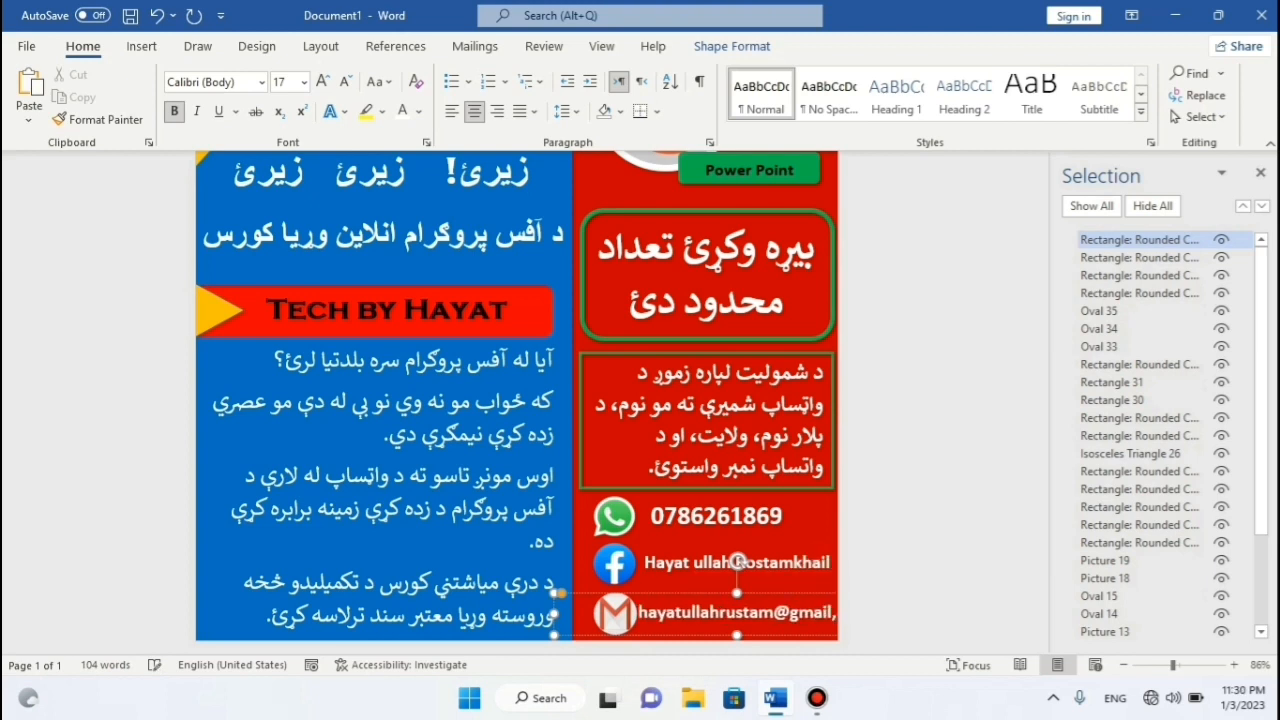
{"action": "type", "text": "com"}
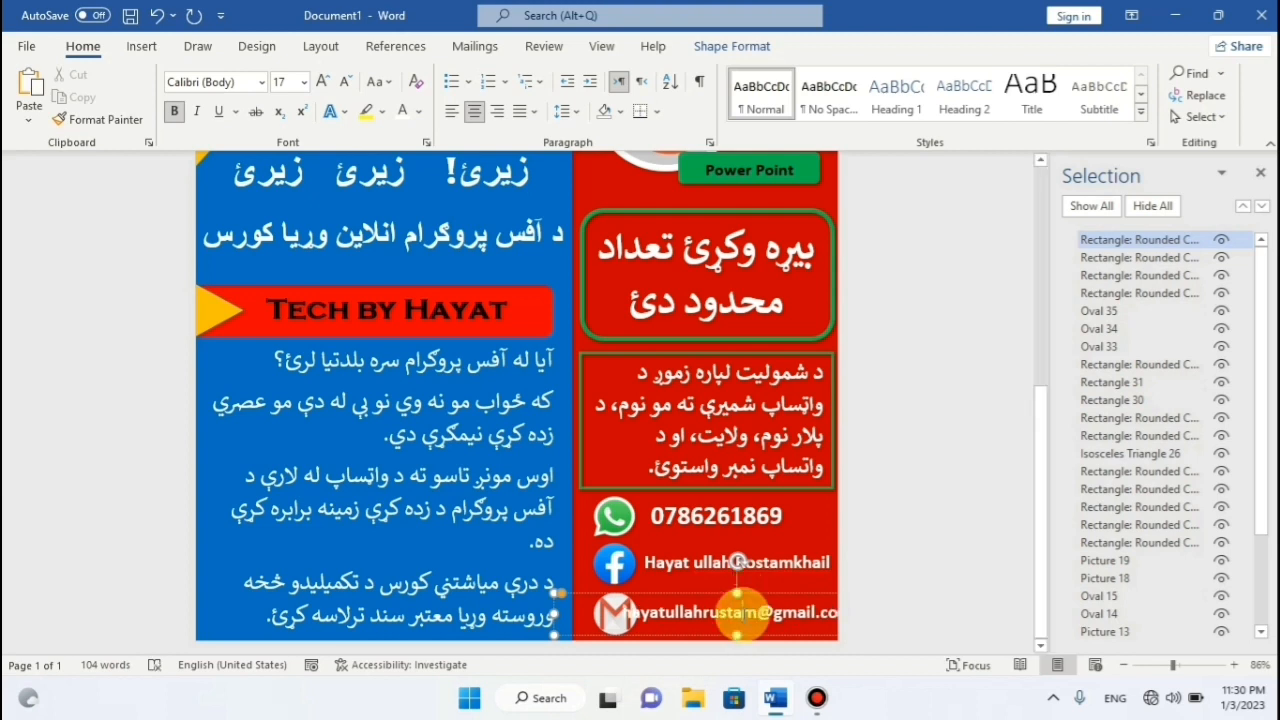
{"action": "key", "text": "ctrl+a"}
{"action": "left_click", "coordinate": [345, 81]}
{"action": "left_click", "coordinate": [352, 81]}
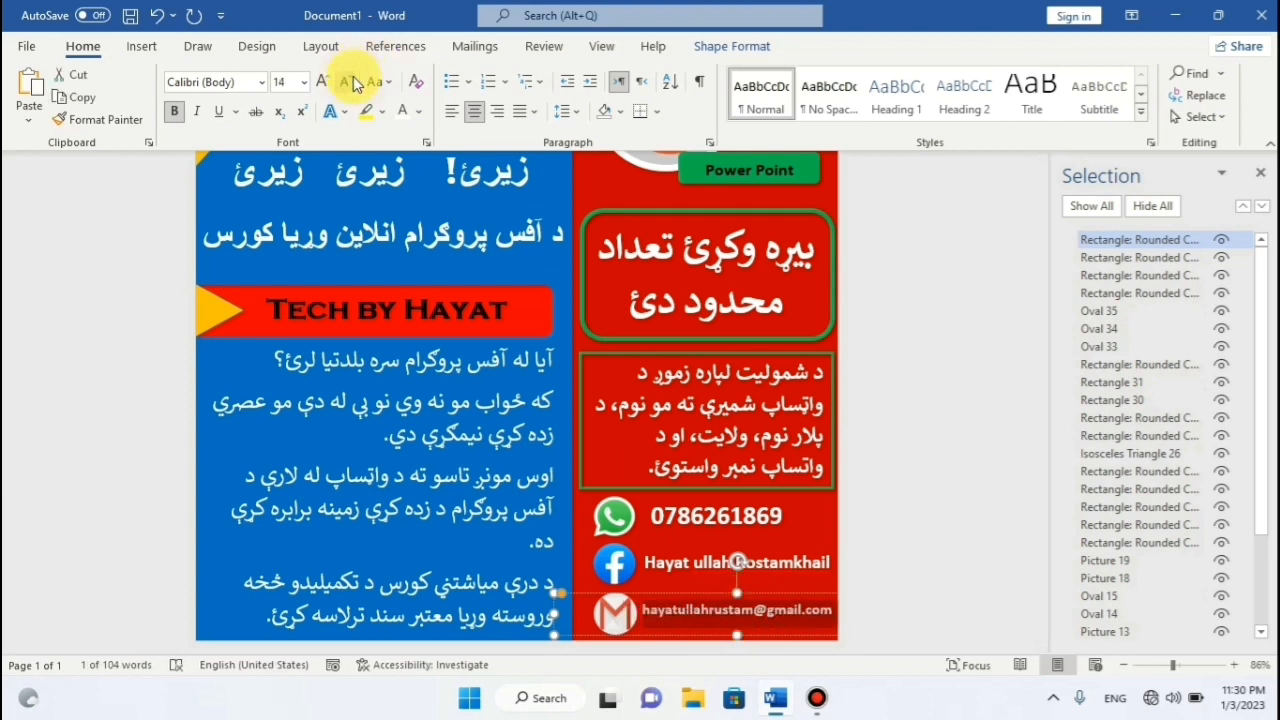
{"action": "left_click_drag", "start_coordinate": [790, 594], "coordinate": [793, 597]}
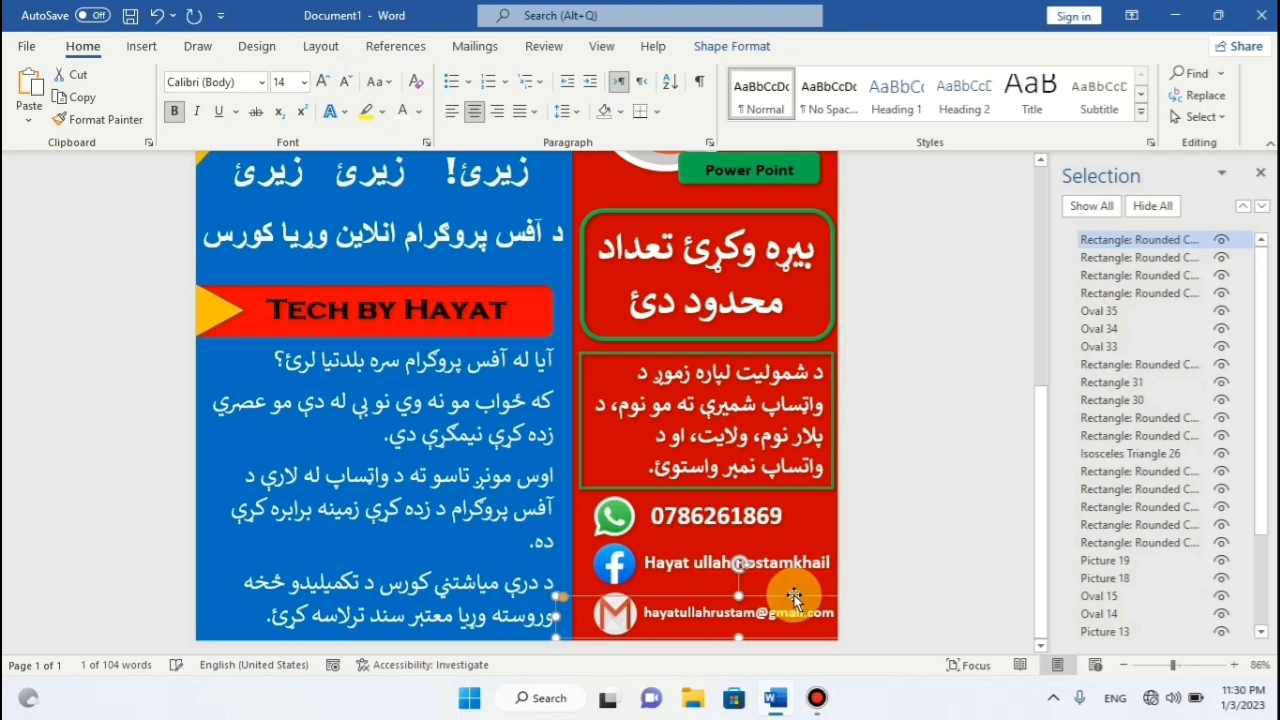
{"action": "left_click", "coordinate": [891, 551]}
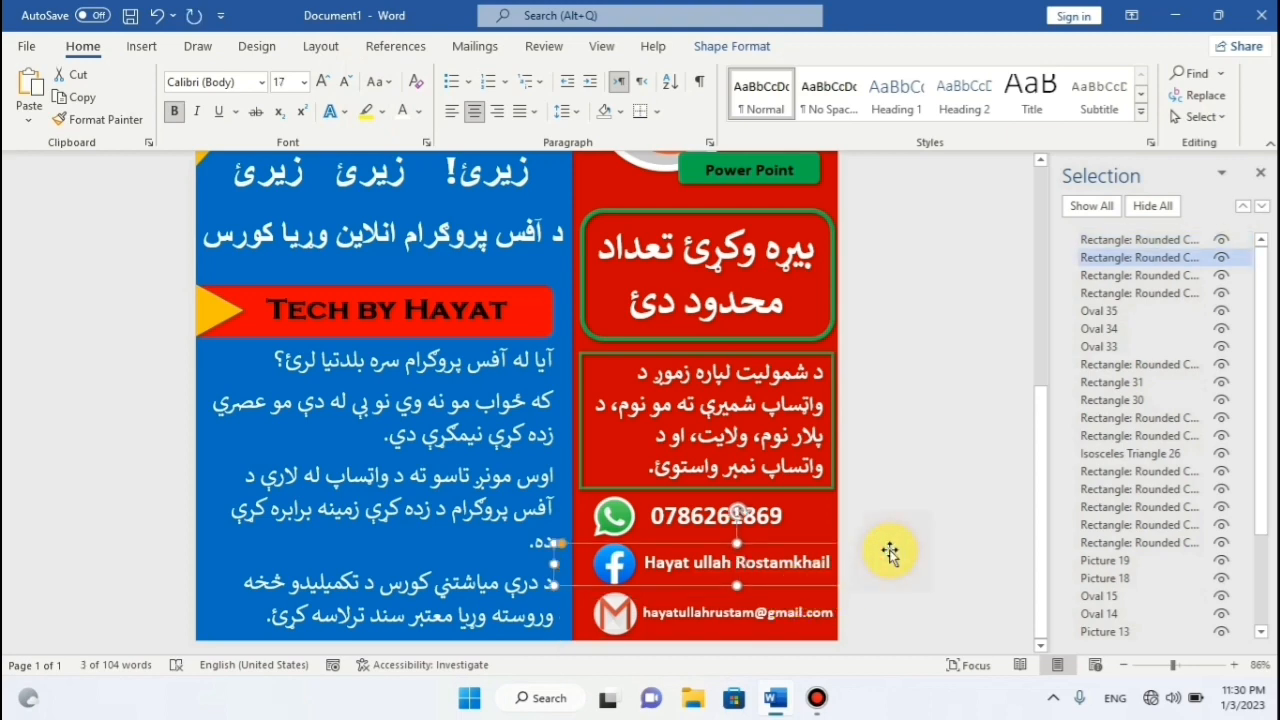
Start inserting a picture from this device into the Announcement poster.
{"action": "scroll", "coordinate": [697, 457], "scroll_direction": "up", "scroll_amount": 3}
{"action": "scroll", "coordinate": [697, 457], "scroll_direction": "down", "scroll_amount": 3}
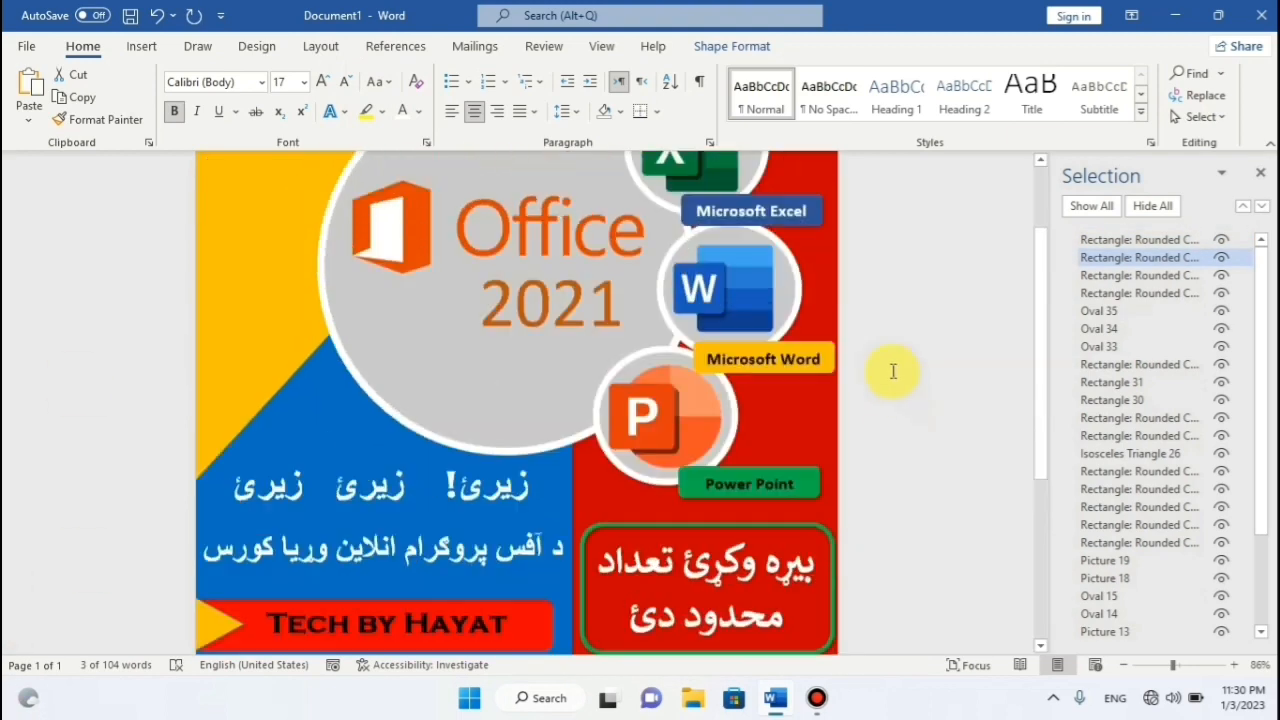
{"action": "scroll", "coordinate": [894, 371], "scroll_direction": "up", "scroll_amount": 3}
{"action": "scroll", "coordinate": [885, 337], "scroll_direction": "up", "scroll_amount": 3}
{"action": "scroll", "coordinate": [885, 337], "scroll_direction": "down", "scroll_amount": 5}
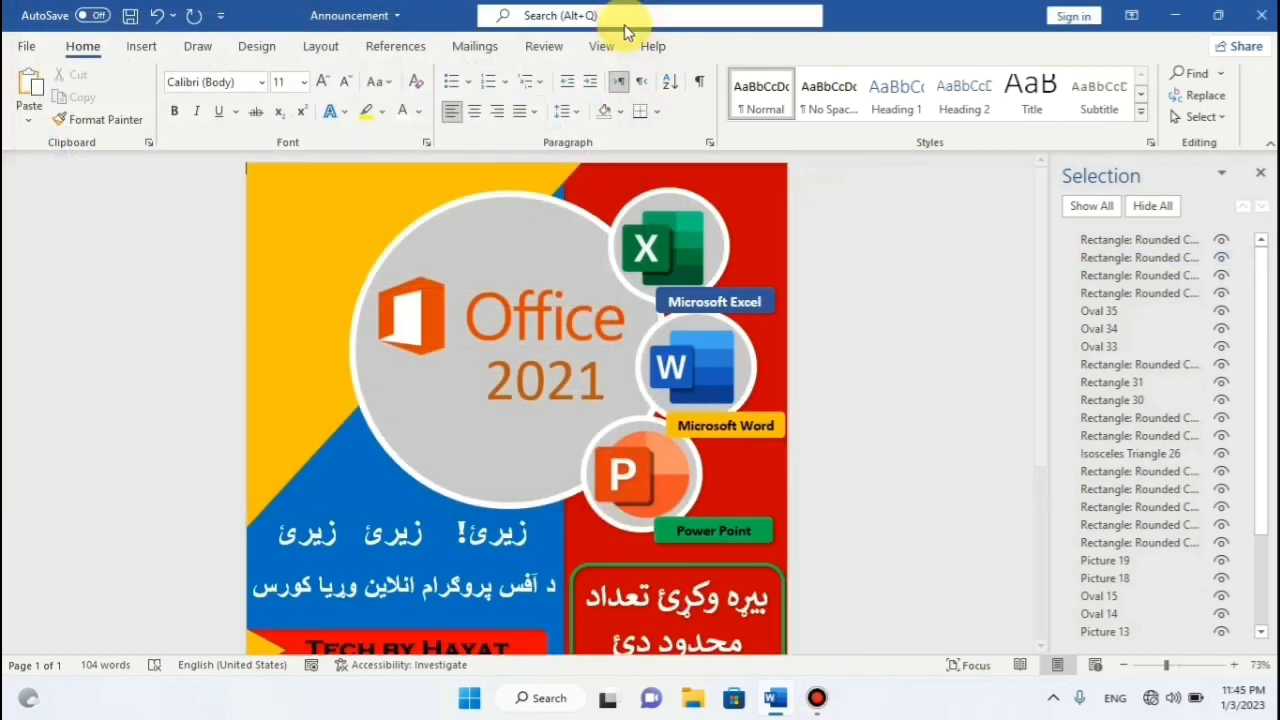
{"action": "scroll", "coordinate": [685, 278], "scroll_direction": "down", "scroll_amount": 3}
{"action": "scroll", "coordinate": [685, 278], "scroll_direction": "up", "scroll_amount": 1}
{"action": "scroll", "coordinate": [685, 278], "scroll_direction": "down", "scroll_amount": 1}
{"action": "scroll", "coordinate": [685, 278], "scroll_direction": "up", "scroll_amount": 3}
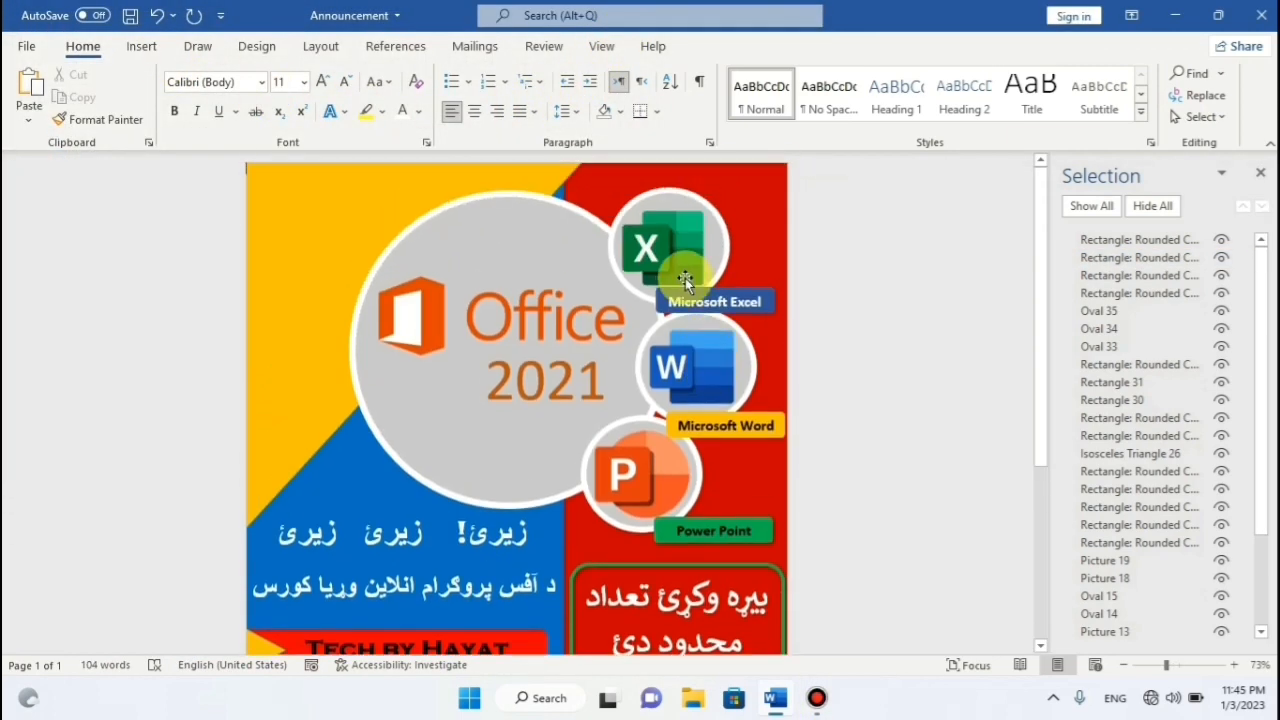
{"action": "left_click", "coordinate": [141, 50]}
{"action": "left_click", "coordinate": [190, 112]}
{"action": "left_click", "coordinate": [232, 176]}
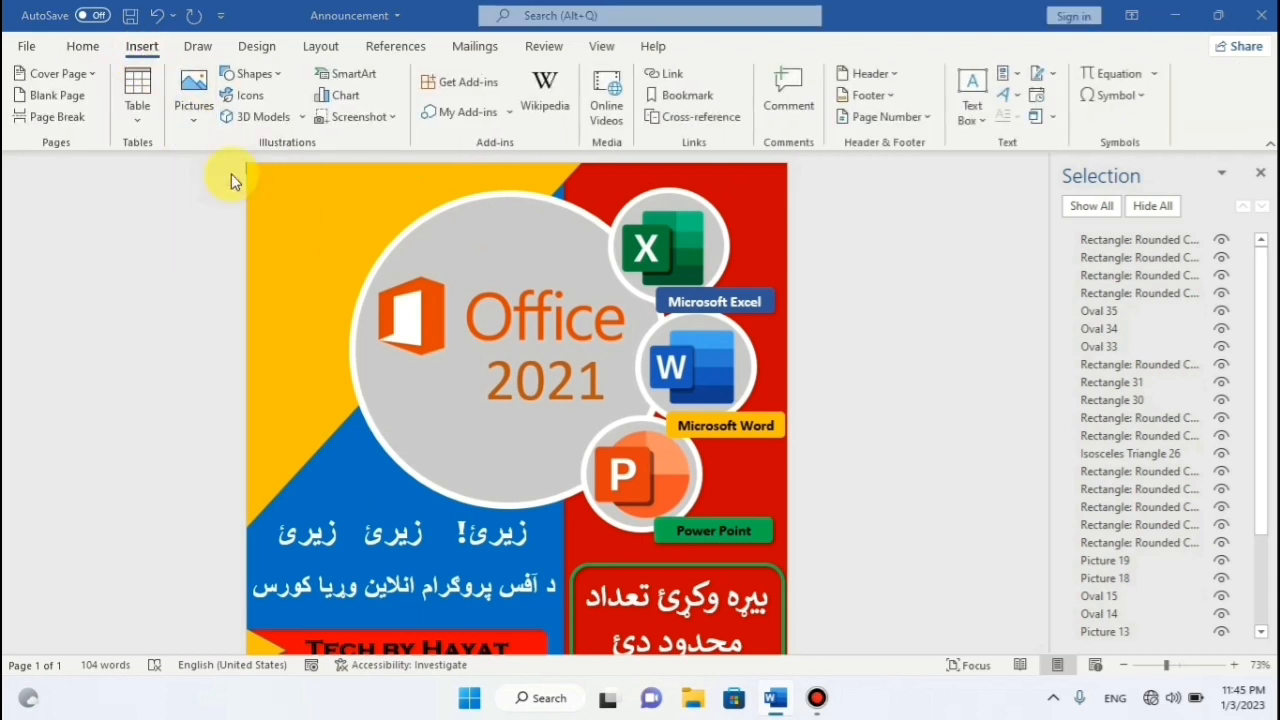
Insert the TH channel logo image and set it to square text wrapping.
{"action": "left_click", "coordinate": [247, 276]}
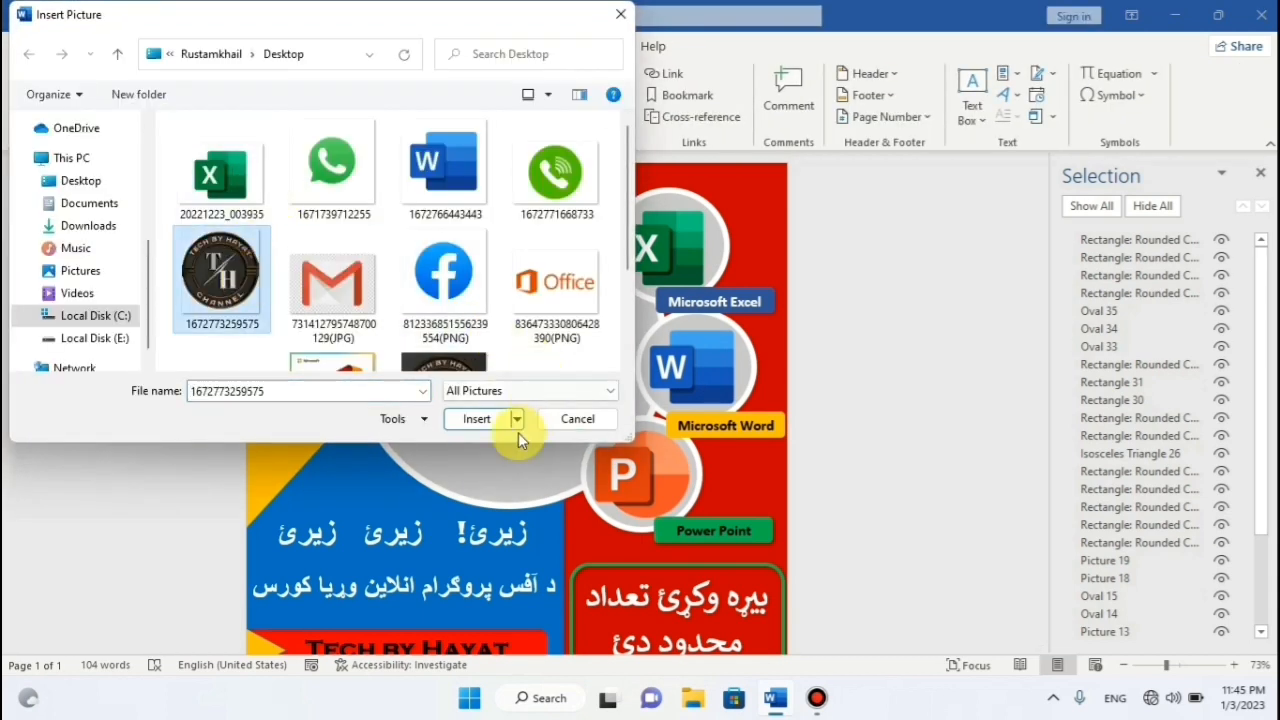
{"action": "left_click", "coordinate": [476, 419]}
{"action": "left_click", "coordinate": [900, 96]}
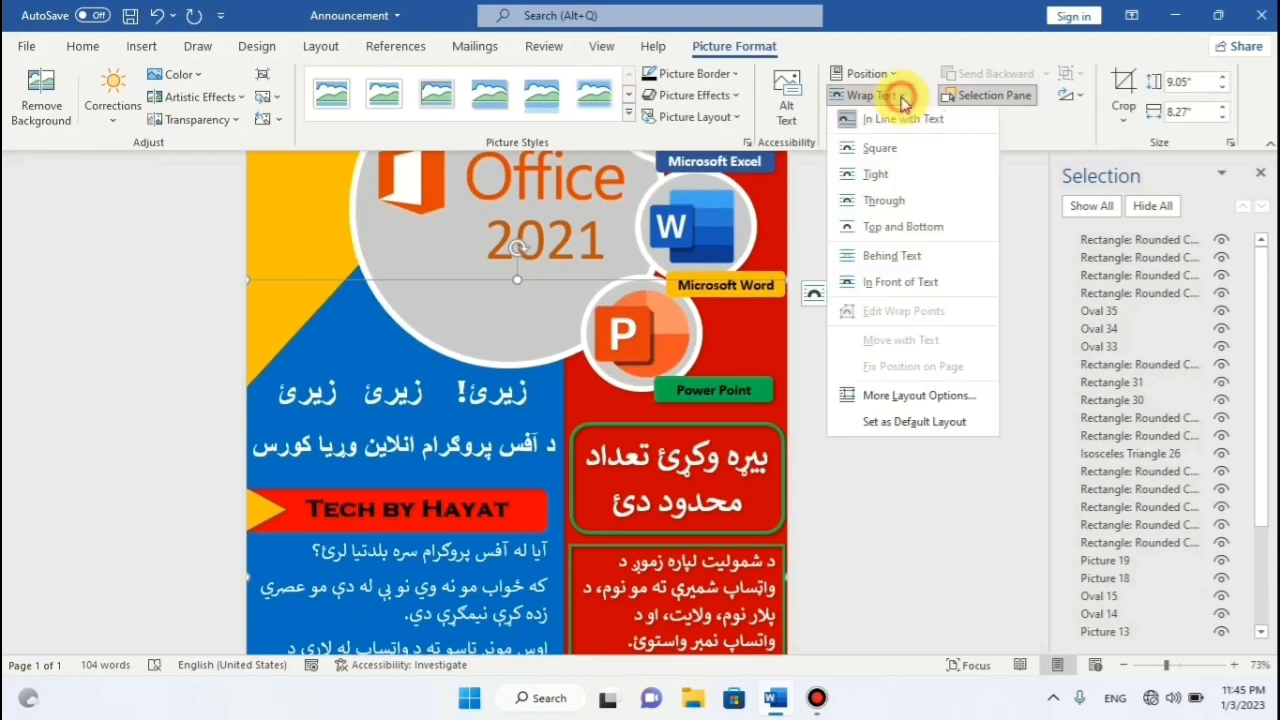
{"action": "left_click", "coordinate": [906, 146]}
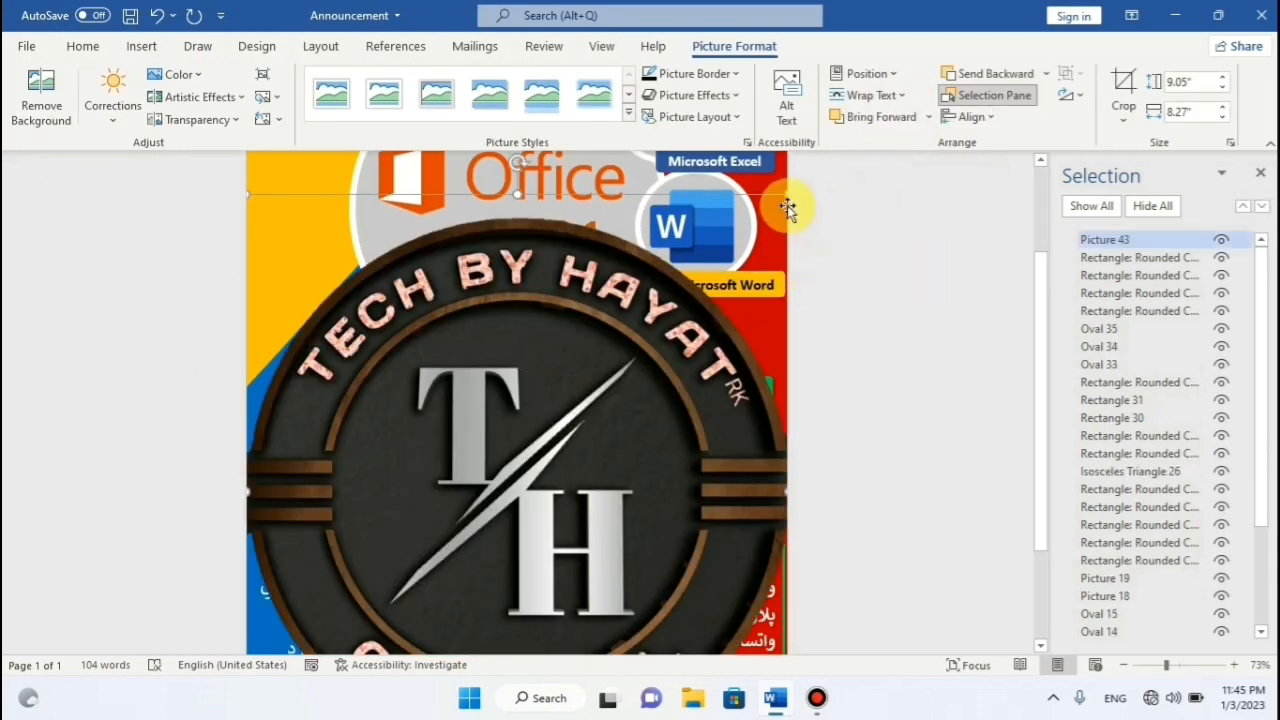
Drag the logo into the flyer's top-left corner, shrinking it along the way.
{"action": "left_click_drag", "start_coordinate": [783, 197], "coordinate": [537, 320]}
{"action": "scroll", "coordinate": [700, 245], "scroll_direction": "down", "scroll_amount": 3}
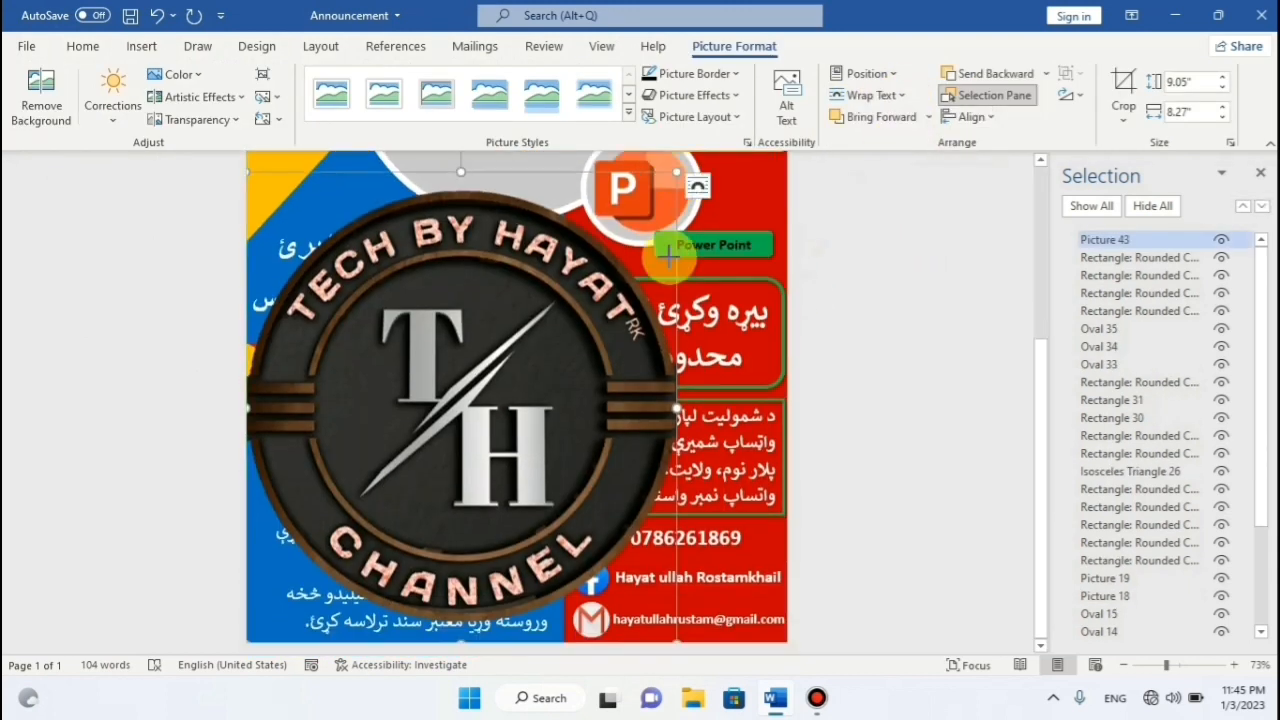
{"action": "left_click_drag", "start_coordinate": [672, 640], "coordinate": [474, 318]}
{"action": "scroll", "coordinate": [460, 325], "scroll_direction": "up", "scroll_amount": 5}
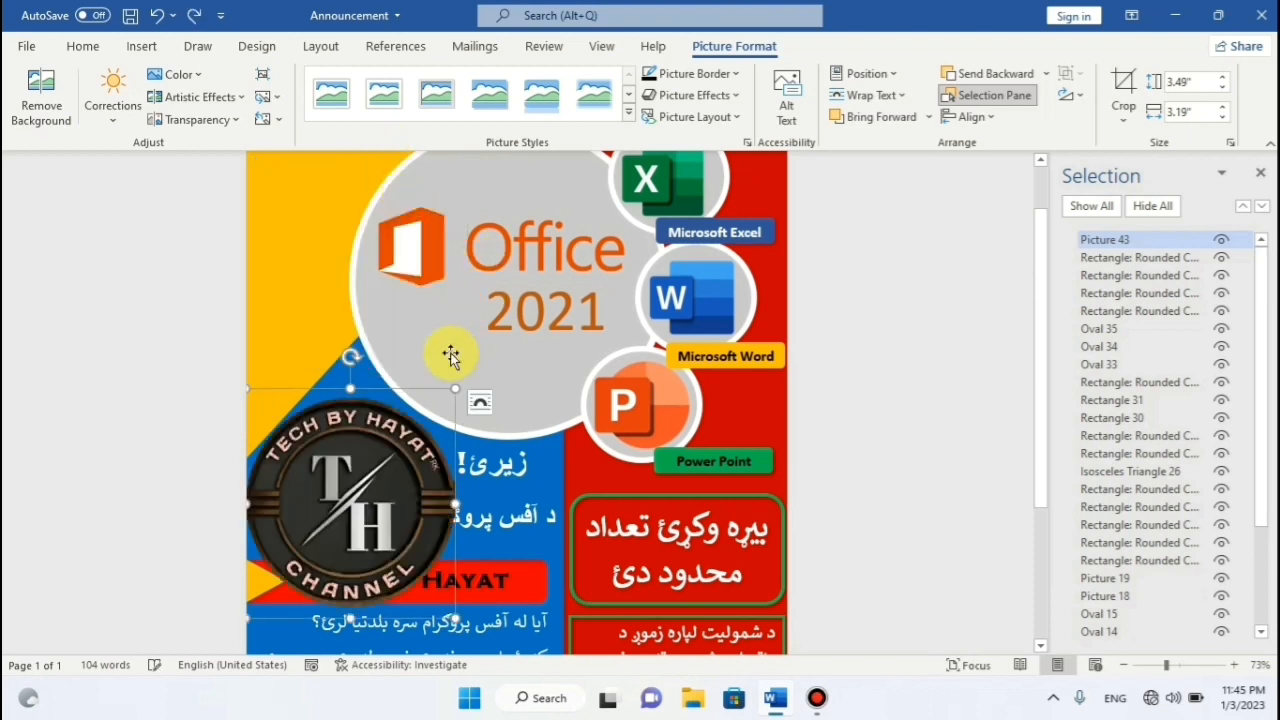
{"action": "left_click_drag", "start_coordinate": [413, 389], "coordinate": [427, 240]}
{"action": "scroll", "coordinate": [520, 290], "scroll_direction": "up", "scroll_amount": 2}
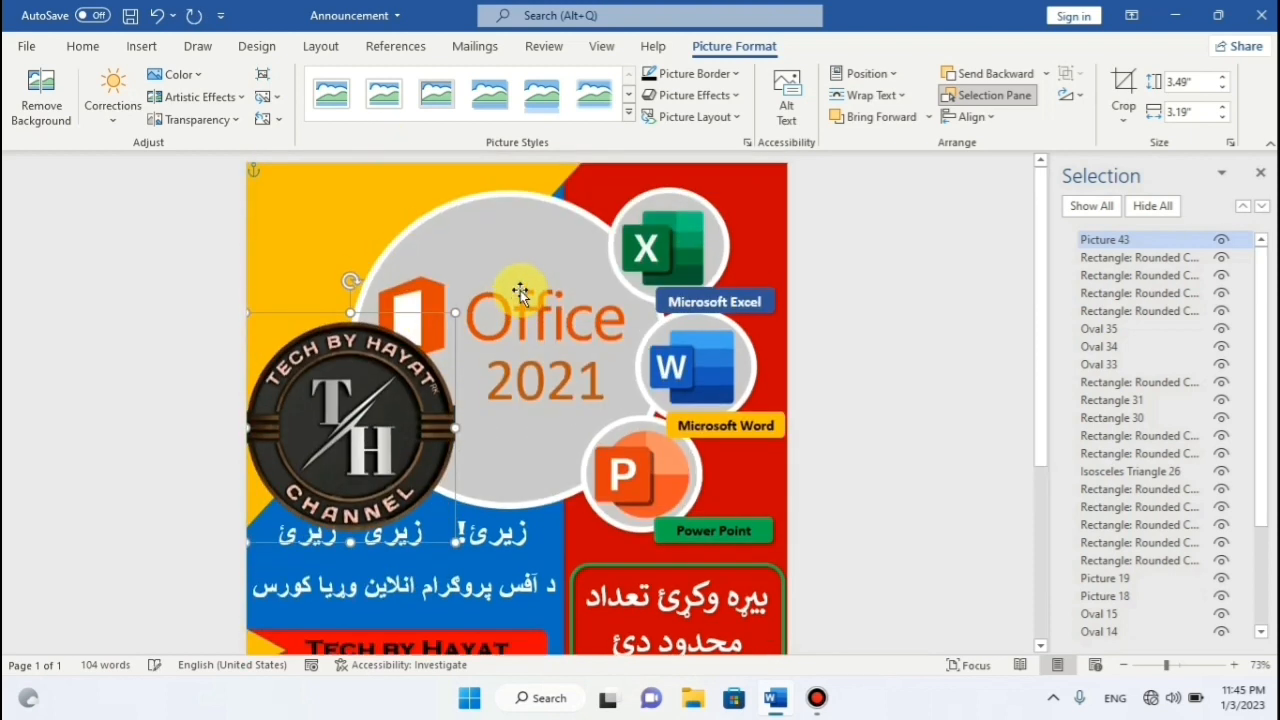
{"action": "left_click_drag", "start_coordinate": [413, 316], "coordinate": [414, 205]}
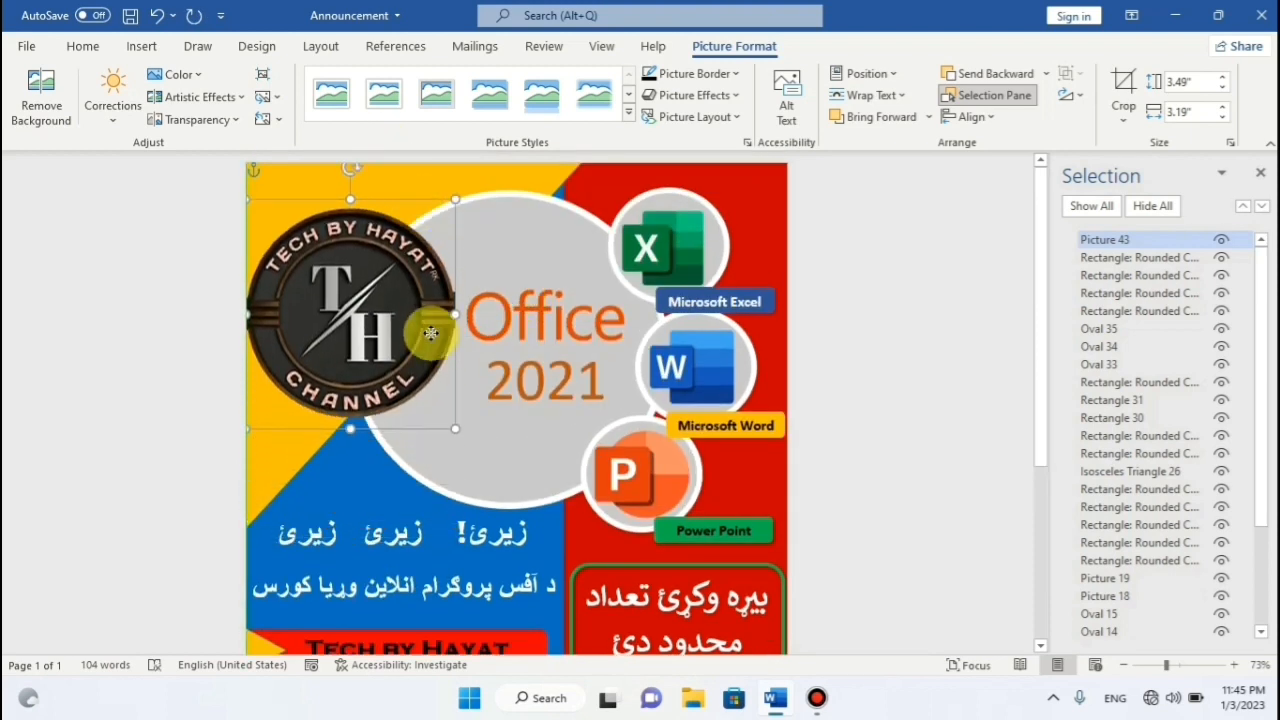
Shrink the logo slightly to 1.94 by 1.77 inches and nudge it up against the page edge.
{"action": "left_click_drag", "start_coordinate": [420, 353], "coordinate": [362, 272]}
{"action": "key", "text": "Up"}
{"action": "key", "text": "Up"}
{"action": "key", "text": "Up"}
{"action": "key", "text": "Up"}
{"action": "key", "text": "Up"}
{"action": "key", "text": "Up"}
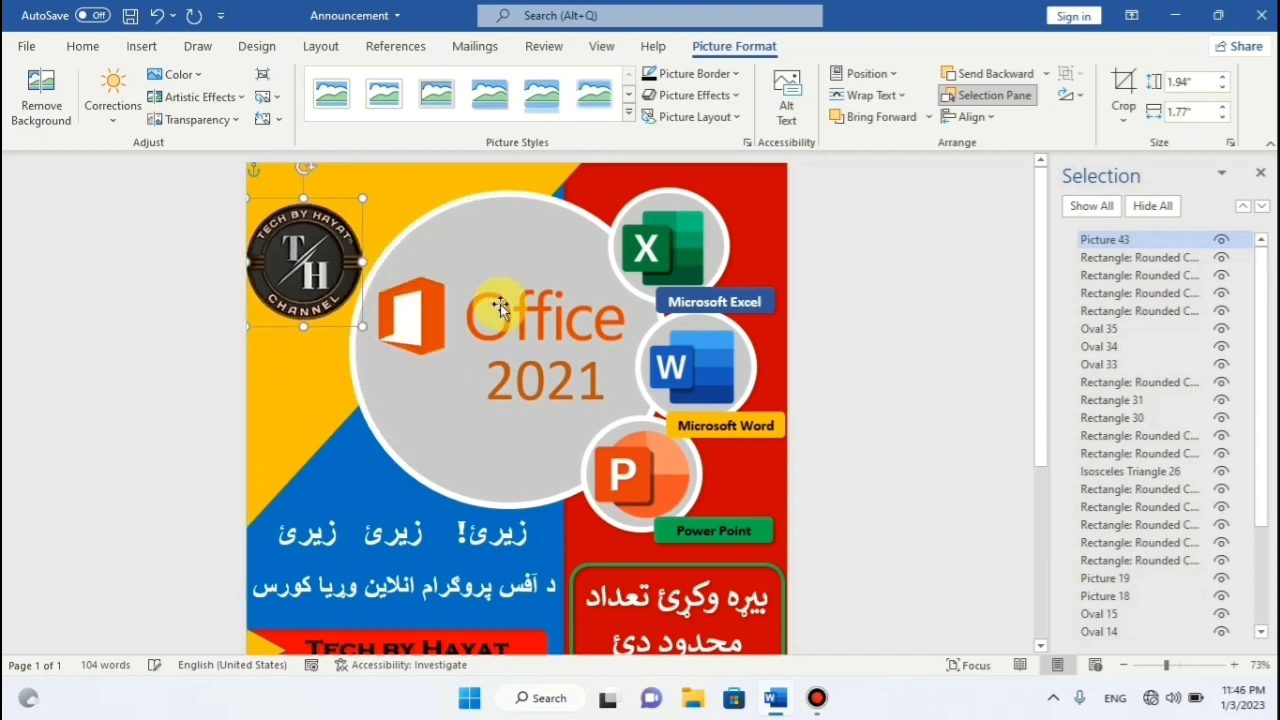
{"action": "key", "text": "Up"}
{"action": "key", "text": "Up"}
{"action": "key", "text": "Up"}
{"action": "key", "text": "Up"}
{"action": "key", "text": "Up"}
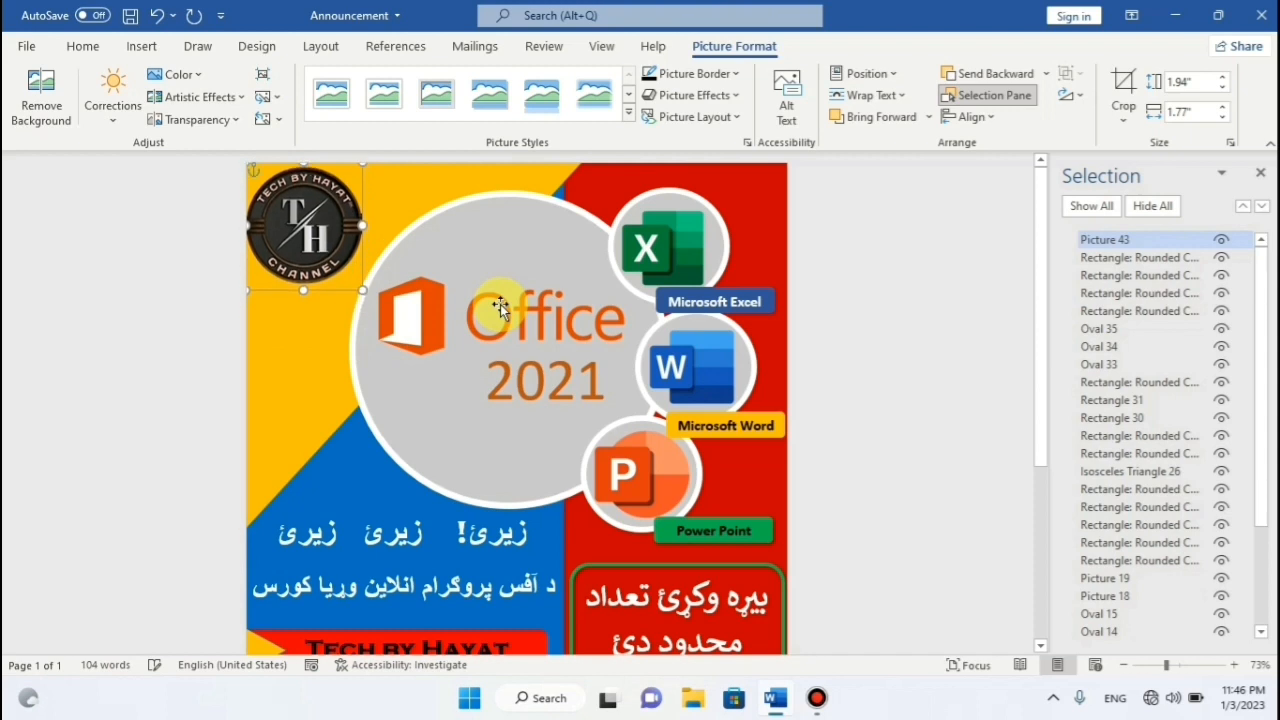
{"action": "key", "text": "Right"}
{"action": "key", "text": "Right"}
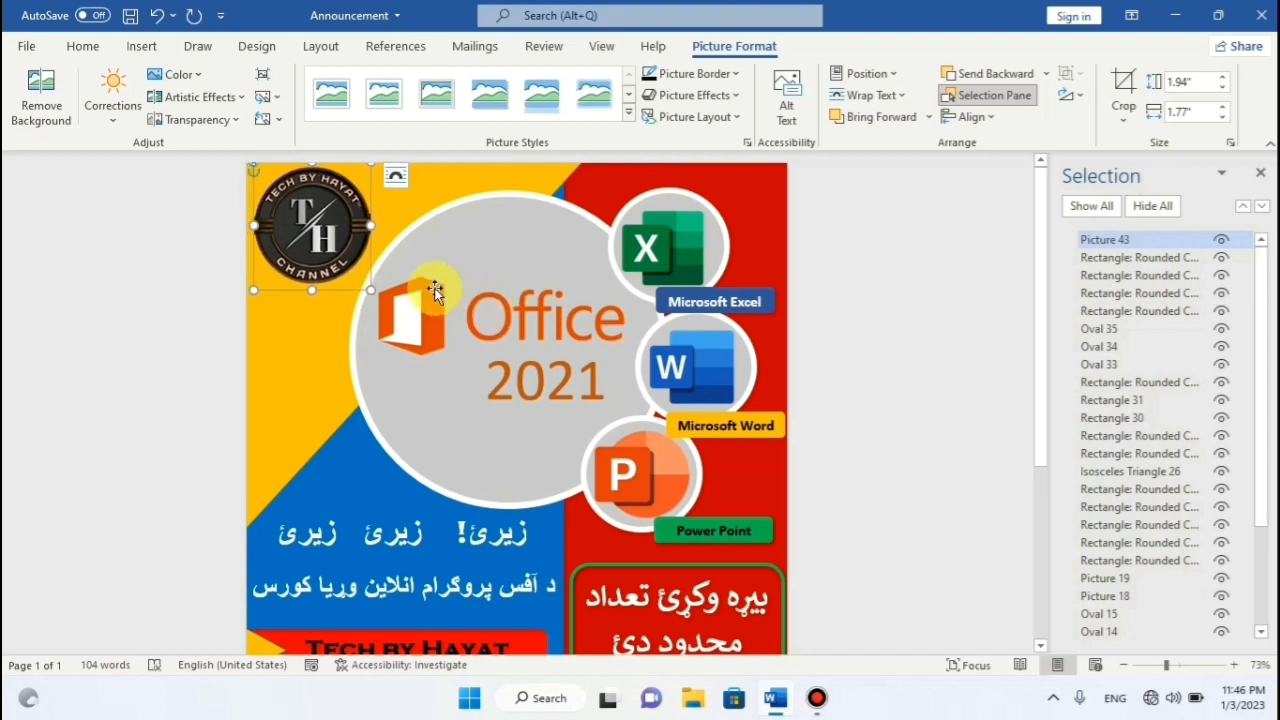
{"action": "left_click_drag", "start_coordinate": [370, 289], "coordinate": [356, 279]}
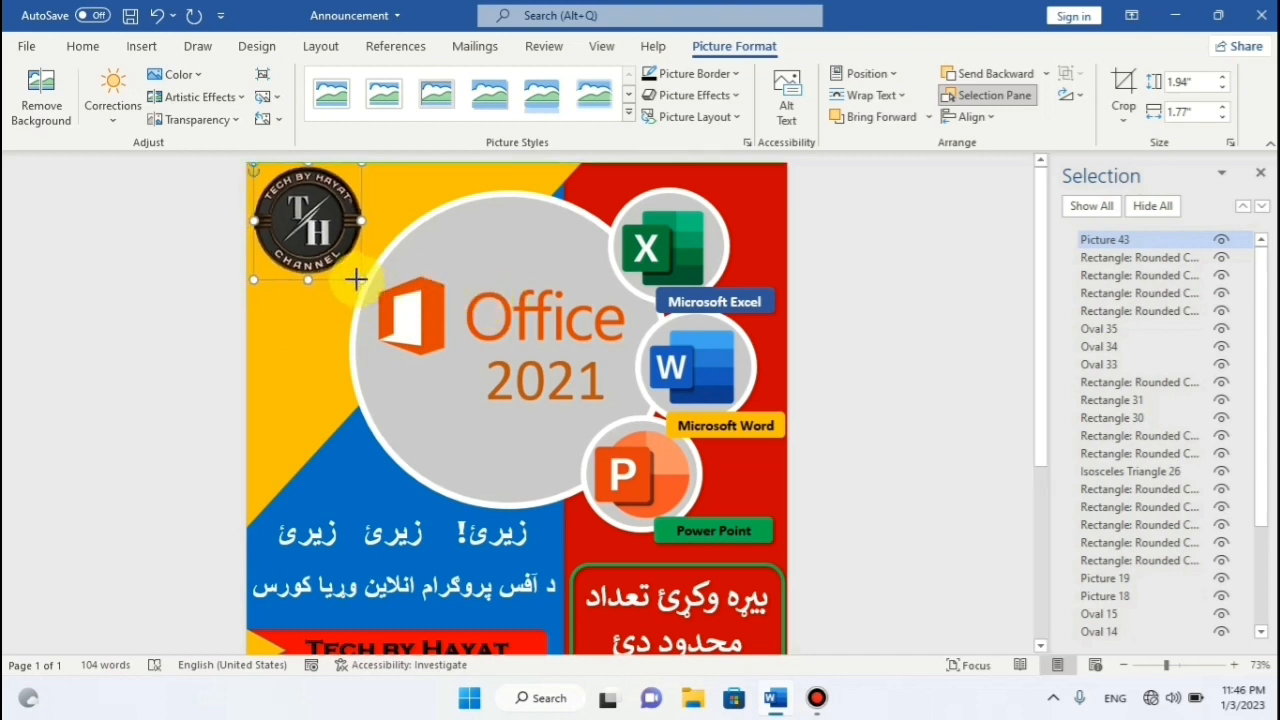
Nudge the logo down slightly, undo the trial enlargement, and save the cover.
{"action": "left_click", "coordinate": [904, 348]}
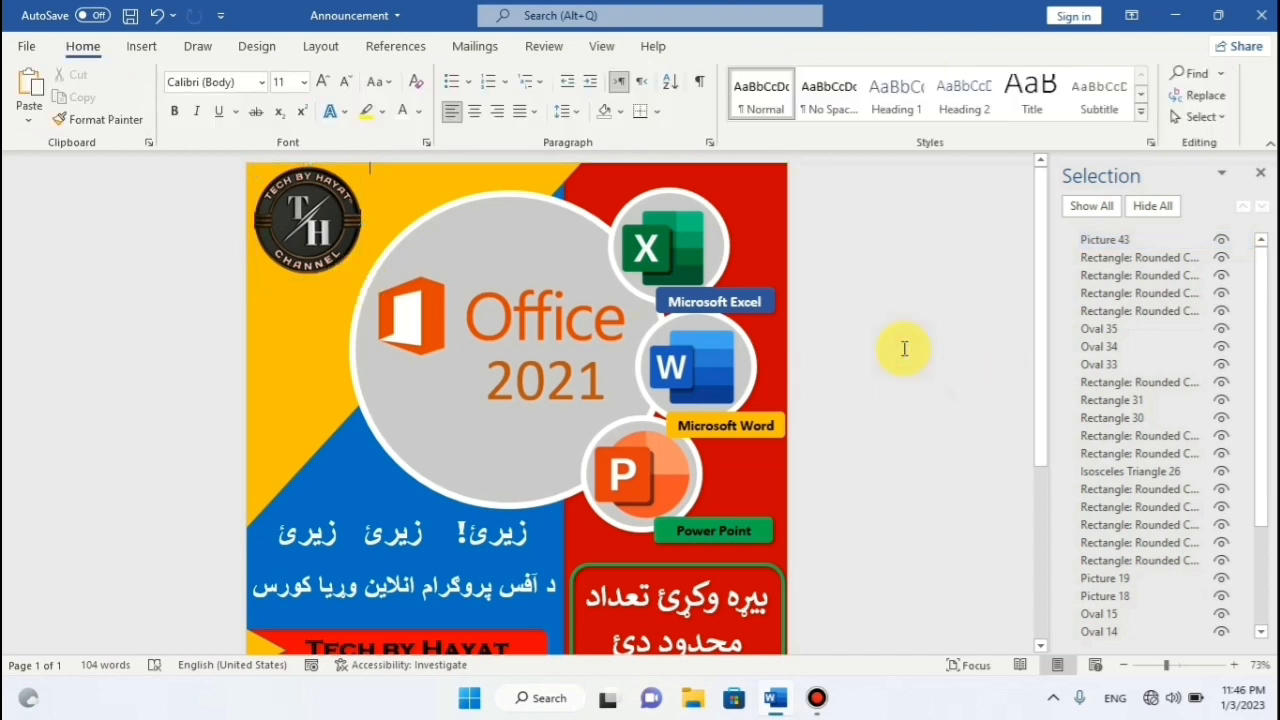
{"action": "left_click", "coordinate": [323, 227]}
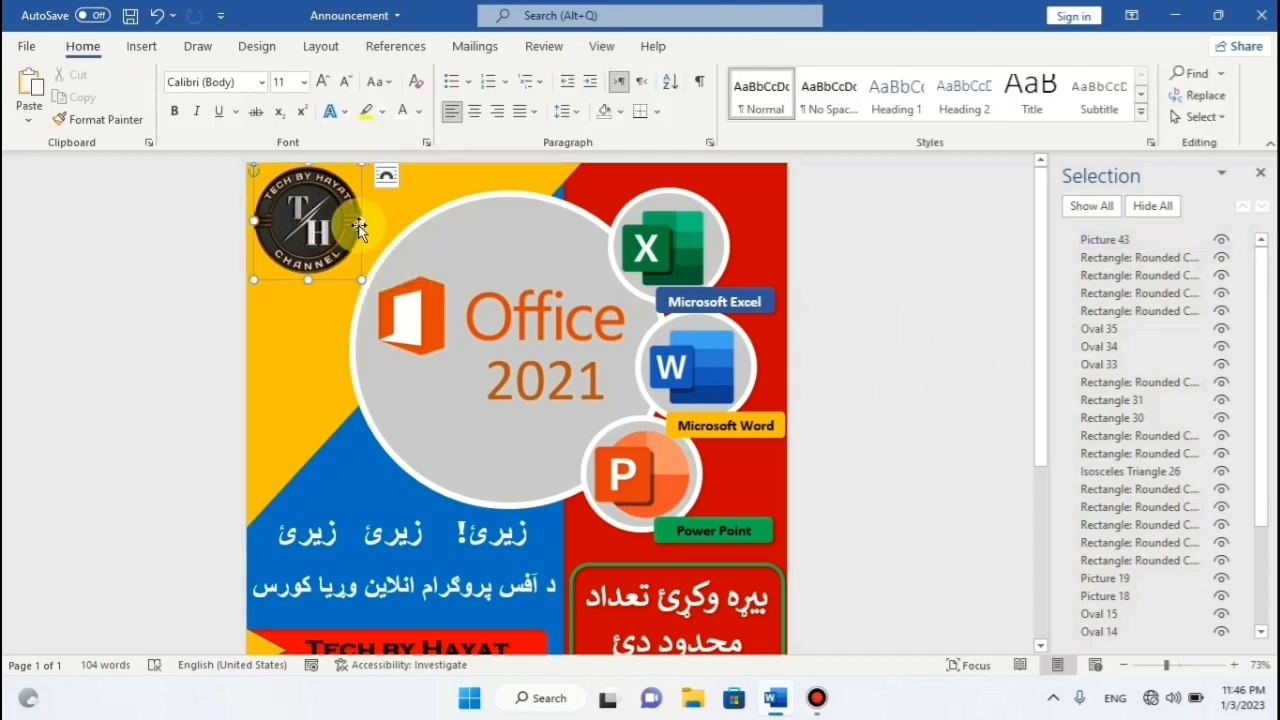
{"action": "key", "text": "Down"}
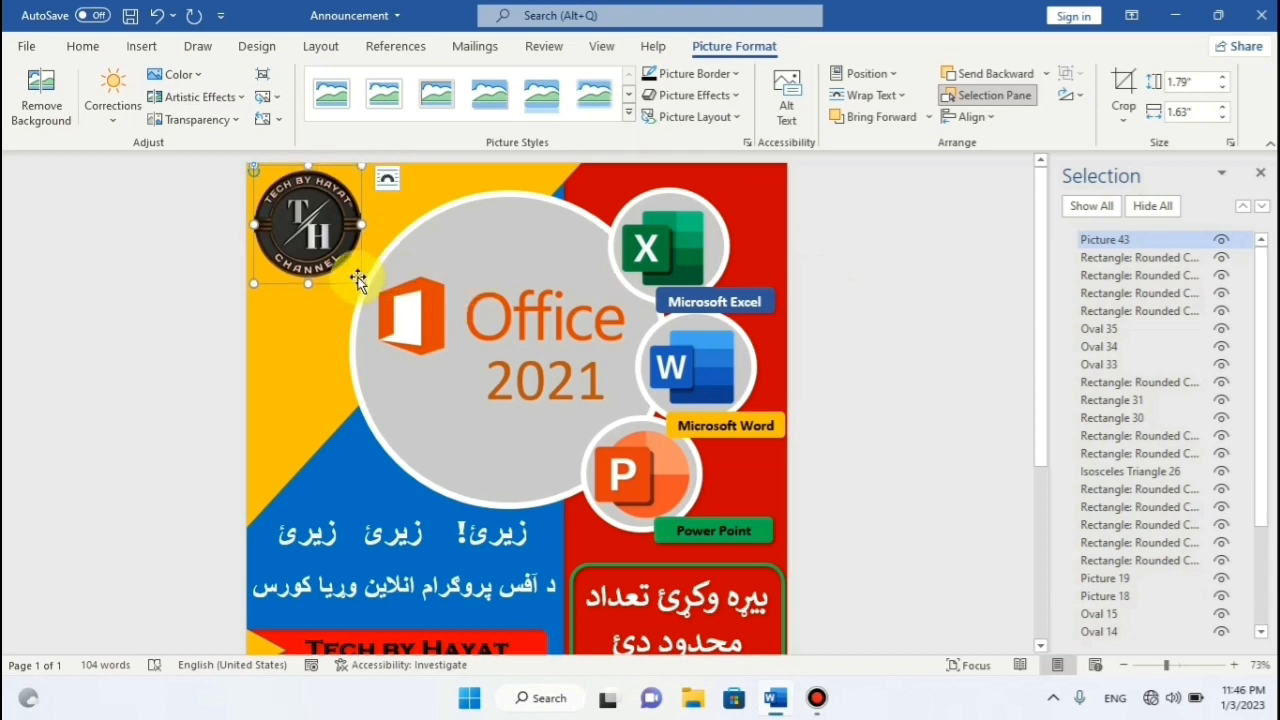
{"action": "left_click_drag", "start_coordinate": [364, 286], "coordinate": [371, 292]}
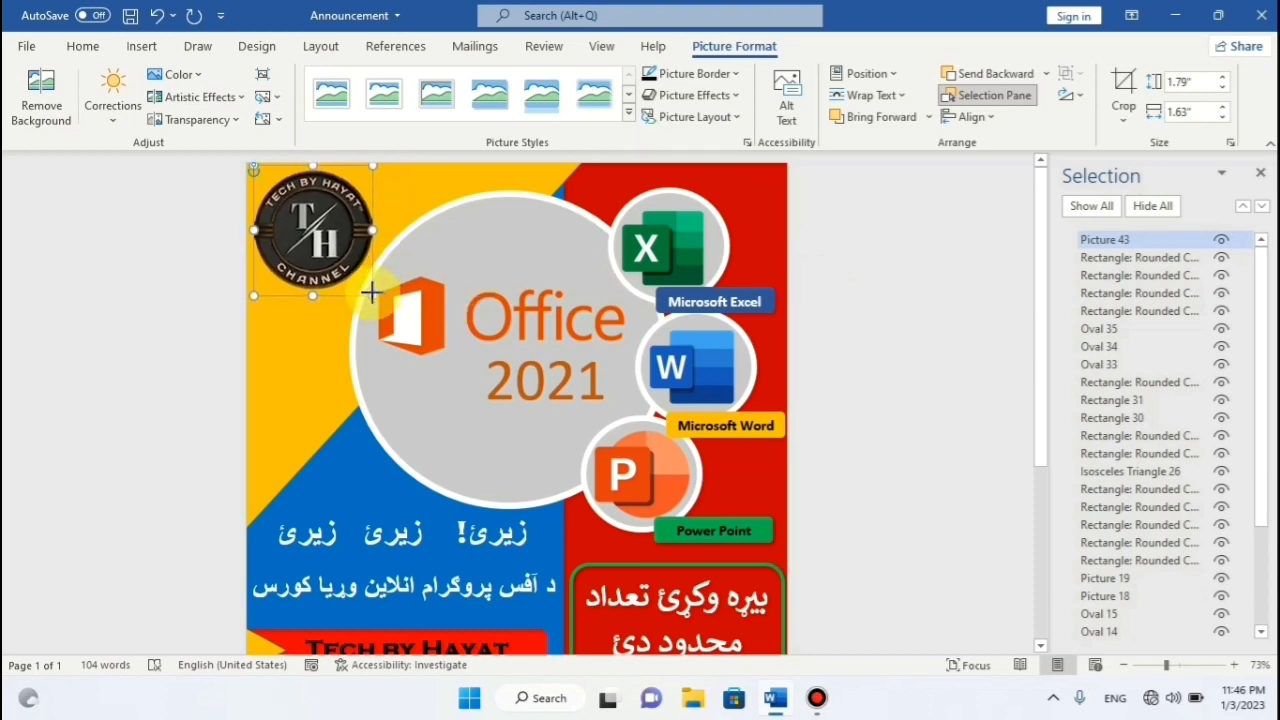
{"action": "key", "text": "ctrl+z"}
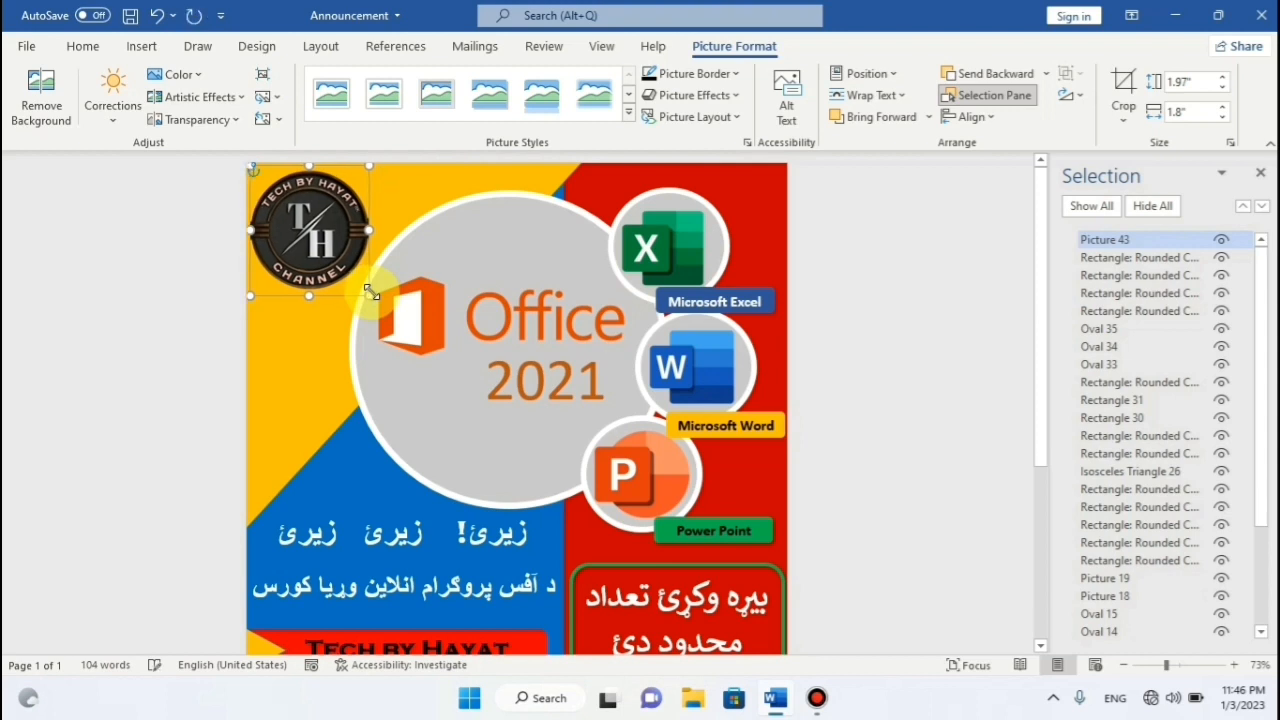
{"action": "key", "text": "ctrl+s"}
Zoom the page to 108% and close the Selection pane.
{"action": "left_click", "coordinate": [846, 257]}
{"action": "scroll", "coordinate": [846, 257], "scroll_direction": "down", "scroll_amount": 3}
{"action": "left_click_drag", "start_coordinate": [1166, 665], "coordinate": [1181, 665]}
{"action": "left_click", "coordinate": [1260, 176]}
{"action": "scroll", "coordinate": [920, 380], "scroll_direction": "up", "scroll_amount": 5}
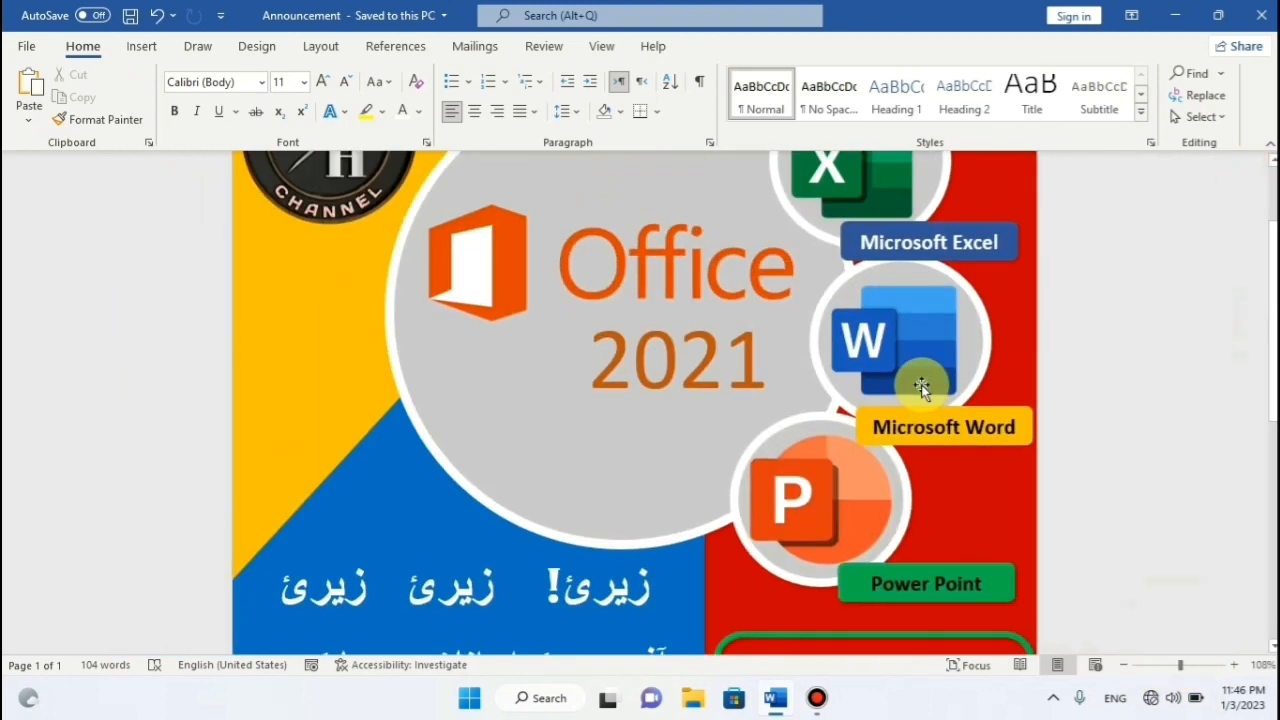
{"action": "scroll", "coordinate": [920, 380], "scroll_direction": "down", "scroll_amount": 7}
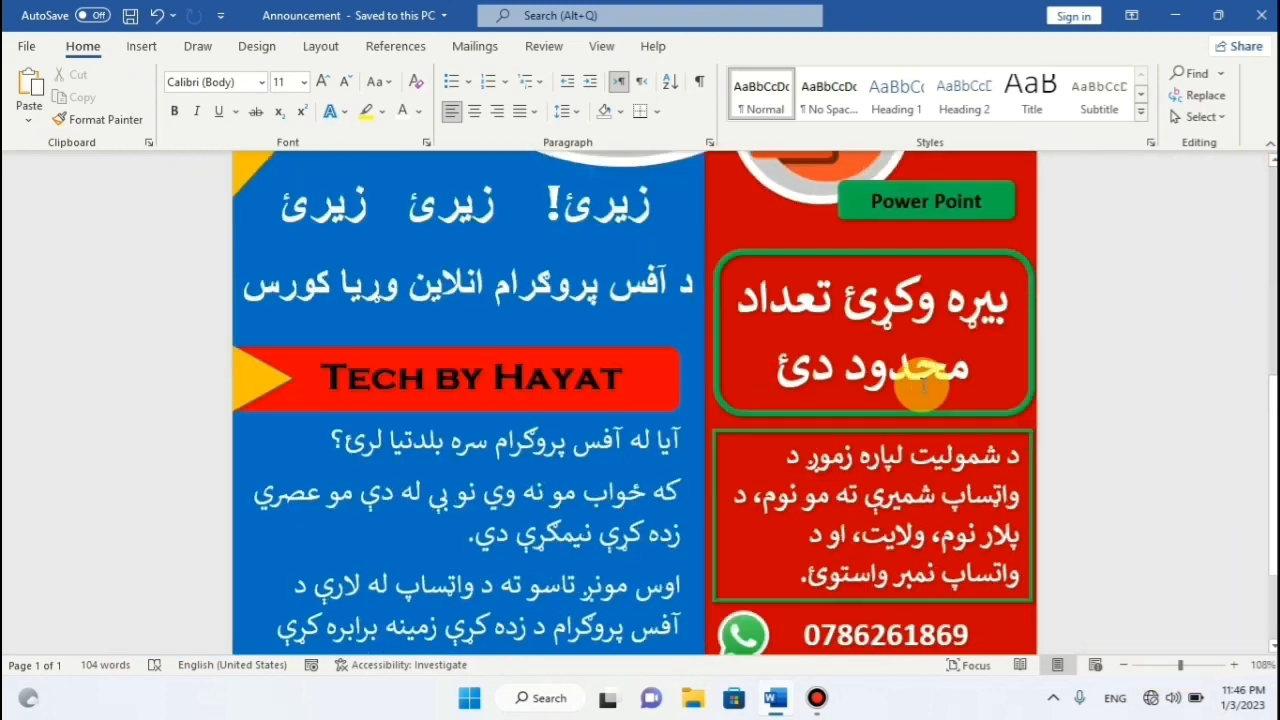
{"action": "scroll", "coordinate": [921, 384], "scroll_direction": "up", "scroll_amount": 6}
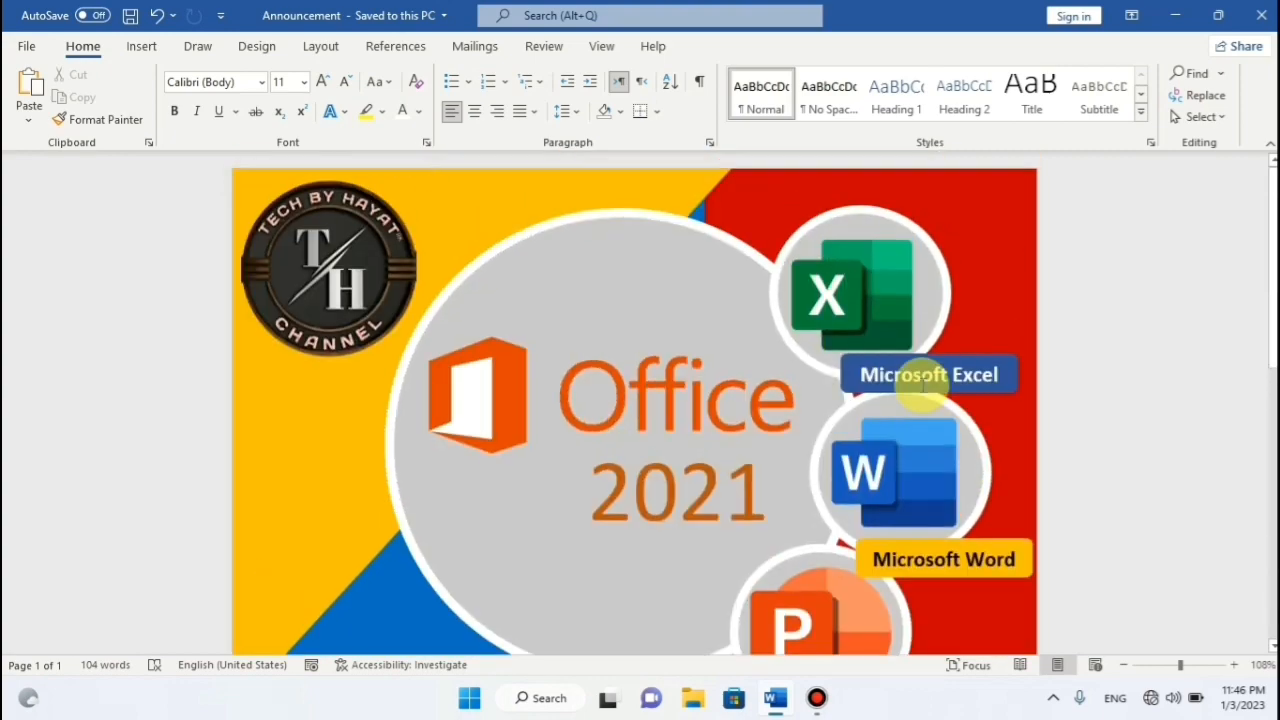
{"action": "scroll", "coordinate": [921, 384], "scroll_direction": "down", "scroll_amount": 6}
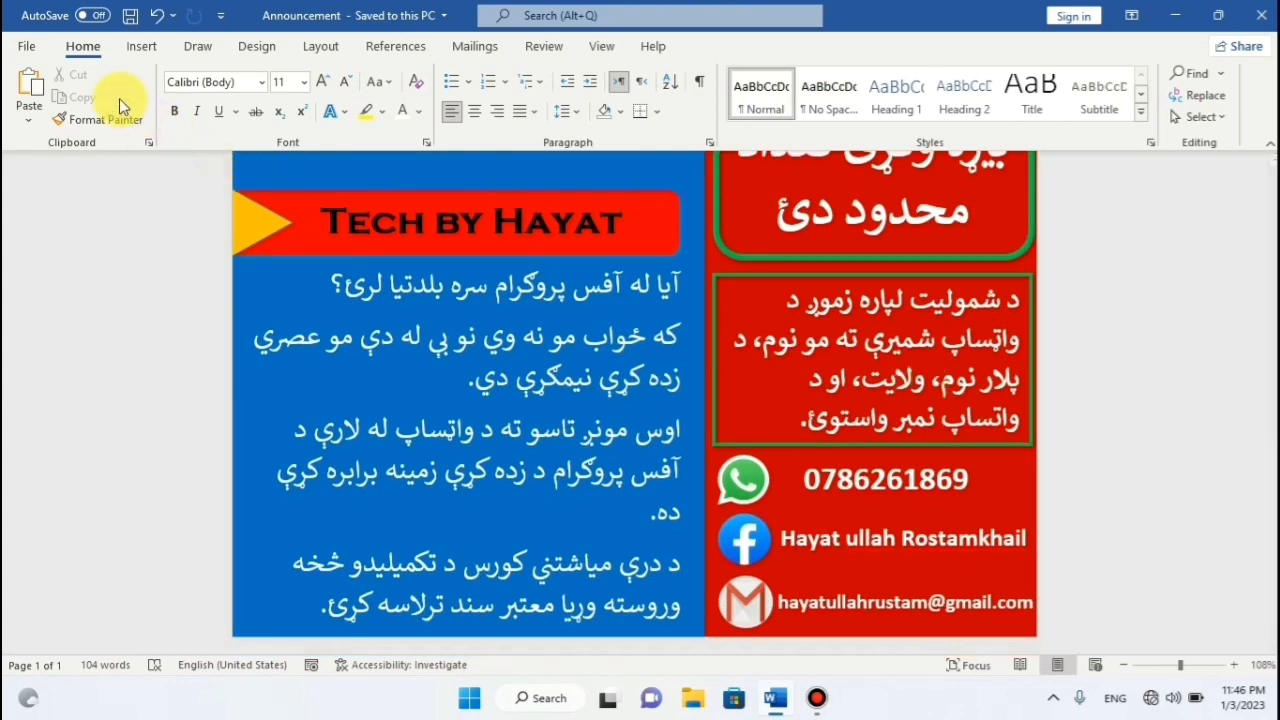
Export the cover through Create PDF/XPS as 'Announcement' on the Desktop.
{"action": "left_click", "coordinate": [27, 50]}
{"action": "left_click", "coordinate": [60, 444]}
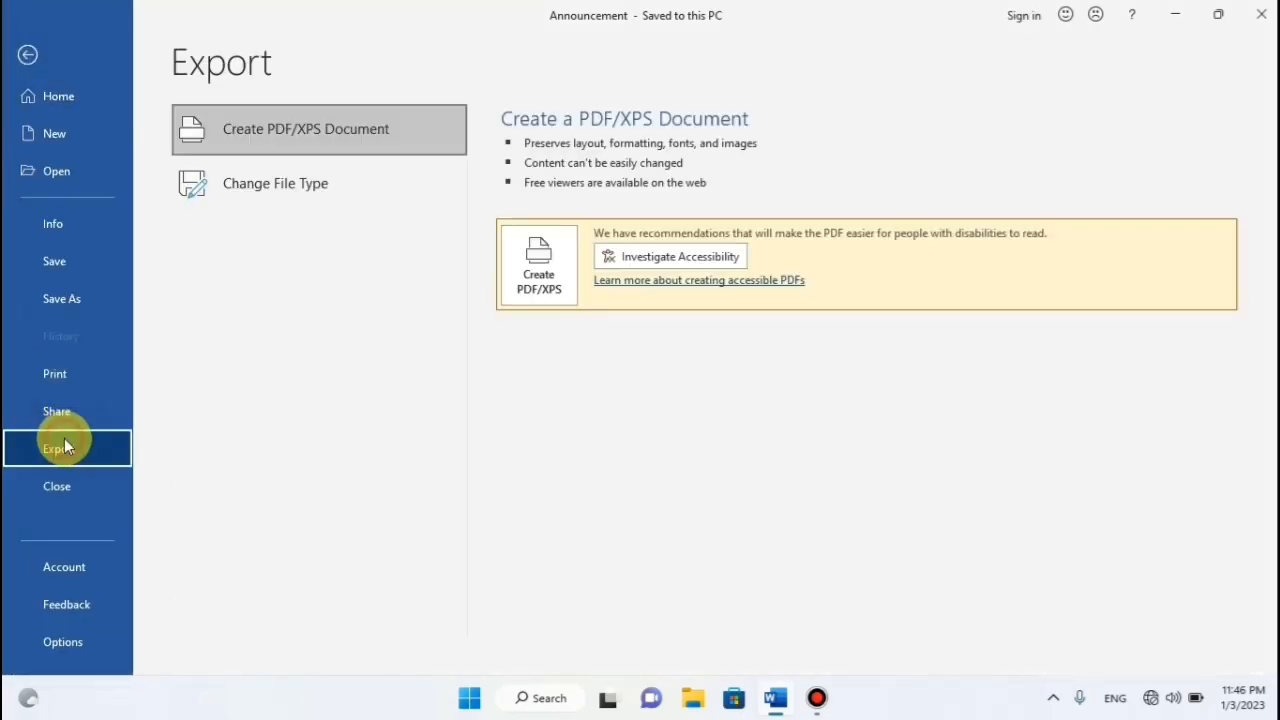
{"action": "left_click", "coordinate": [548, 272]}
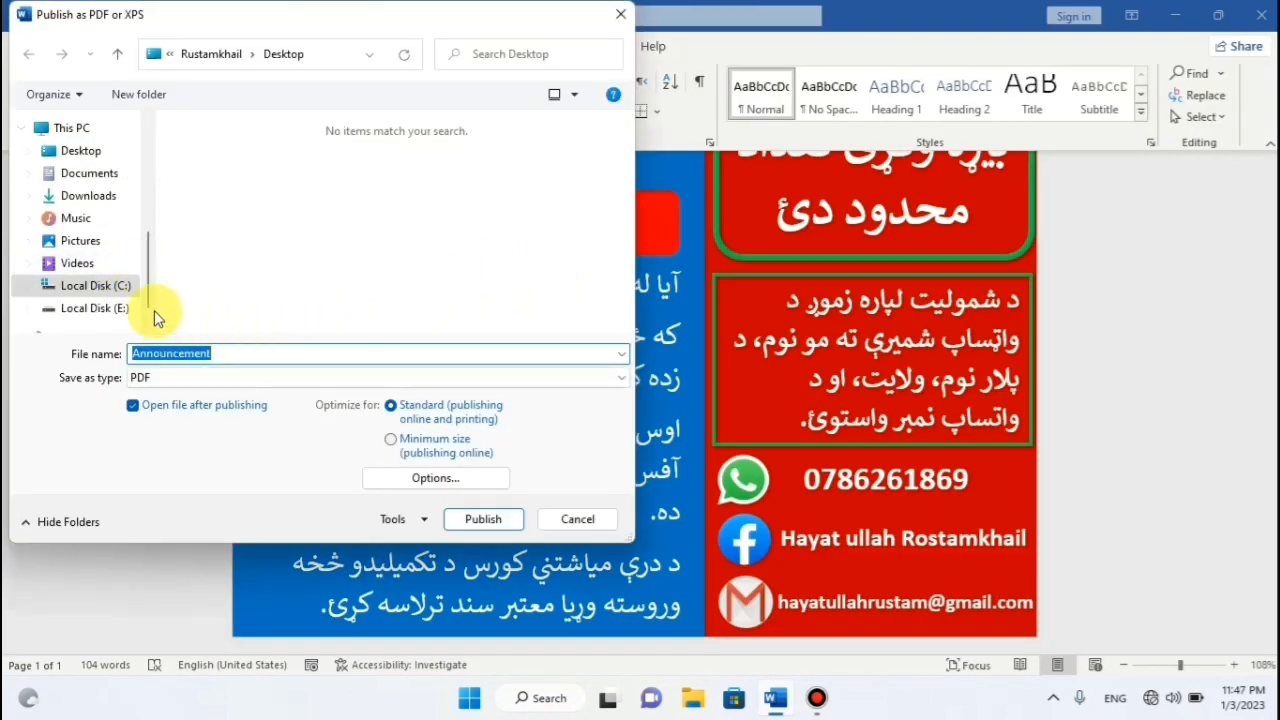
{"action": "left_click", "coordinate": [90, 150]}
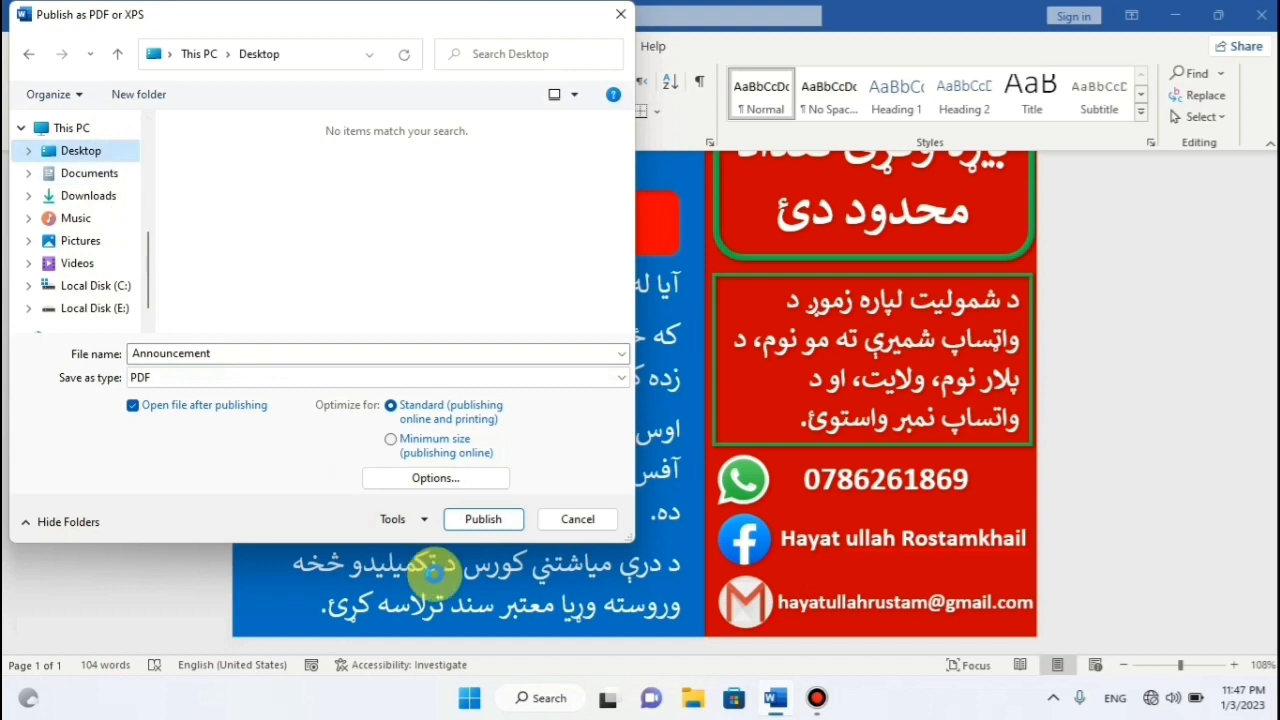
{"action": "left_click", "coordinate": [481, 521]}
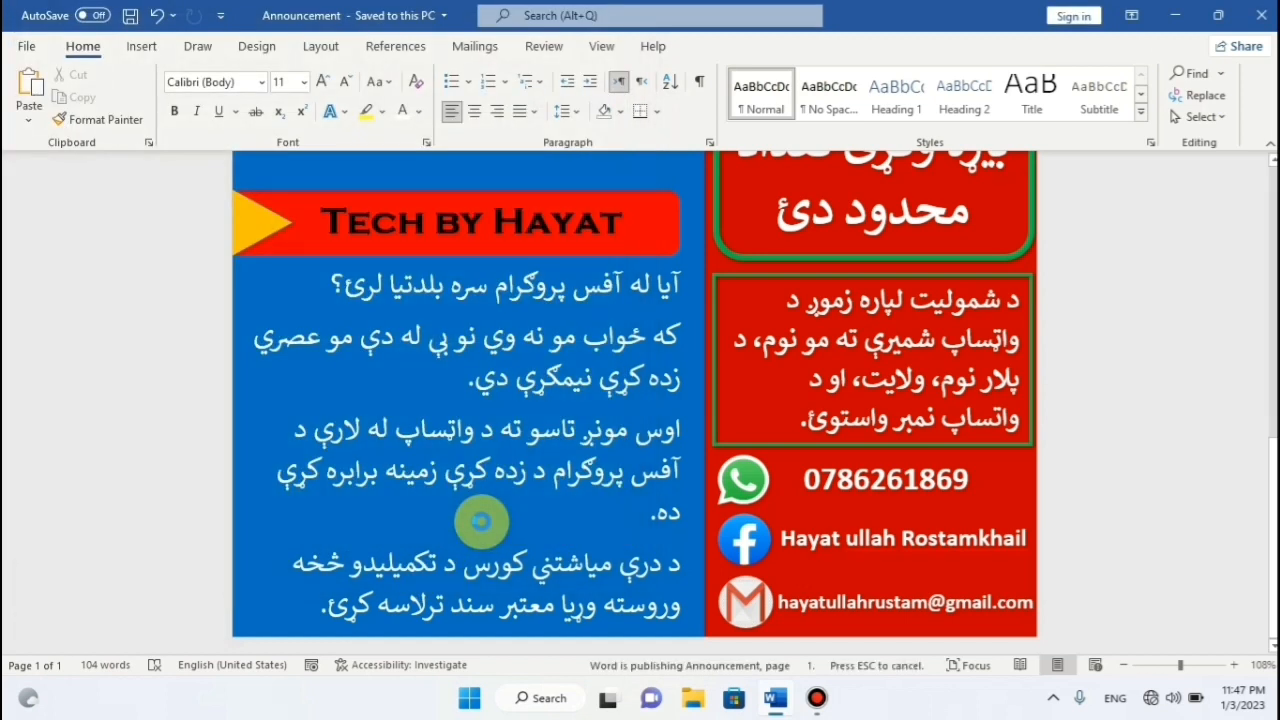
{"action": "scroll", "coordinate": [686, 409], "scroll_direction": "up", "scroll_amount": 2}
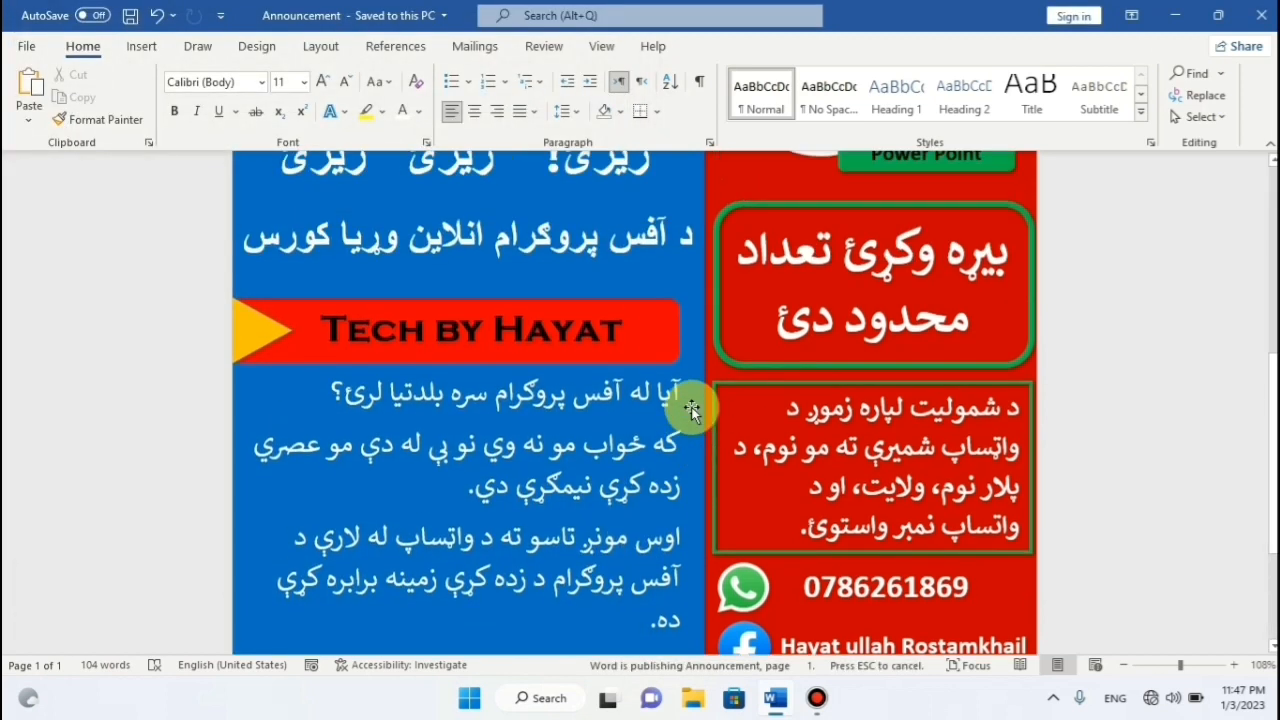